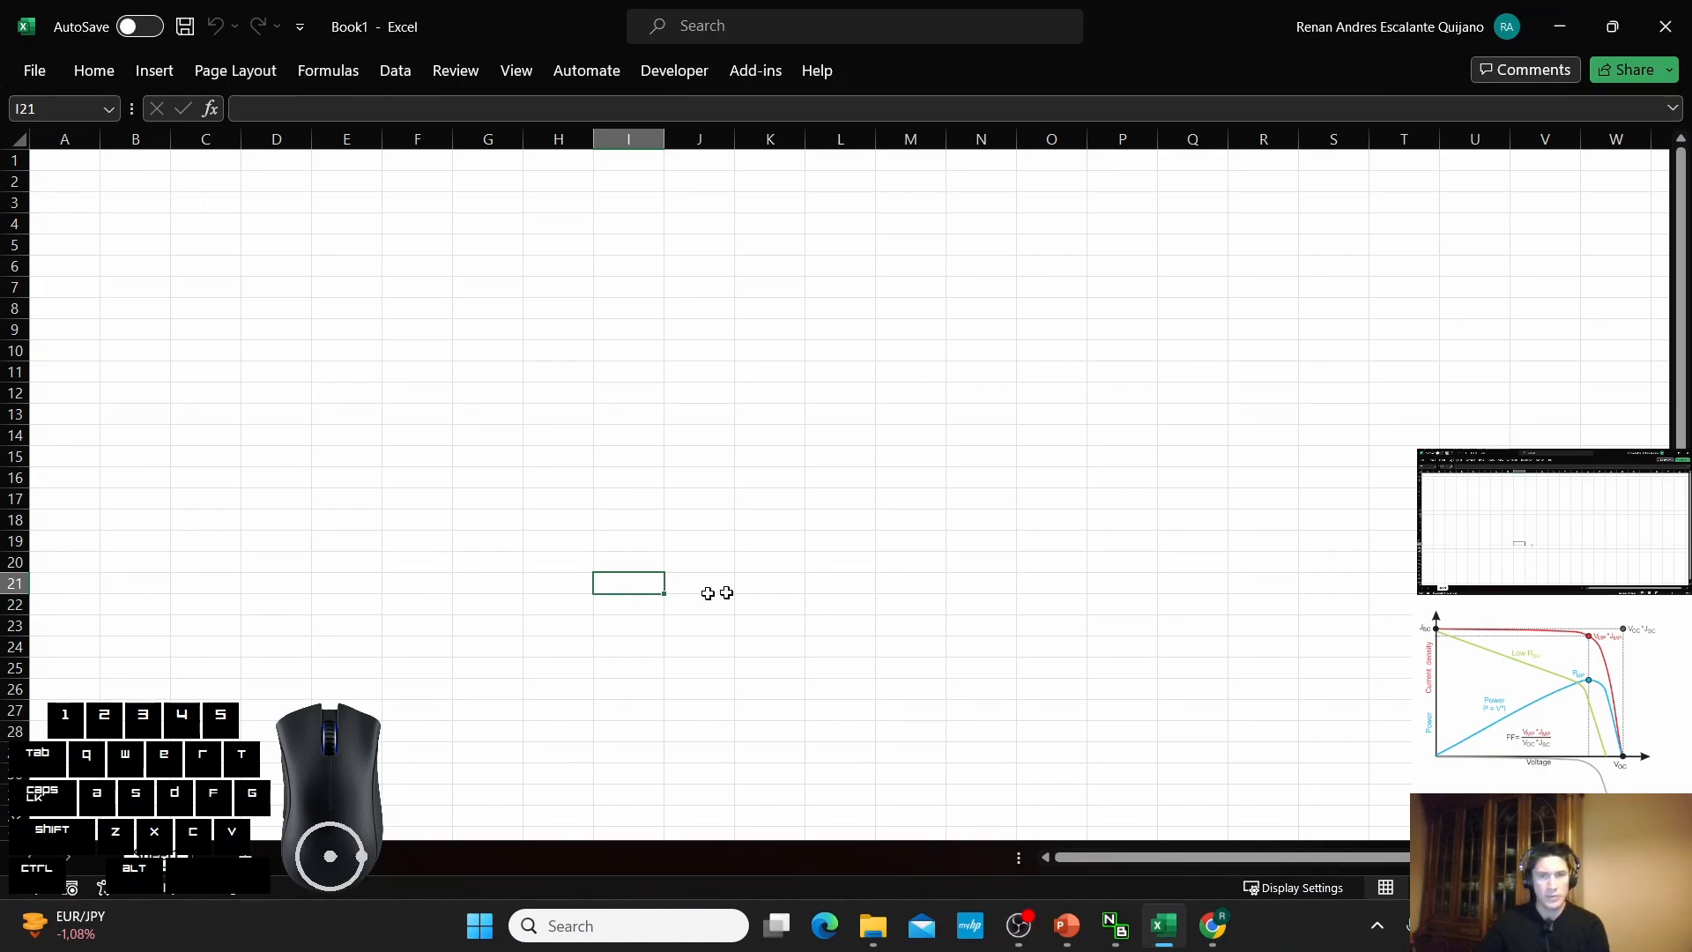
Open the Valid_1Sun data file in Excel from its File Explorer folder.
mouse_move(868, 937)
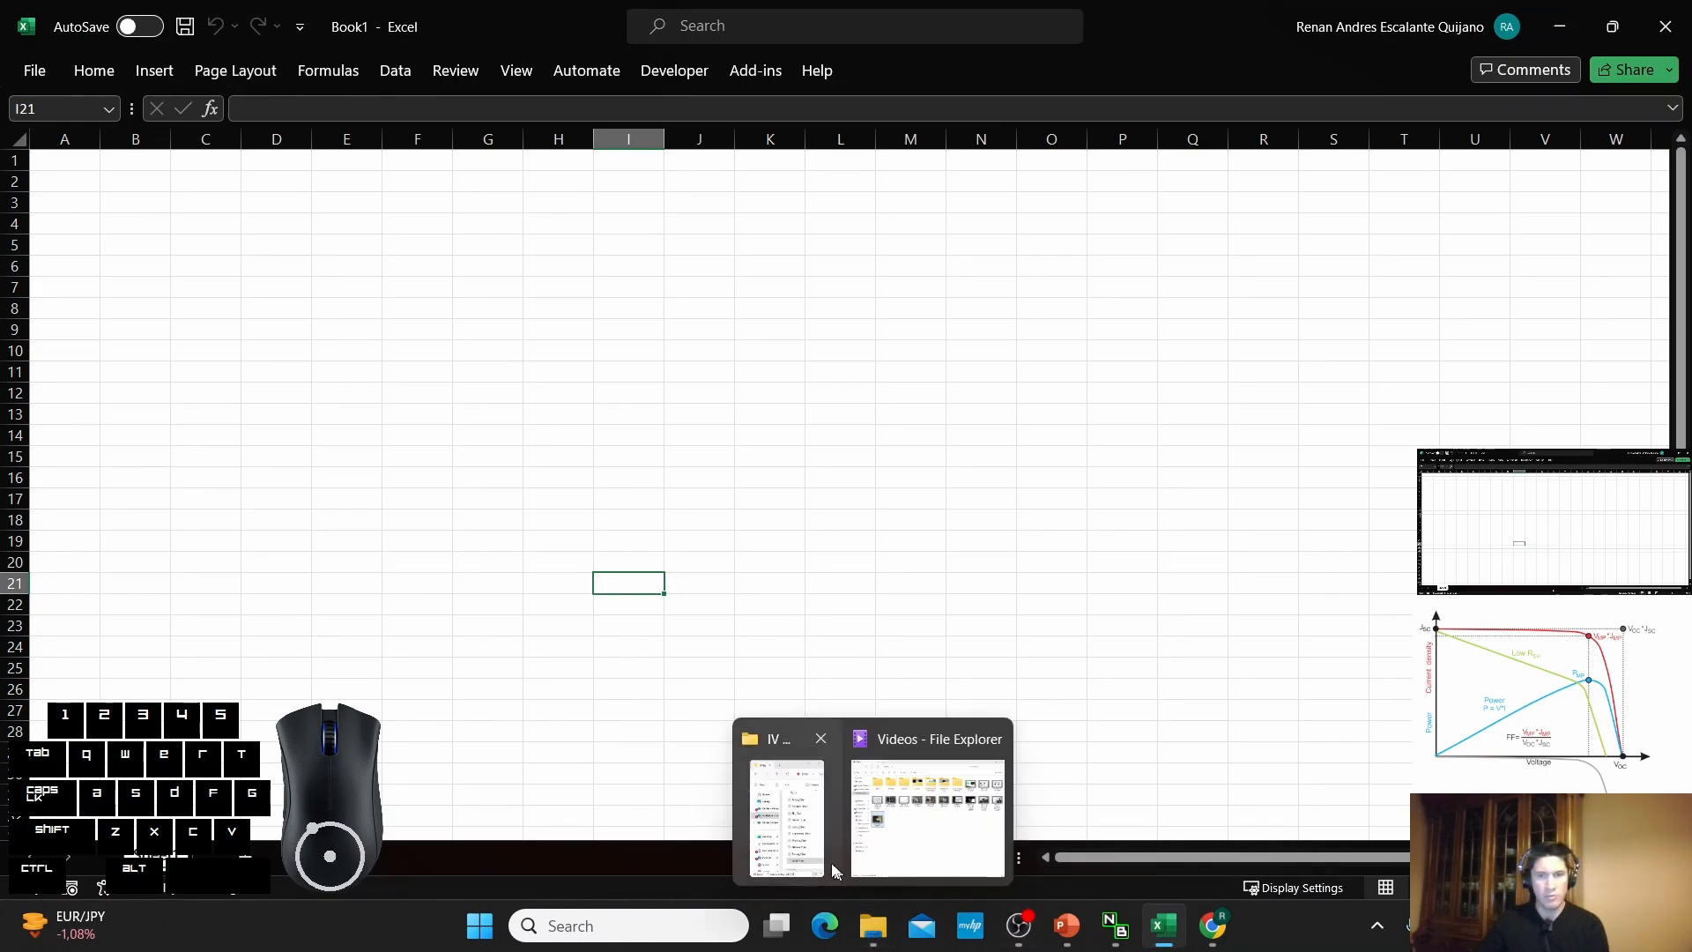
click(805, 843)
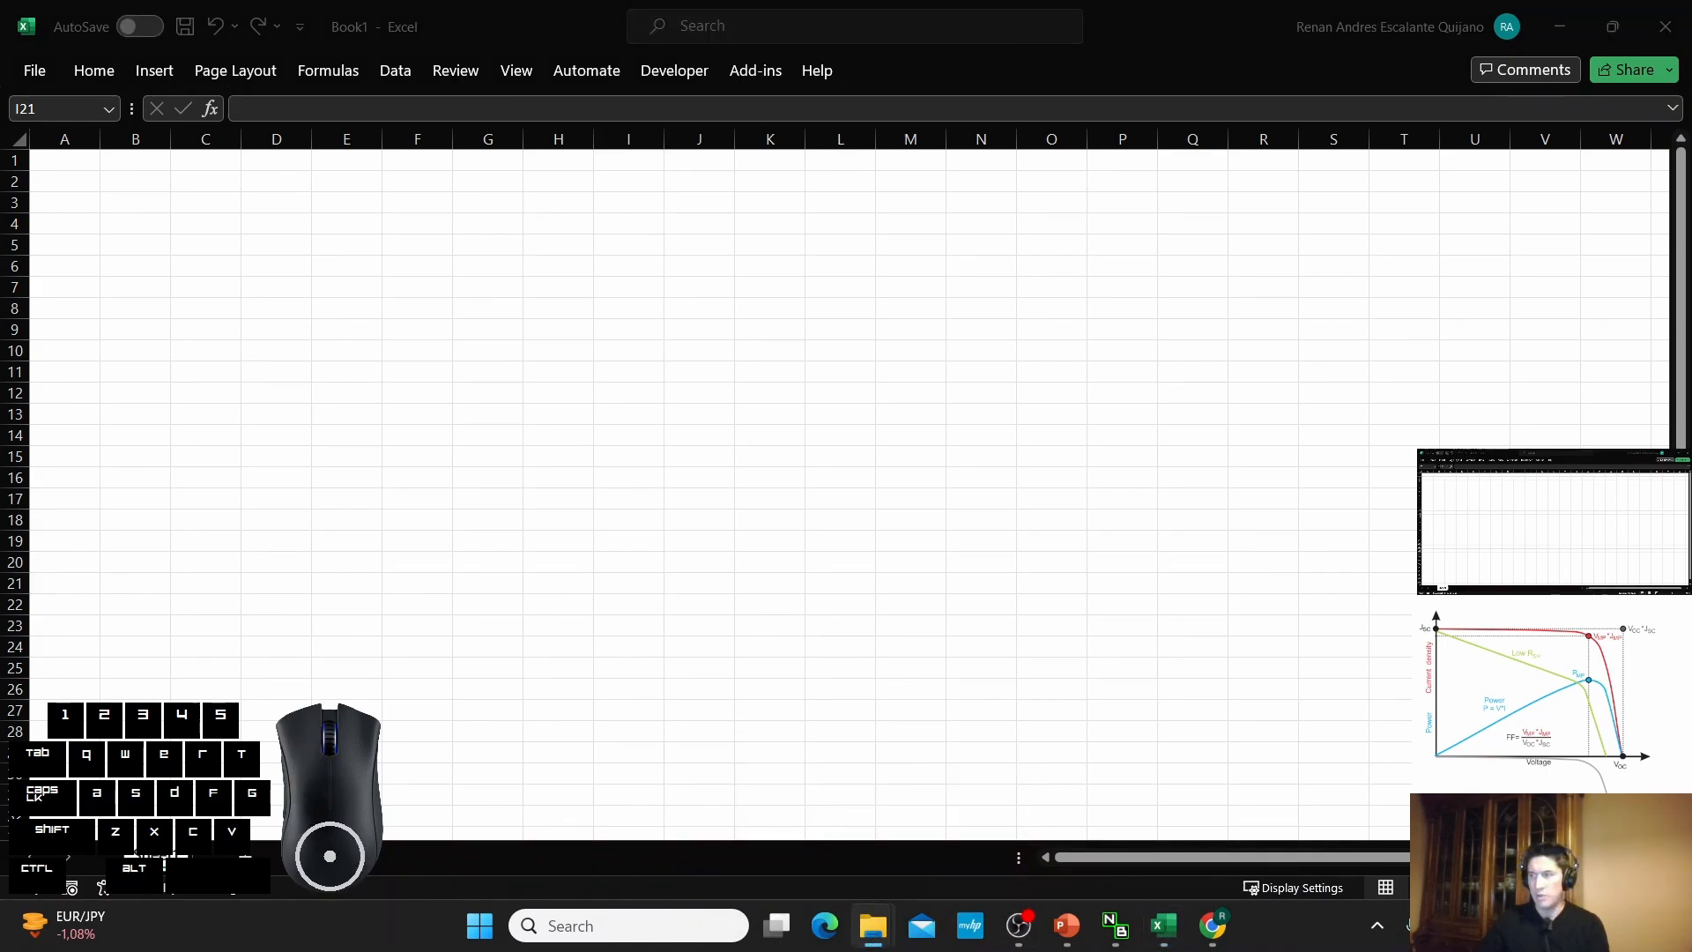
drag(845, 519, 113, 187)
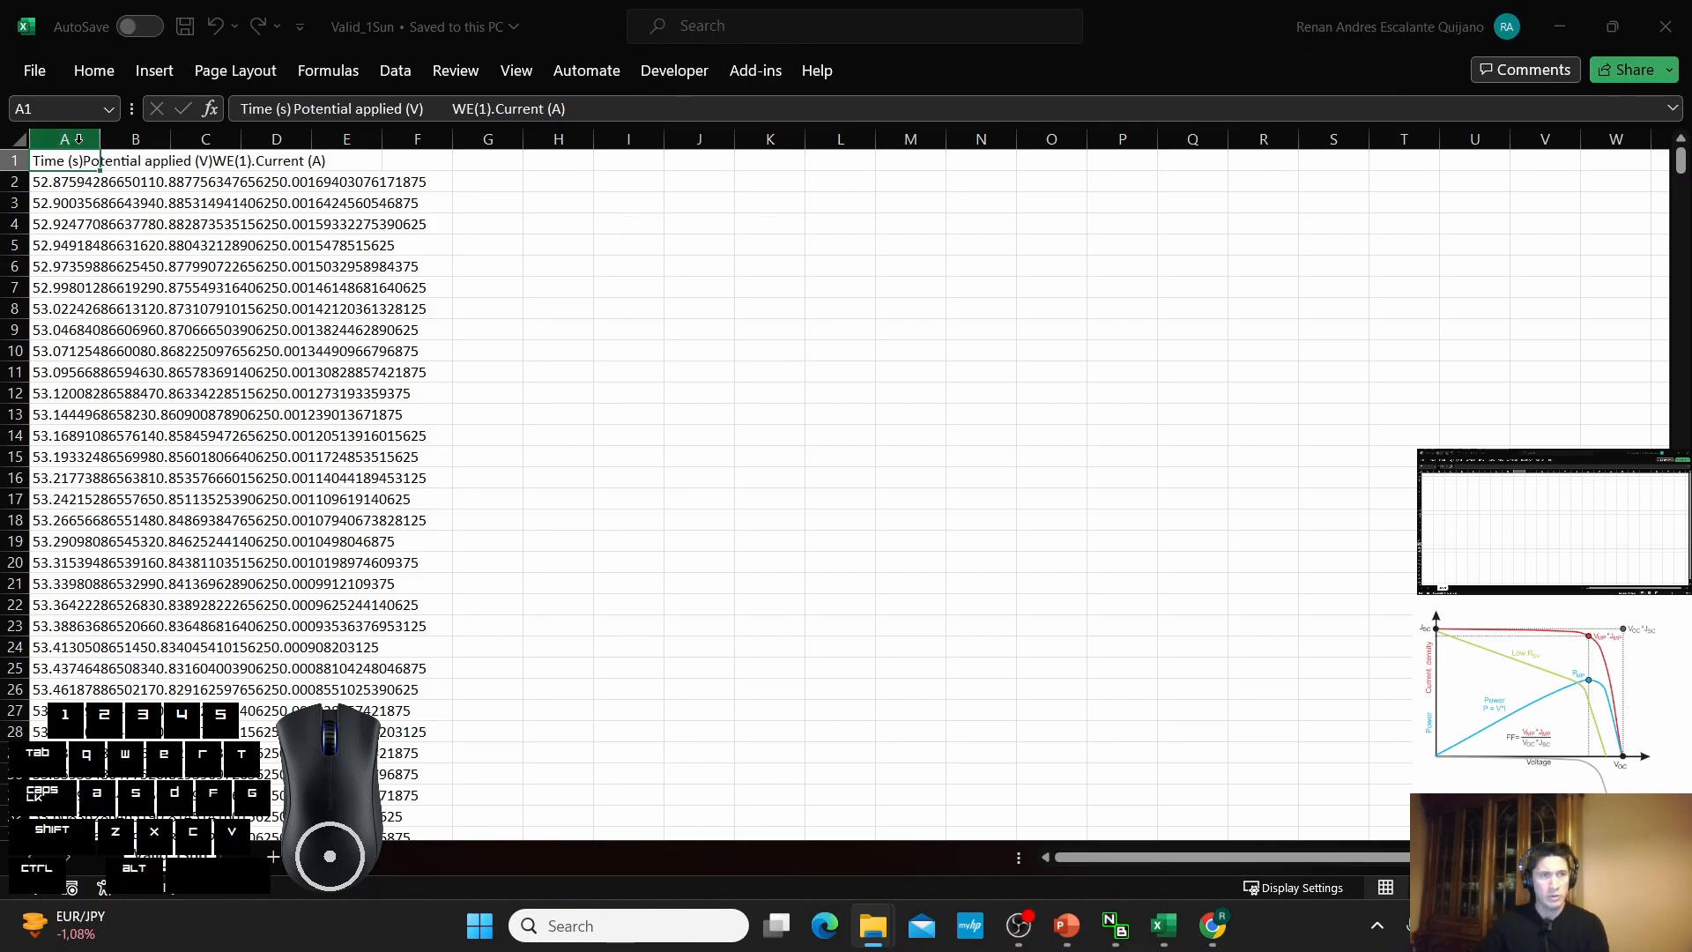
Split the data in column A into separate columns with Text to Columns, using Tab as the delimiter.
click(78, 140)
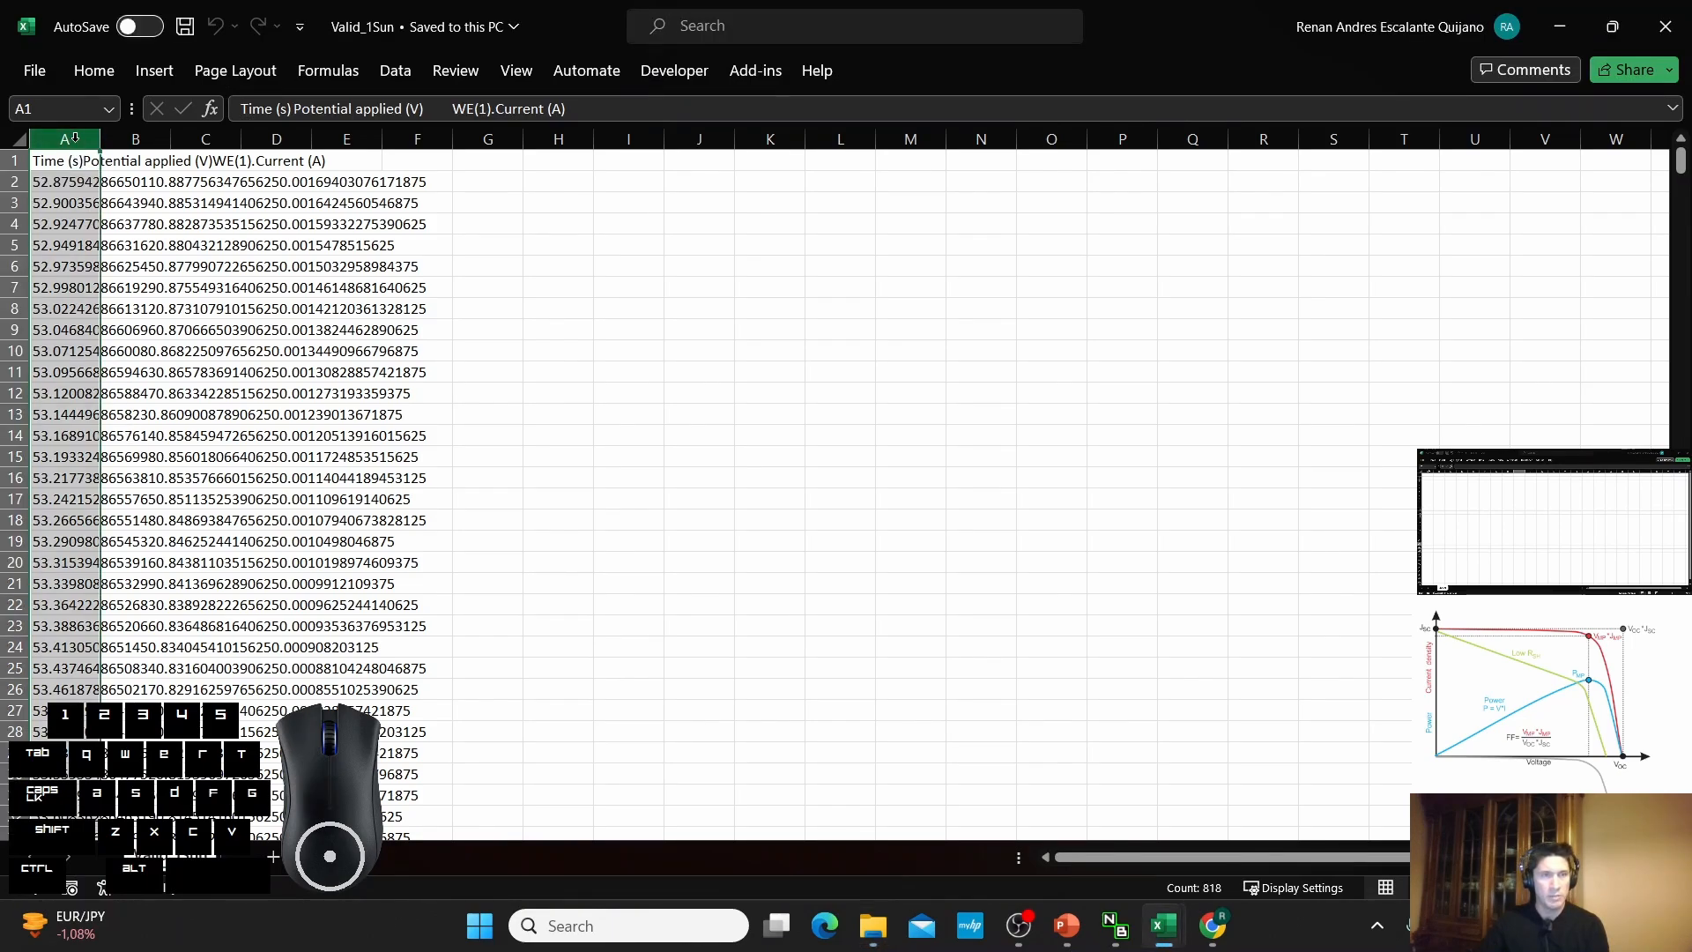
click(88, 70)
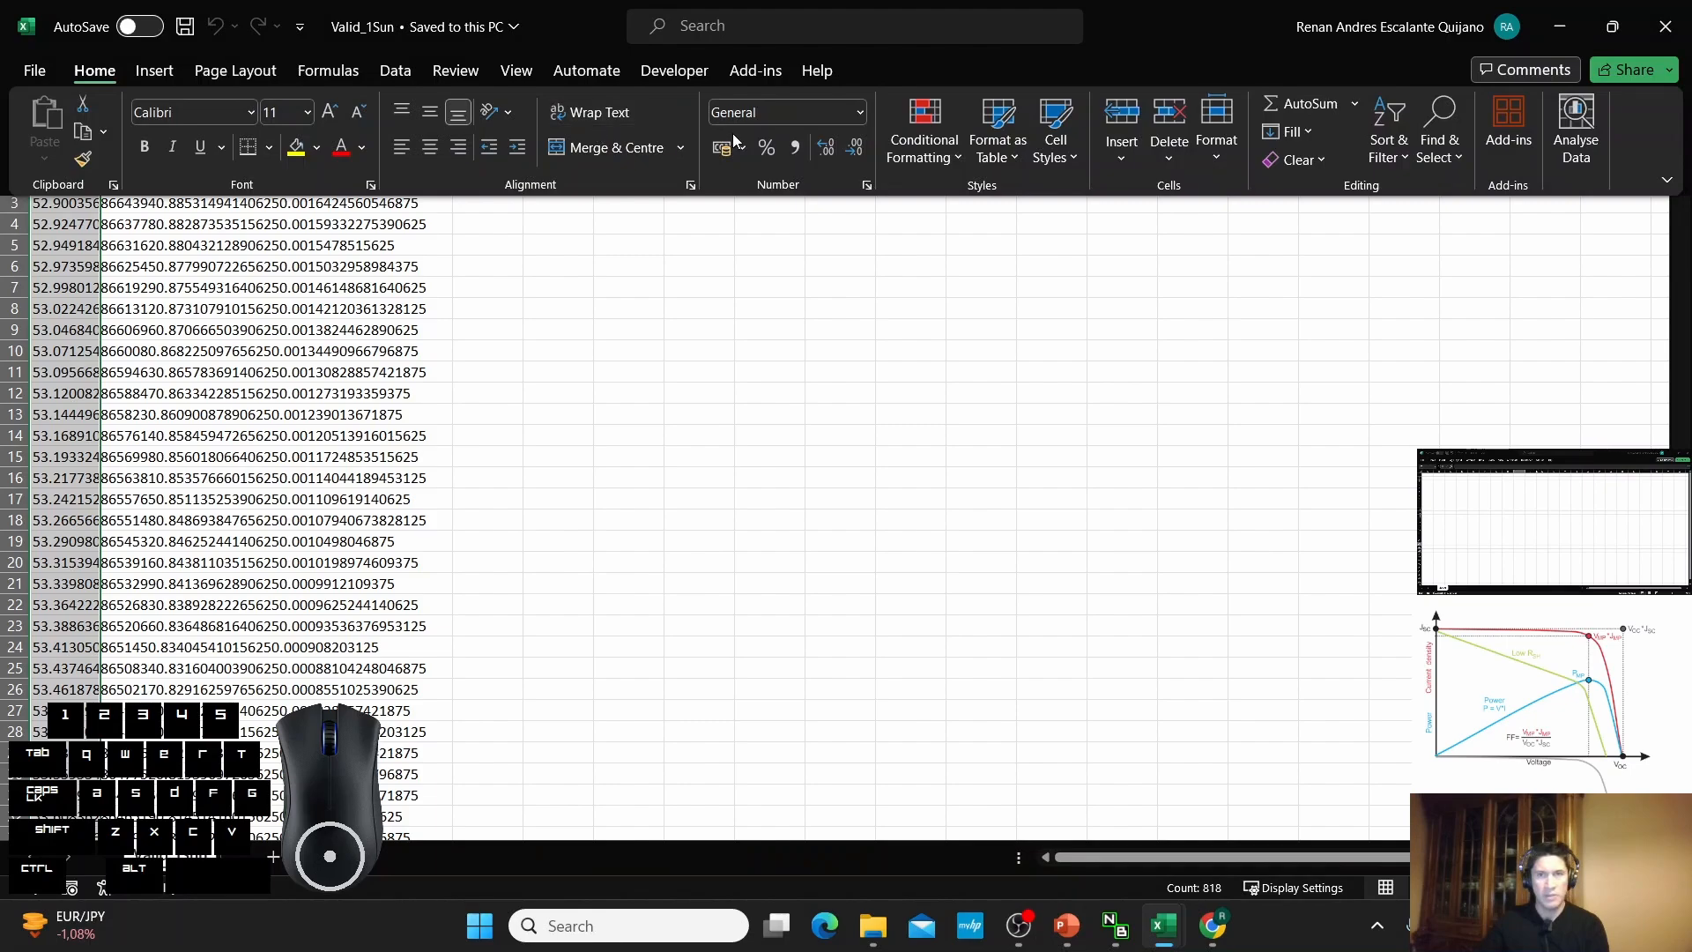
click(380, 78)
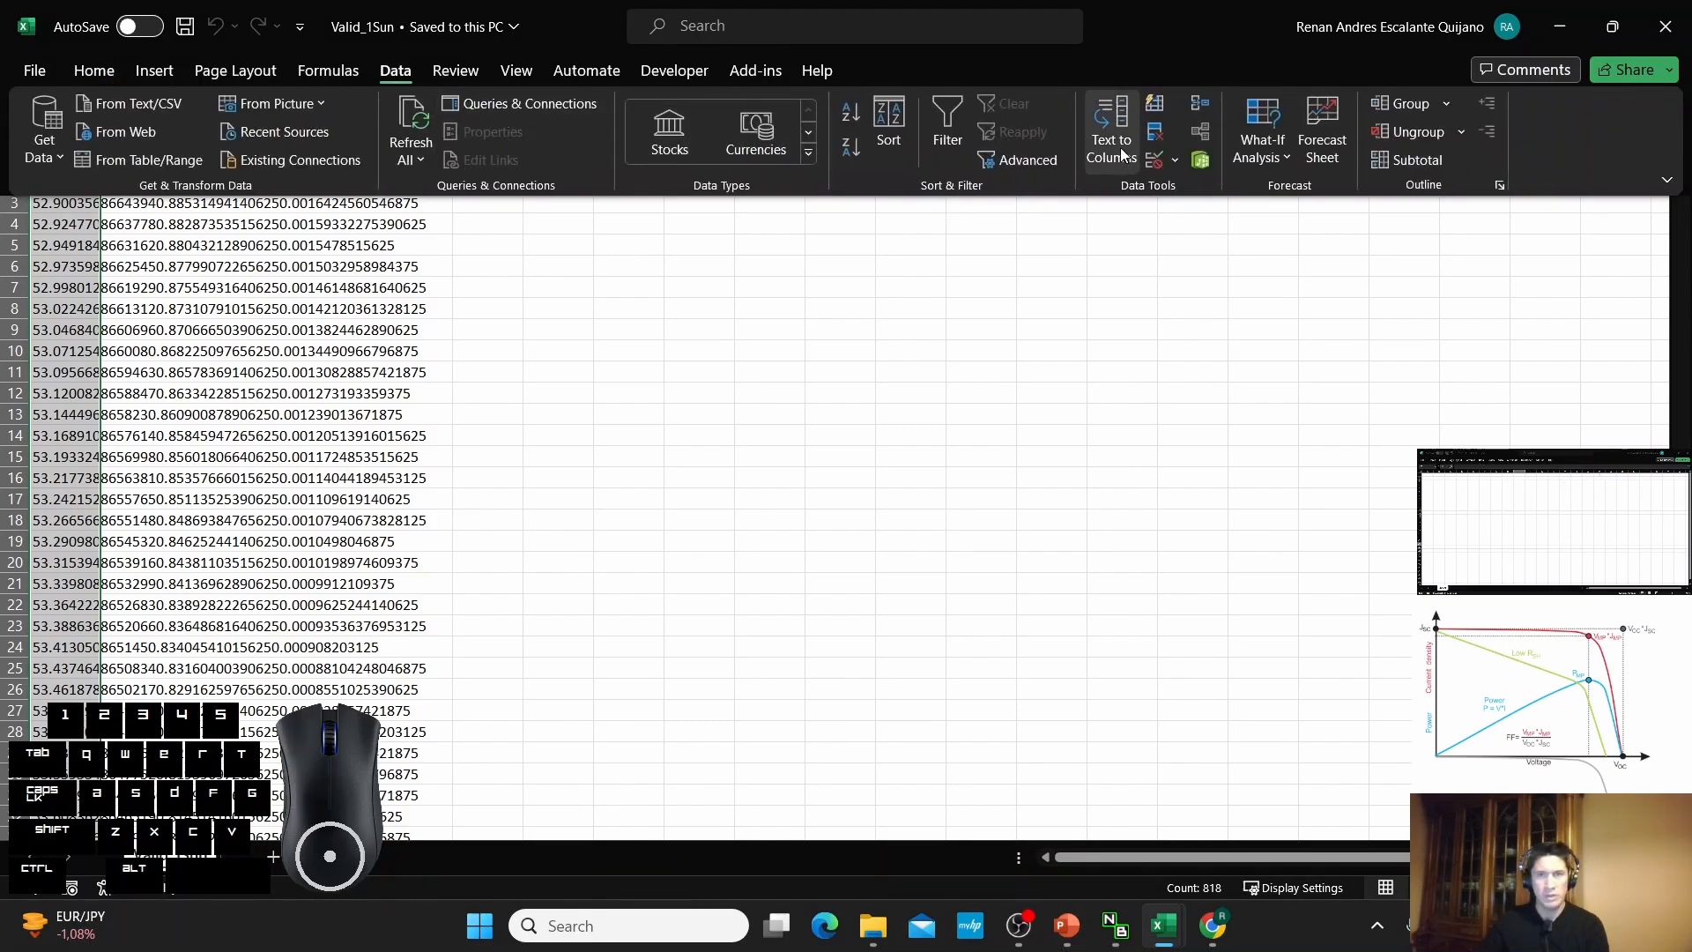
click(1119, 152)
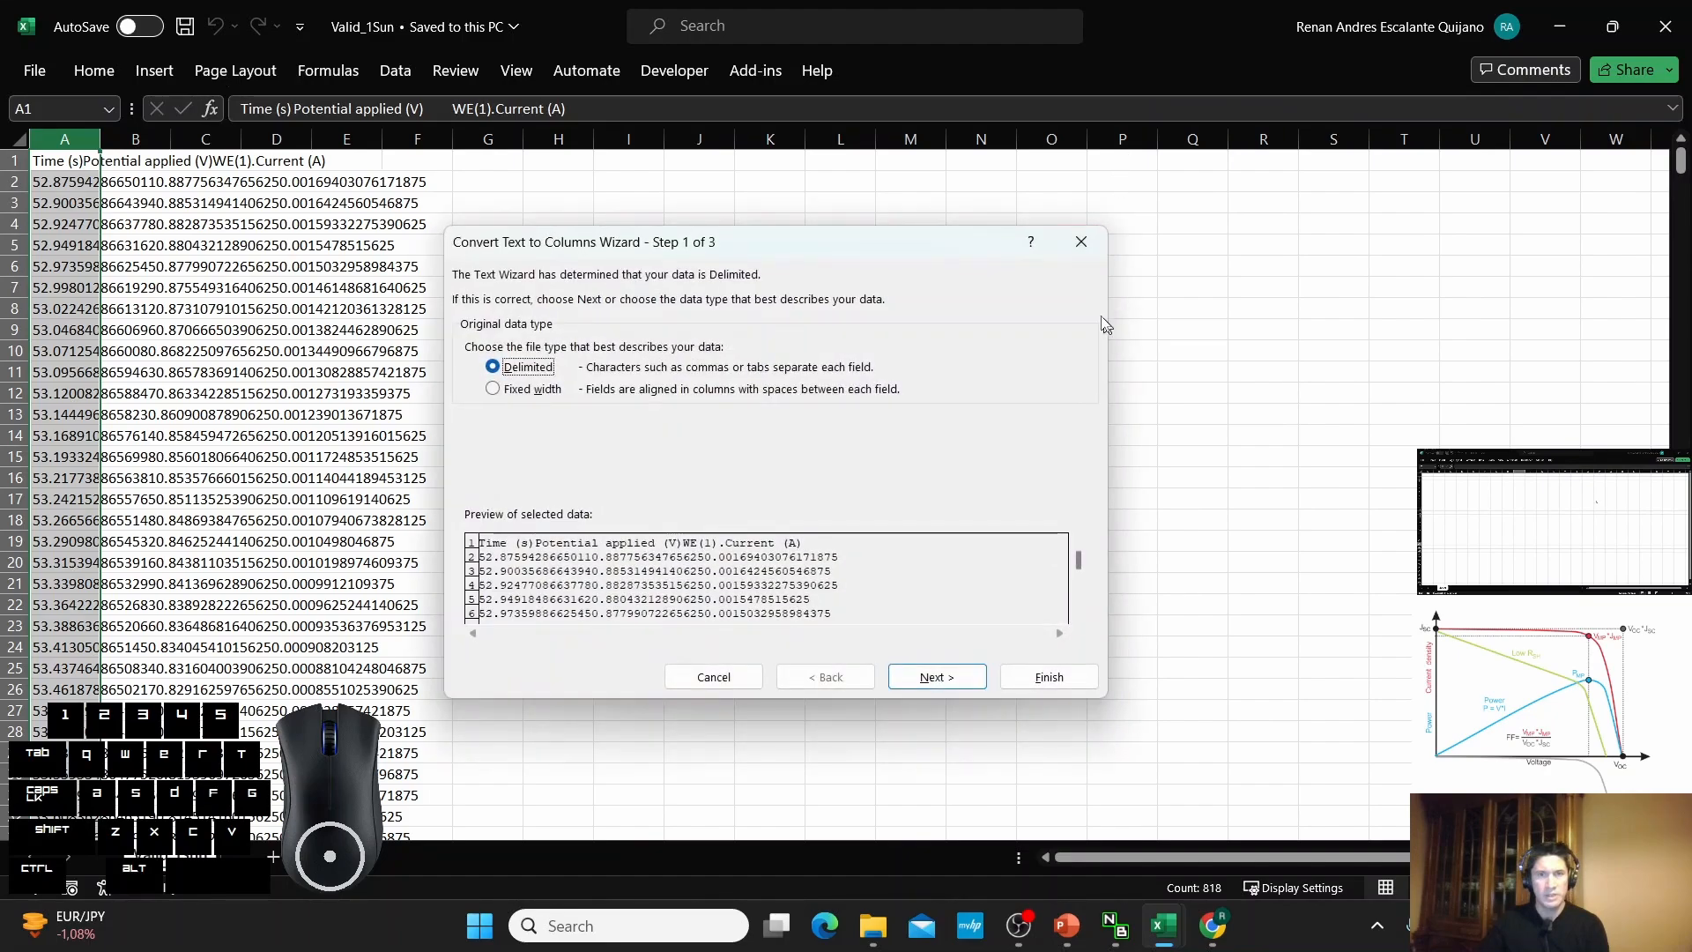
click(910, 684)
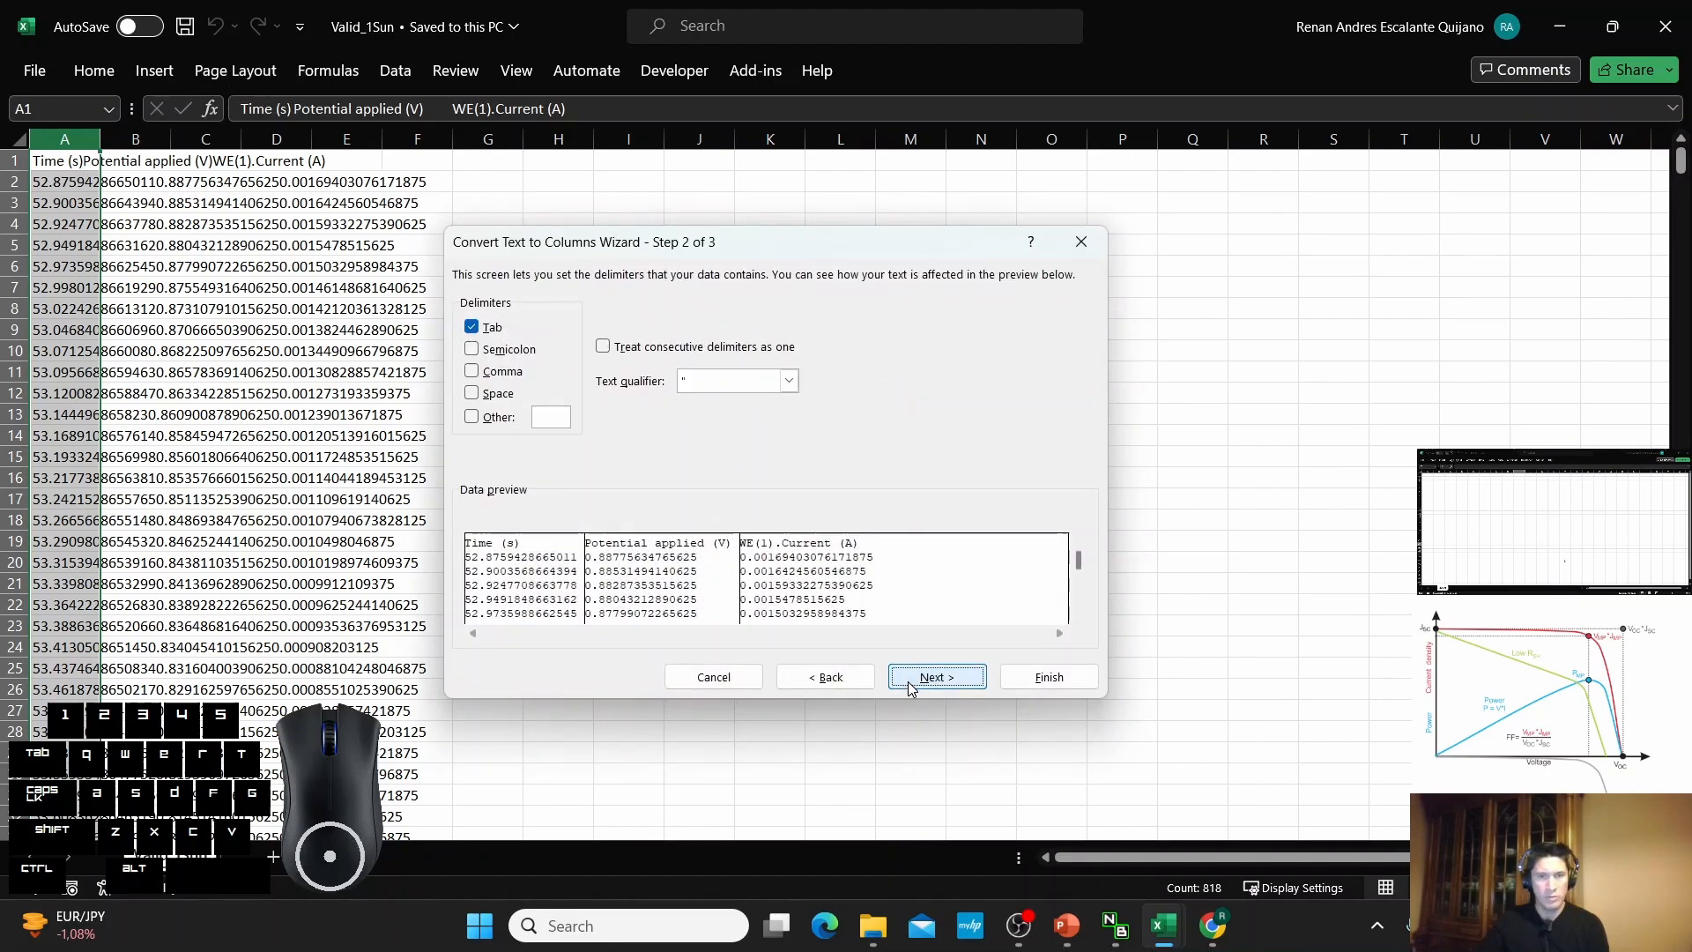
click(1040, 679)
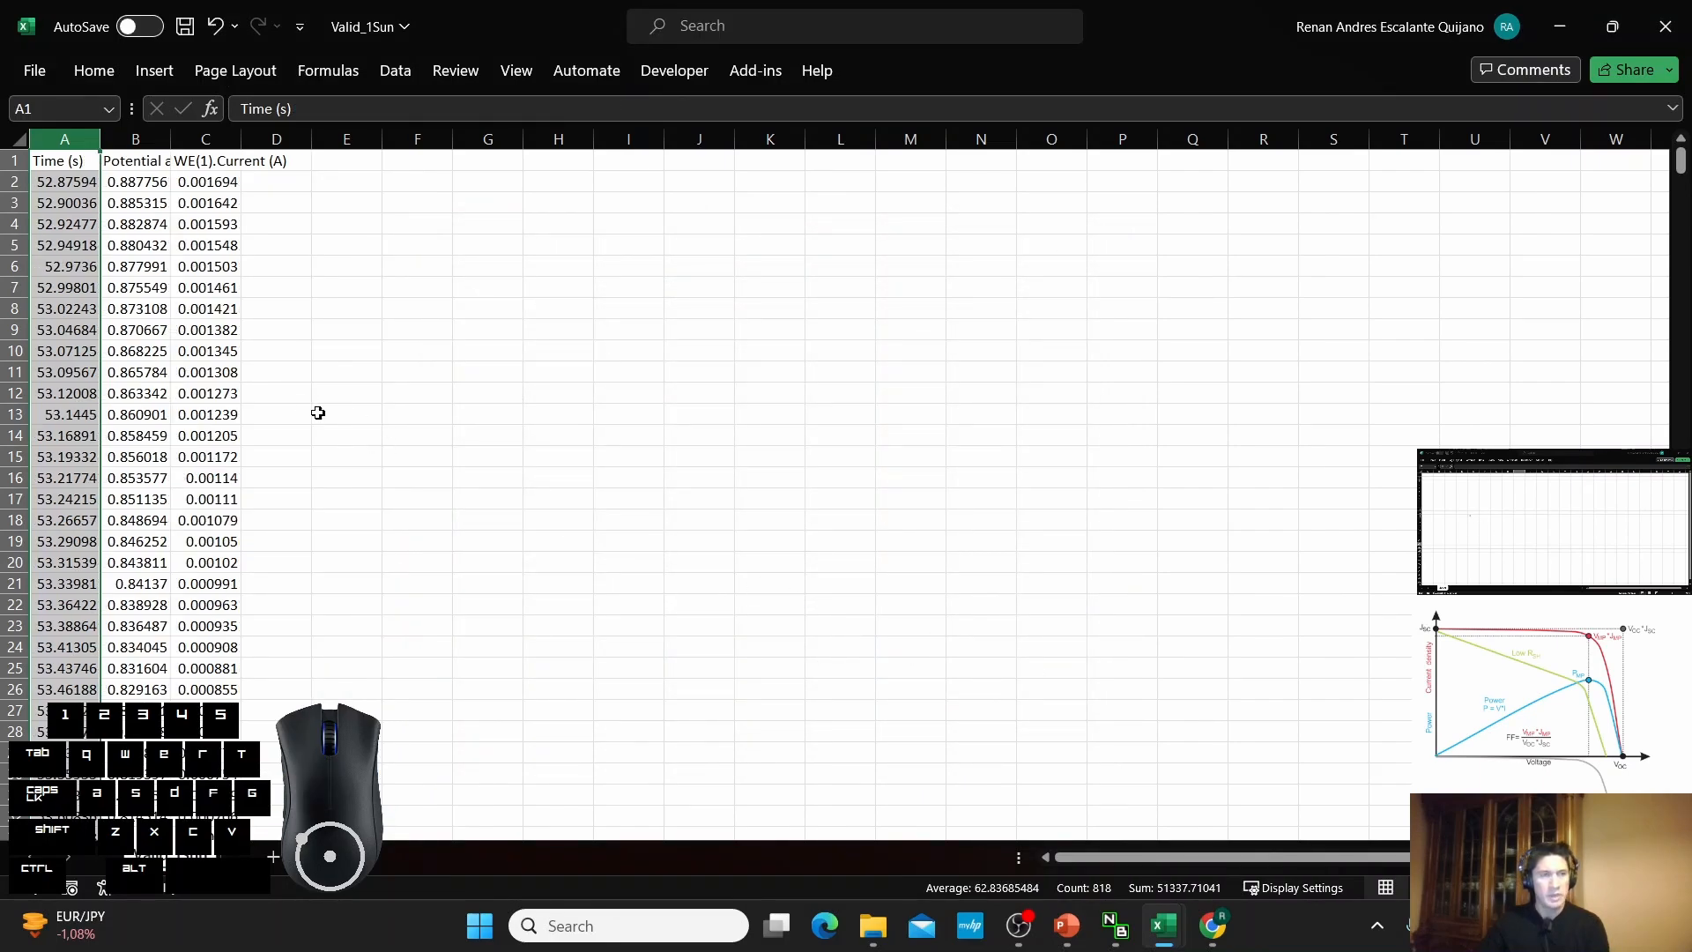
Insert a blank row directly below the header row.
click(11, 181)
right_click(15, 182)
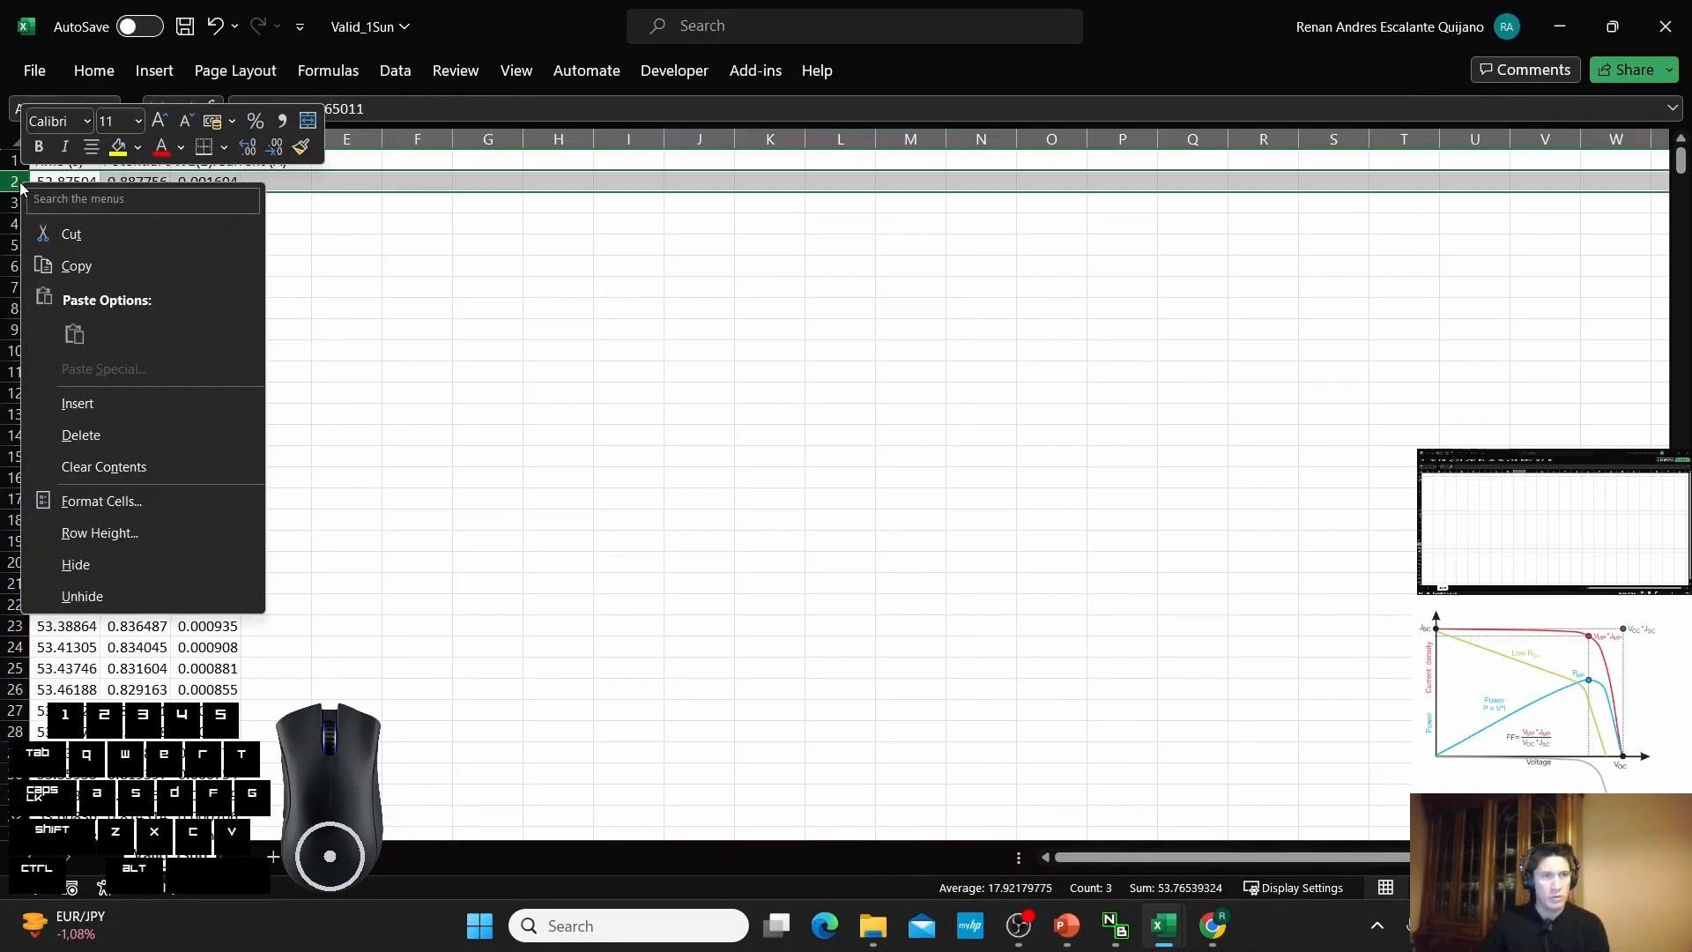
click(104, 407)
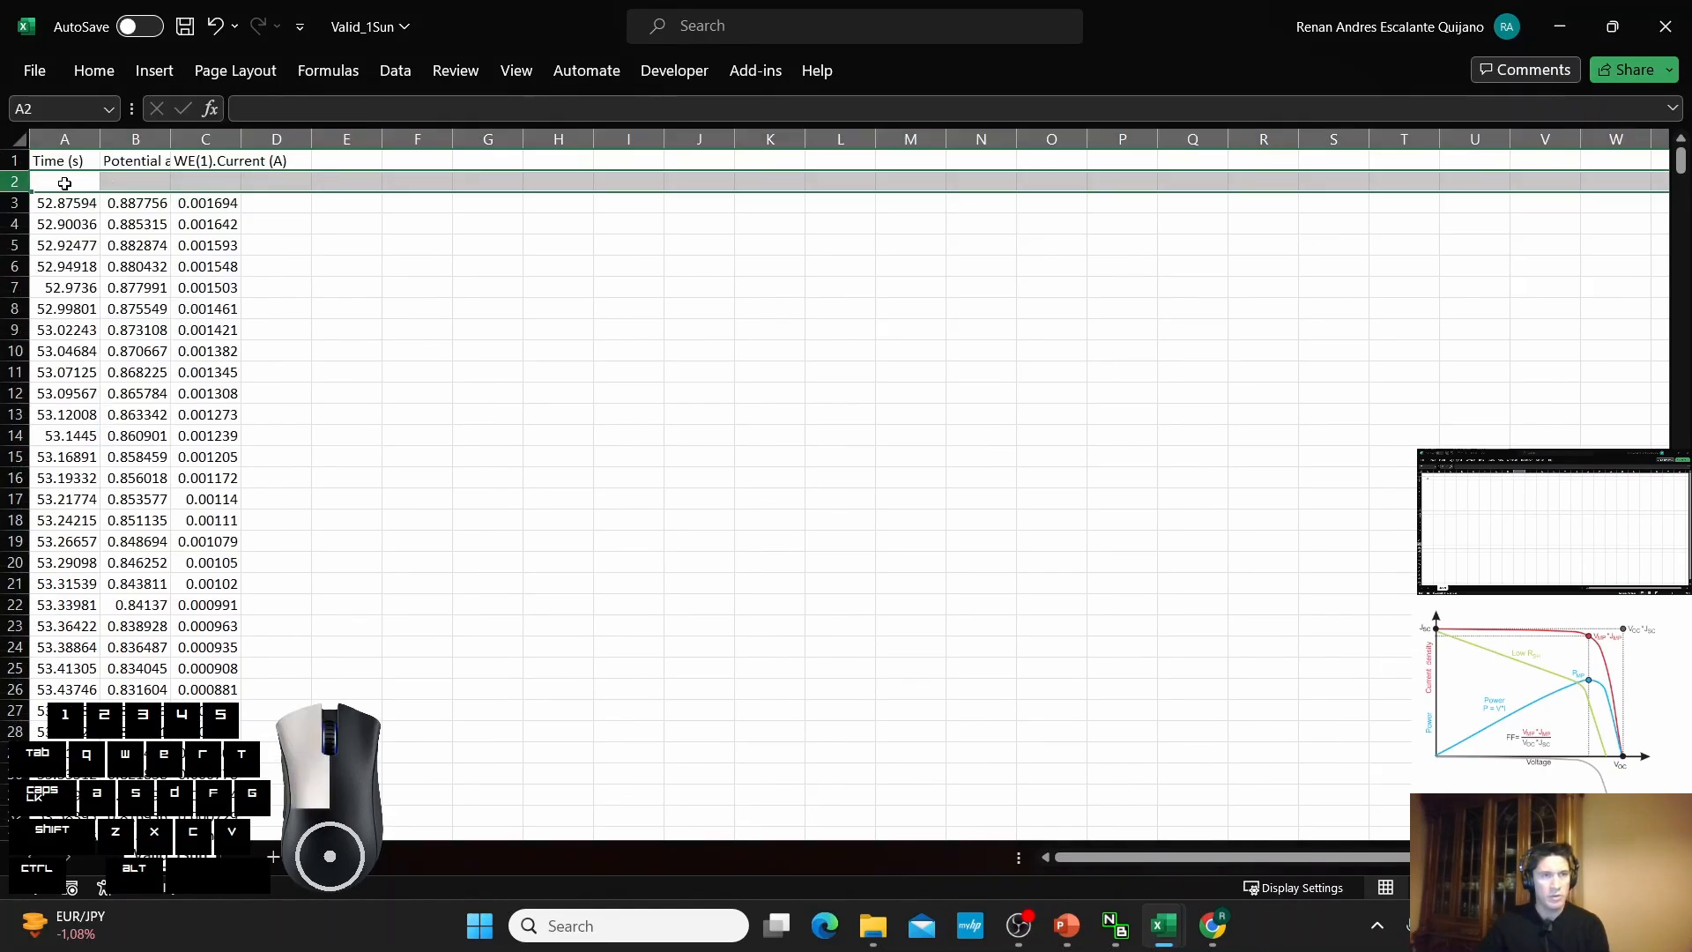
Enter the units s, V and A in cells A2, B2 and C2 beneath the time, potential and current headers.
click(59, 182)
text(s)
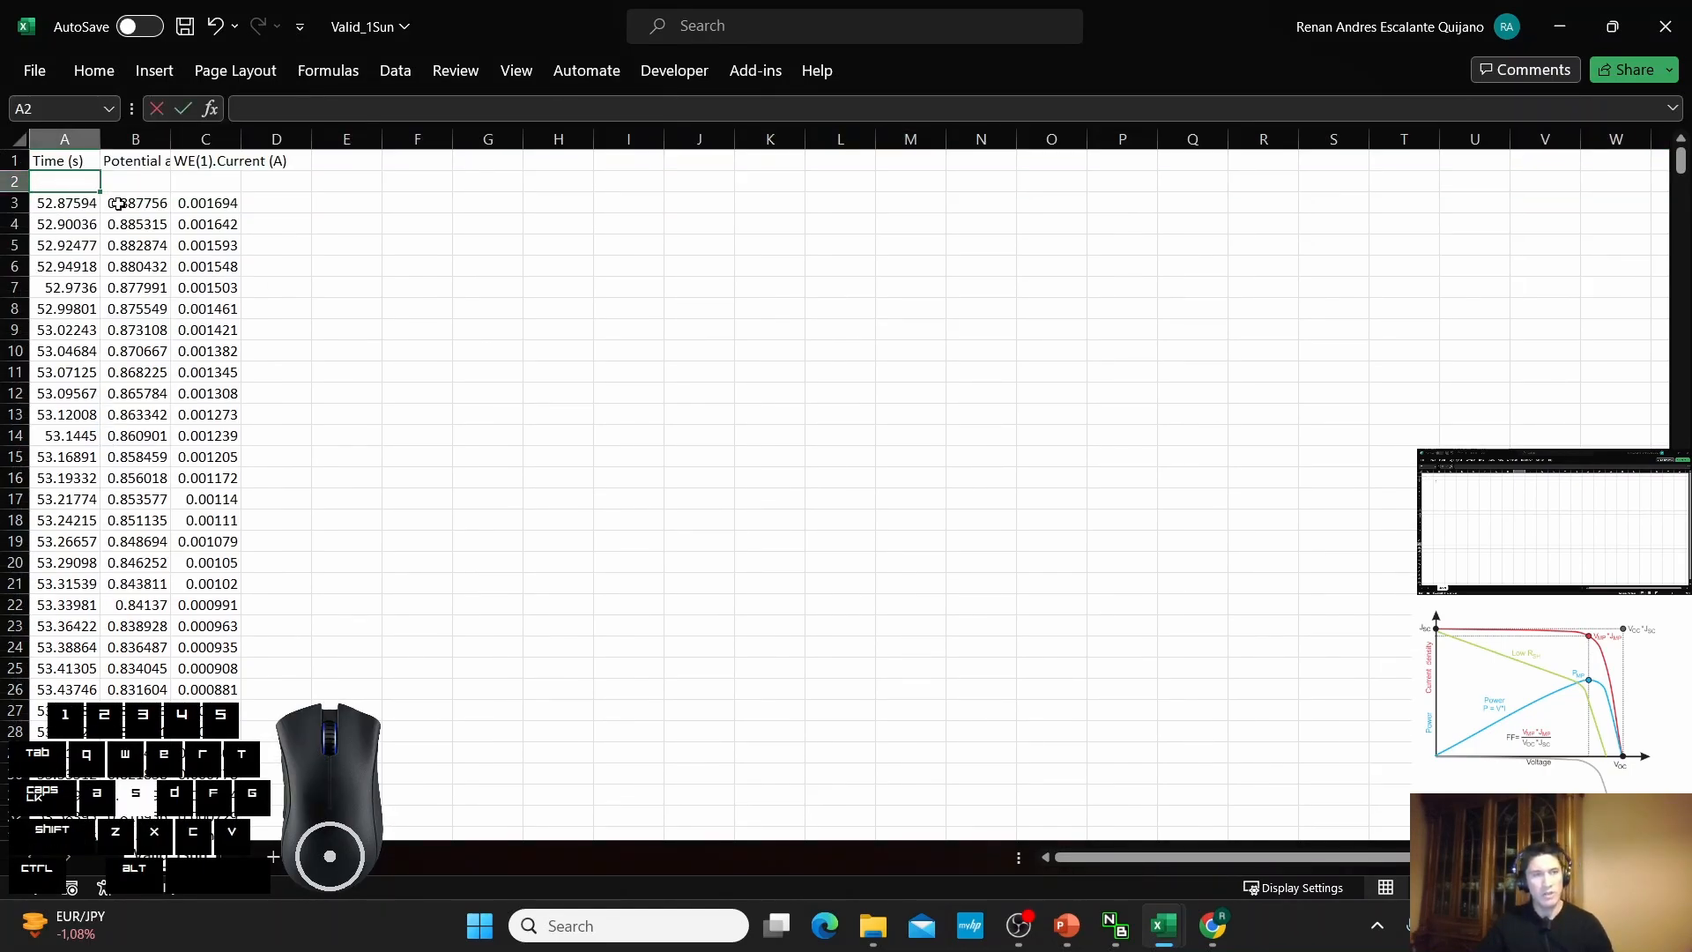
key(Tab)
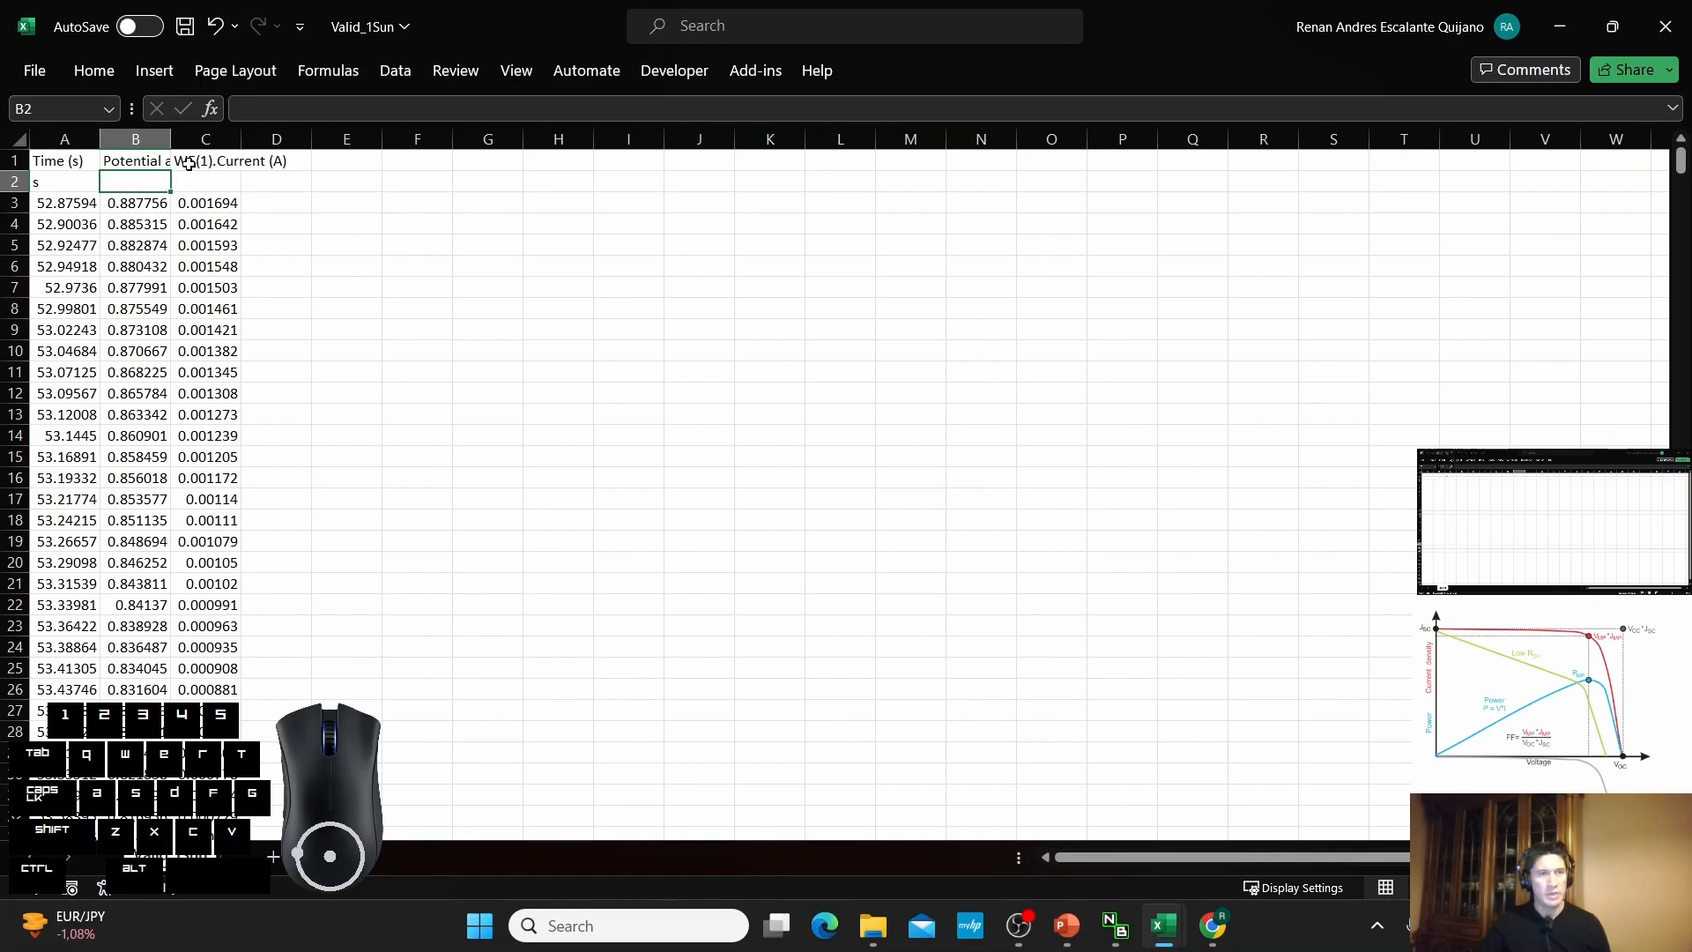
click(166, 161)
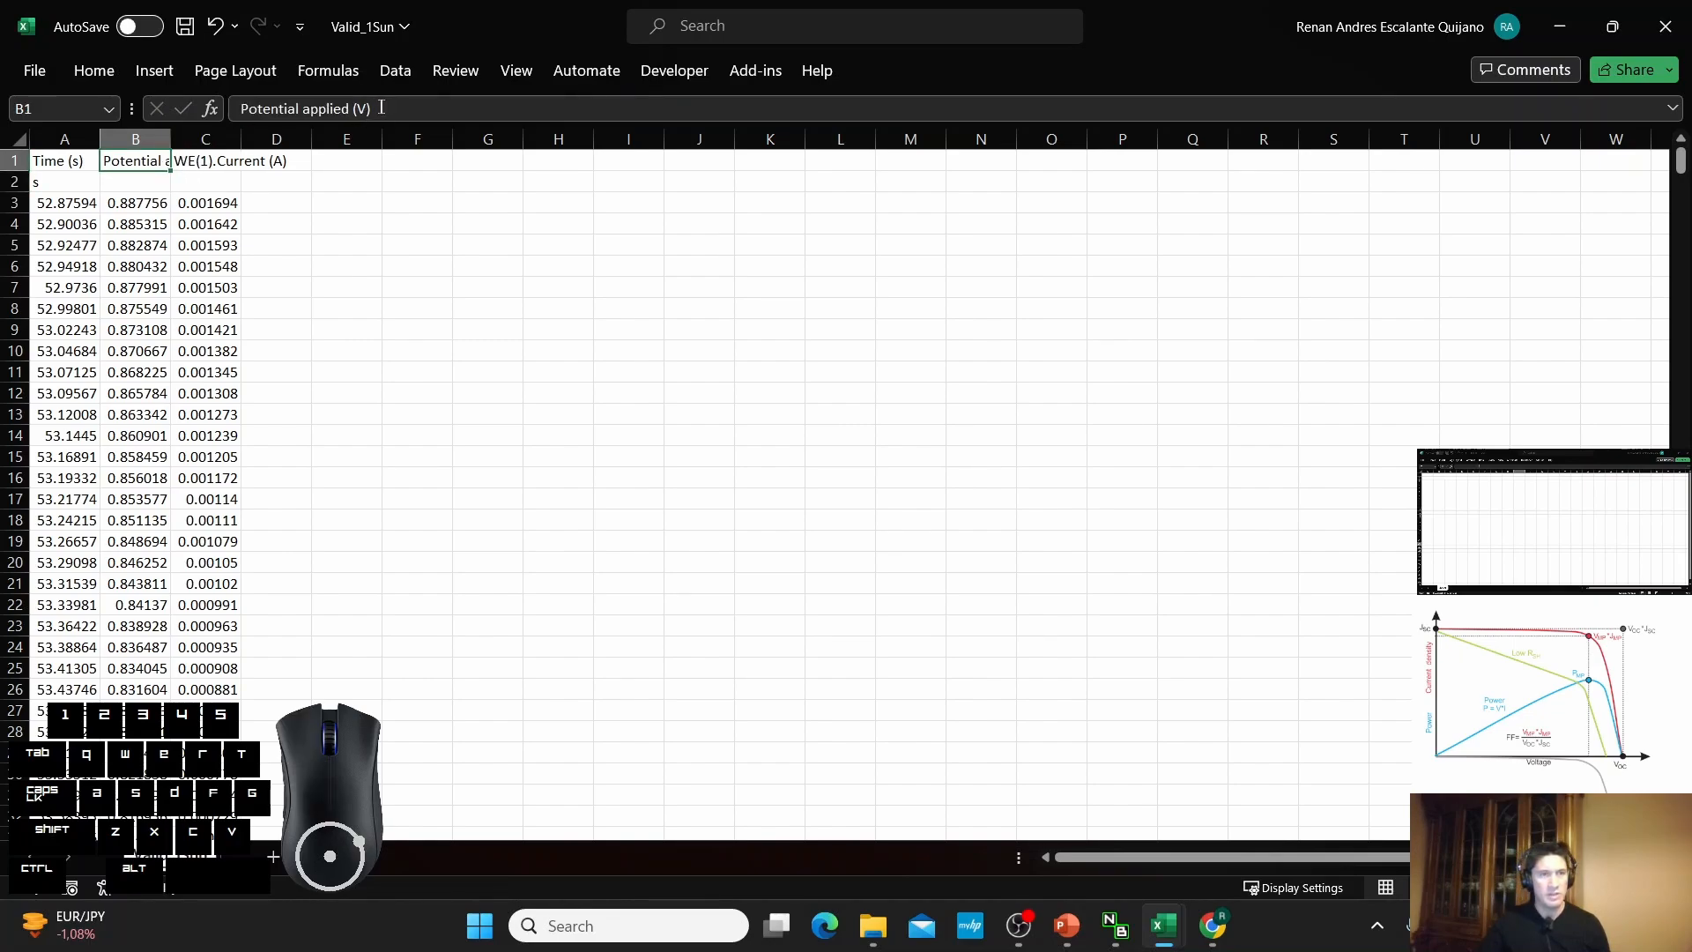
click(140, 177)
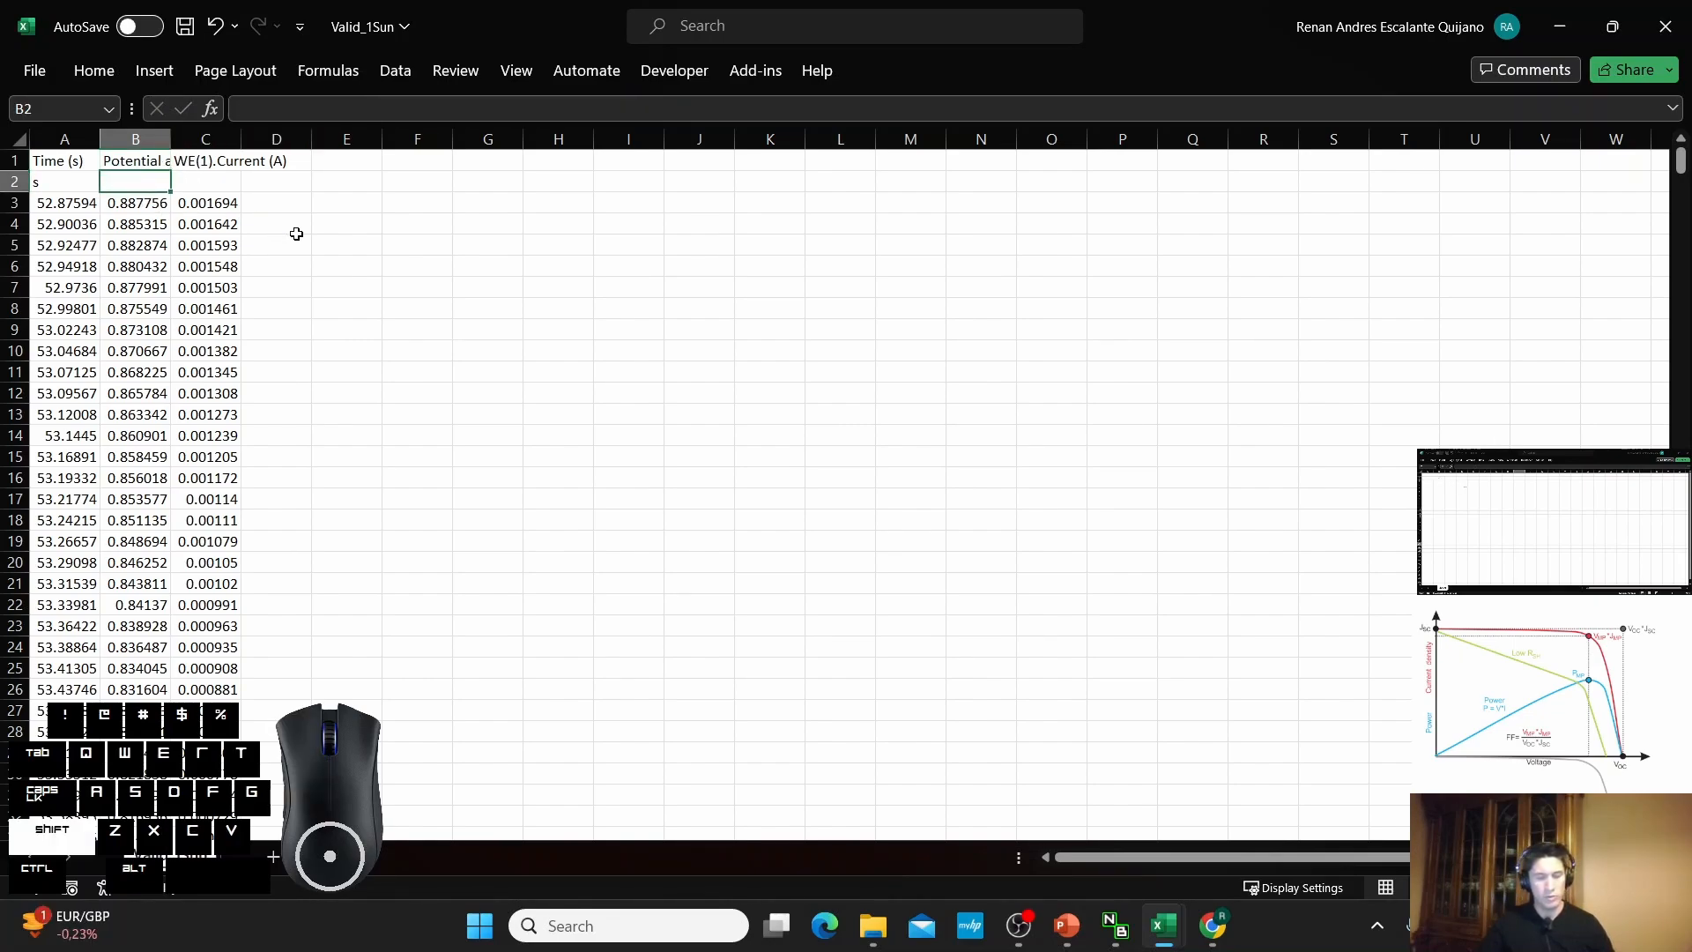
text(V)
click(231, 182)
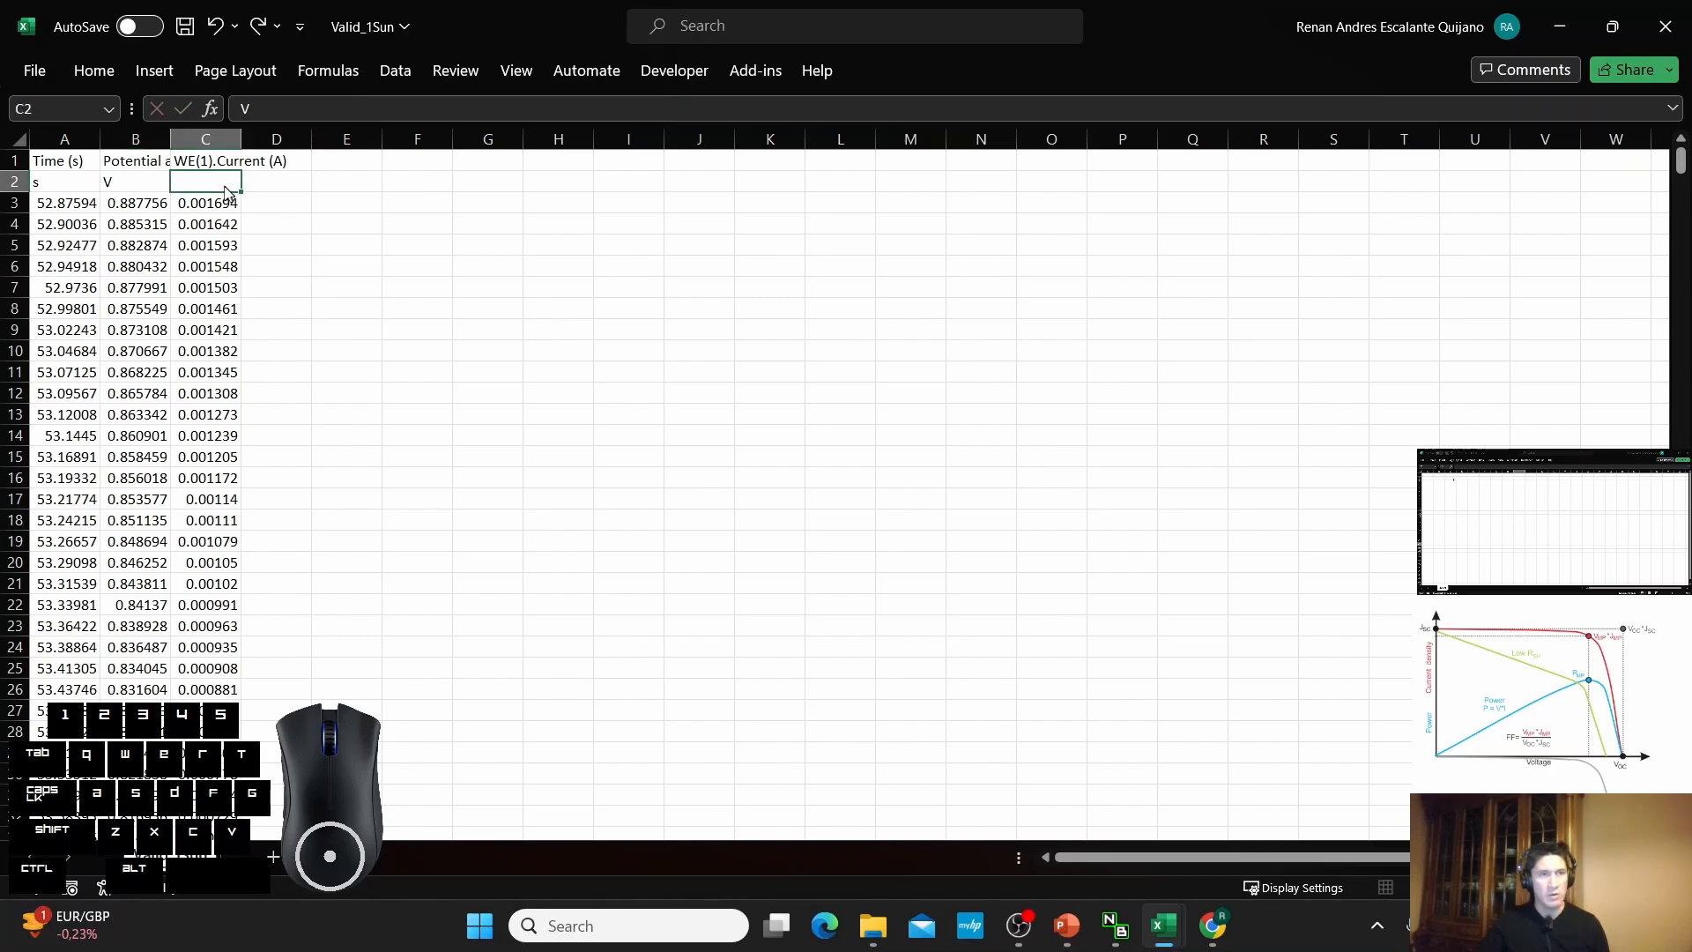
text(A)
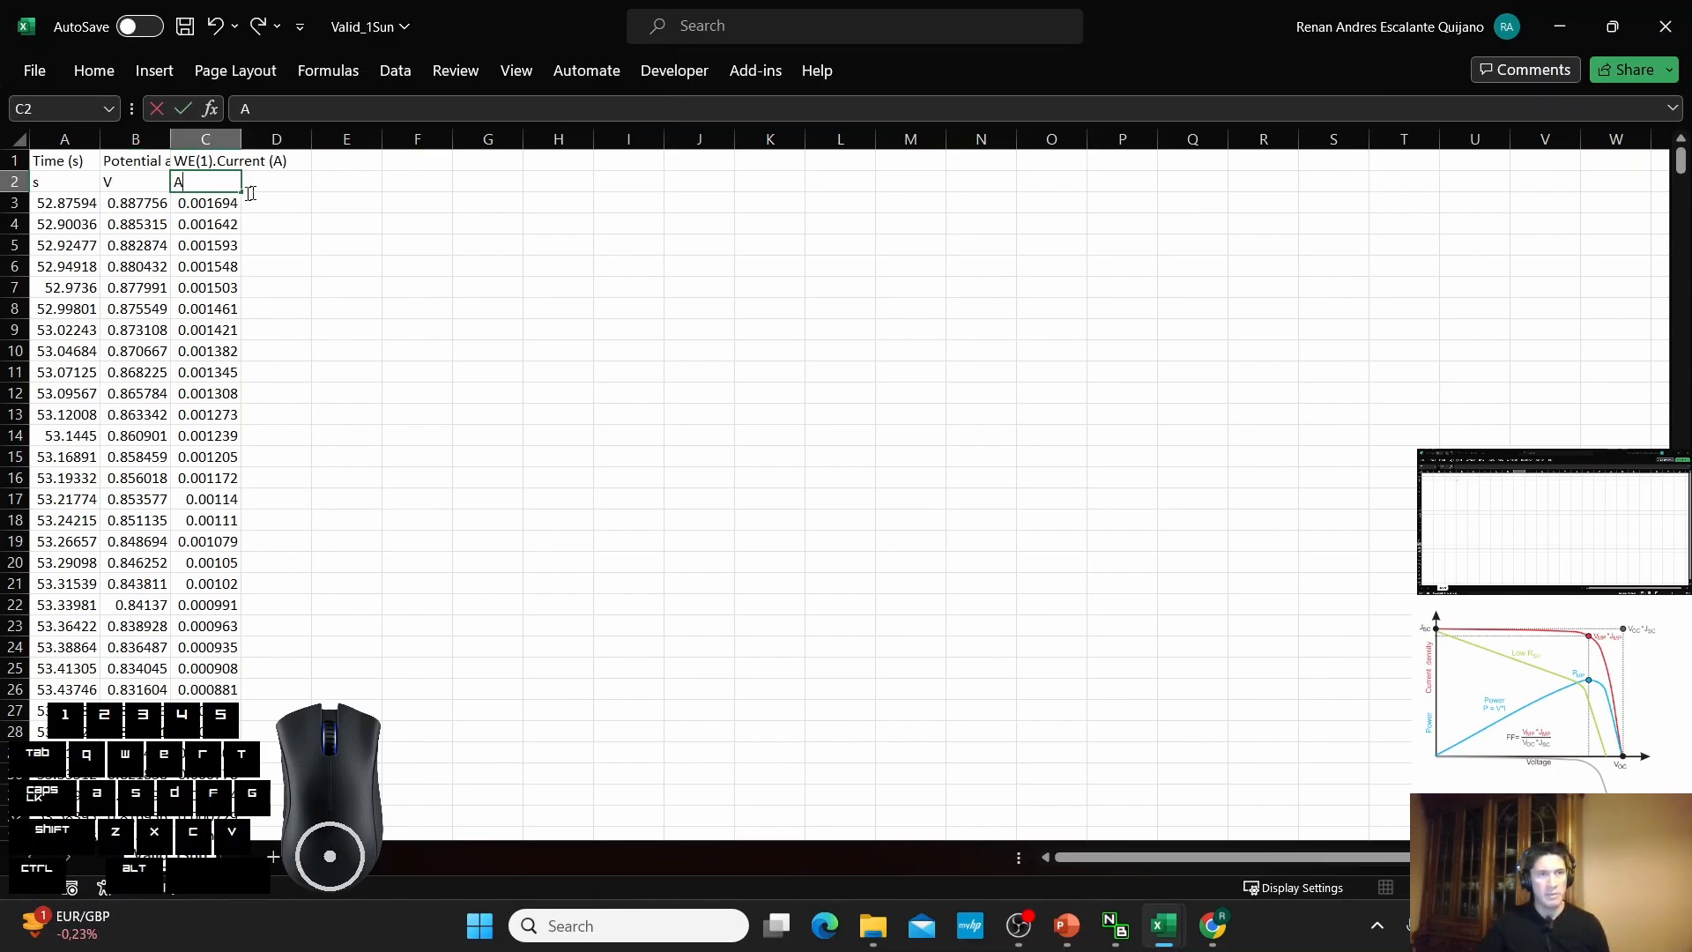
click(280, 179)
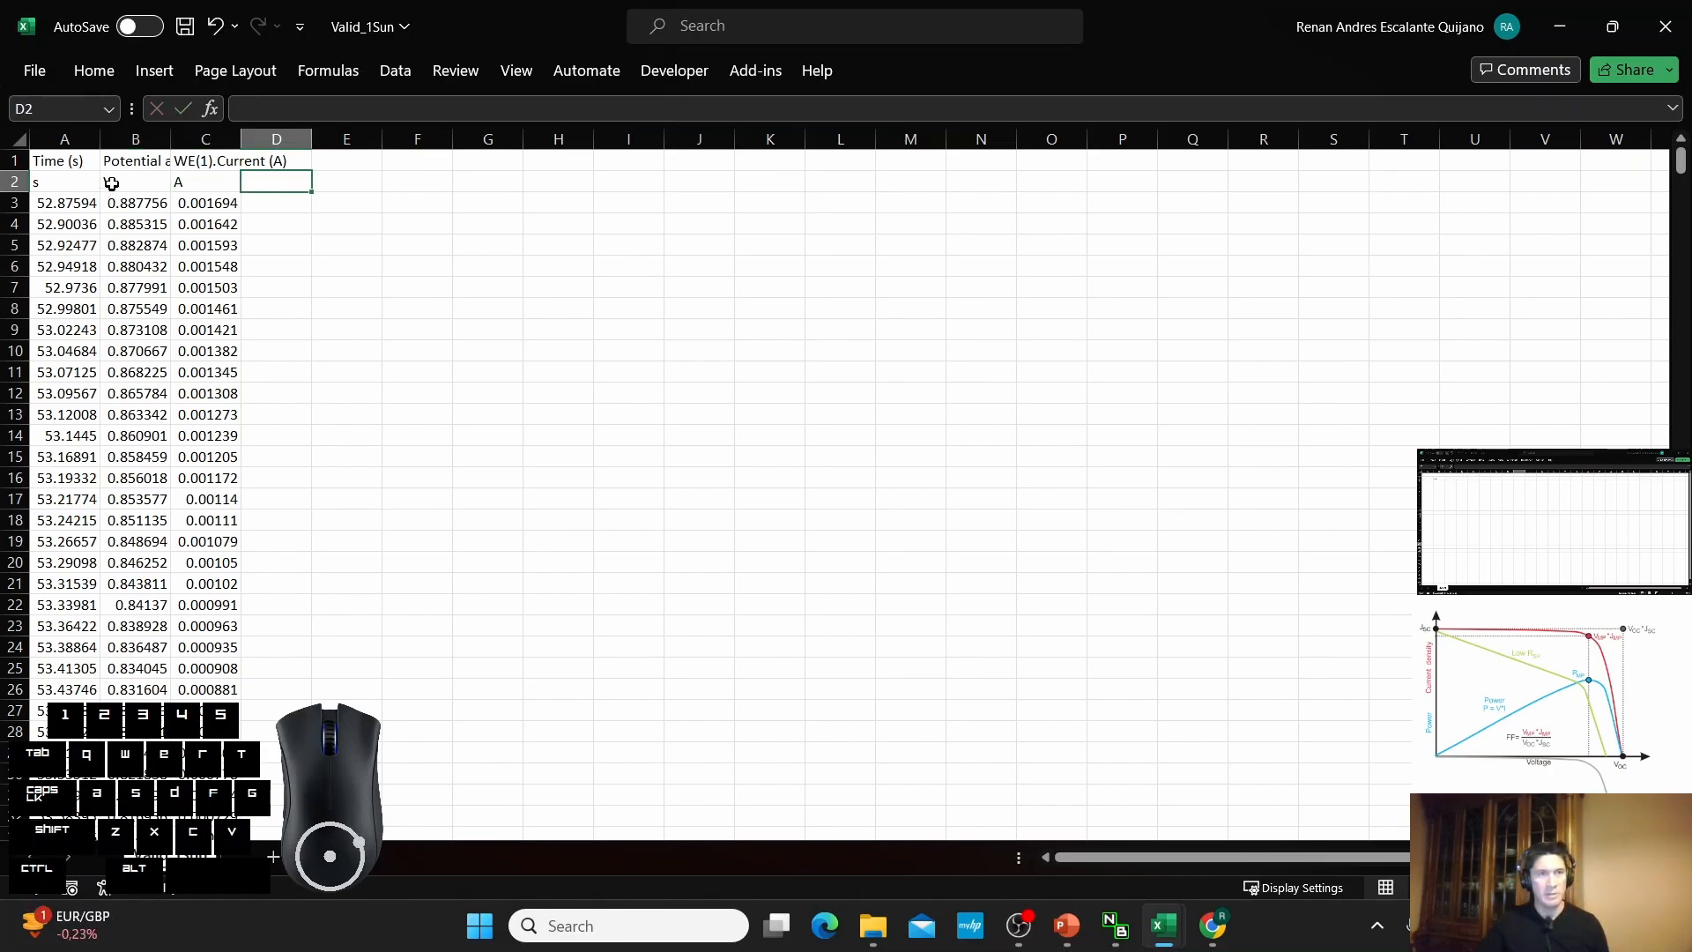
Centre the contents of the header and unit cells A1:M2 horizontally and vertically.
drag(68, 161, 883, 190)
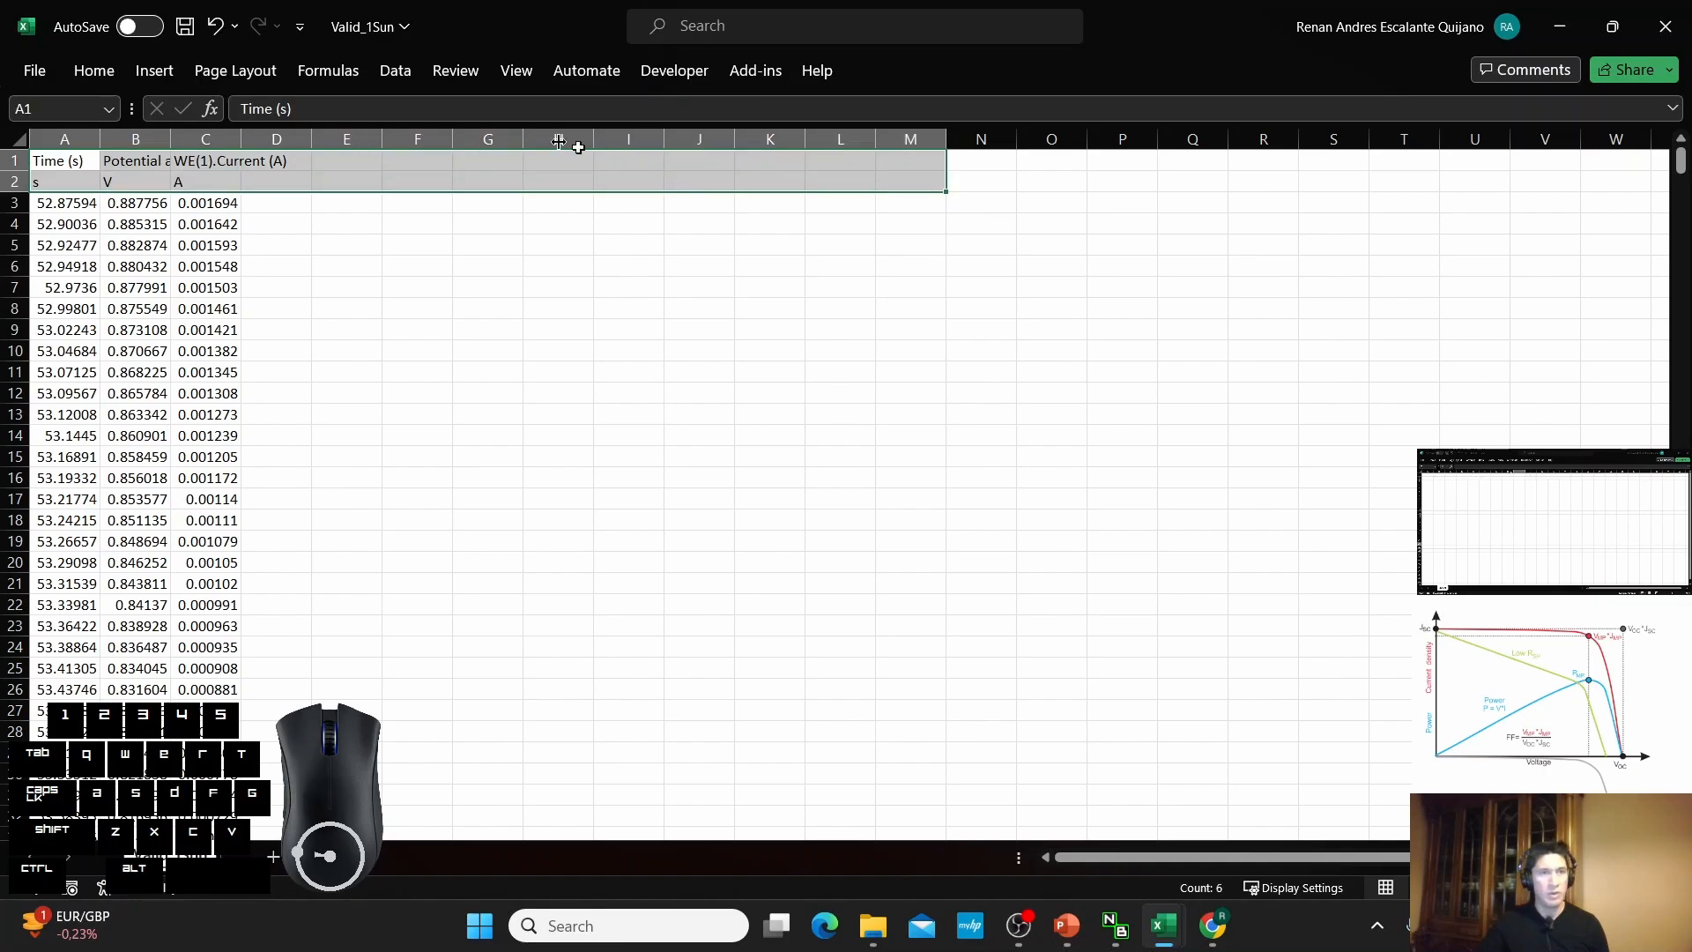
click(101, 76)
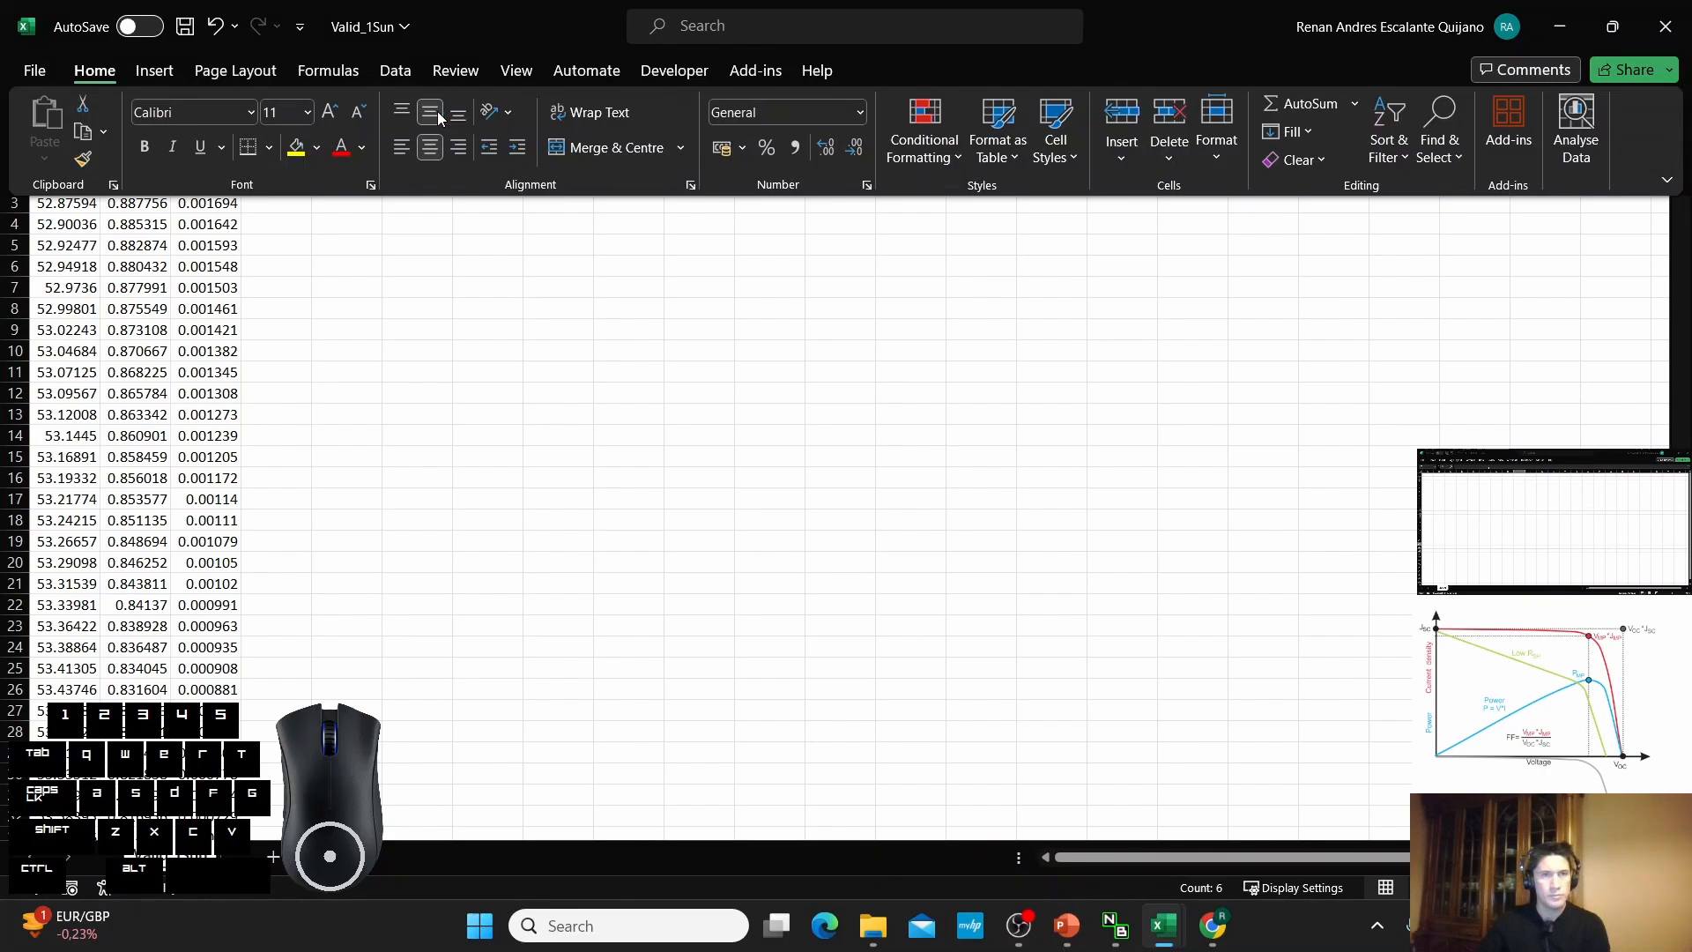
click(484, 279)
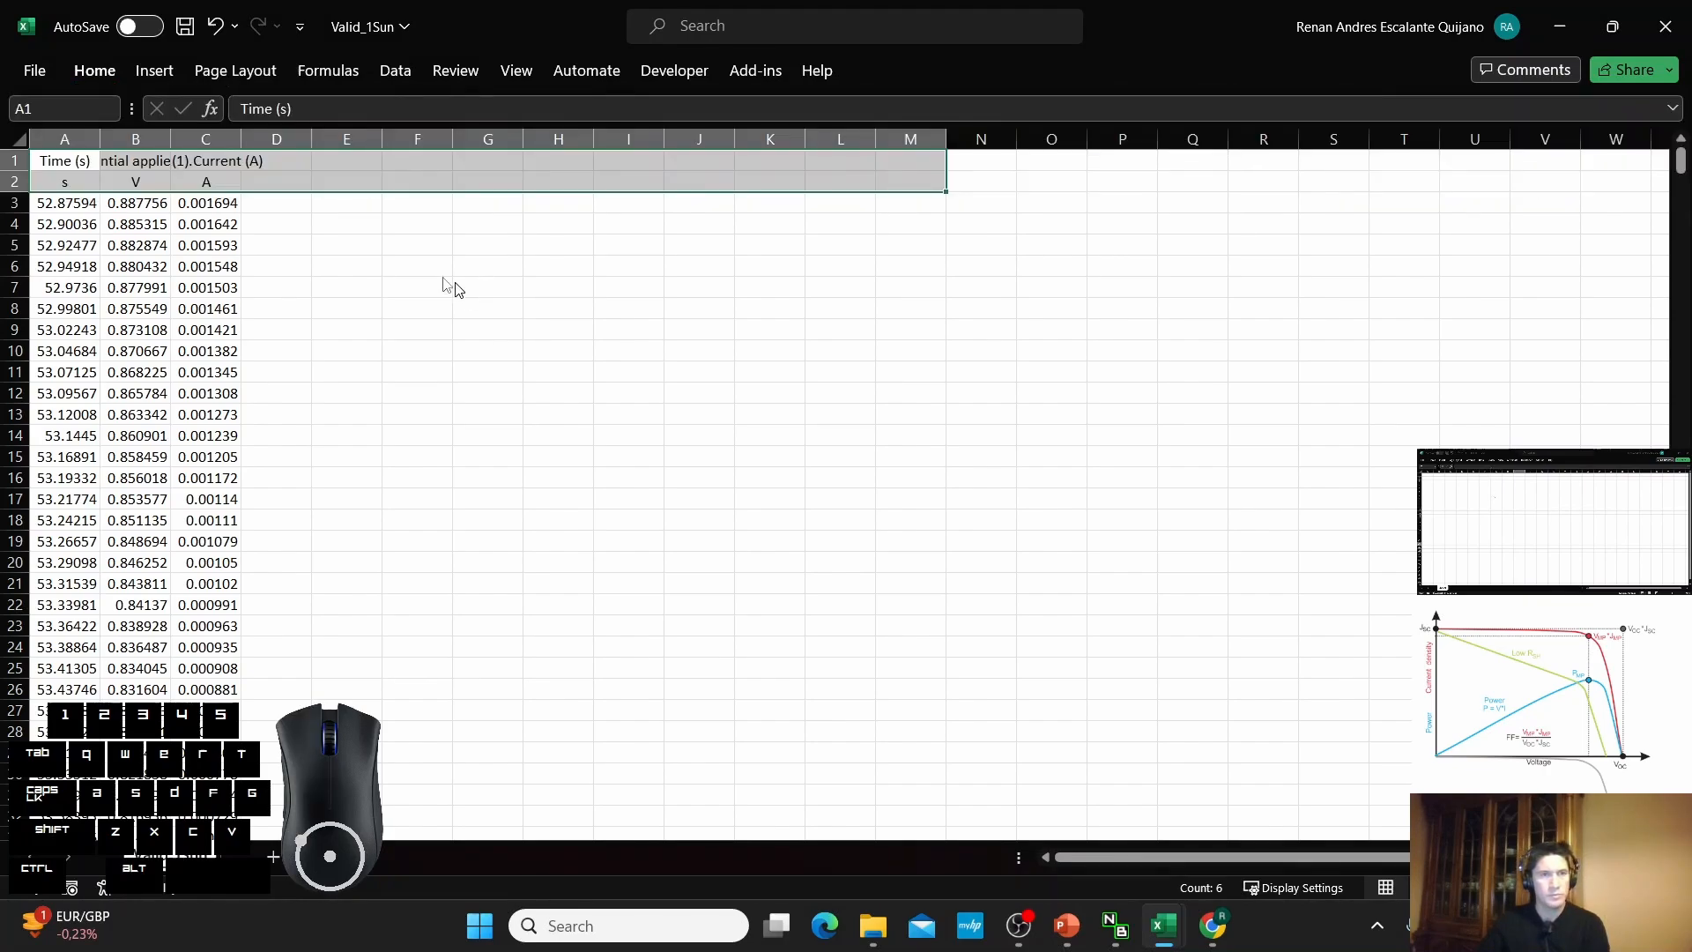
click(271, 161)
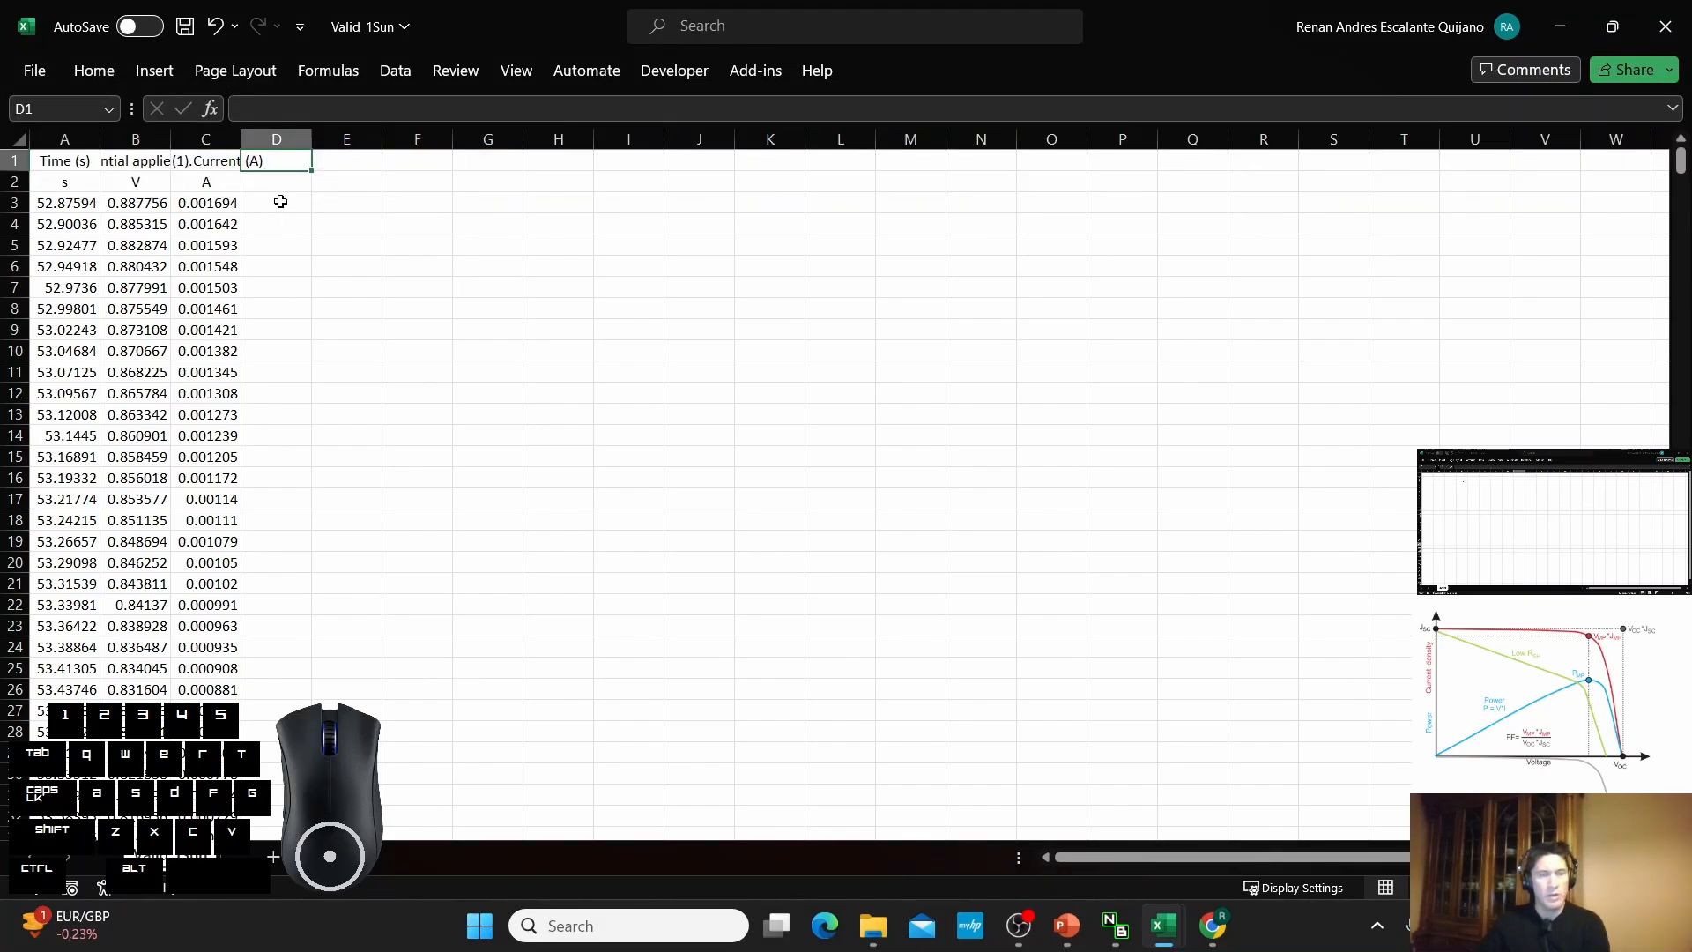
Plot columns B and C as a scatter chart with smooth lines and place it, reduced in size, around columns S to V near row 3.
drag(159, 140, 195, 146)
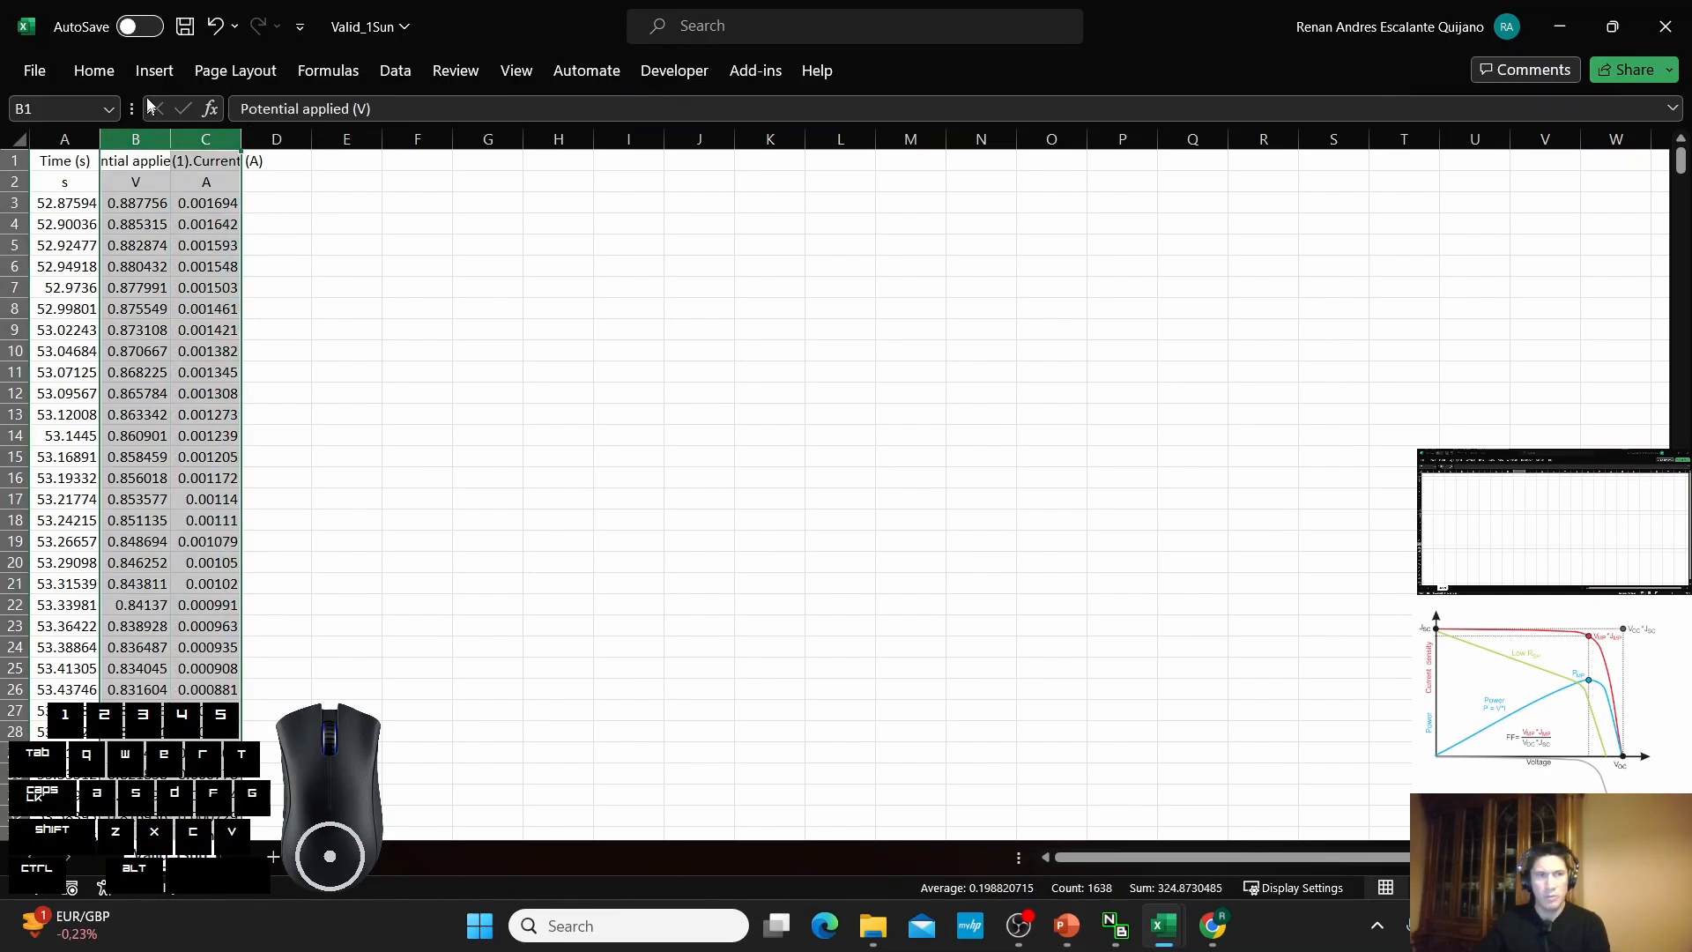
click(153, 71)
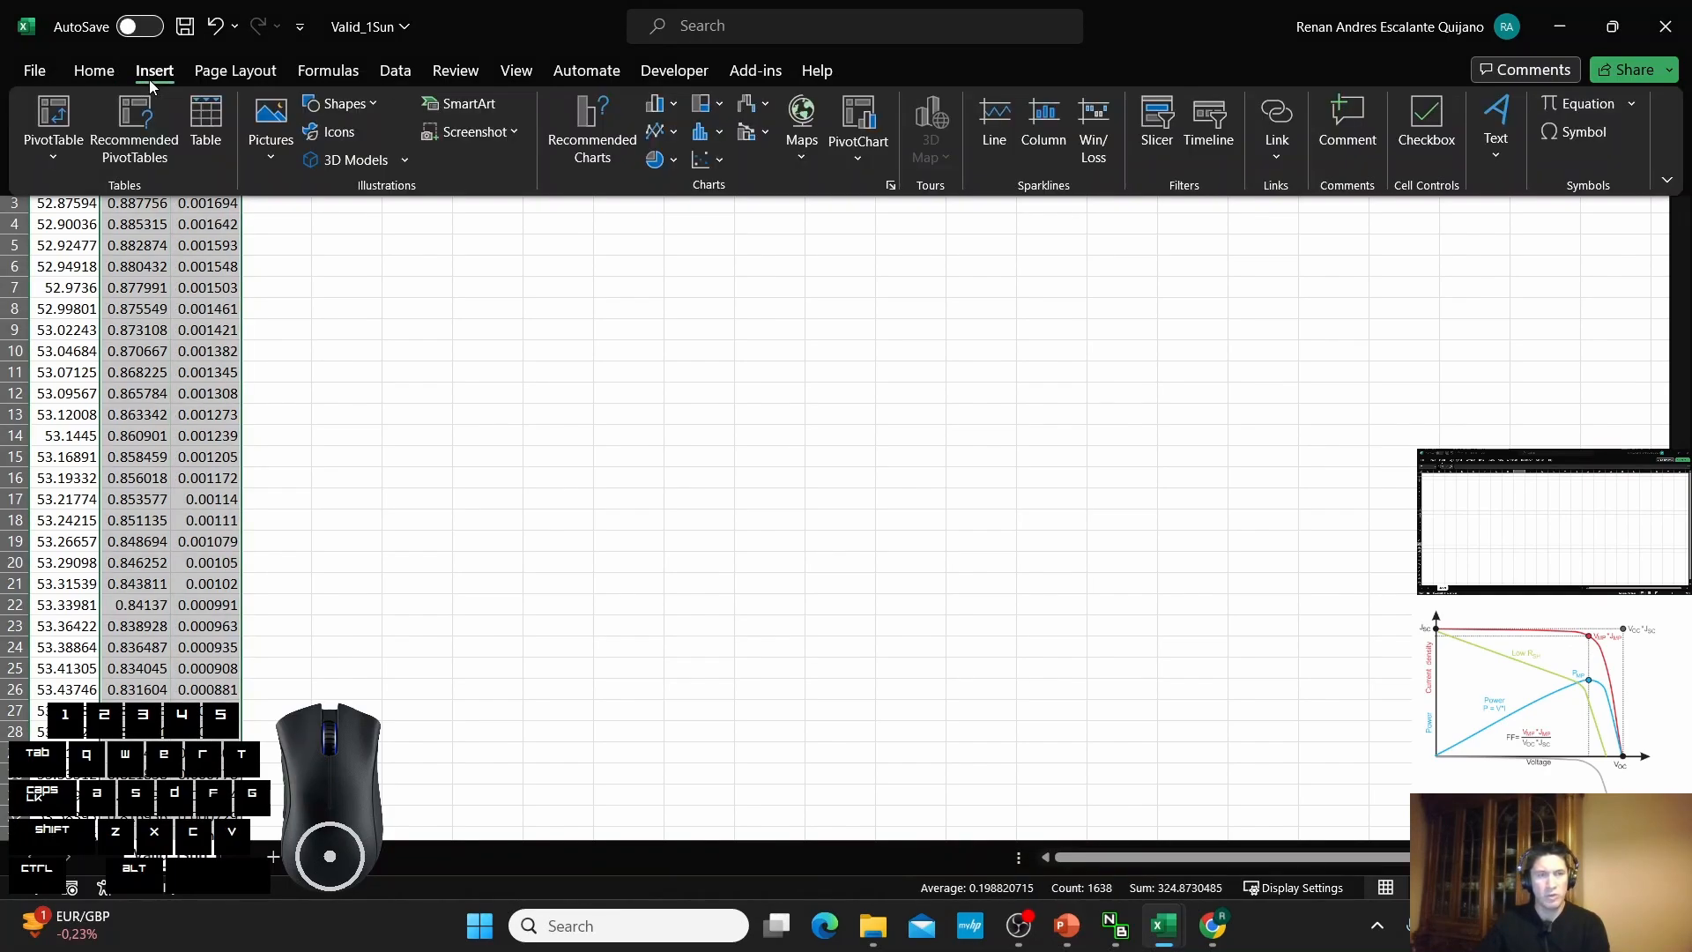
click(720, 162)
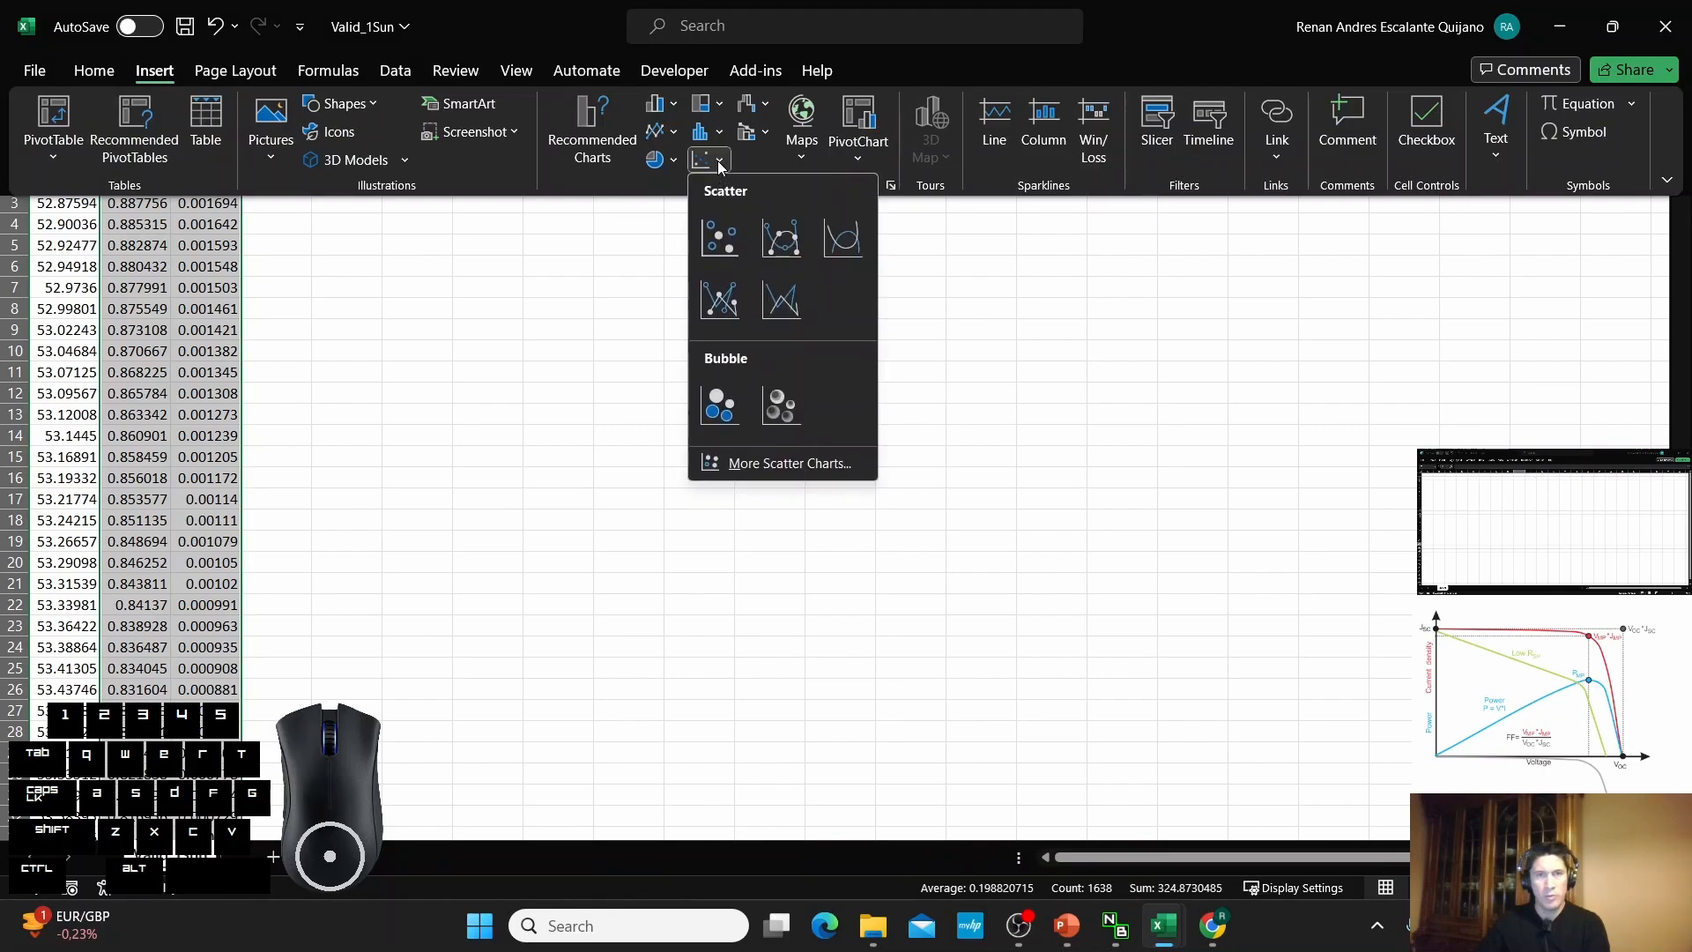
click(852, 249)
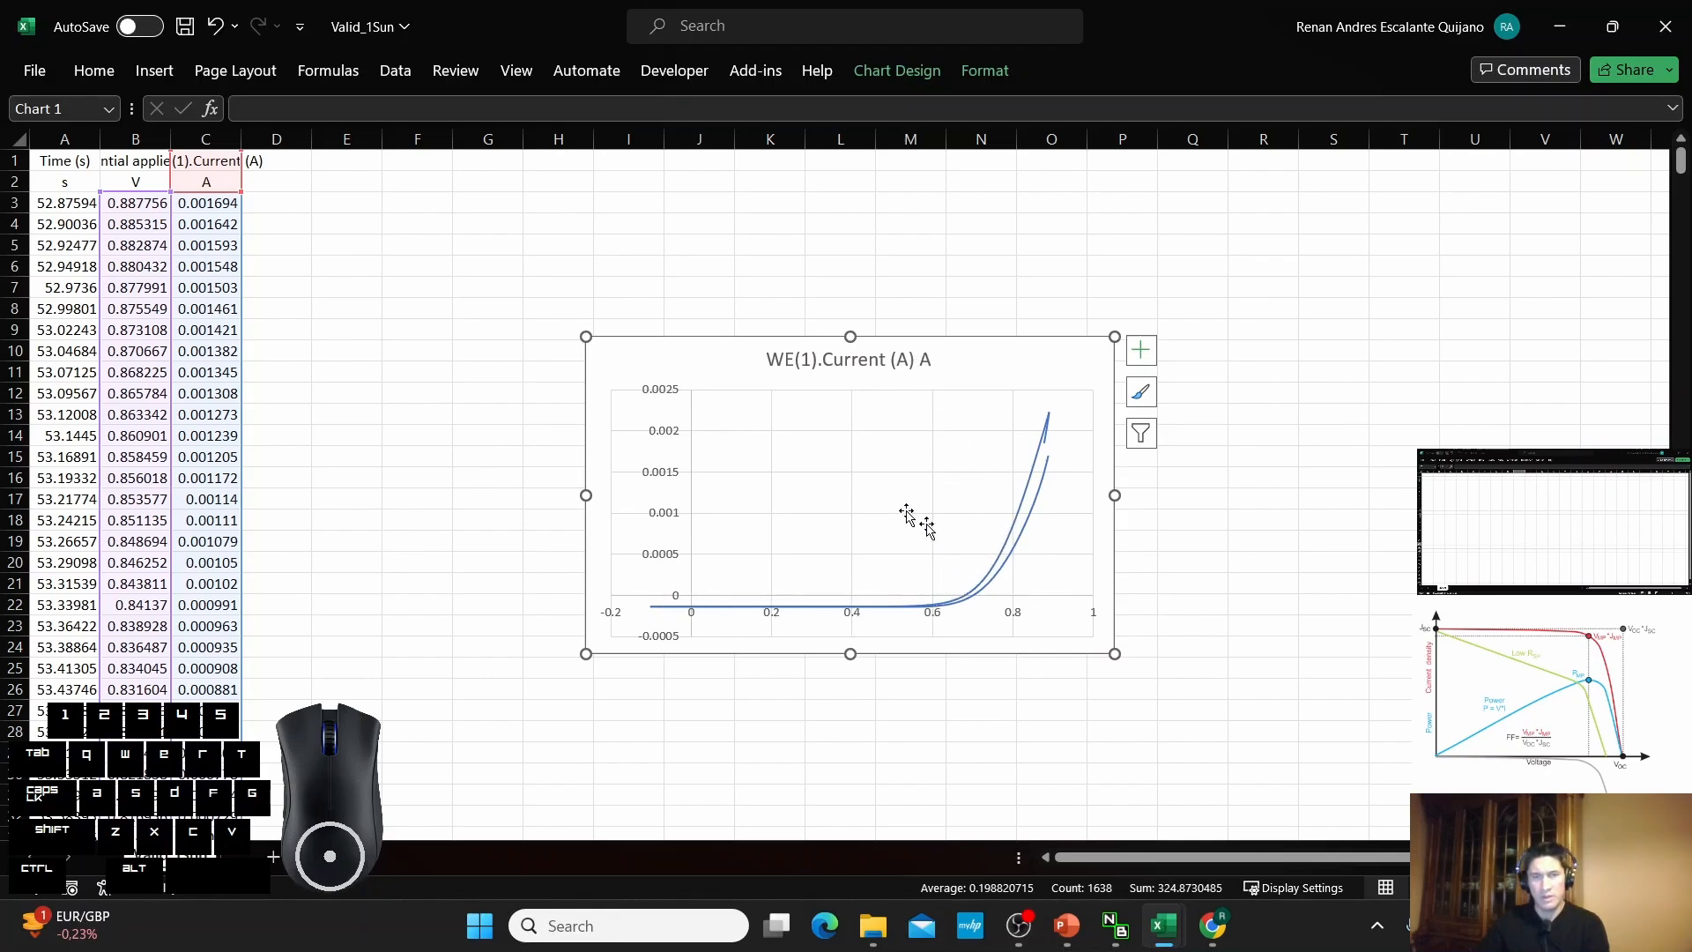
drag(588, 338, 1308, 203)
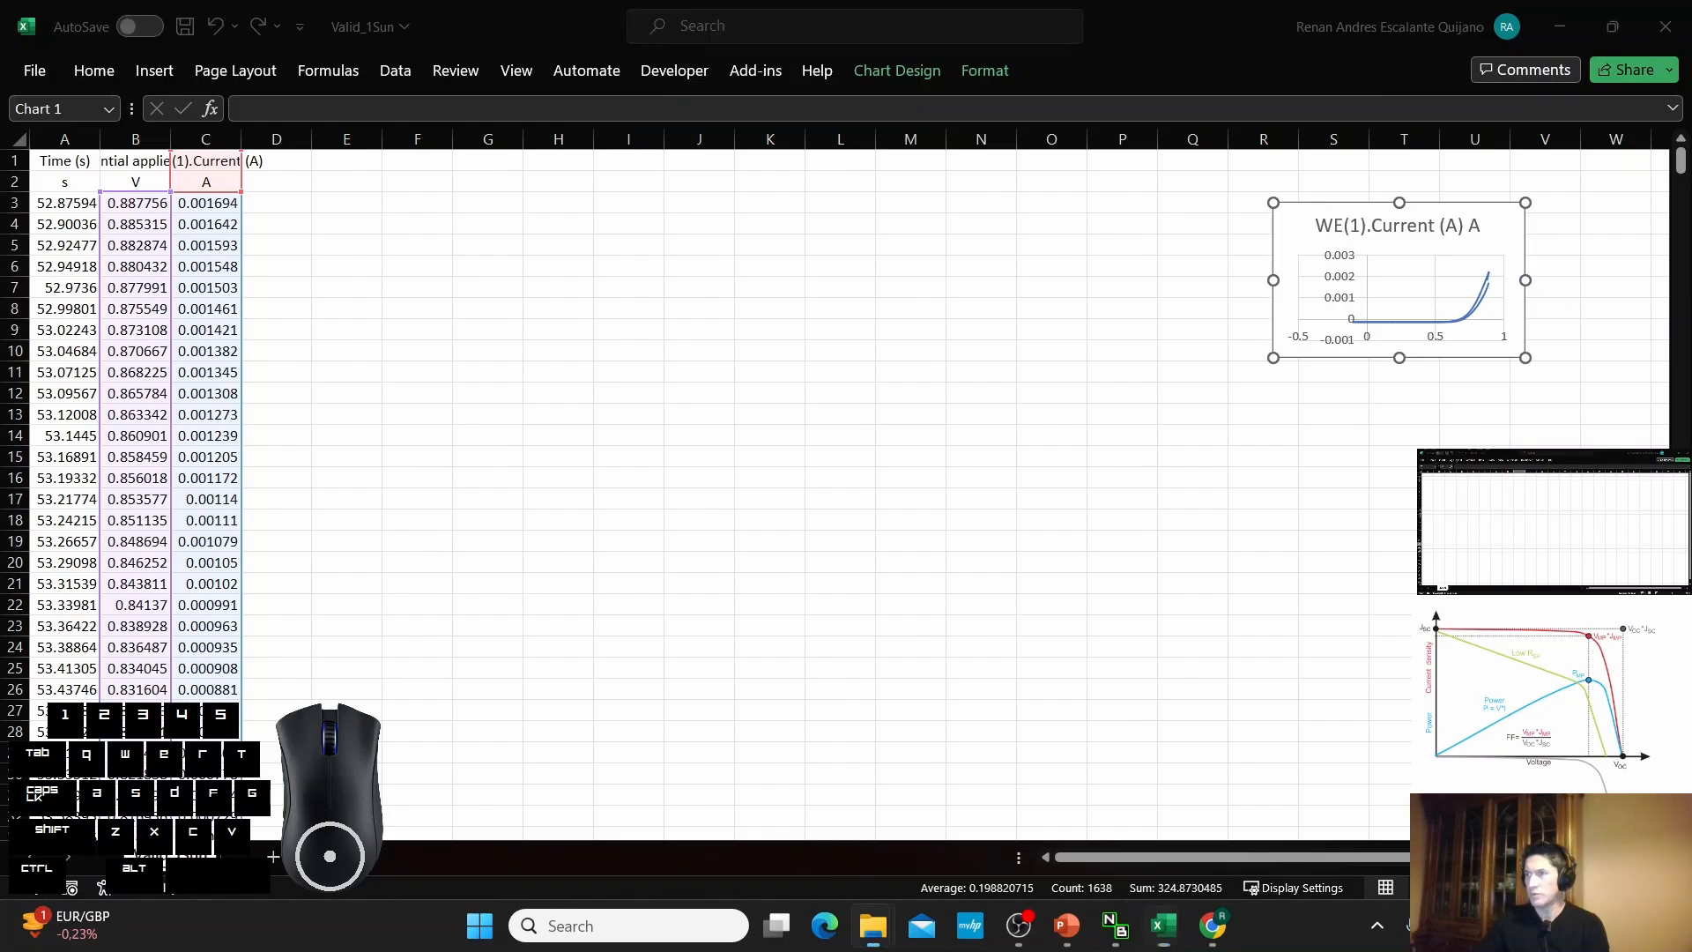
click(463, 462)
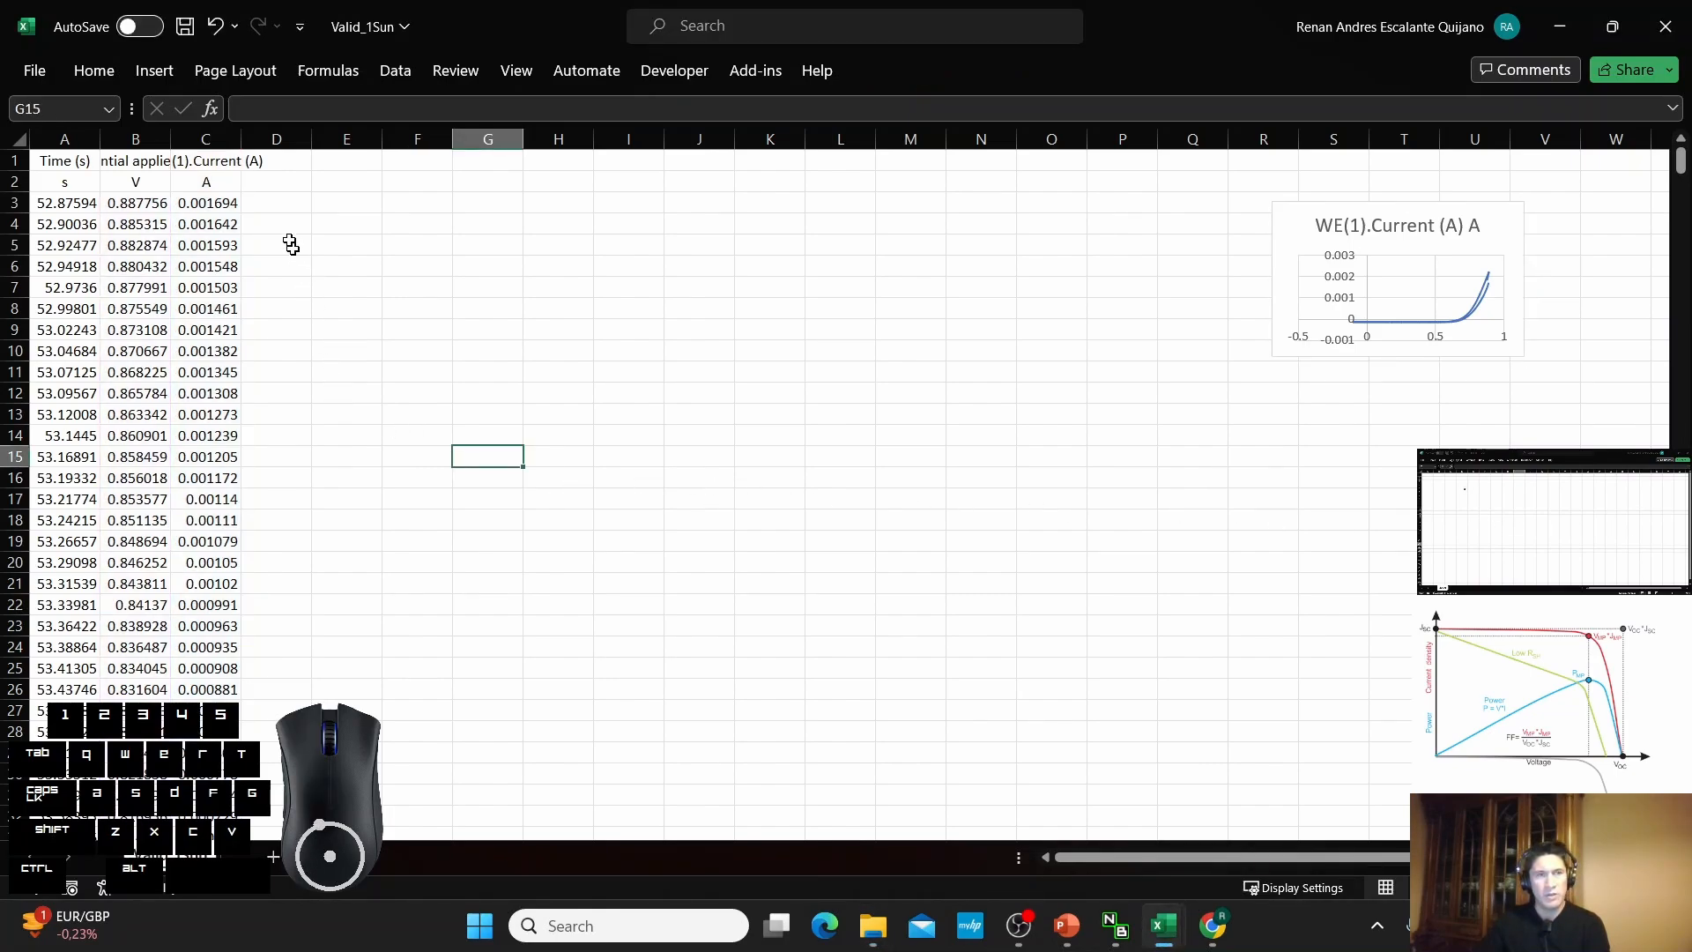
click(288, 163)
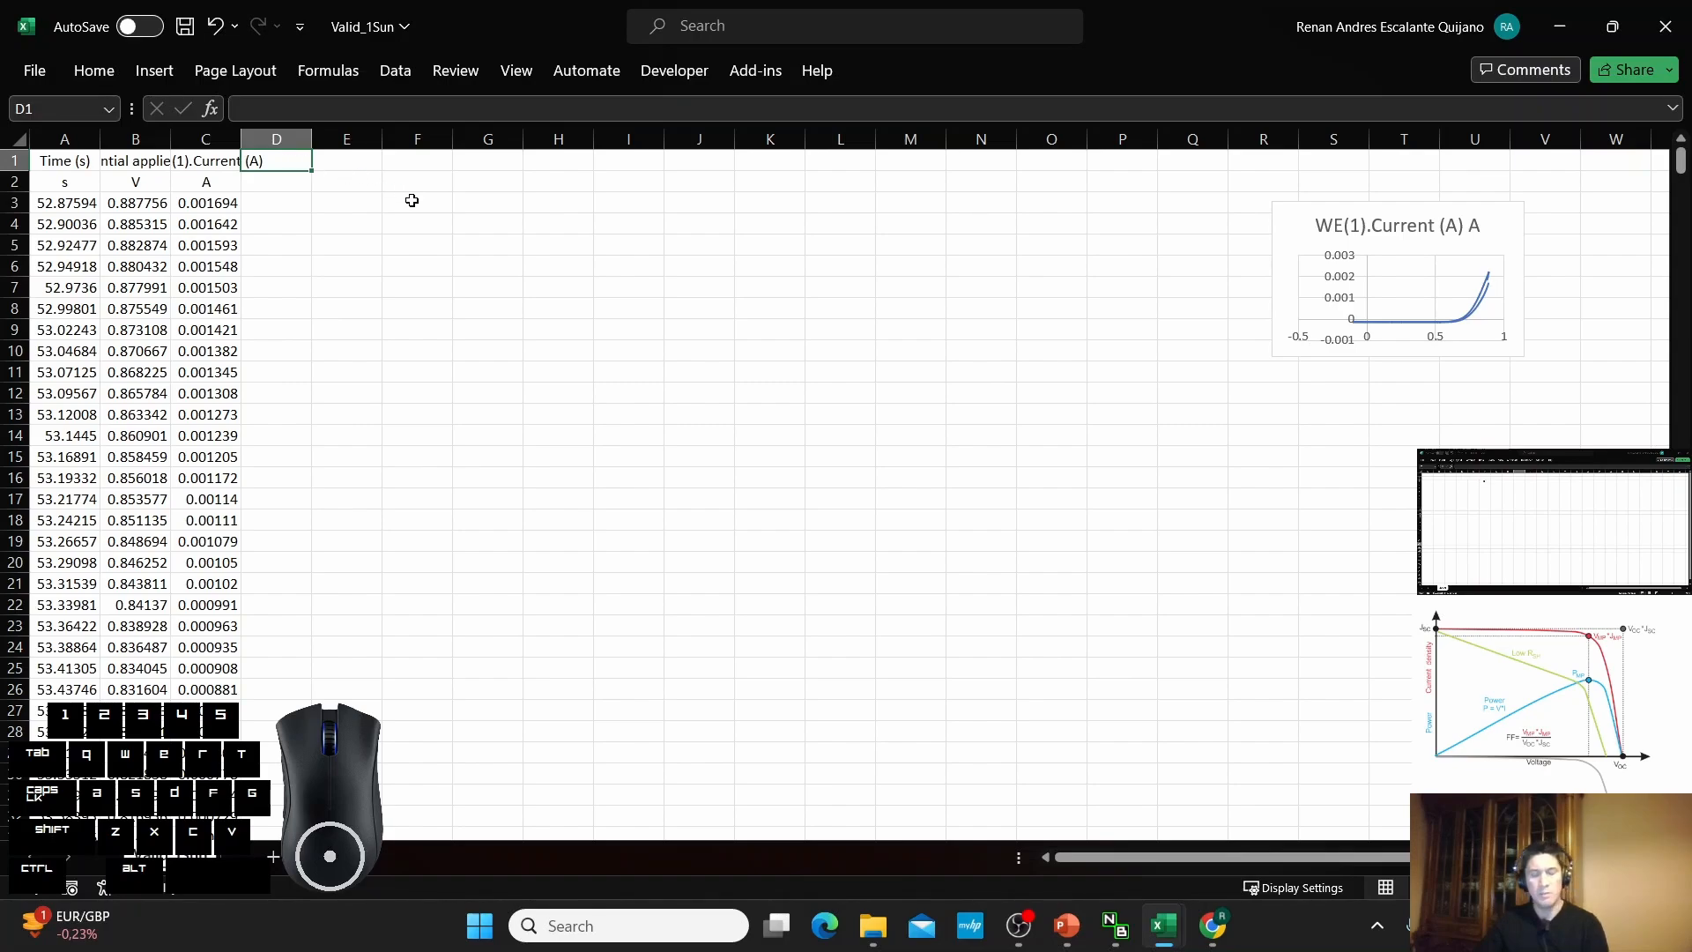
text(m)
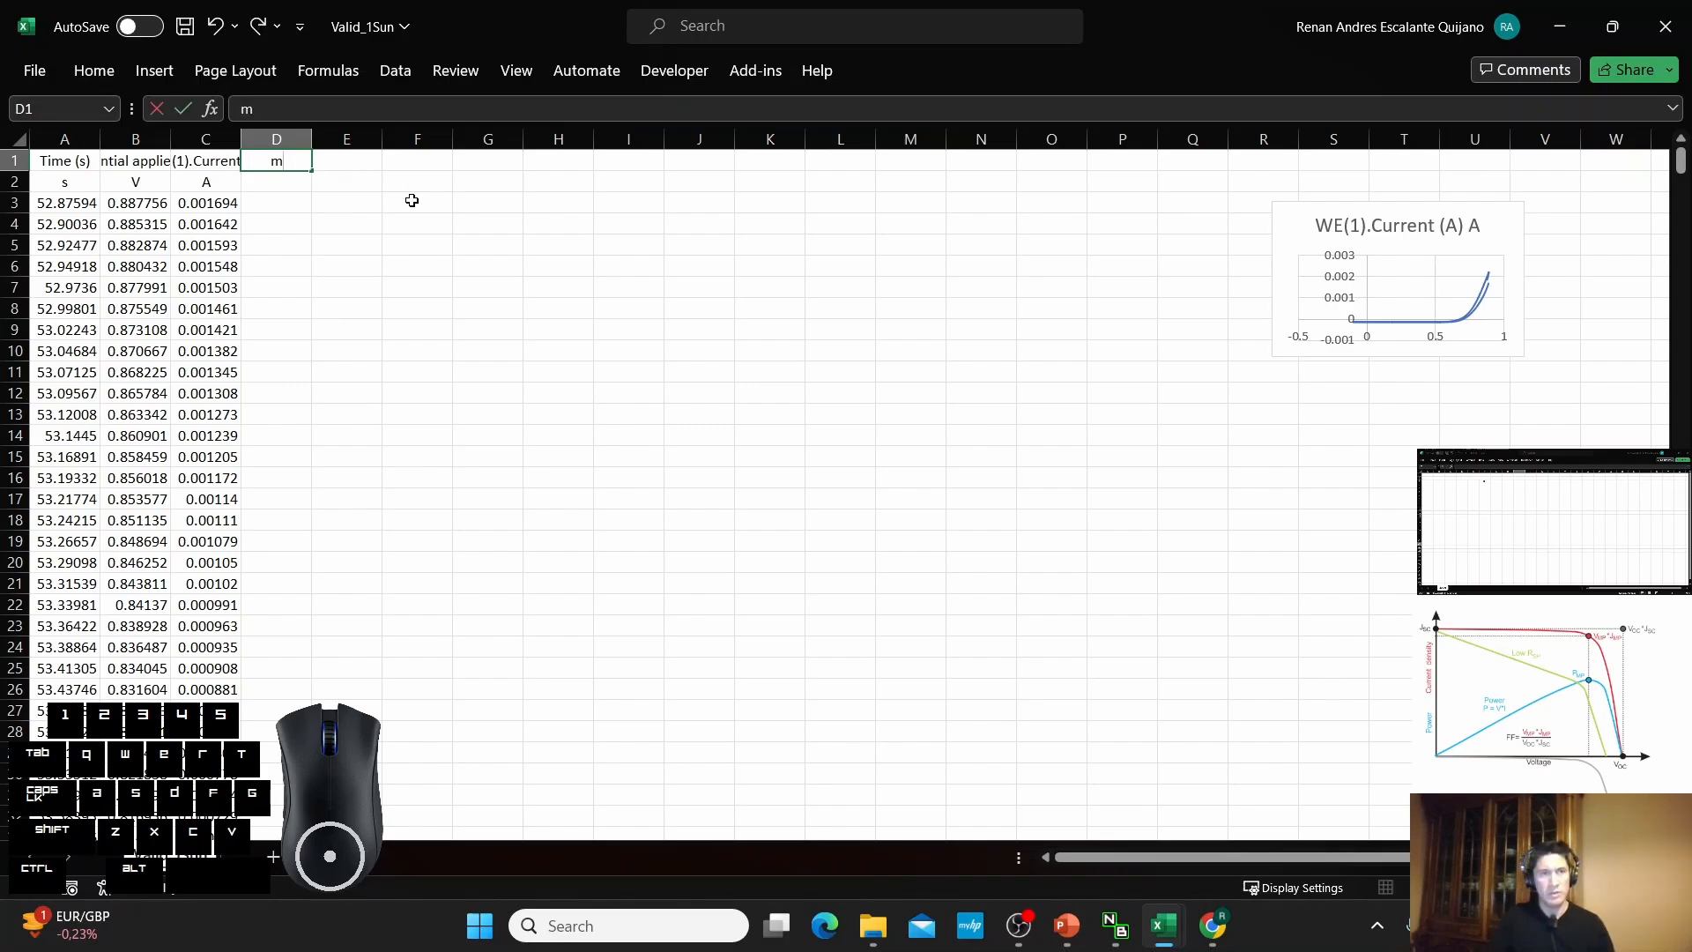
text(A)
key(Return)
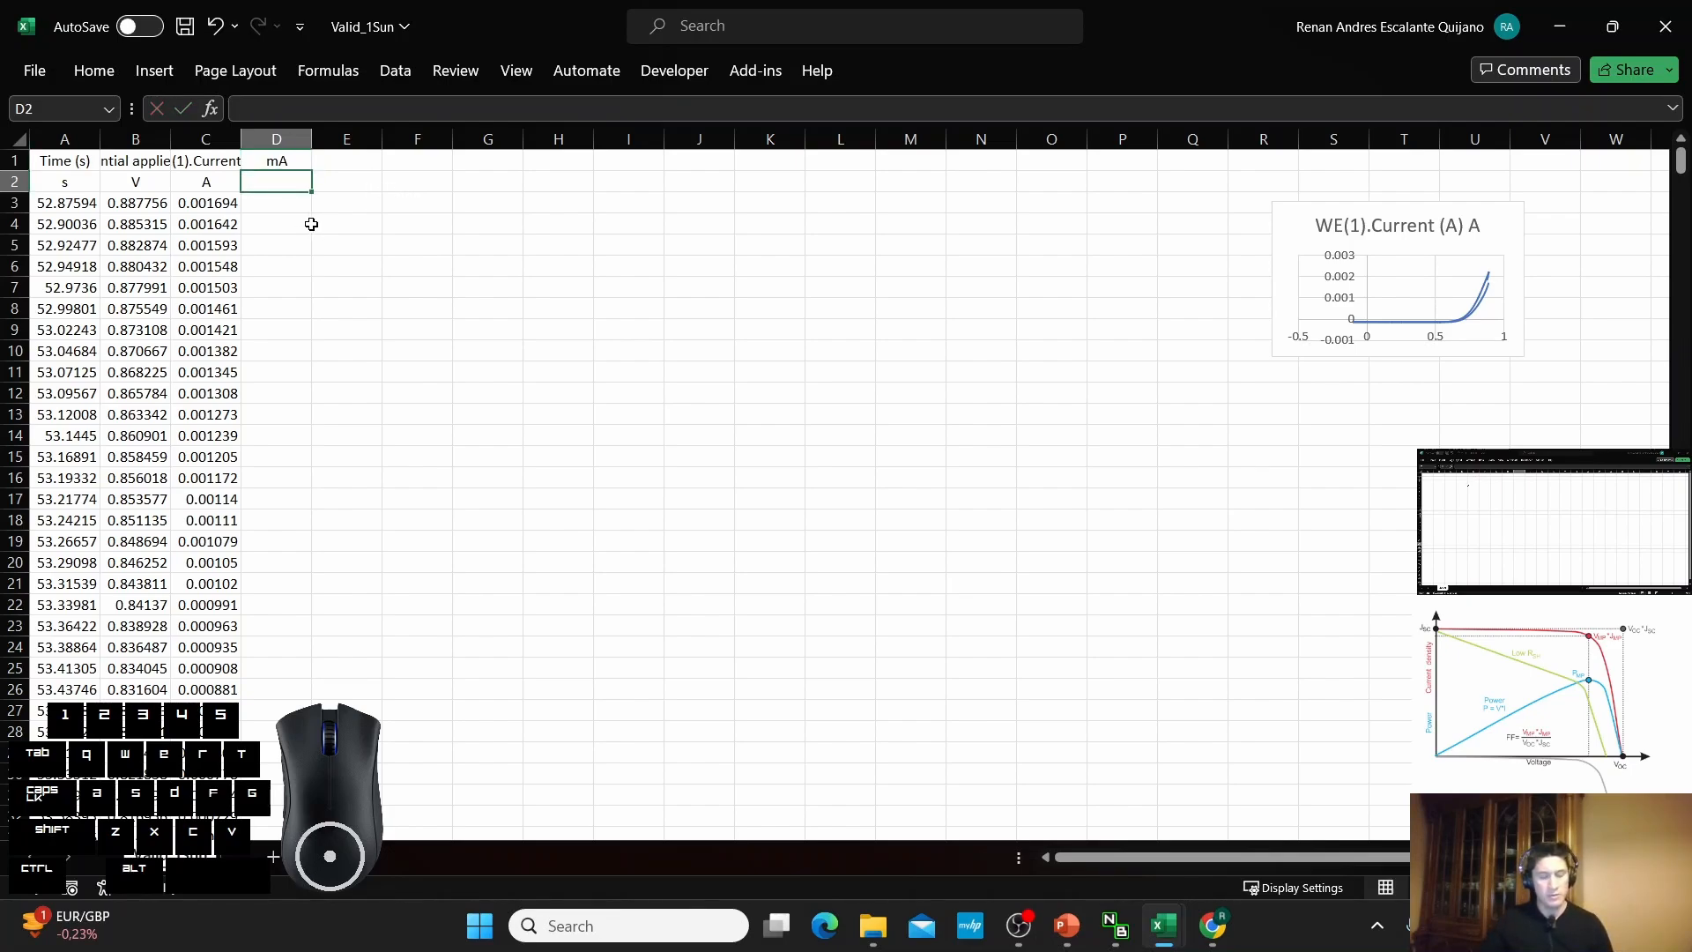
Enter the header Corriente in cell D1 and the unit mA in cell D2.
click(277, 162)
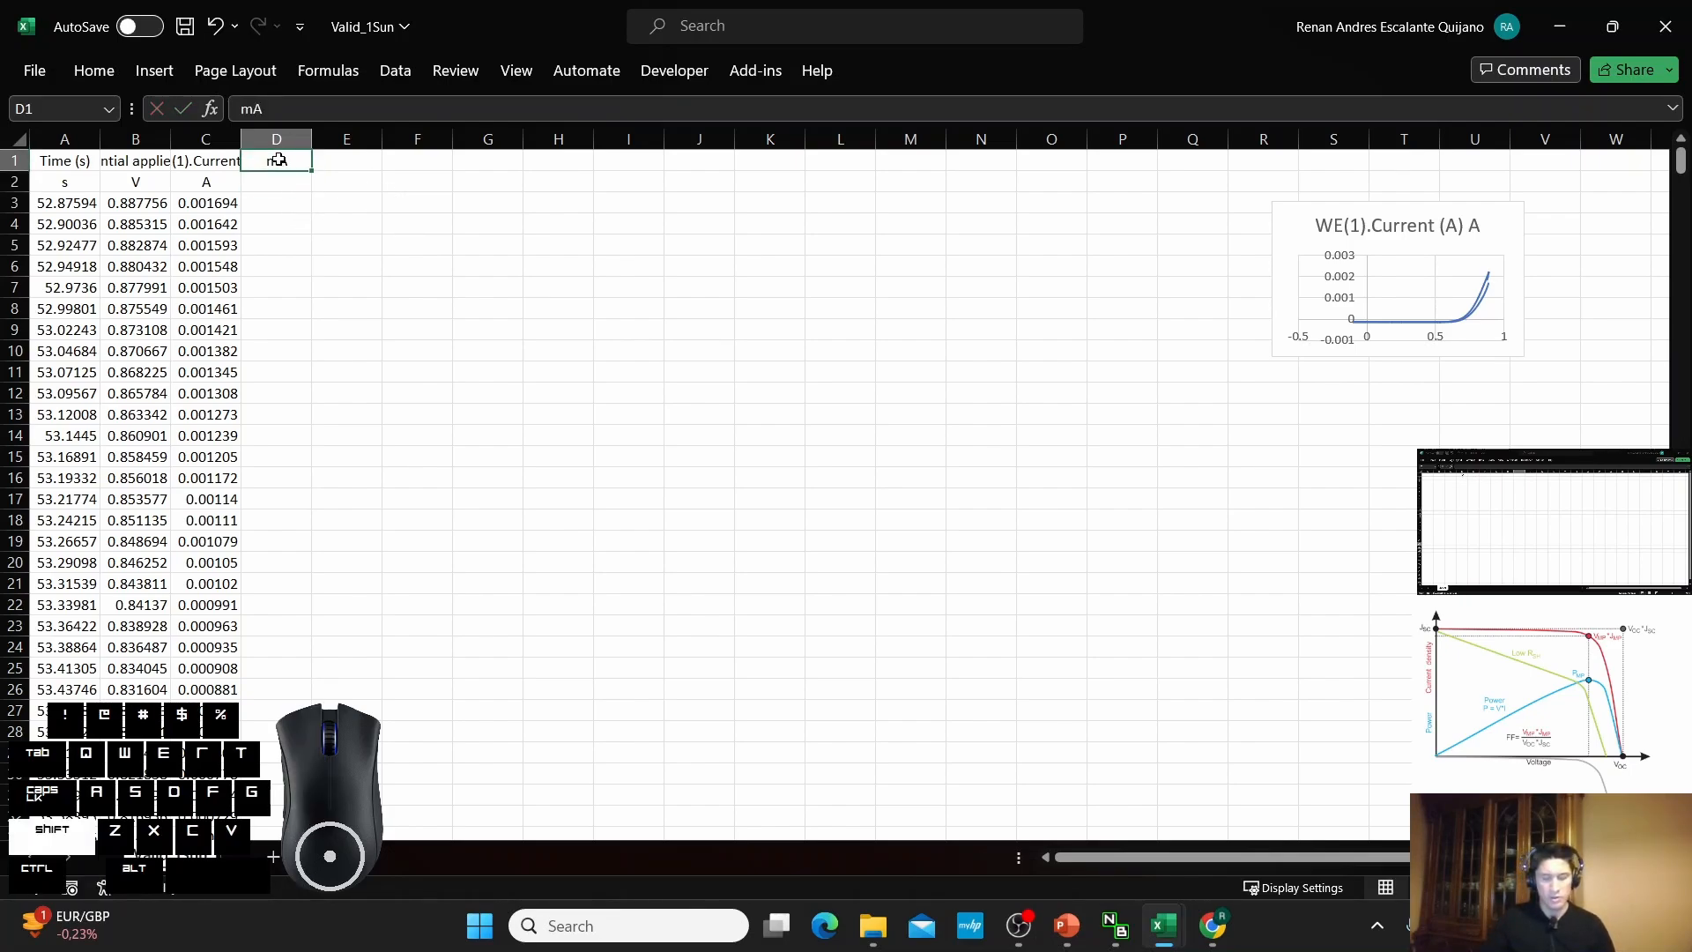
text(Corri)
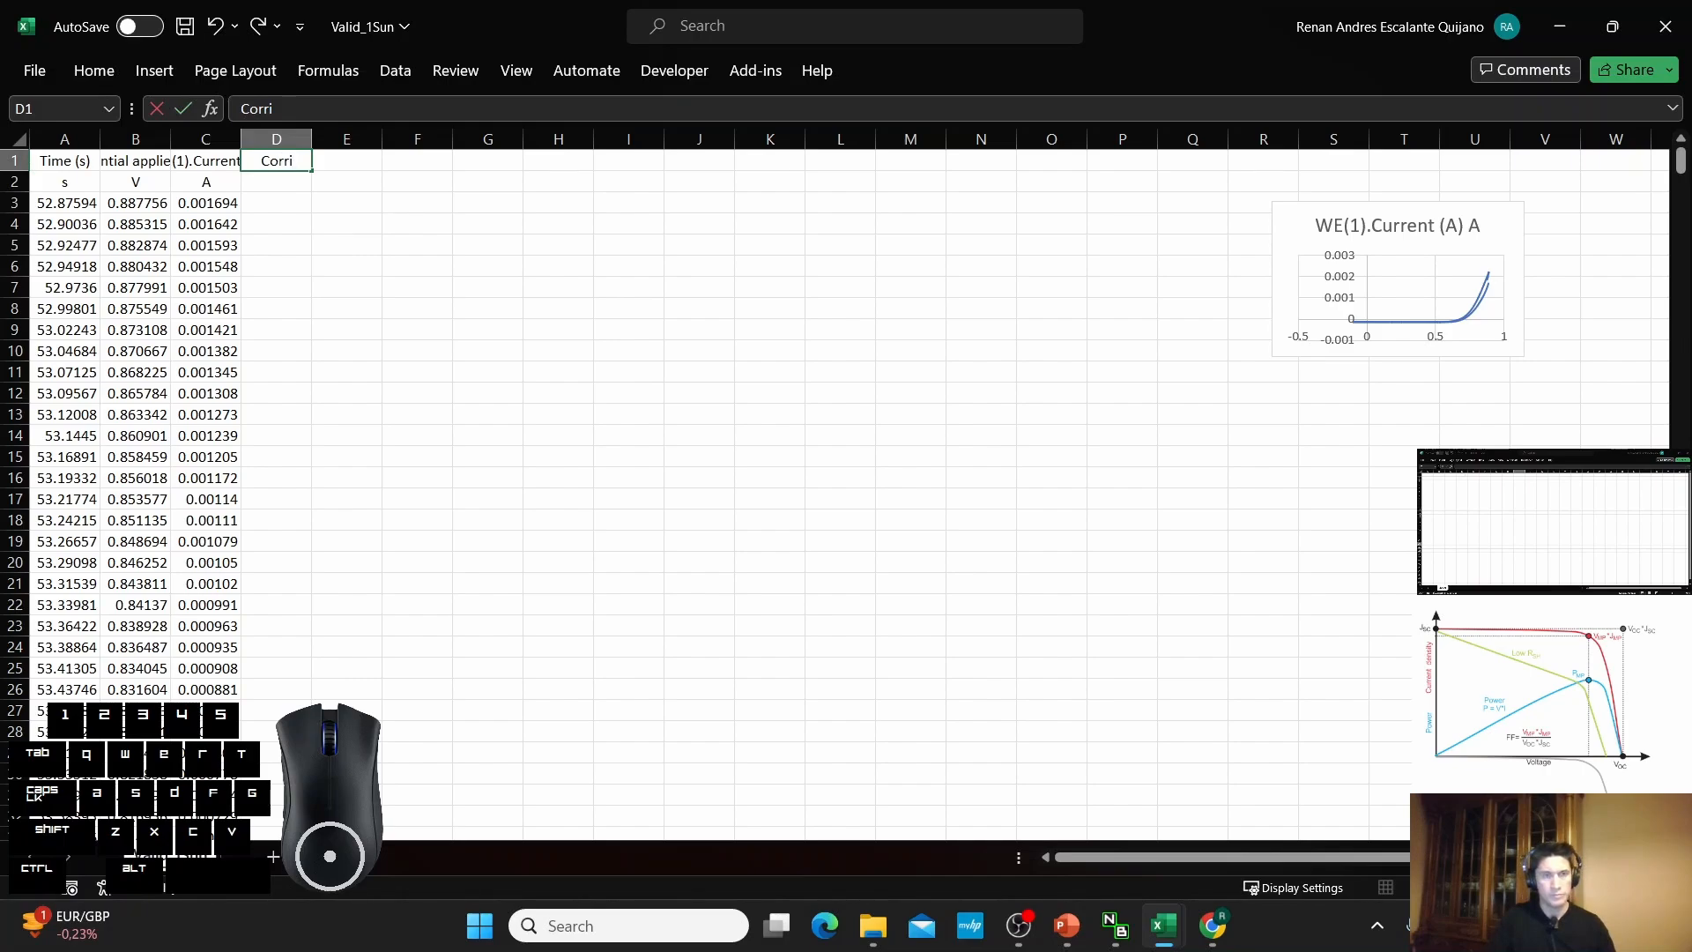
text(ente)
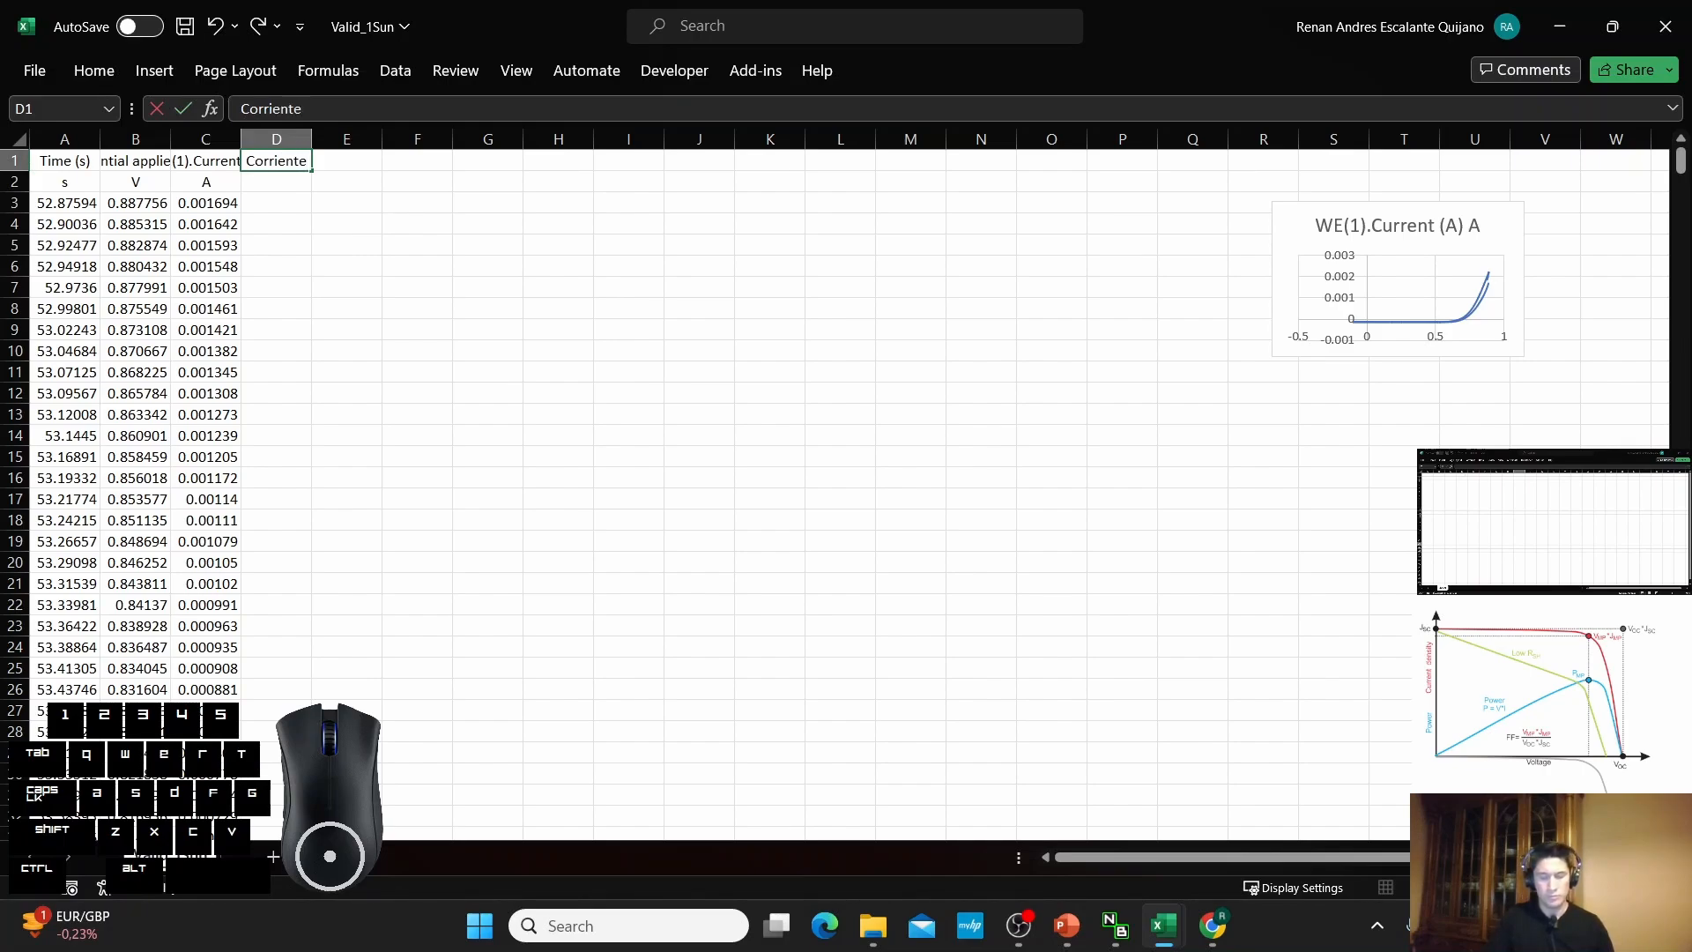
key(Return)
text(mA)
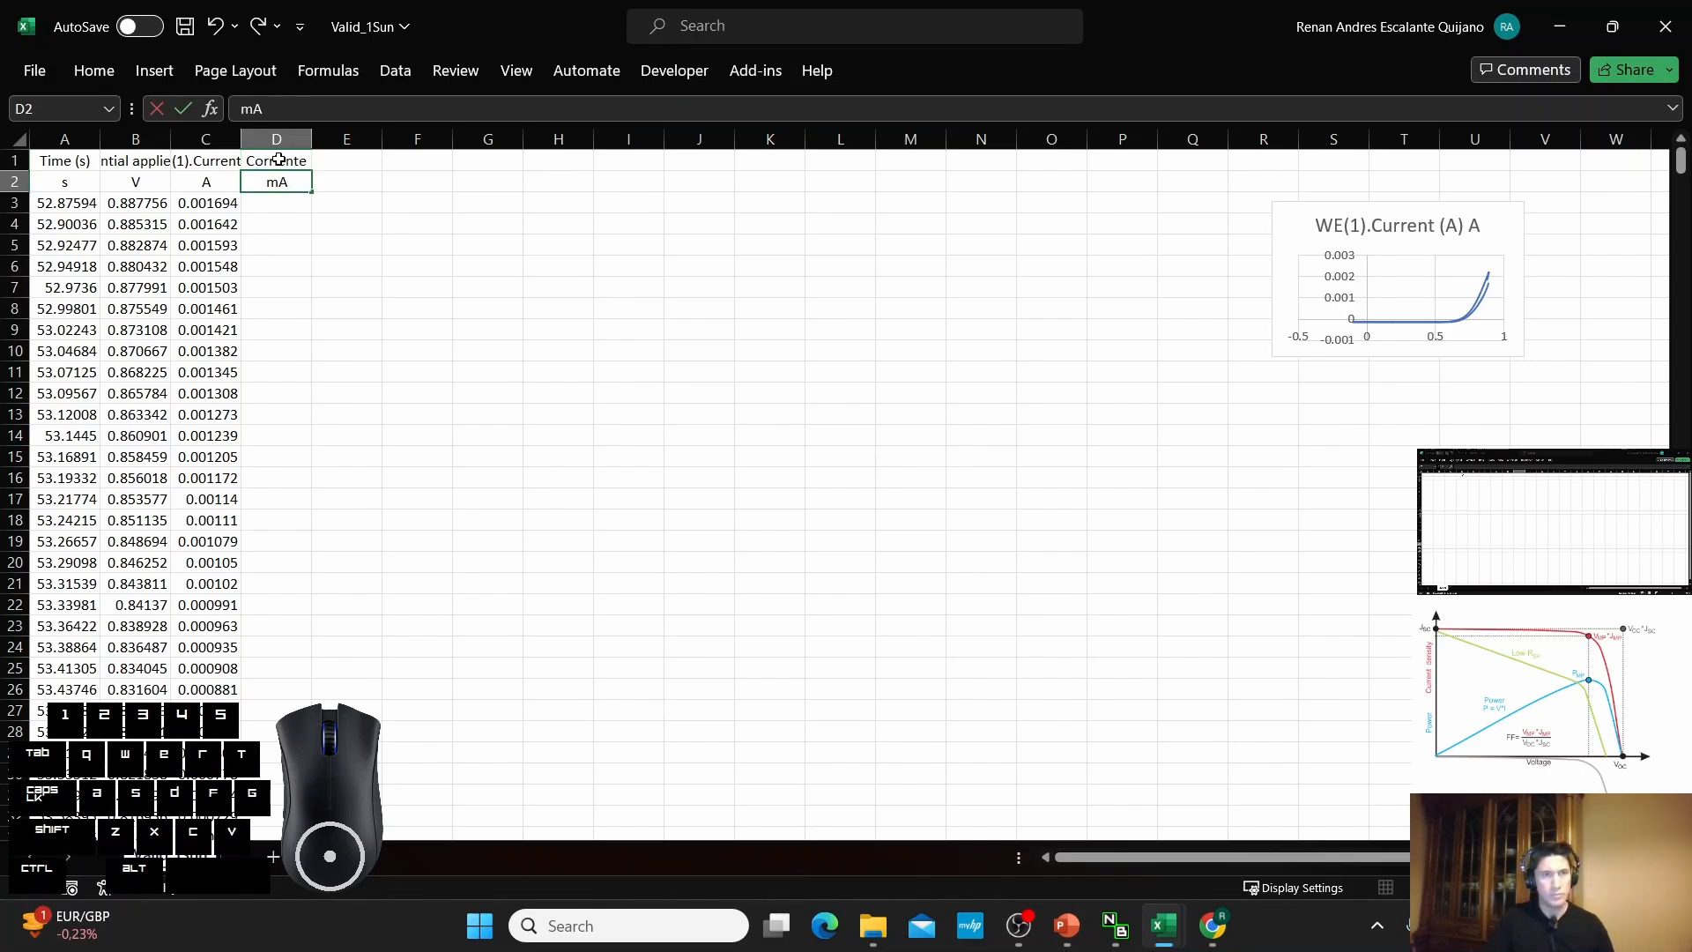
Calculate the current in mA with =C3*(-1000) in cell D3 and fill the formula down column D to the last data row.
key(Return)
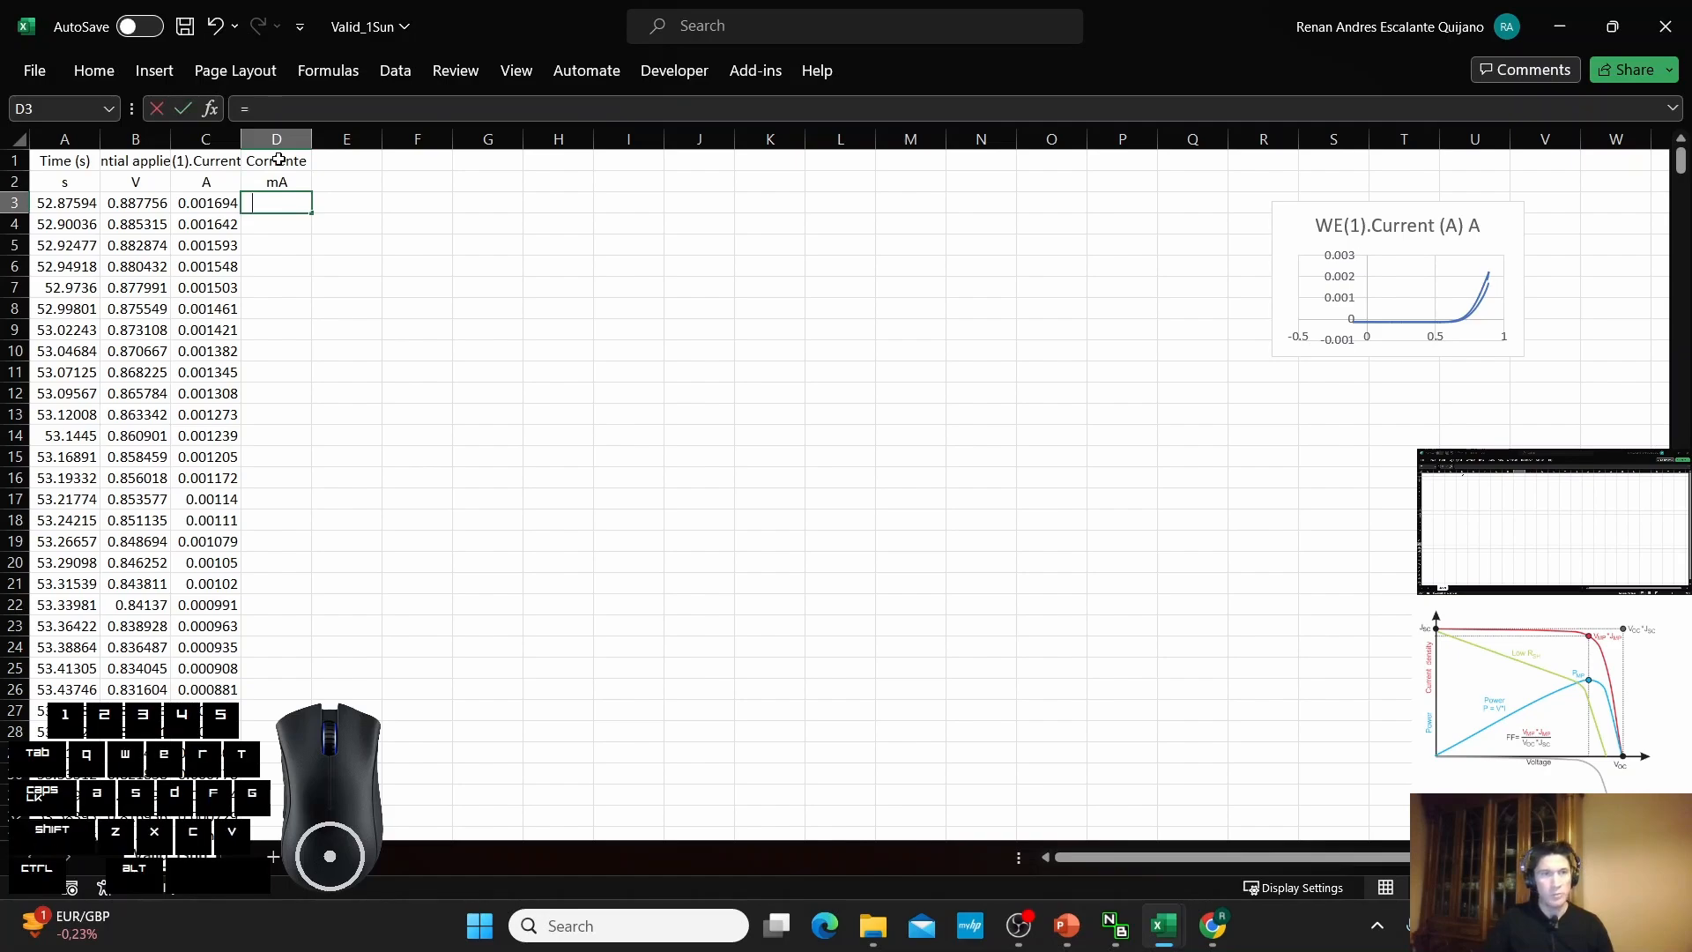
text(=)
click(202, 205)
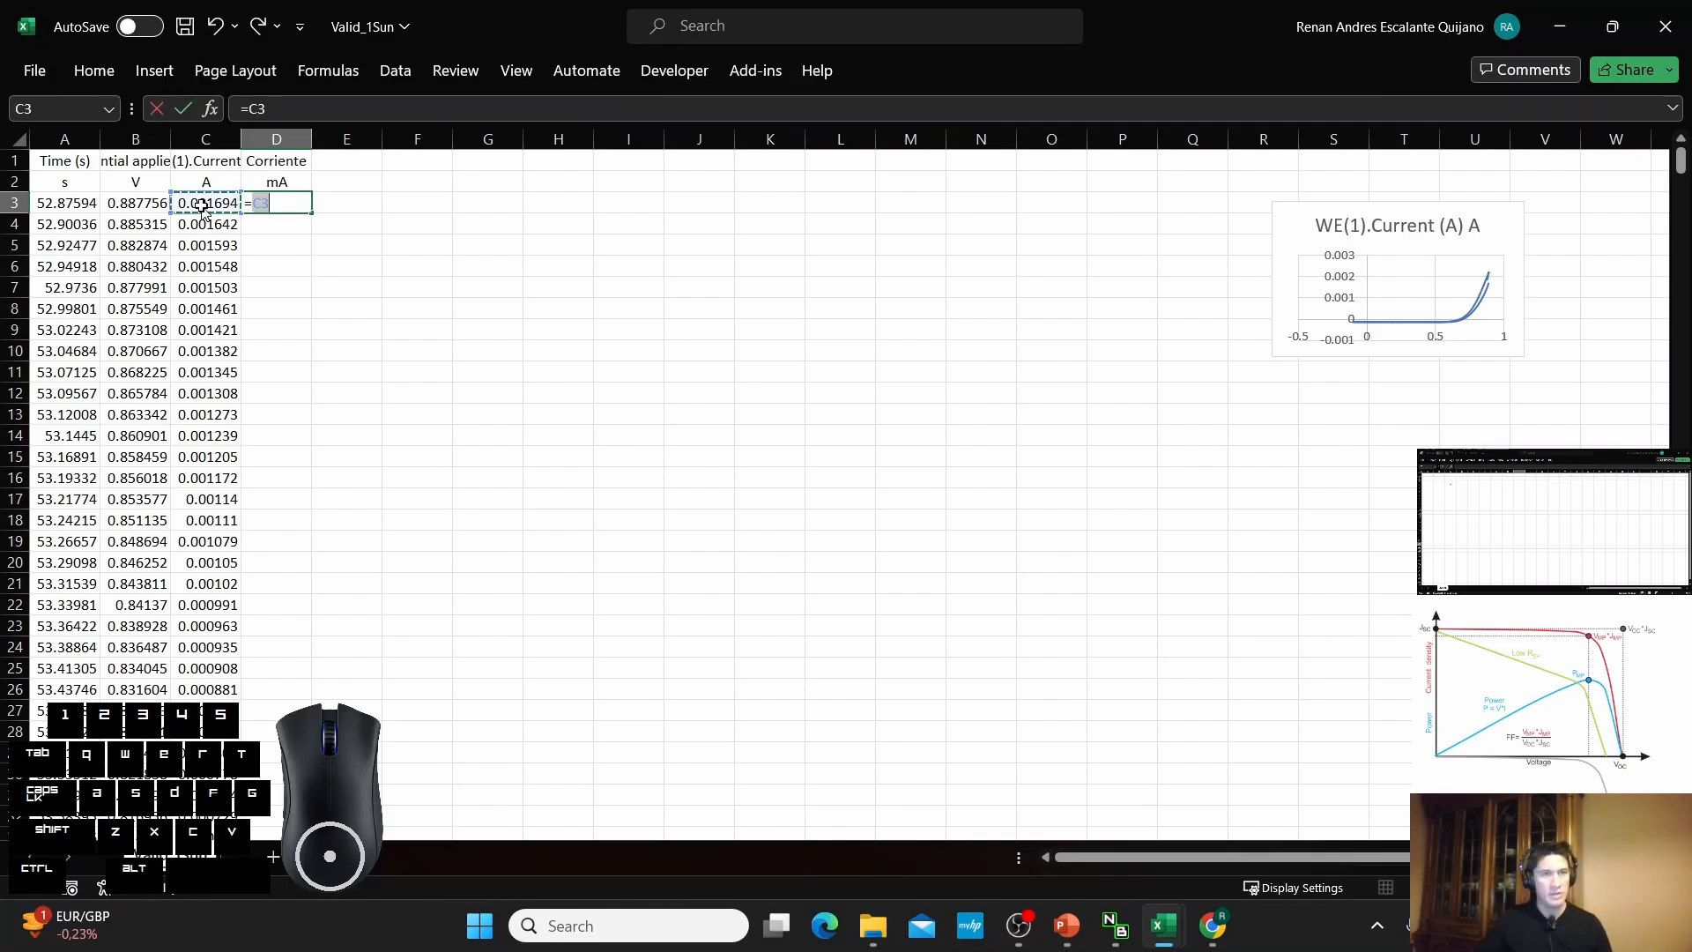
text(*)
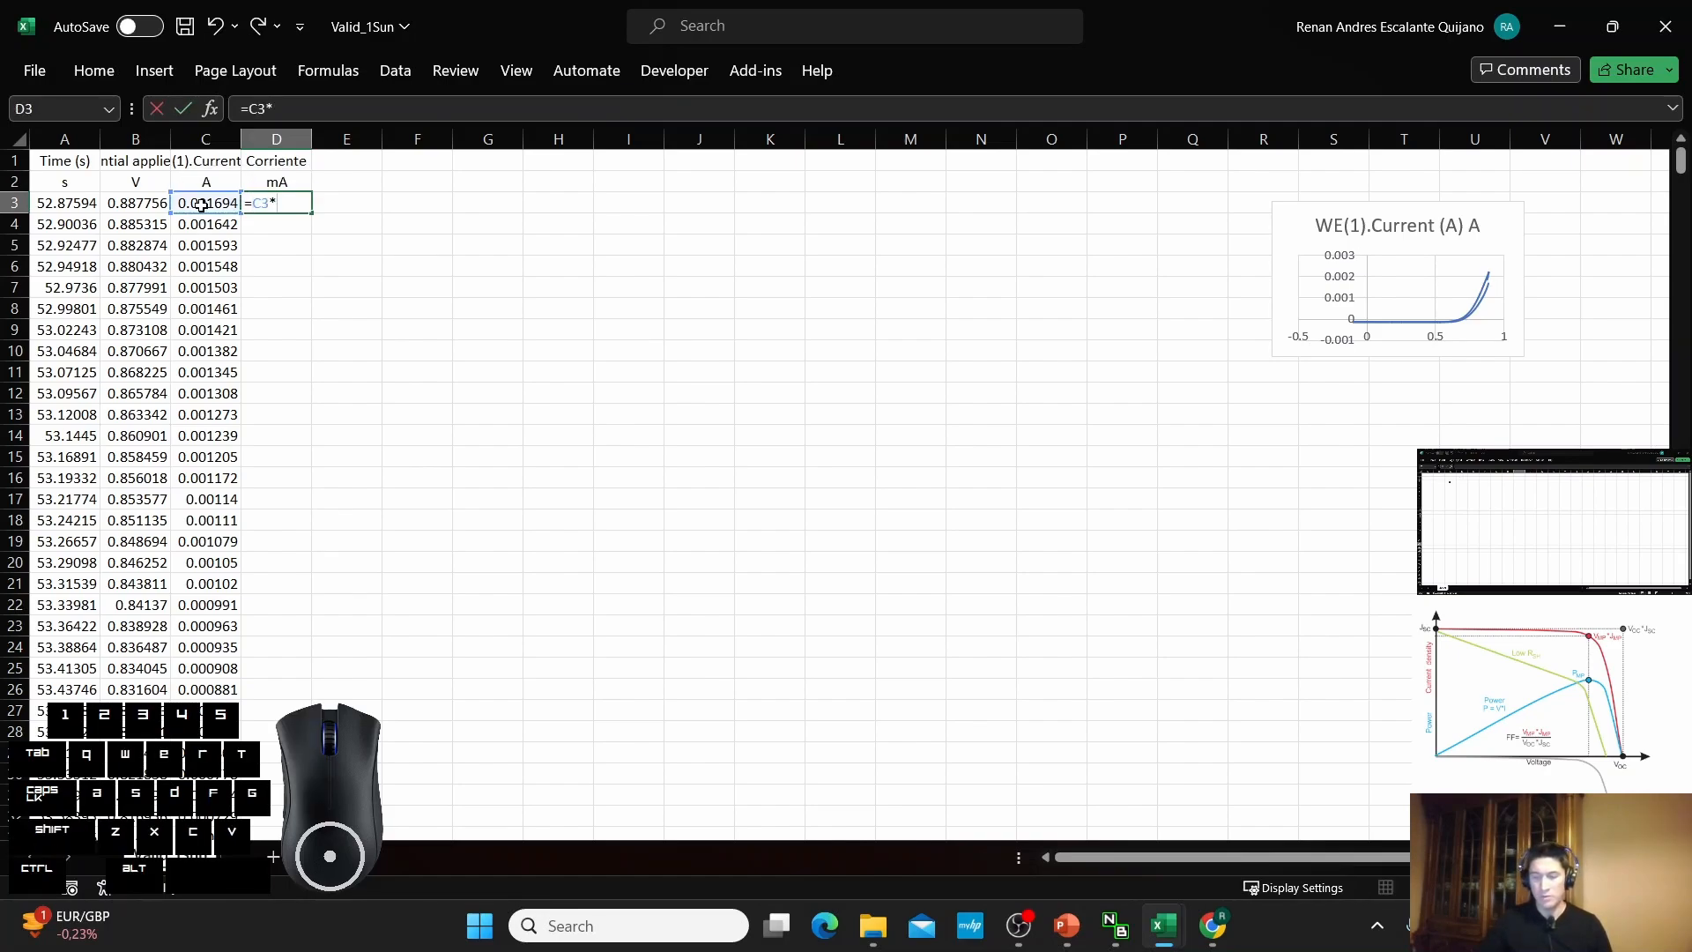
text(1000)
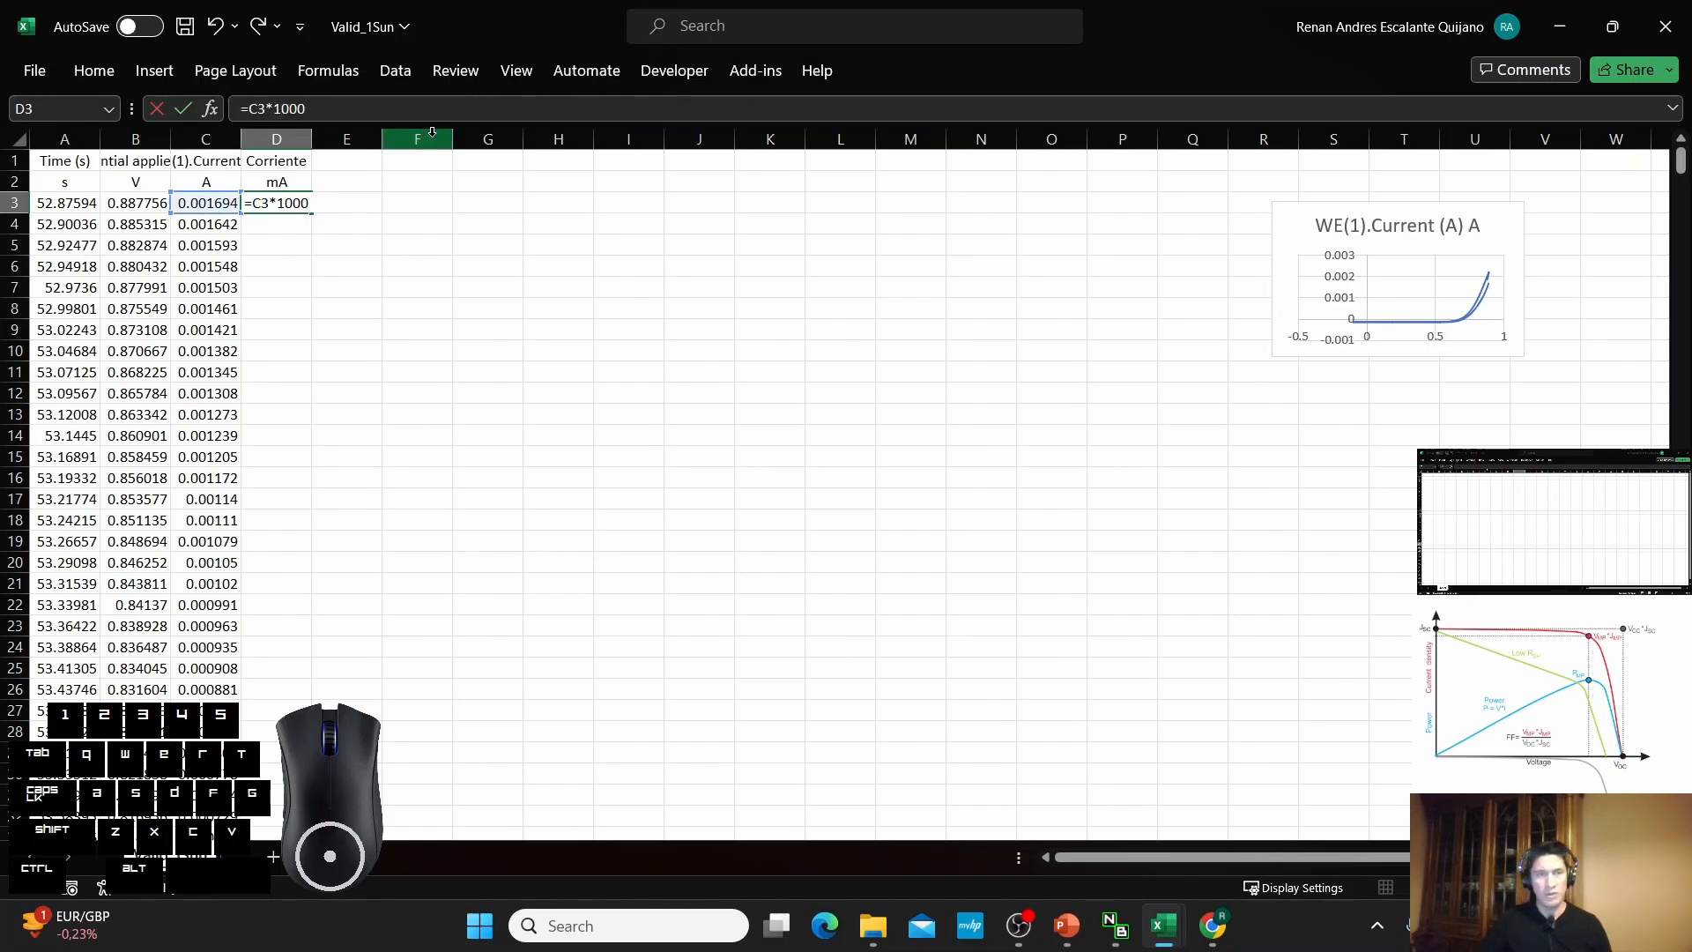
text(()
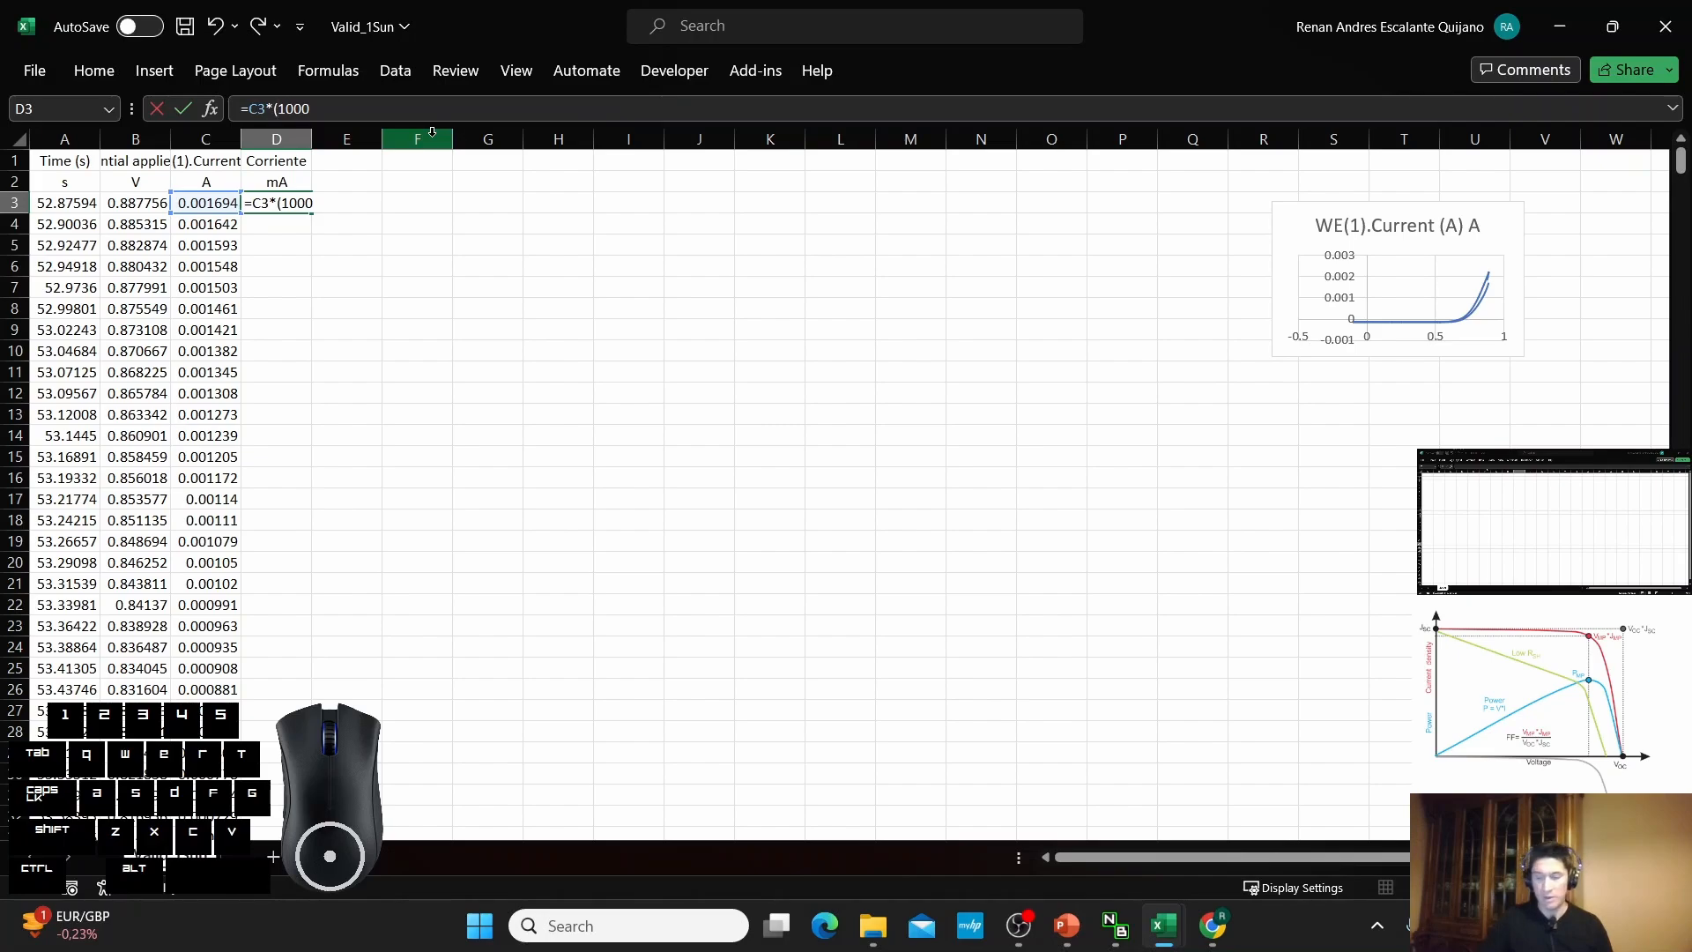
text(-1000)
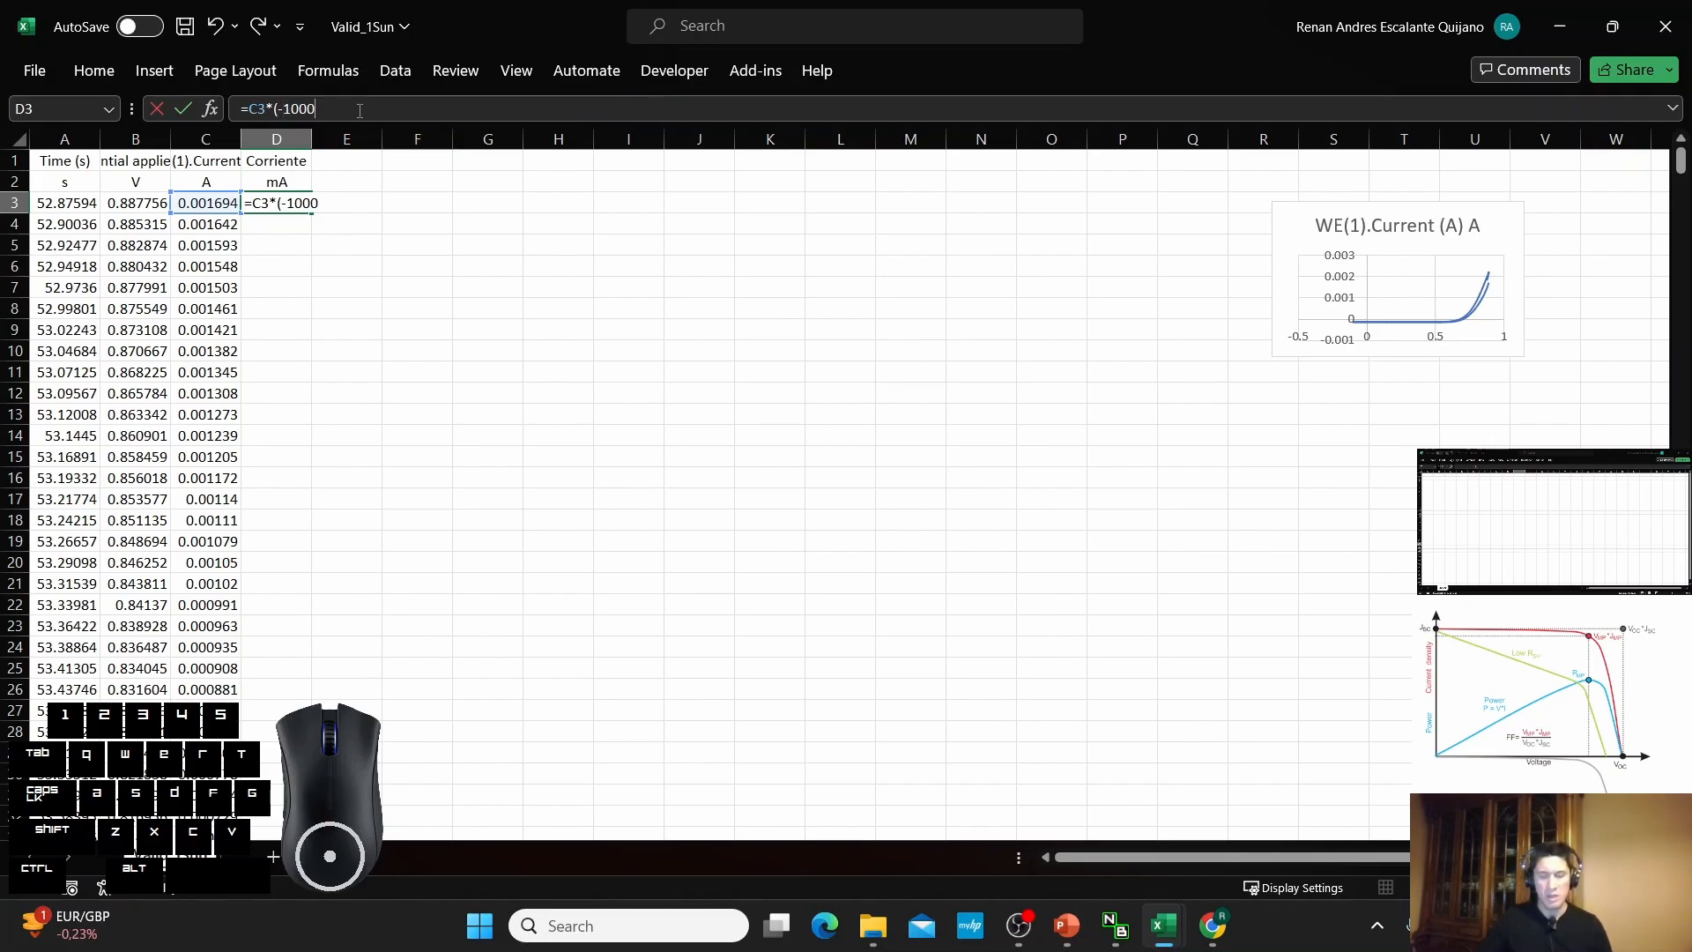
text())
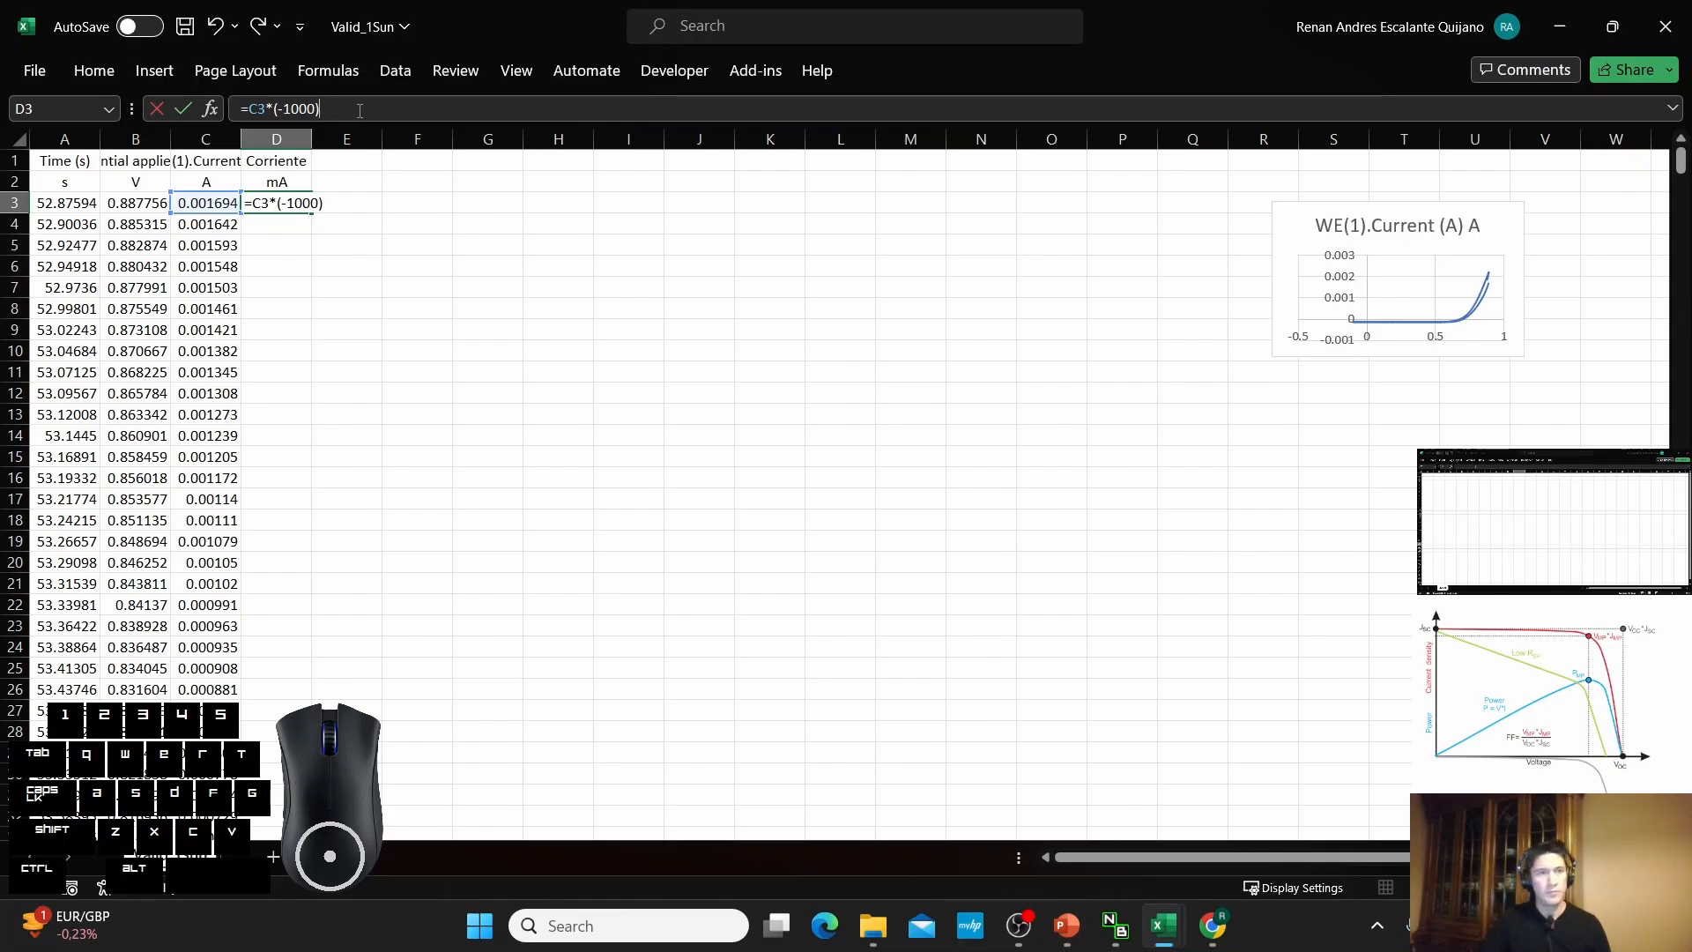
key(Return)
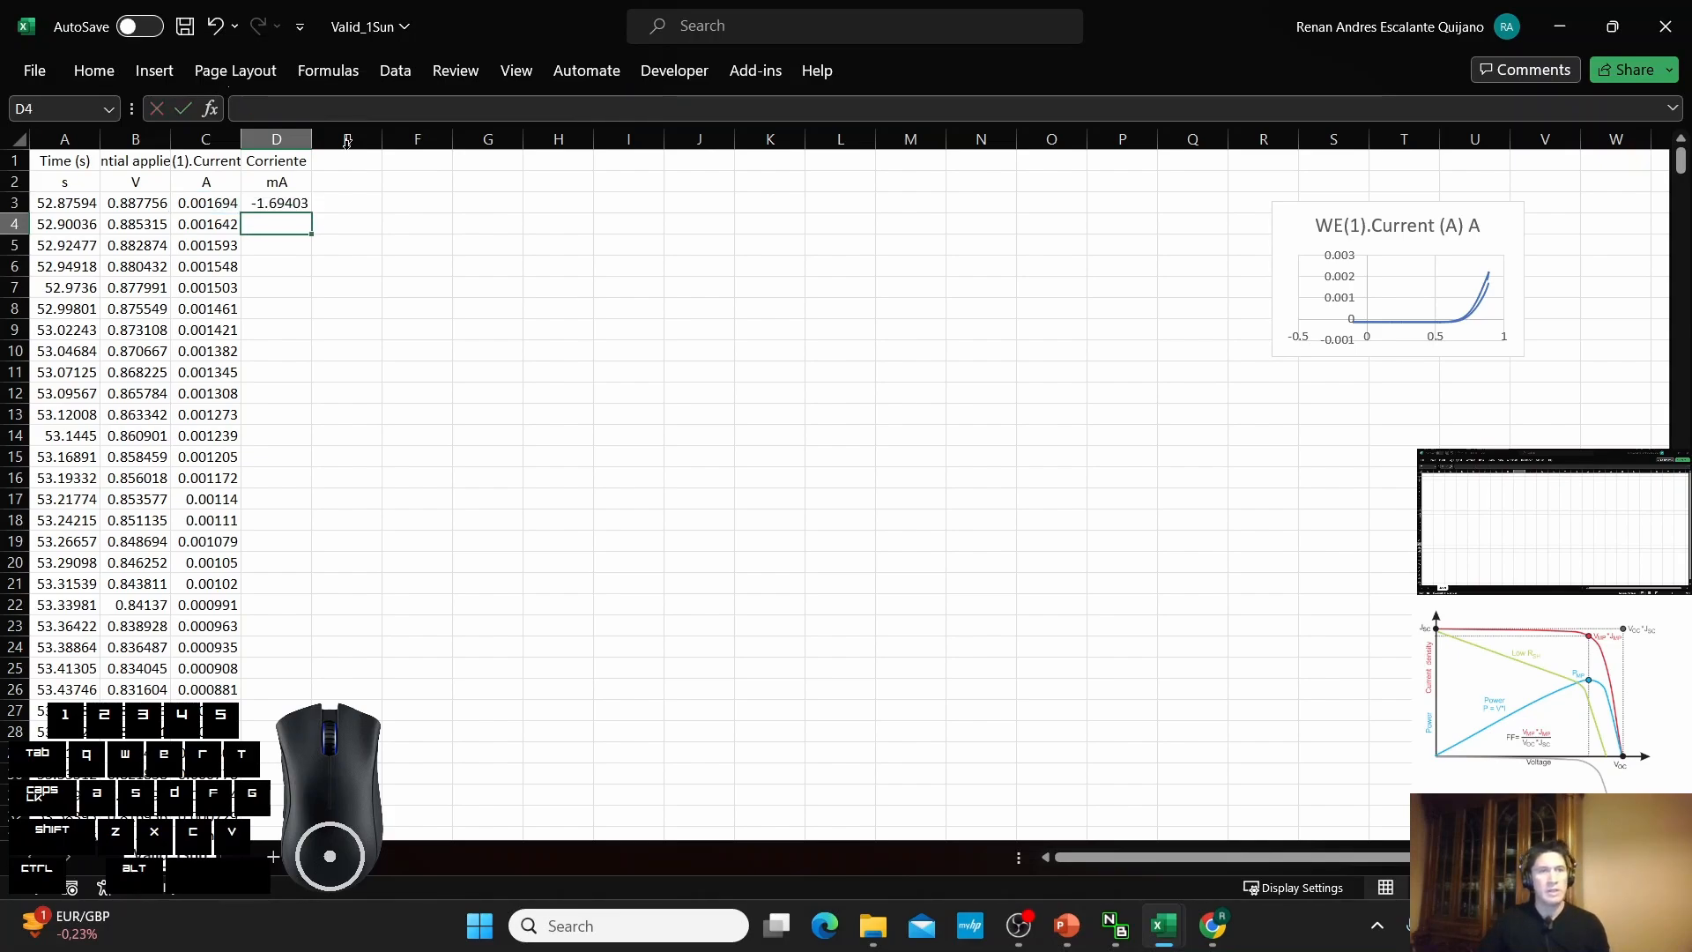
click(287, 201)
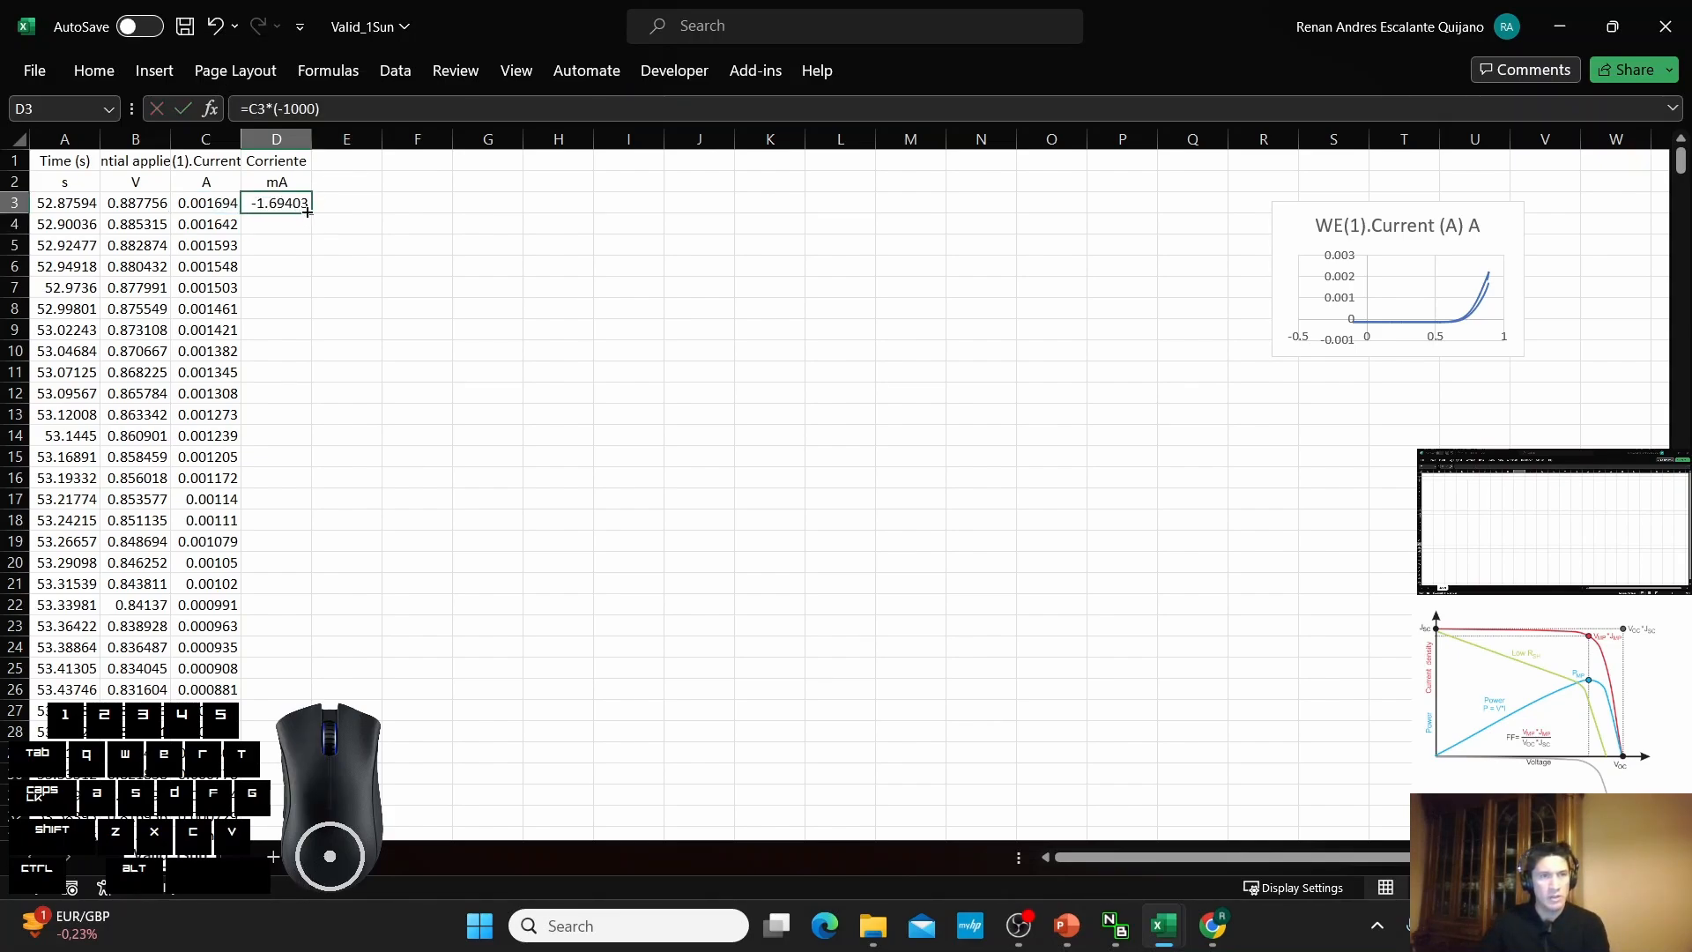
double_click(311, 214)
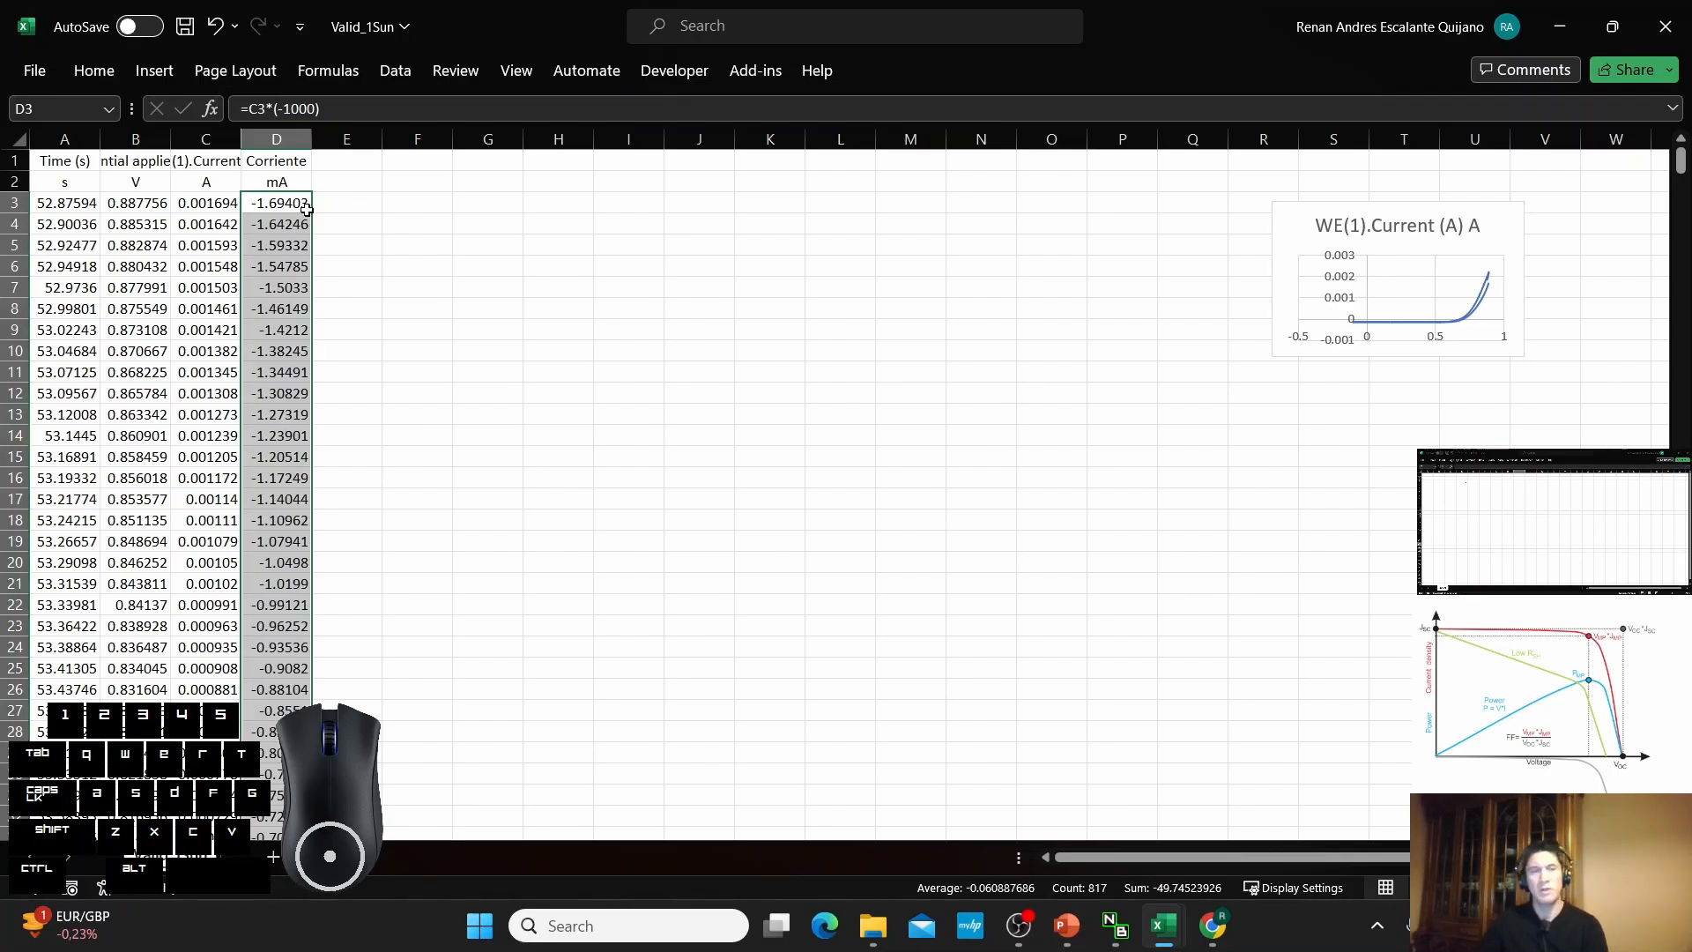
Plot the potential in column B against the mA current in column D as a scatter chart with smooth lines.
click(283, 139)
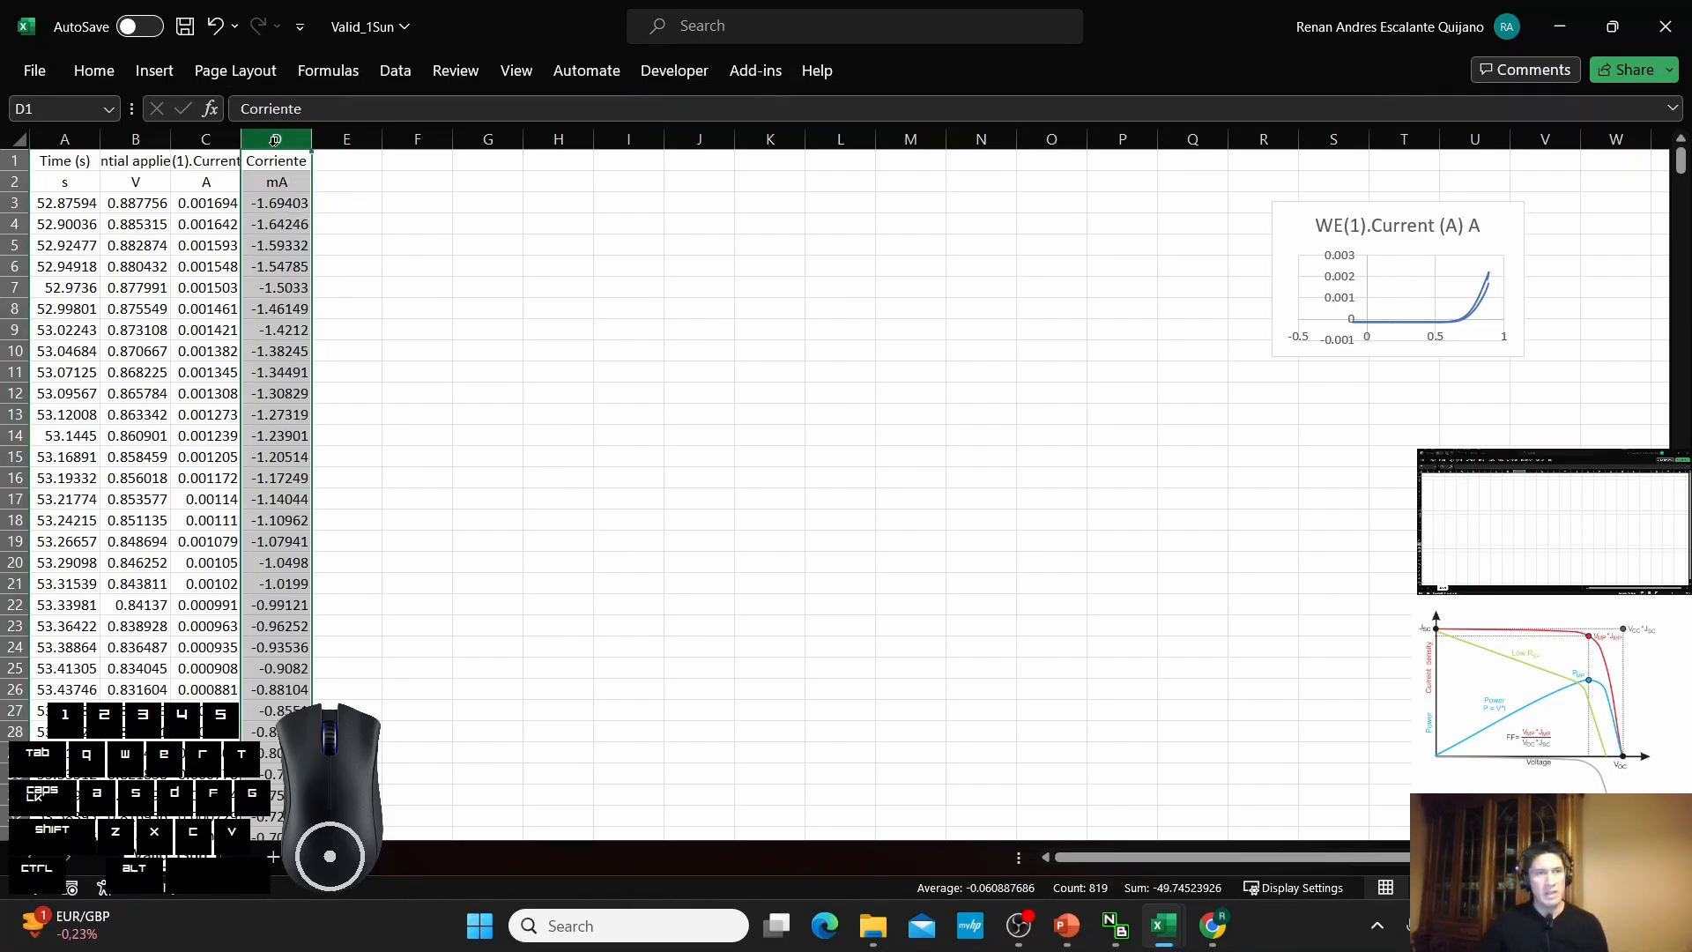
ctrl+click(141, 139)
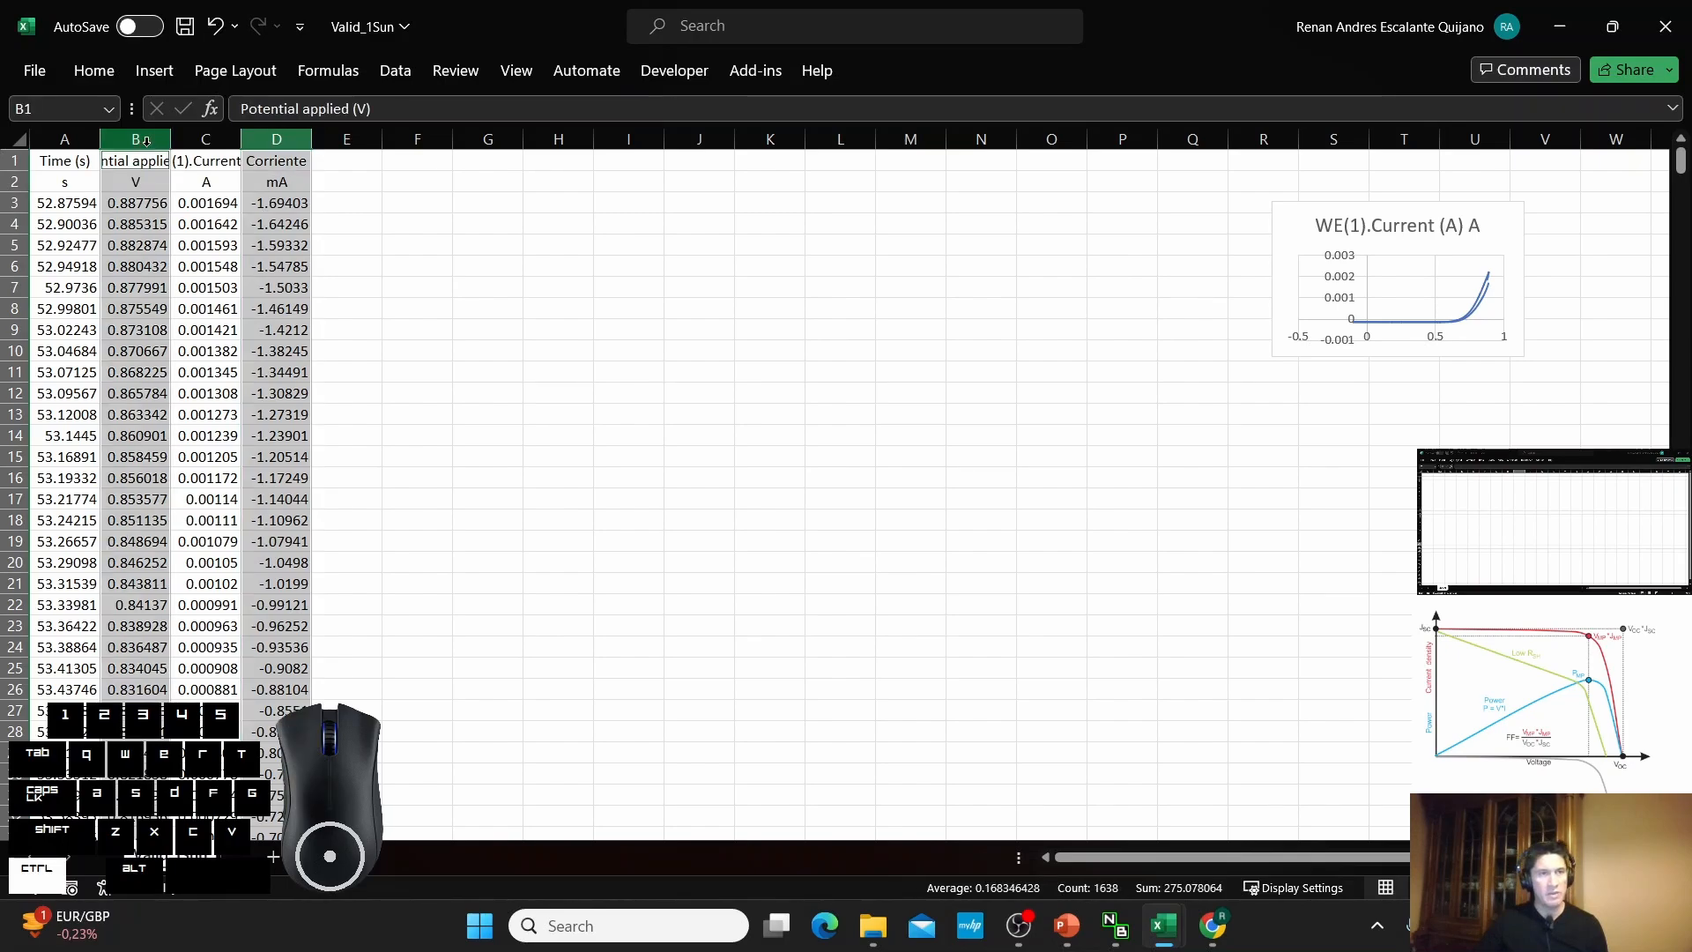
click(150, 80)
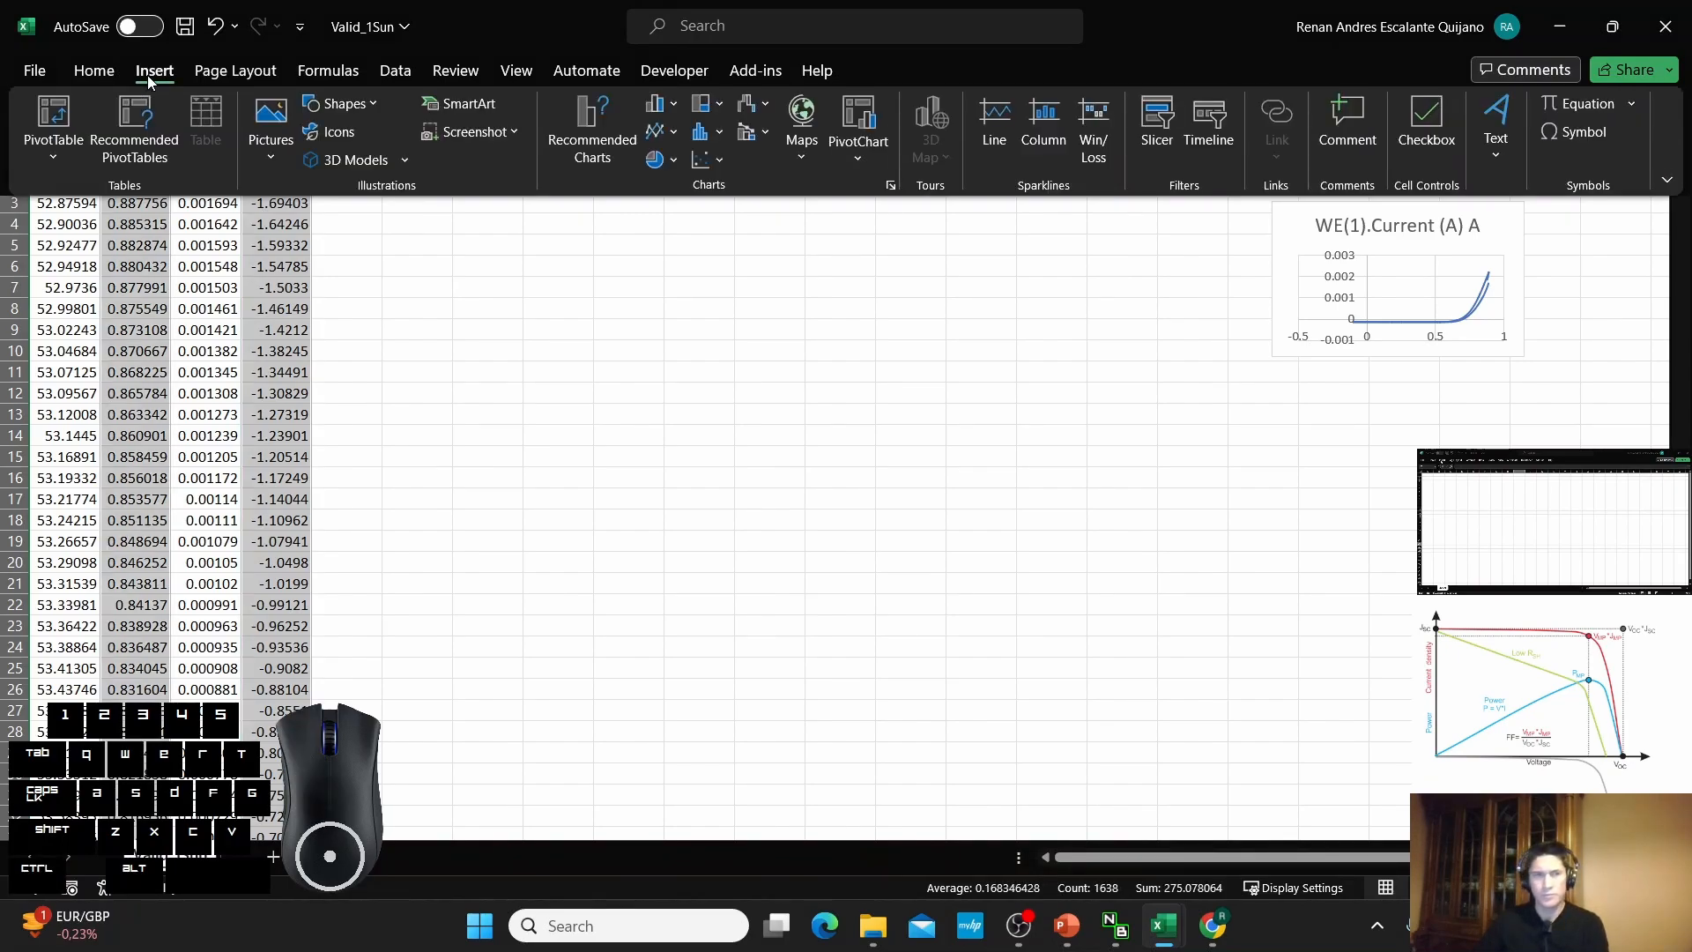
click(718, 164)
click(842, 236)
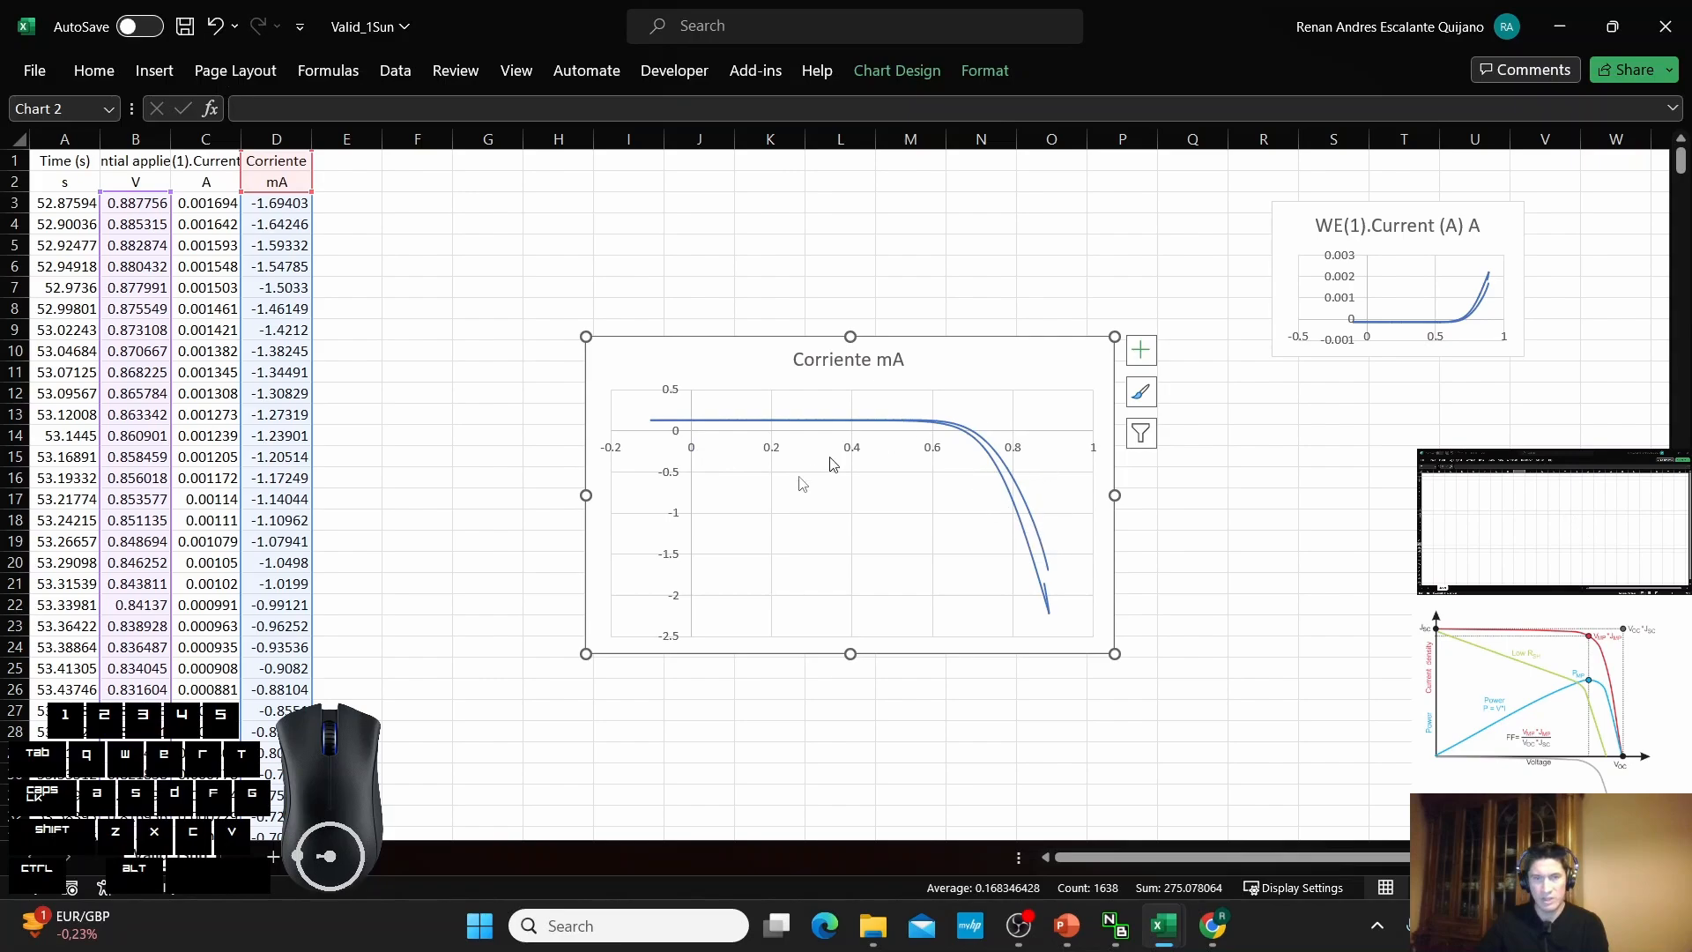
Set the minimum bound of the vertical axis to 0 in the Corriente mA chart.
click(691, 496)
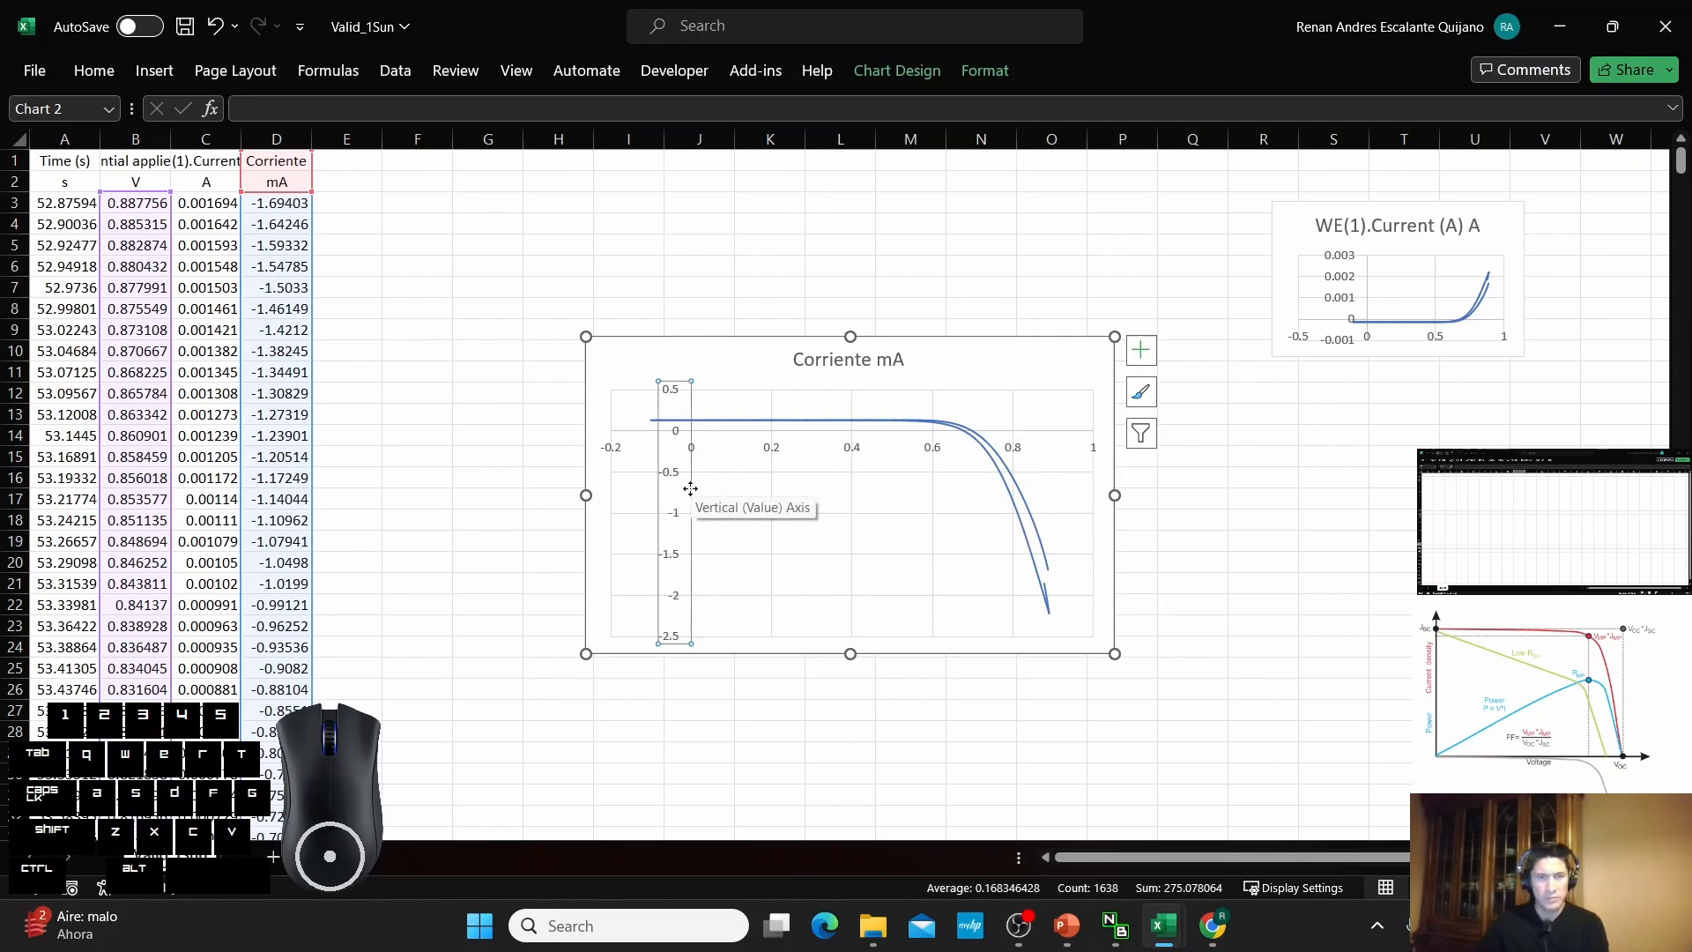
double_click(690, 489)
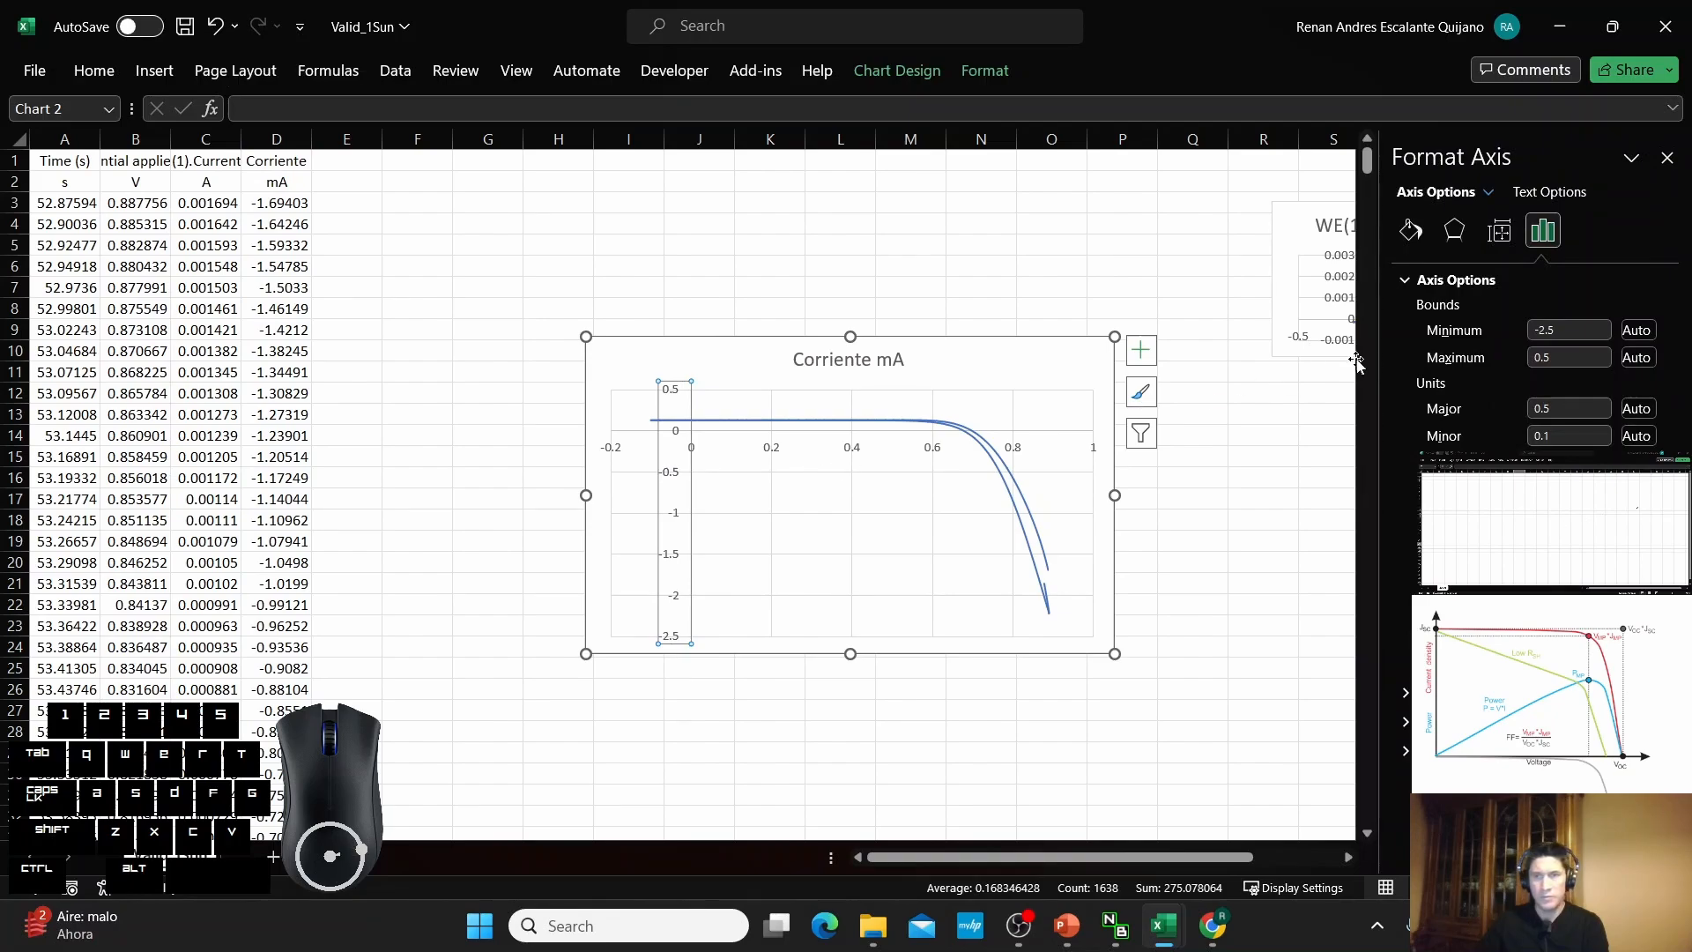
click(1542, 331)
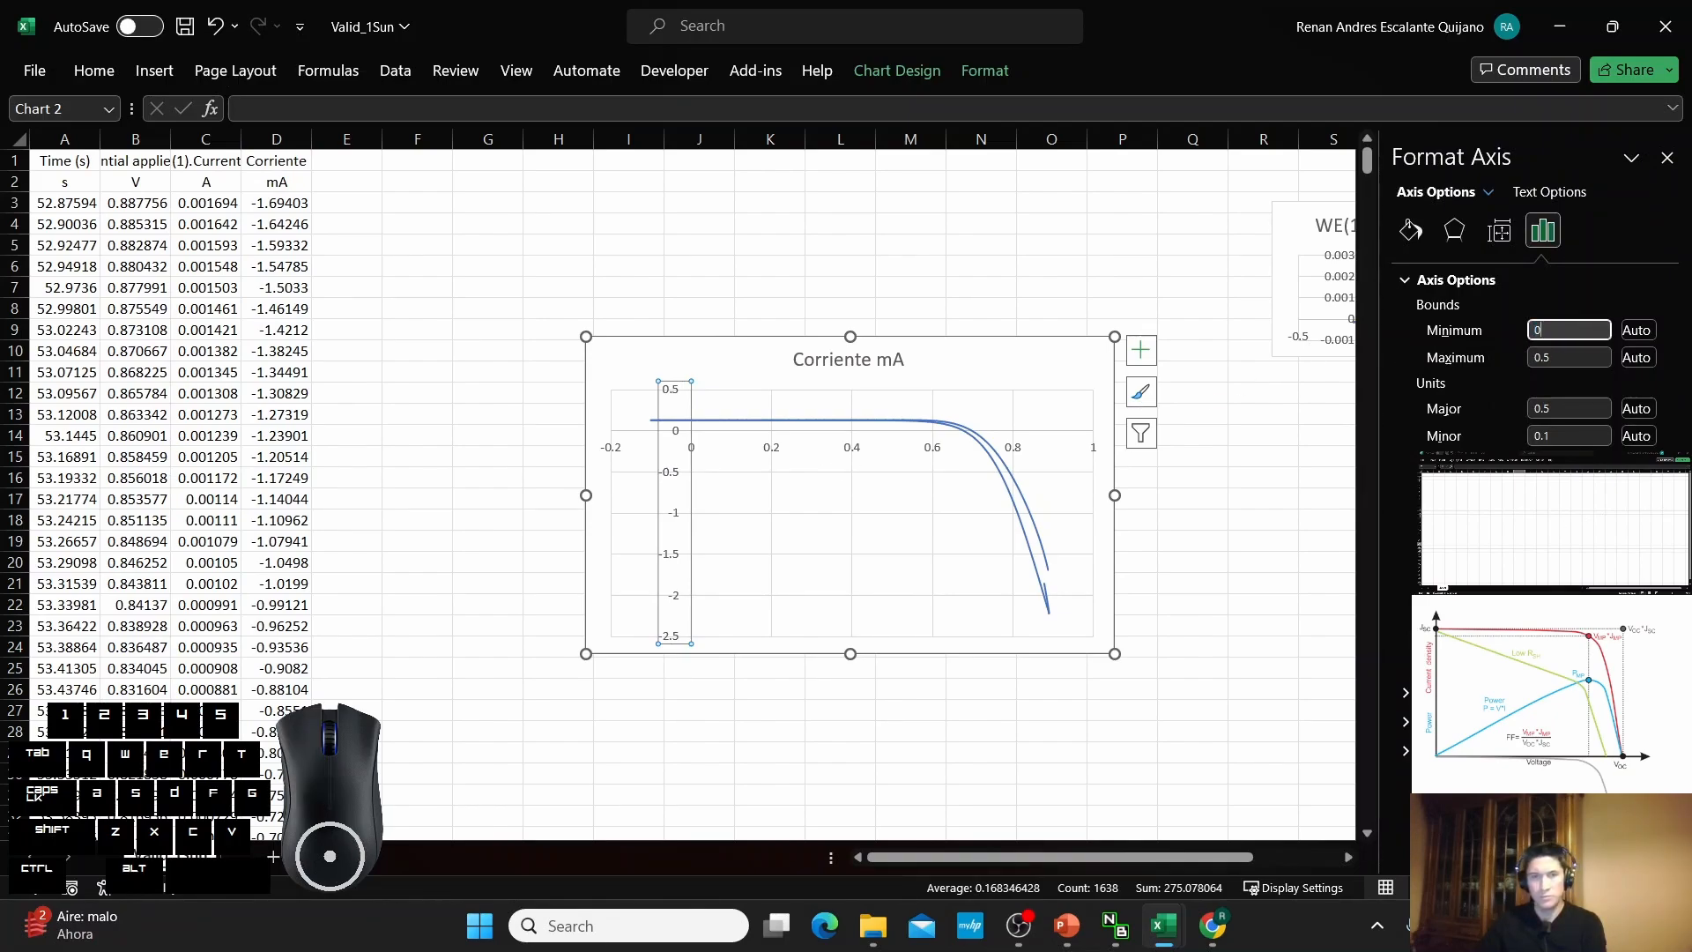
key(Return)
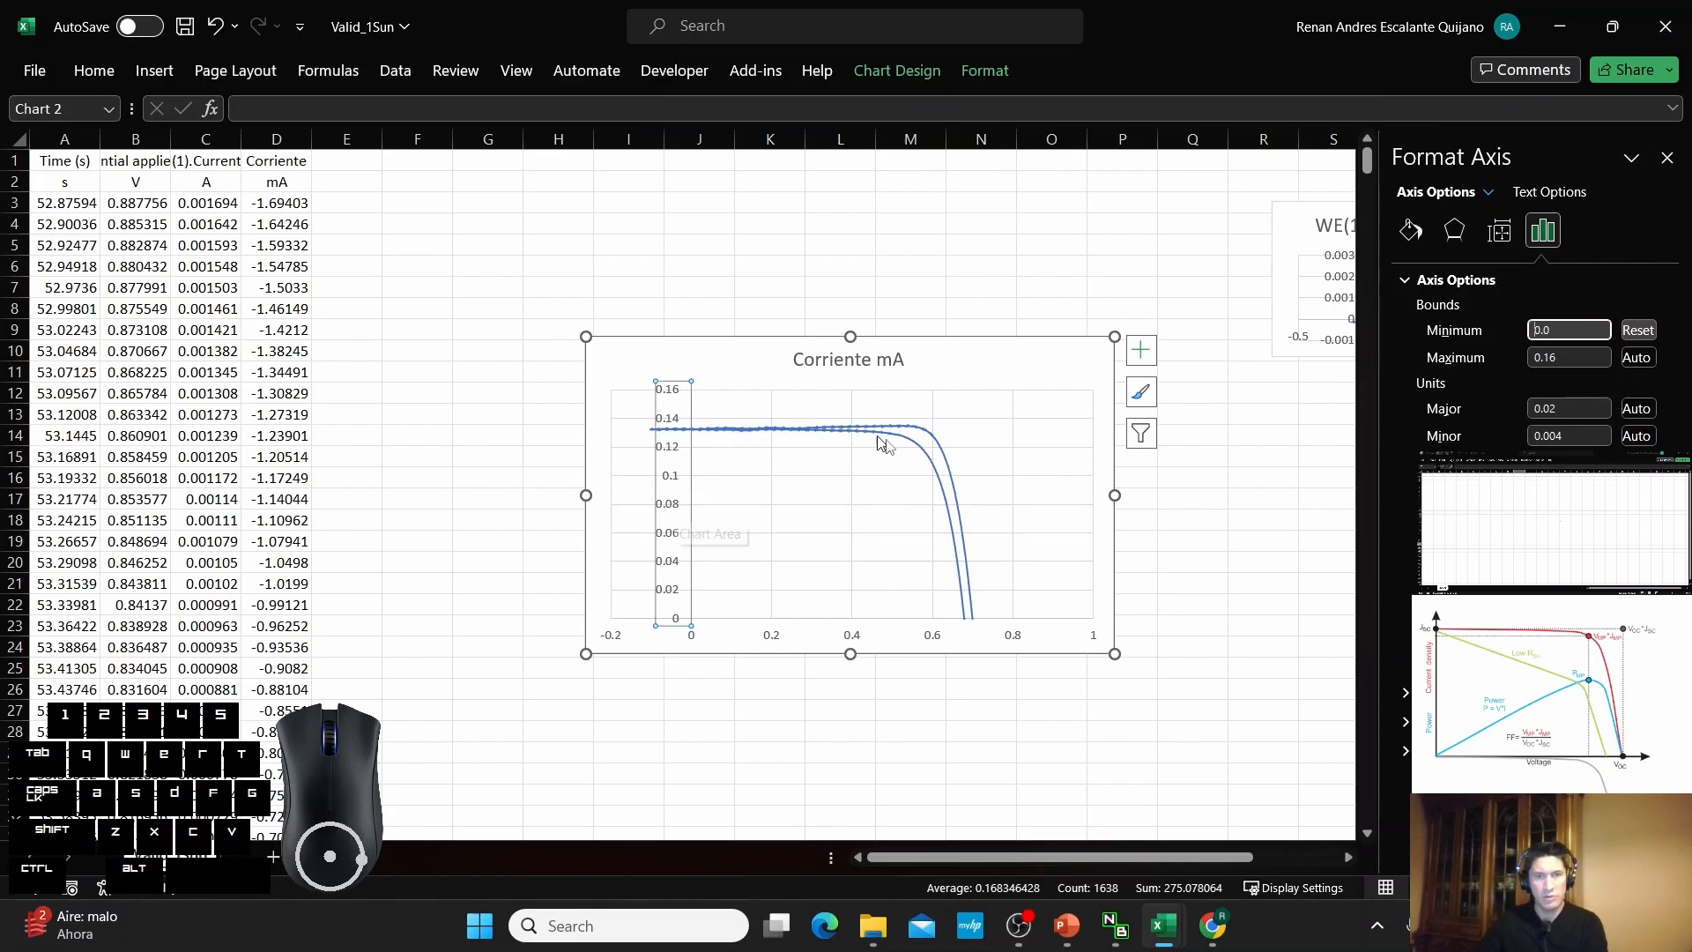
click(516, 585)
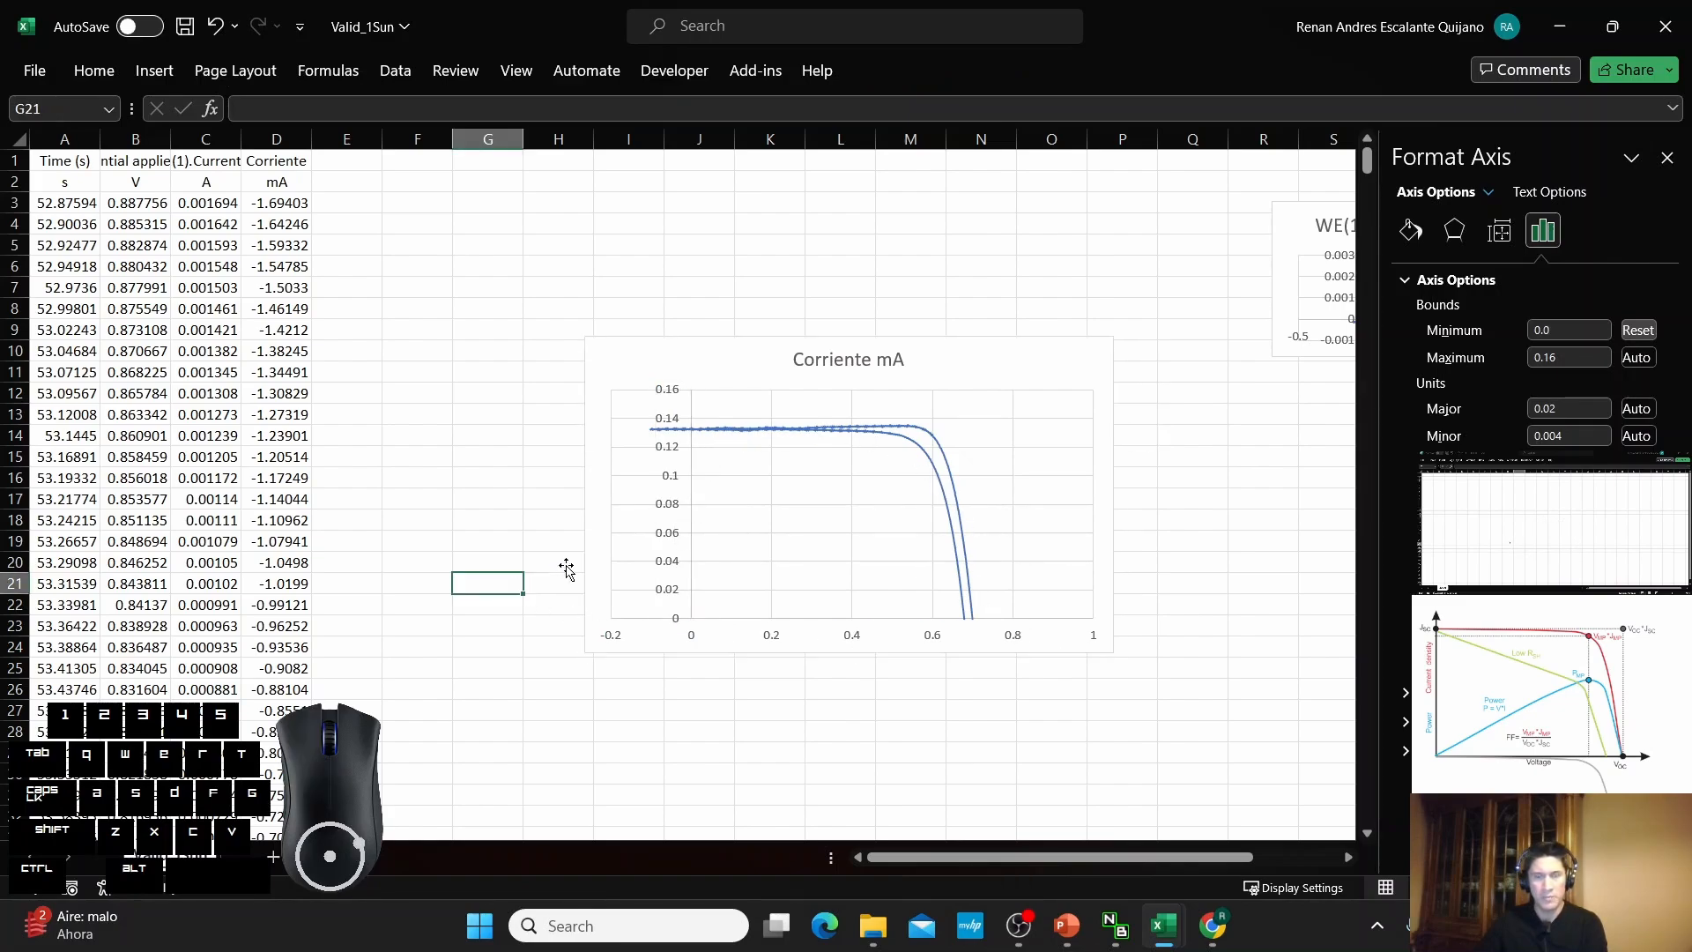
Shrink the Corriente mA chart, place it around columns O to S, rows 11 to 21, and move the WE(1).Current (A) chart directly above it.
click(665, 358)
drag(664, 358, 871, 393)
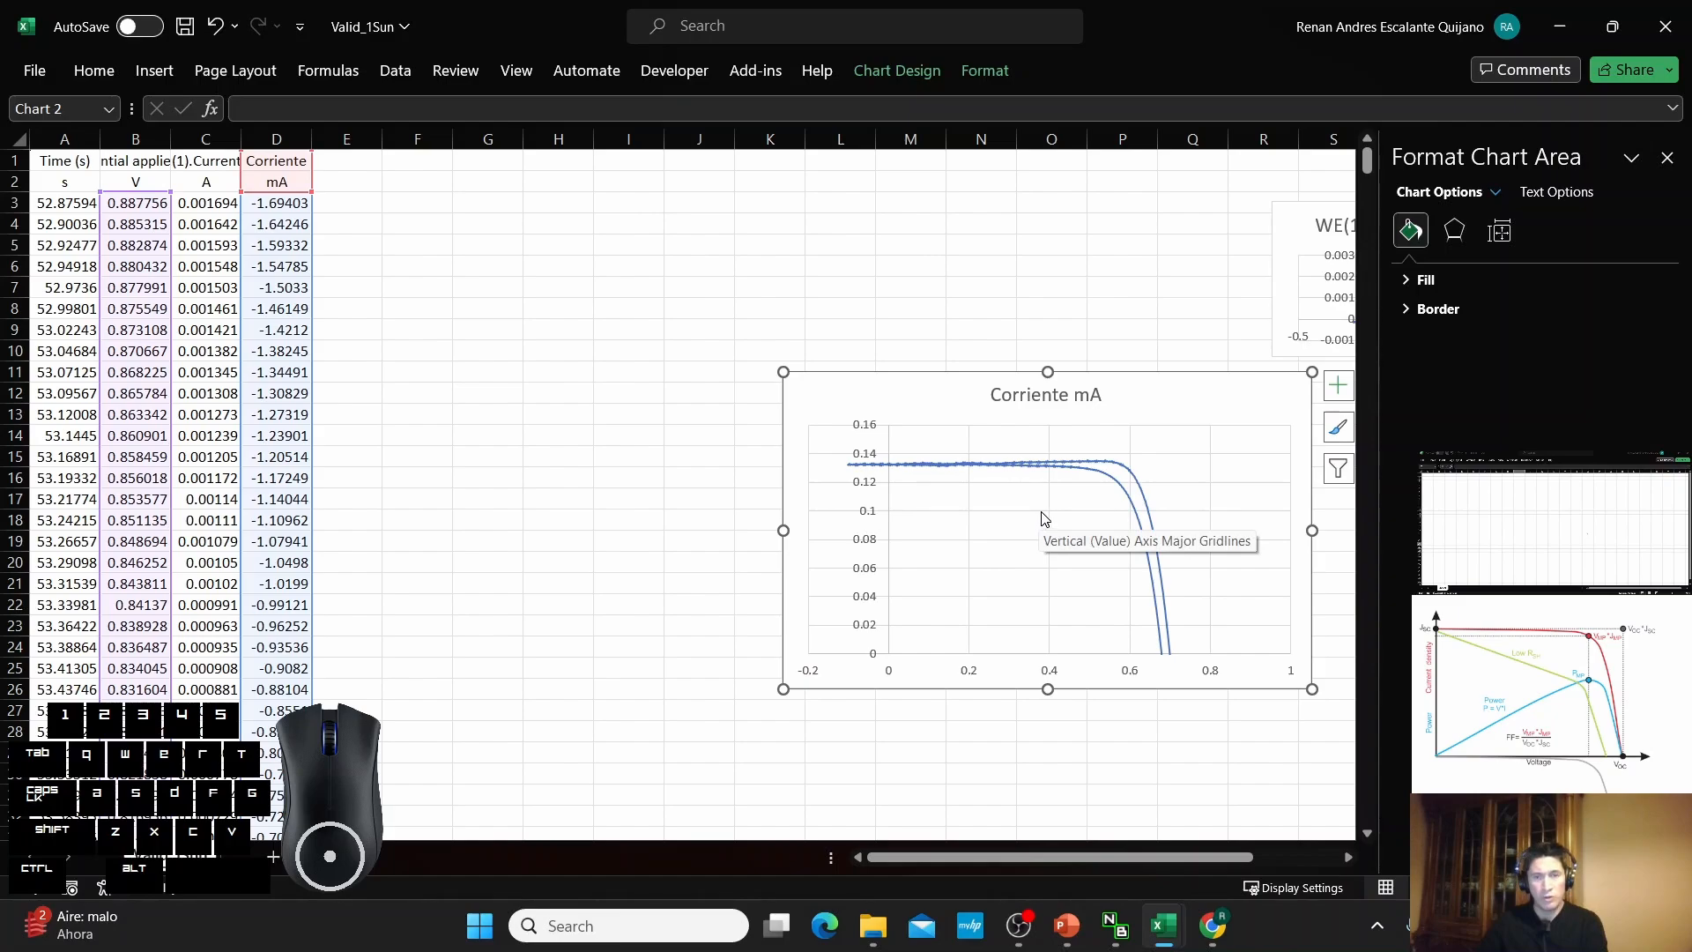
drag(784, 373, 960, 466)
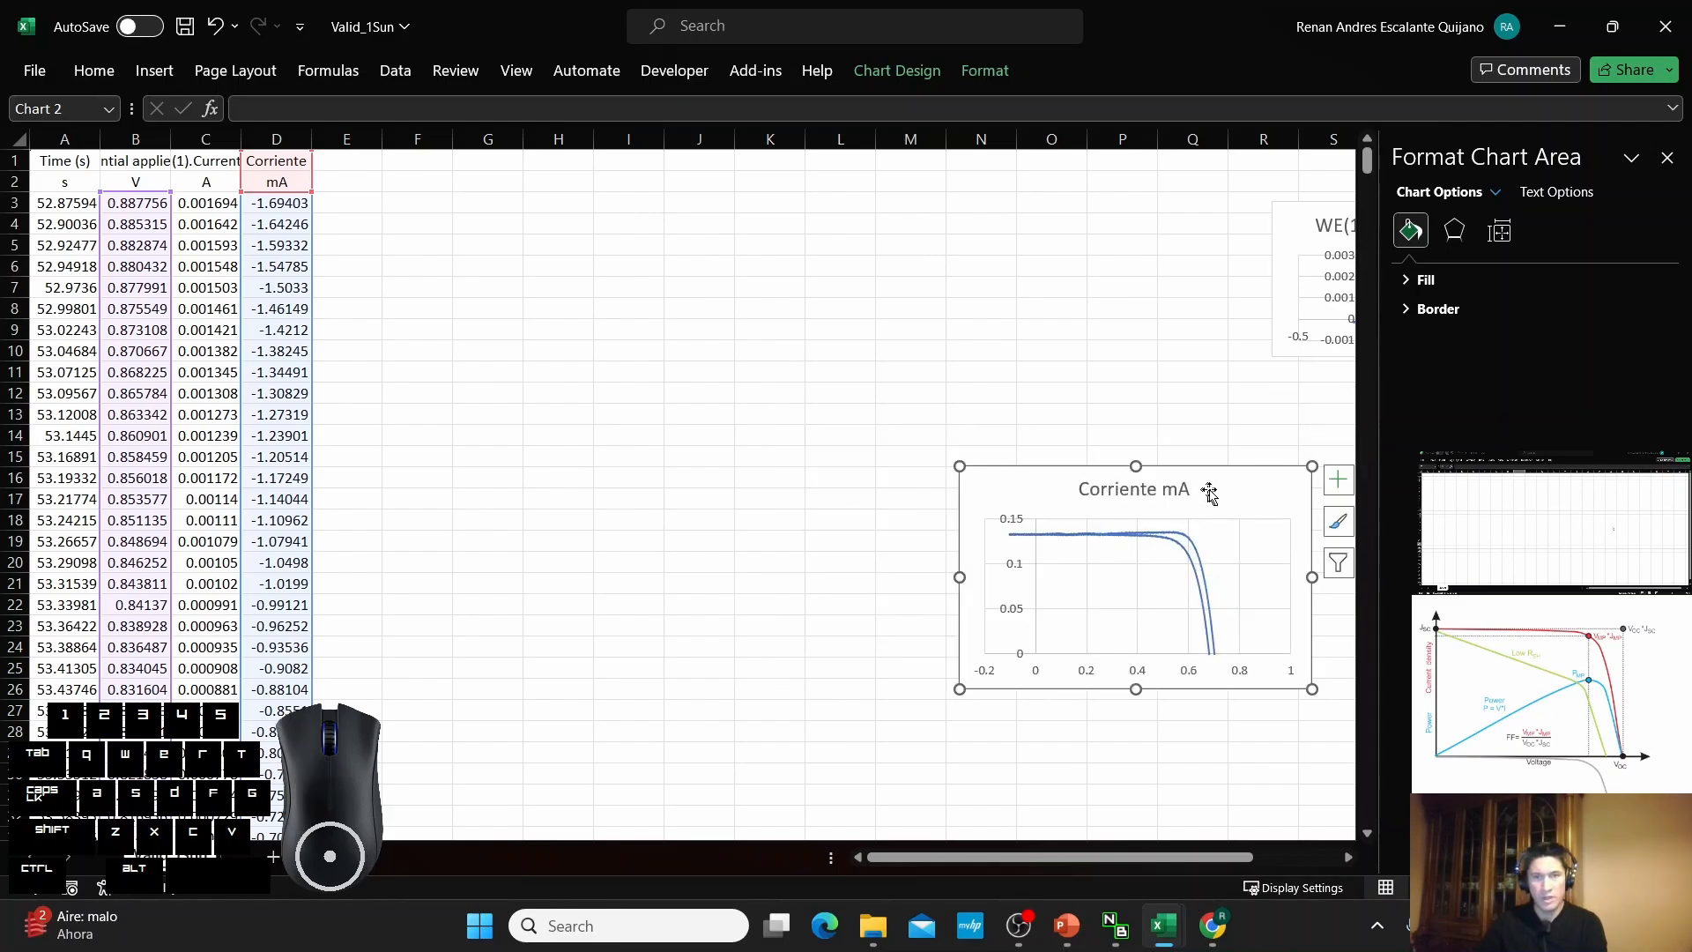
drag(1209, 491, 1265, 397)
drag(1289, 233, 1100, 229)
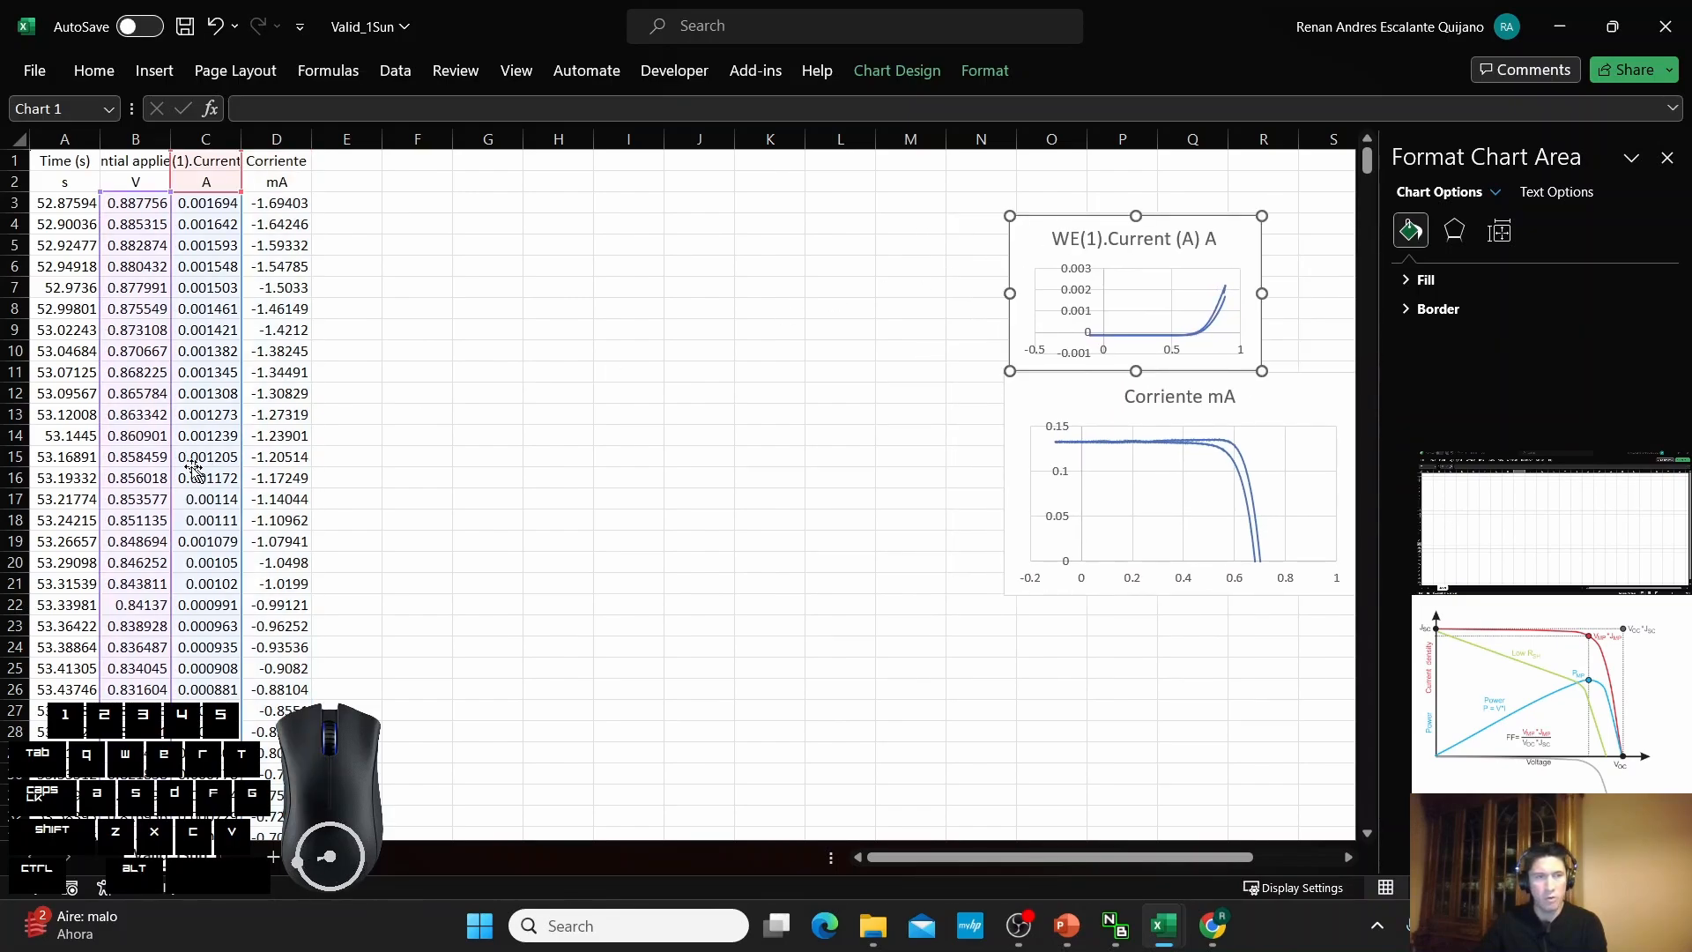
Find the row where the potential sweep reverses, row 408, and copy columns A to D from there down to the last data row.
click(134, 203)
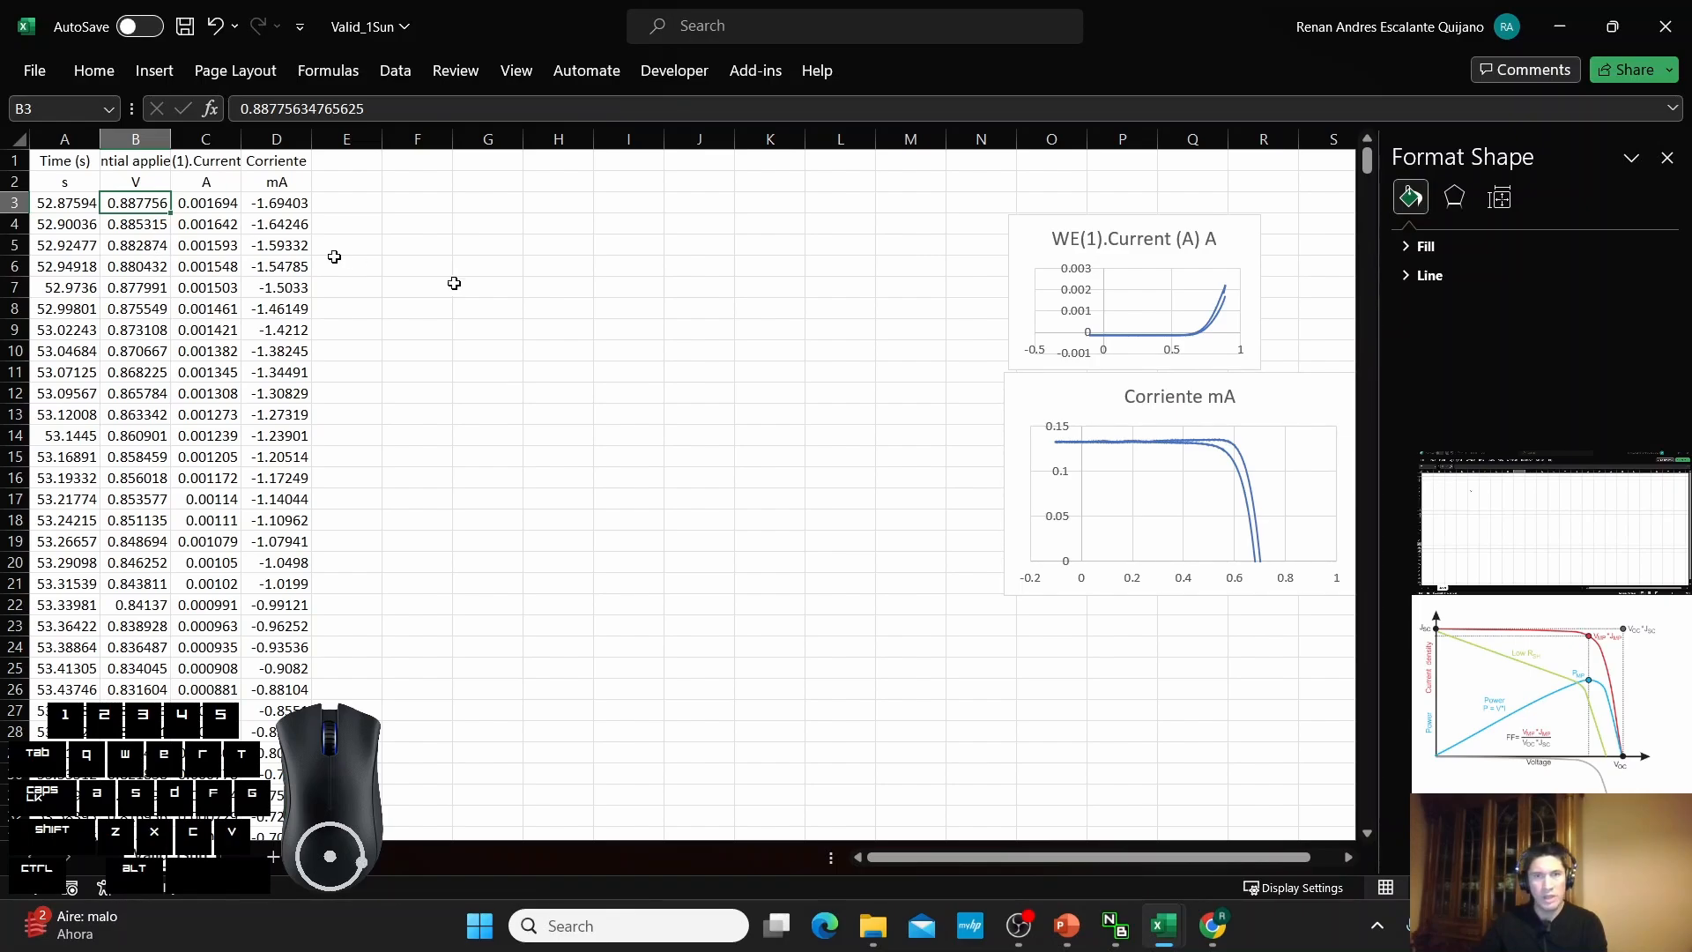
drag(1370, 163, 1367, 474)
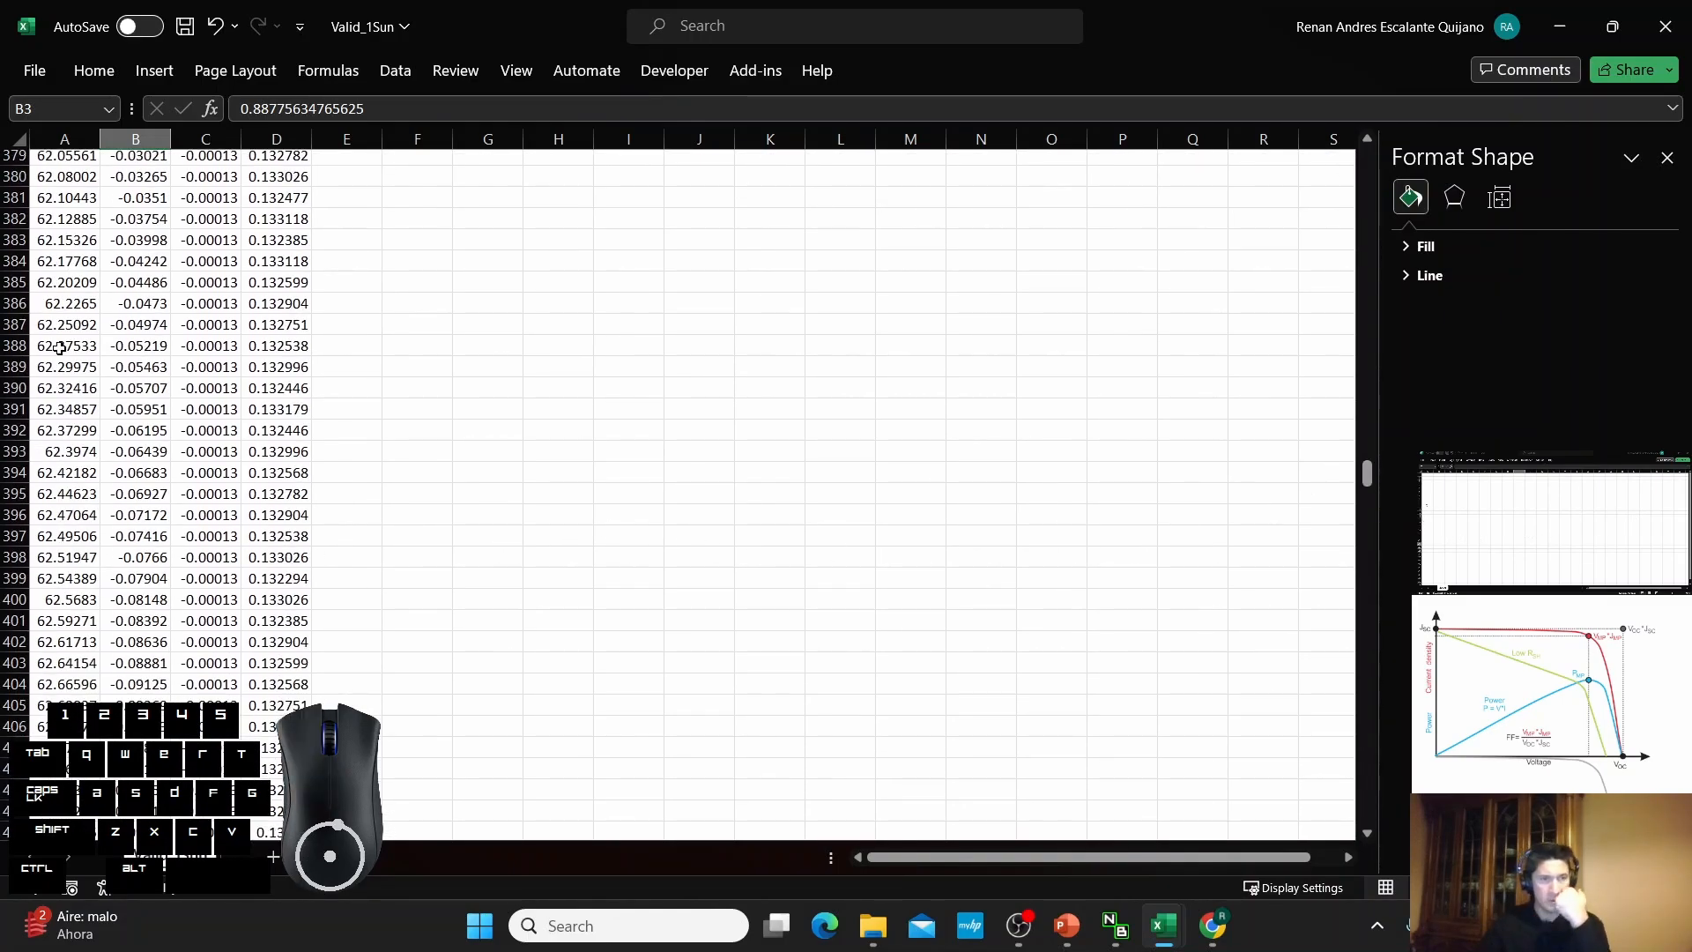
scroll(143, 409, up, 5)
scroll(143, 409, up, 2)
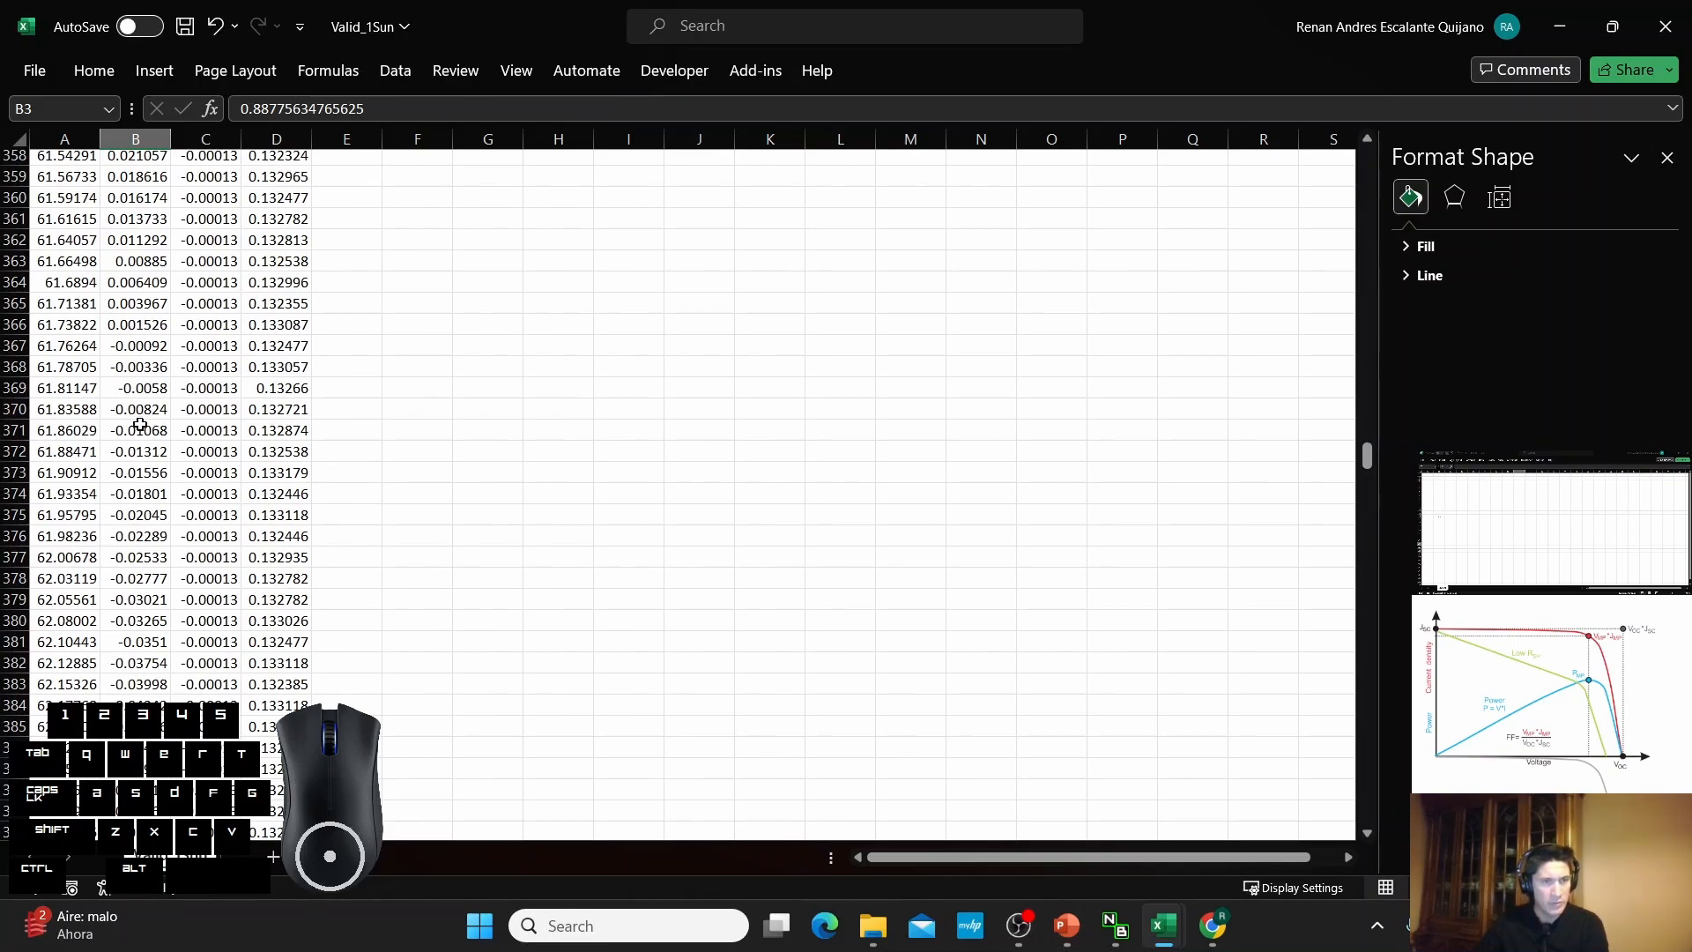
scroll(150, 520, down, 3)
scroll(153, 537, down, 5)
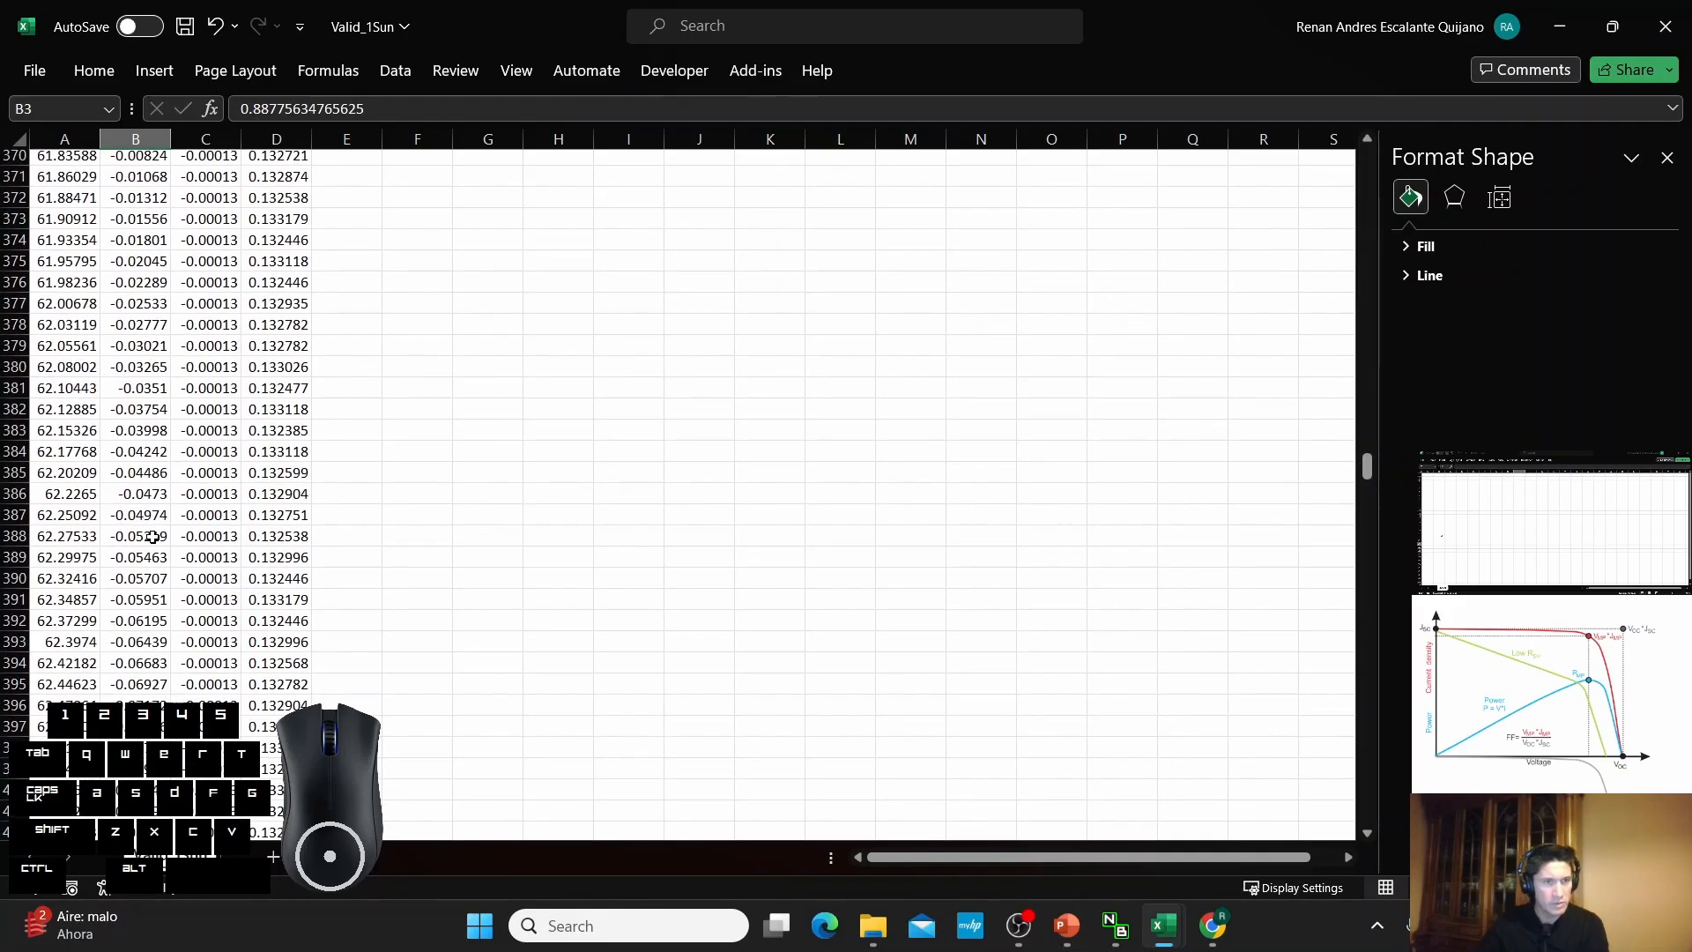
scroll(152, 537, down, 2)
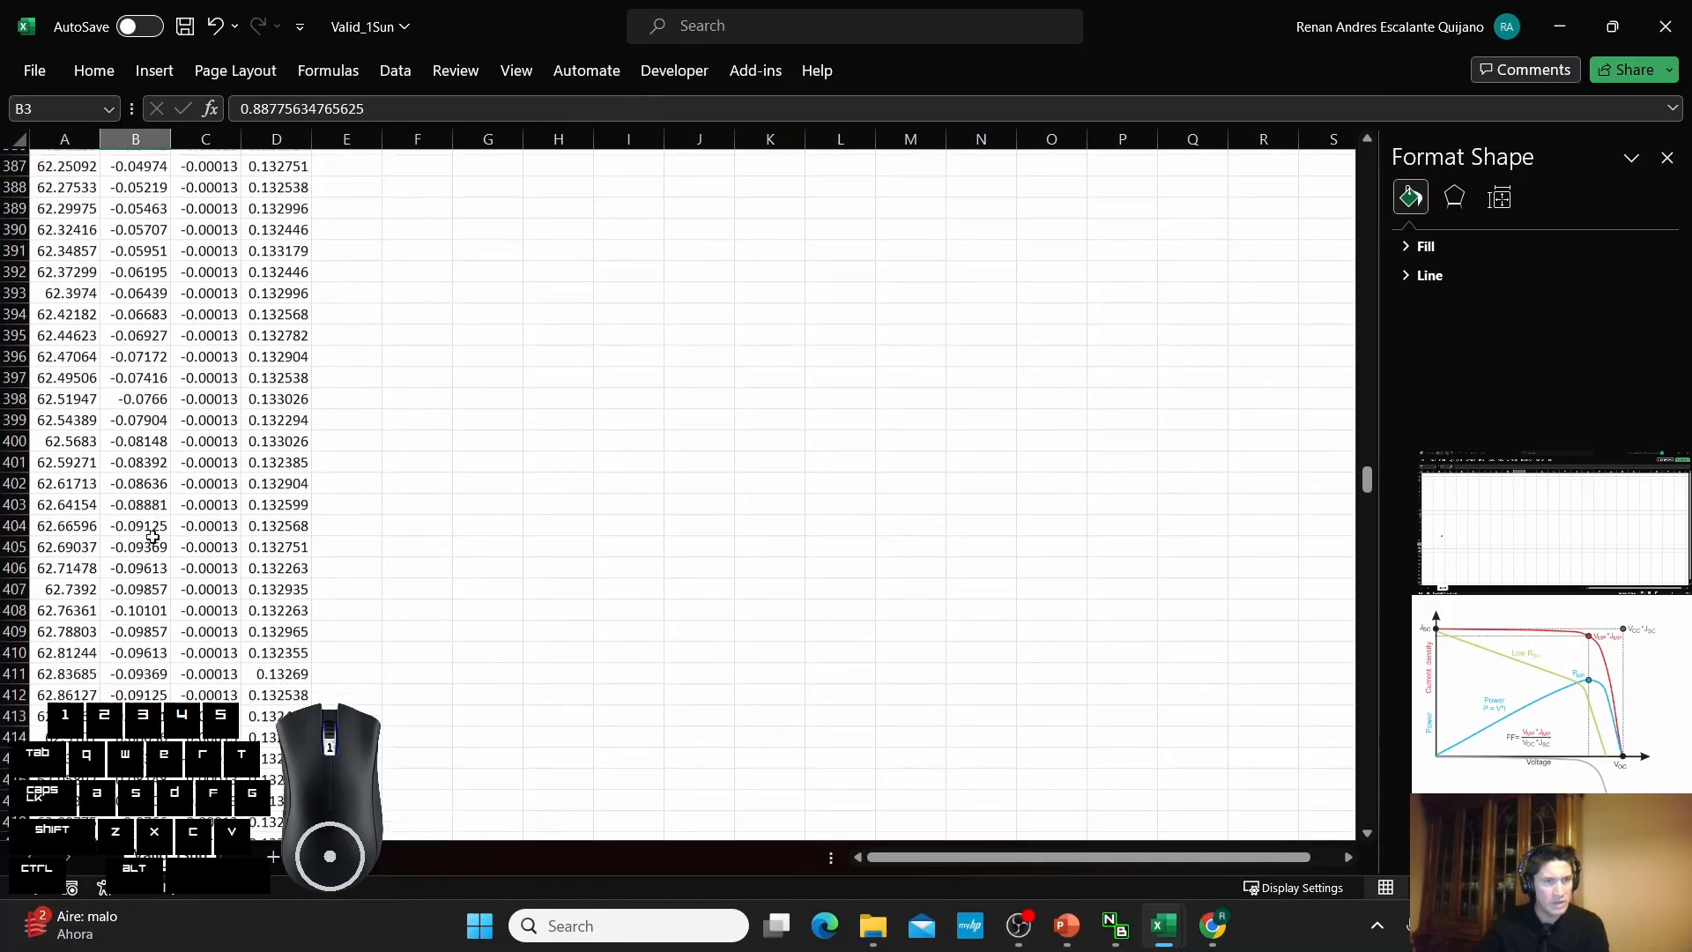
click(134, 580)
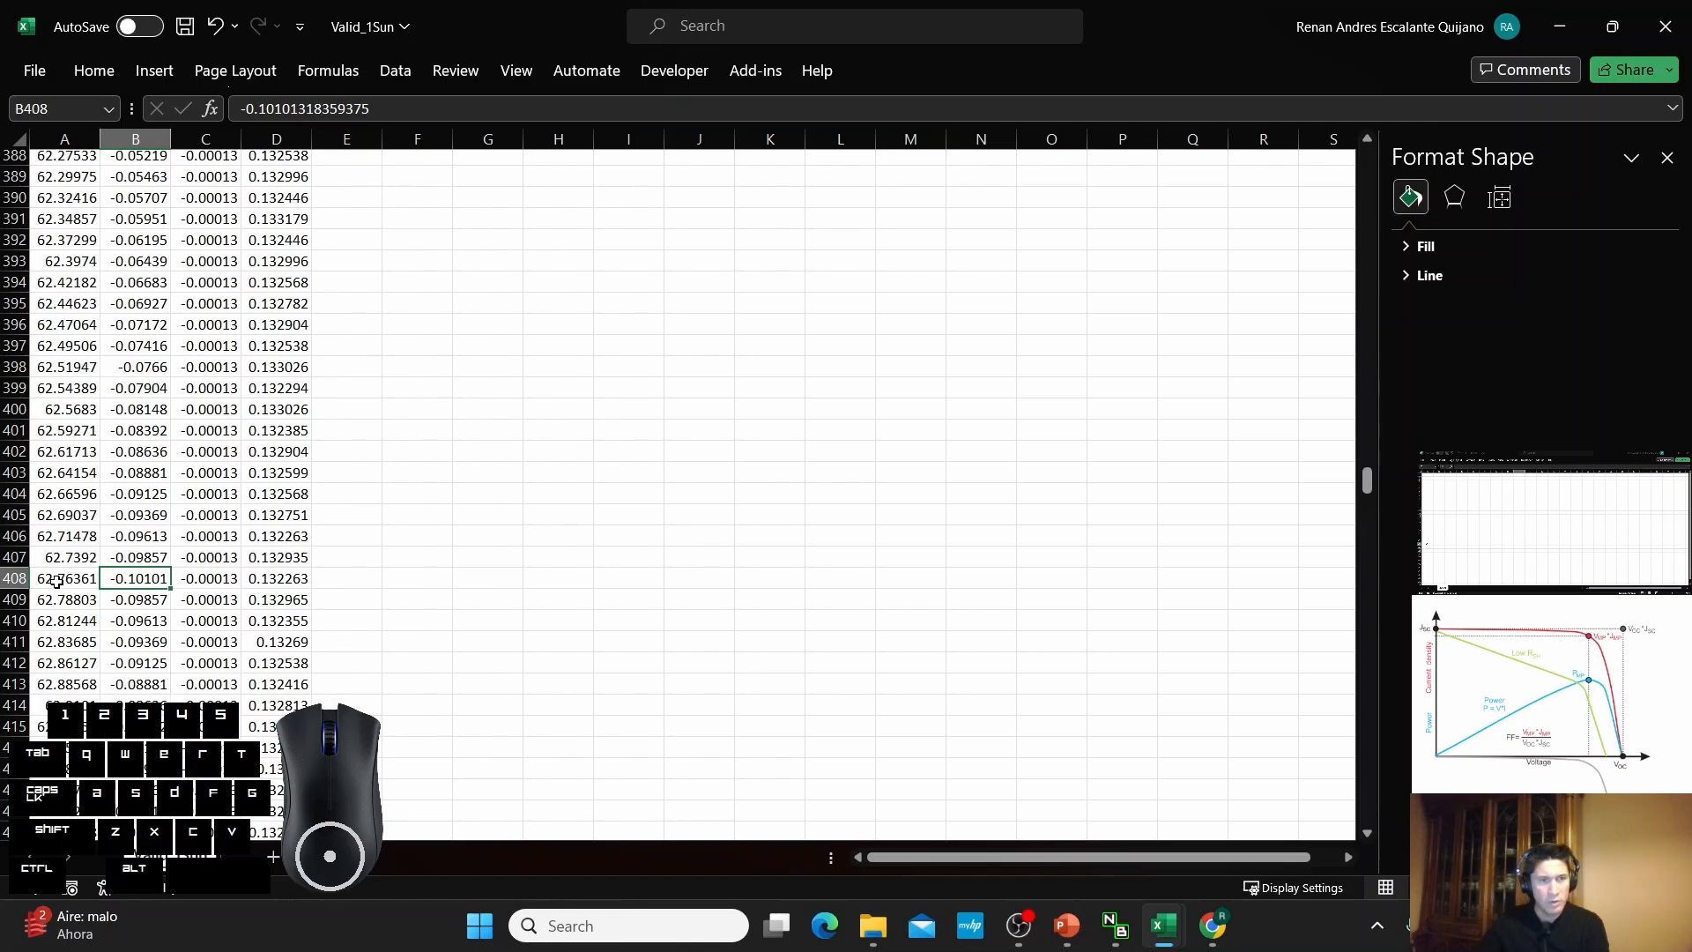
drag(56, 582, 267, 580)
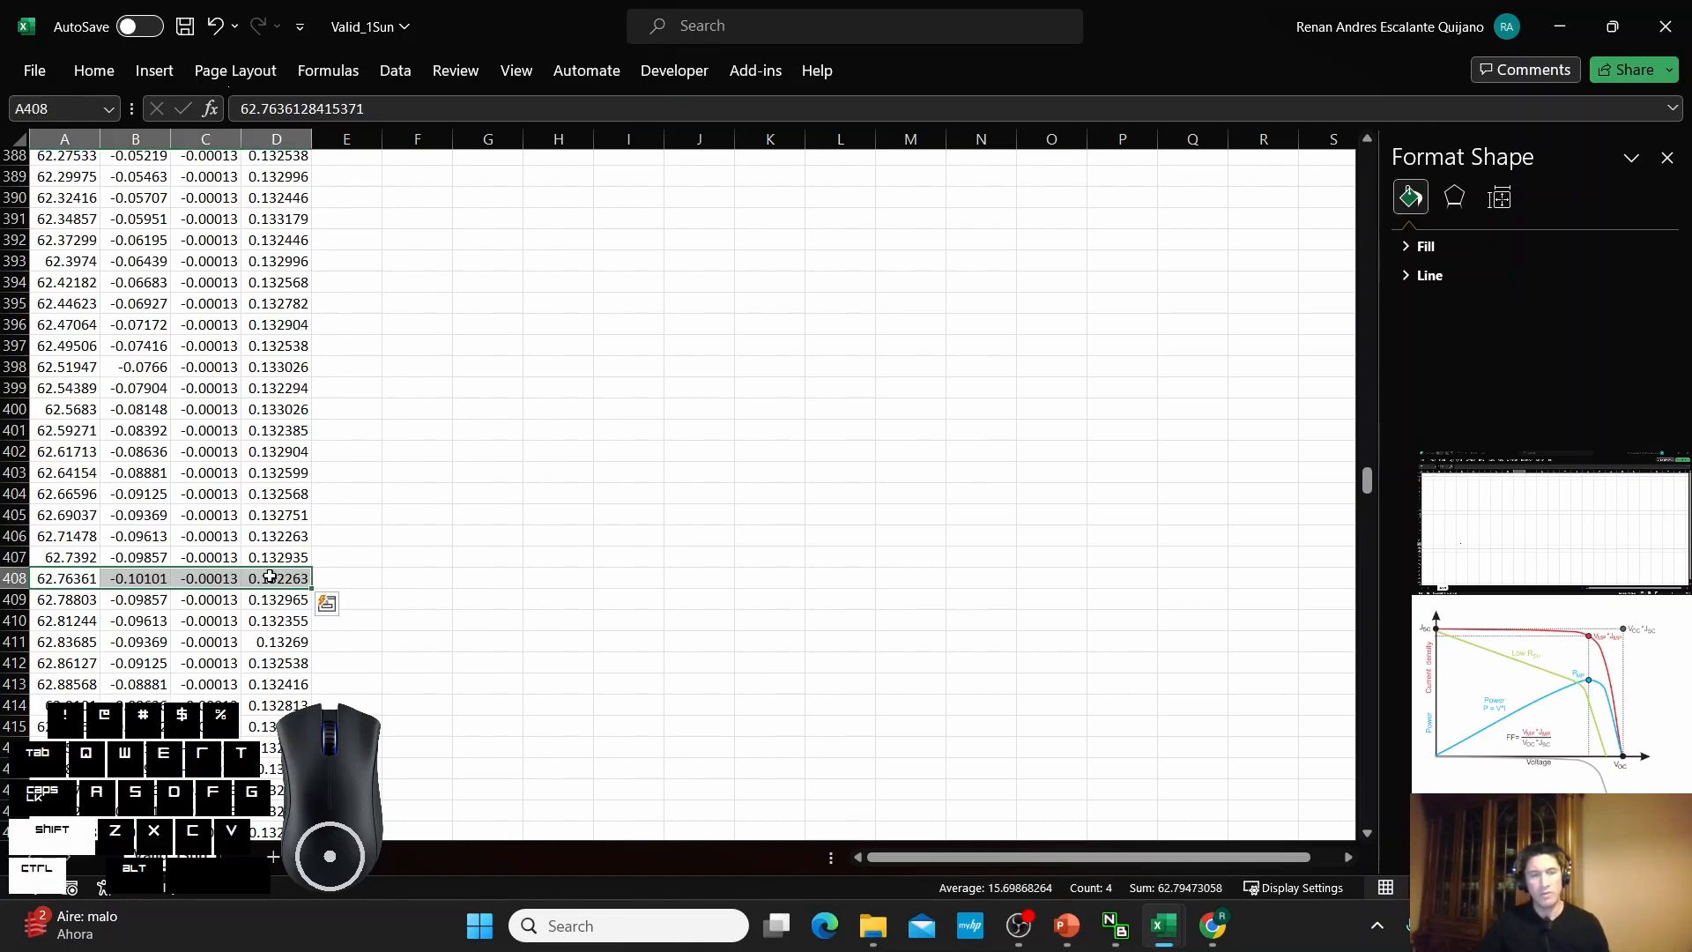
key(ctrl+shift+Down)
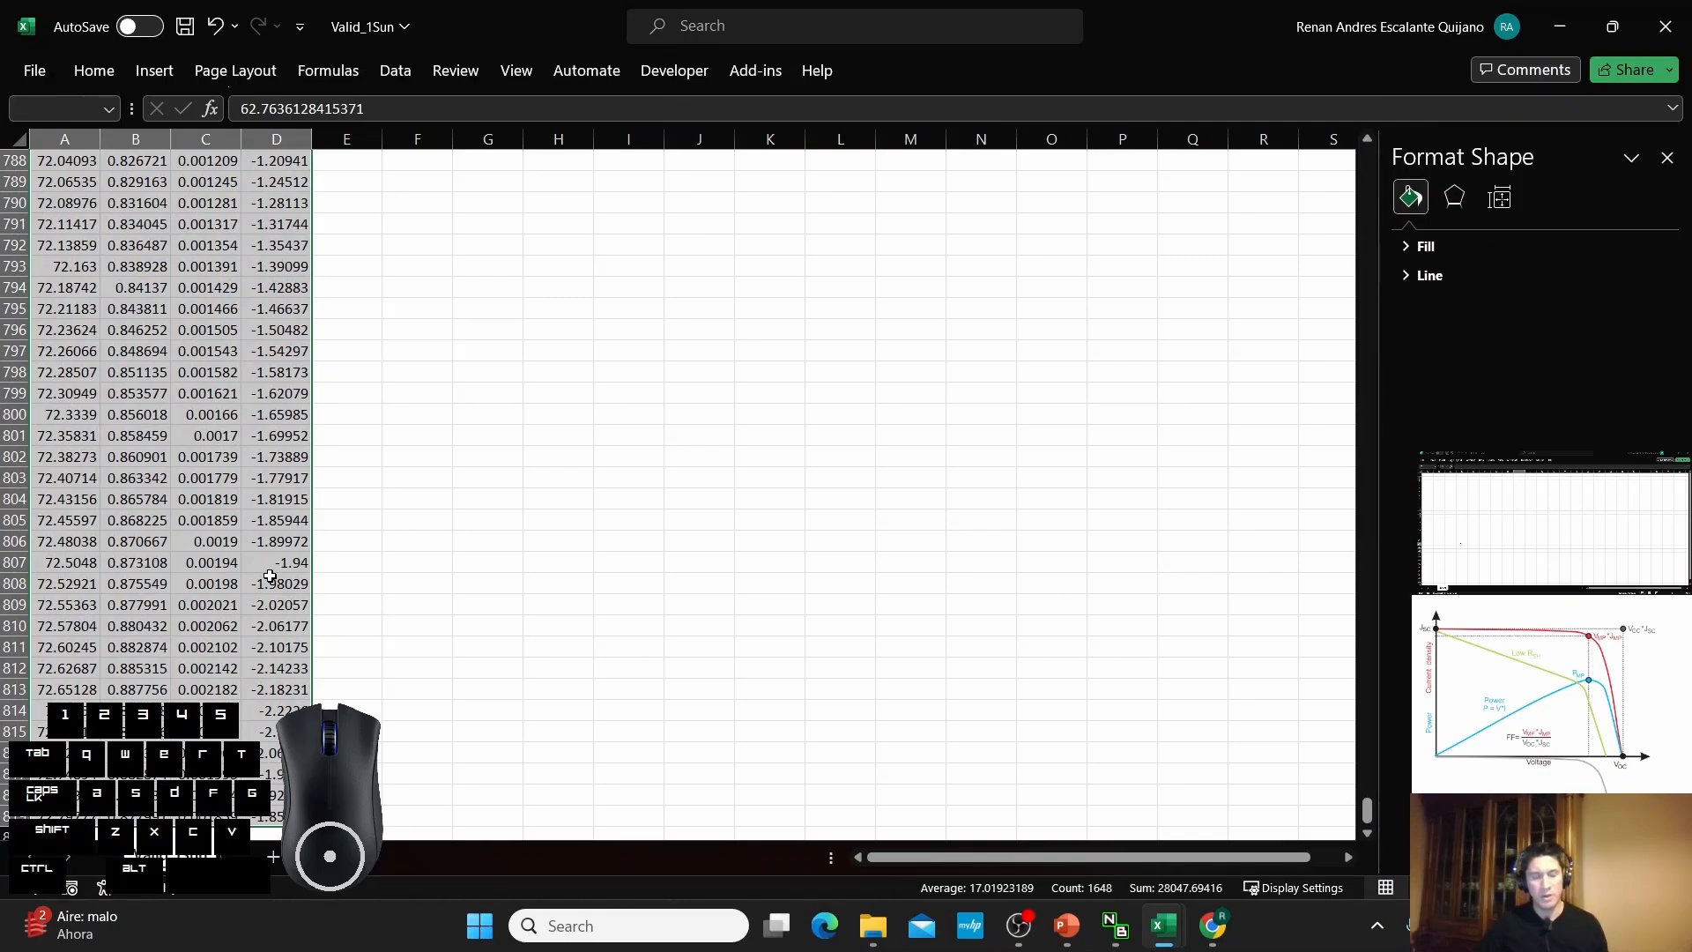
key(ctrl+c)
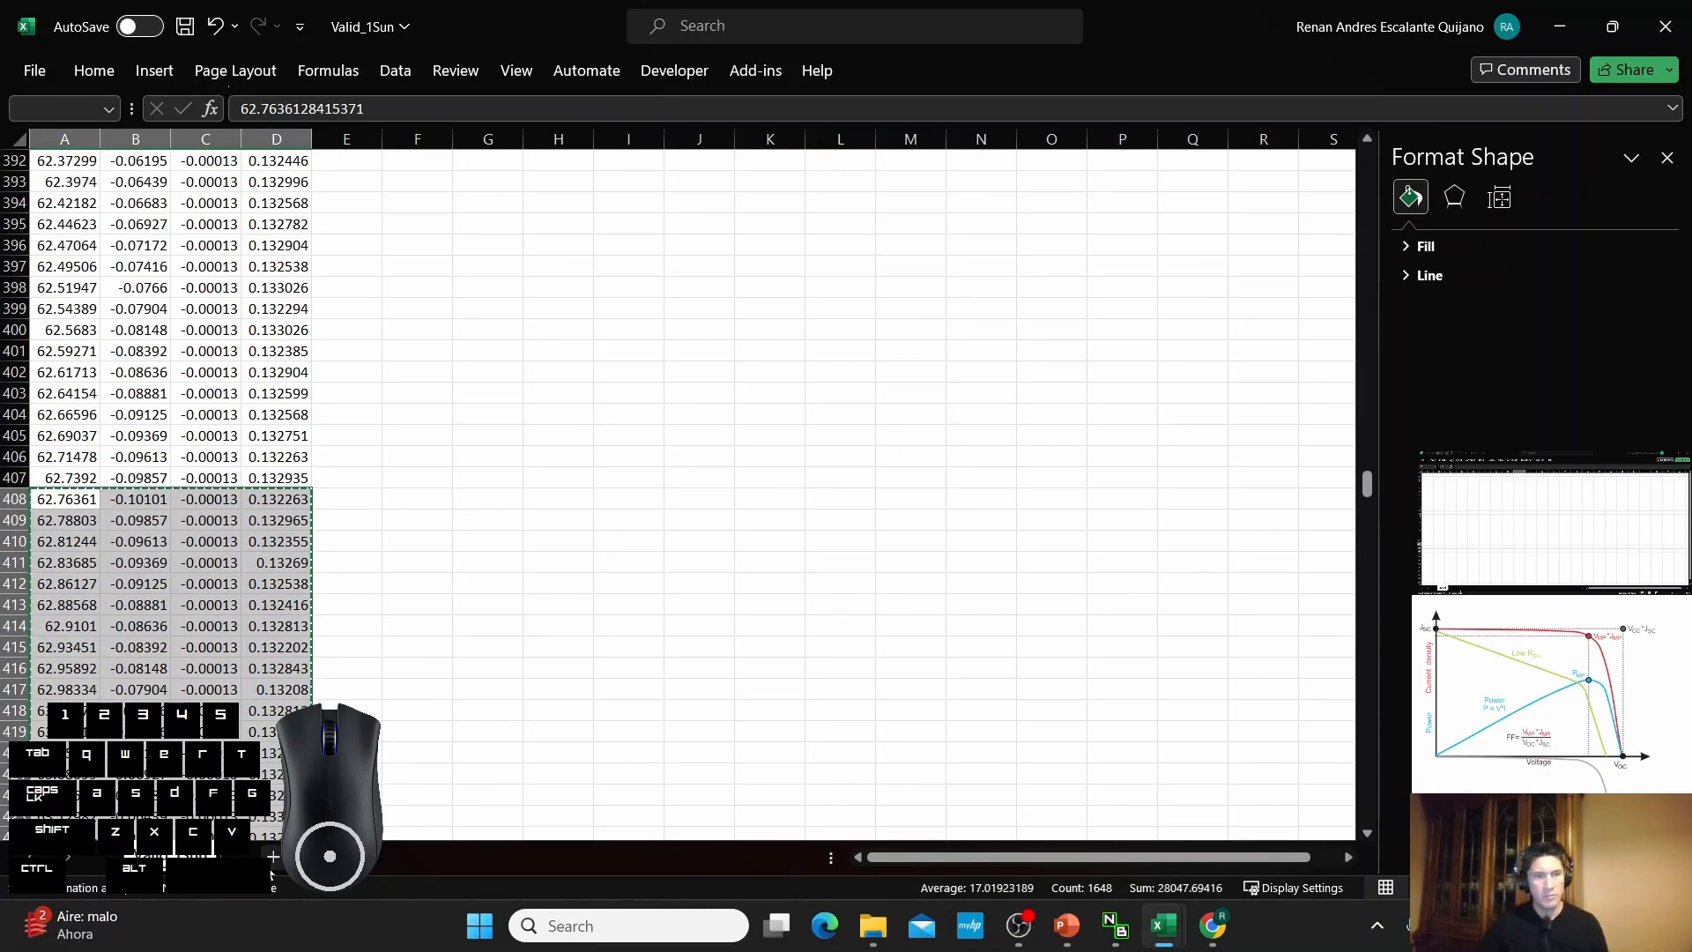
Add a new worksheet and paste the copied sweep data starting at cell A3.
click(274, 857)
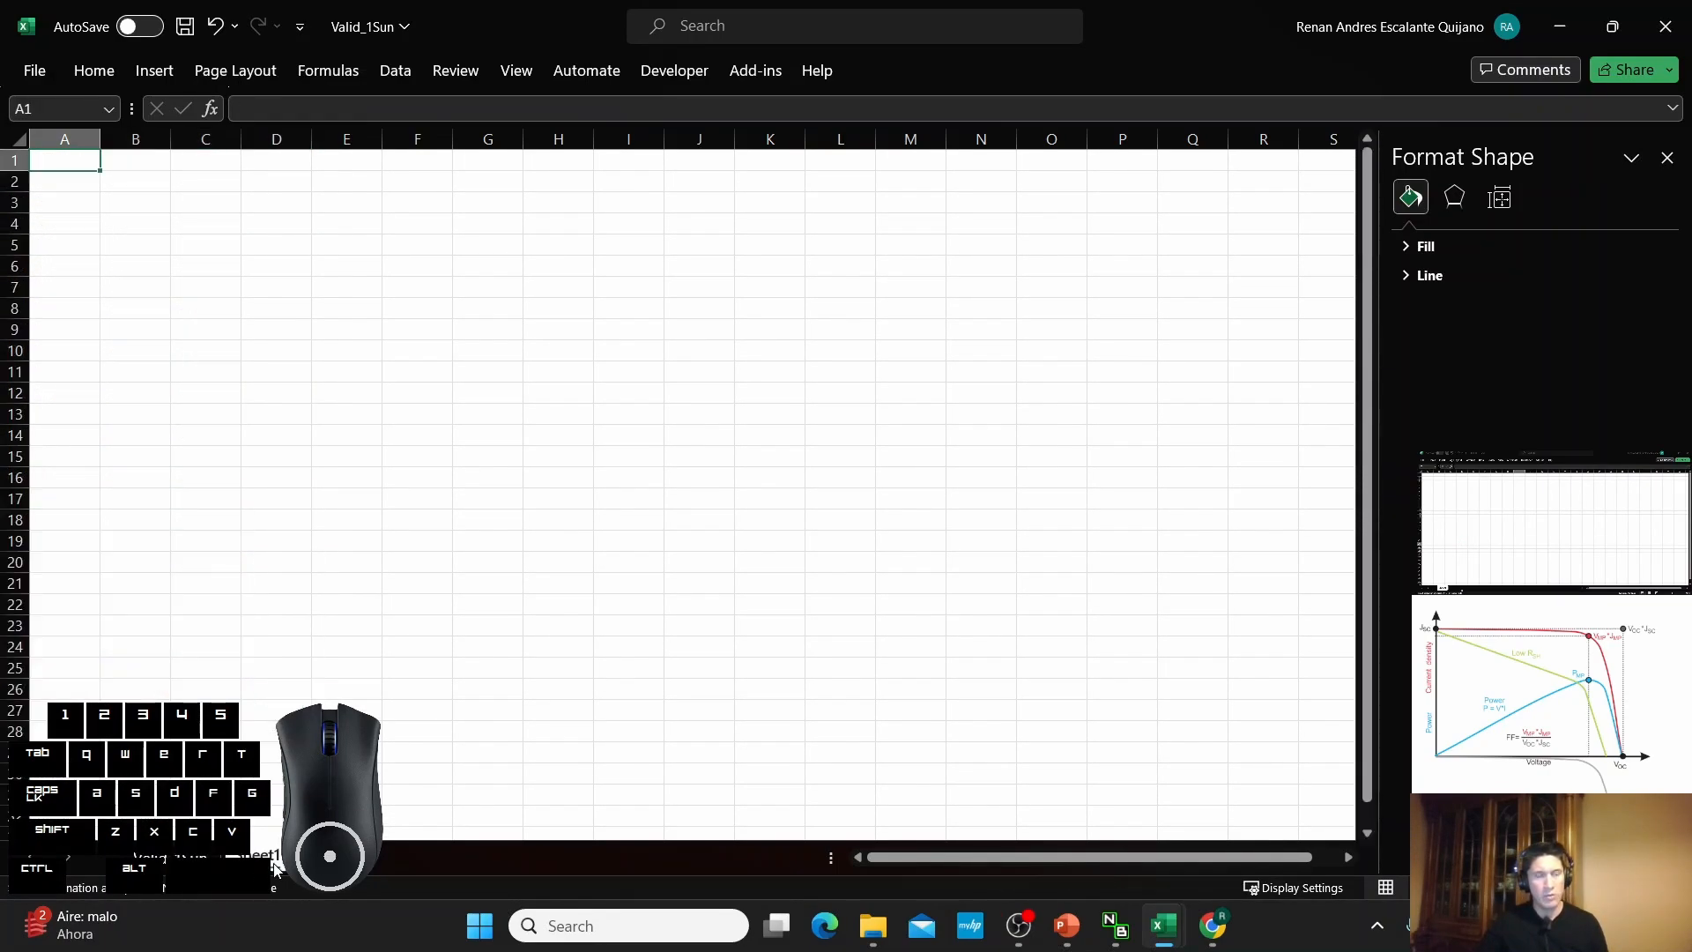
click(80, 204)
key(ctrl+v)
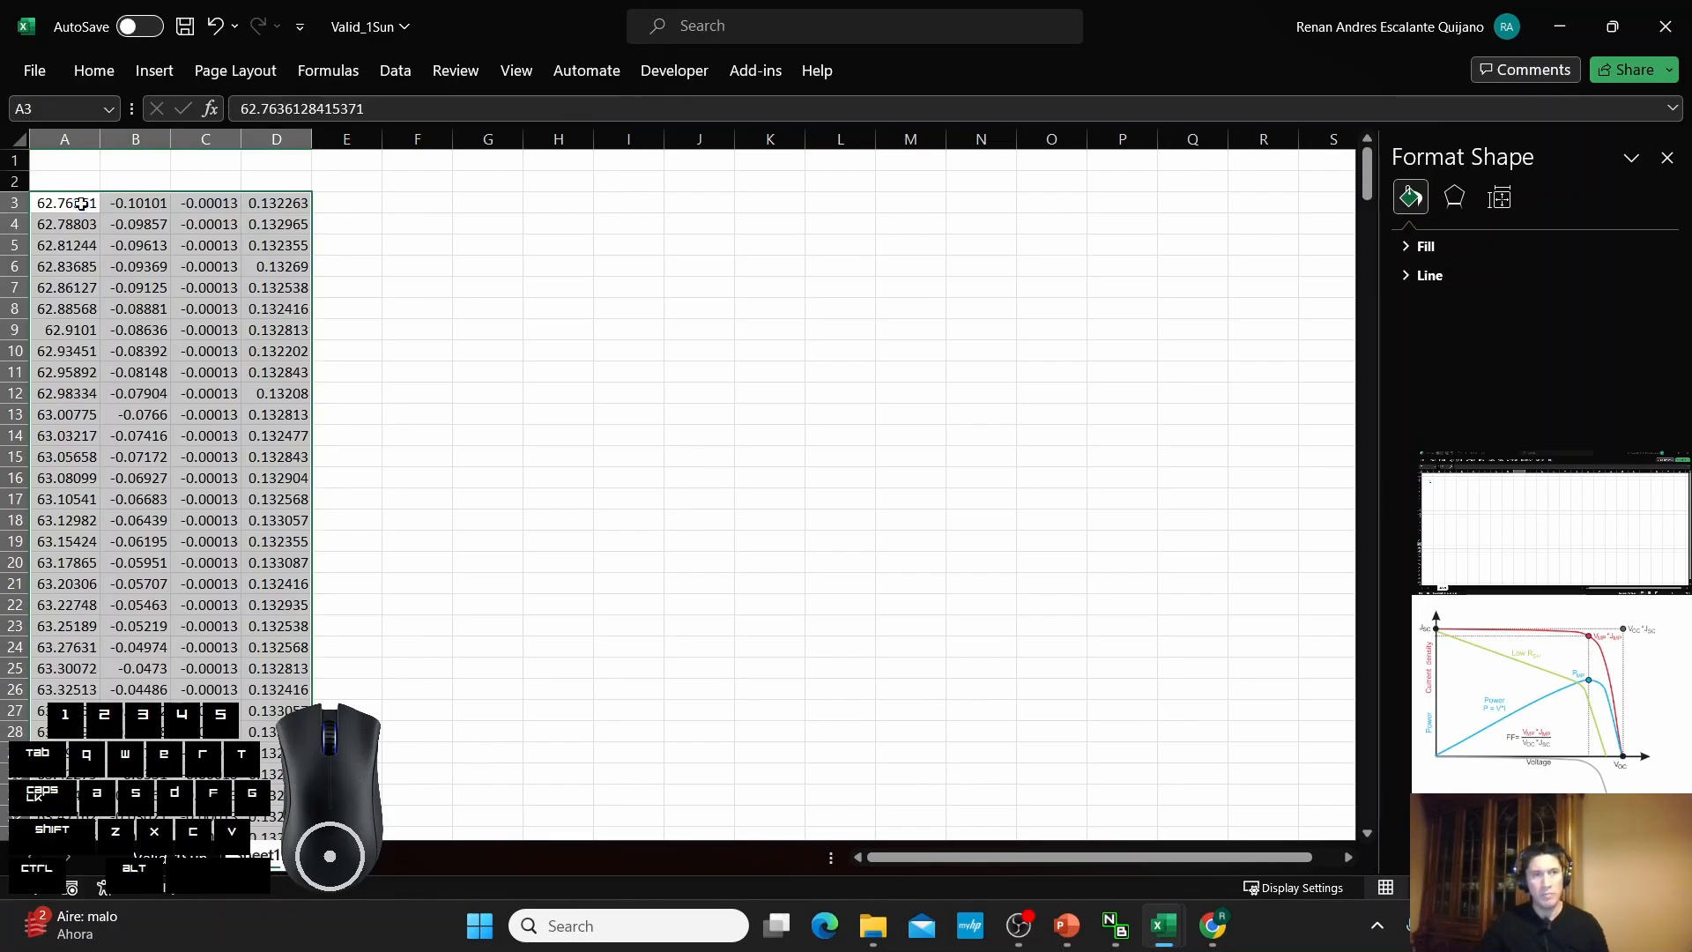
Label the new sheet's sweep data by entering "Forward" in cell F7.
click(416, 286)
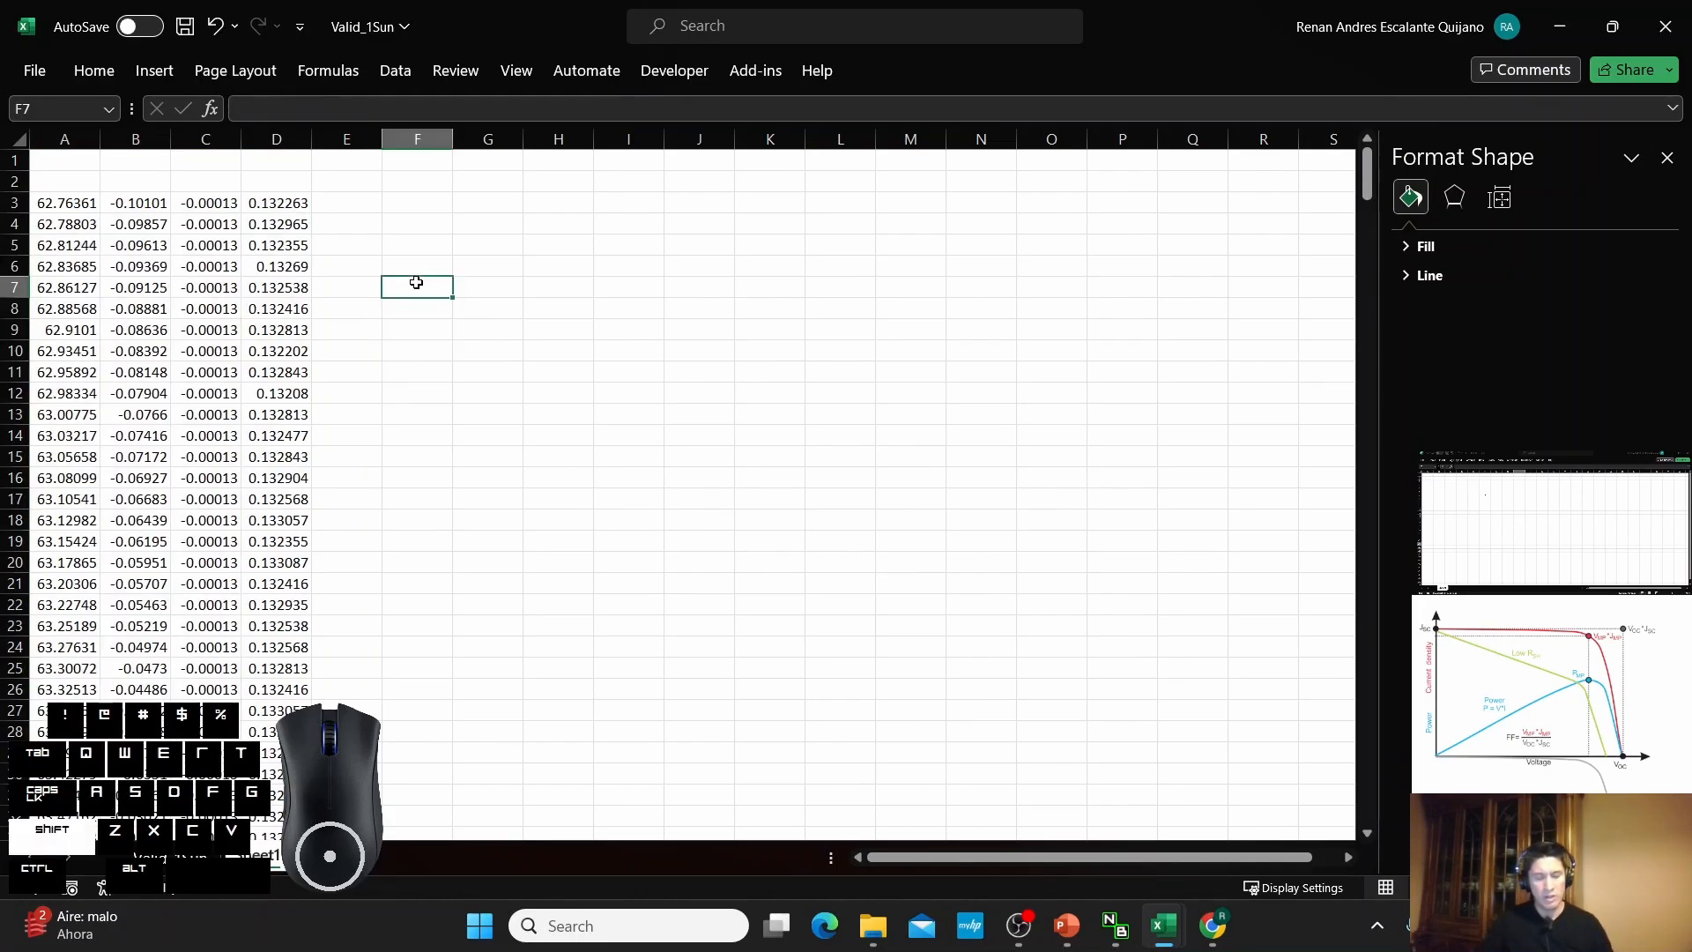
text(For)
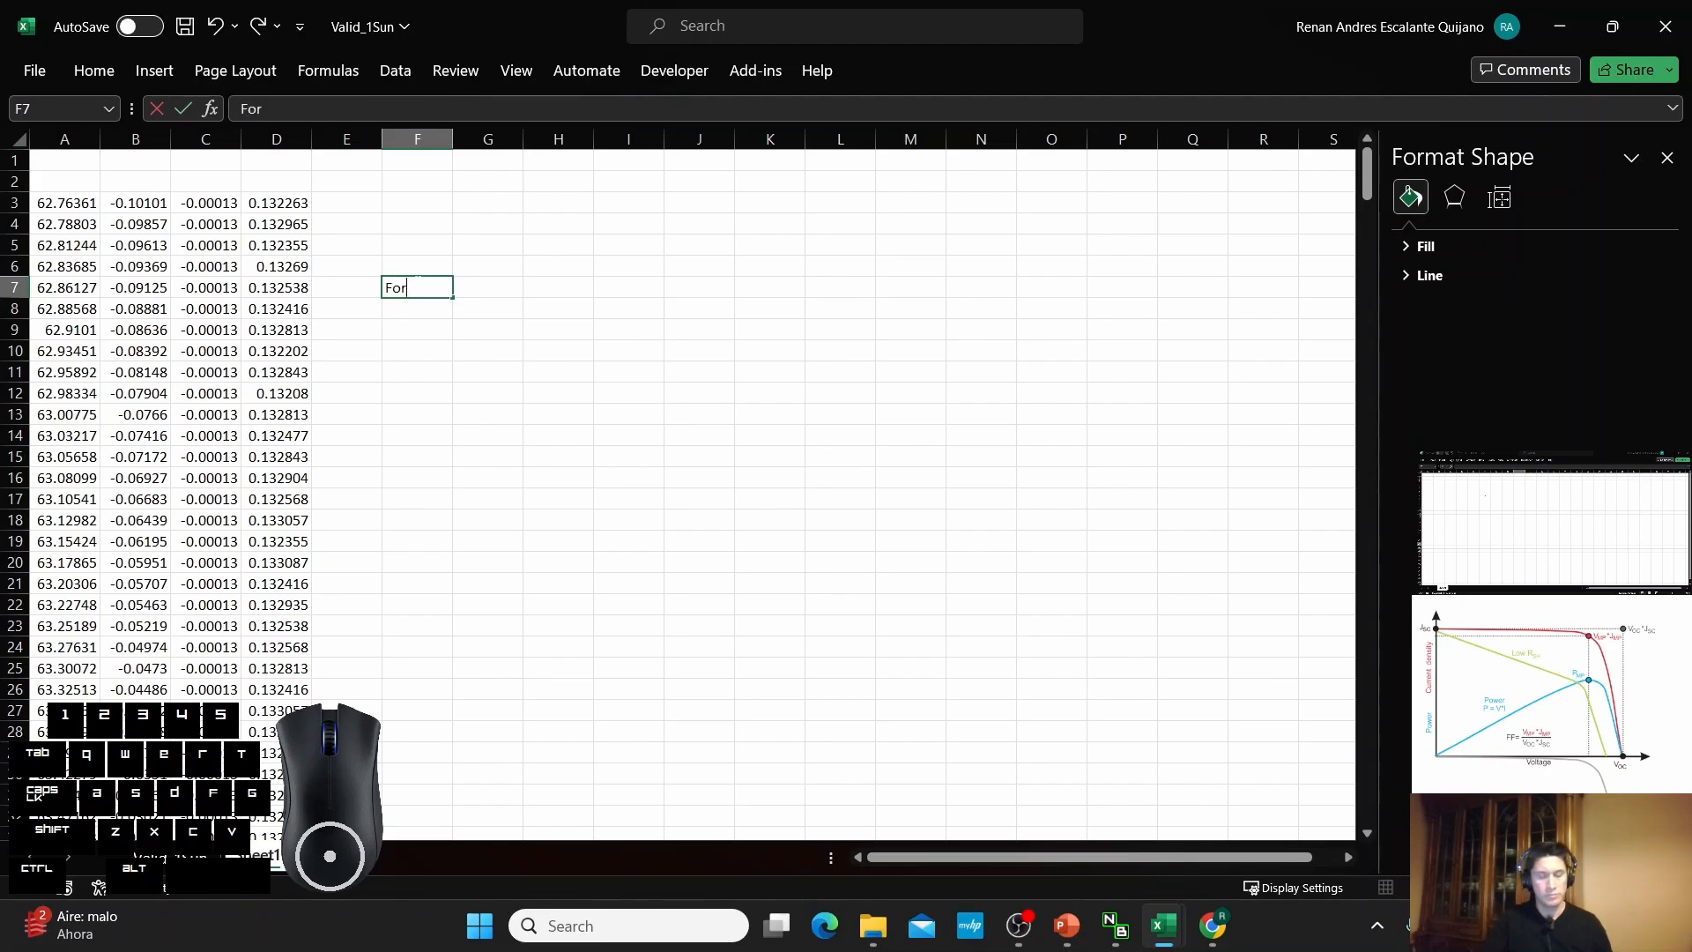
text(d)
text(ward)
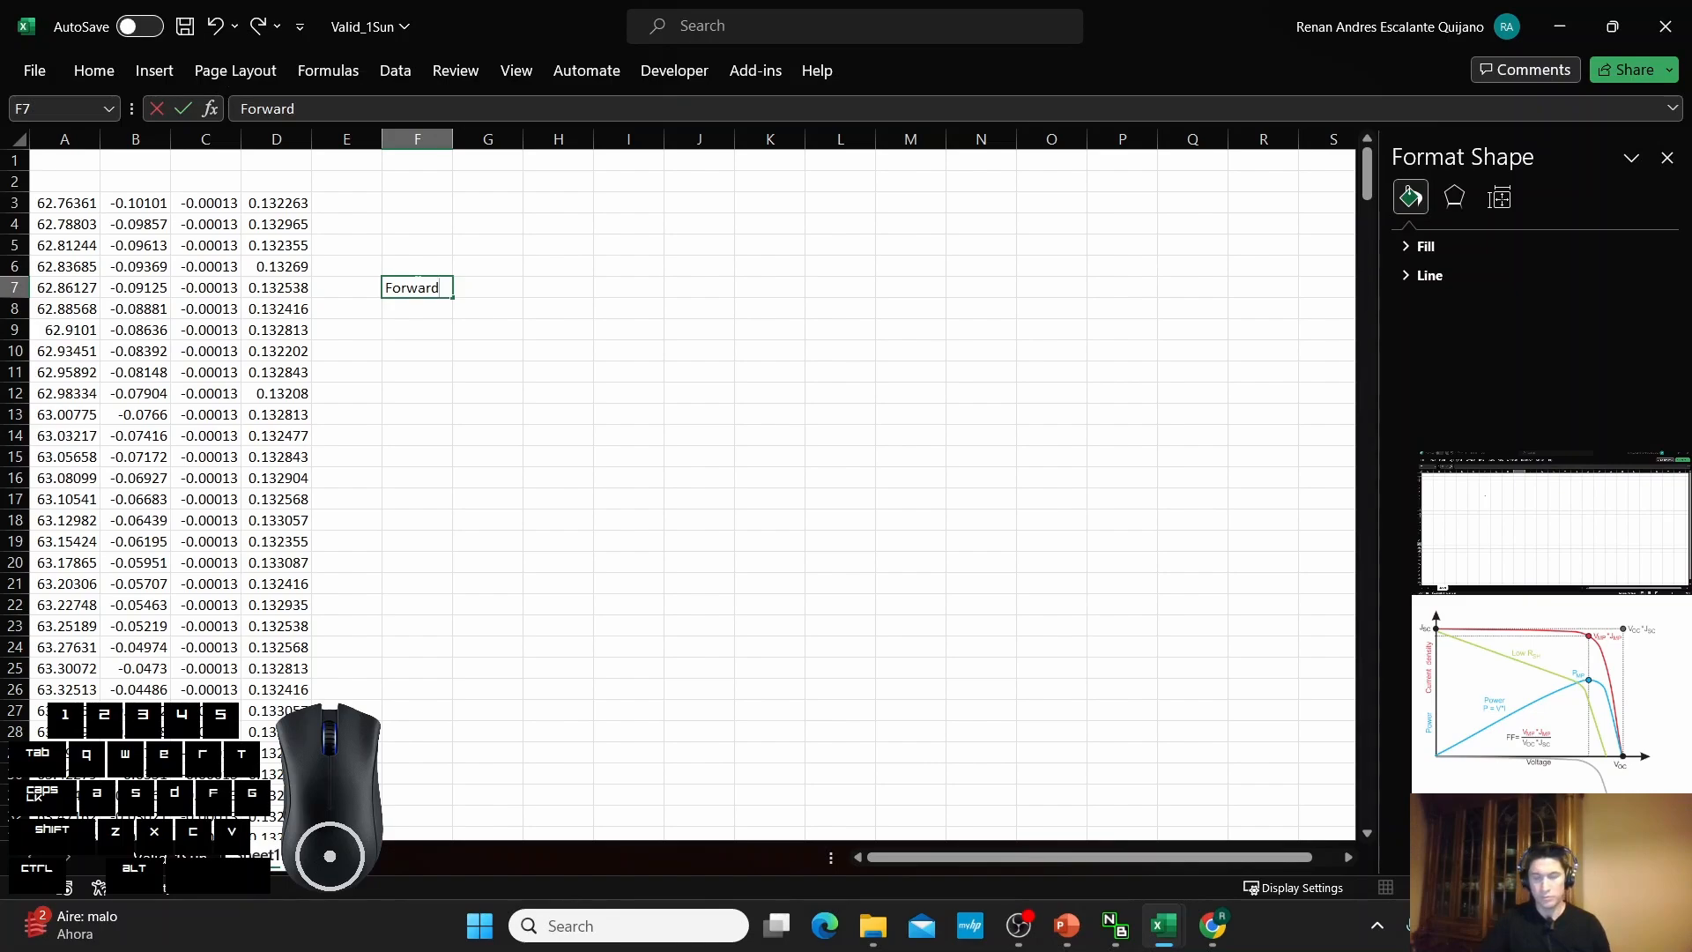
key(Return)
Return to the top of the original data sheet and label its sweep by entering "Reversa" in cell F8.
click(162, 858)
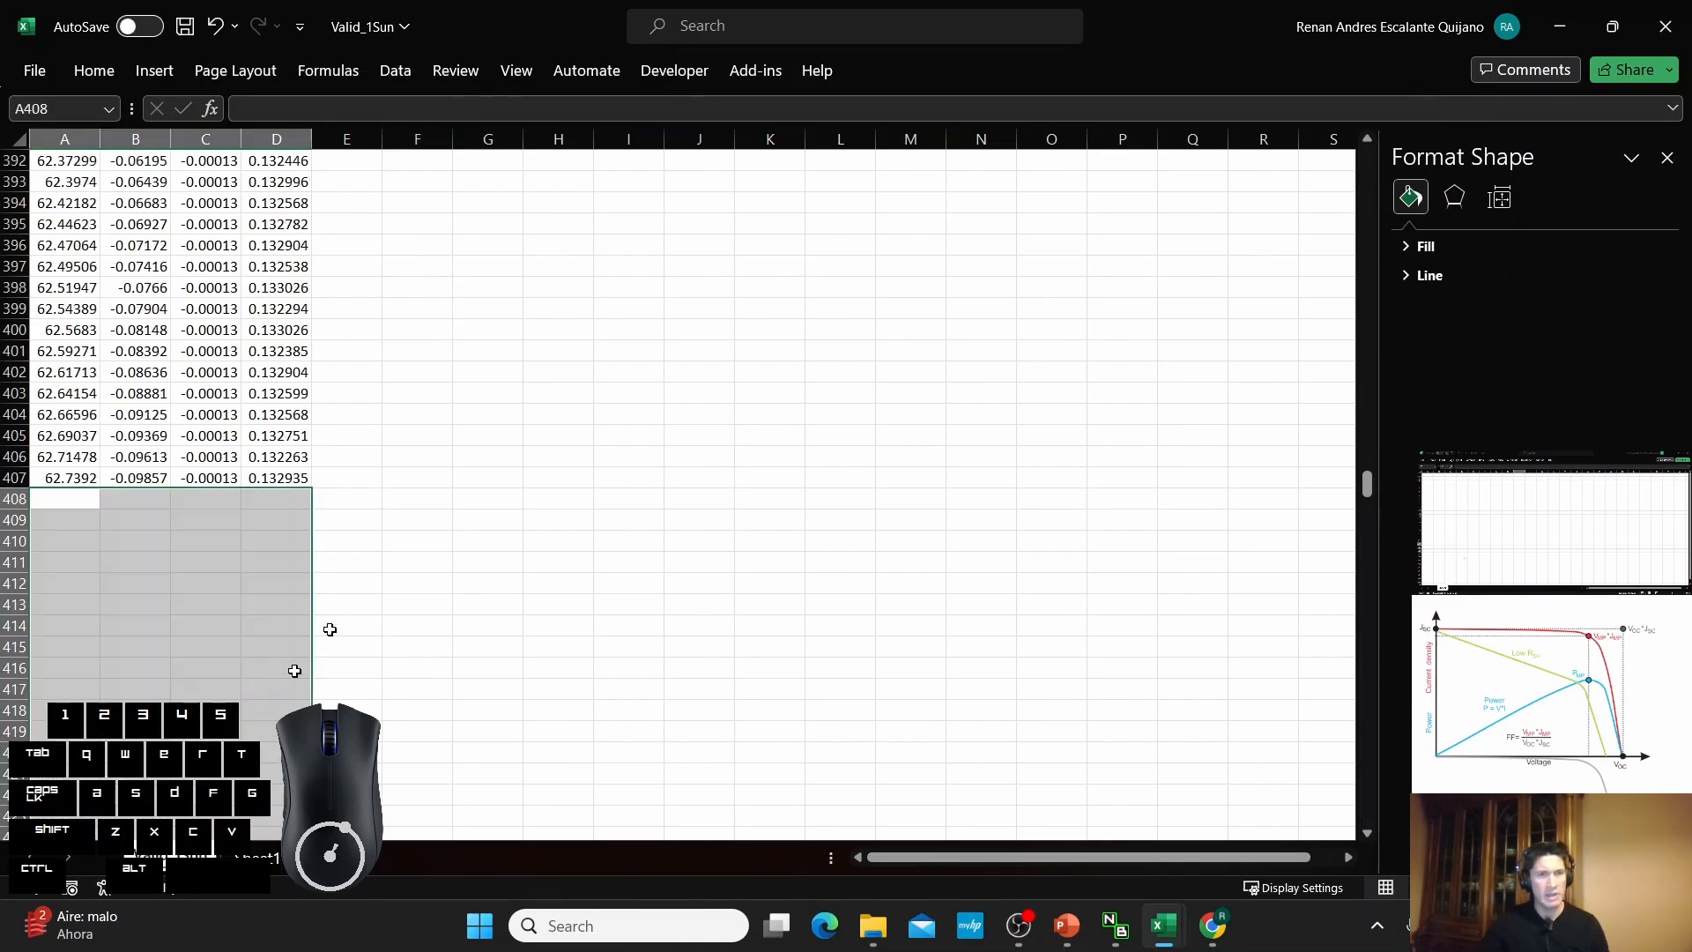
click(410, 287)
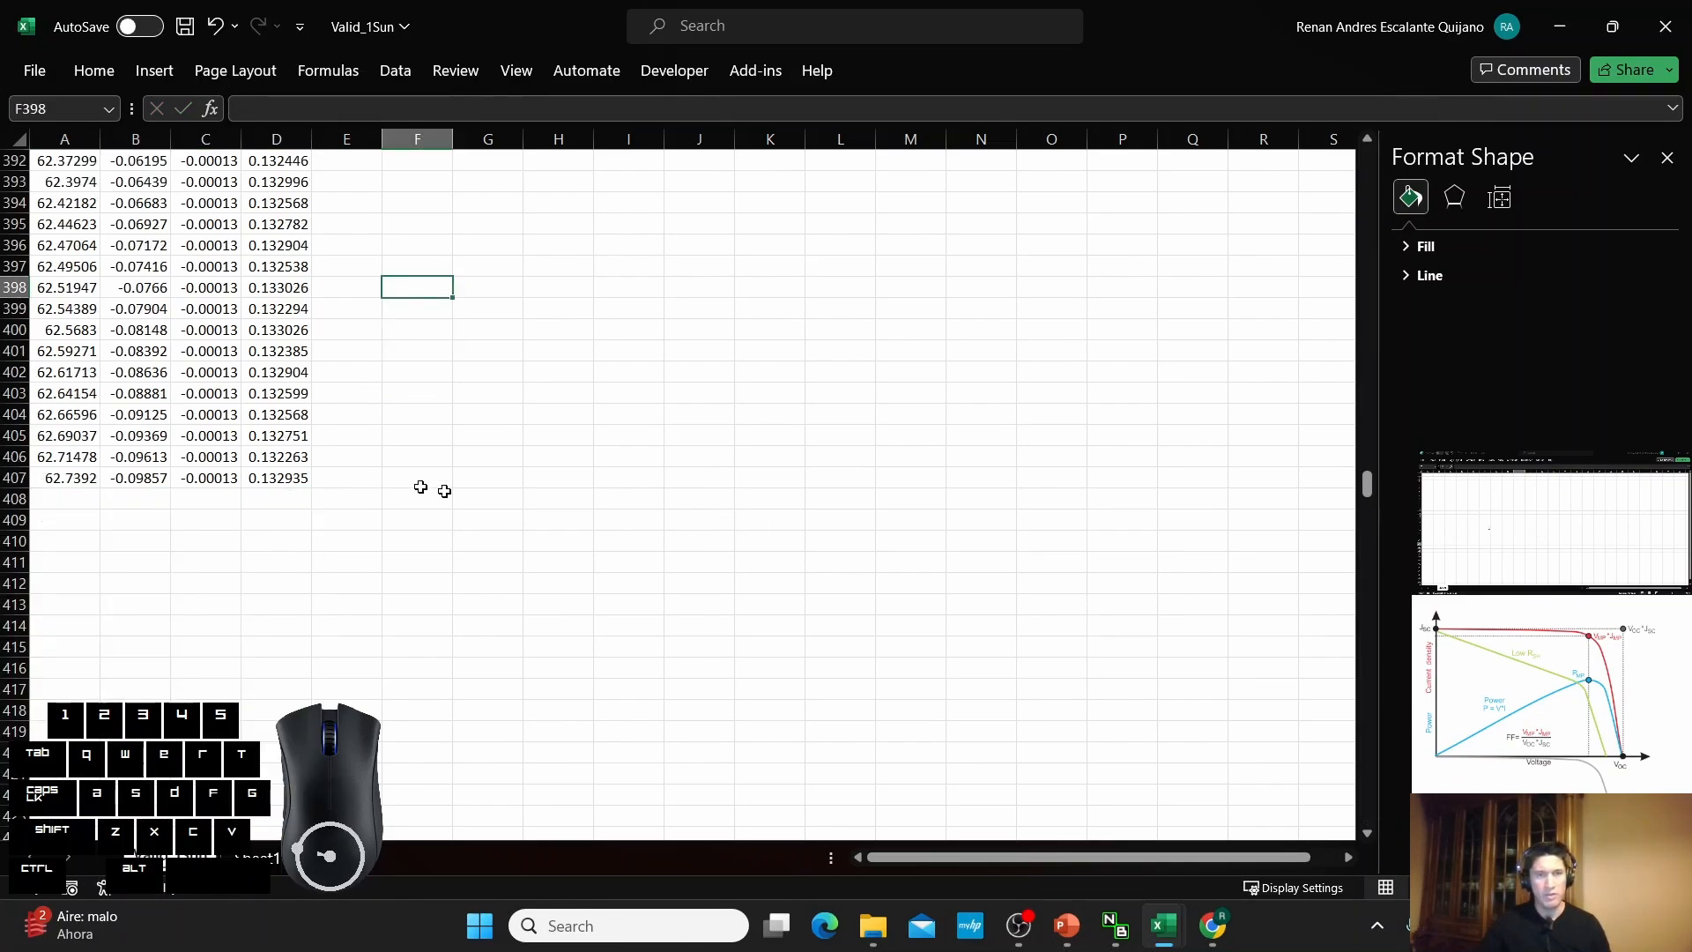
click(281, 478)
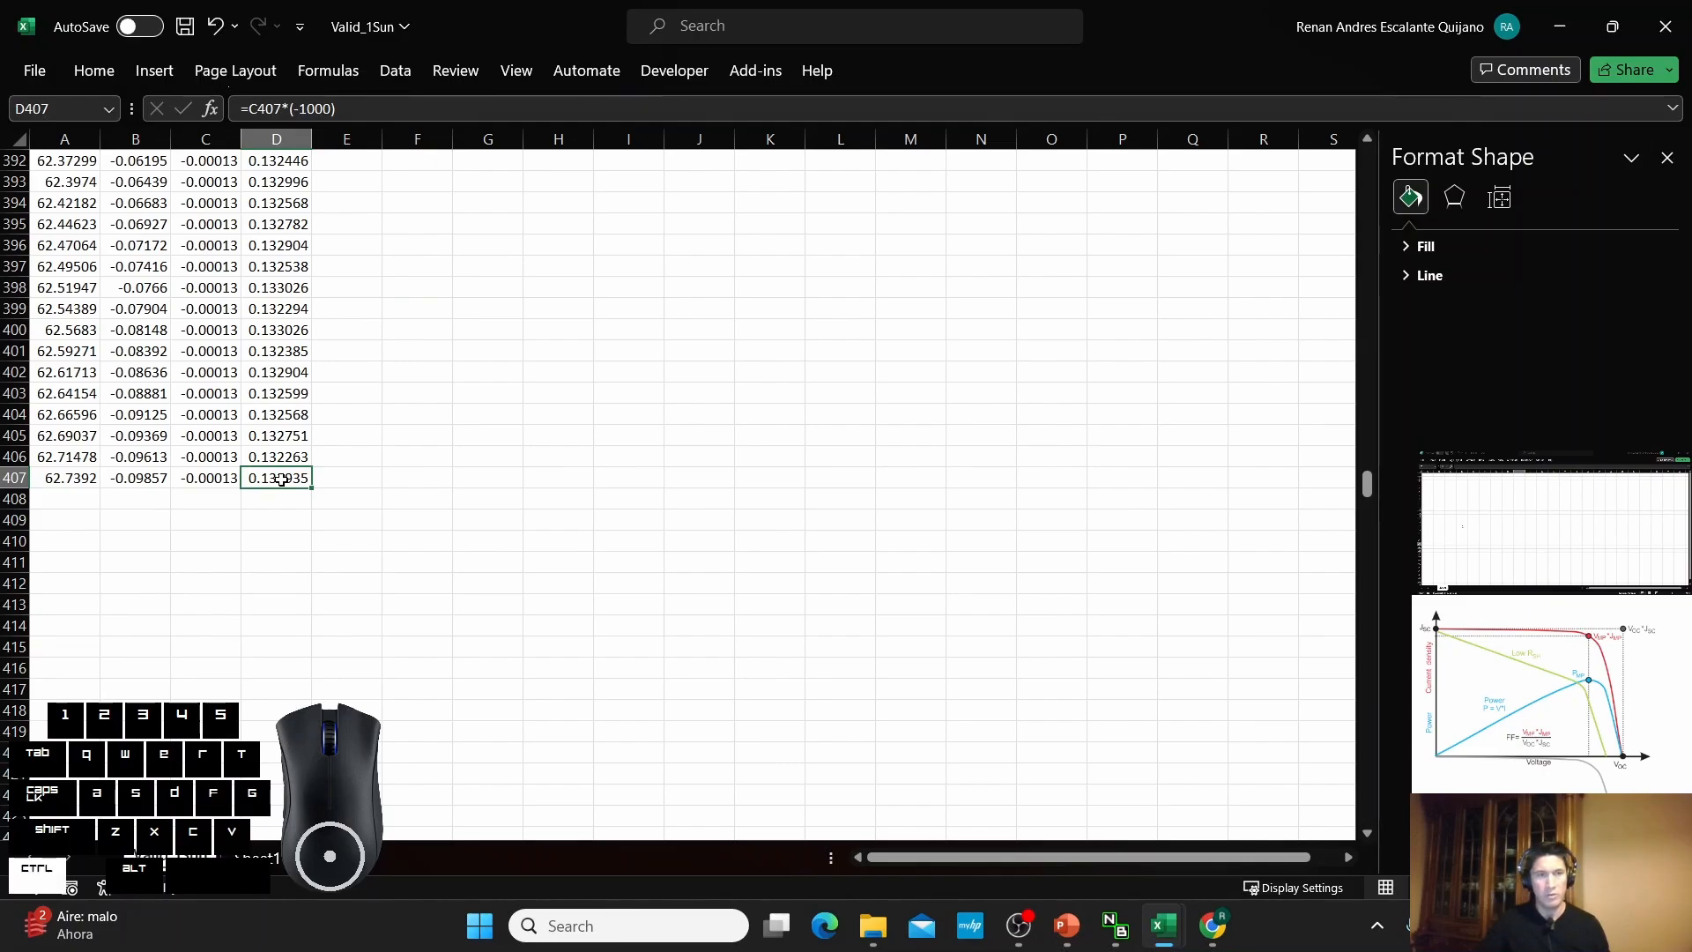
key(ctrl+Up)
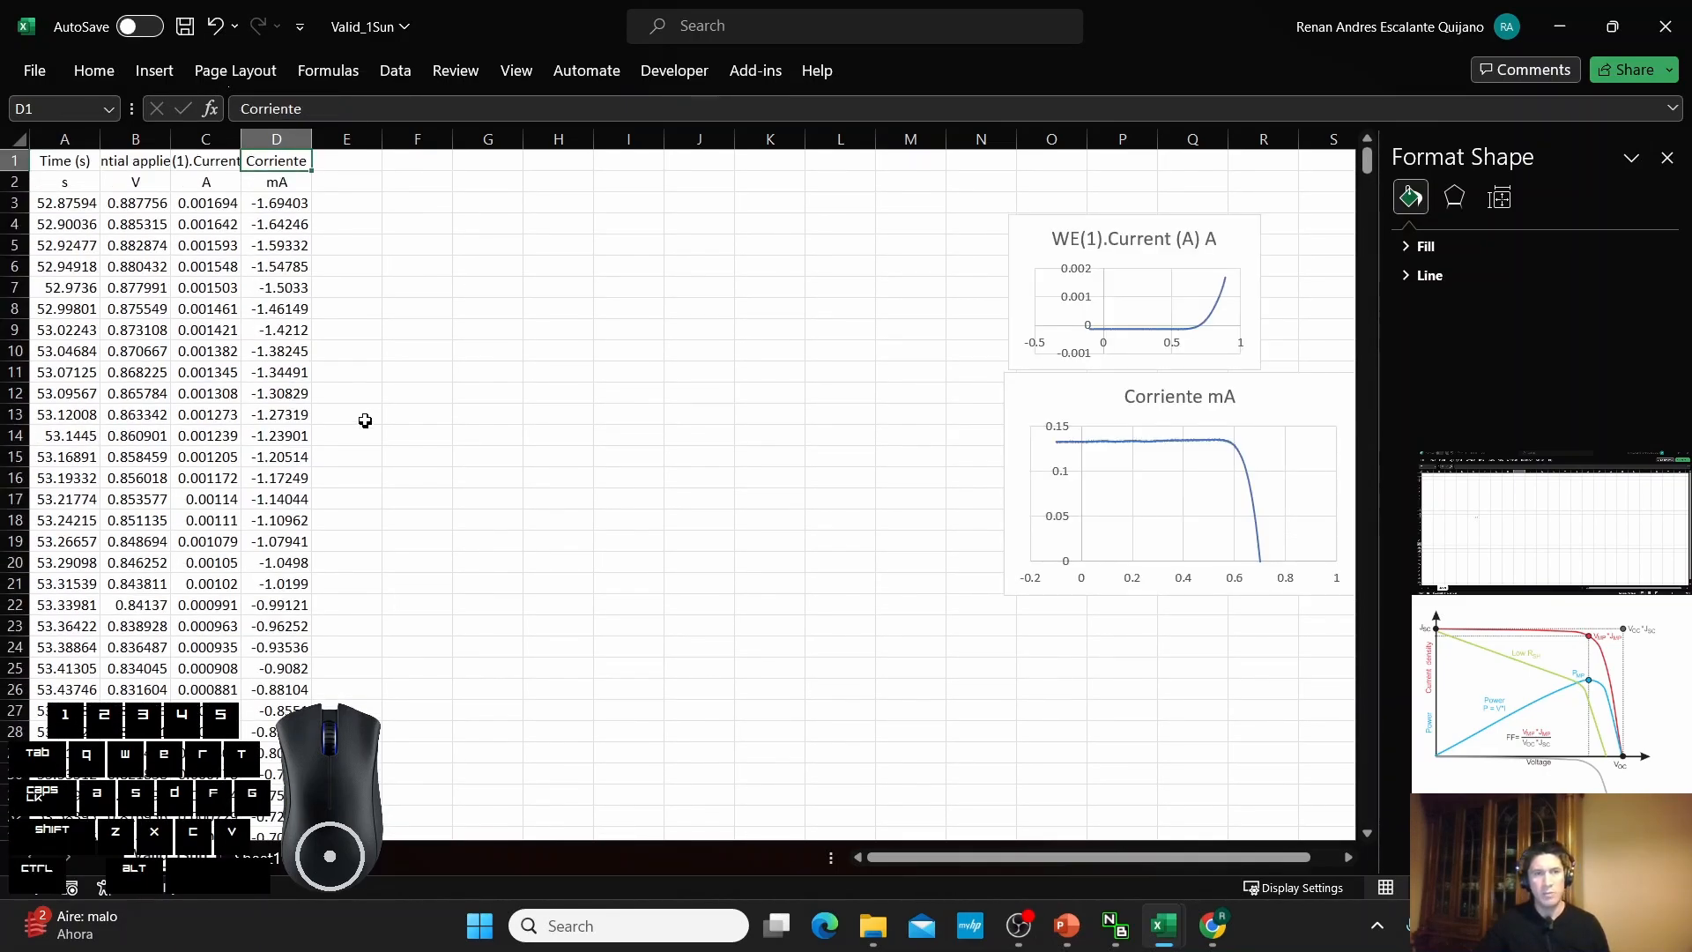
click(404, 307)
text(Reversa)
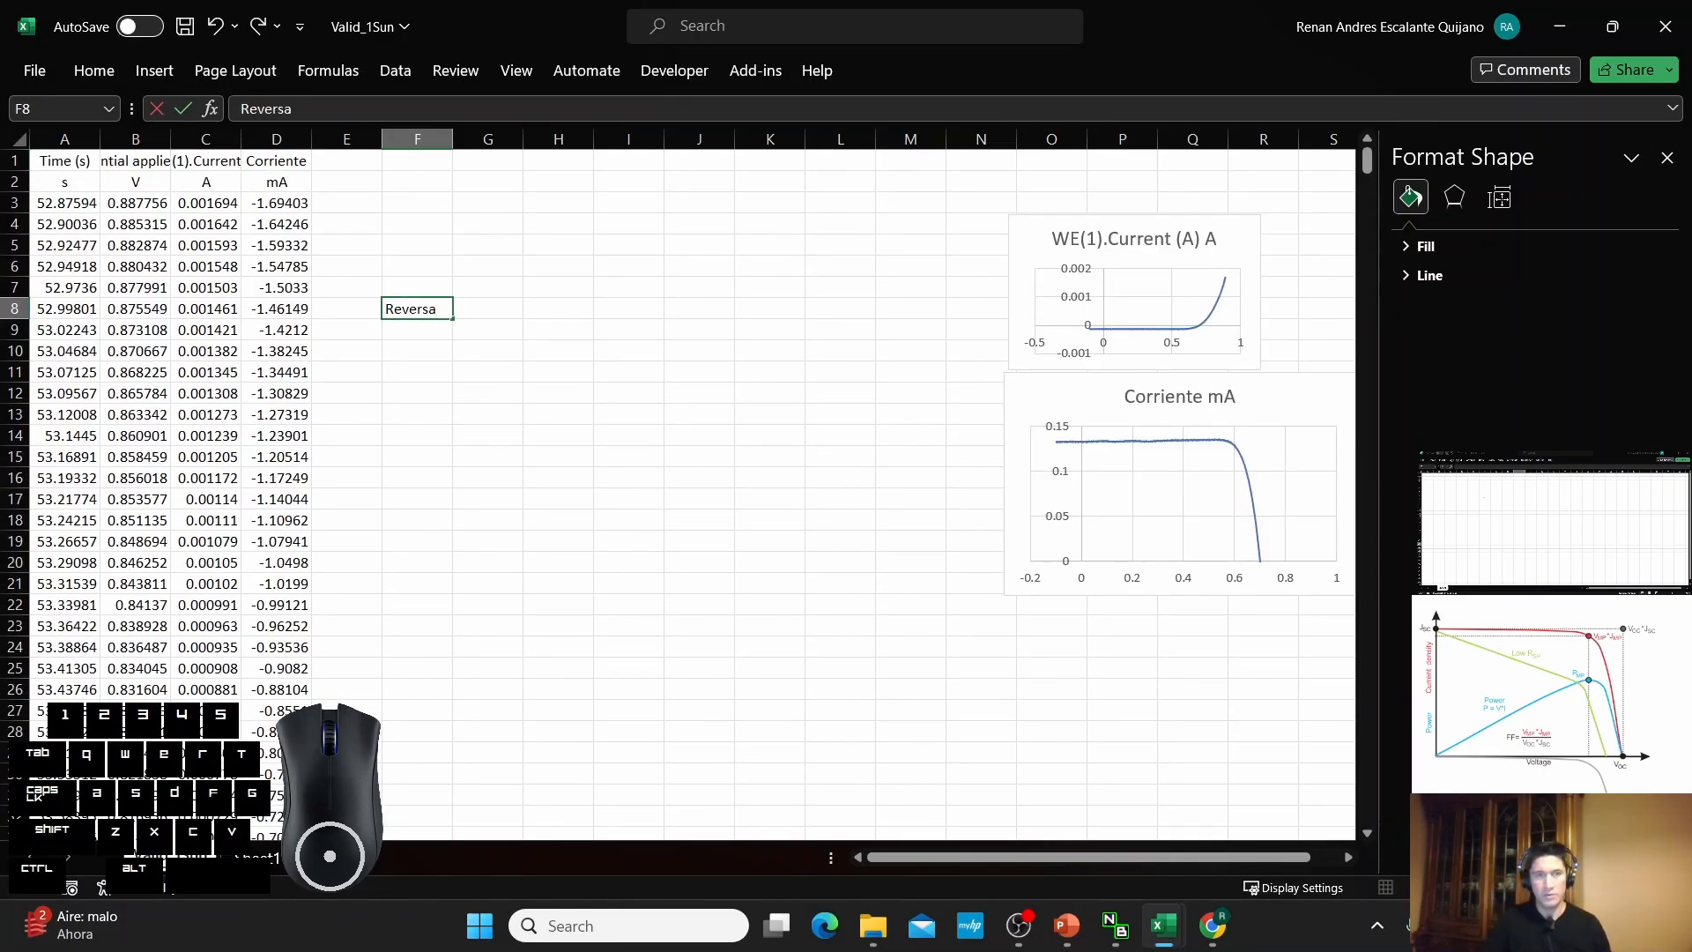
key(Return)
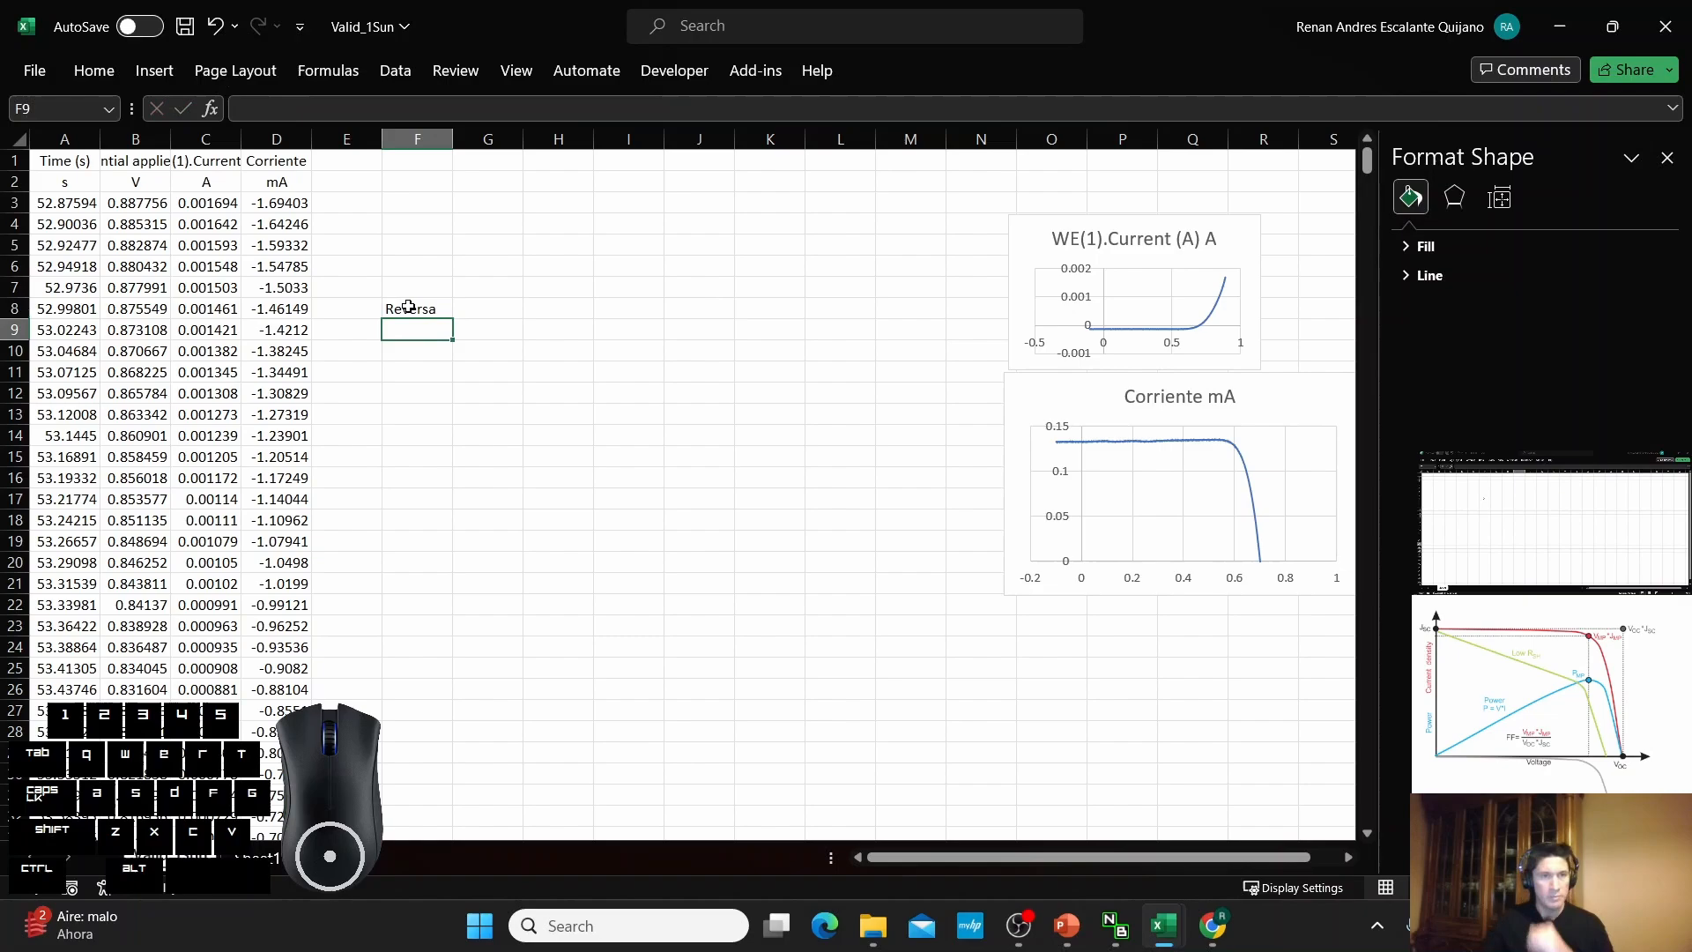
click(442, 409)
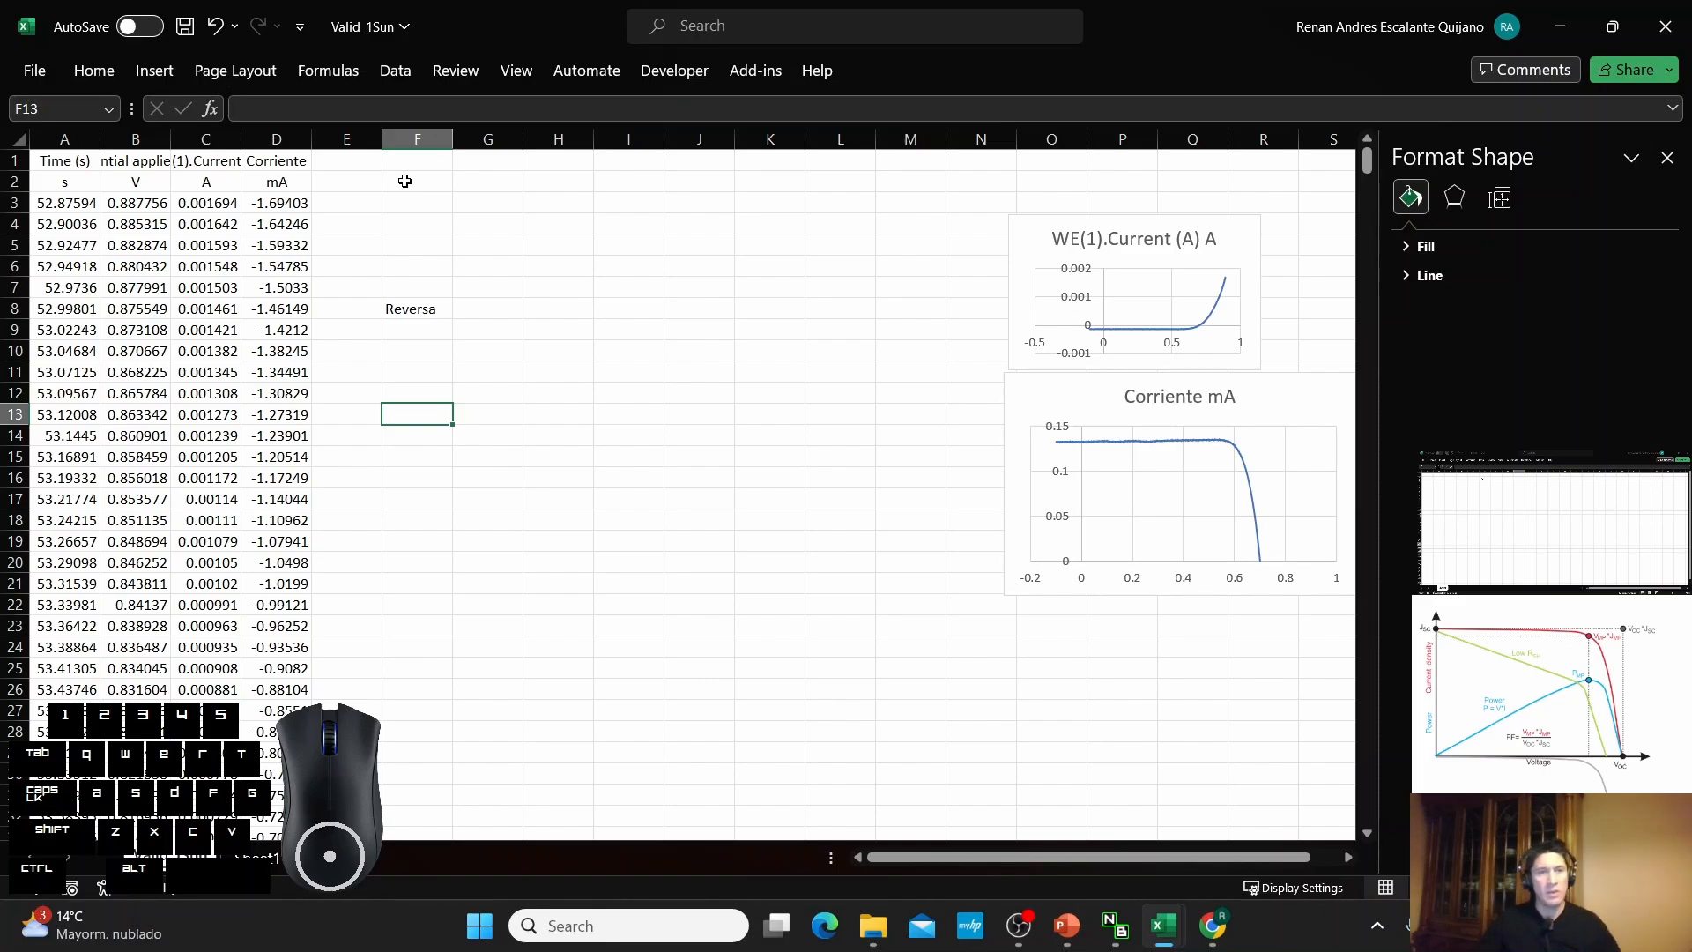
Enter the column header "Área" in cell F1 of the original data sheet.
click(425, 160)
text(Area)
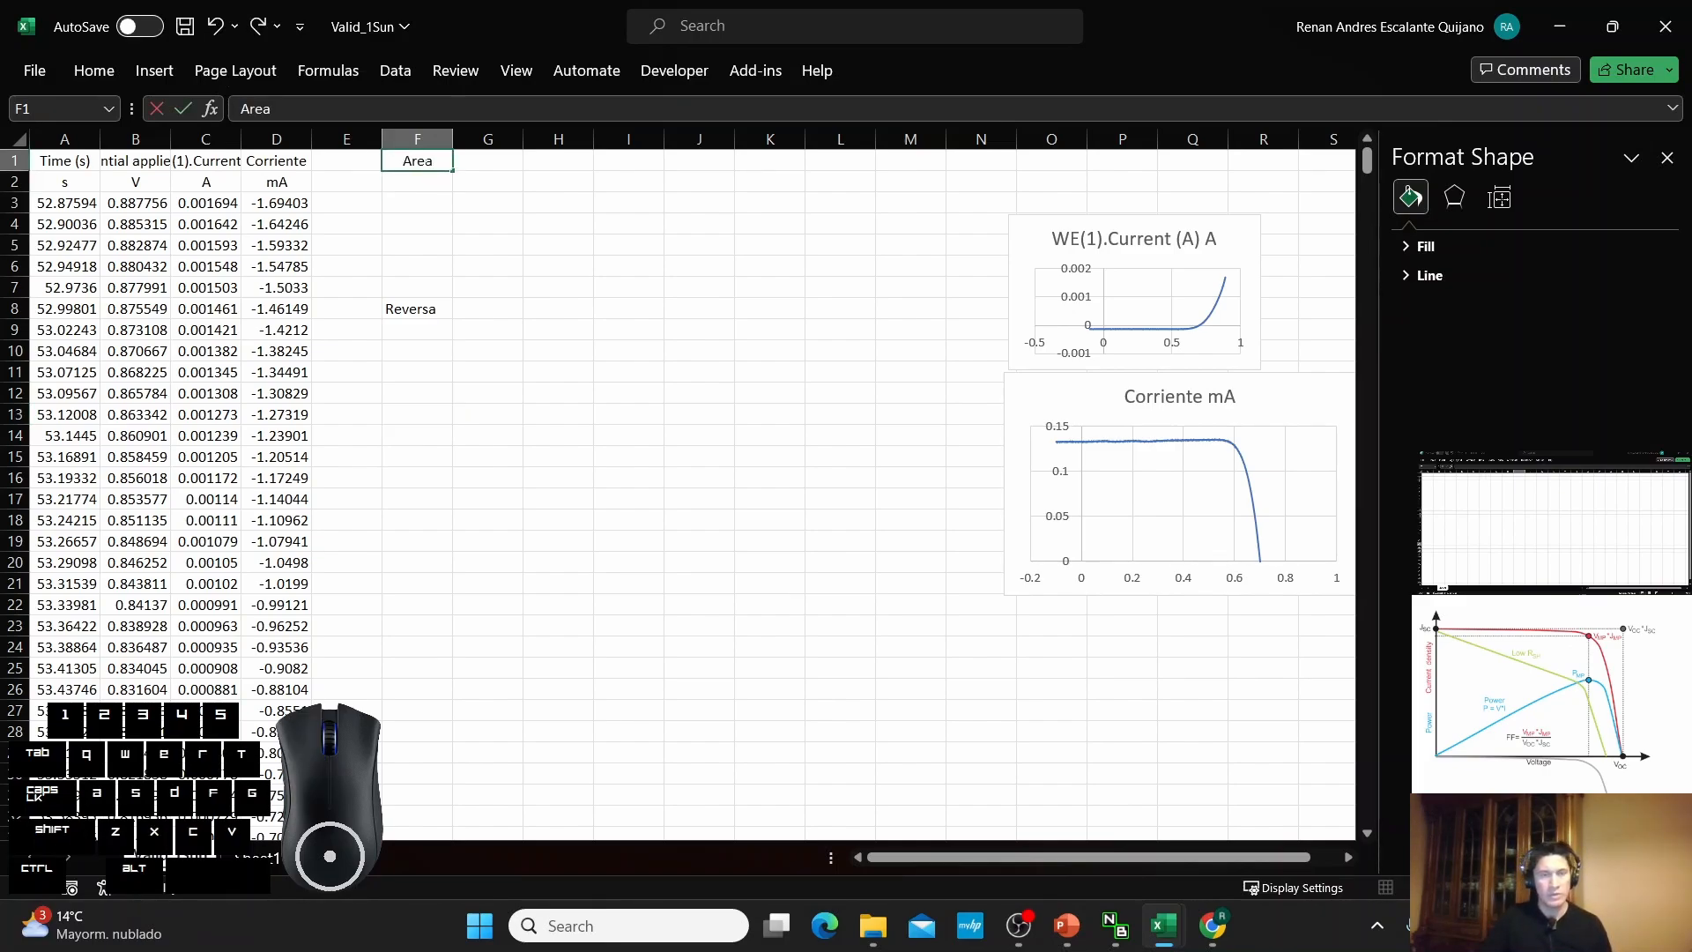
key(BackSpace)
key(BackSpace)
text(Área)
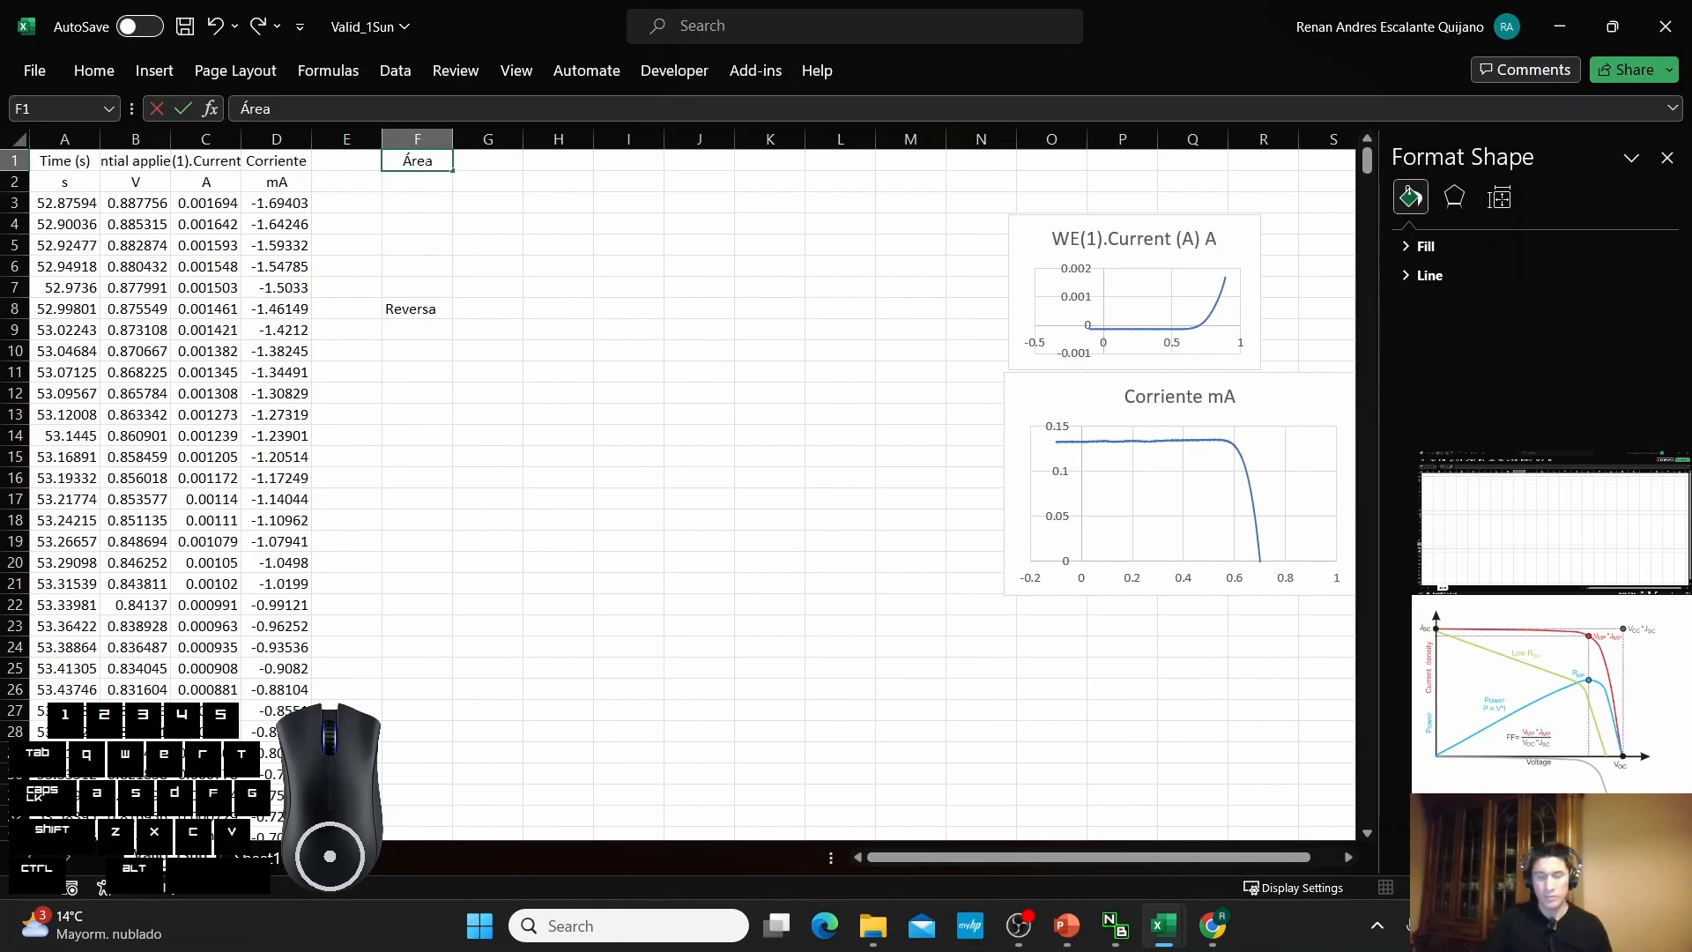
key(Return)
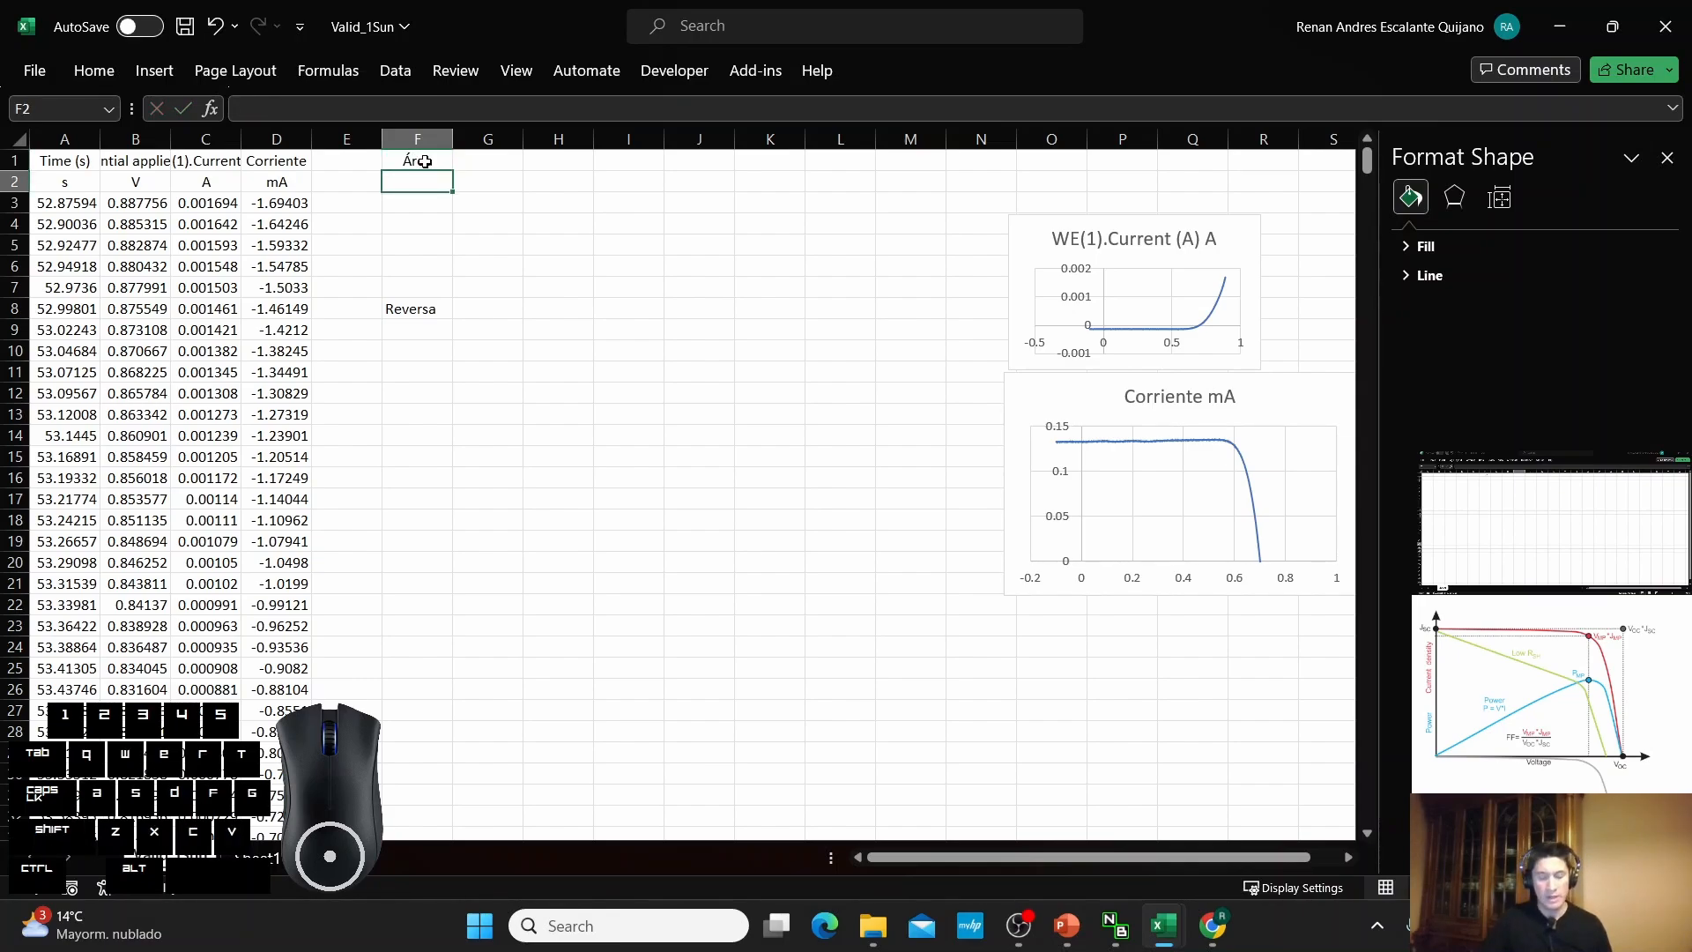
Enter the unit cm2 in cell F2 and format its 2 as superscript.
text(cm)
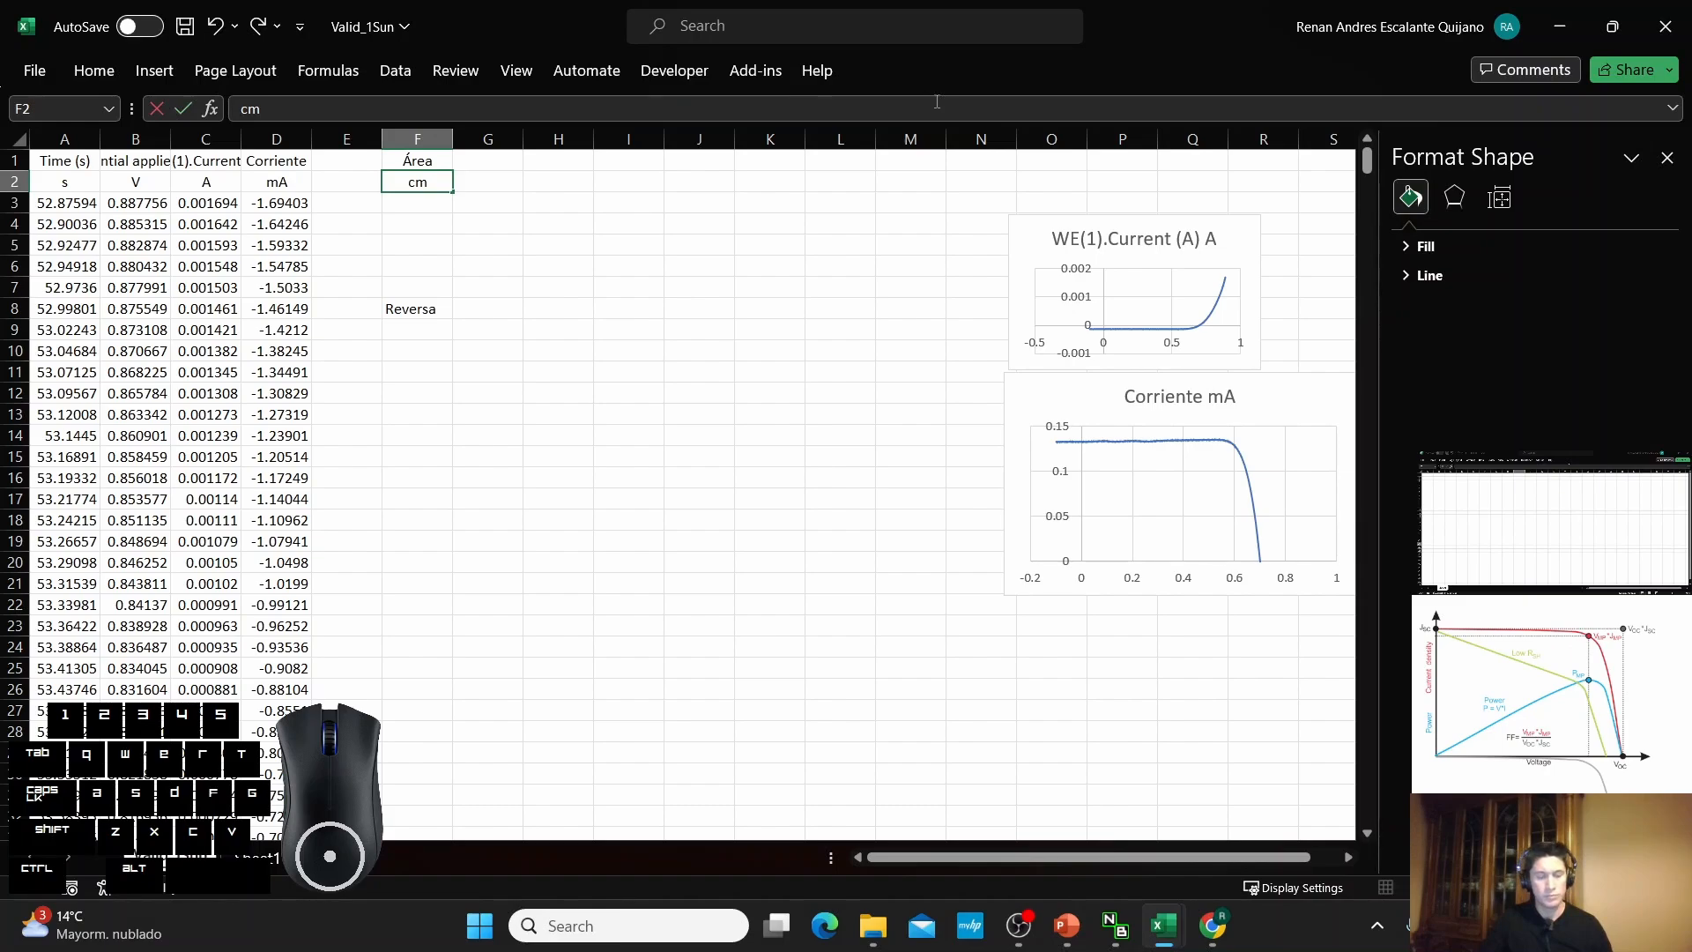
text(2)
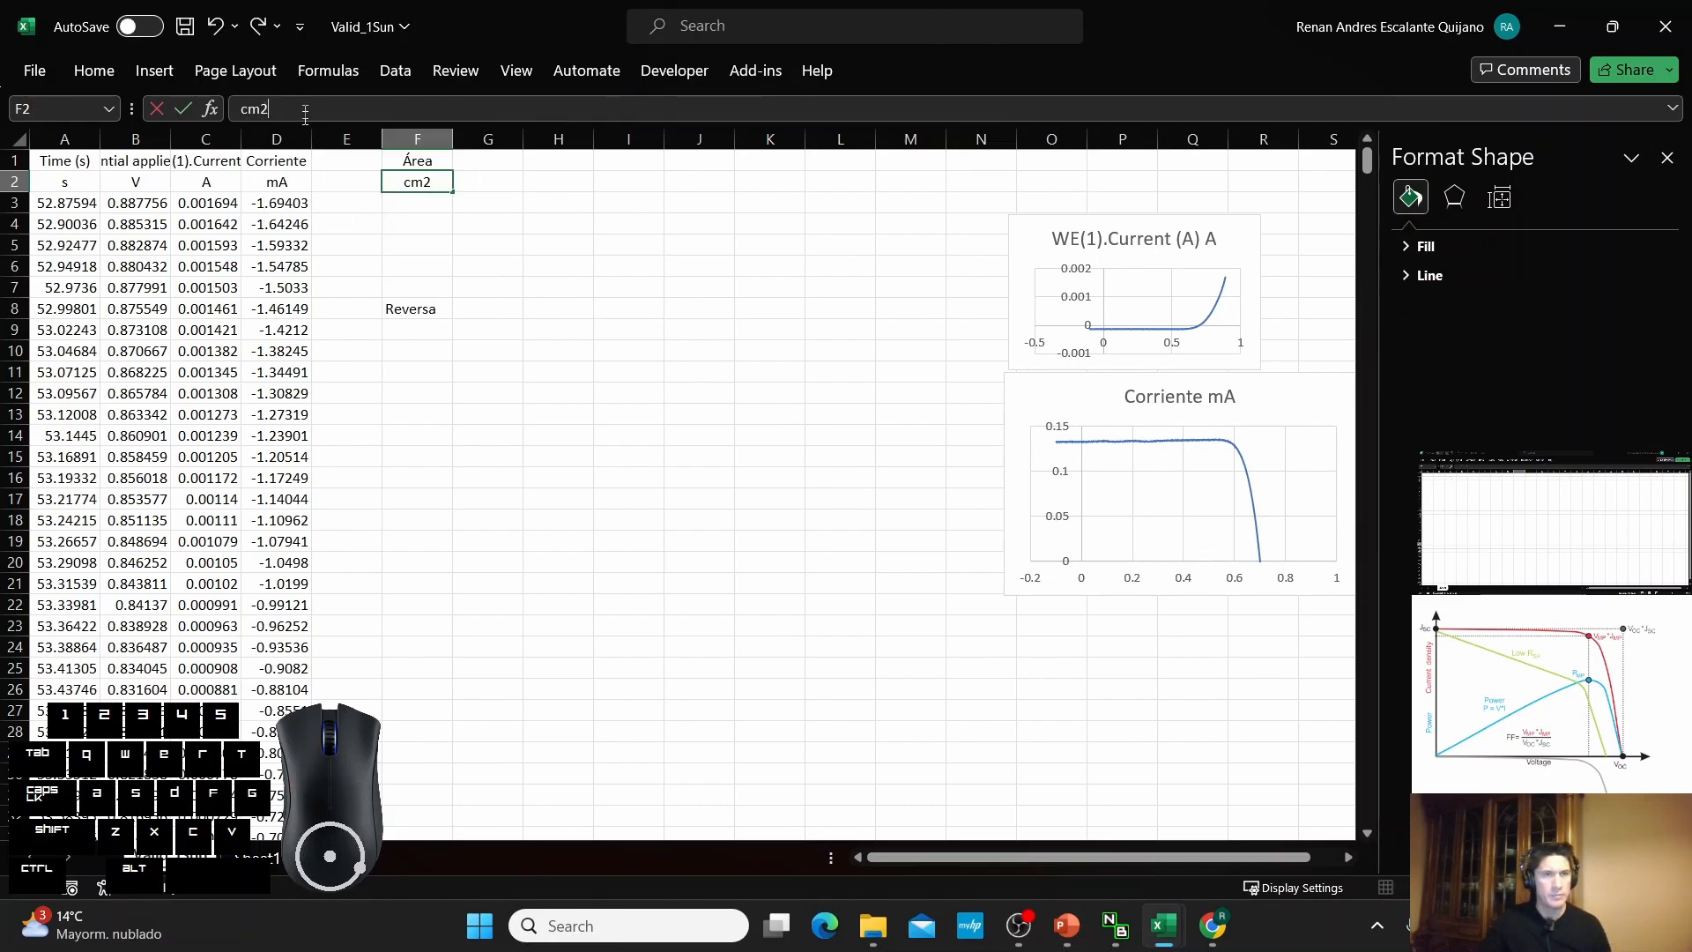
key(shift+Left)
click(117, 71)
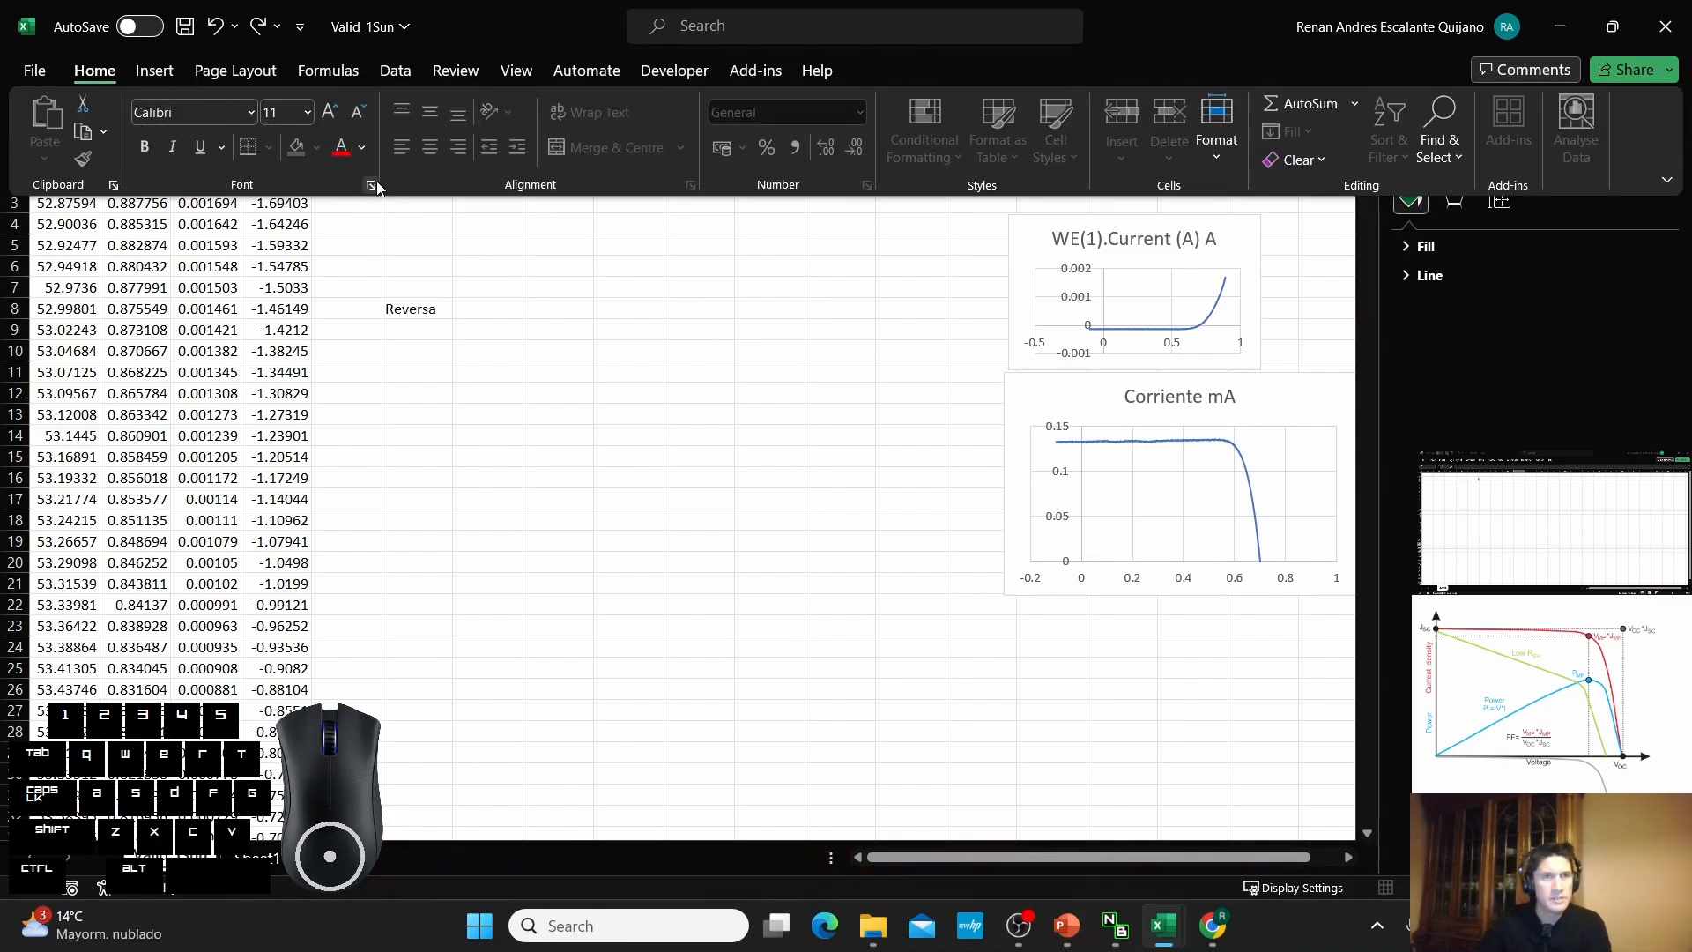
click(377, 185)
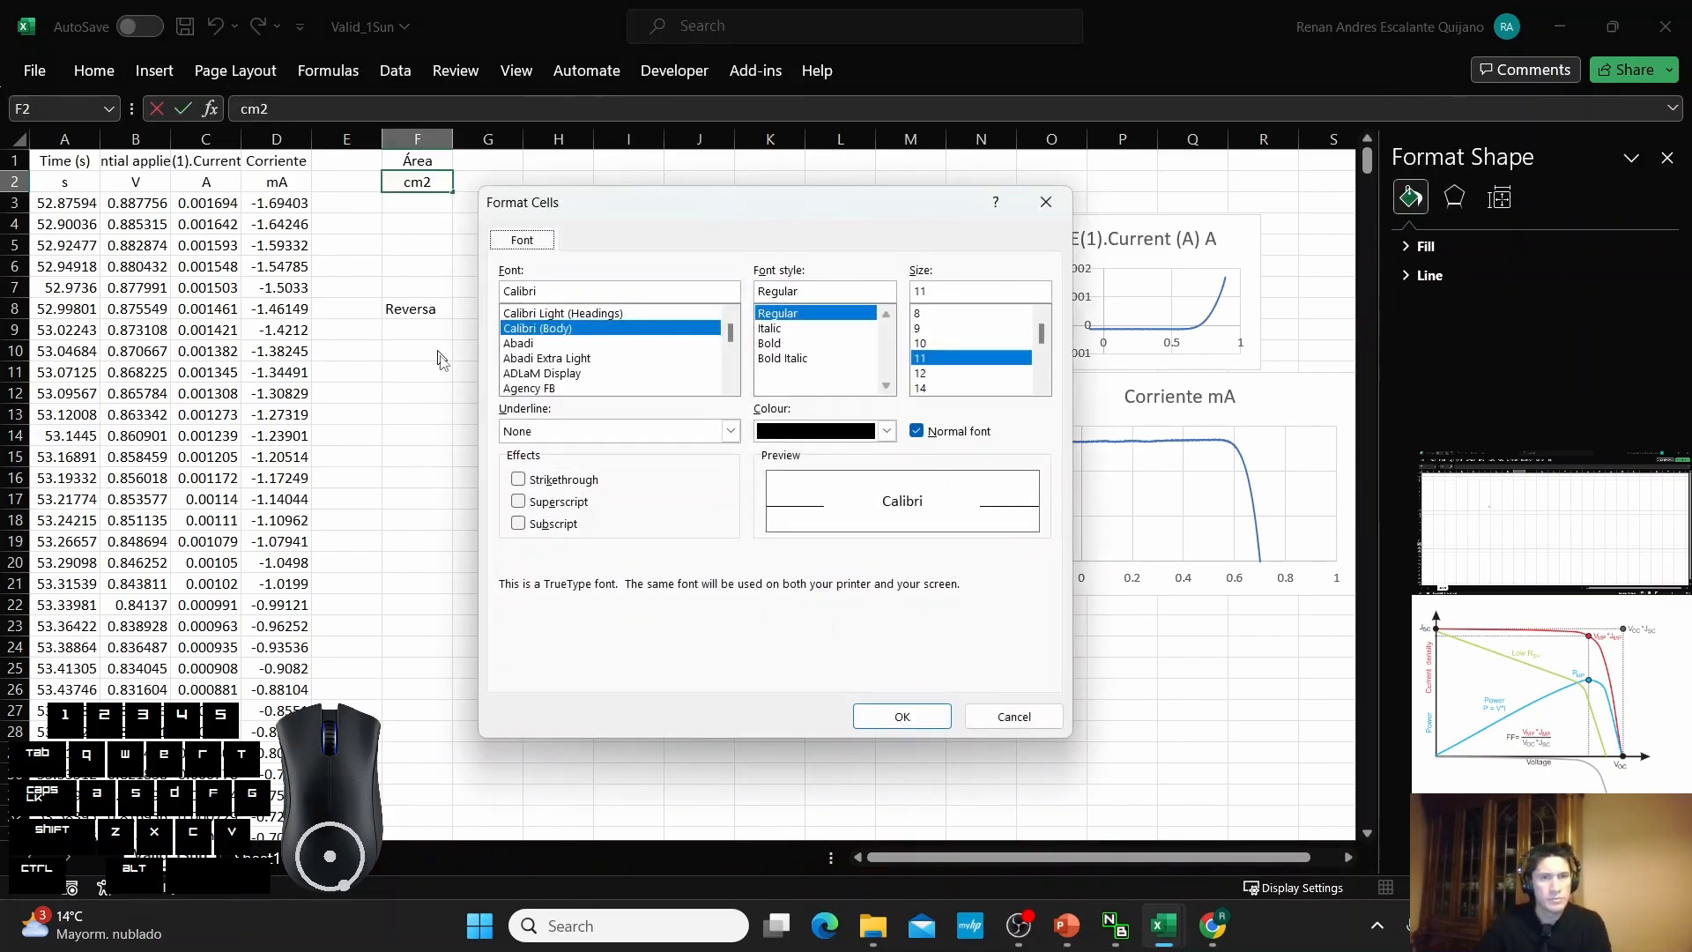
click(518, 501)
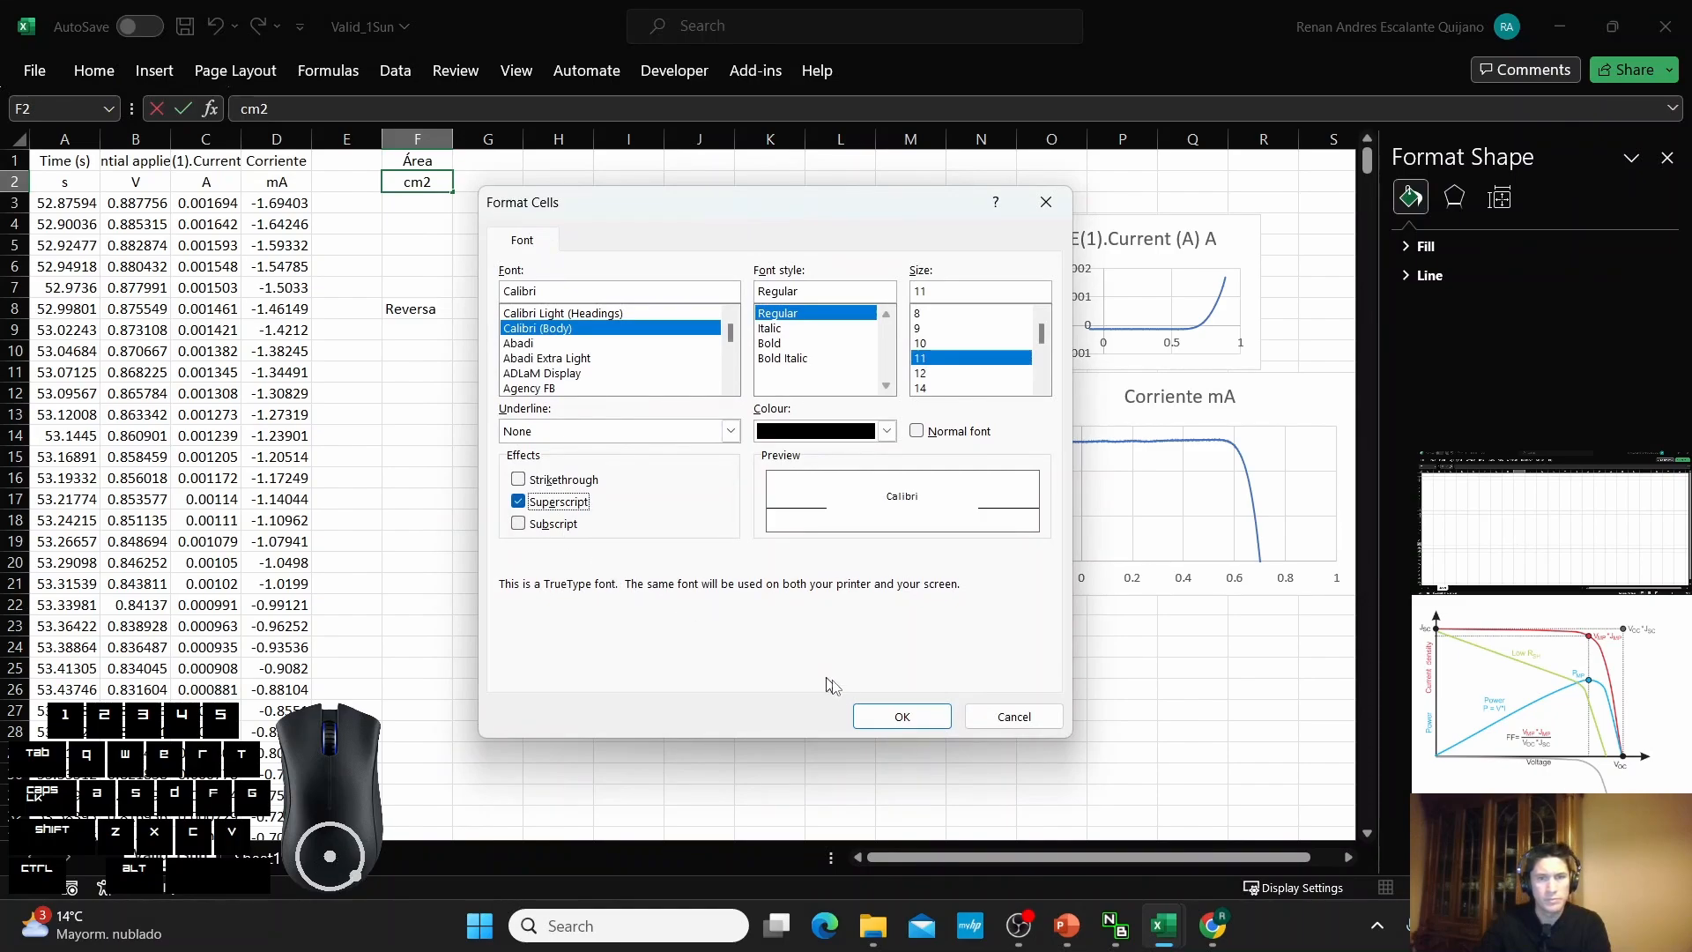
click(901, 716)
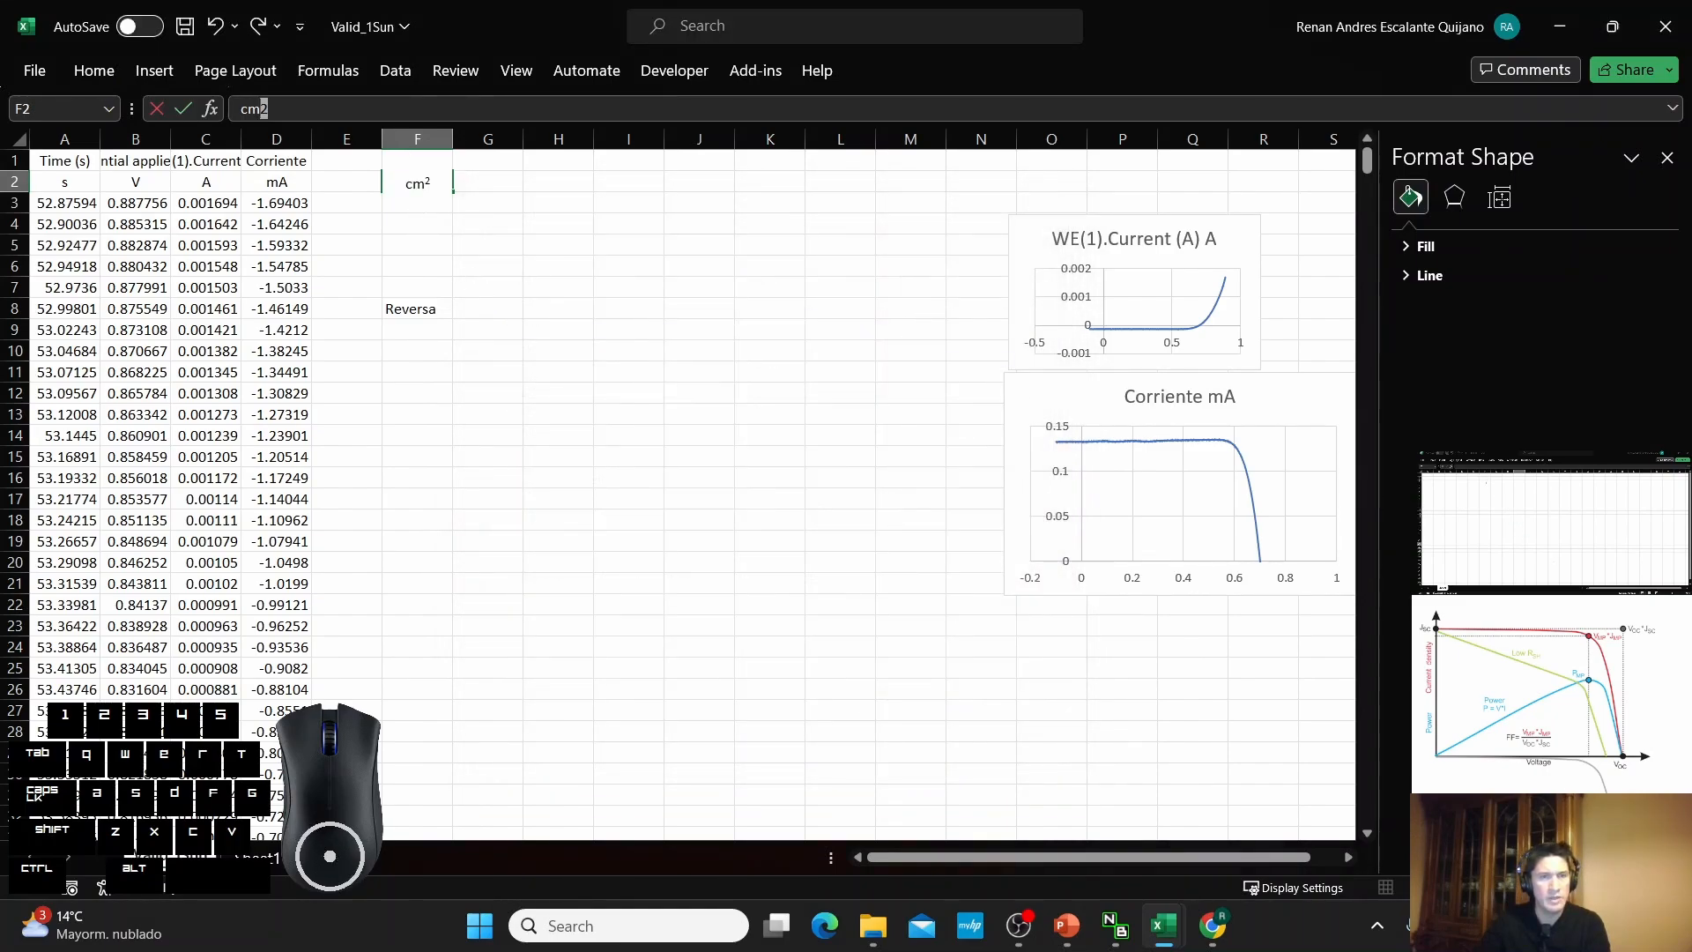
Enter the cell area value 0.16 in F3, below the cm² unit.
click(422, 218)
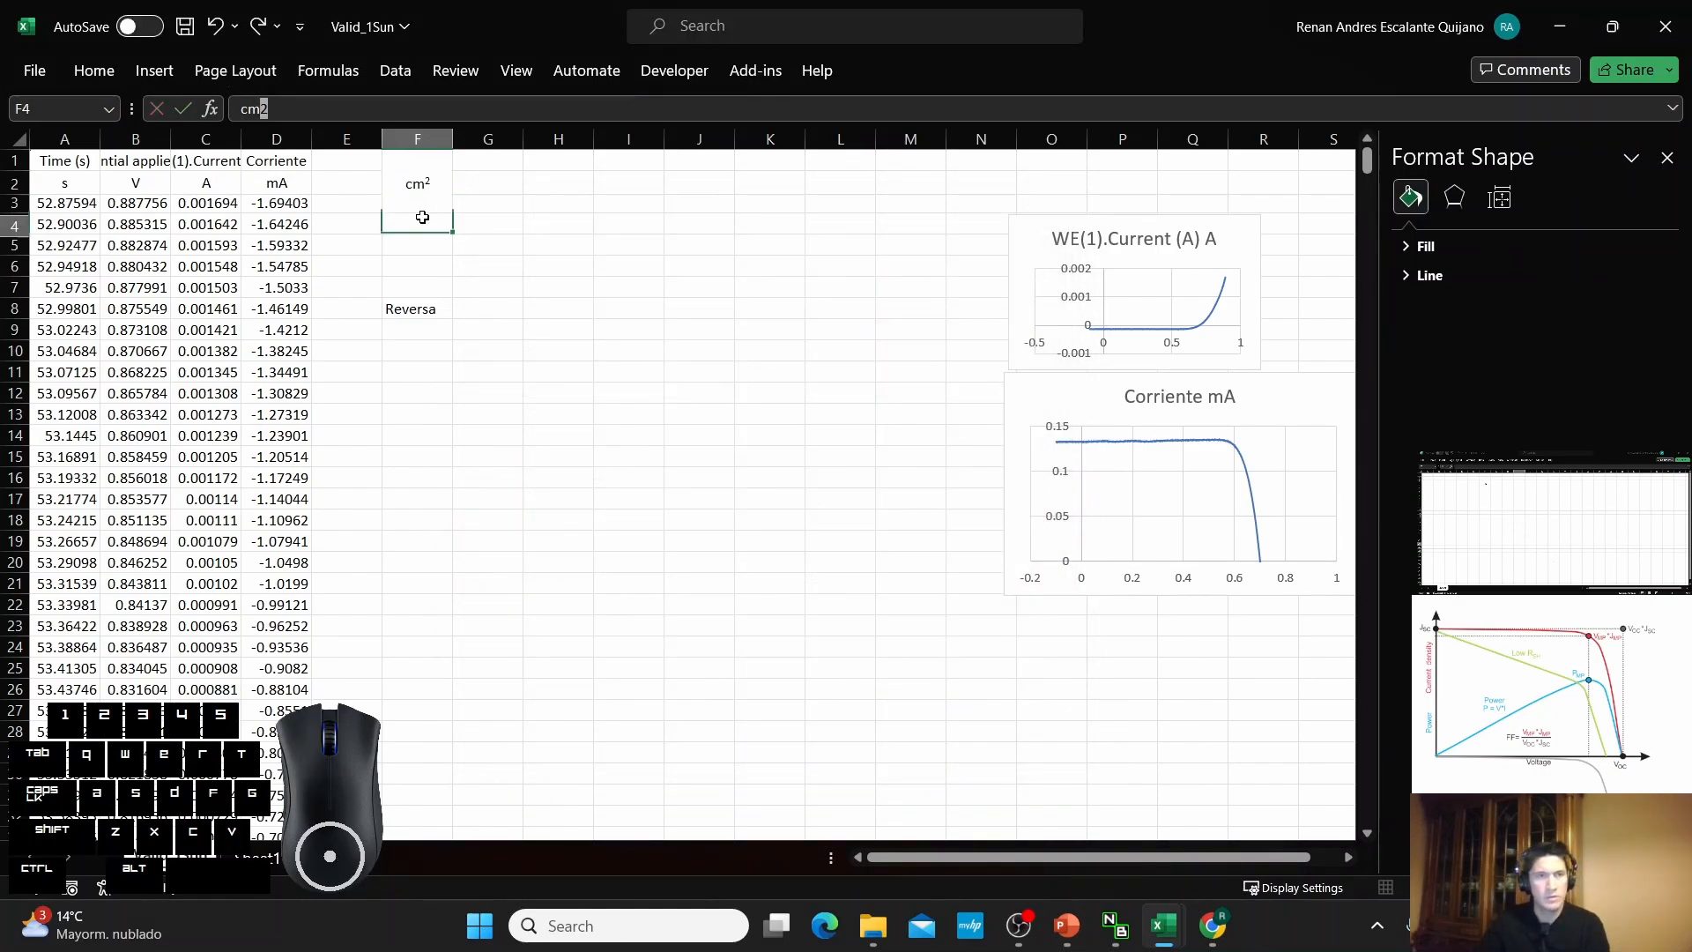
click(423, 204)
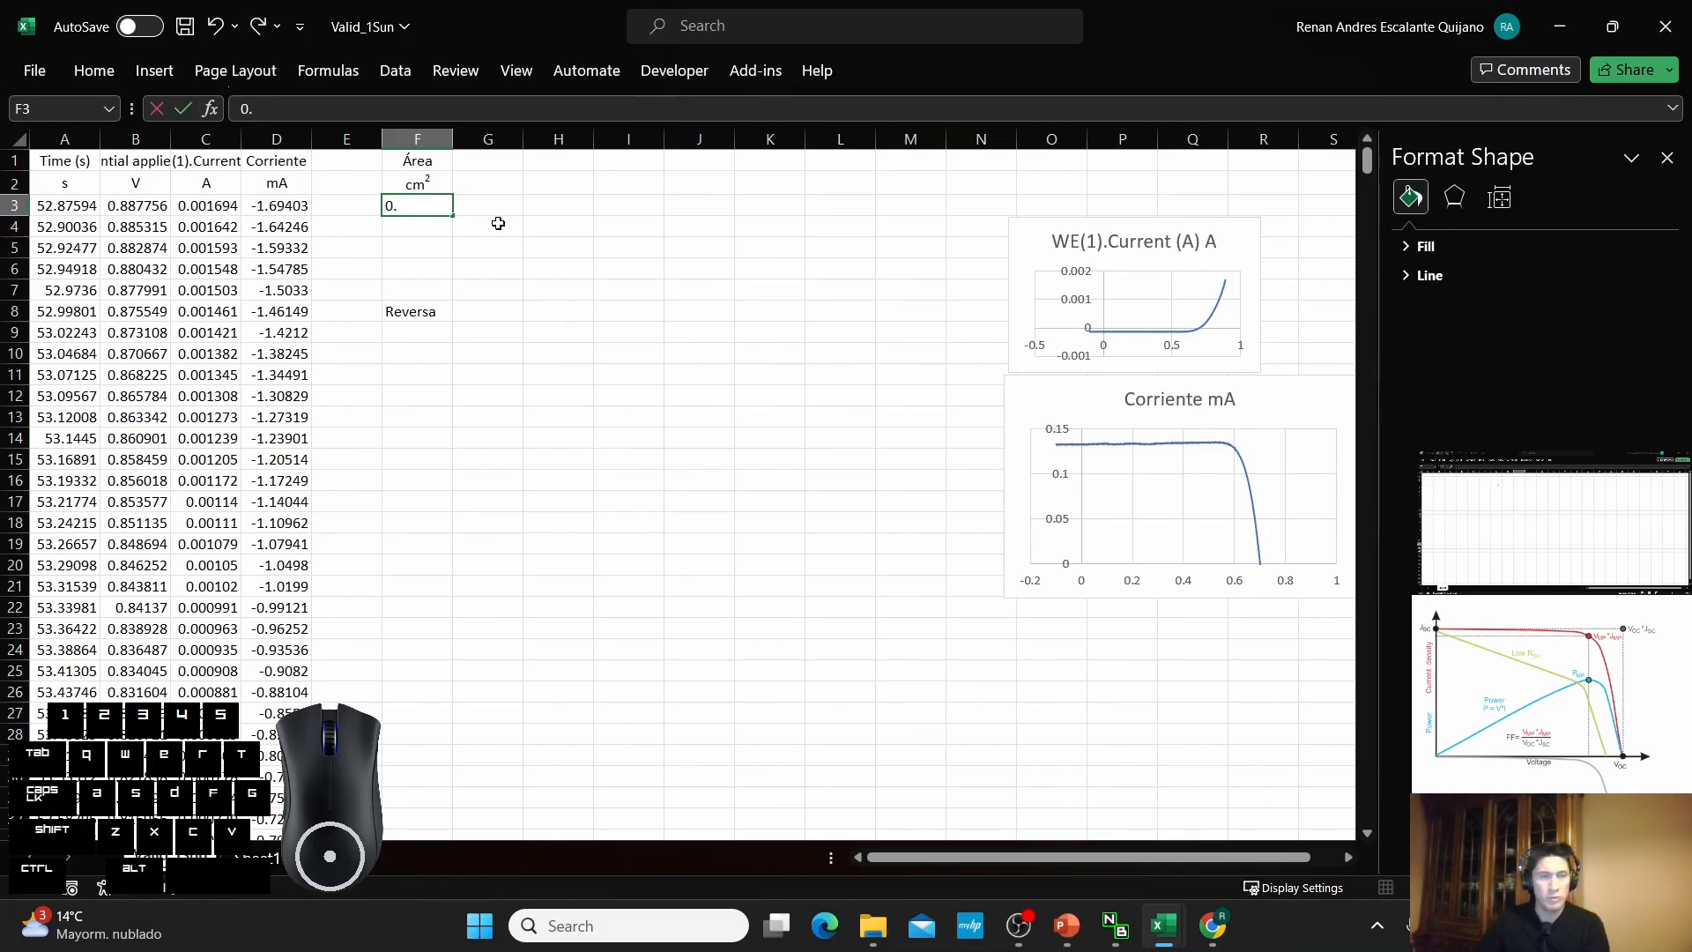
key(Return)
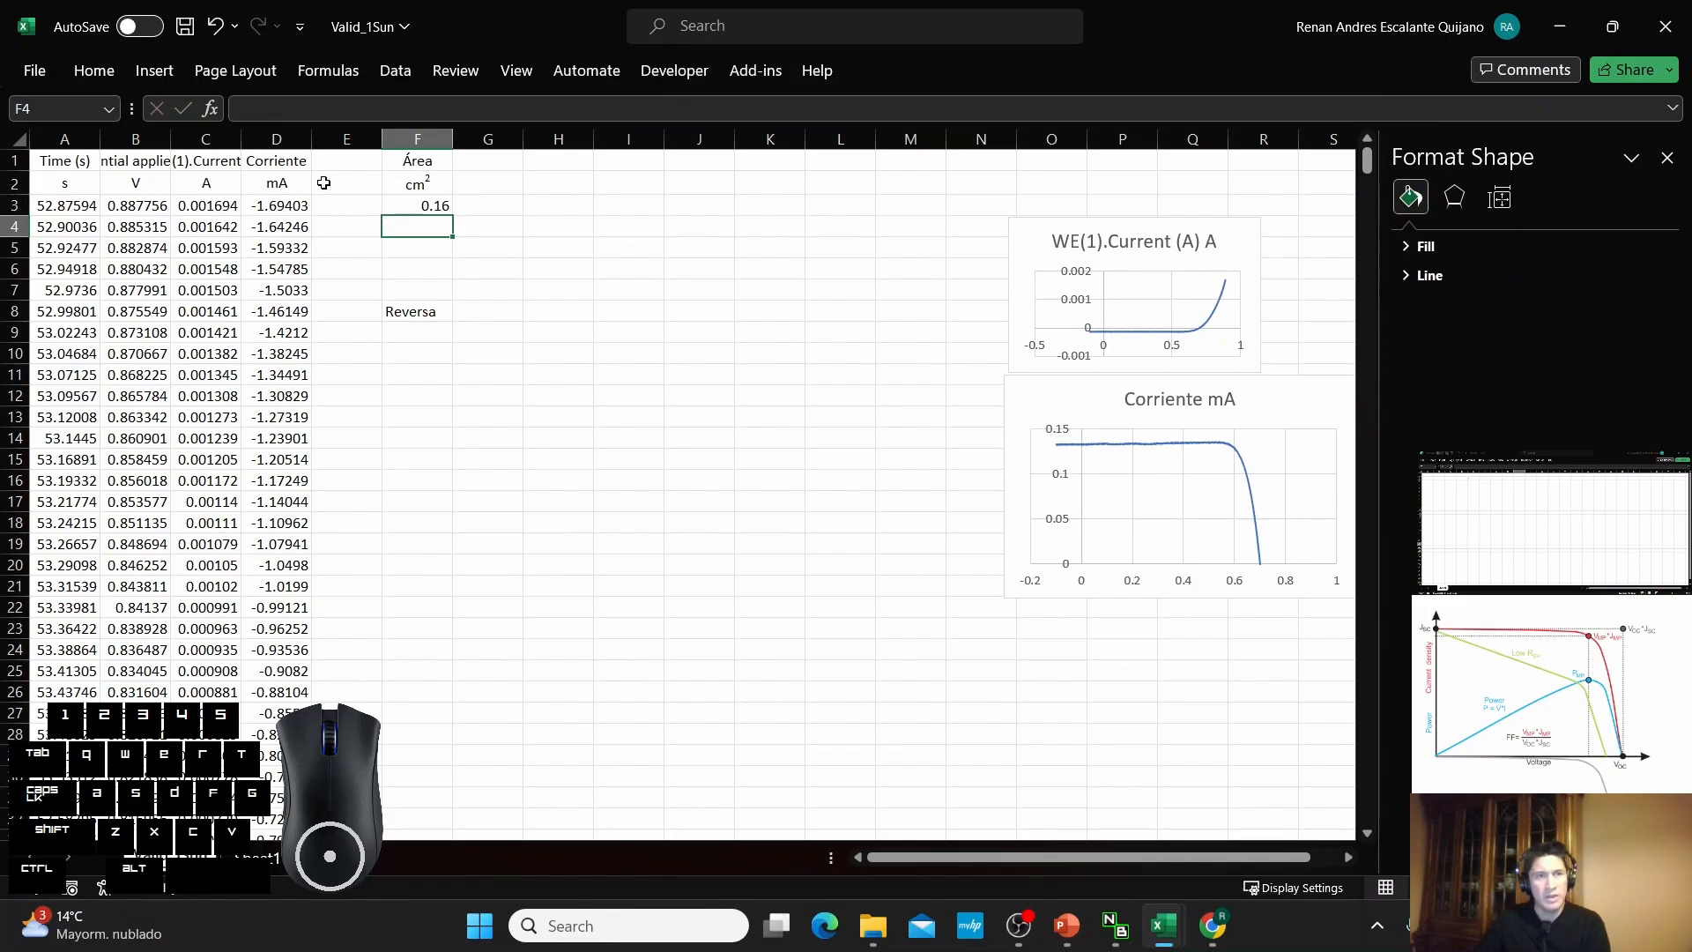
Enter the column header "Densidad de corriente" in cell E1.
click(342, 162)
text(Densidad d)
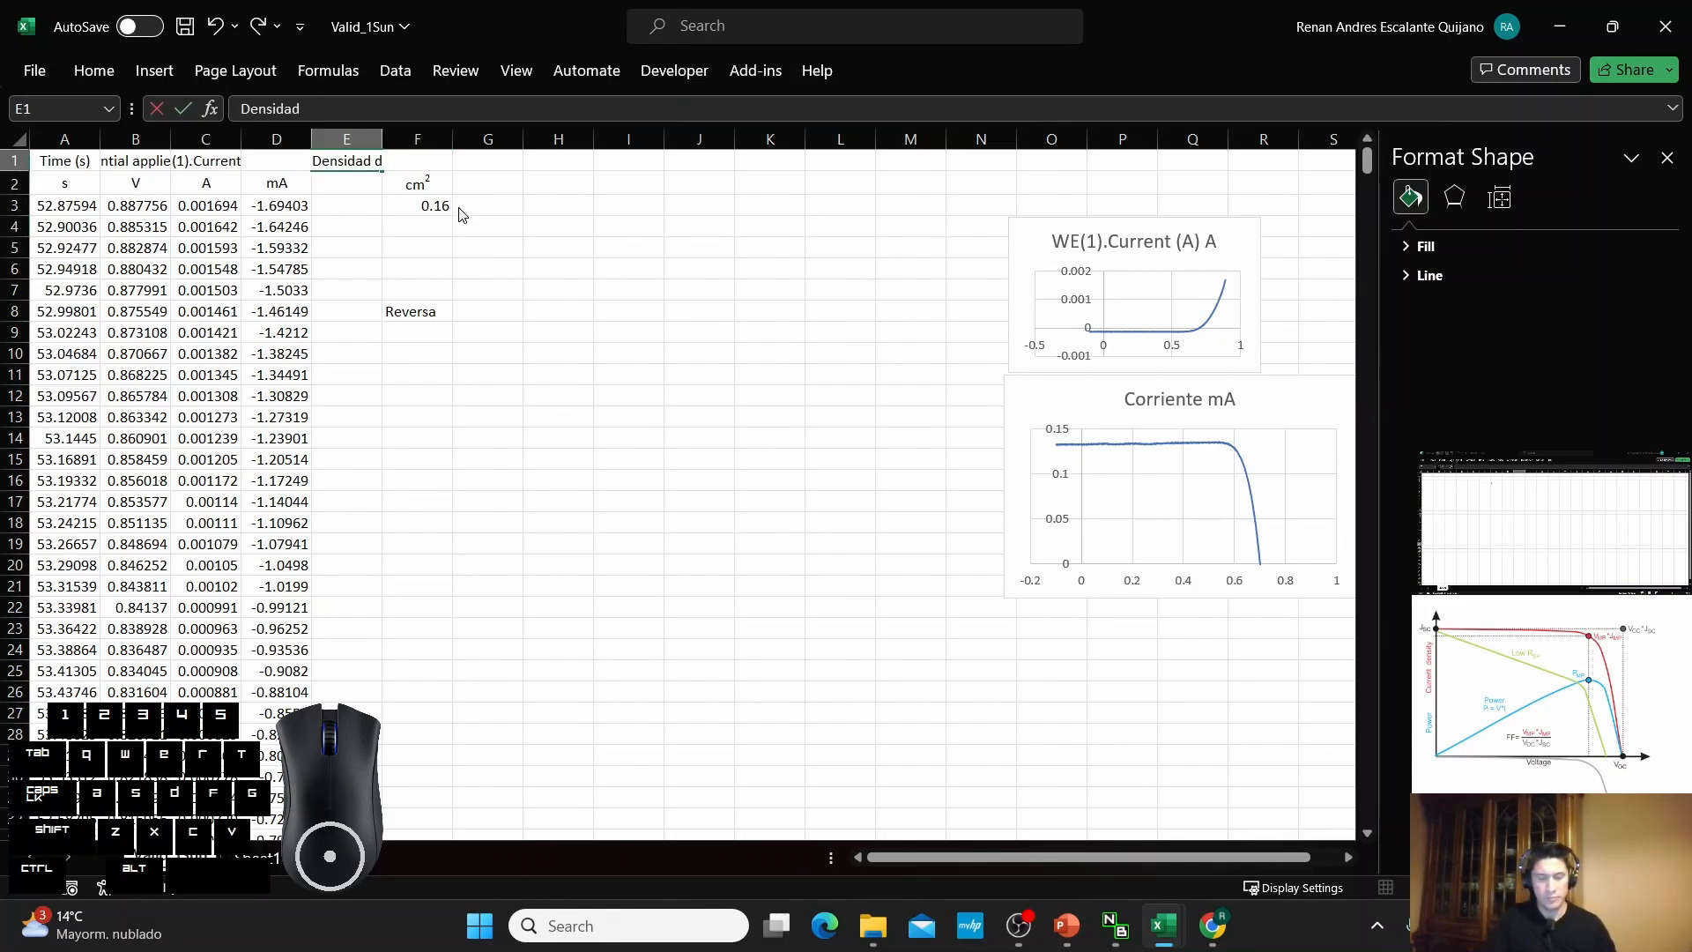
text(e corriente)
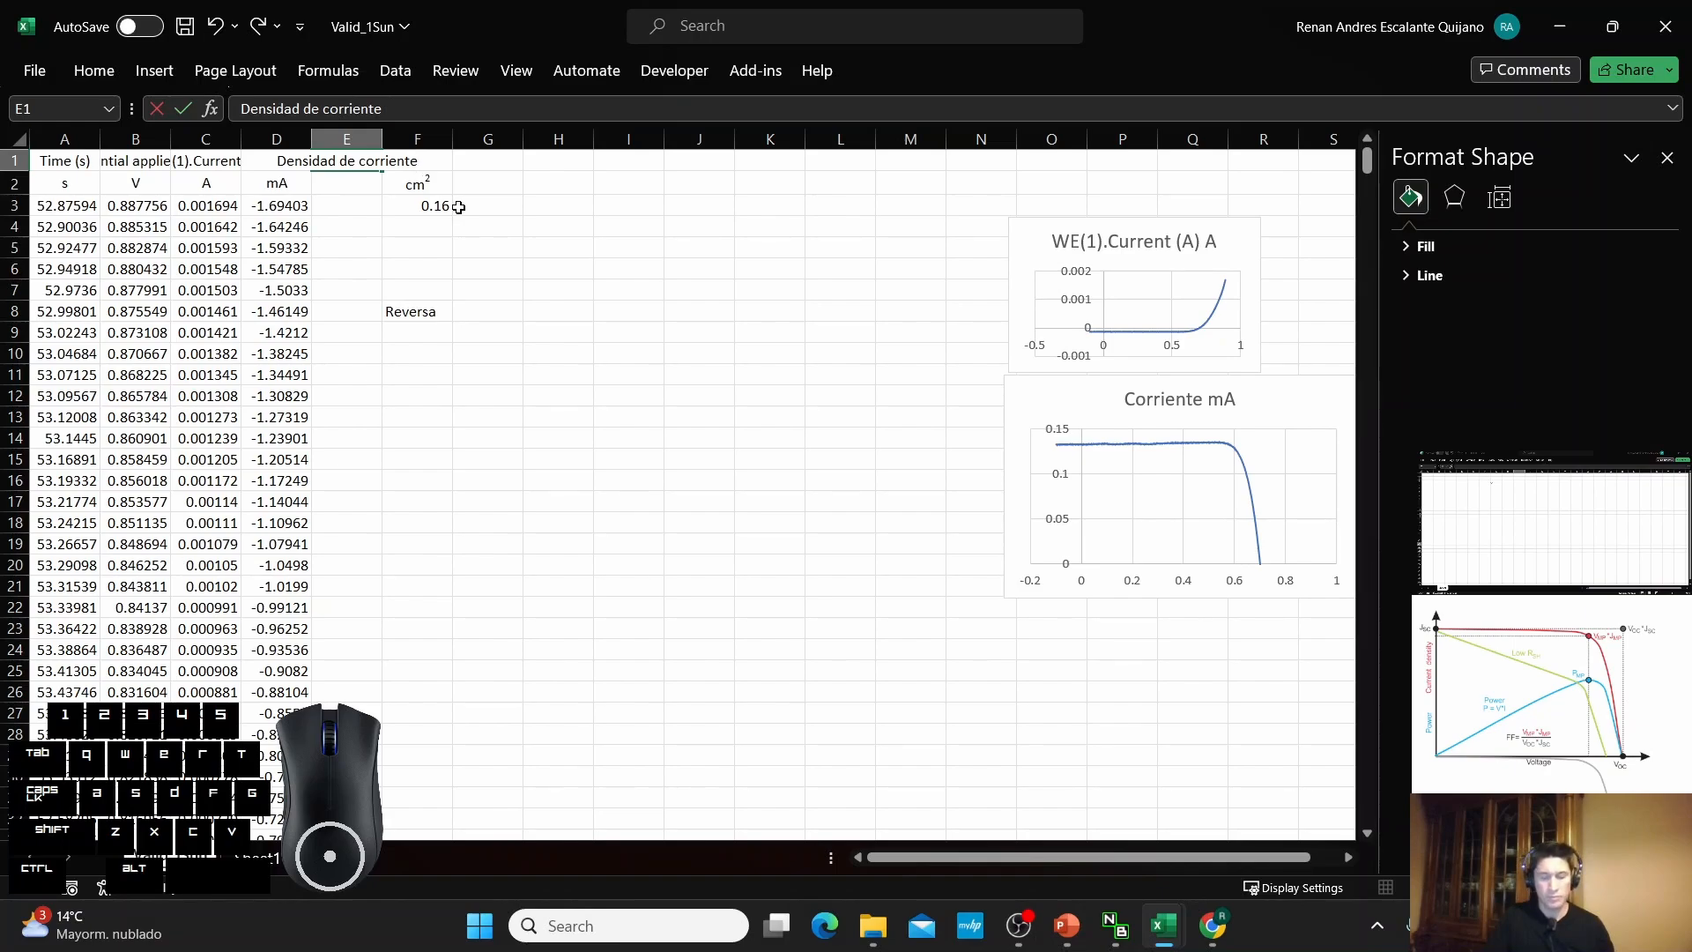
key(Return)
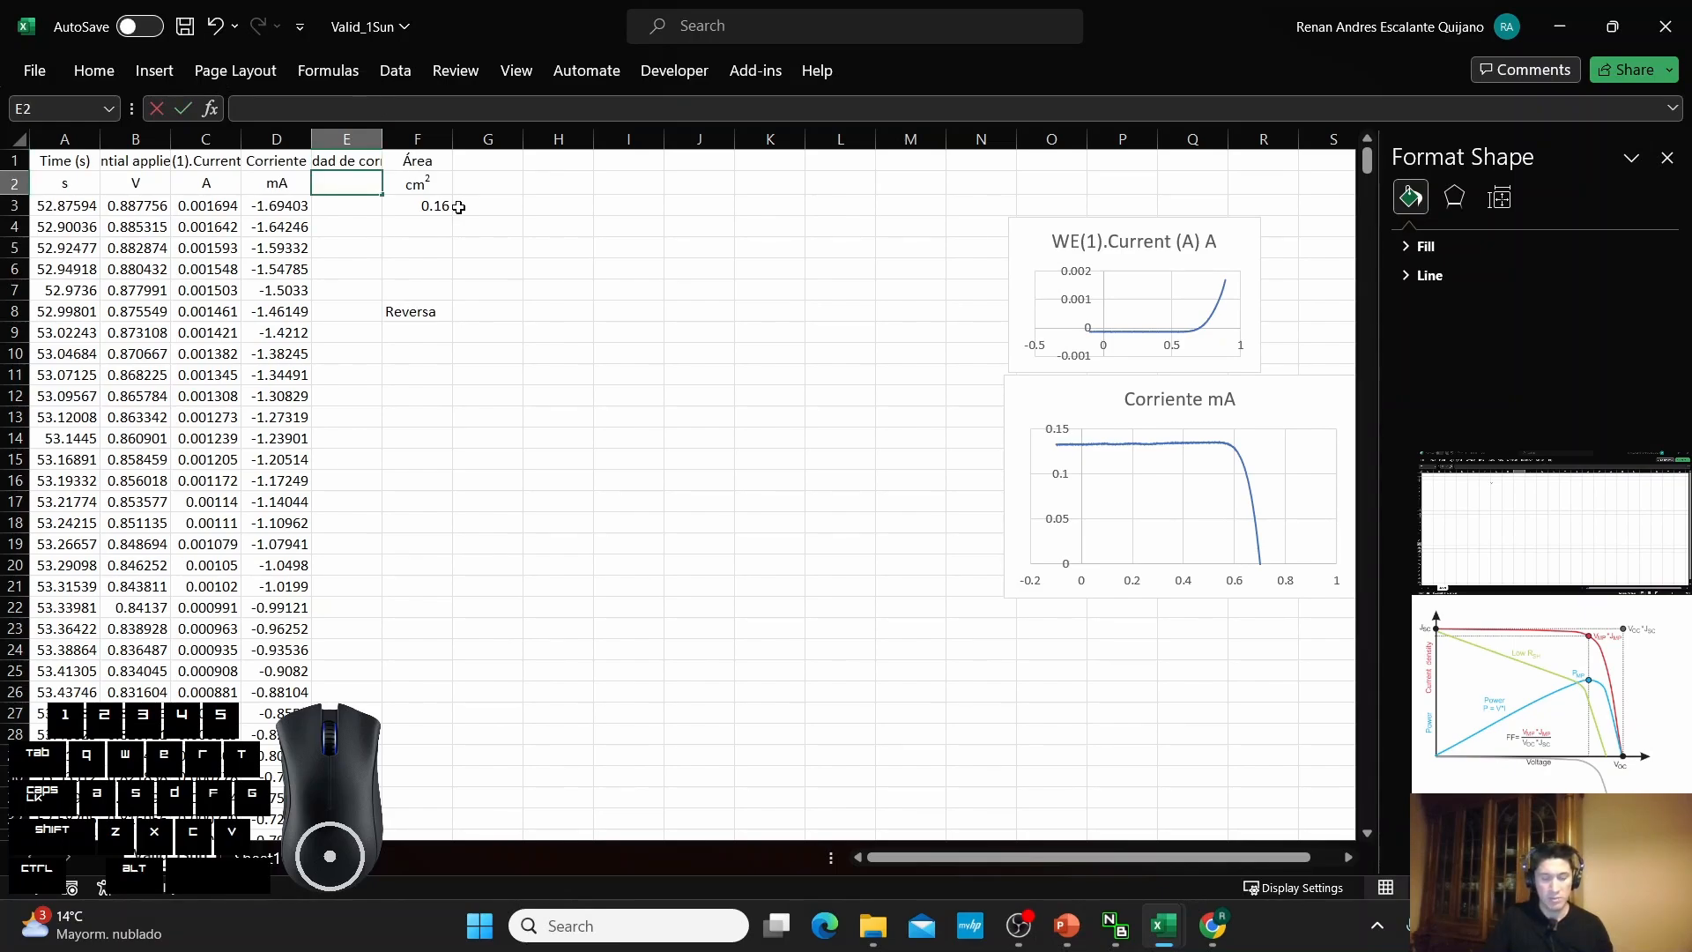
Enter the unit mA/cm2 in cell E2 and format its 2 as superscript.
text(mA/cm2)
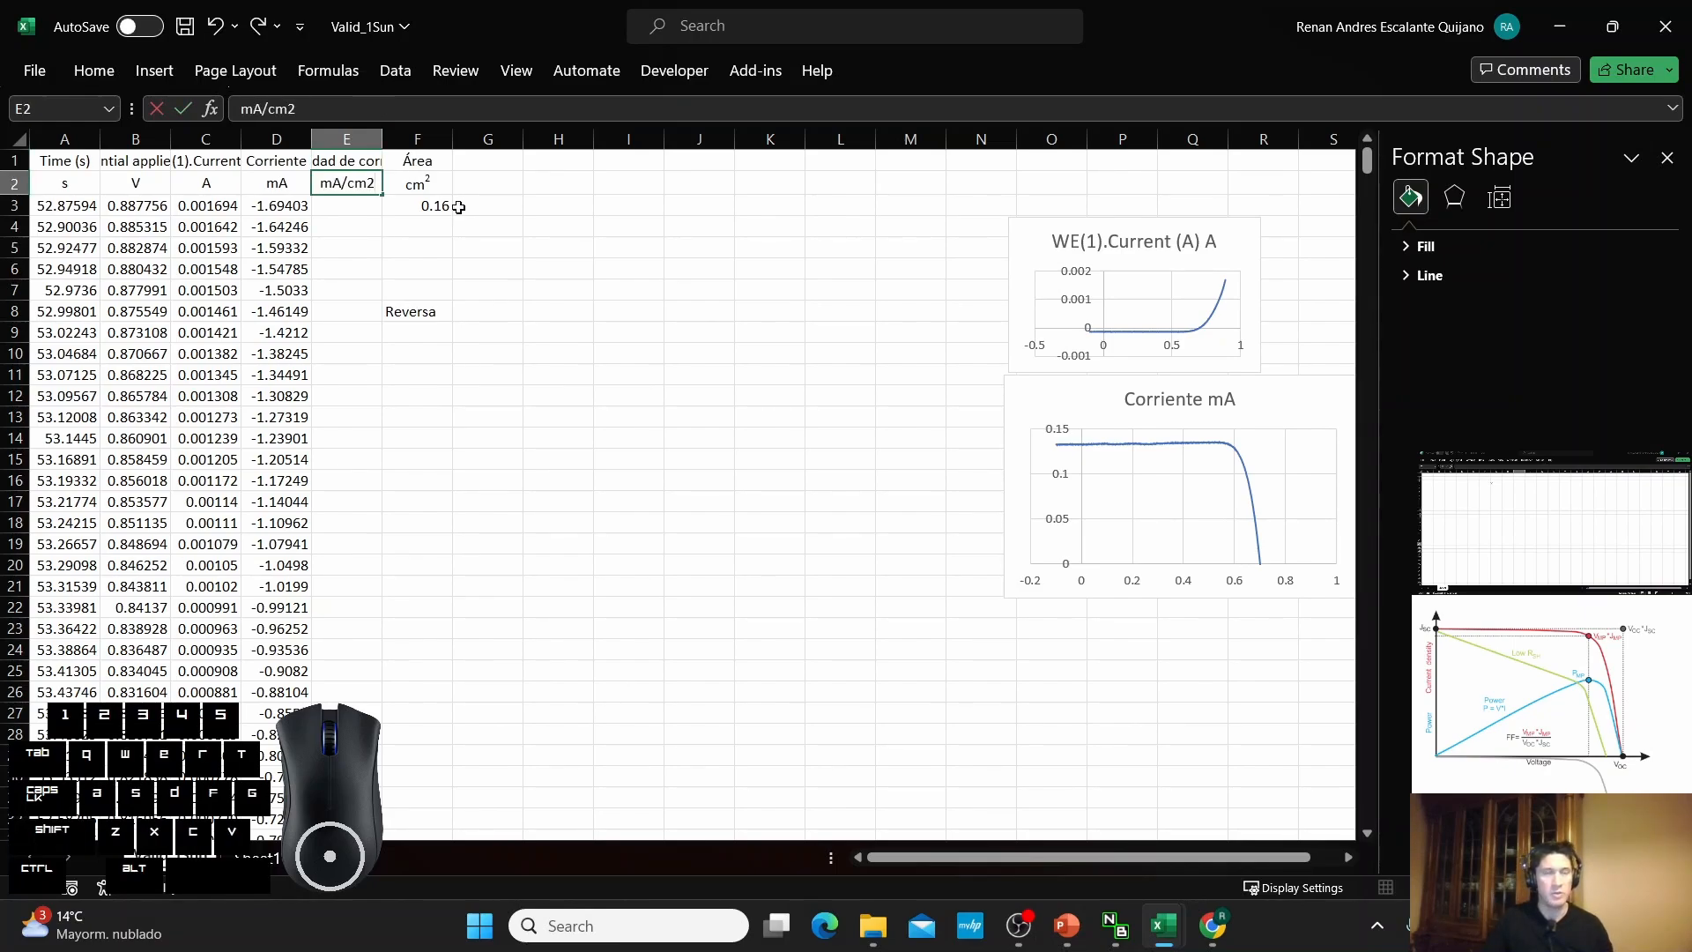
click(313, 109)
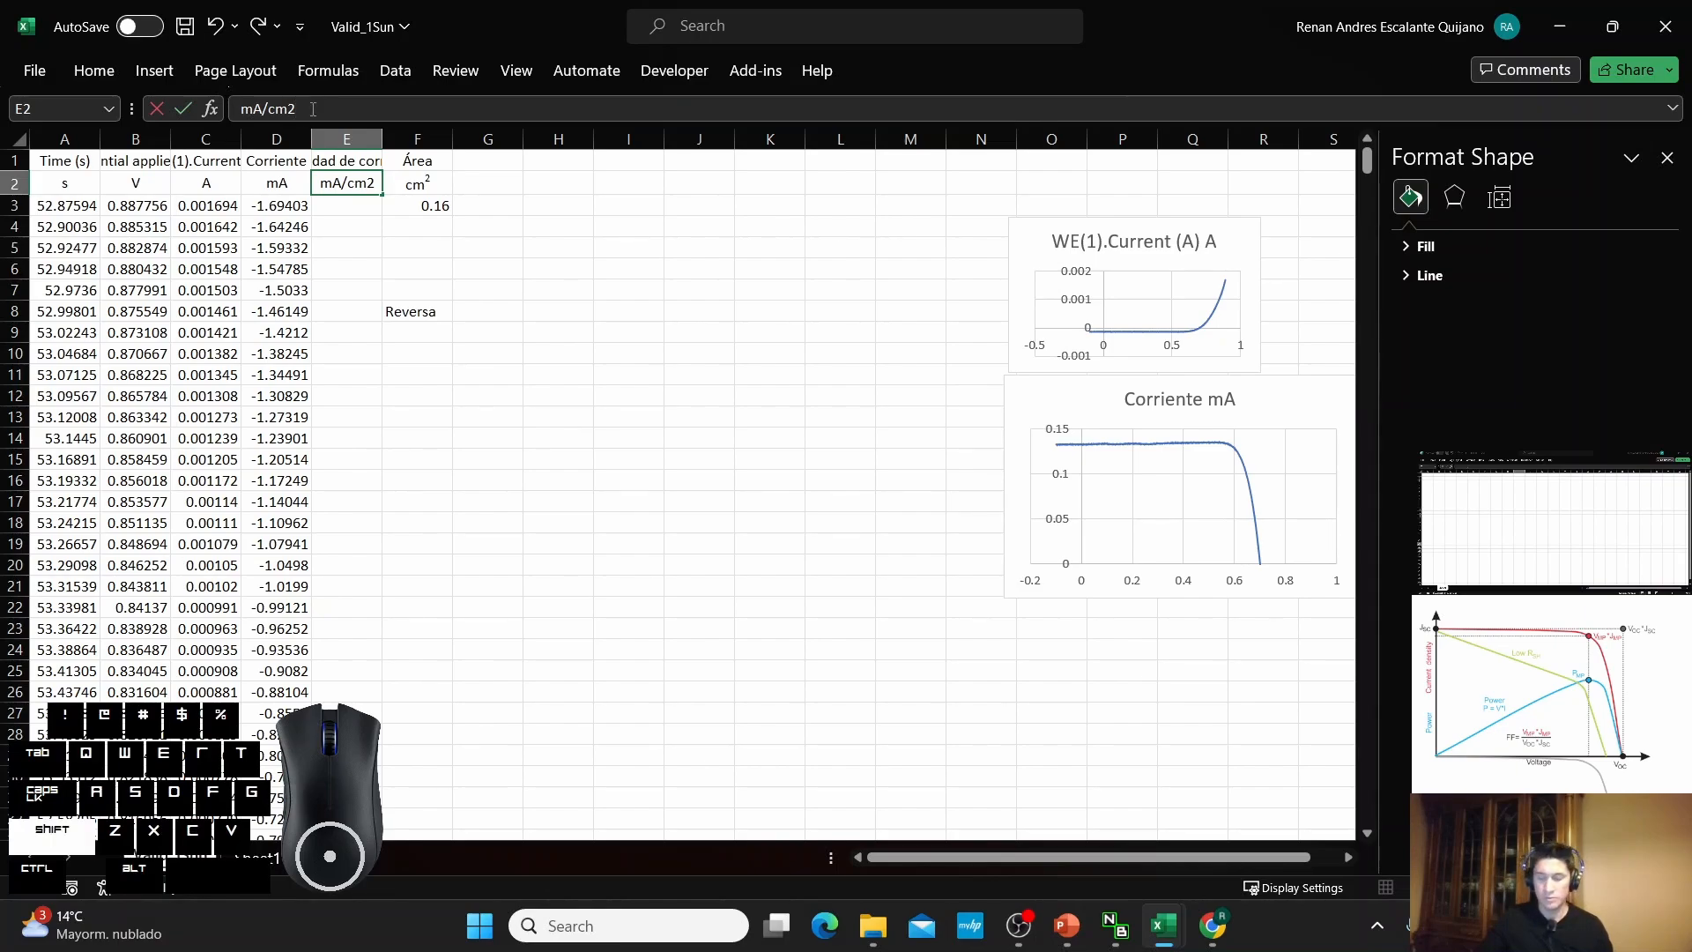
key(shift+Left)
click(111, 79)
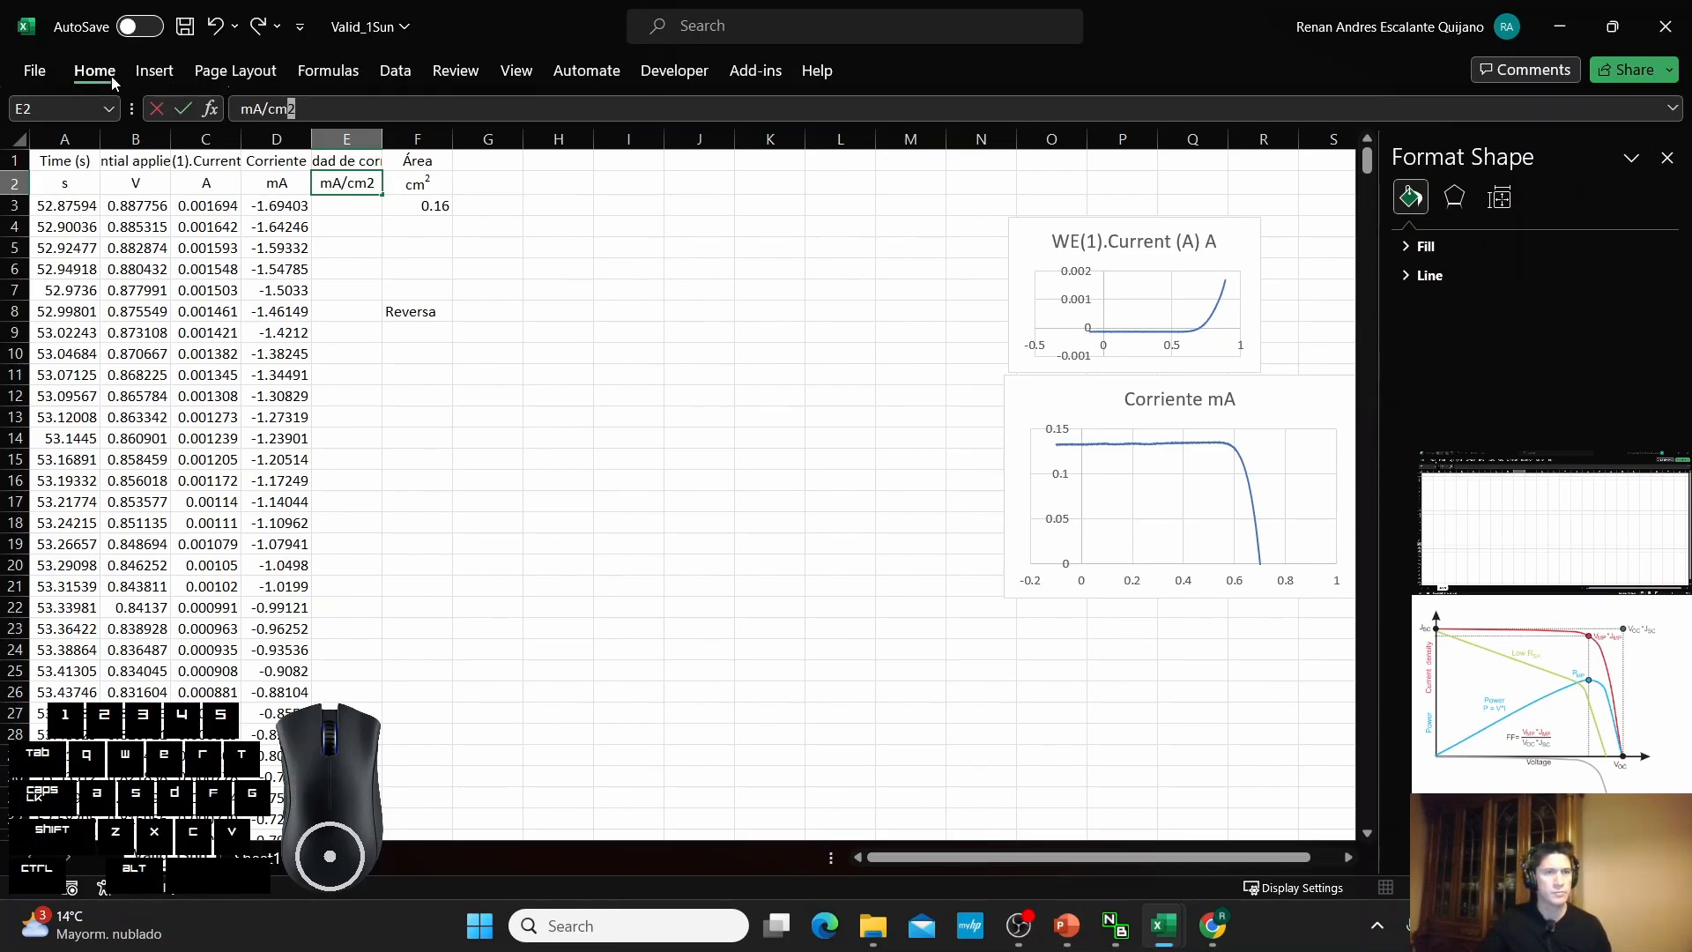
click(367, 200)
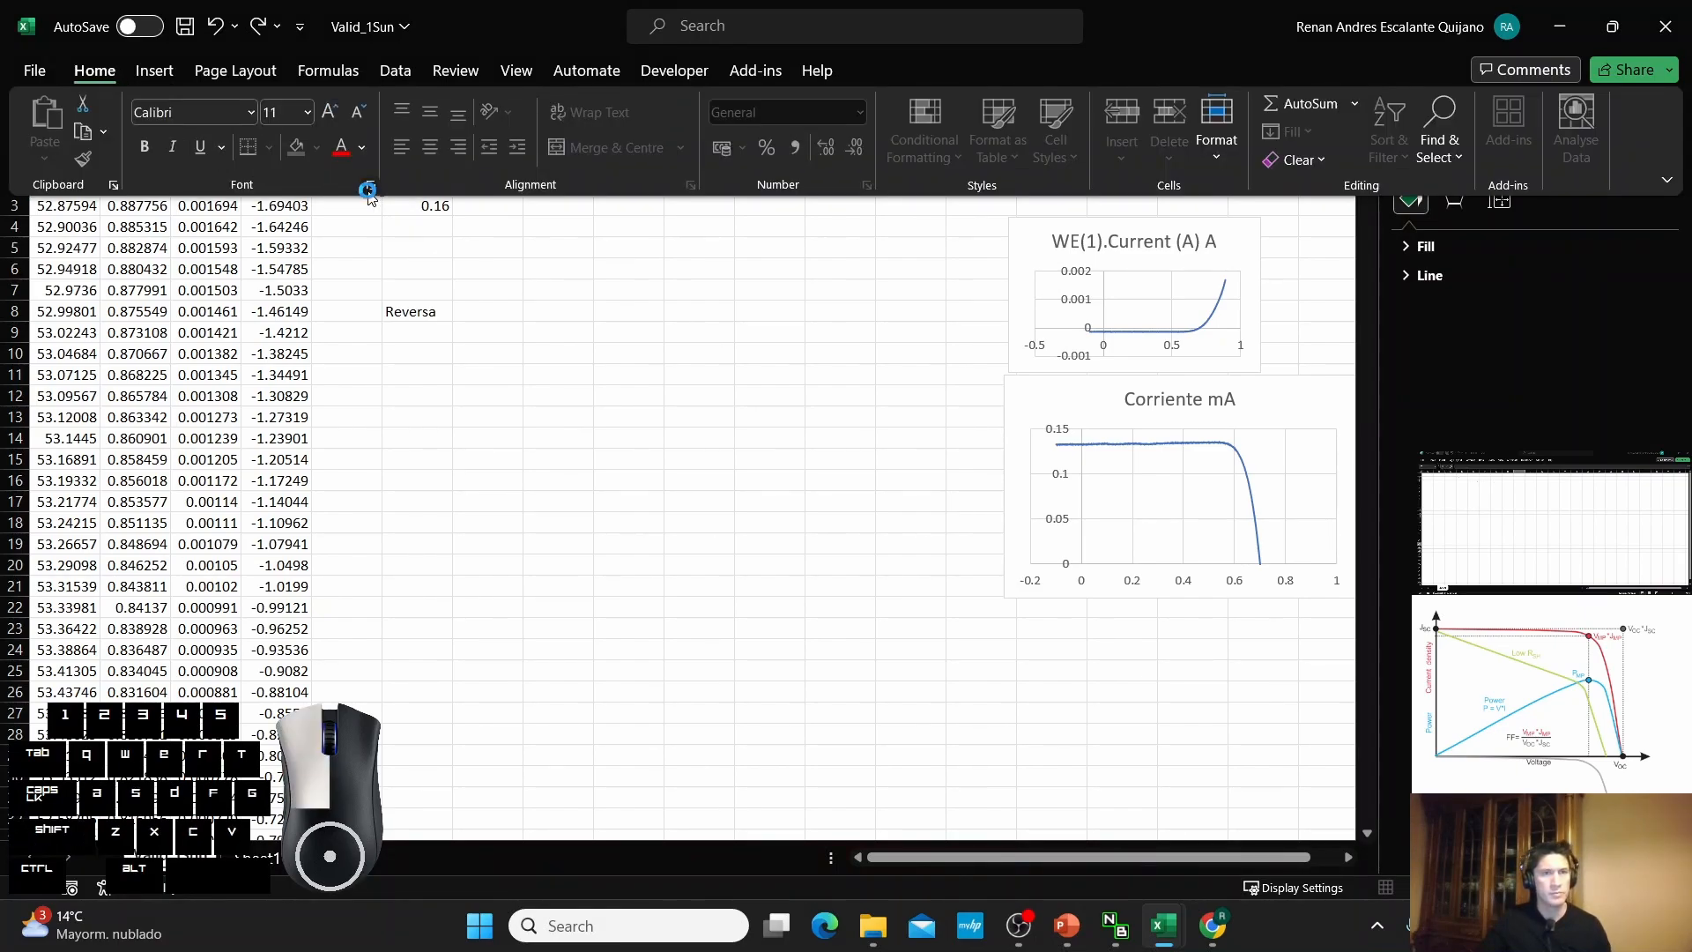
key(ctrl+1)
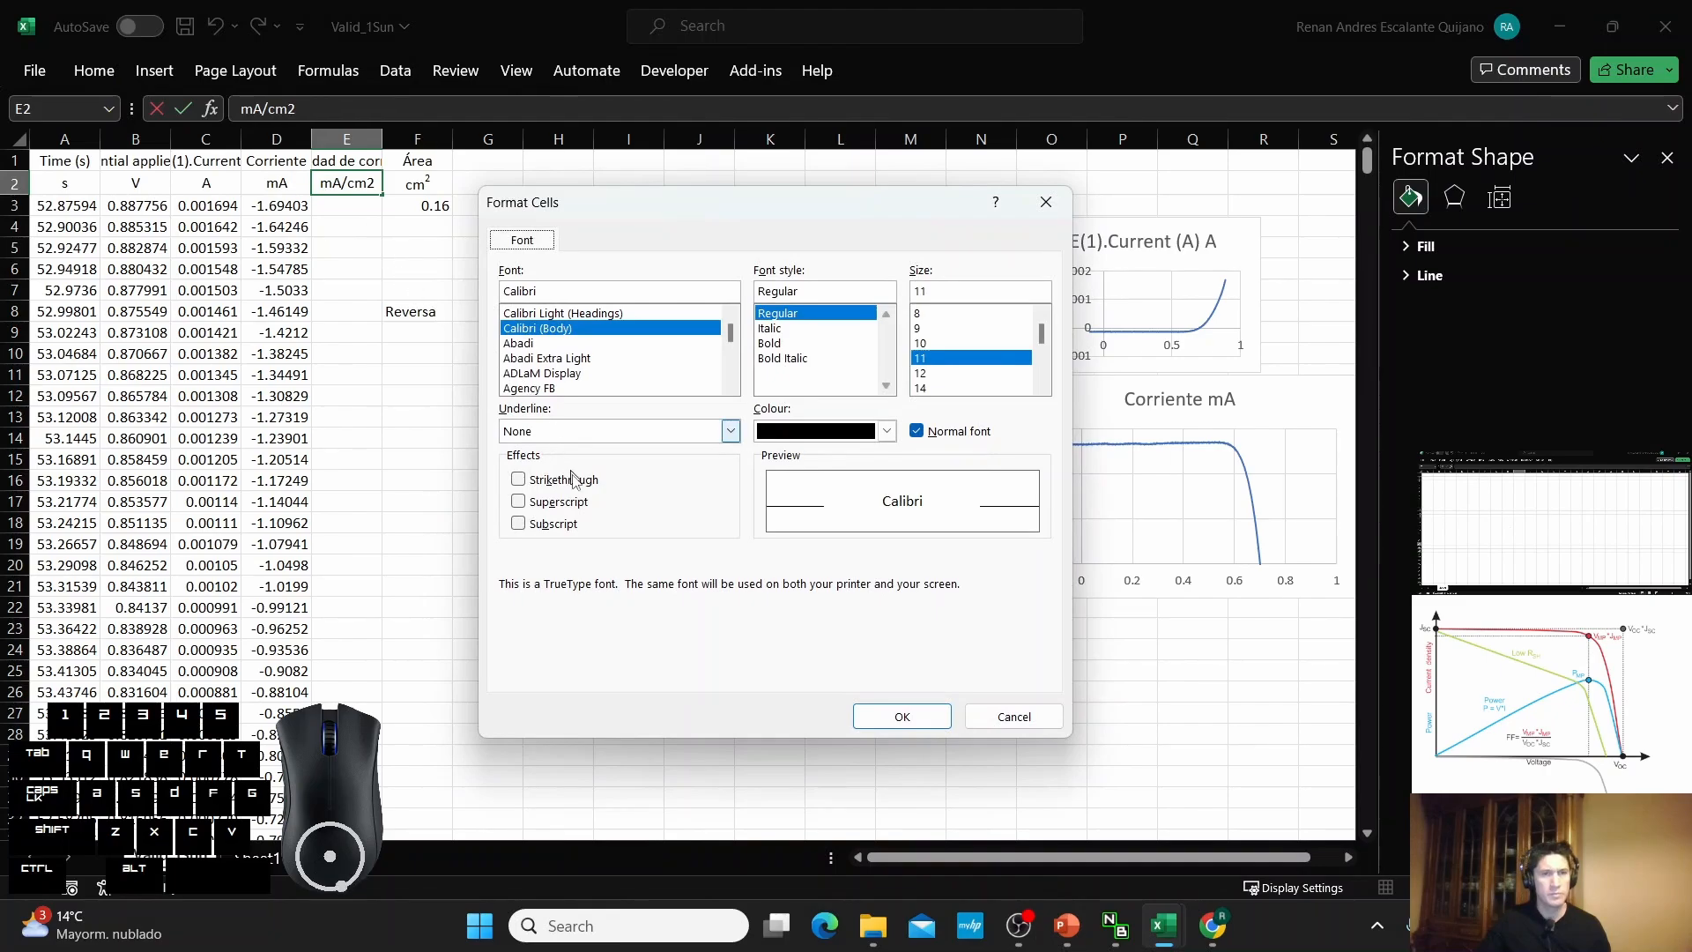
click(582, 509)
click(902, 716)
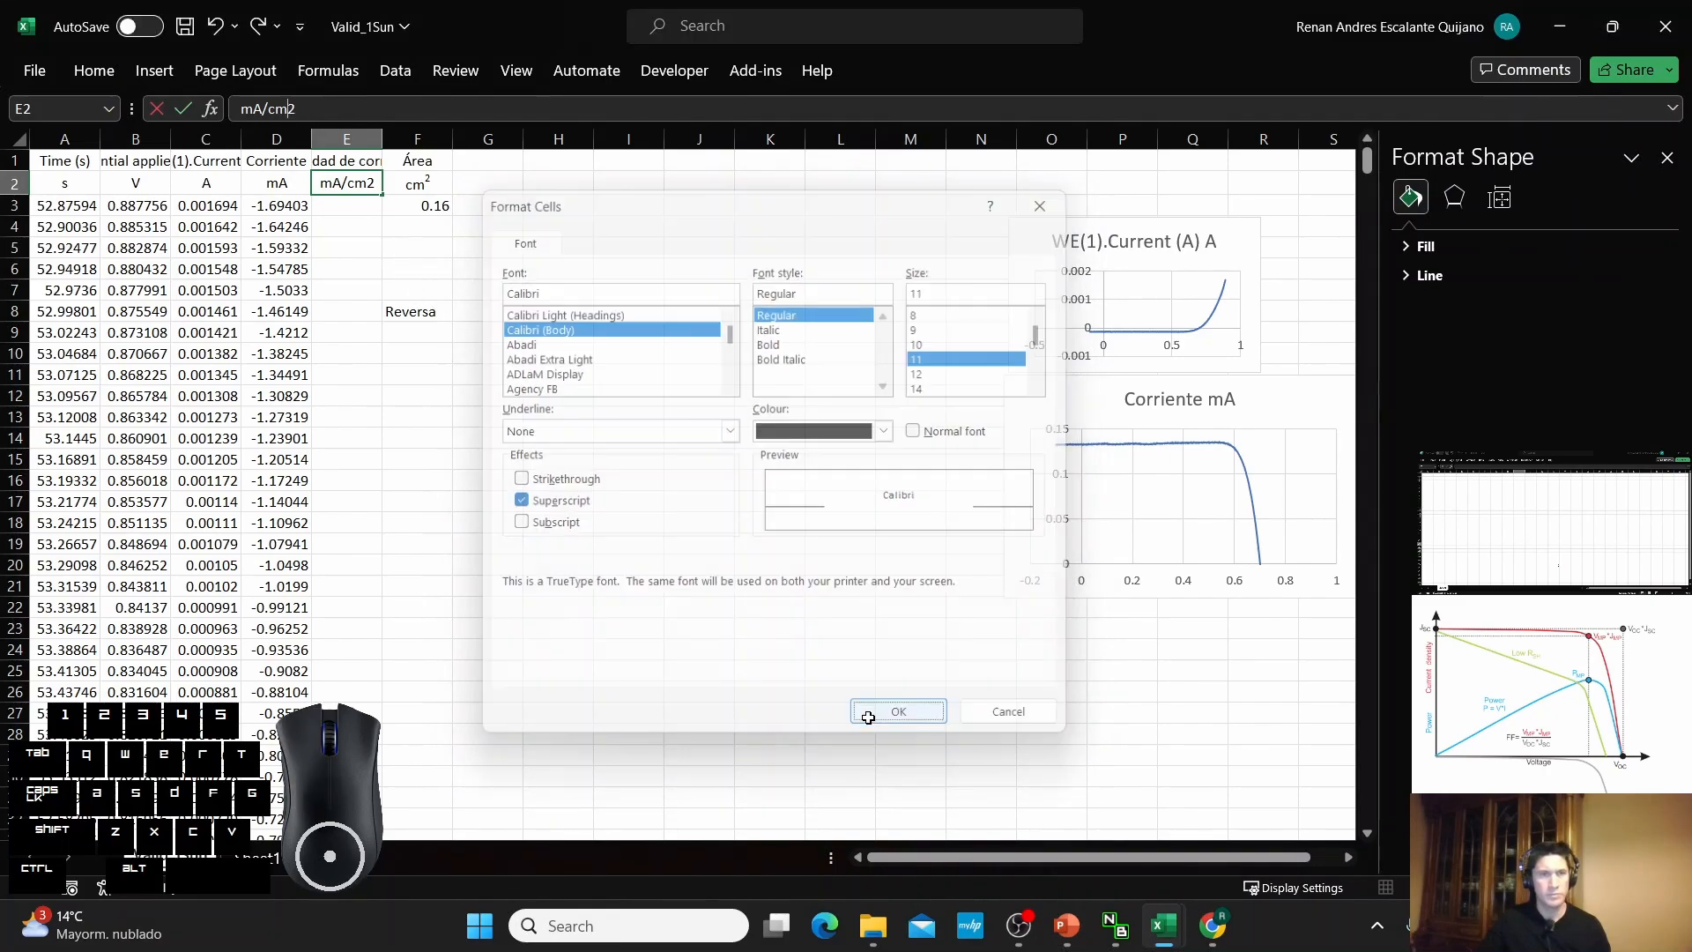
Enter the current density formula =D3/F3 in cell E3, dividing the mA current by the cell area.
click(361, 211)
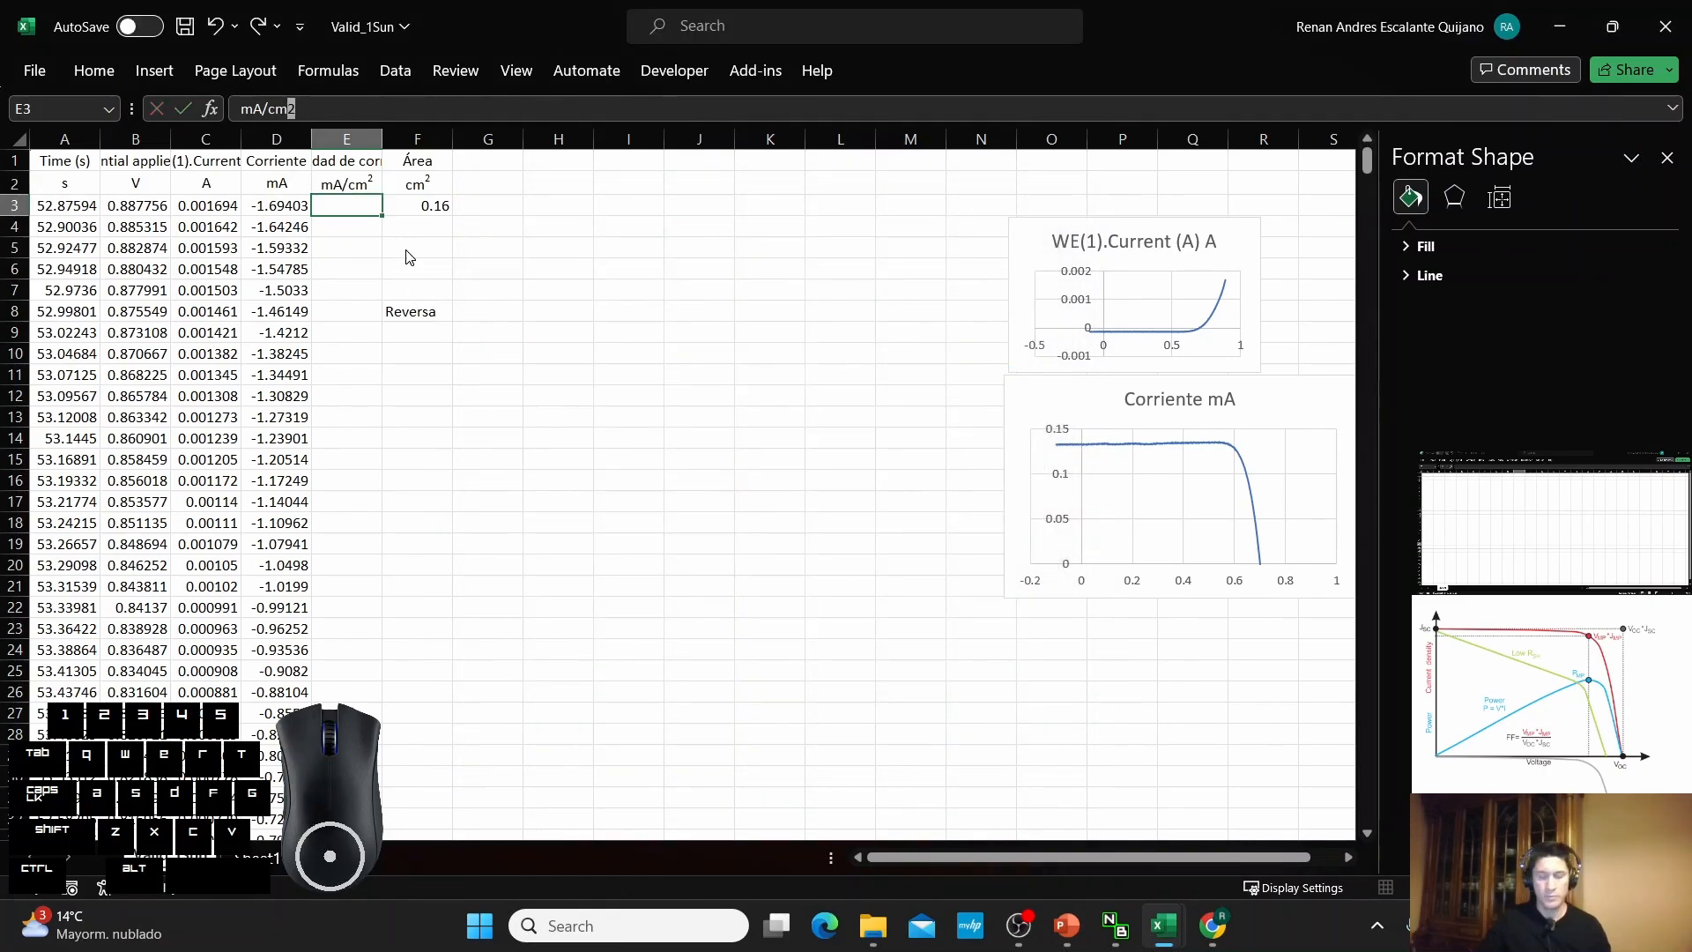
text(=)
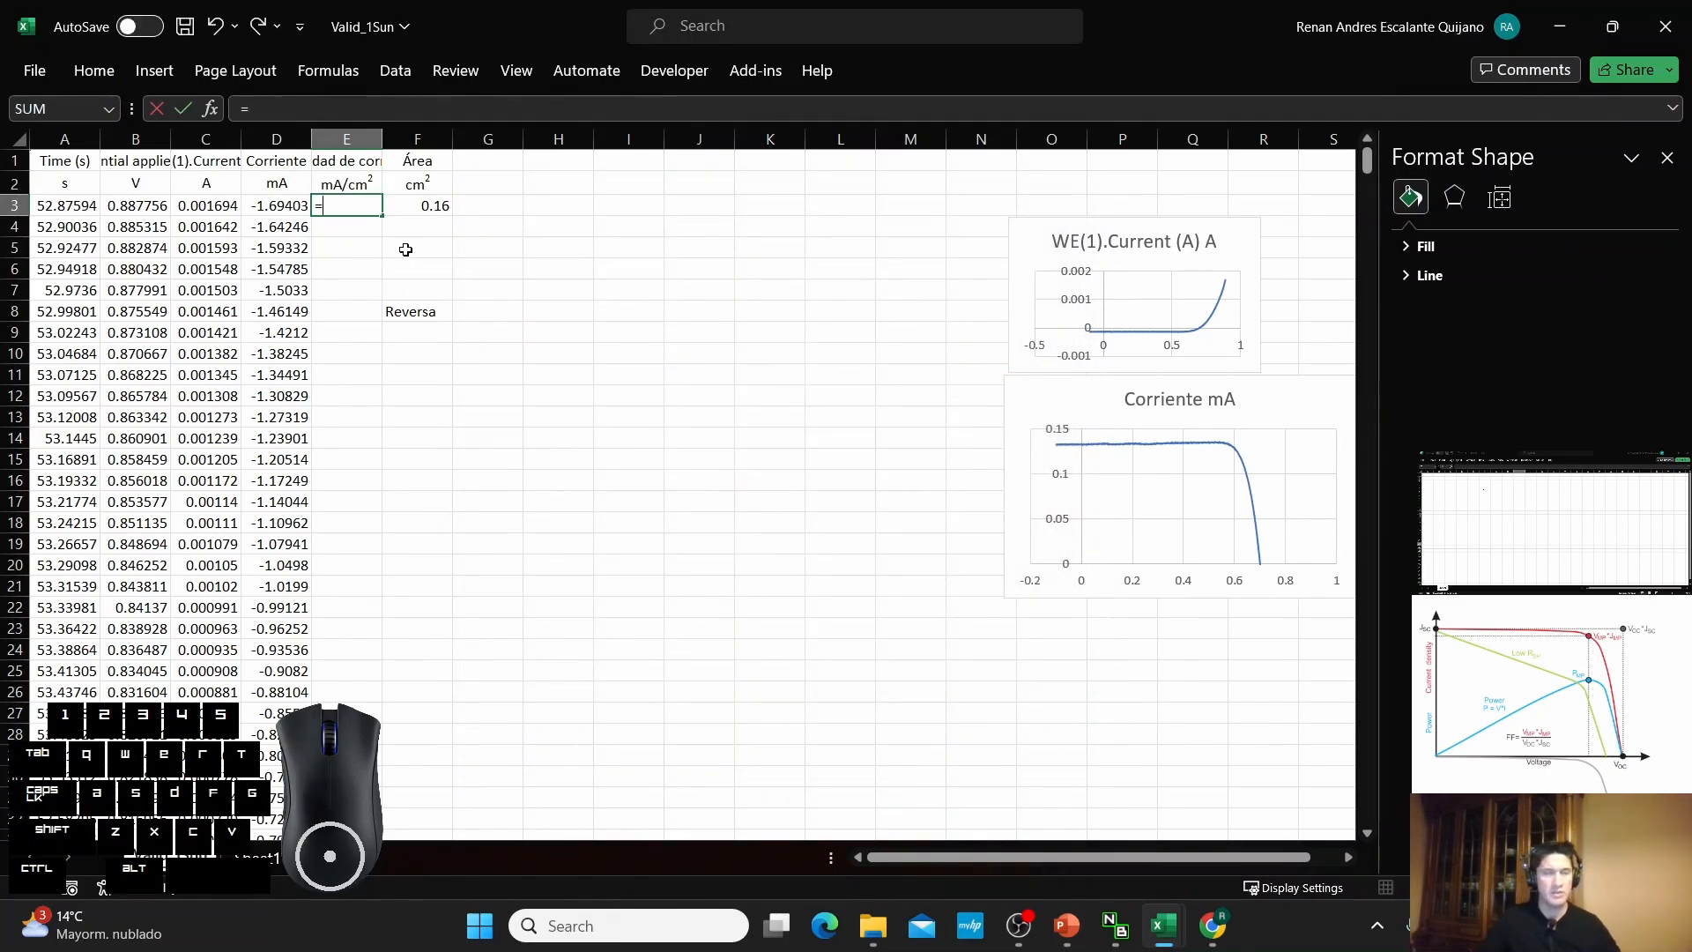
click(280, 207)
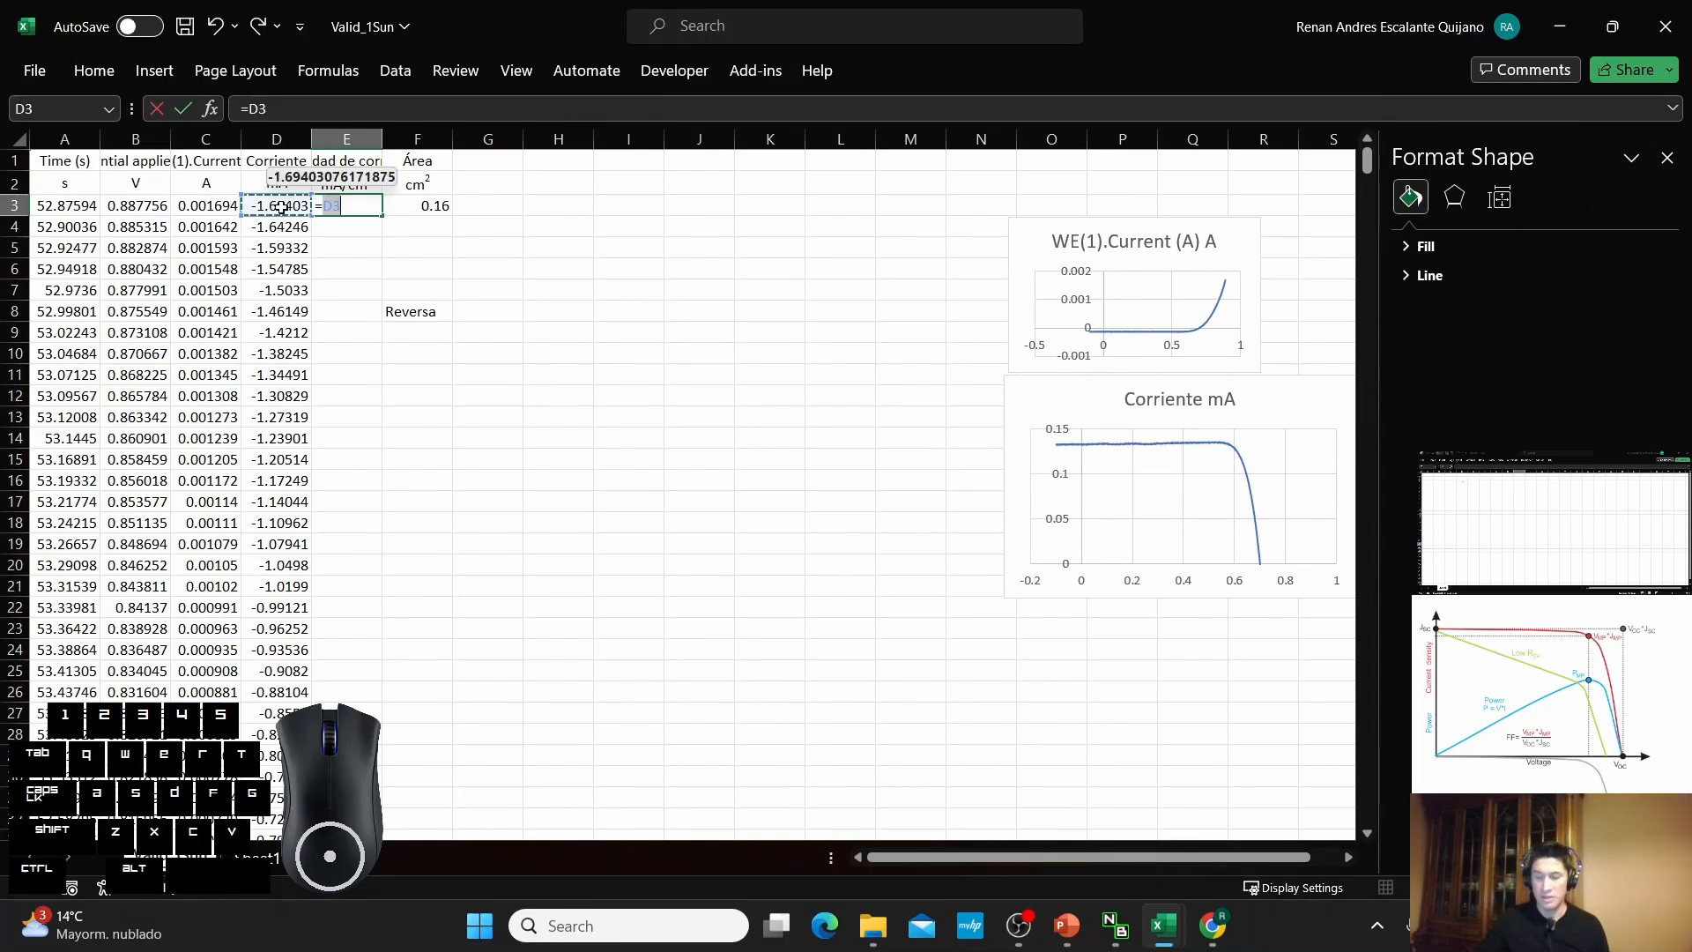
text(/)
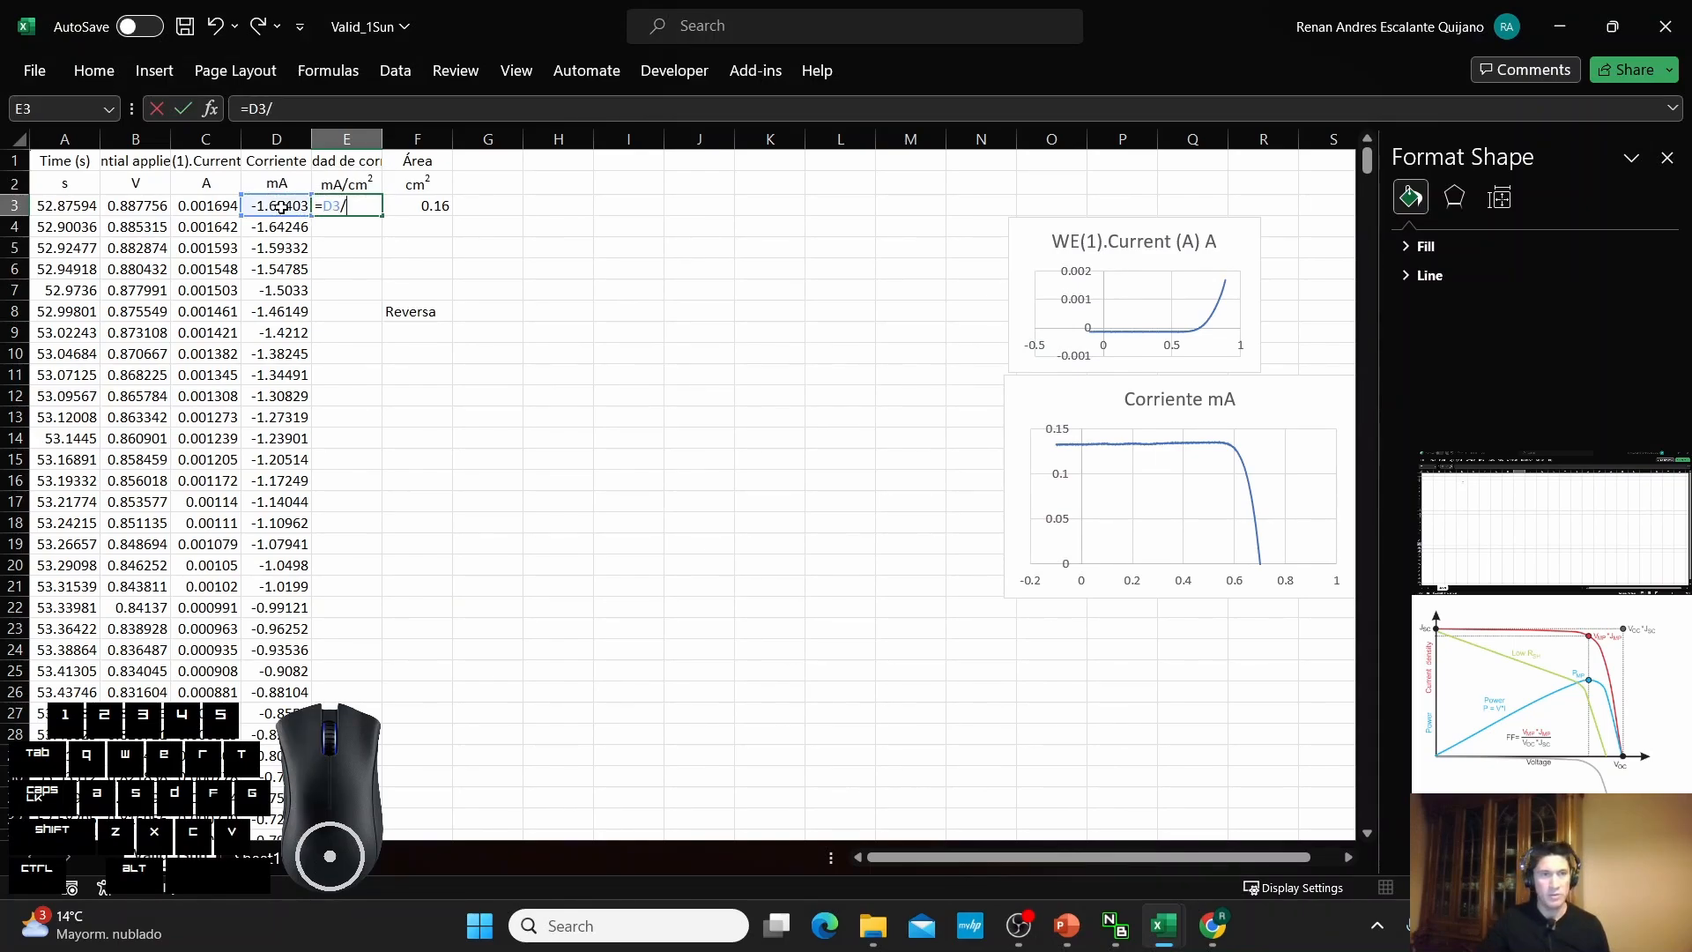
click(438, 207)
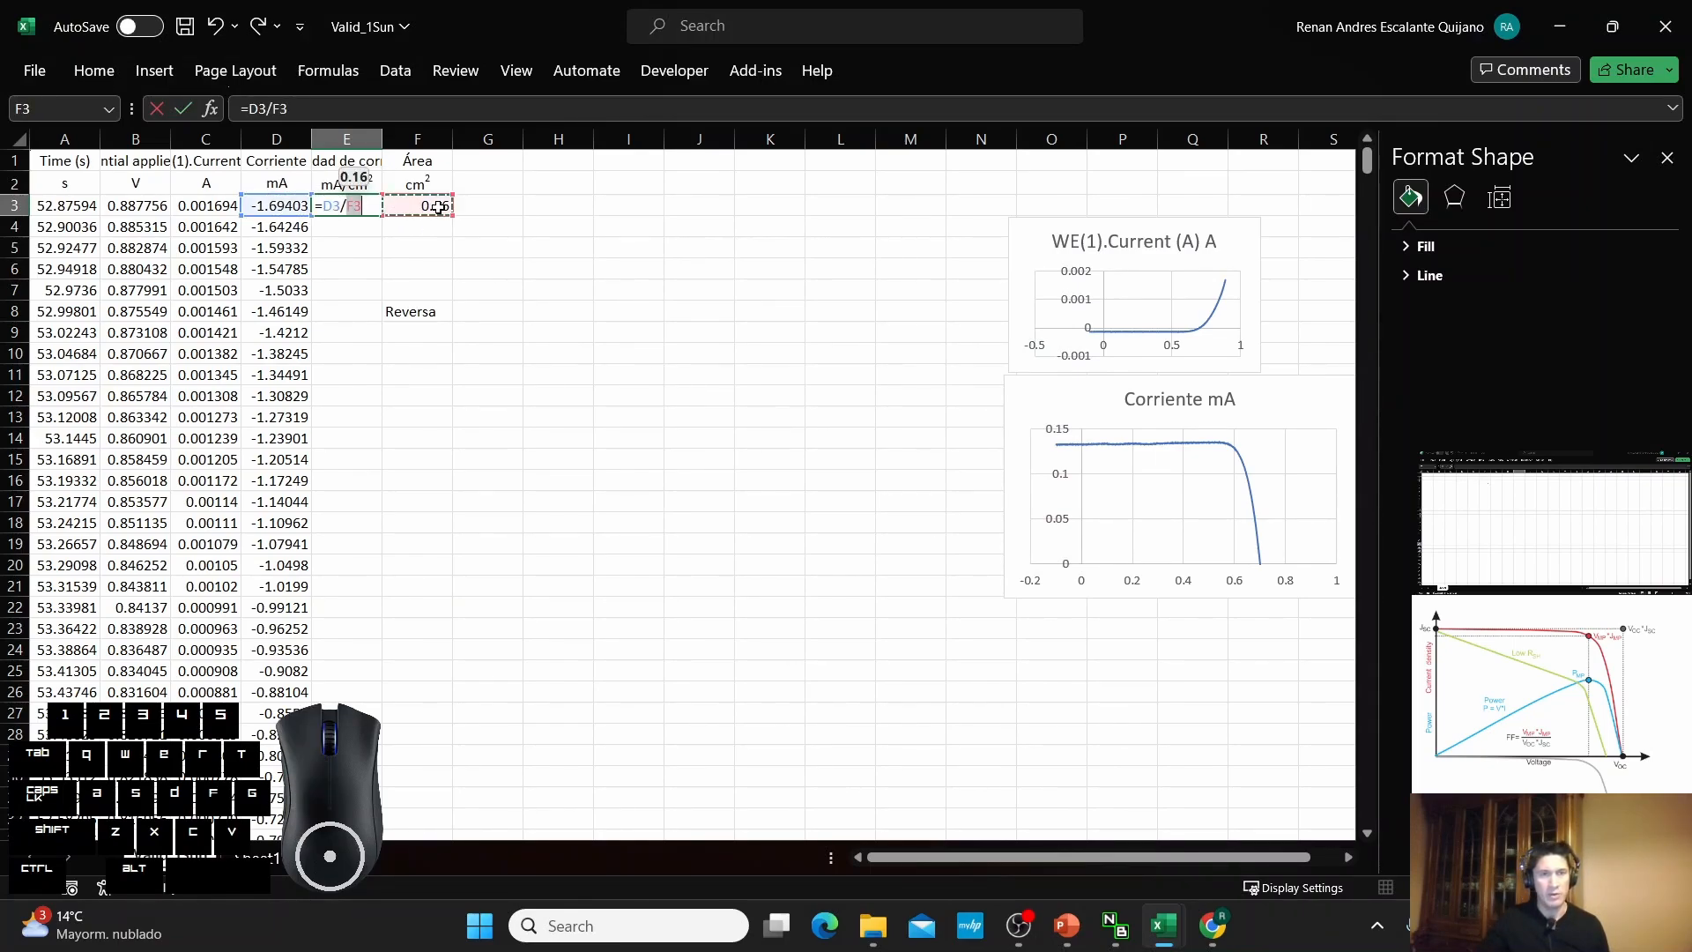
click(283, 109)
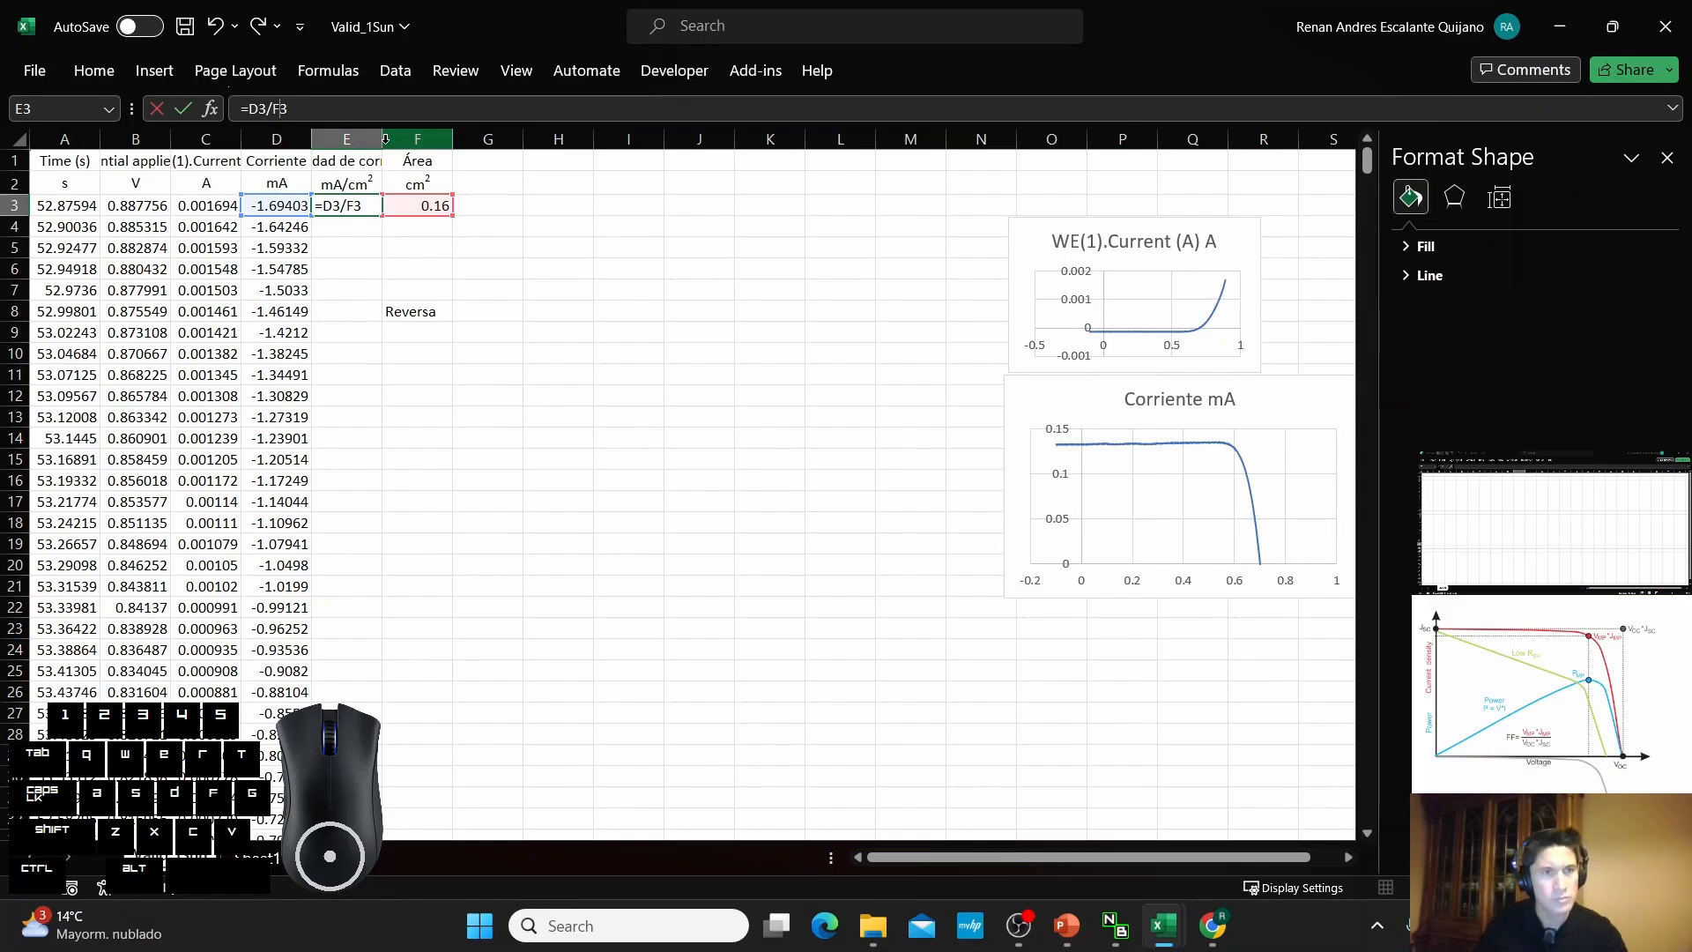
key(XF86MonBrightnessUp)
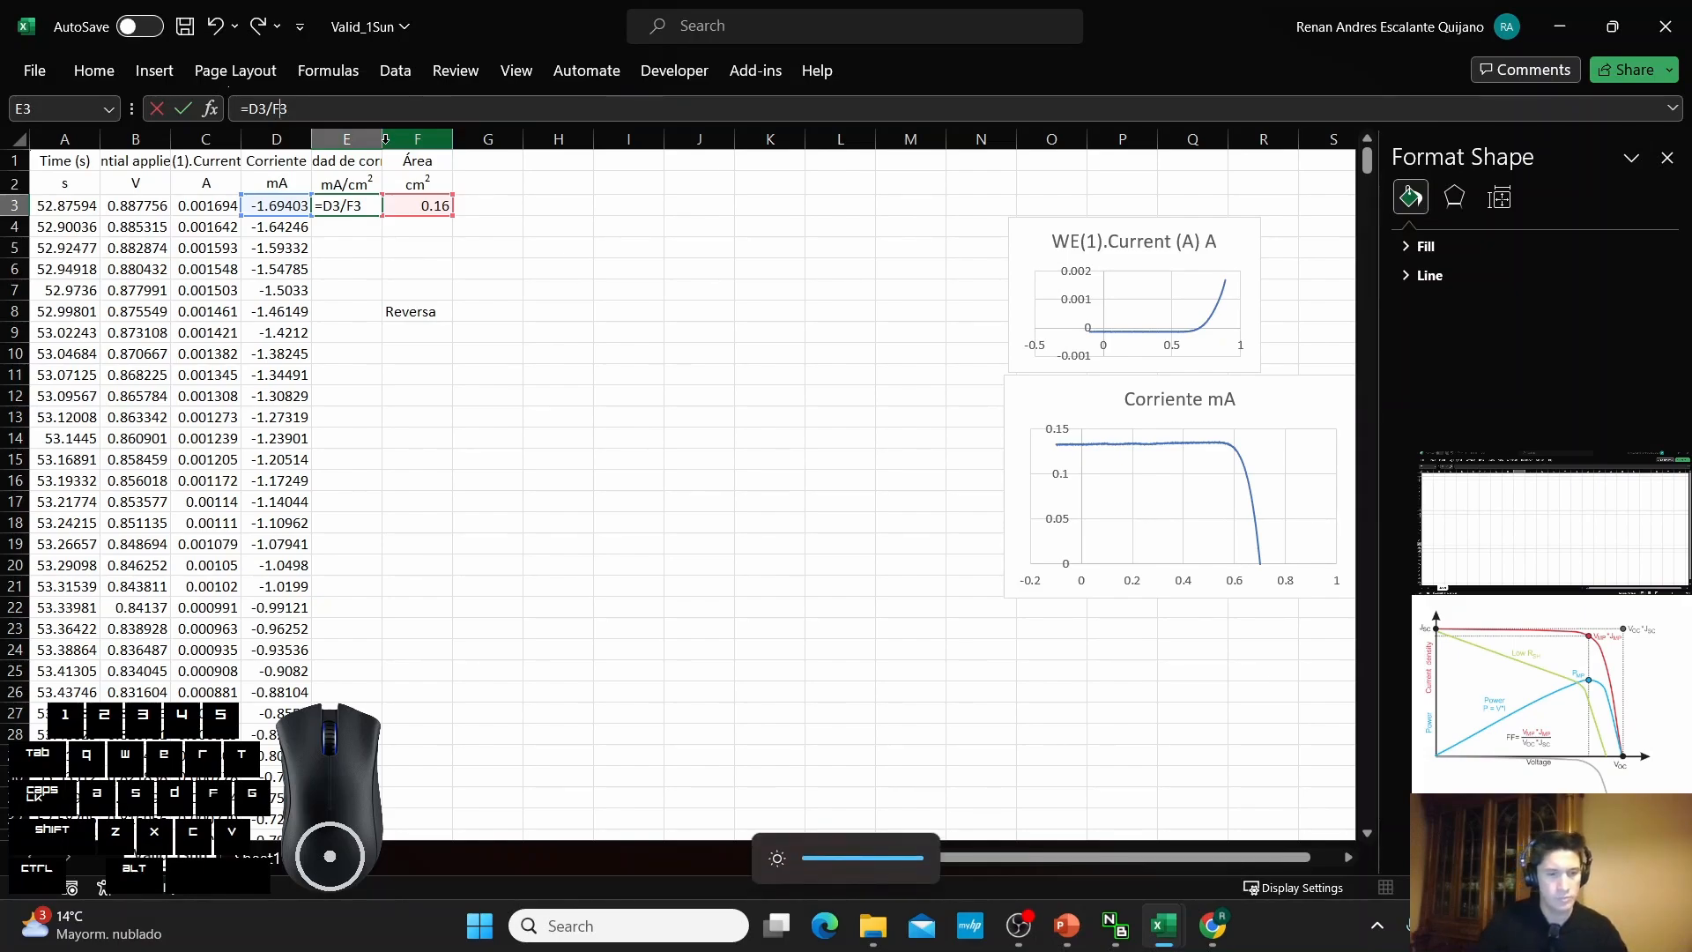
key(Right)
key(Right)
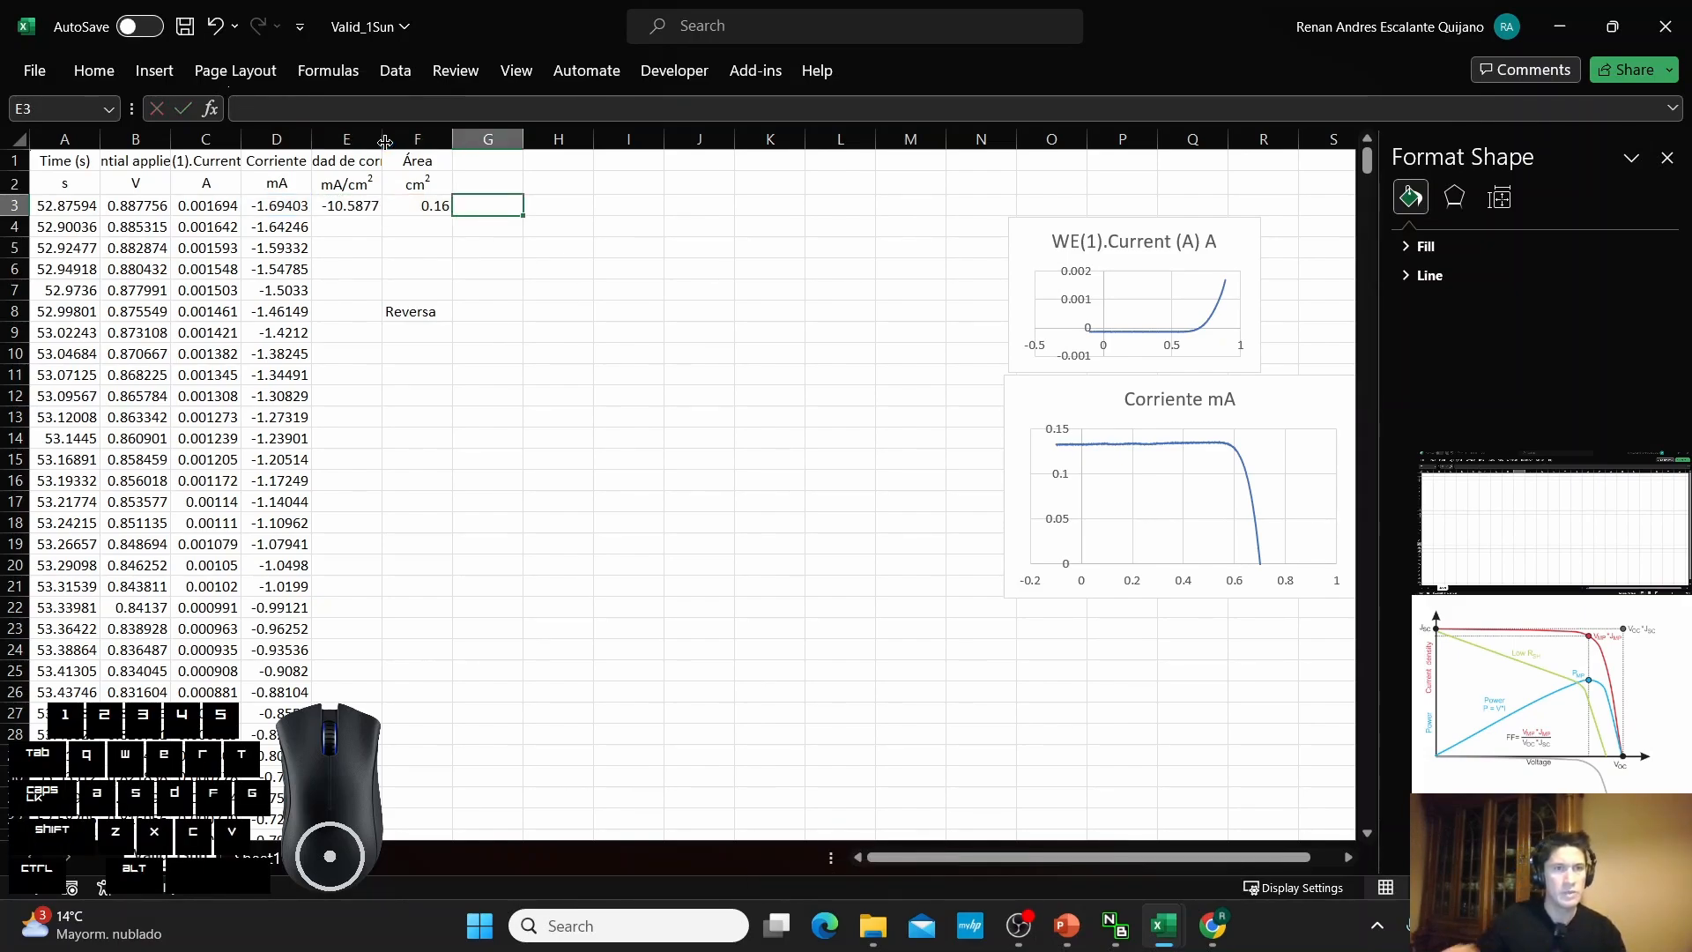
Make the area reference in E3 absolute, giving =D3/$F$3, and fill the formula down column E to the end of the data.
click(359, 207)
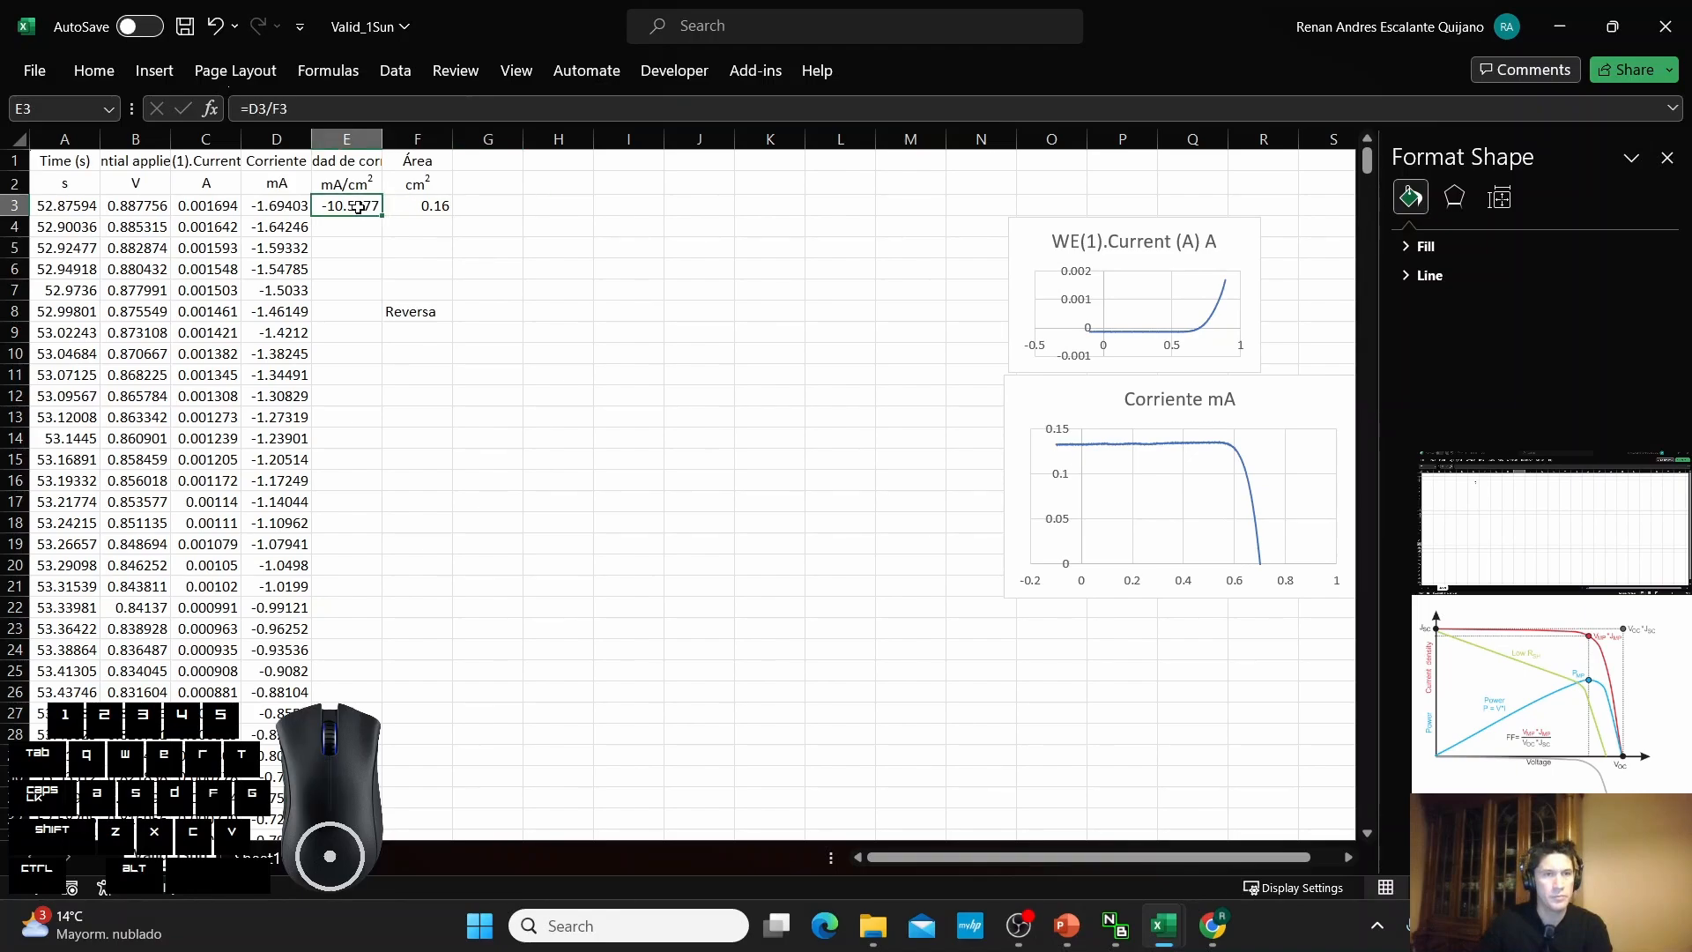
click(284, 115)
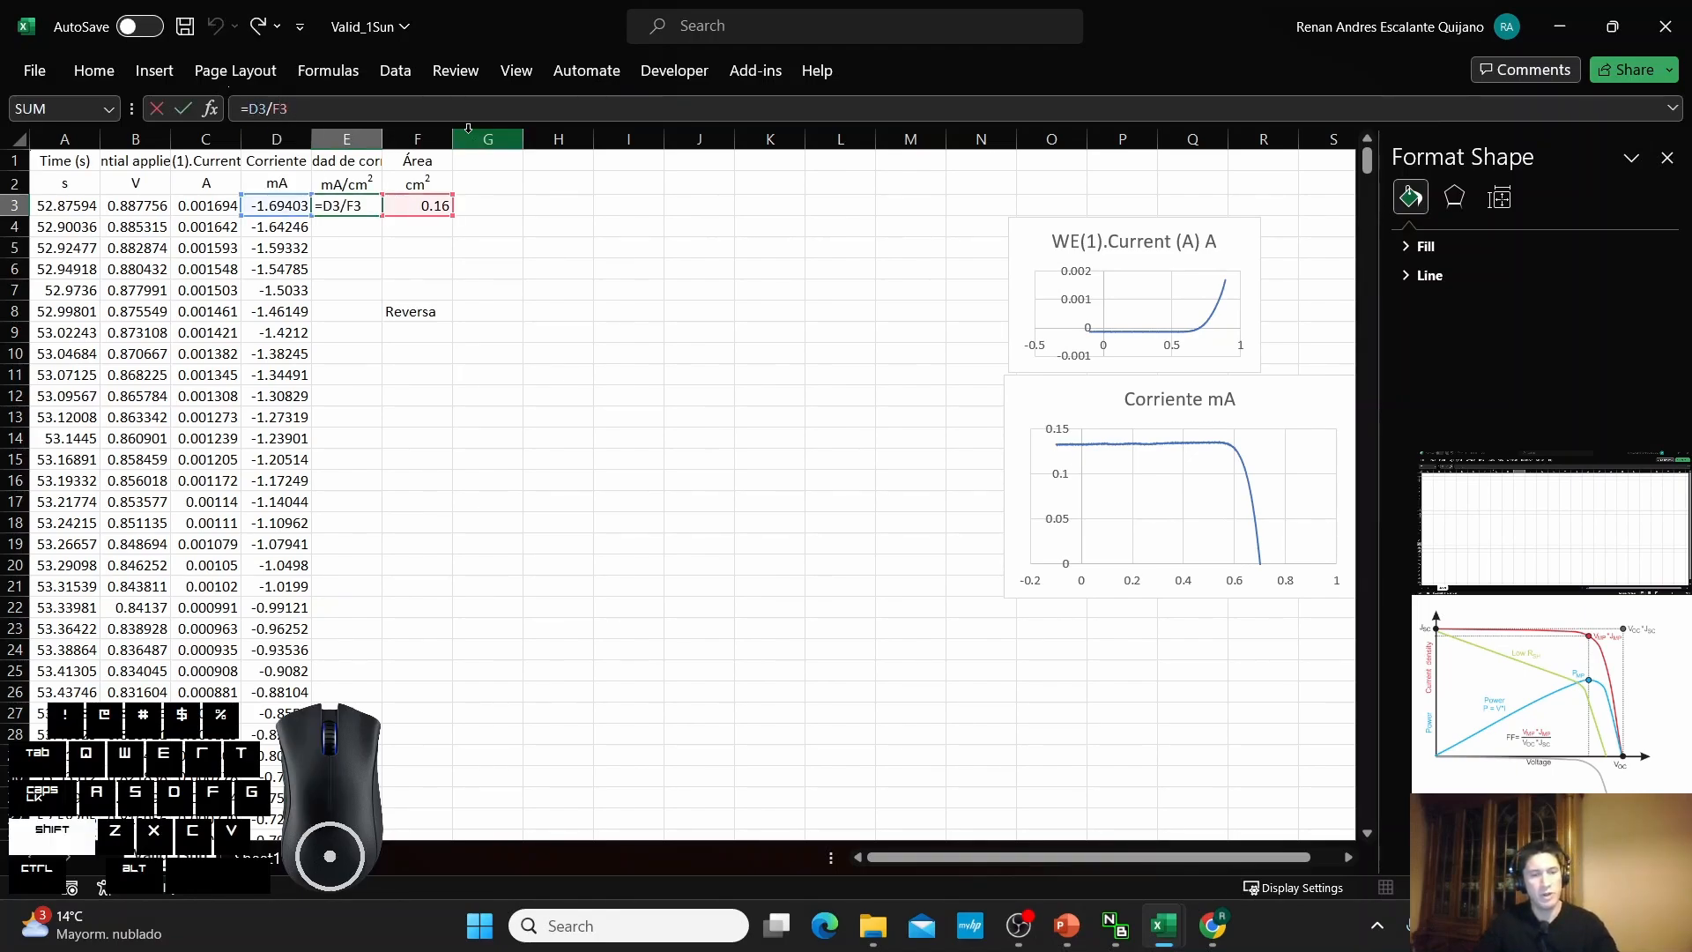
text($F)
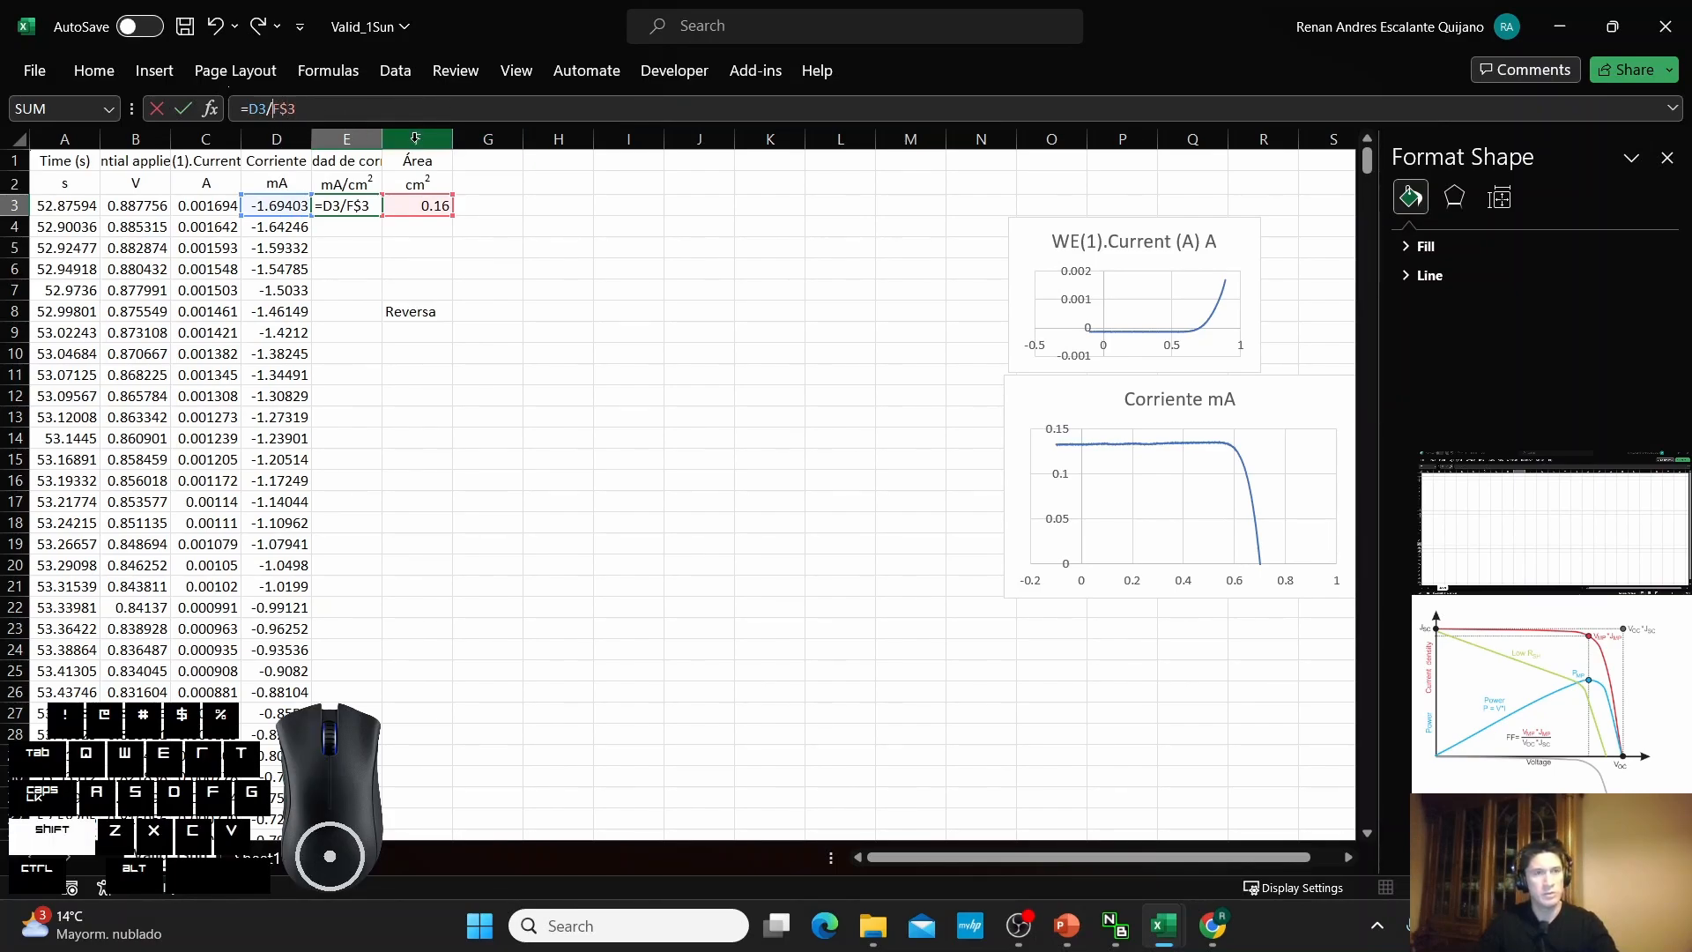
text($)
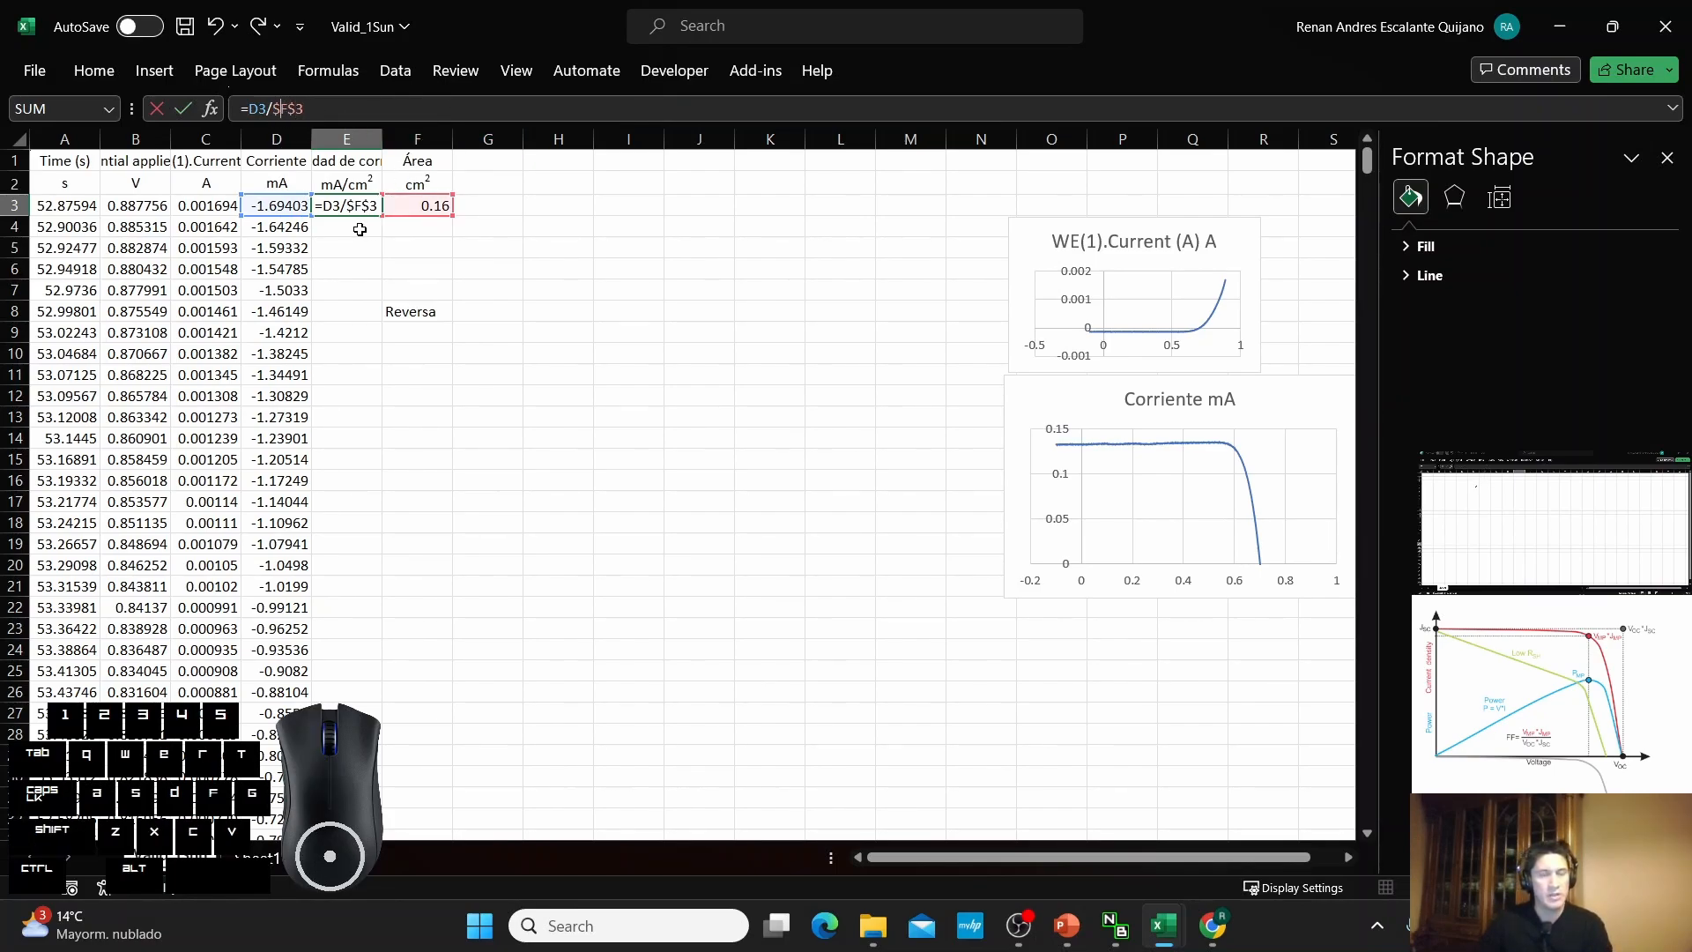
key(Return)
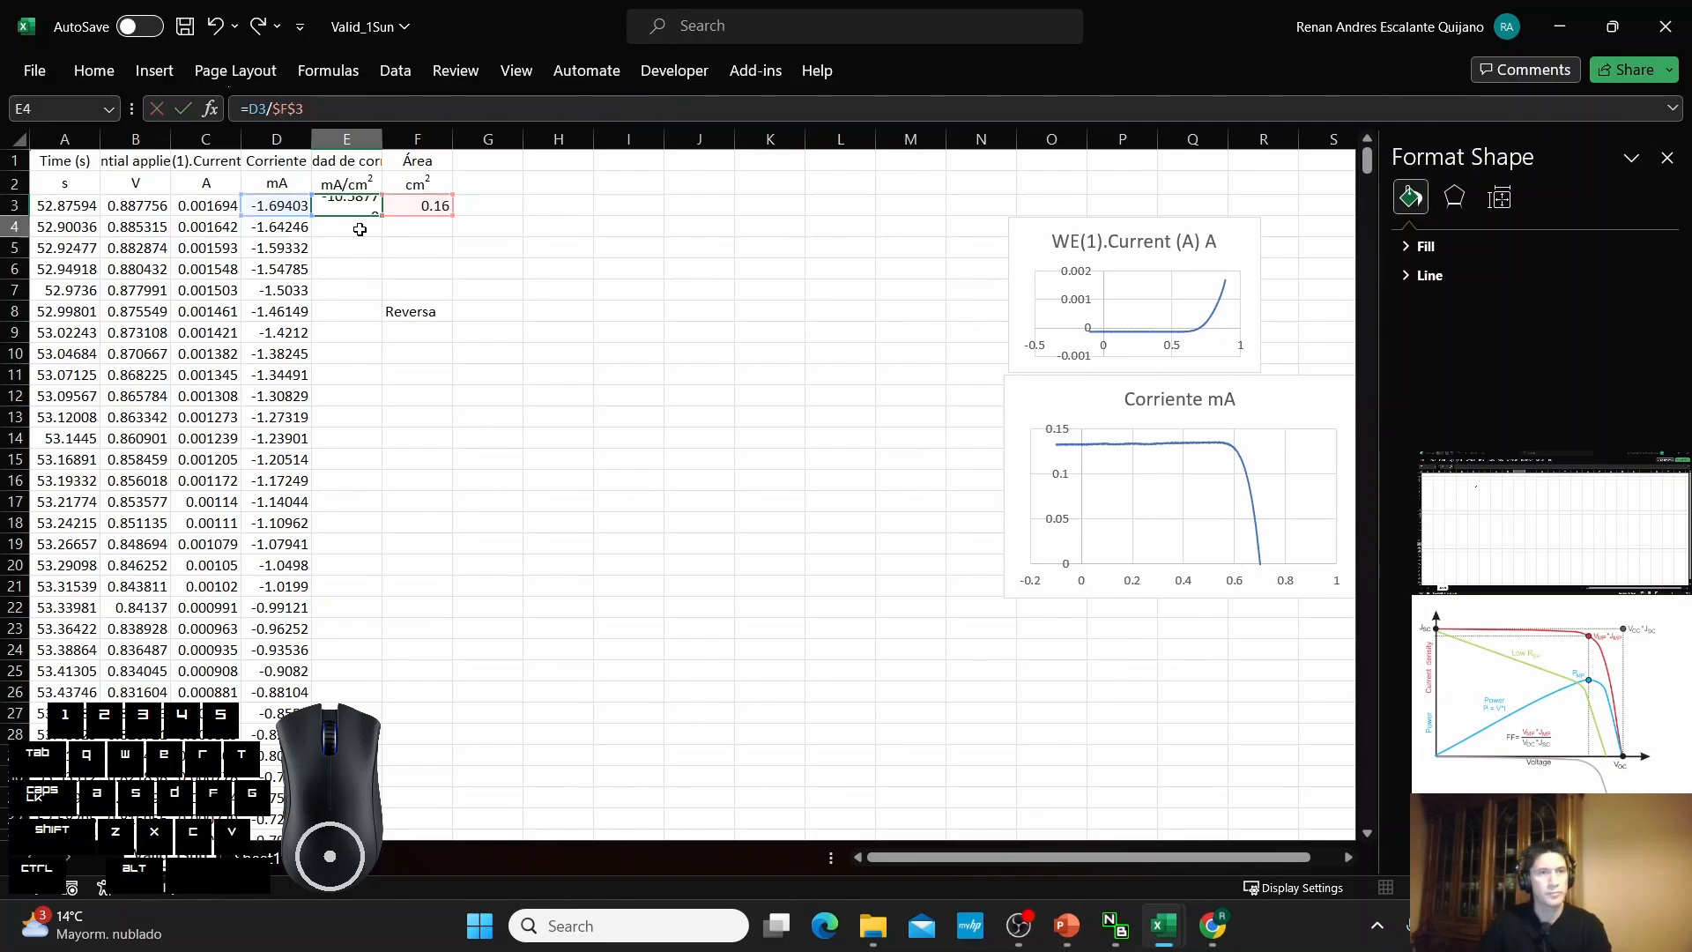
click(354, 207)
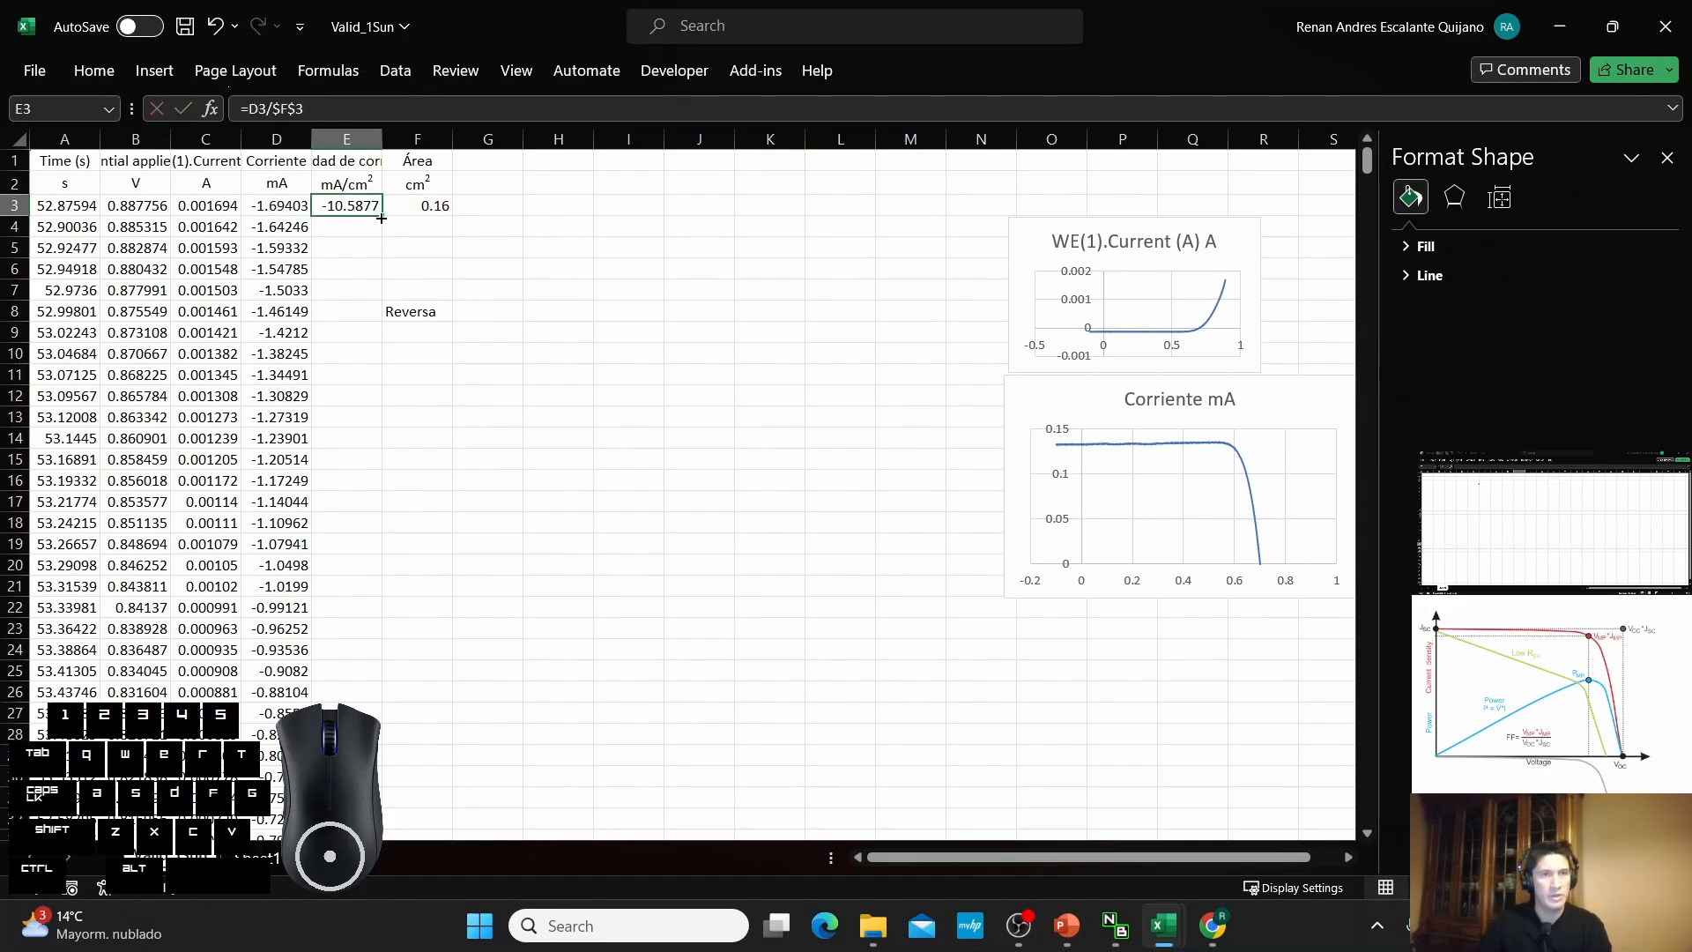
double_click(381, 218)
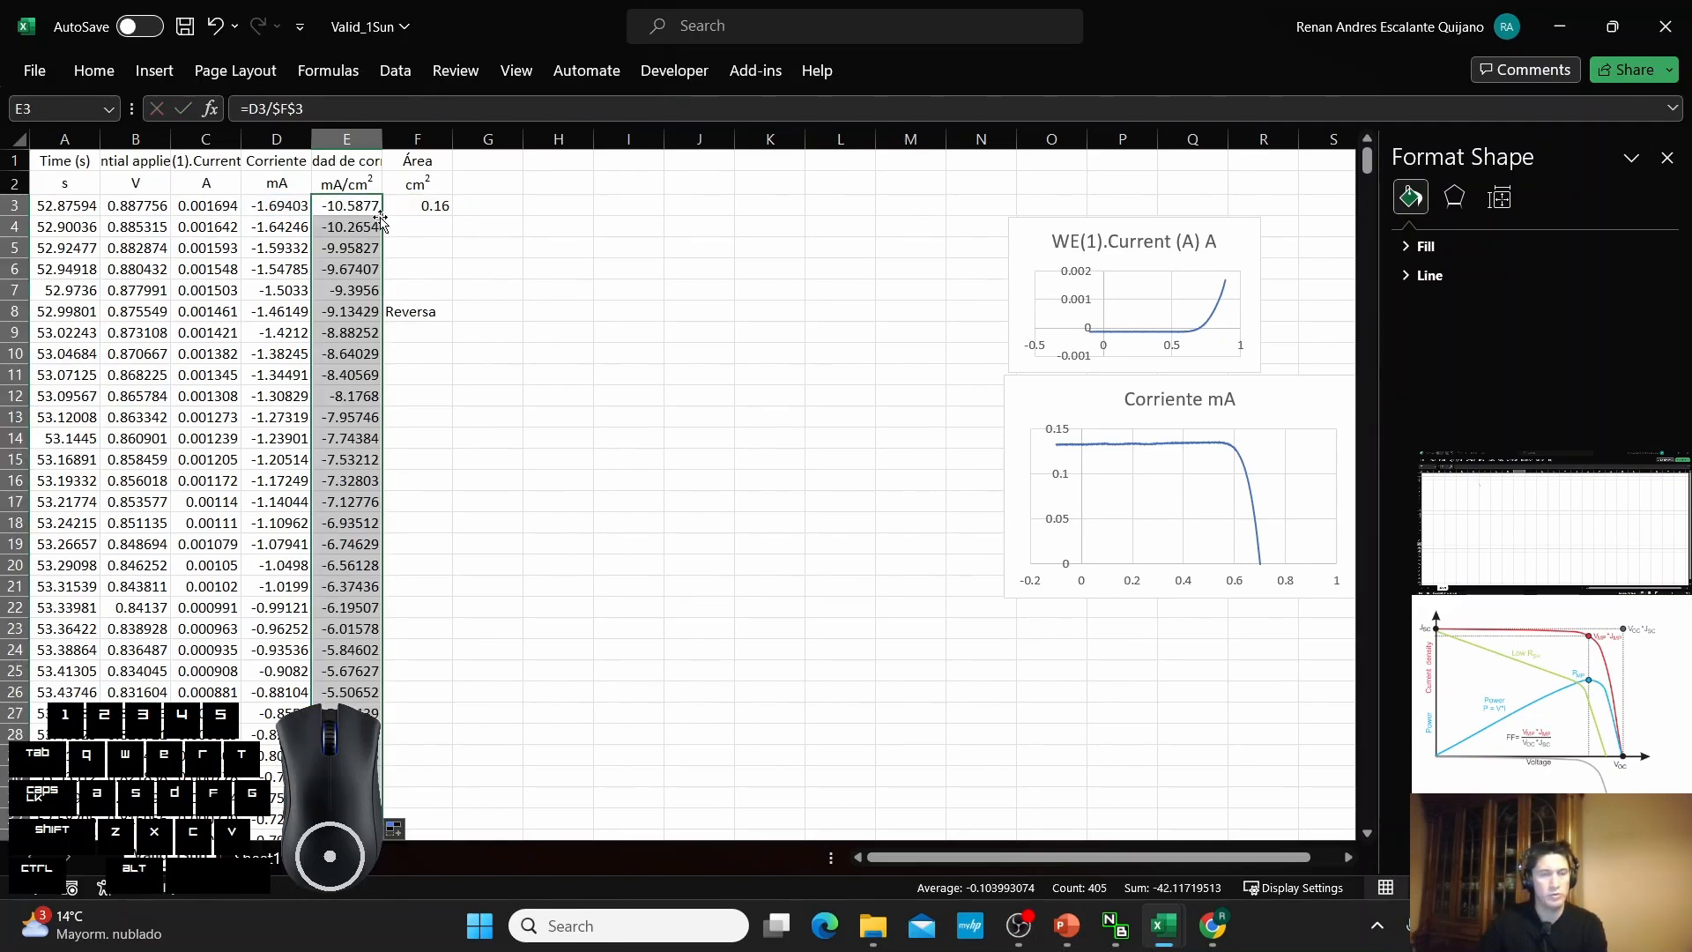
Insert a scatter chart with lines and no markers from the applied potential column B and the current density column E.
click(353, 139)
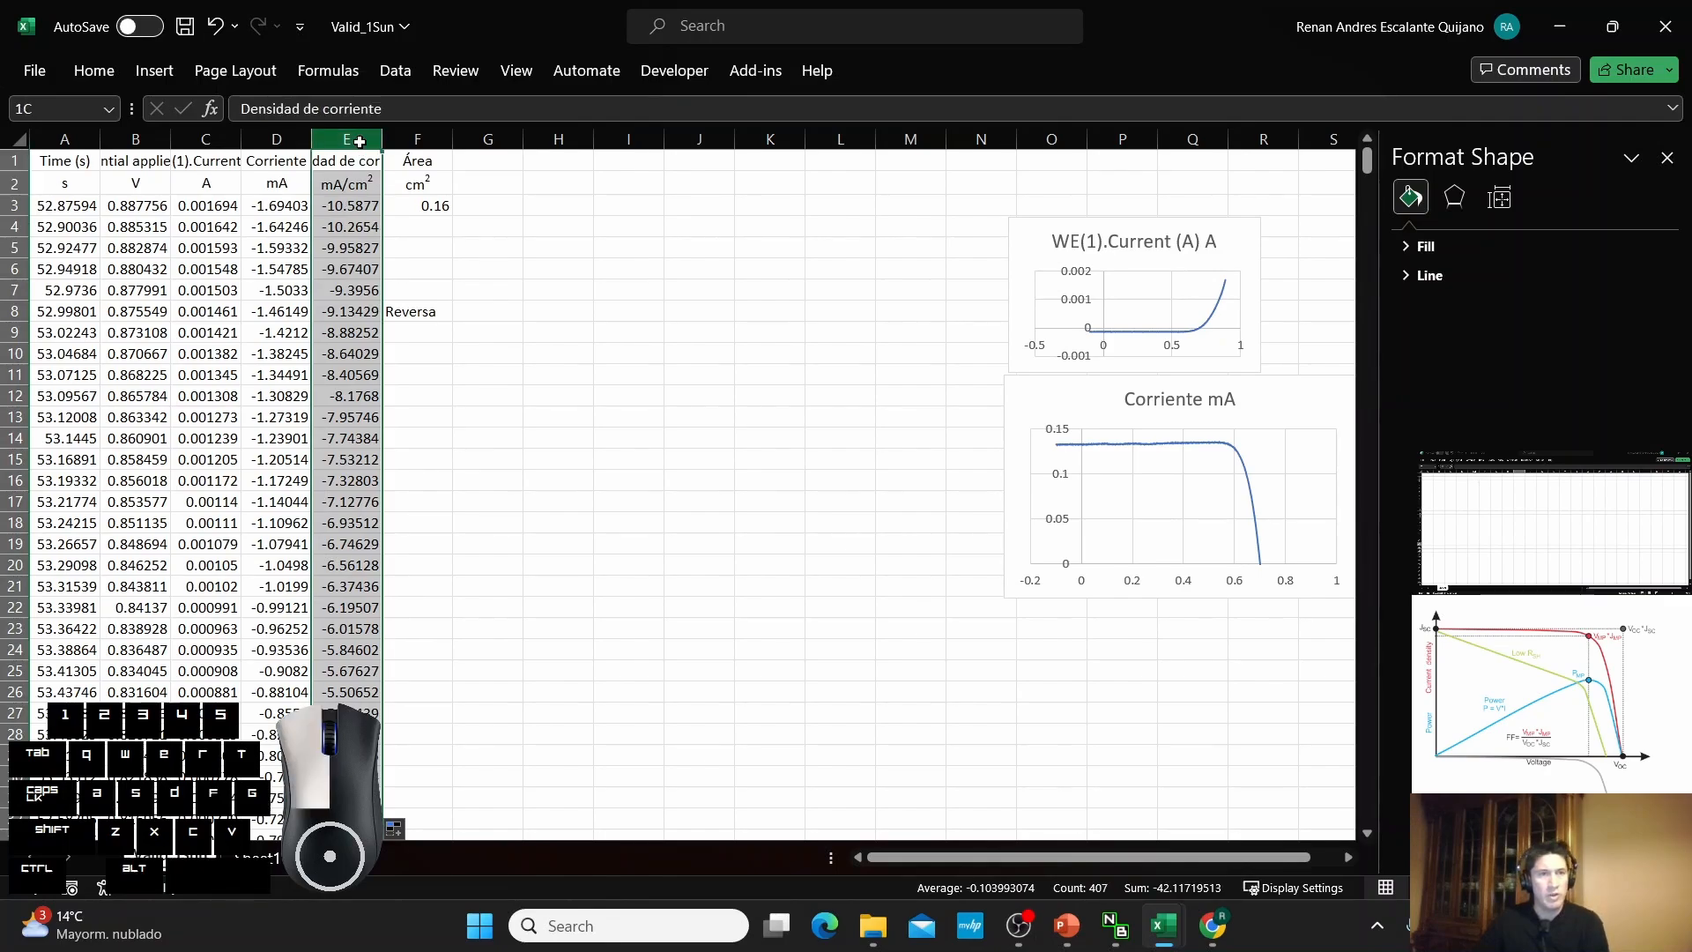
ctrl+click(158, 141)
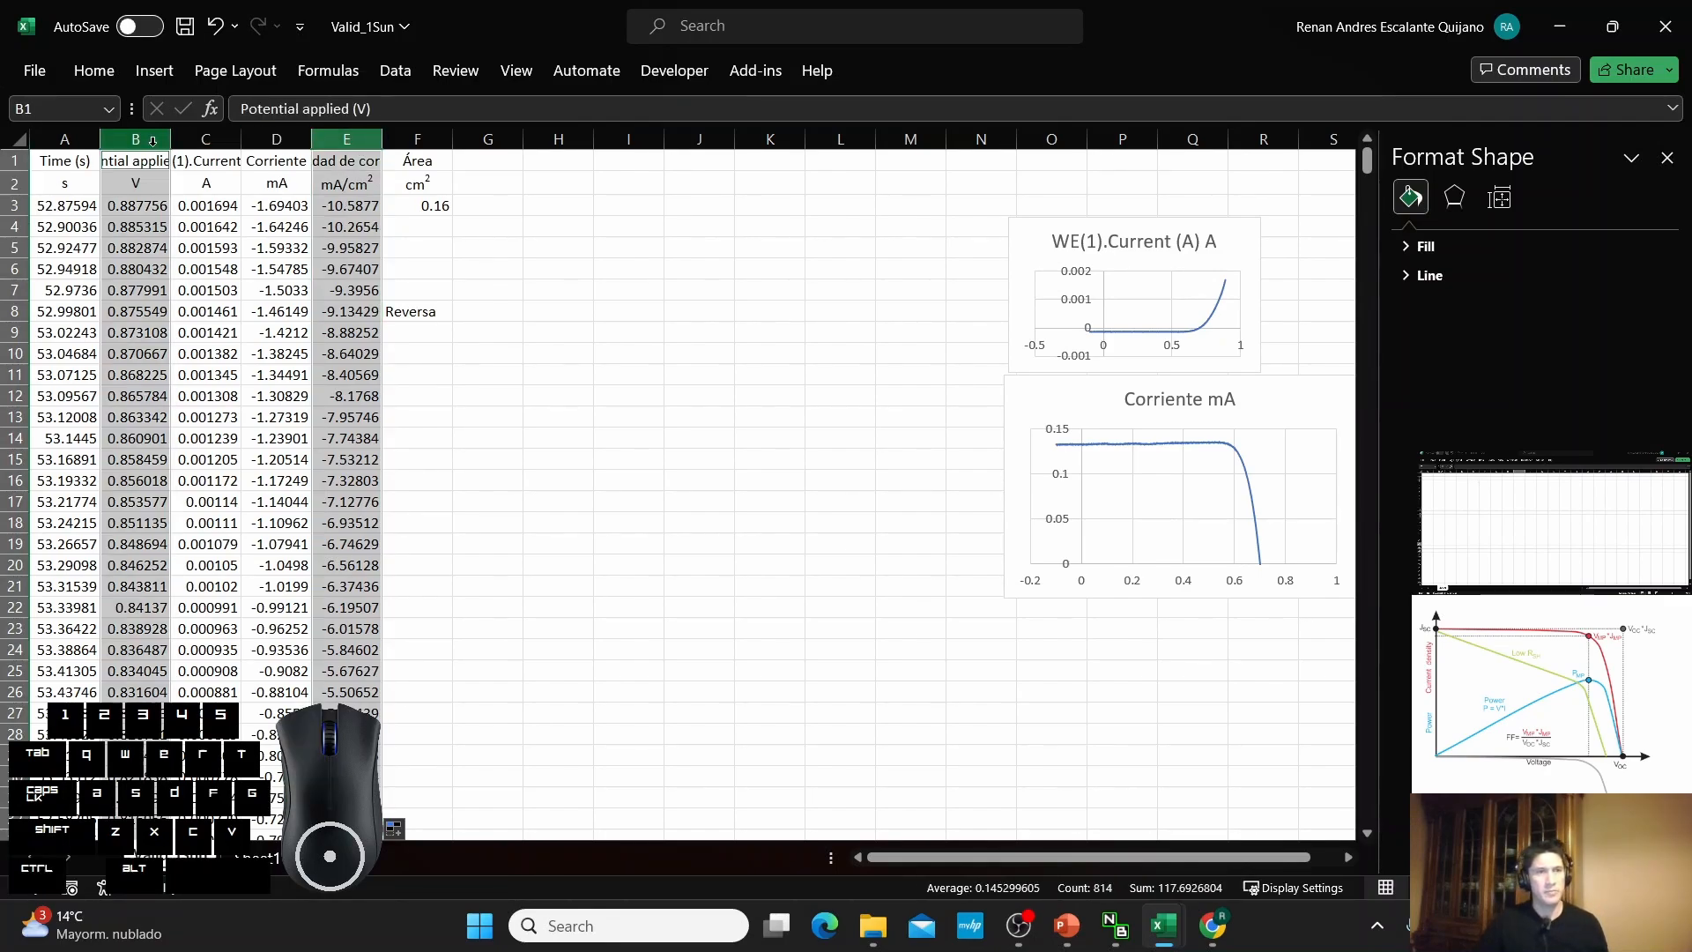
click(152, 74)
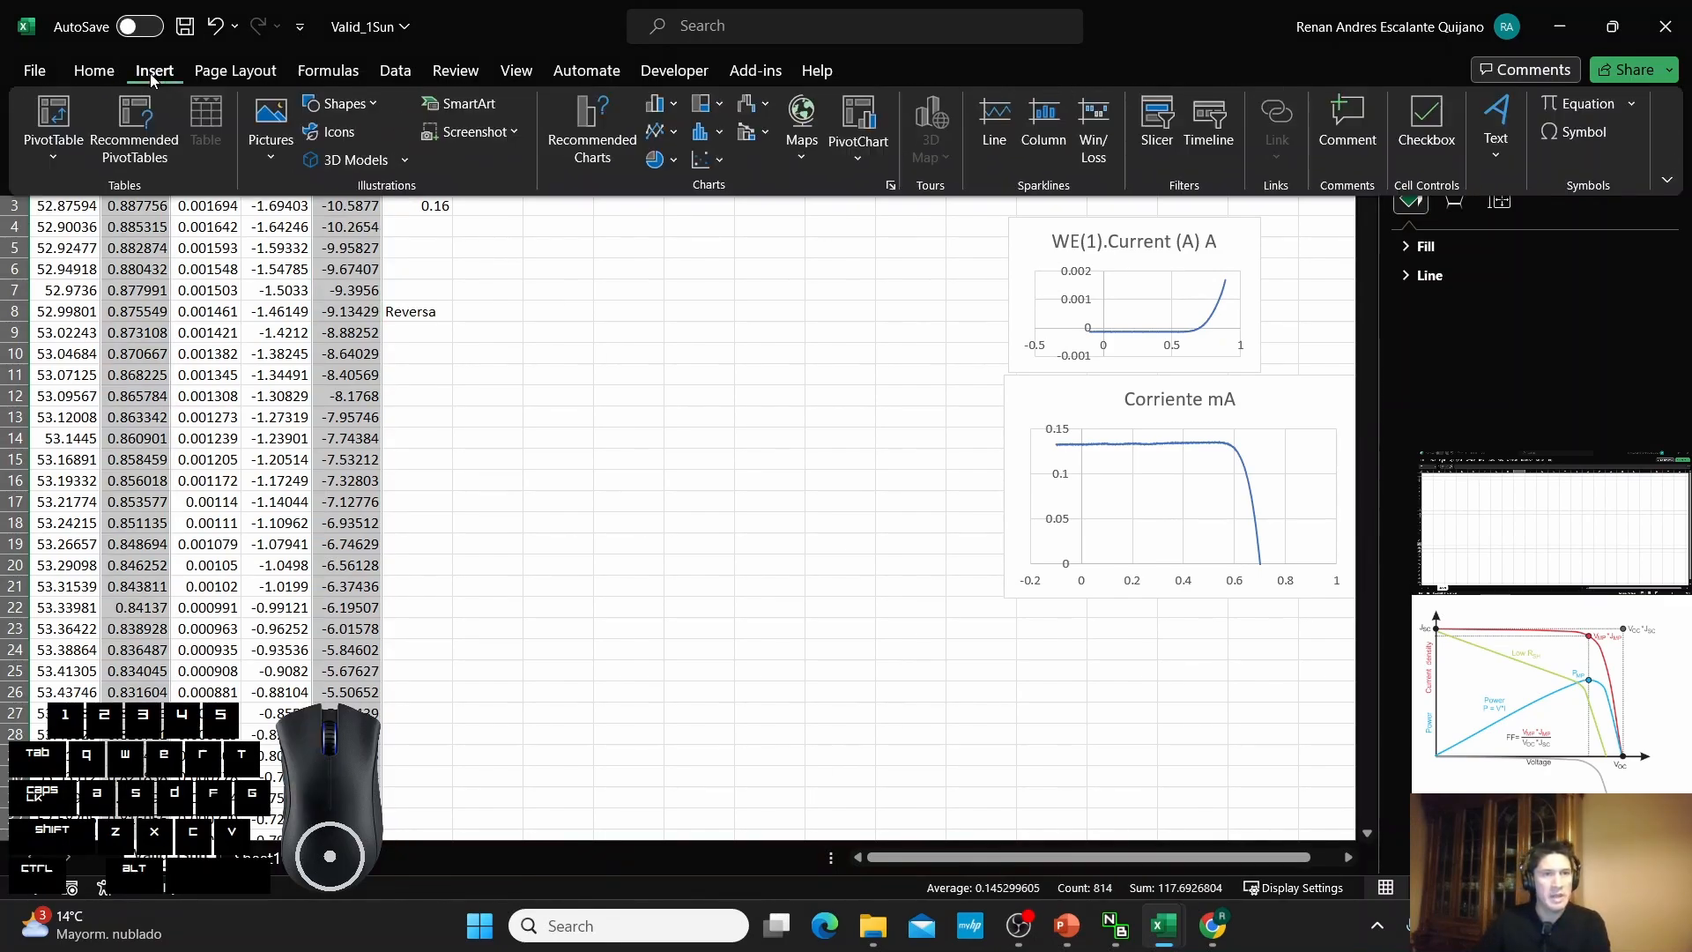
click(716, 161)
click(842, 251)
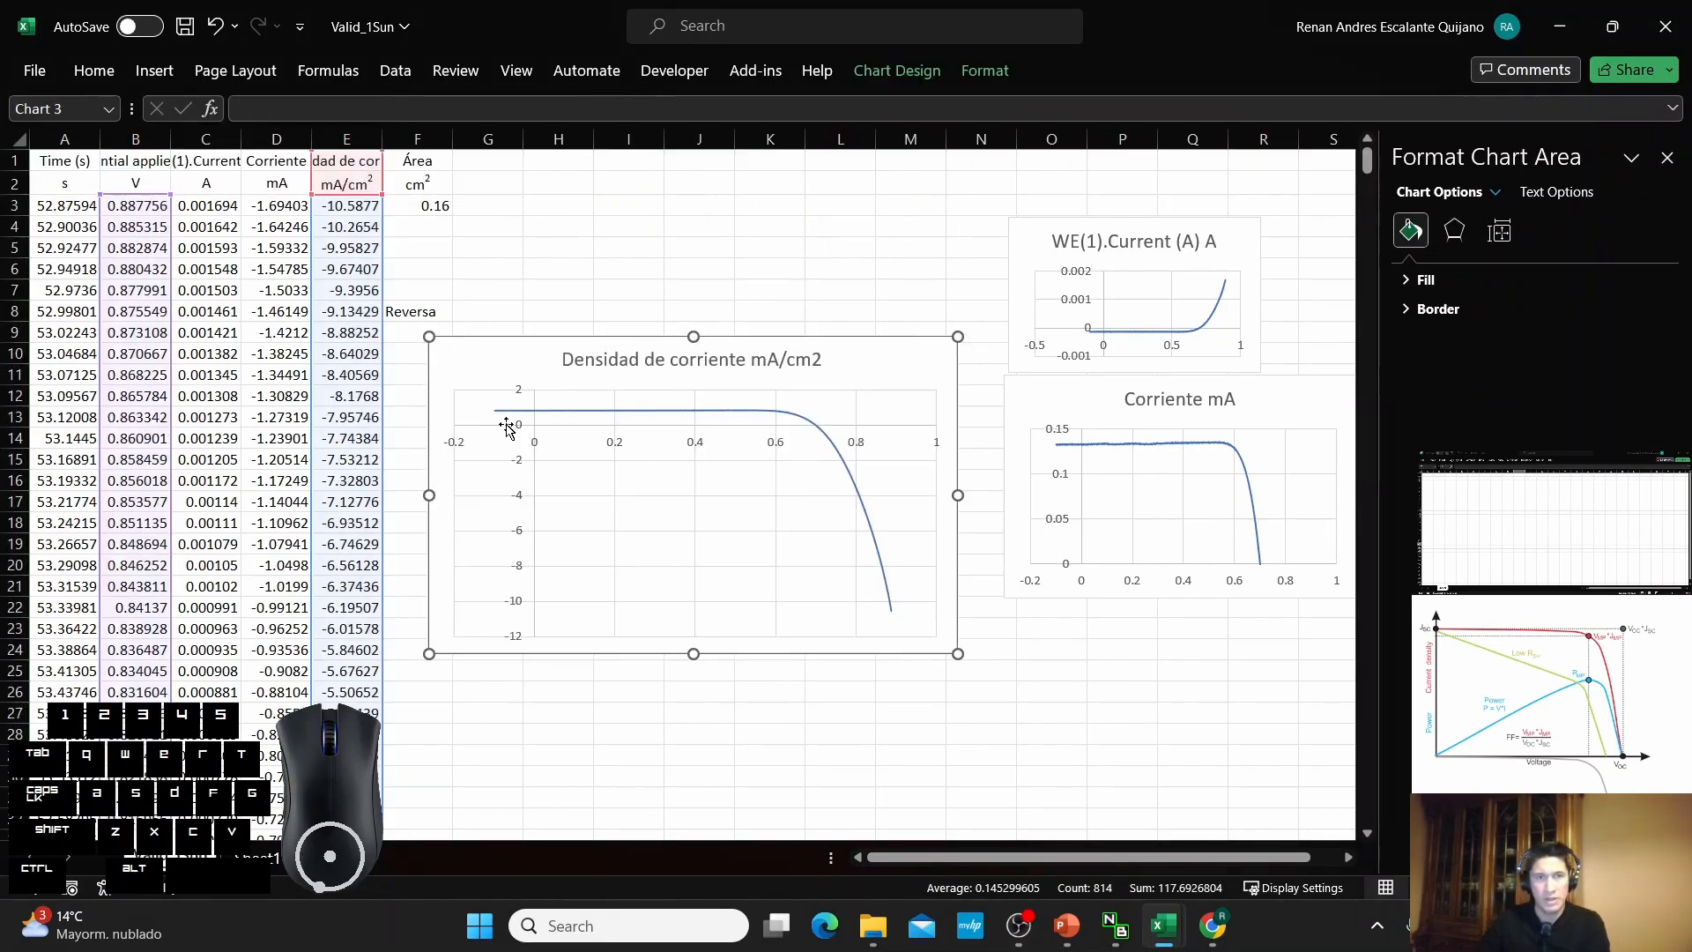
Set the minimum bound of the current density chart's vertical axis to 0.
click(535, 475)
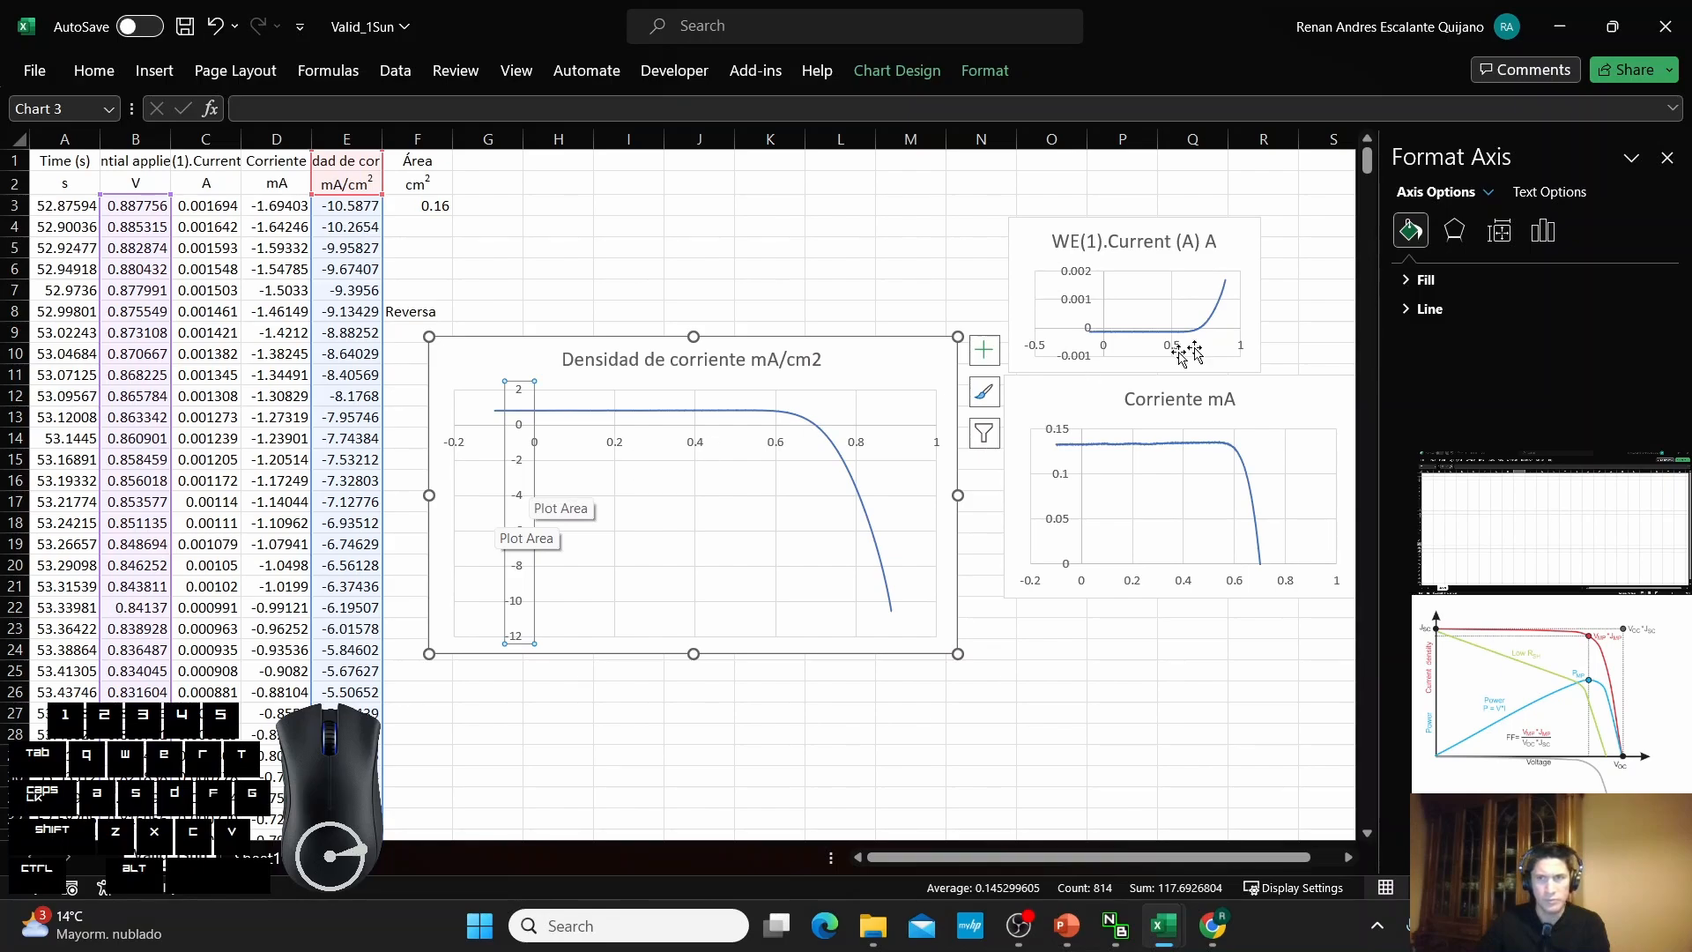
click(1552, 235)
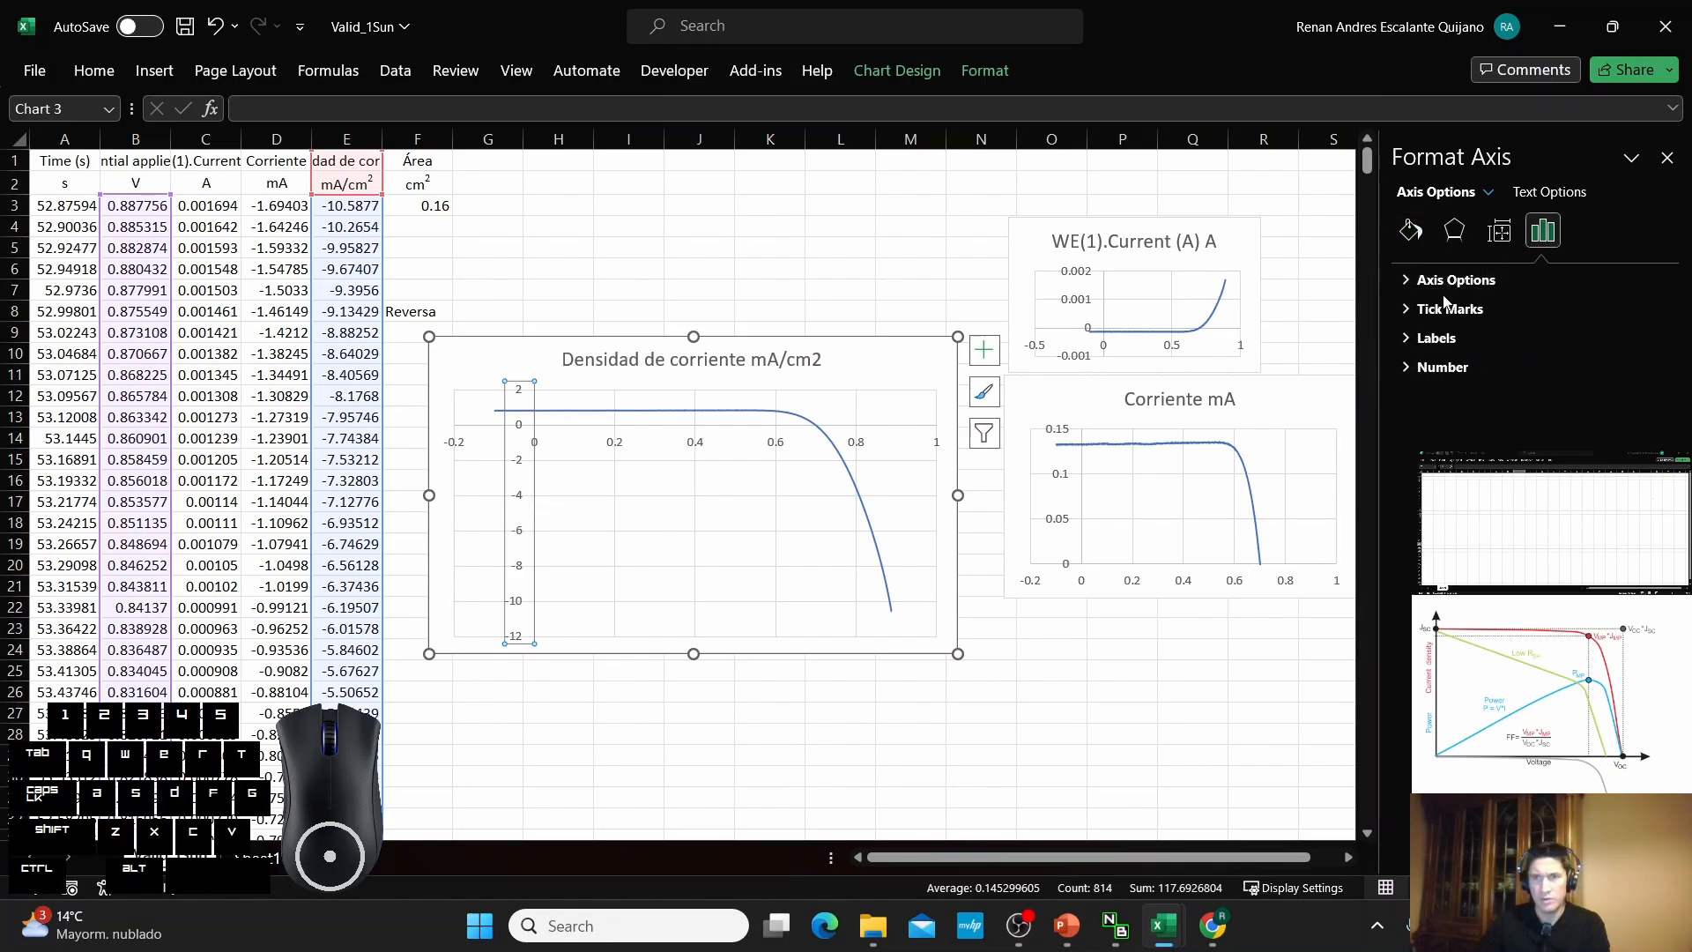
click(1406, 281)
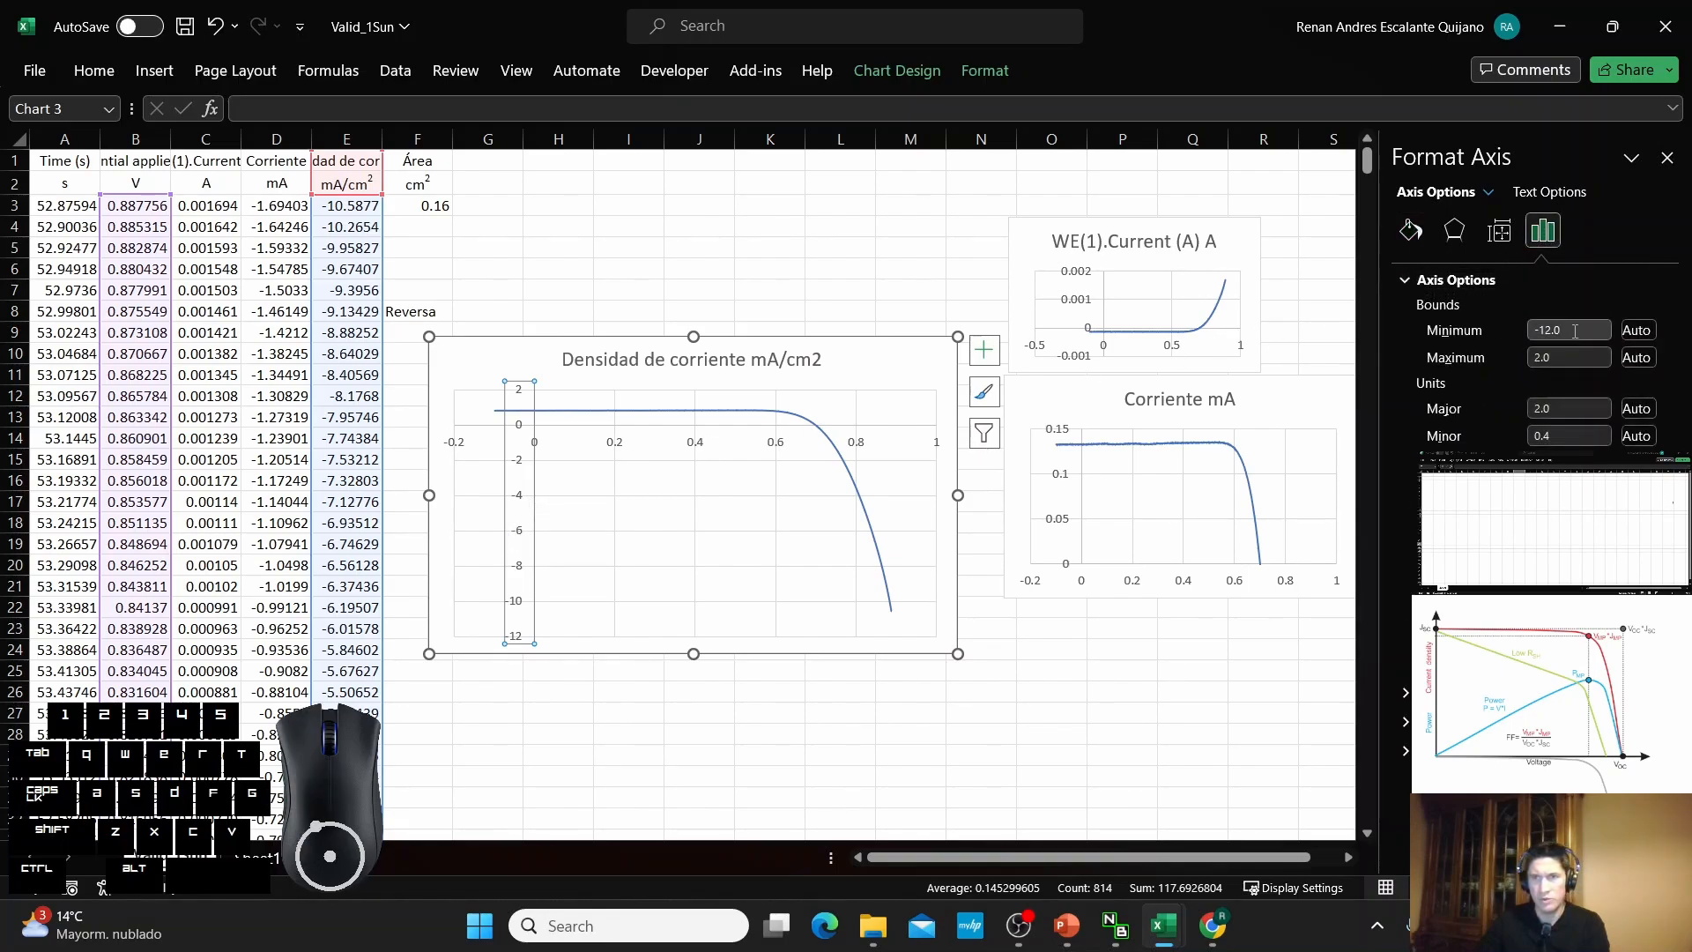
click(1575, 329)
text(0)
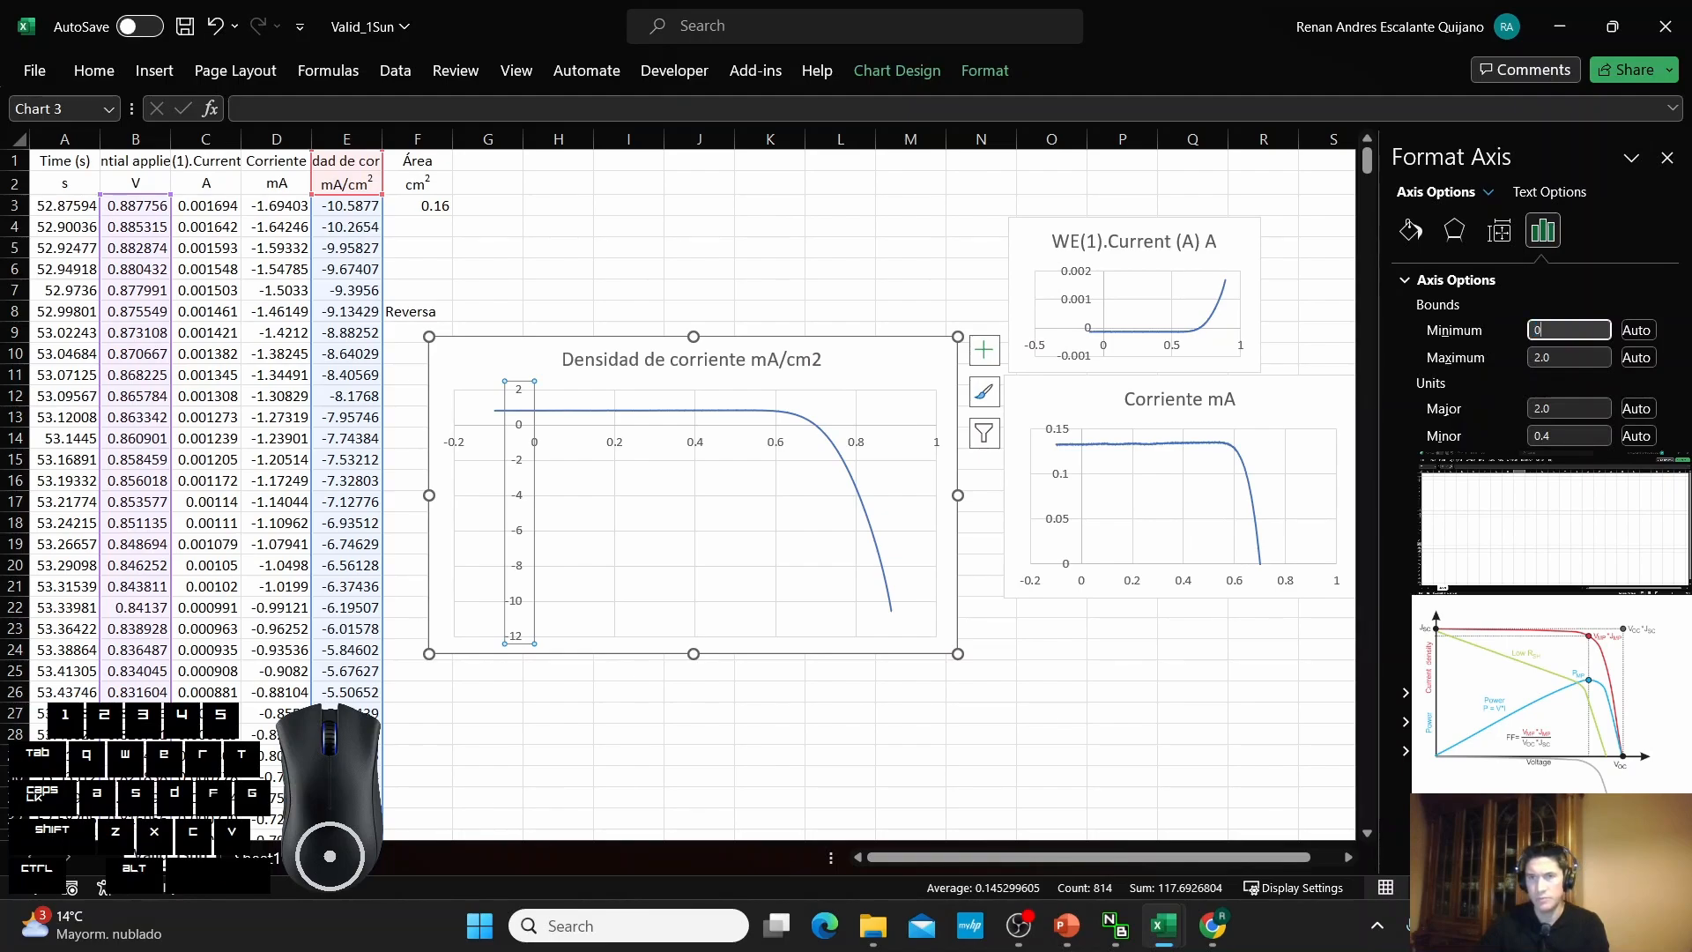
key(Return)
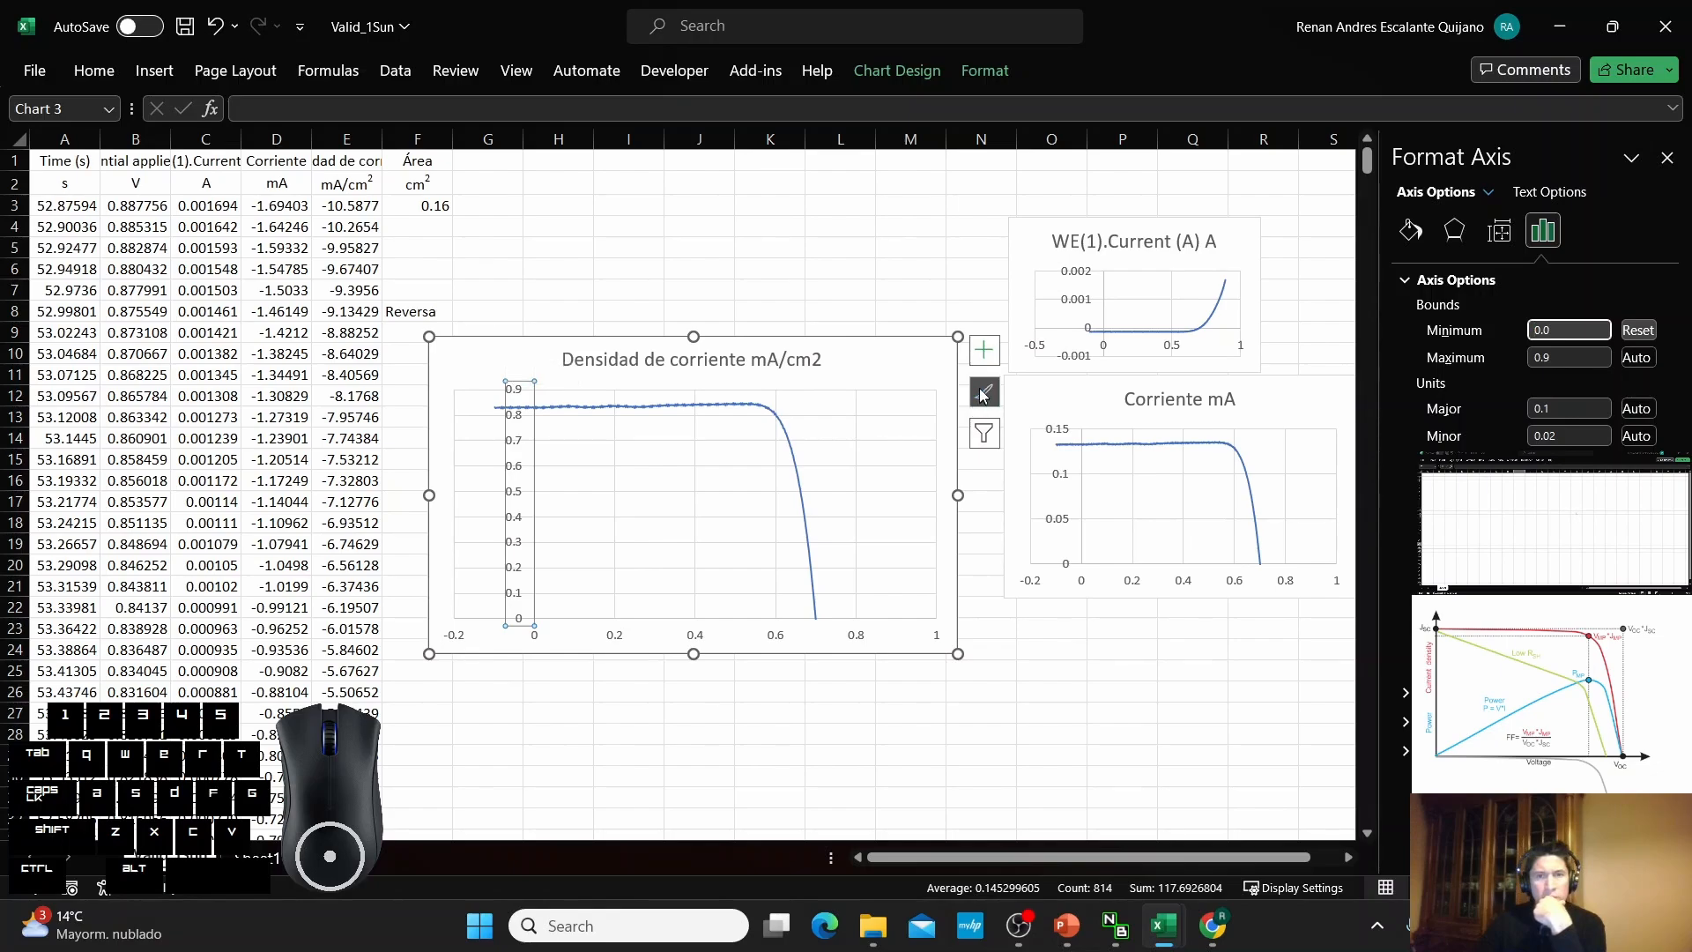
Add axis titles to the current density chart and name the horizontal axis "Voltaje (V)".
click(984, 352)
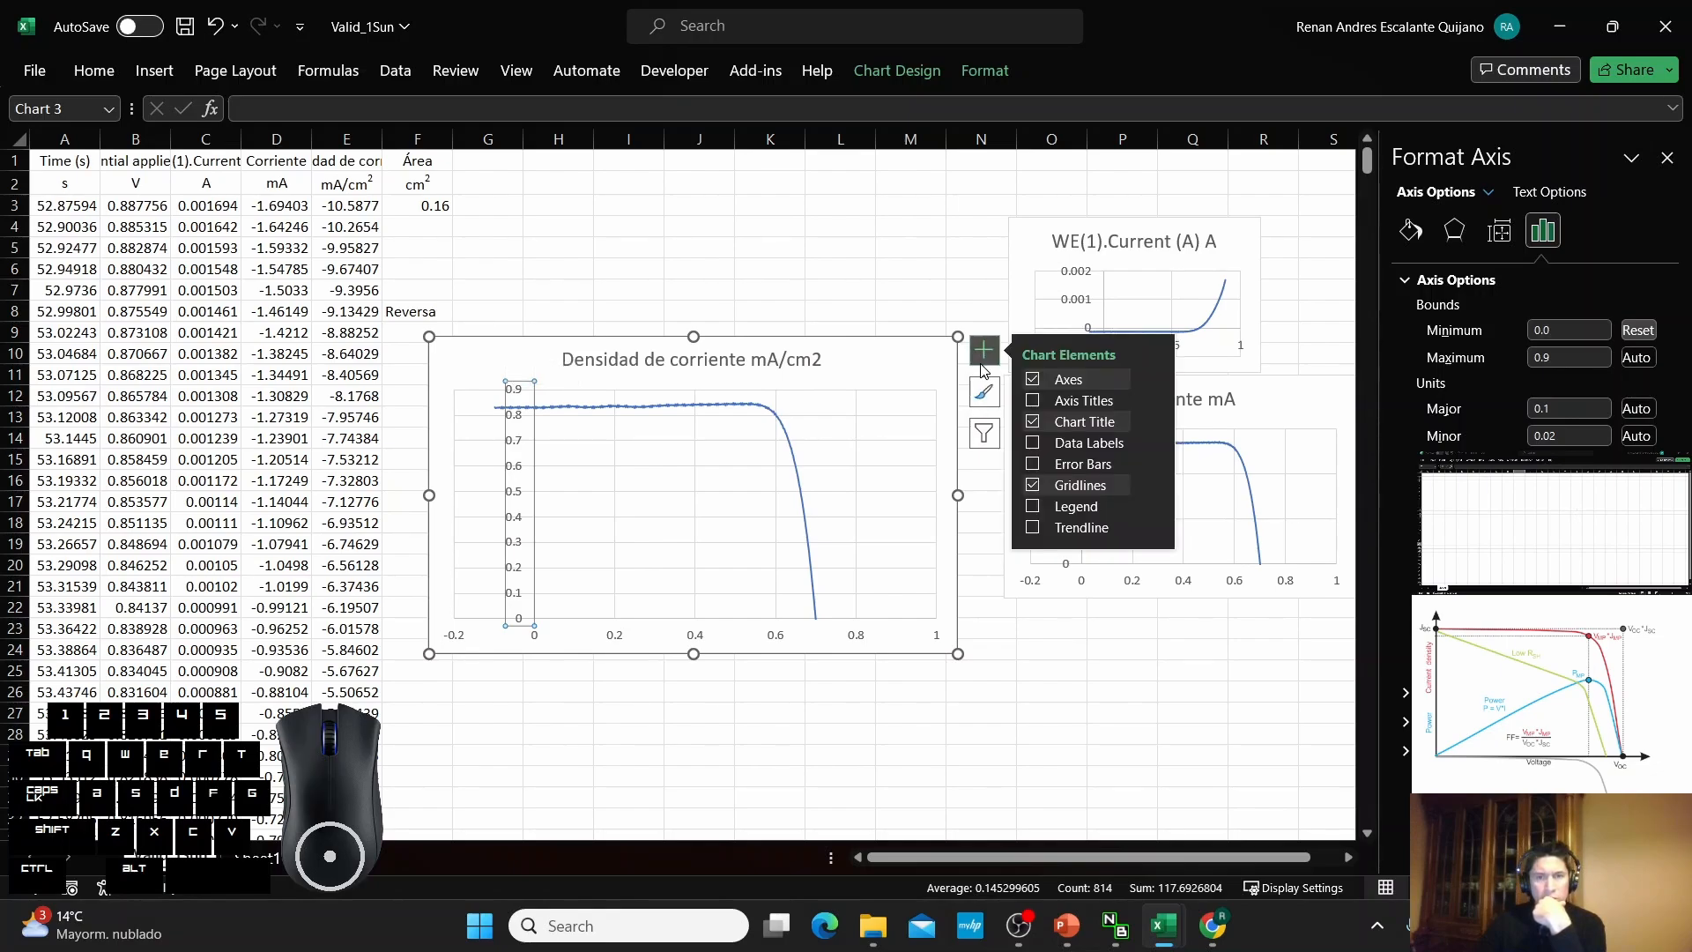
click(1034, 402)
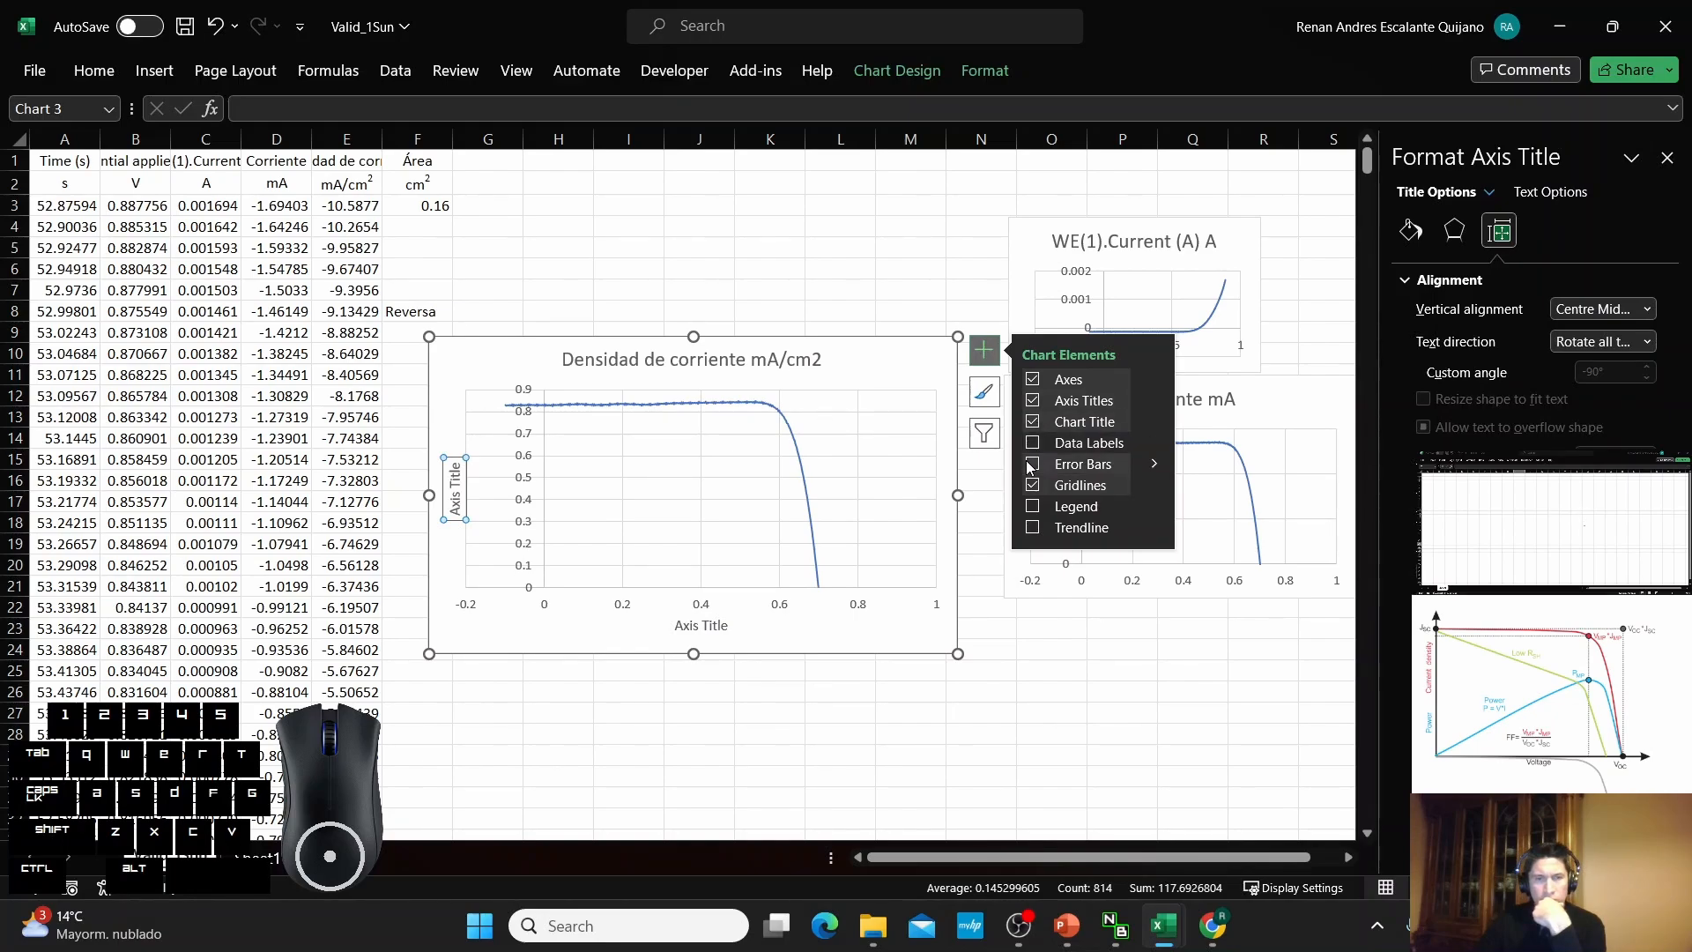
click(789, 645)
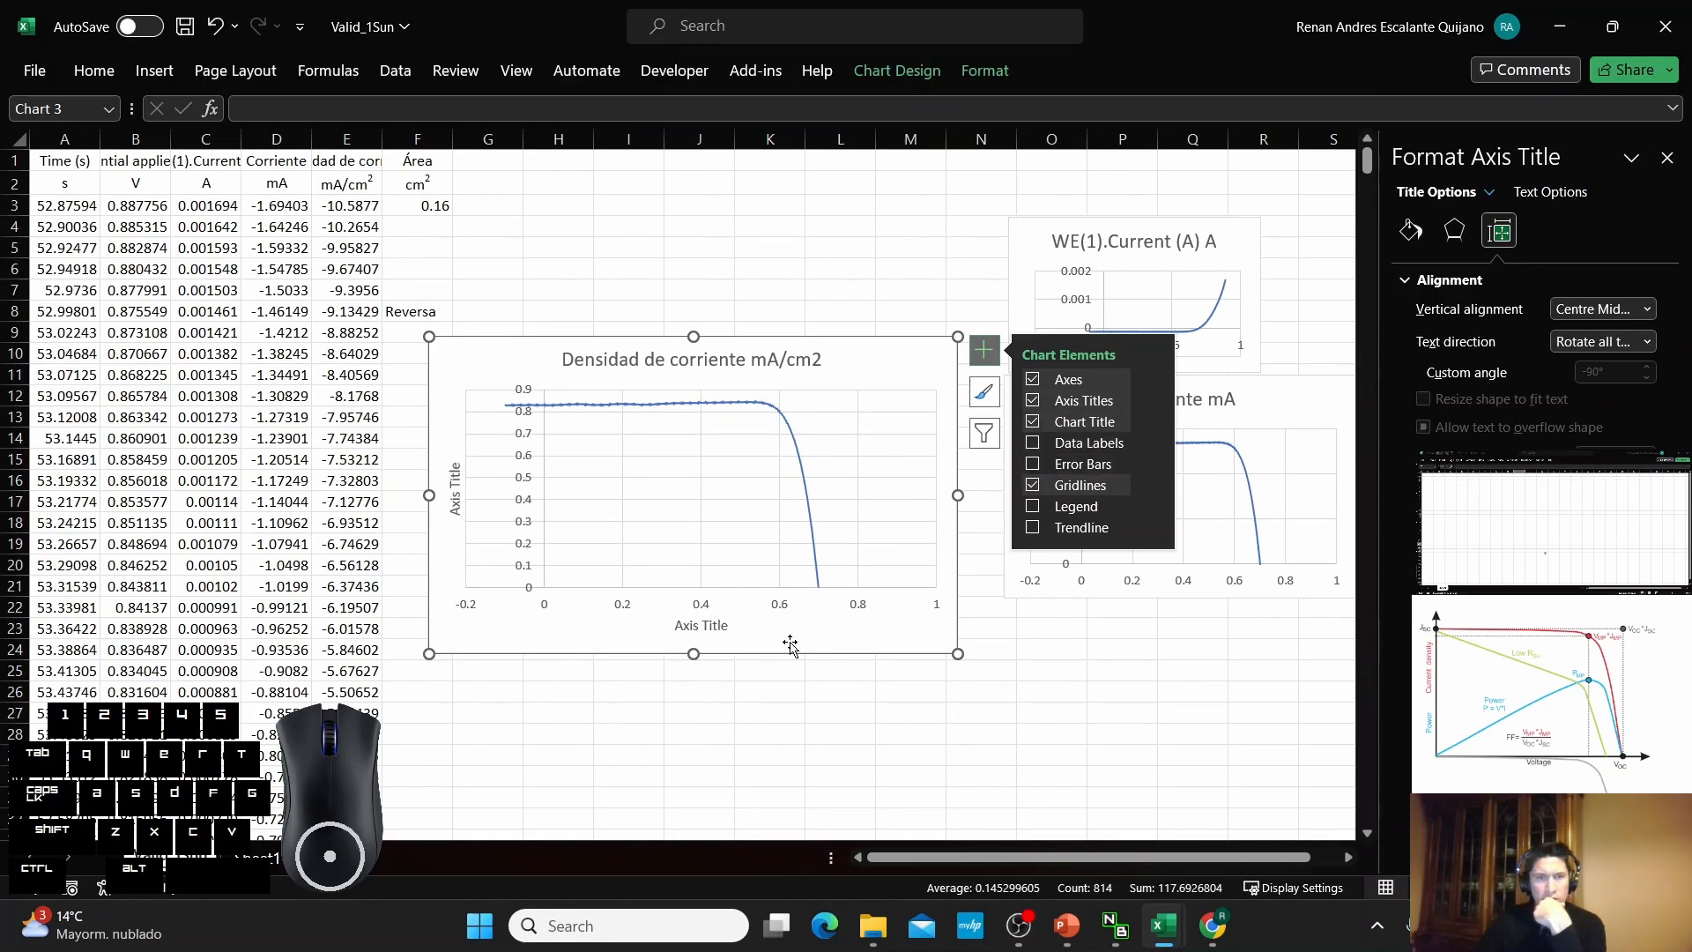
click(678, 633)
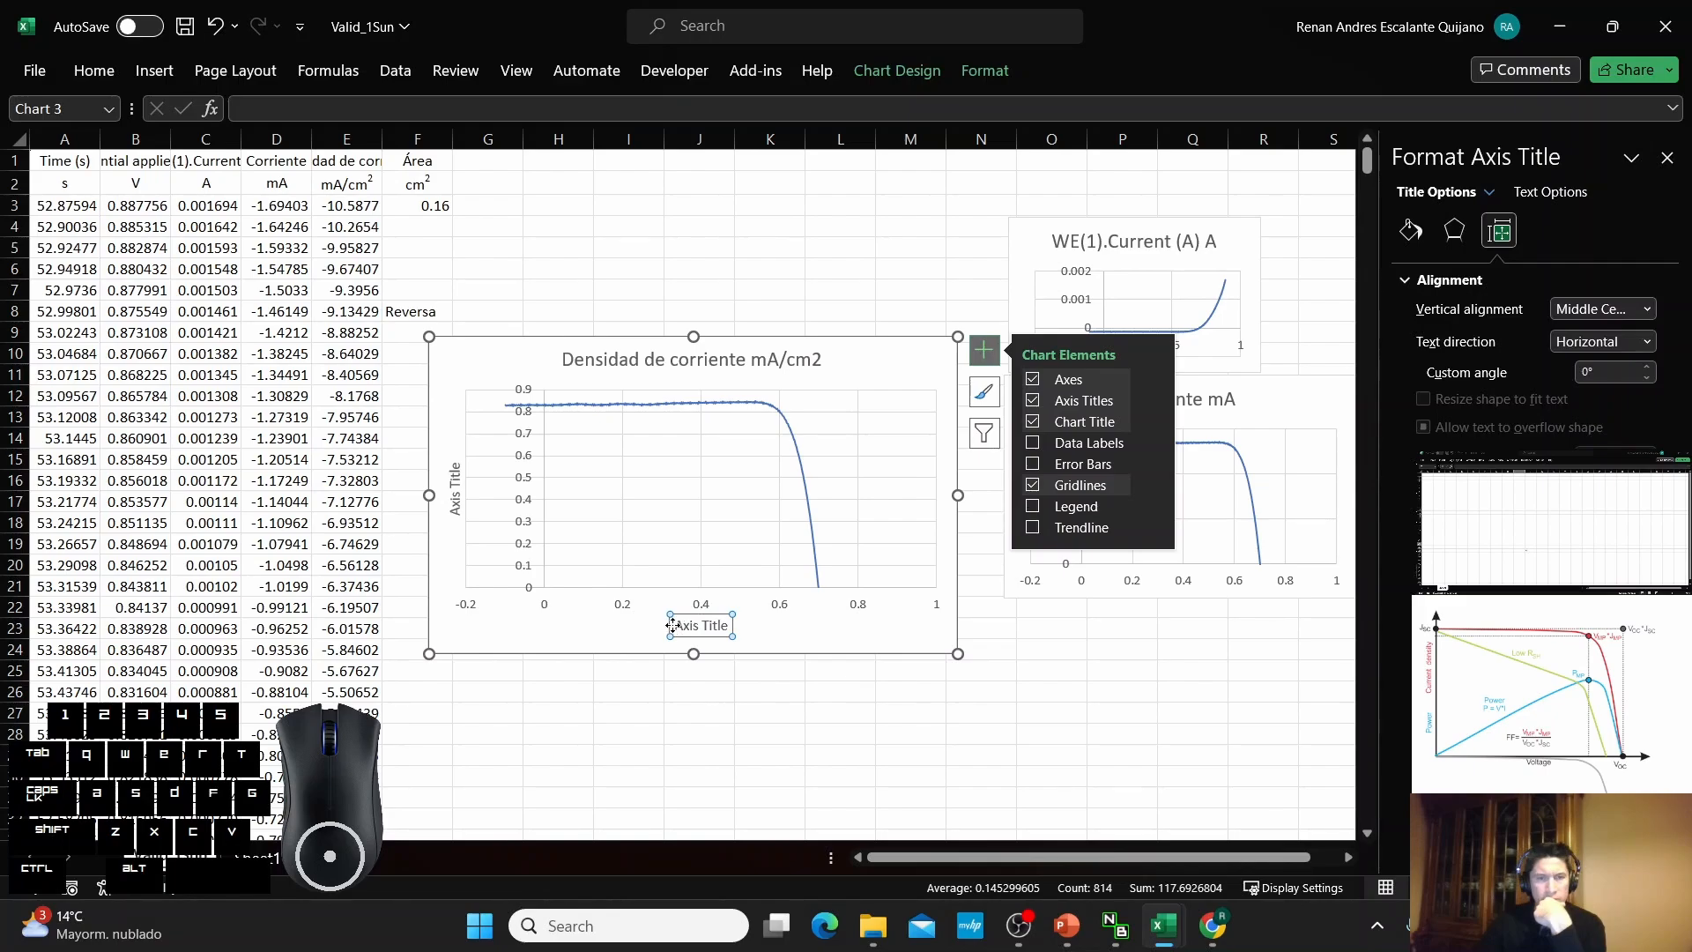
drag(676, 628, 745, 632)
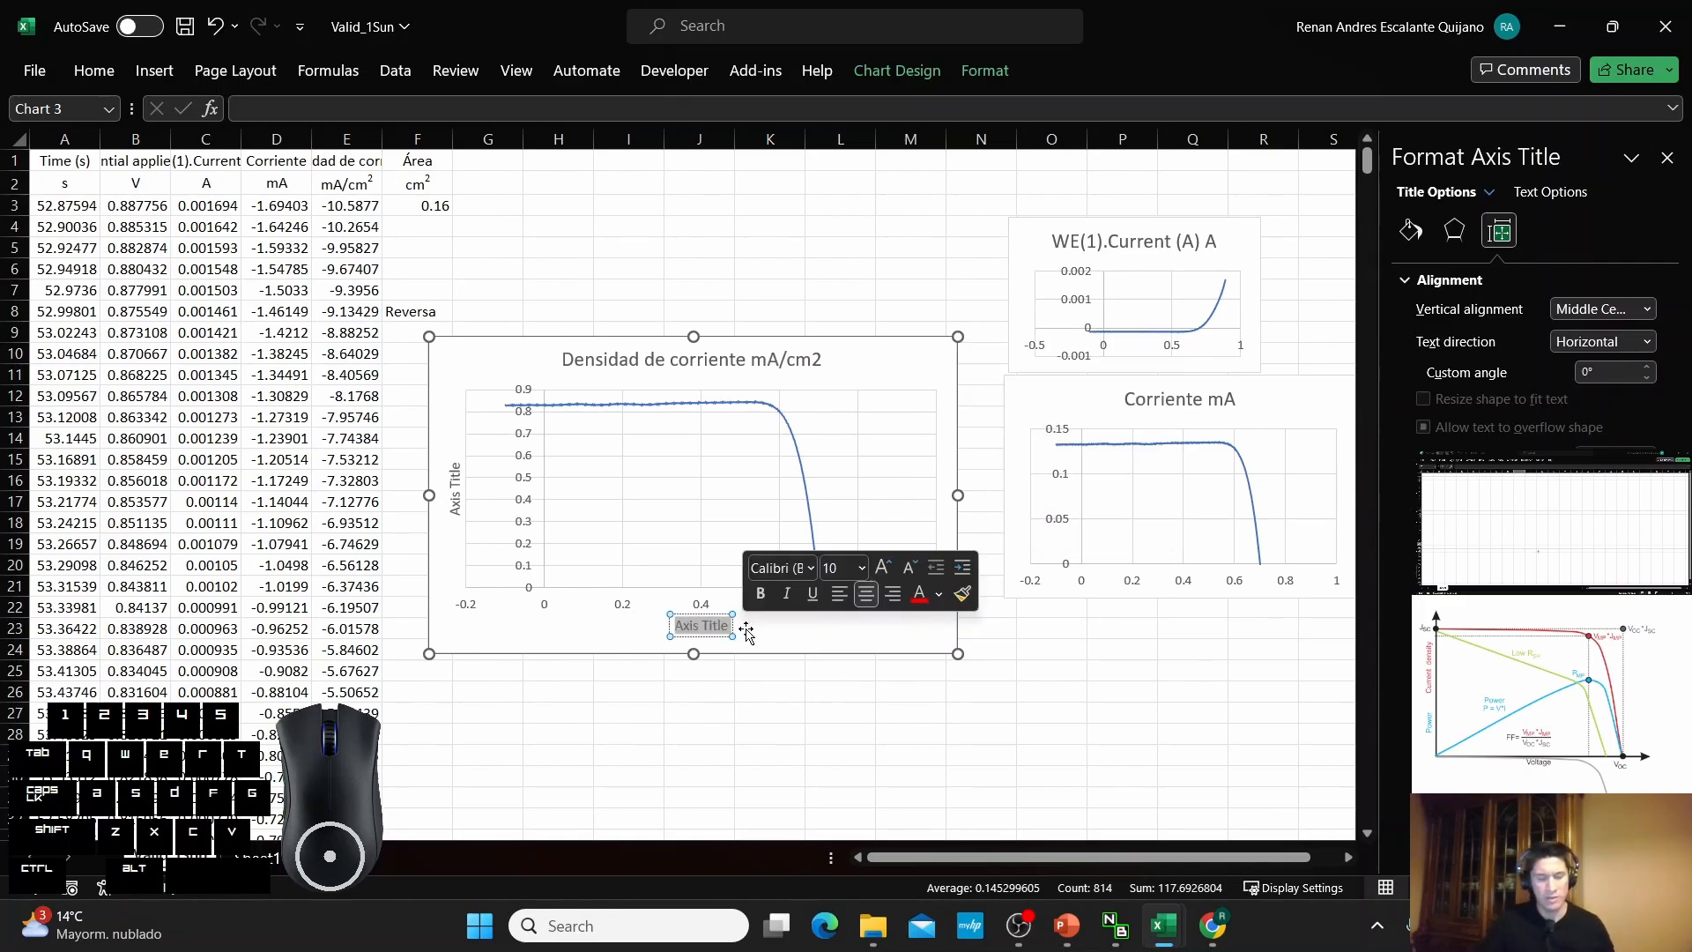
text(Voltaje)
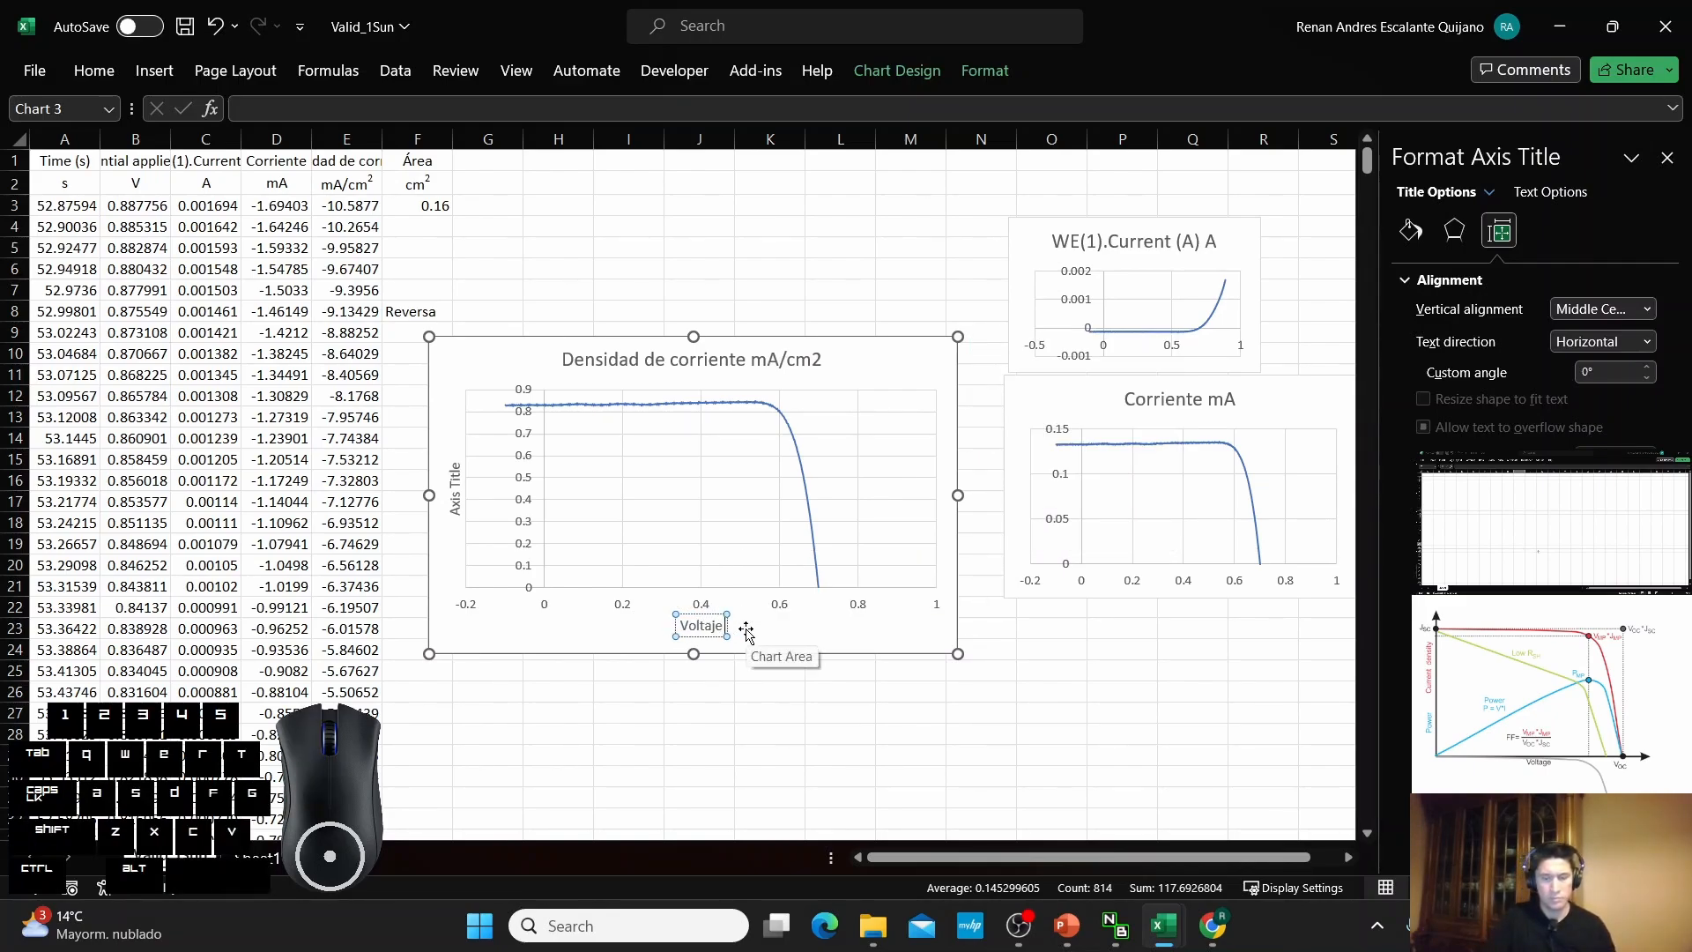
text( (V))
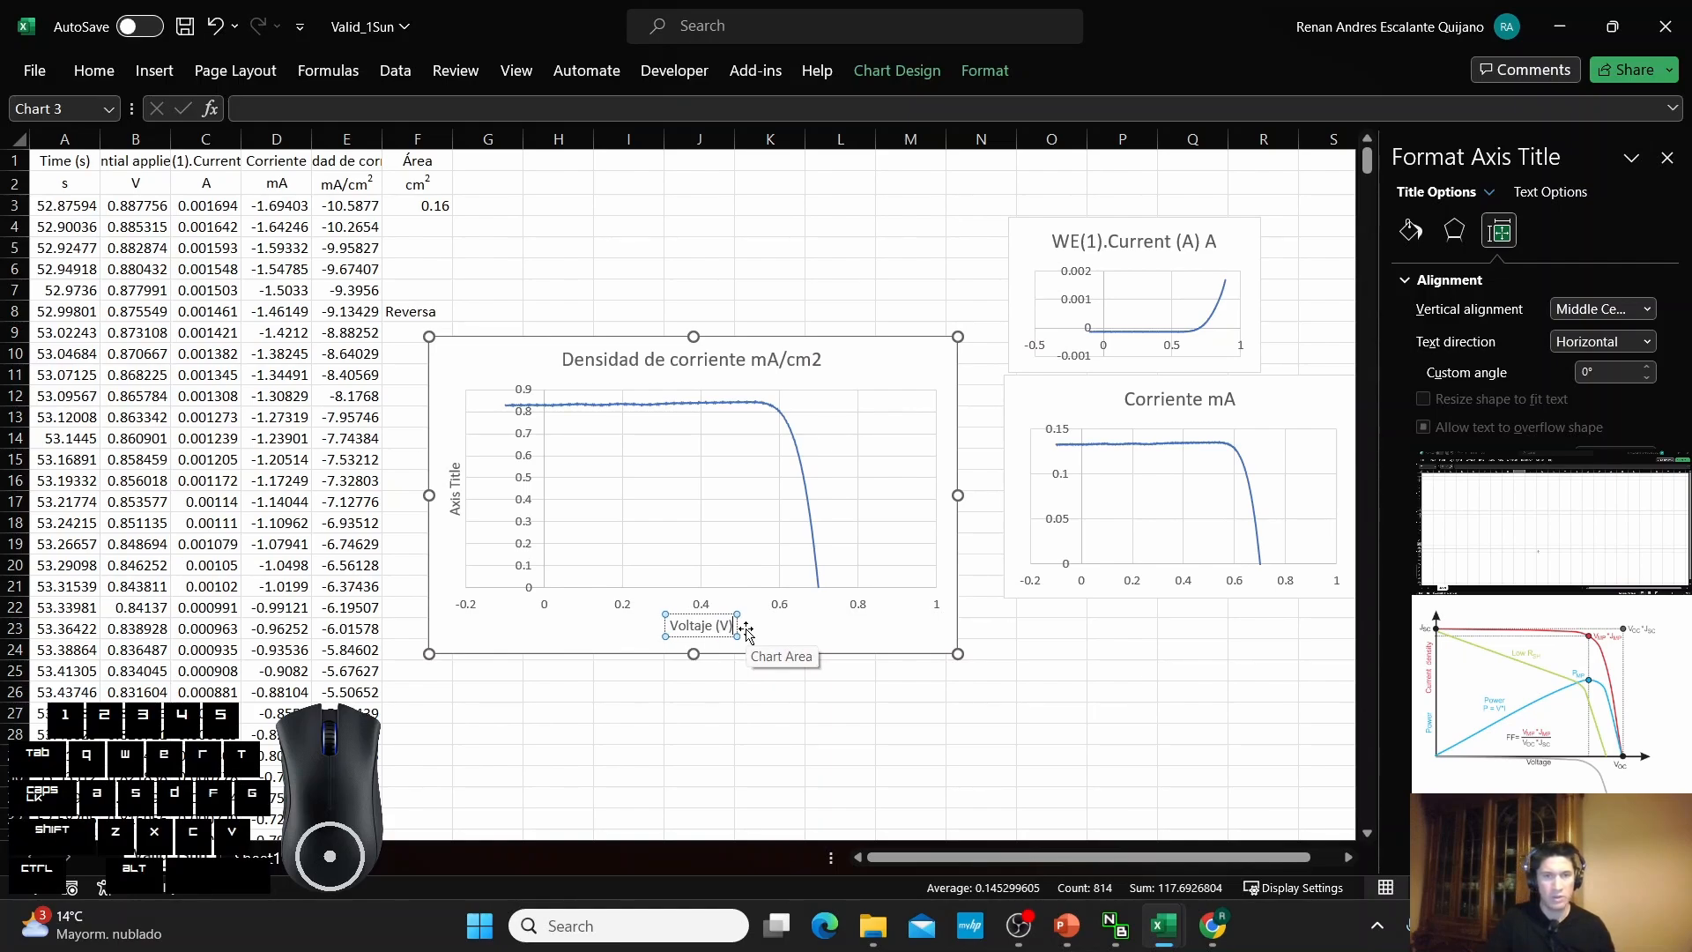
Name the vertical axis of the current density chart "J (mA/cm2)".
click(452, 507)
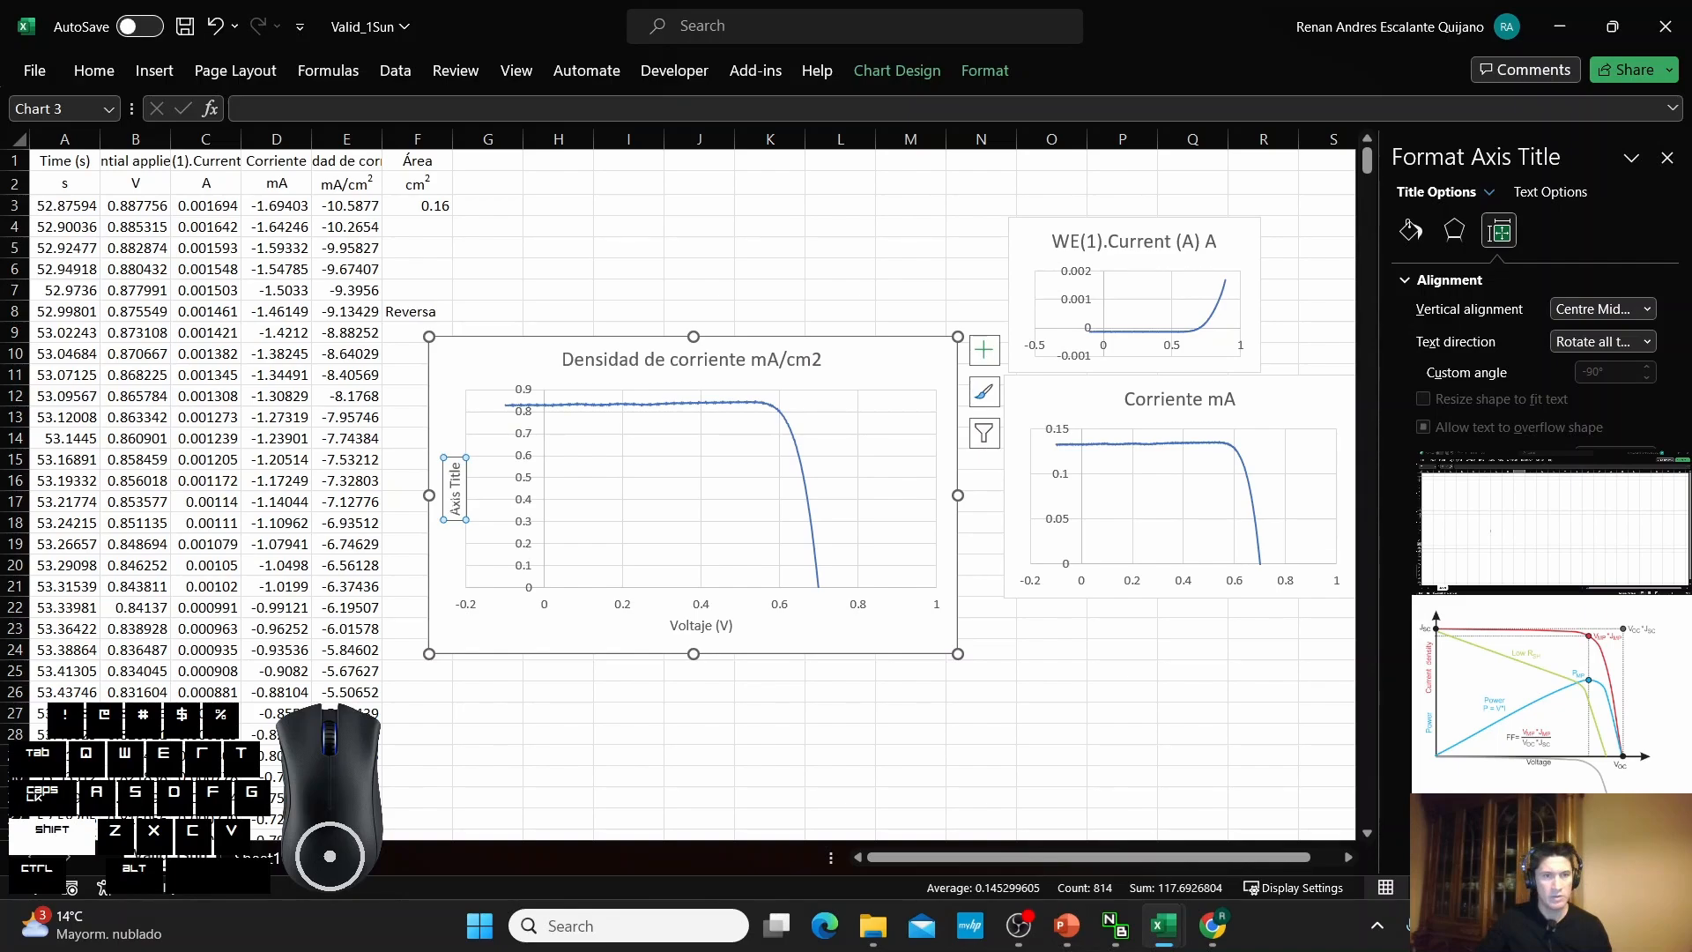
text(D)
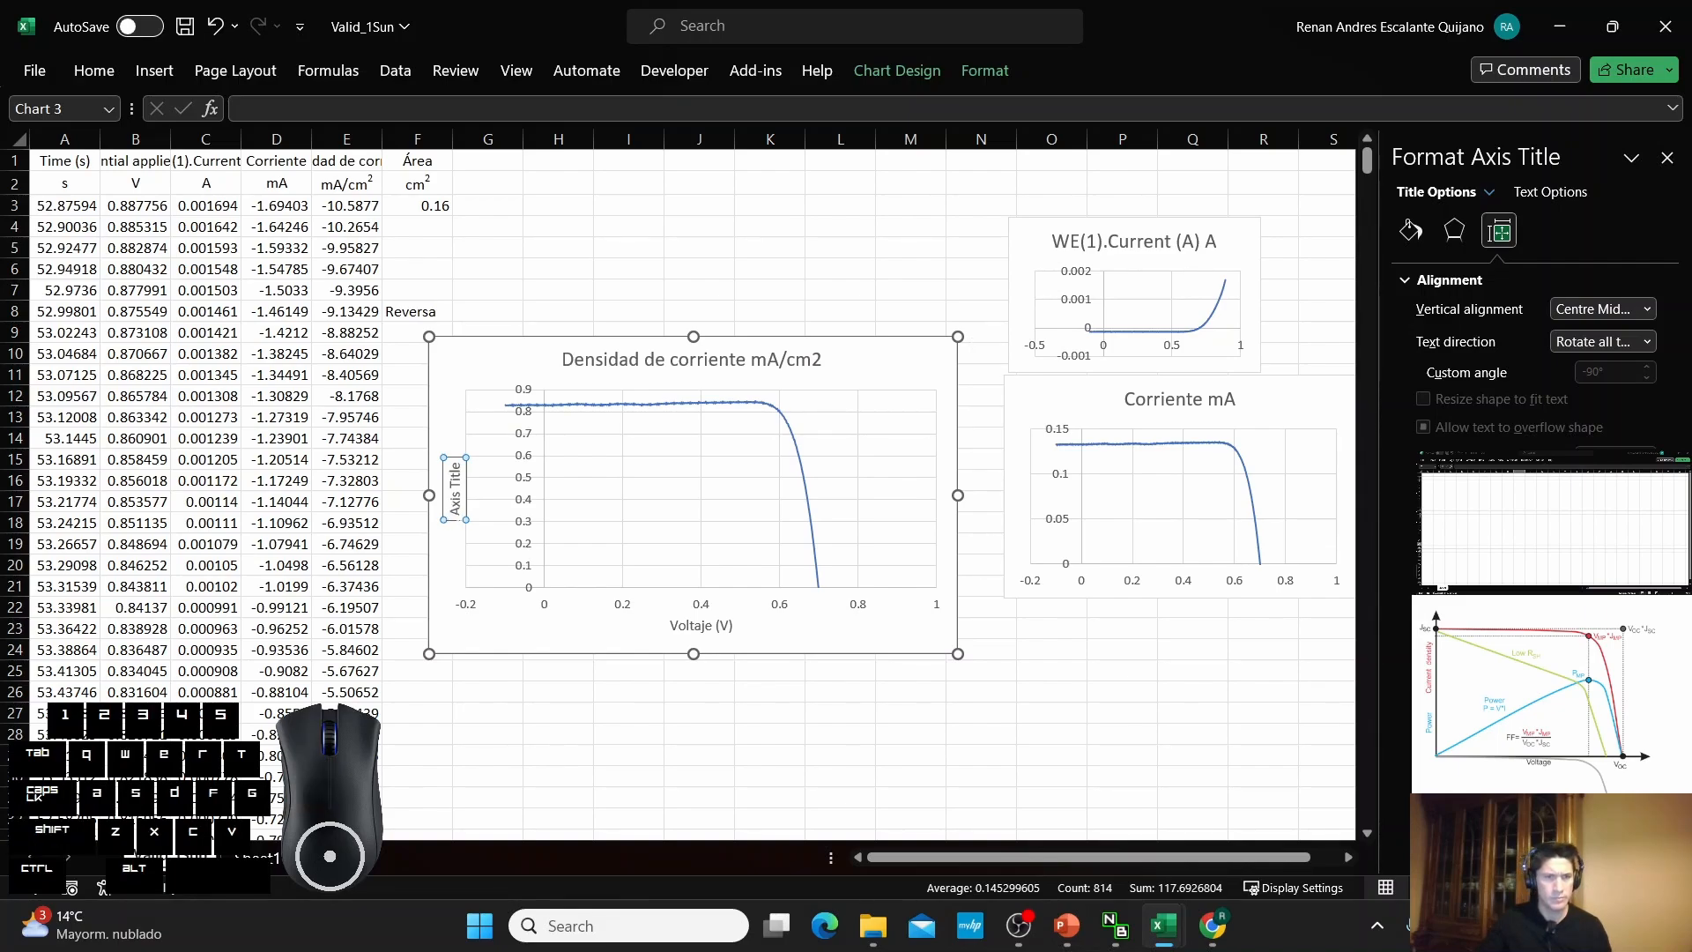
drag(454, 518, 459, 440)
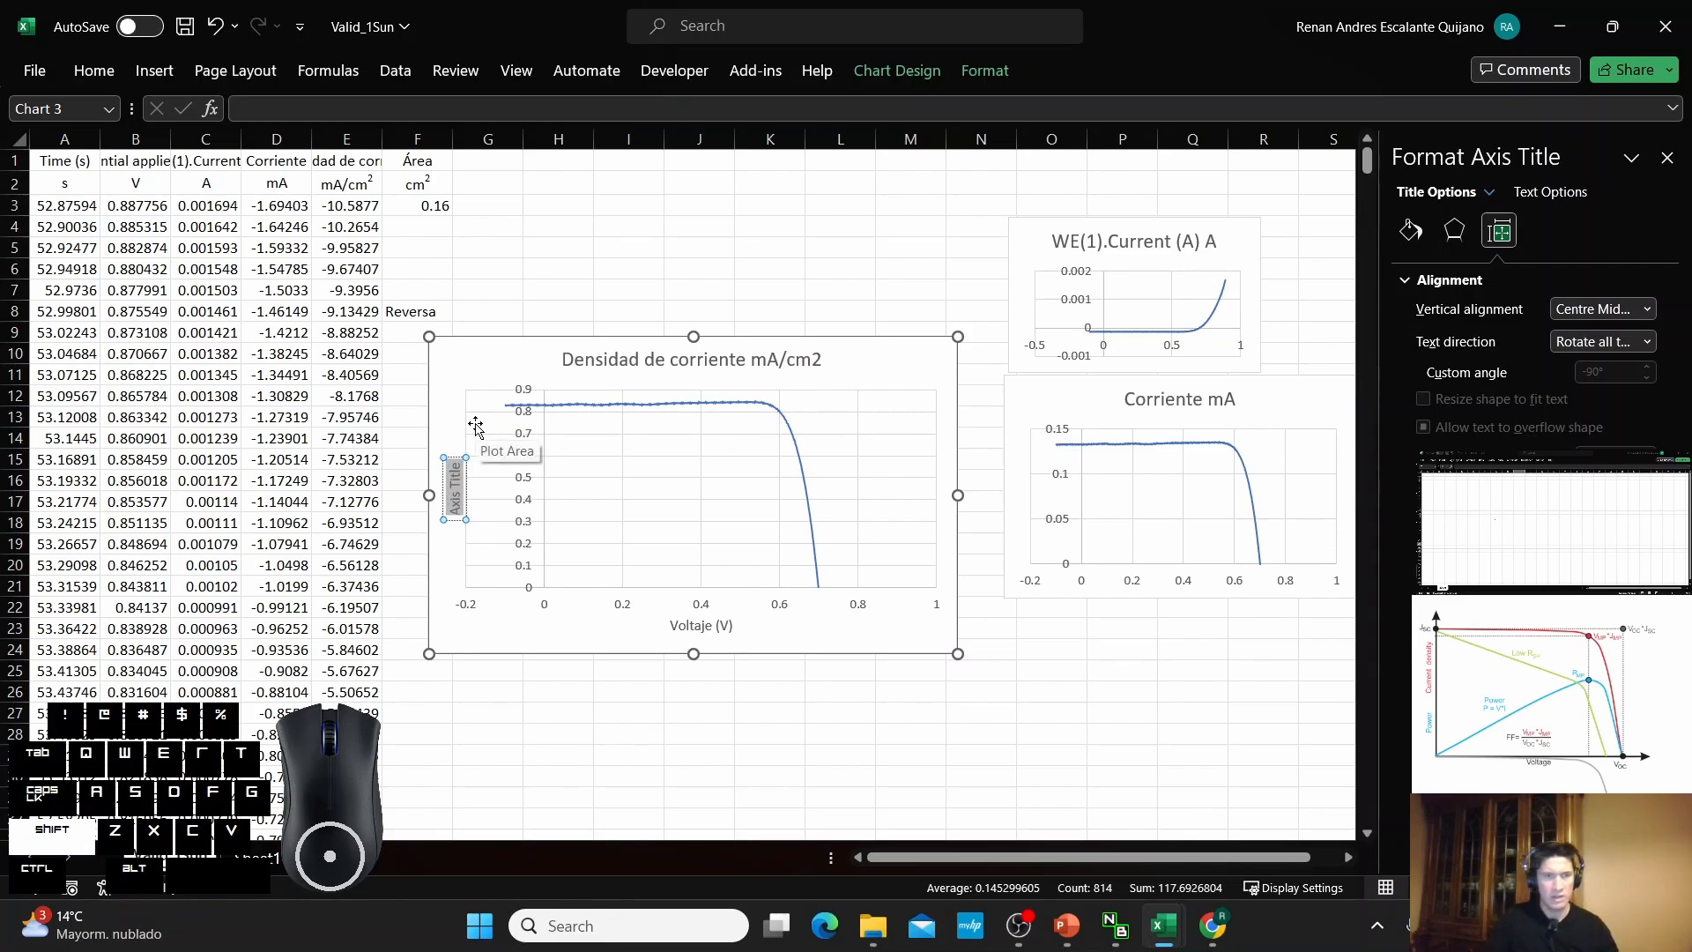
text(J (mA/cm)
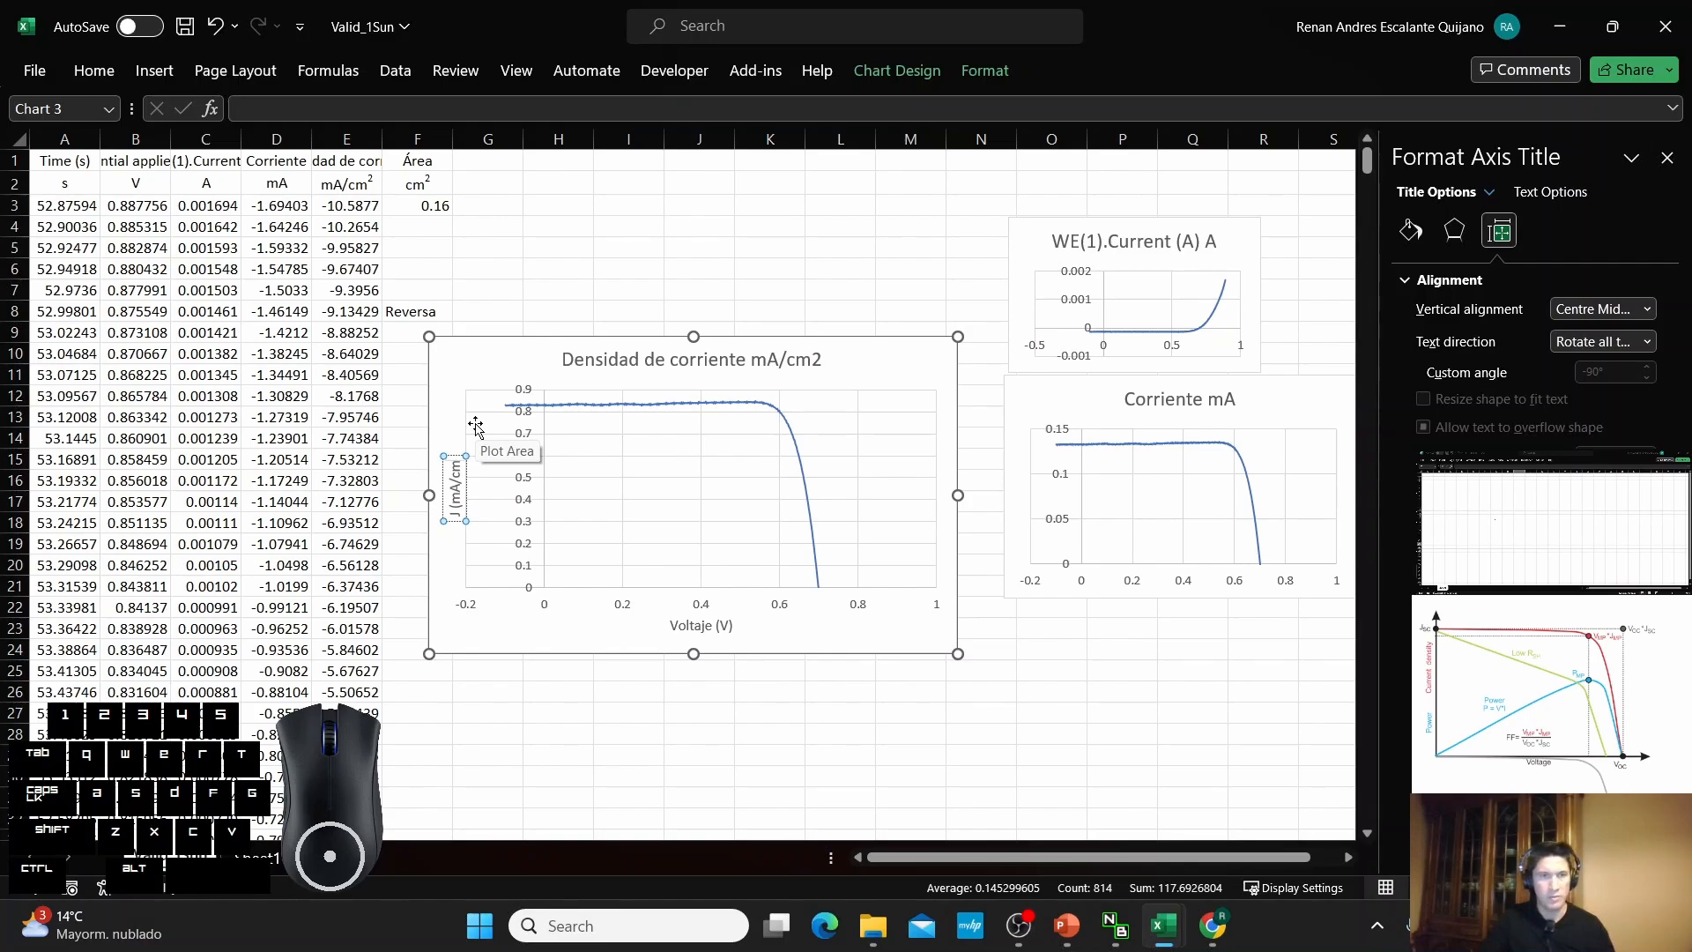
text(2))
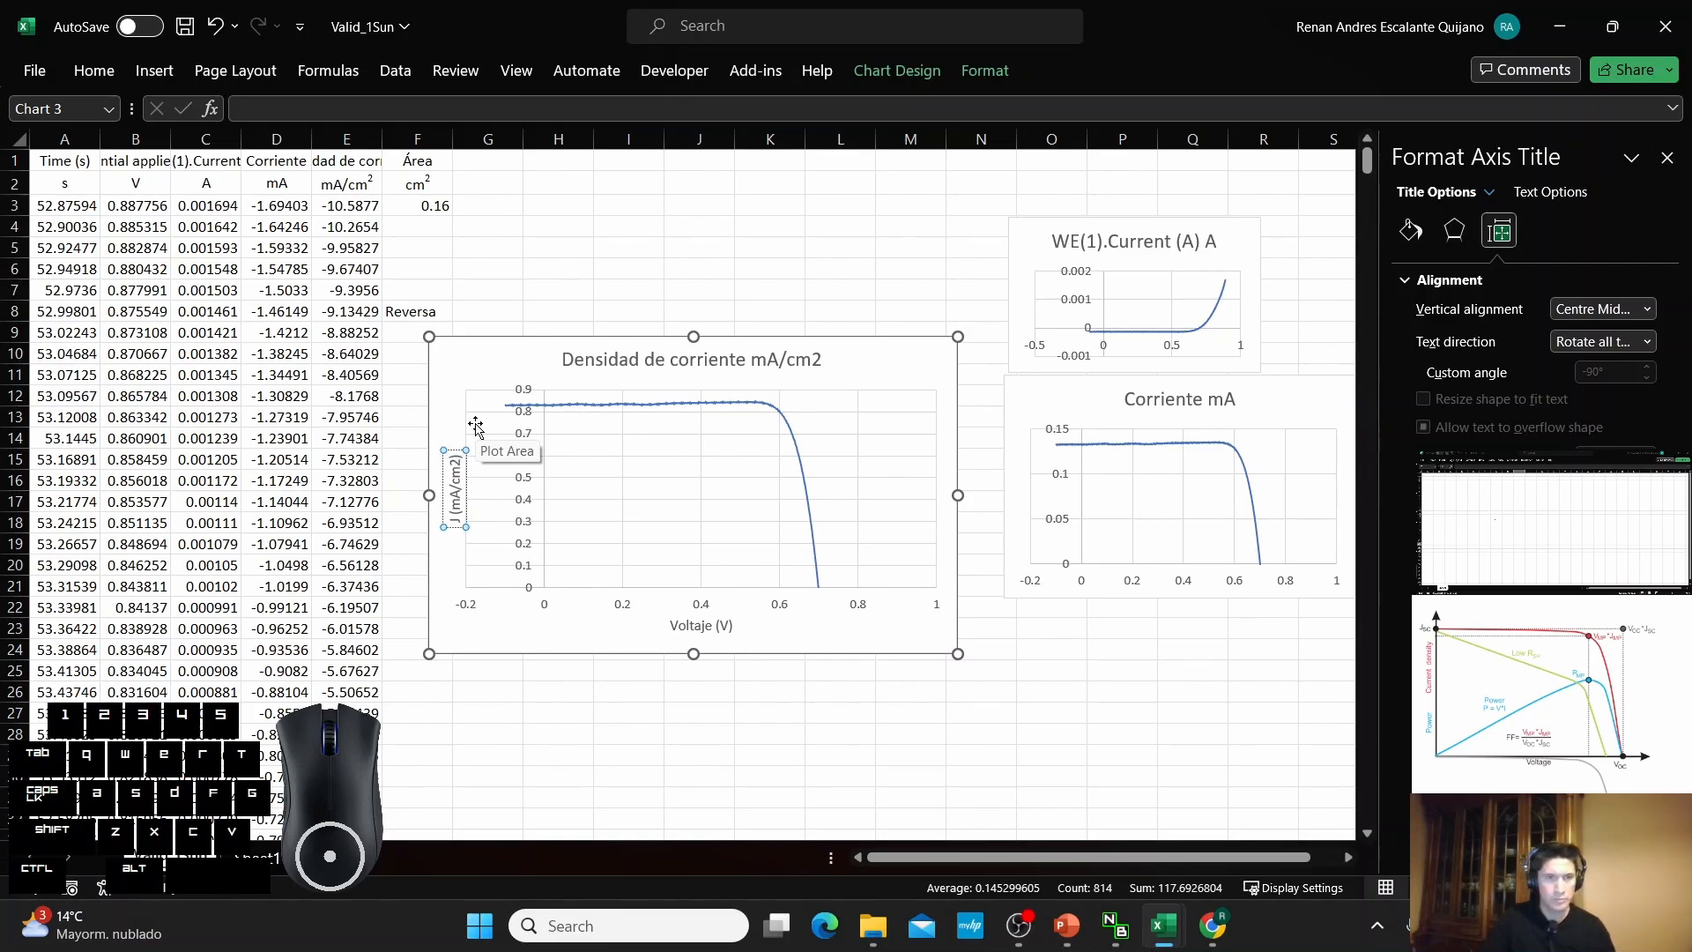
Format the 2 in the vertical axis title's mA/cm2 unit as superscript.
key(shift+Left)
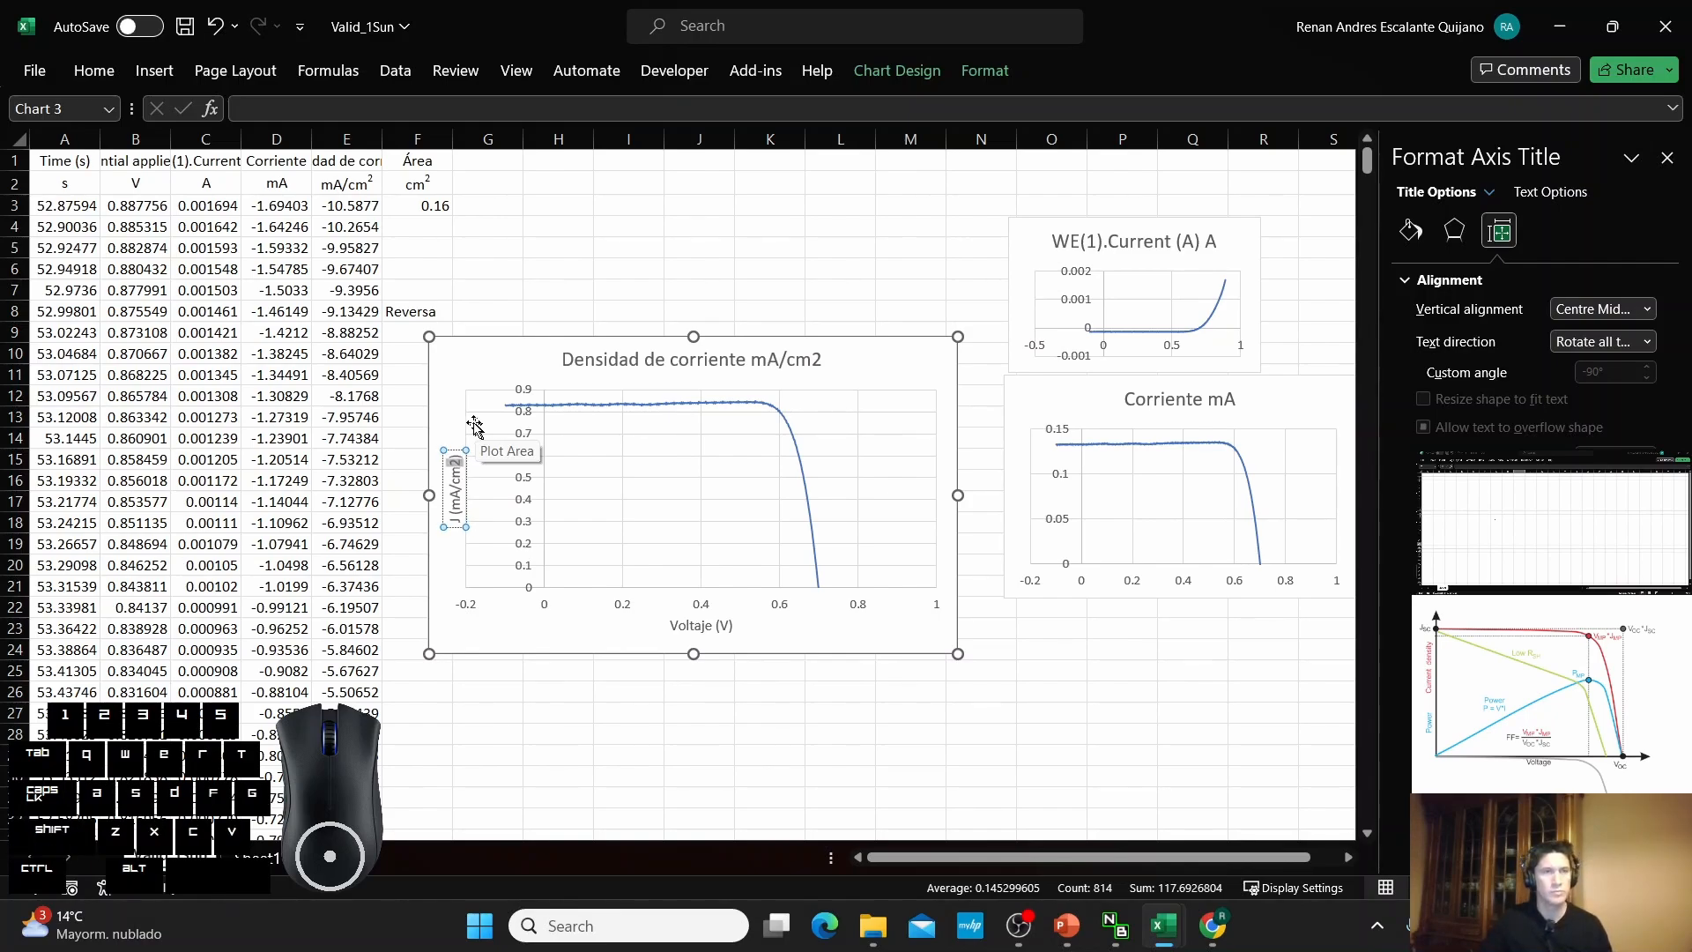
click(88, 76)
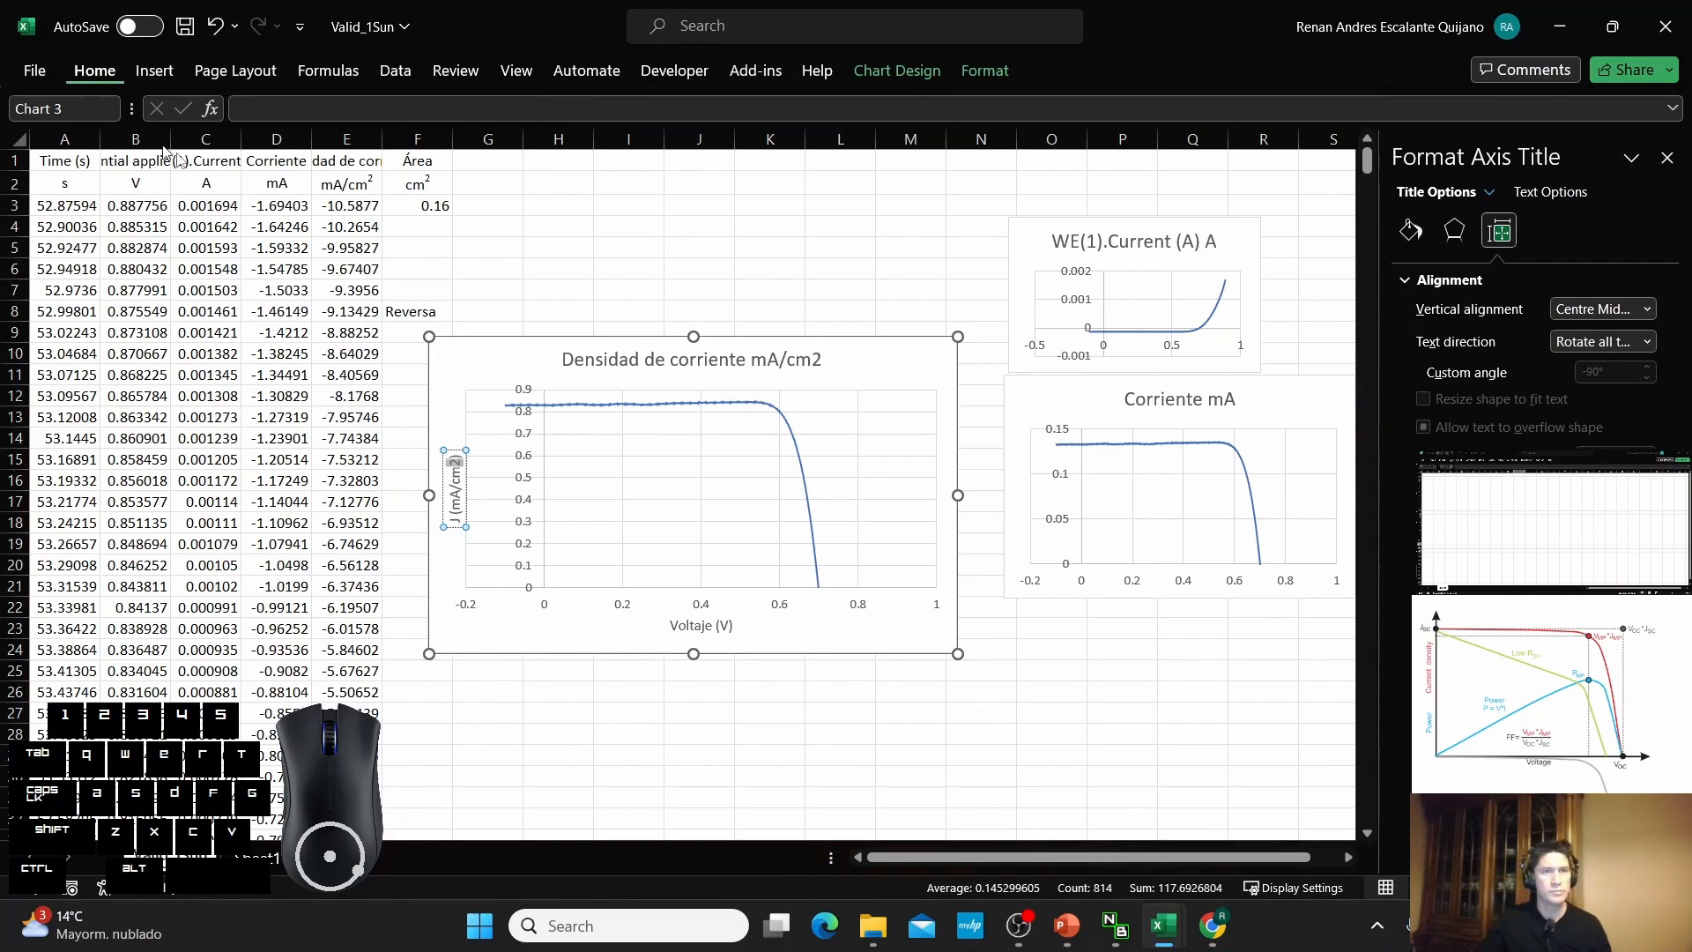
click(371, 184)
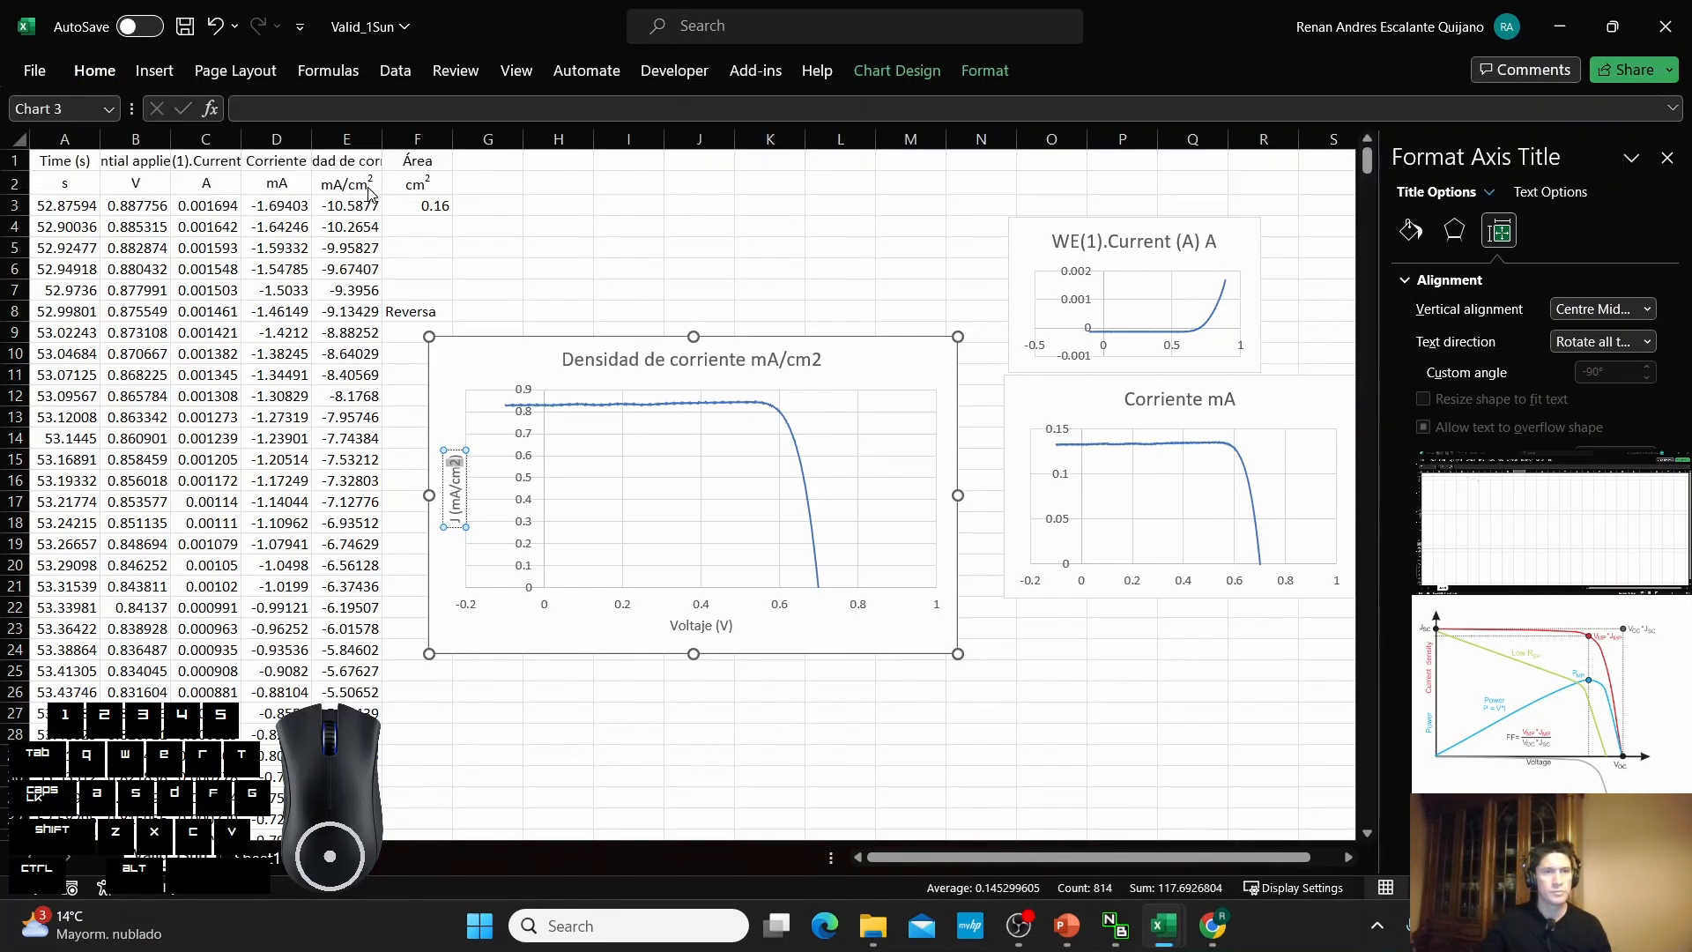
click(650, 527)
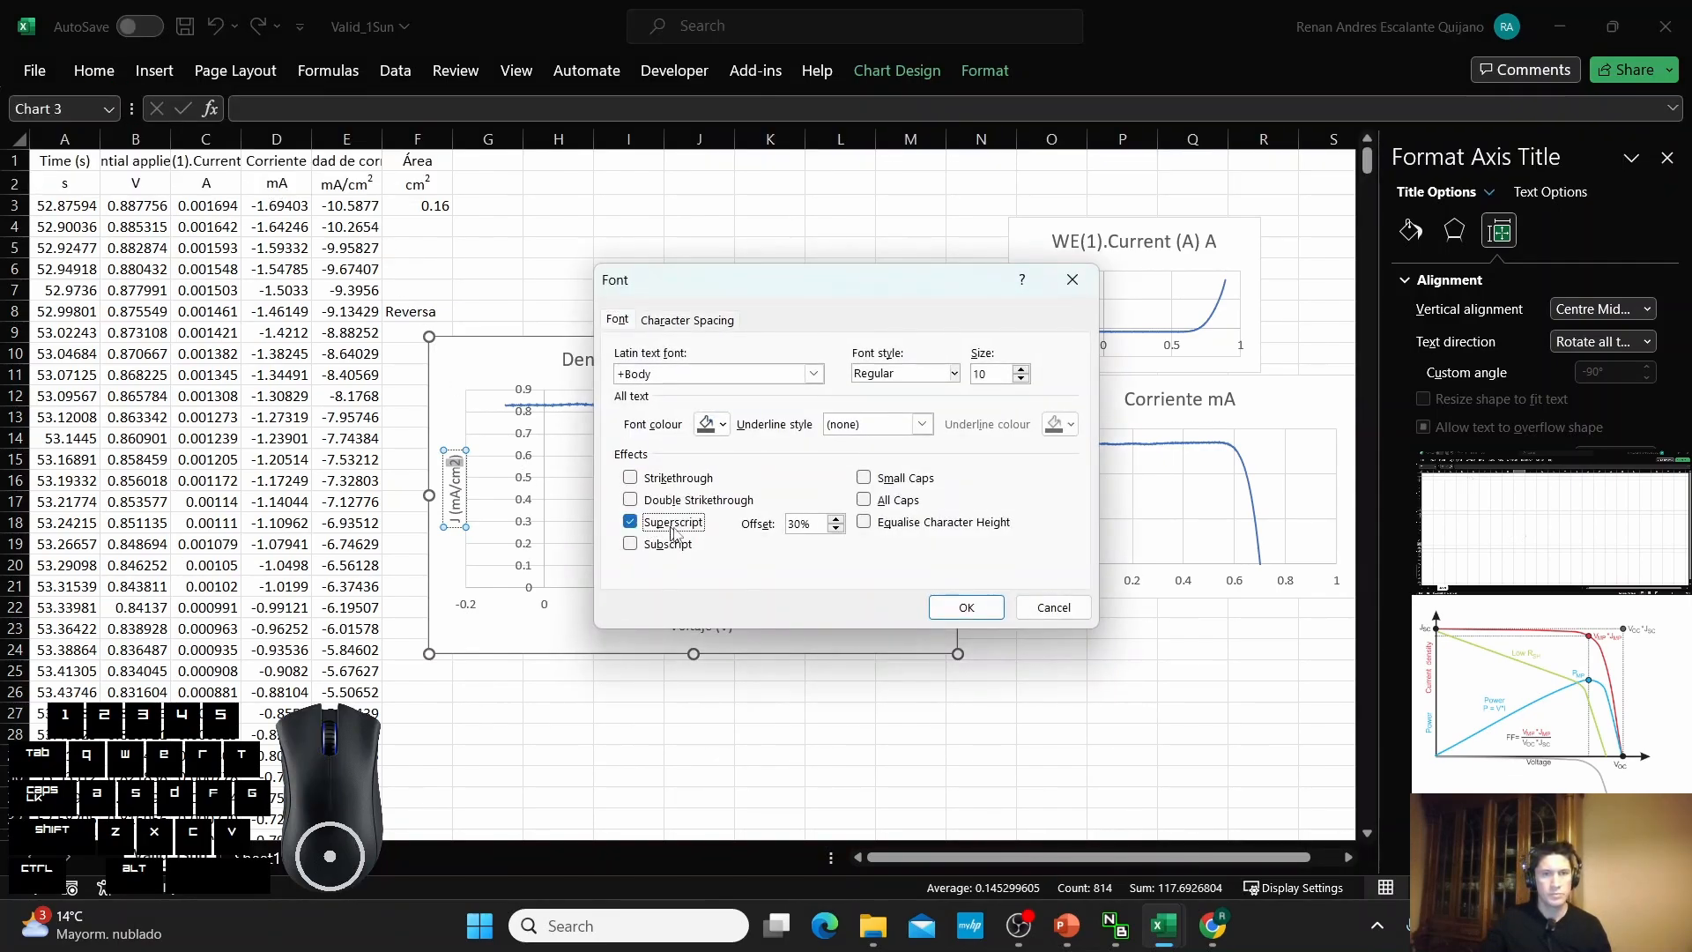
click(966, 608)
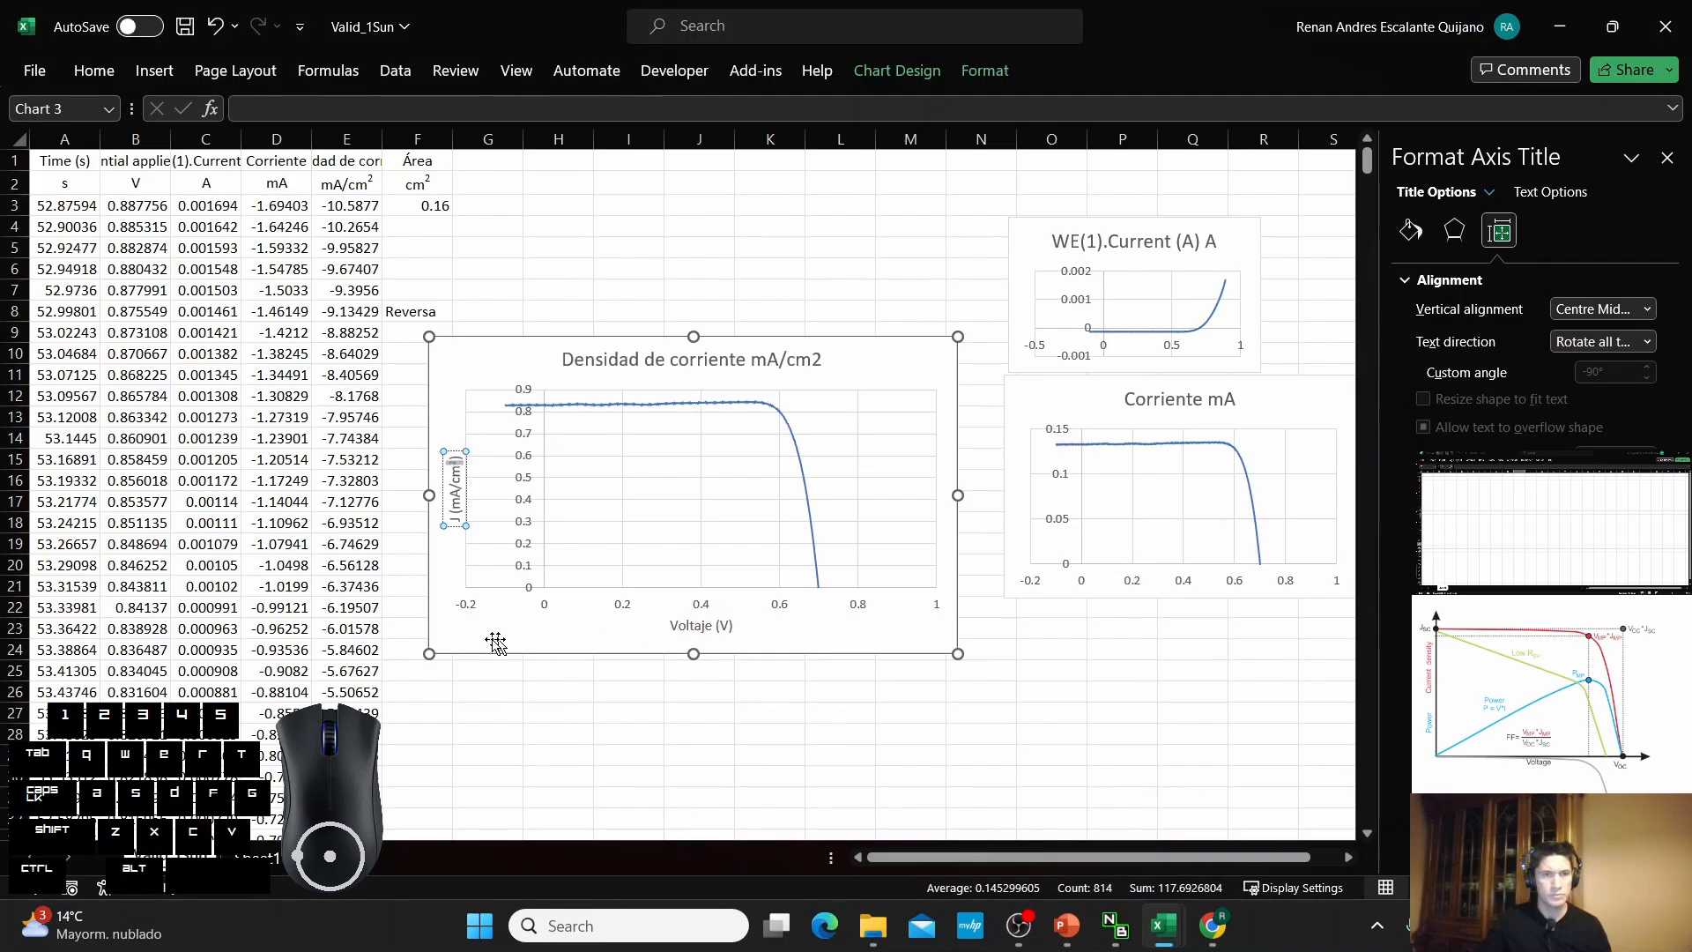
click(461, 641)
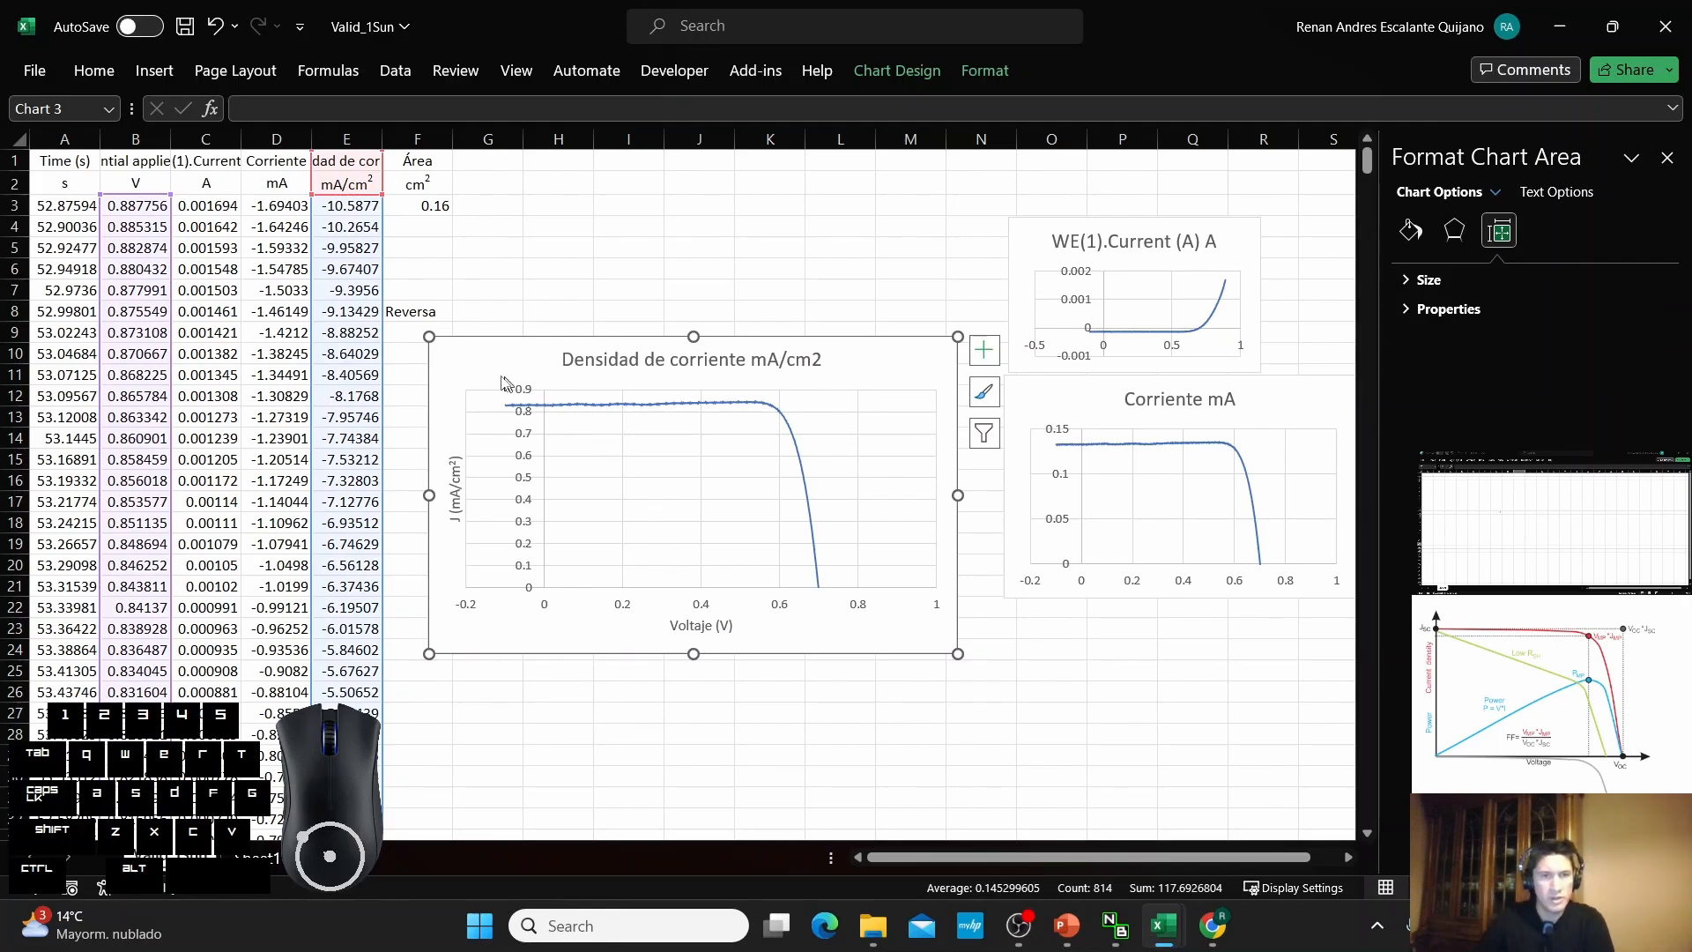
Change the current density chart's title to "Valid" and move the chart down so that it starts around row 16.
click(573, 361)
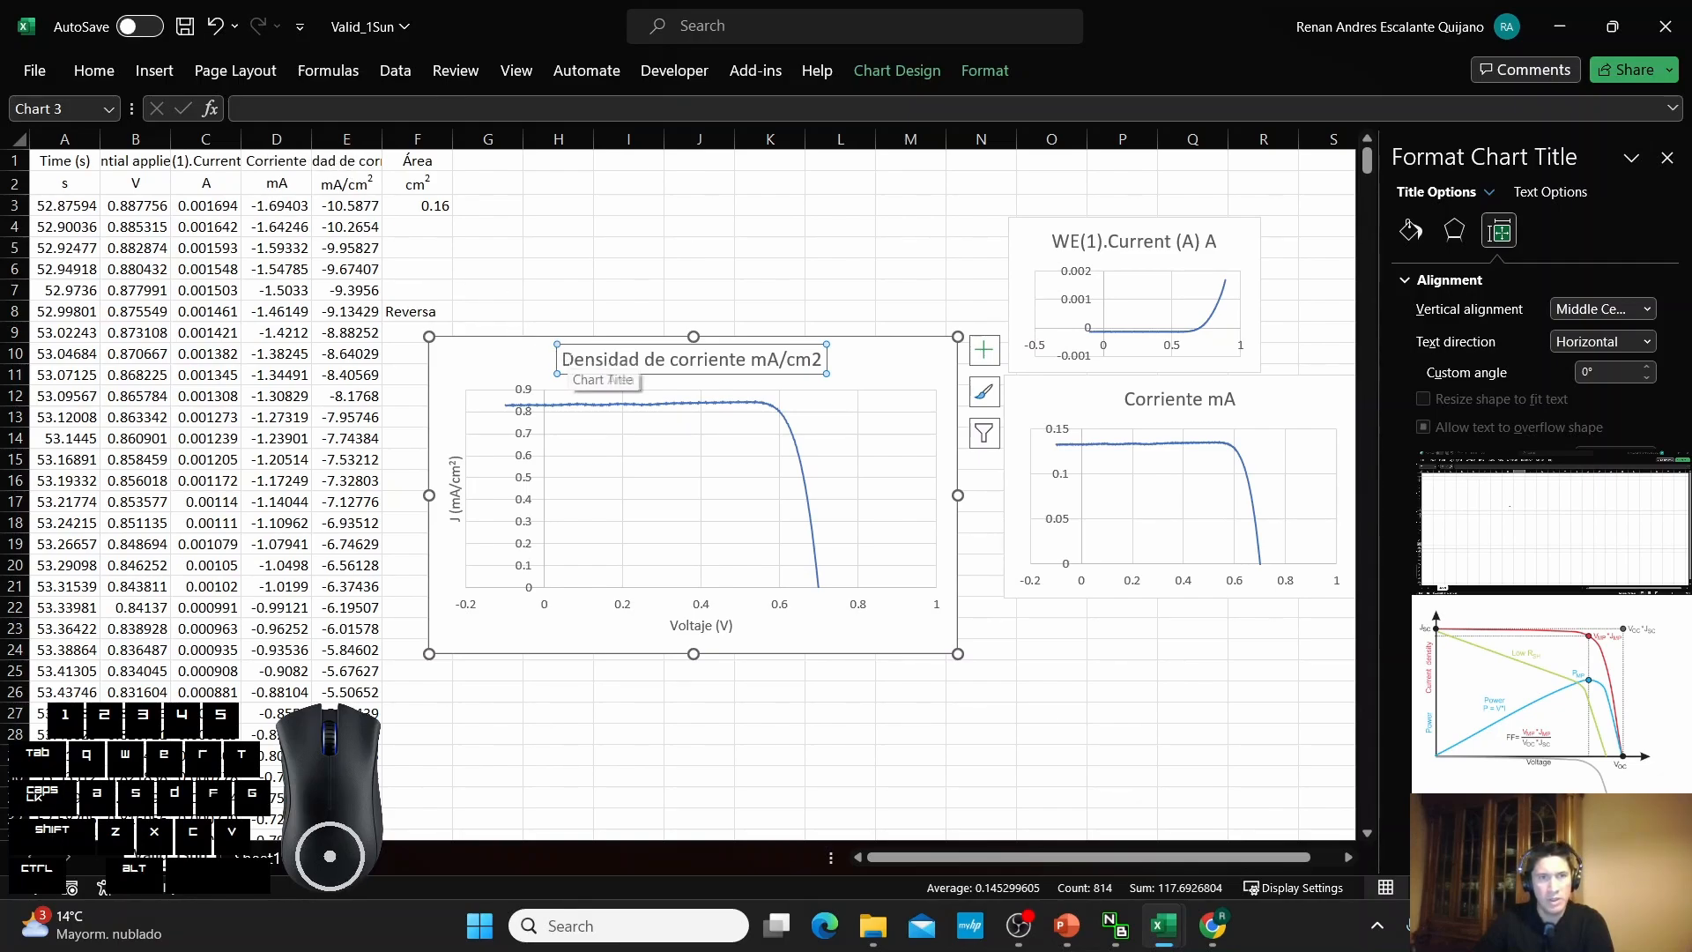
click(565, 359)
drag(564, 359, 888, 363)
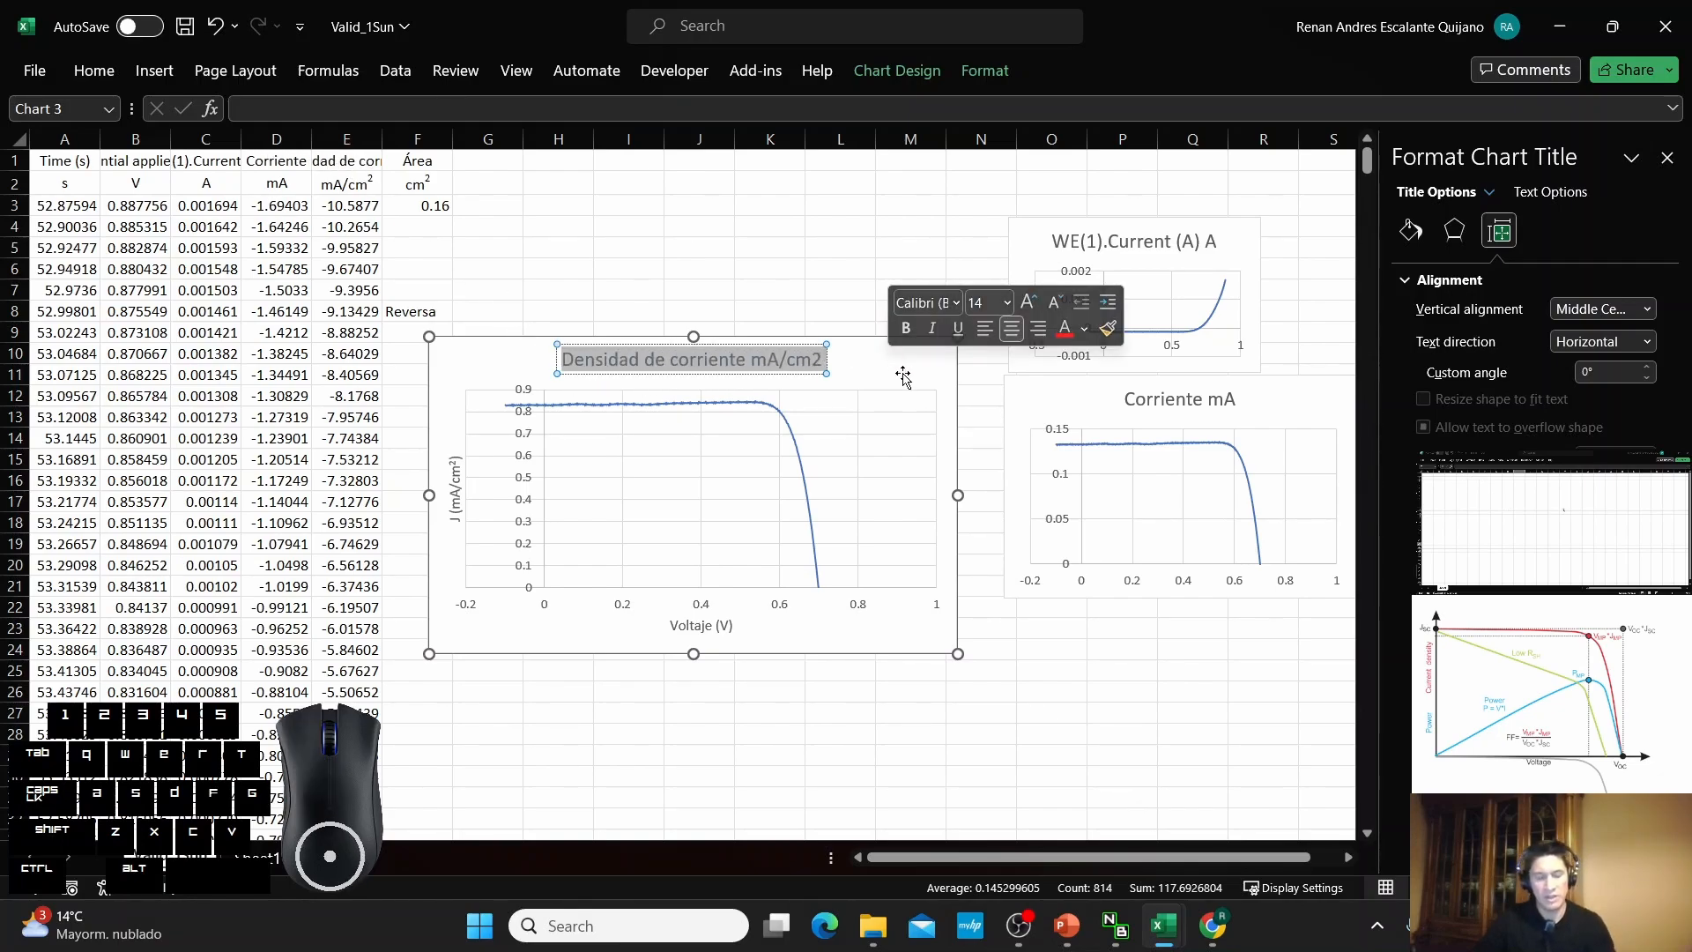
text(Valid)
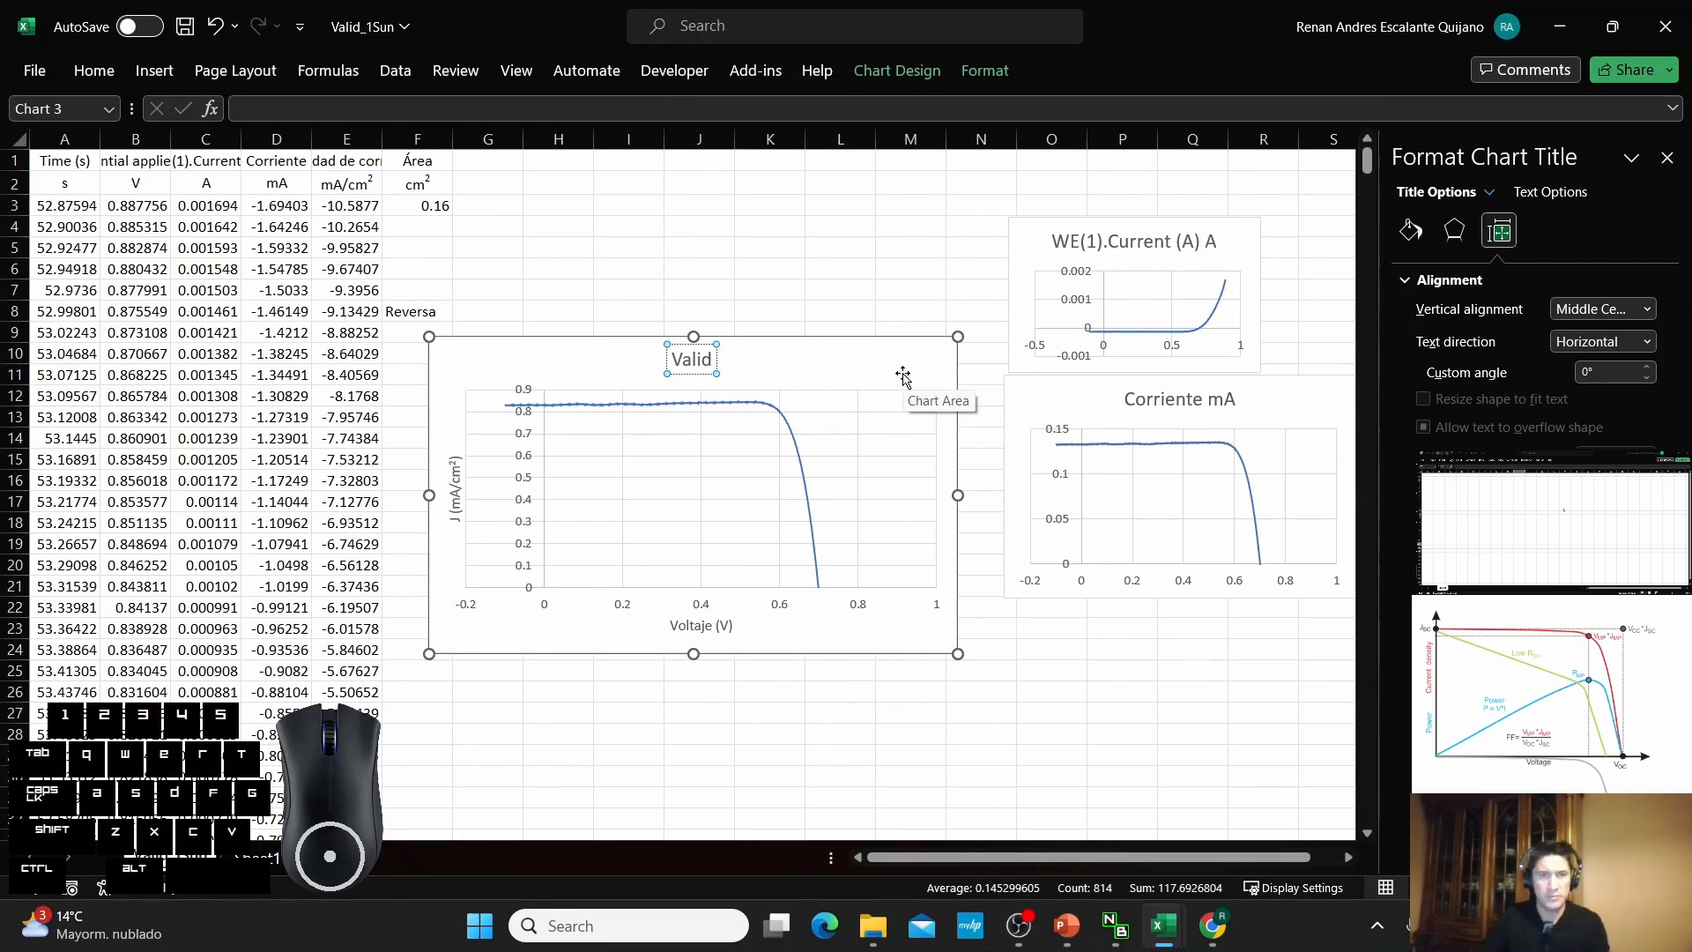
click(535, 355)
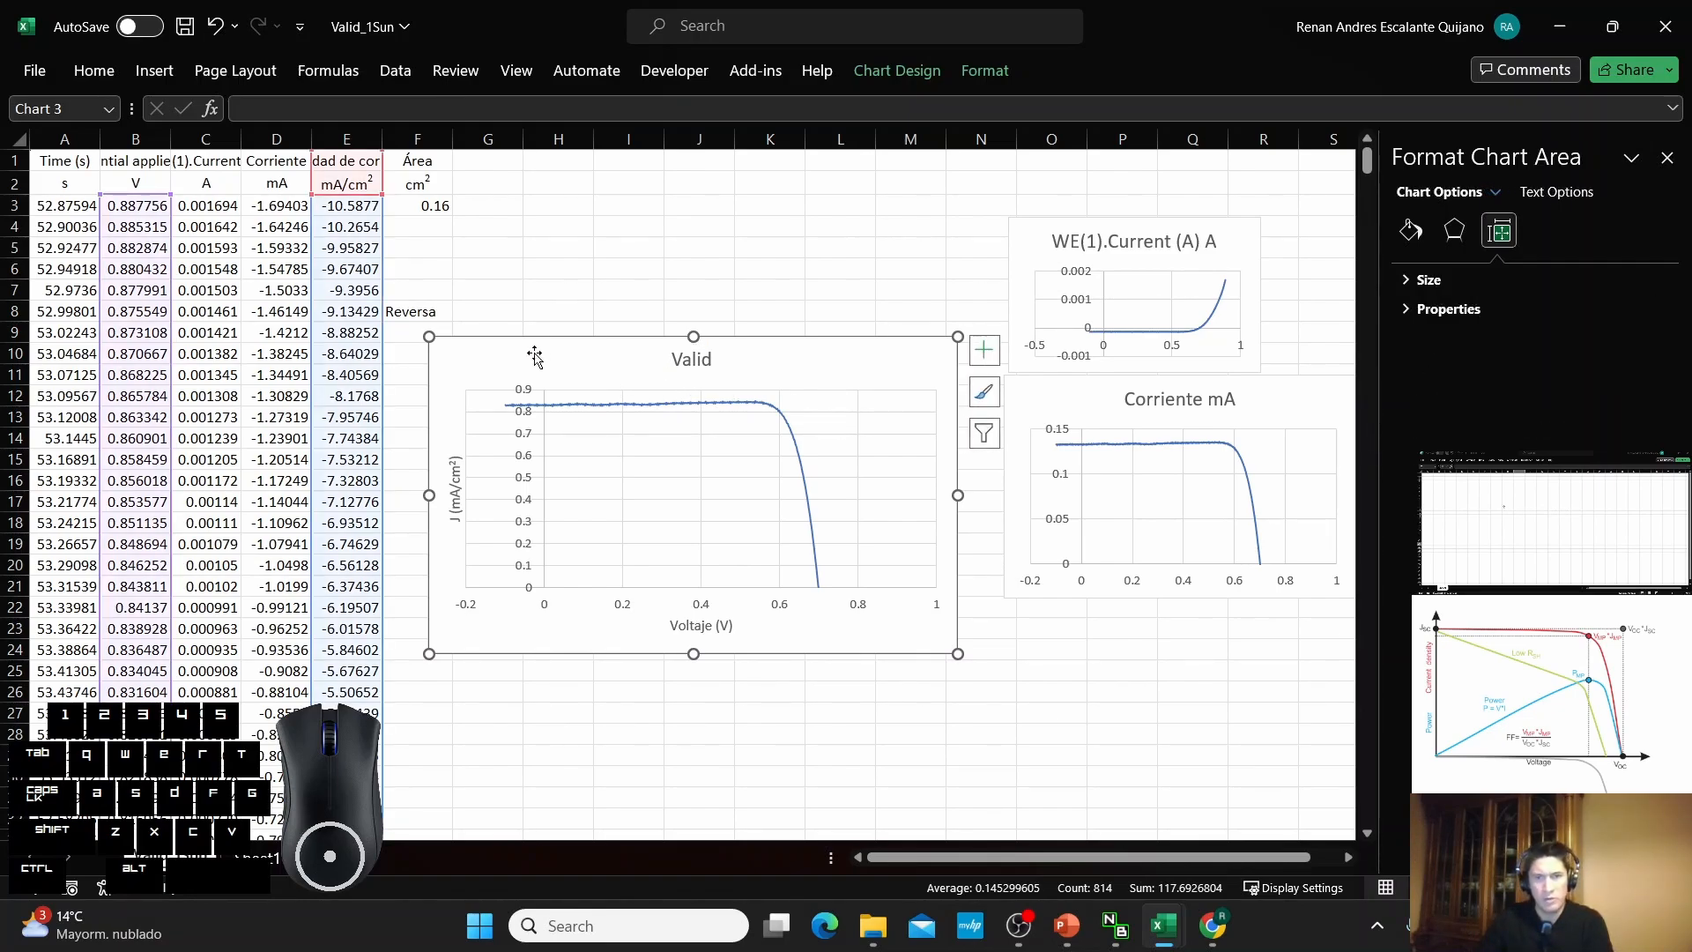
drag(548, 355, 548, 499)
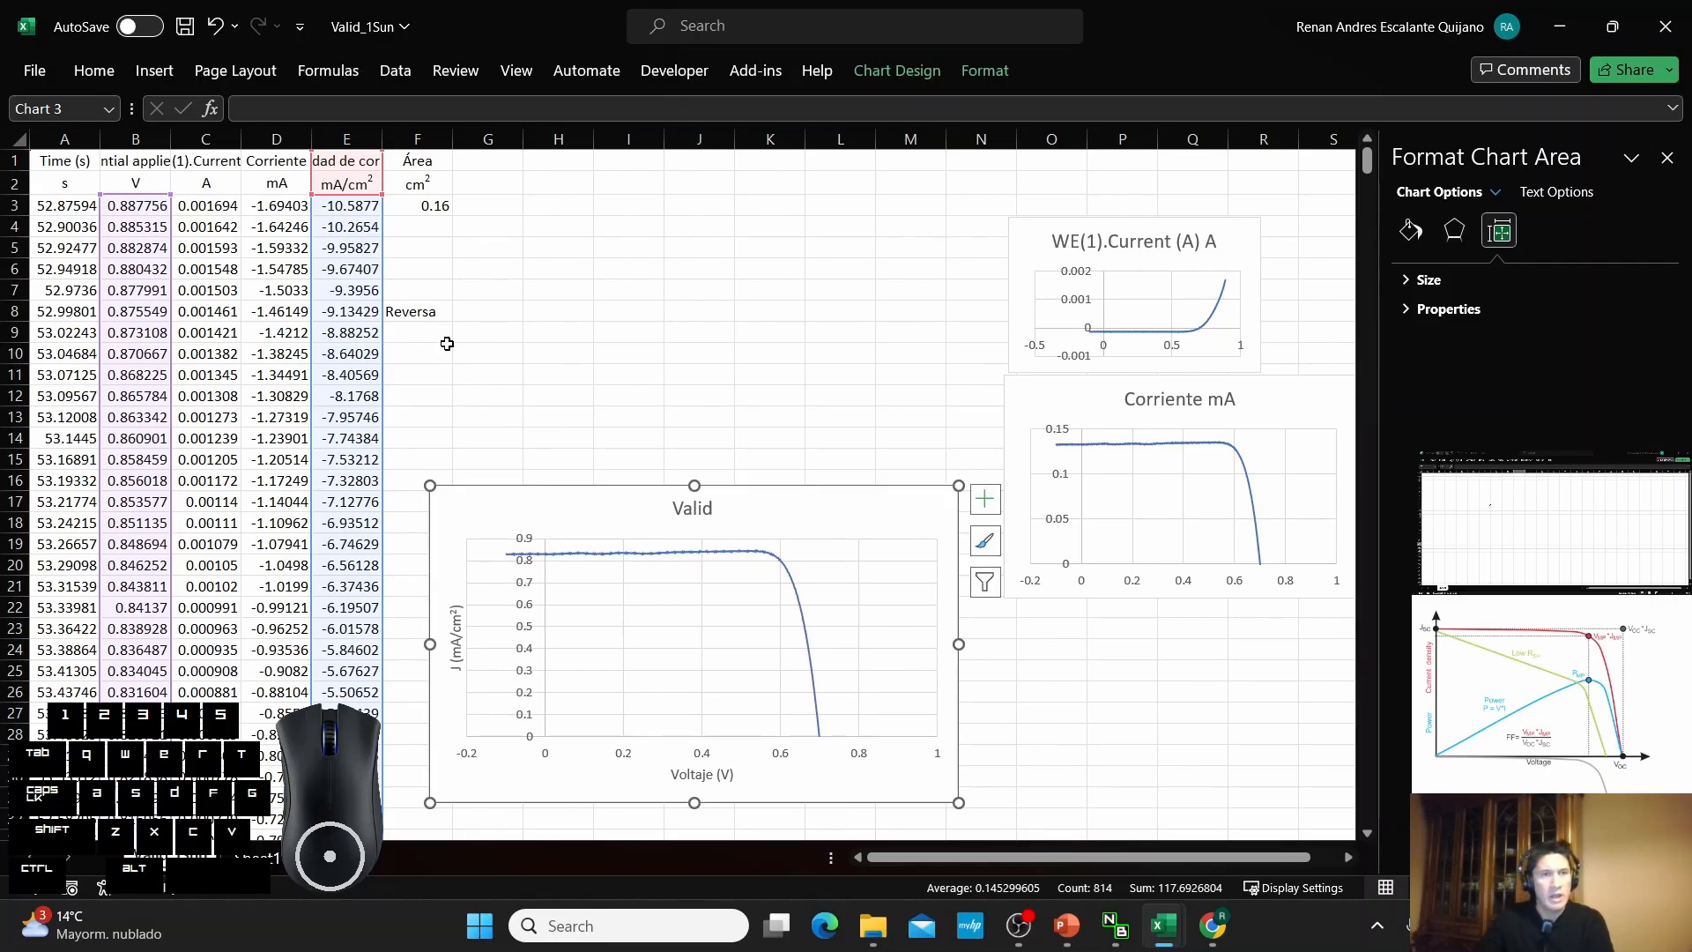
Insert a new column before the Área column F and enter the header "Potencial" in F1.
click(426, 138)
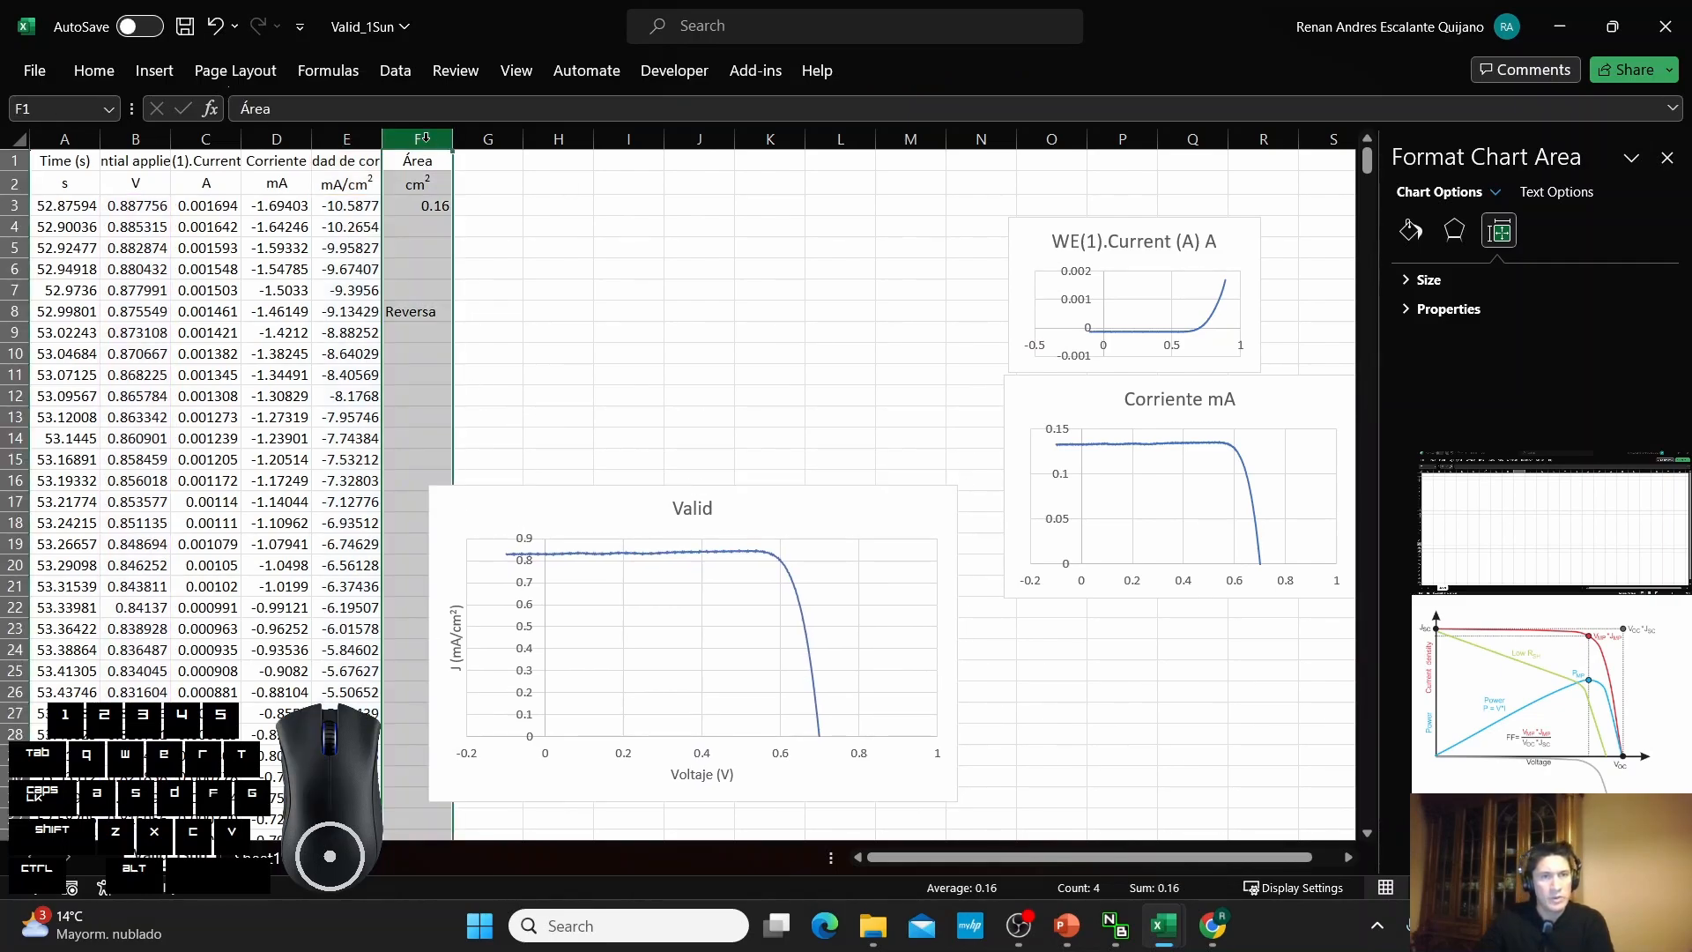
right_click(427, 141)
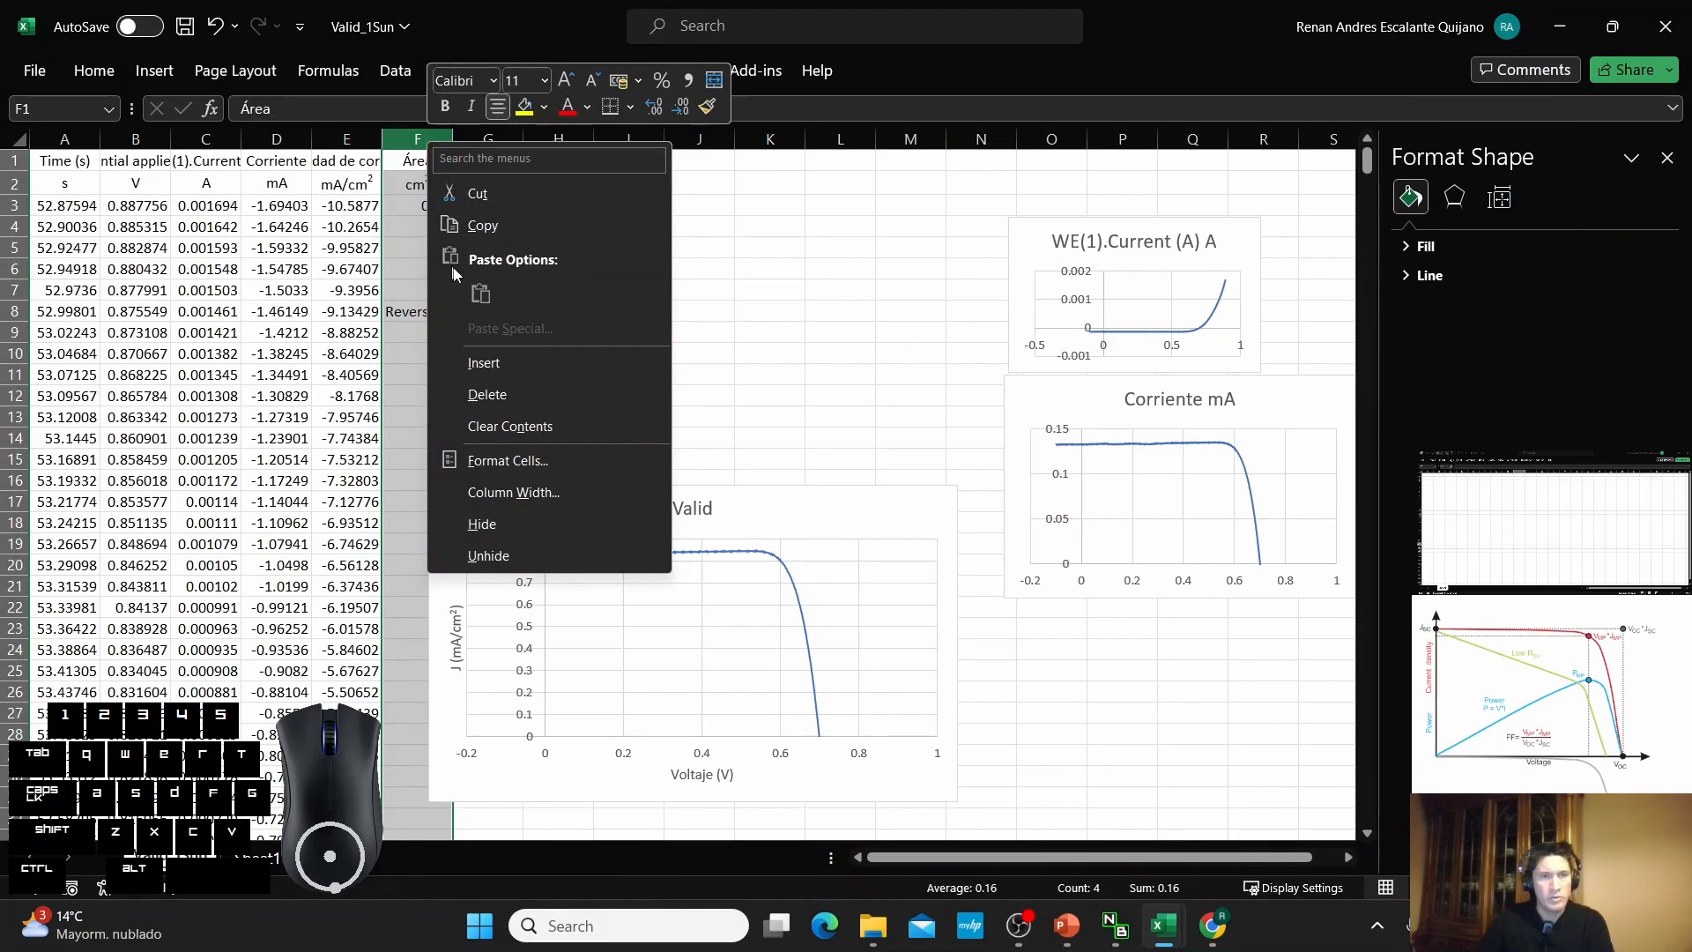
click(483, 362)
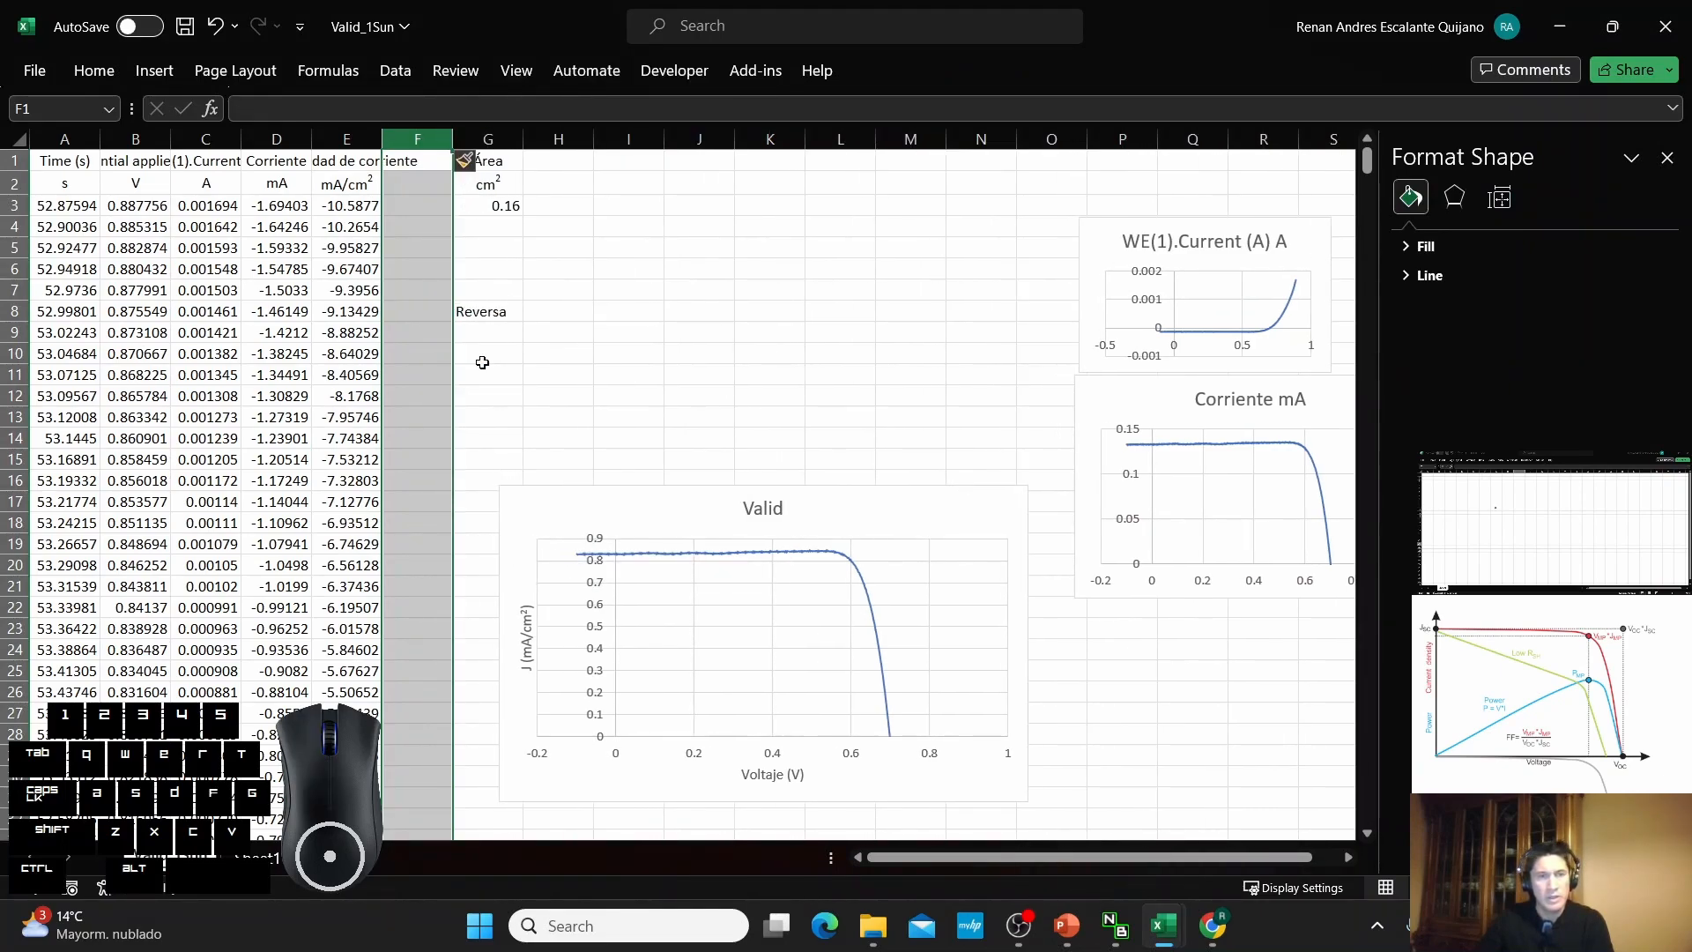
click(432, 163)
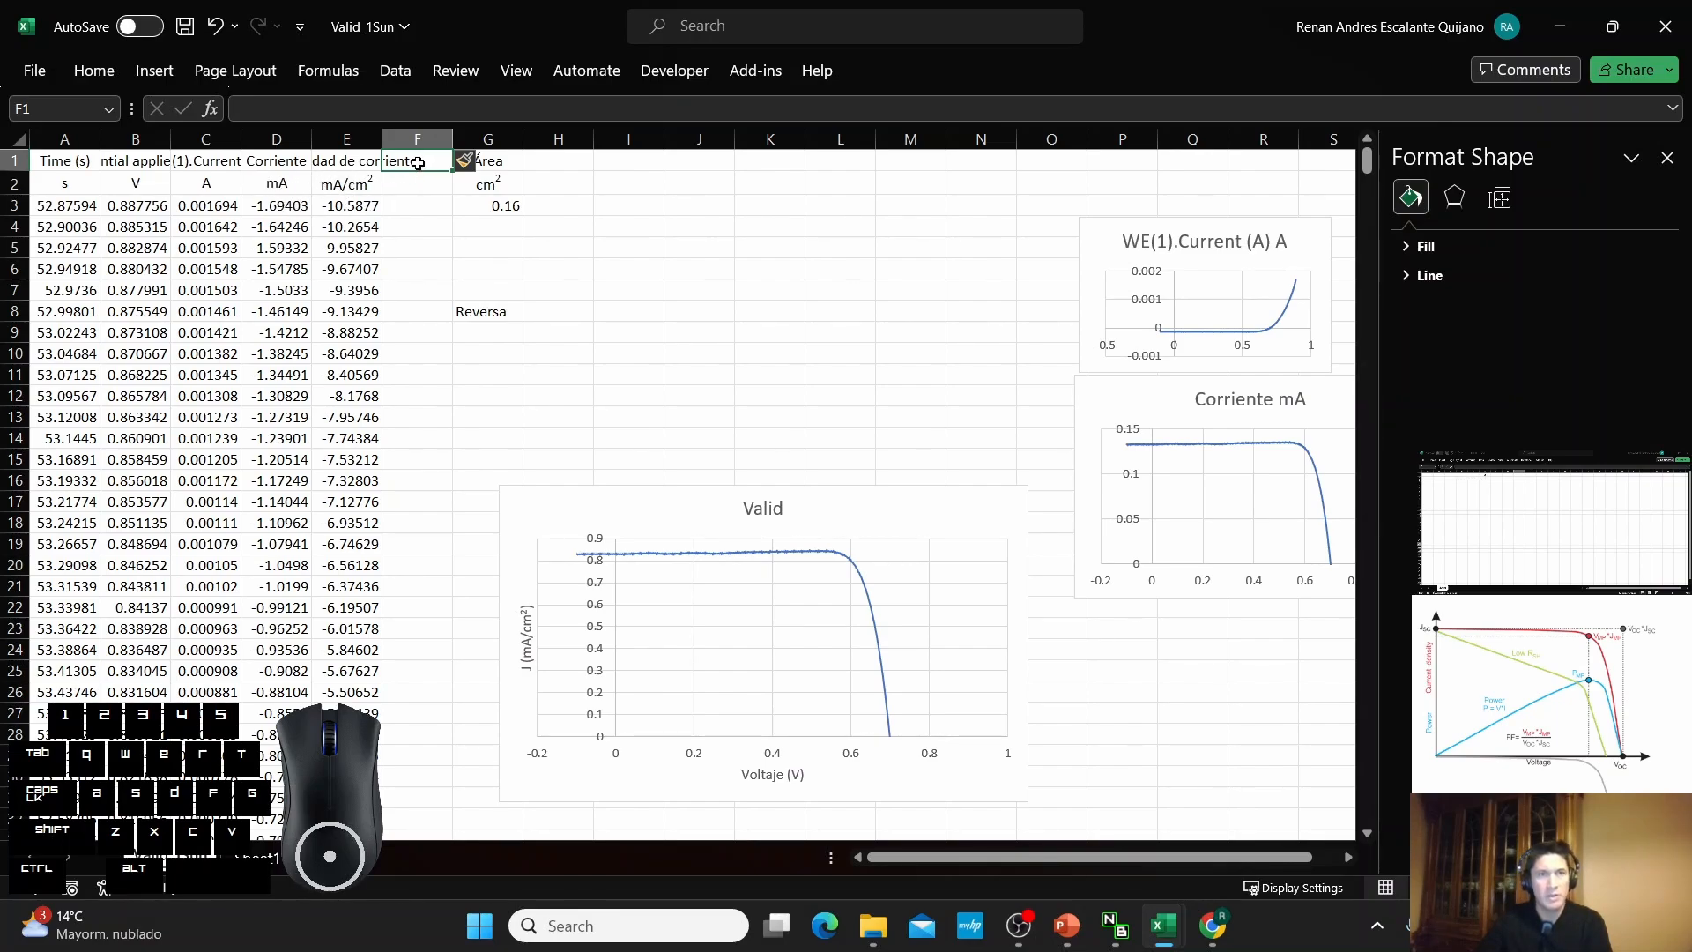
text(Po)
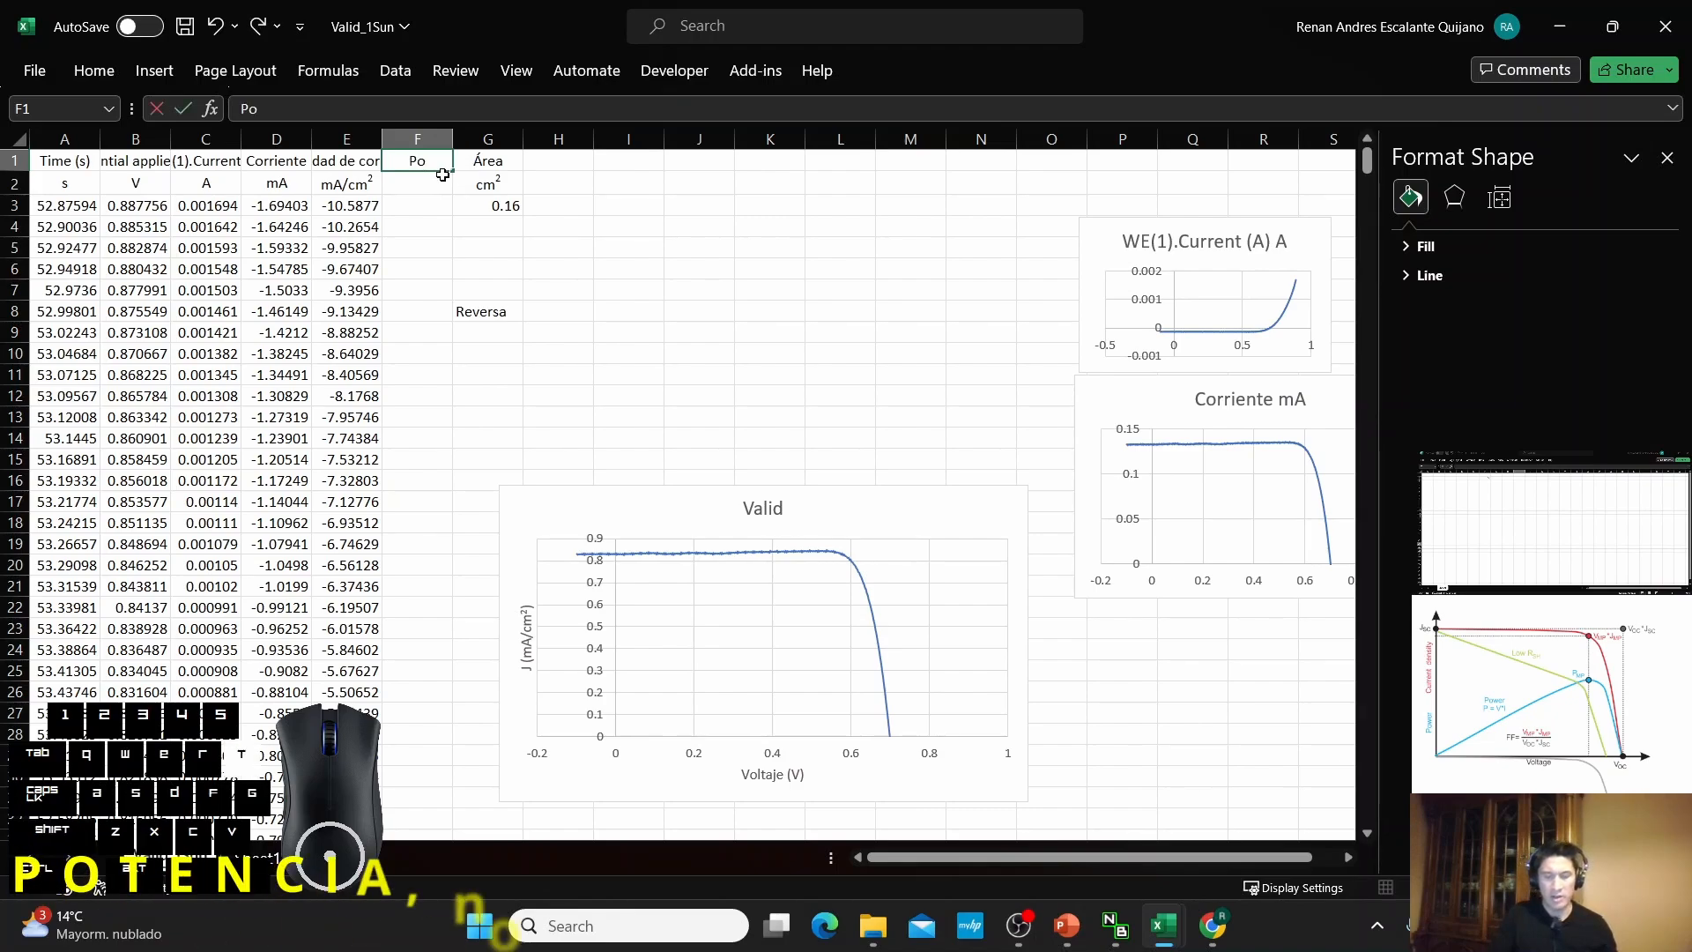
text(tencial)
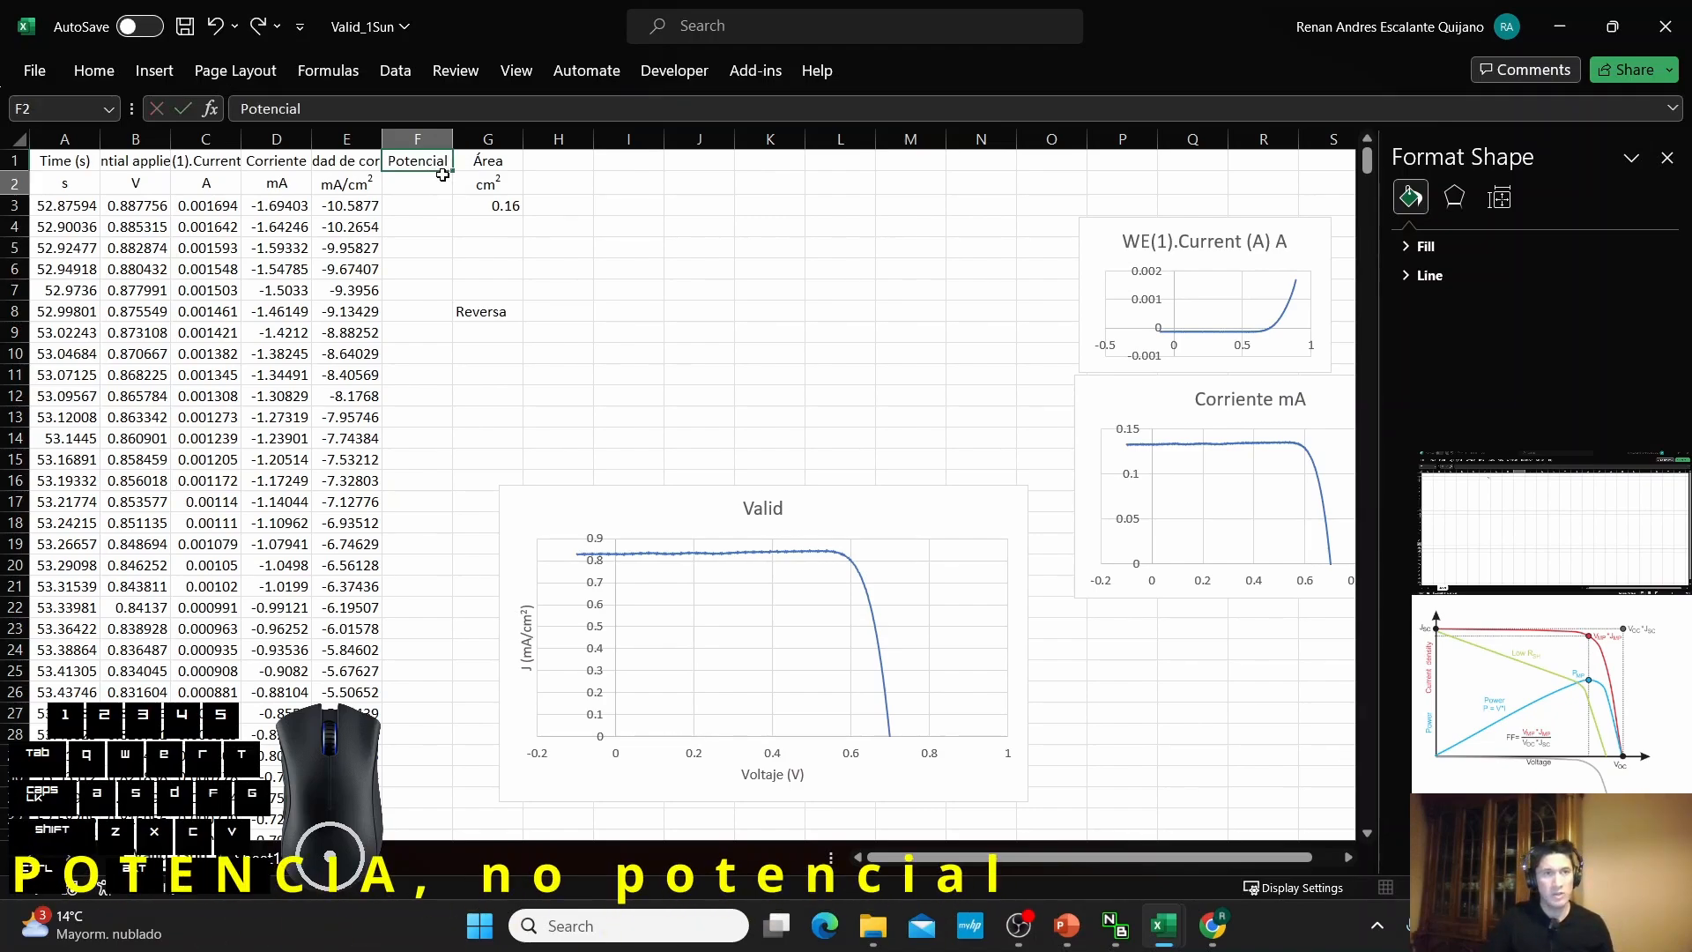
key(Return)
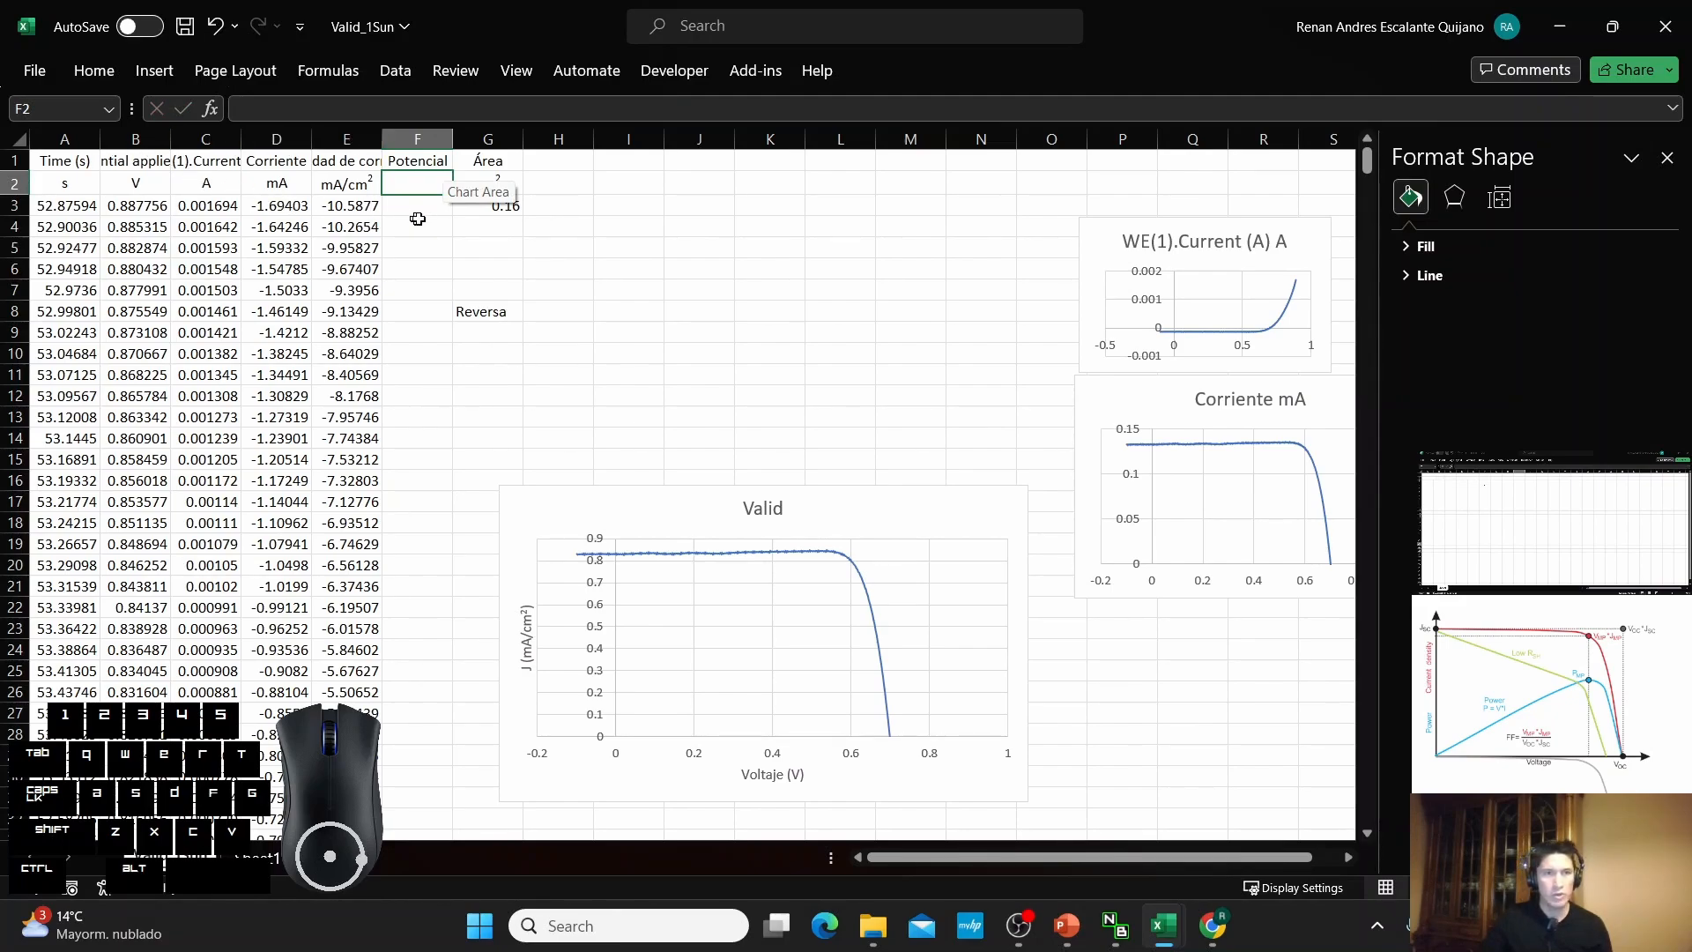
Enter the unit mW/cm2 in F2 and format its 2 as superscript.
click(396, 184)
text(mW)
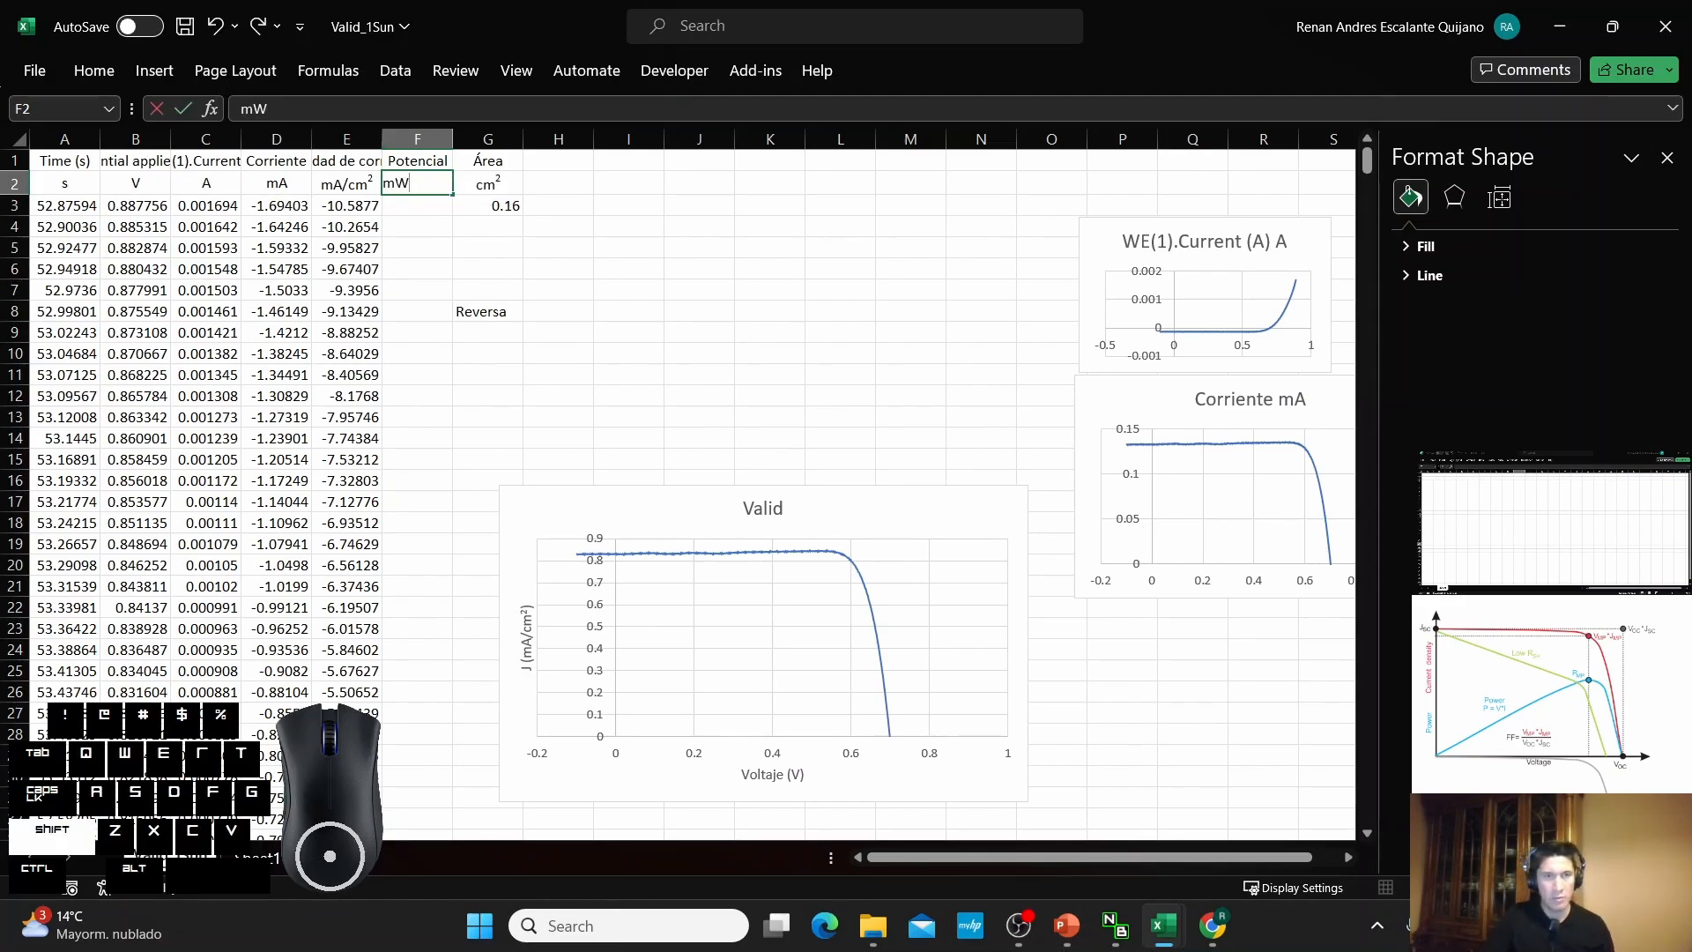
text(/cm2)
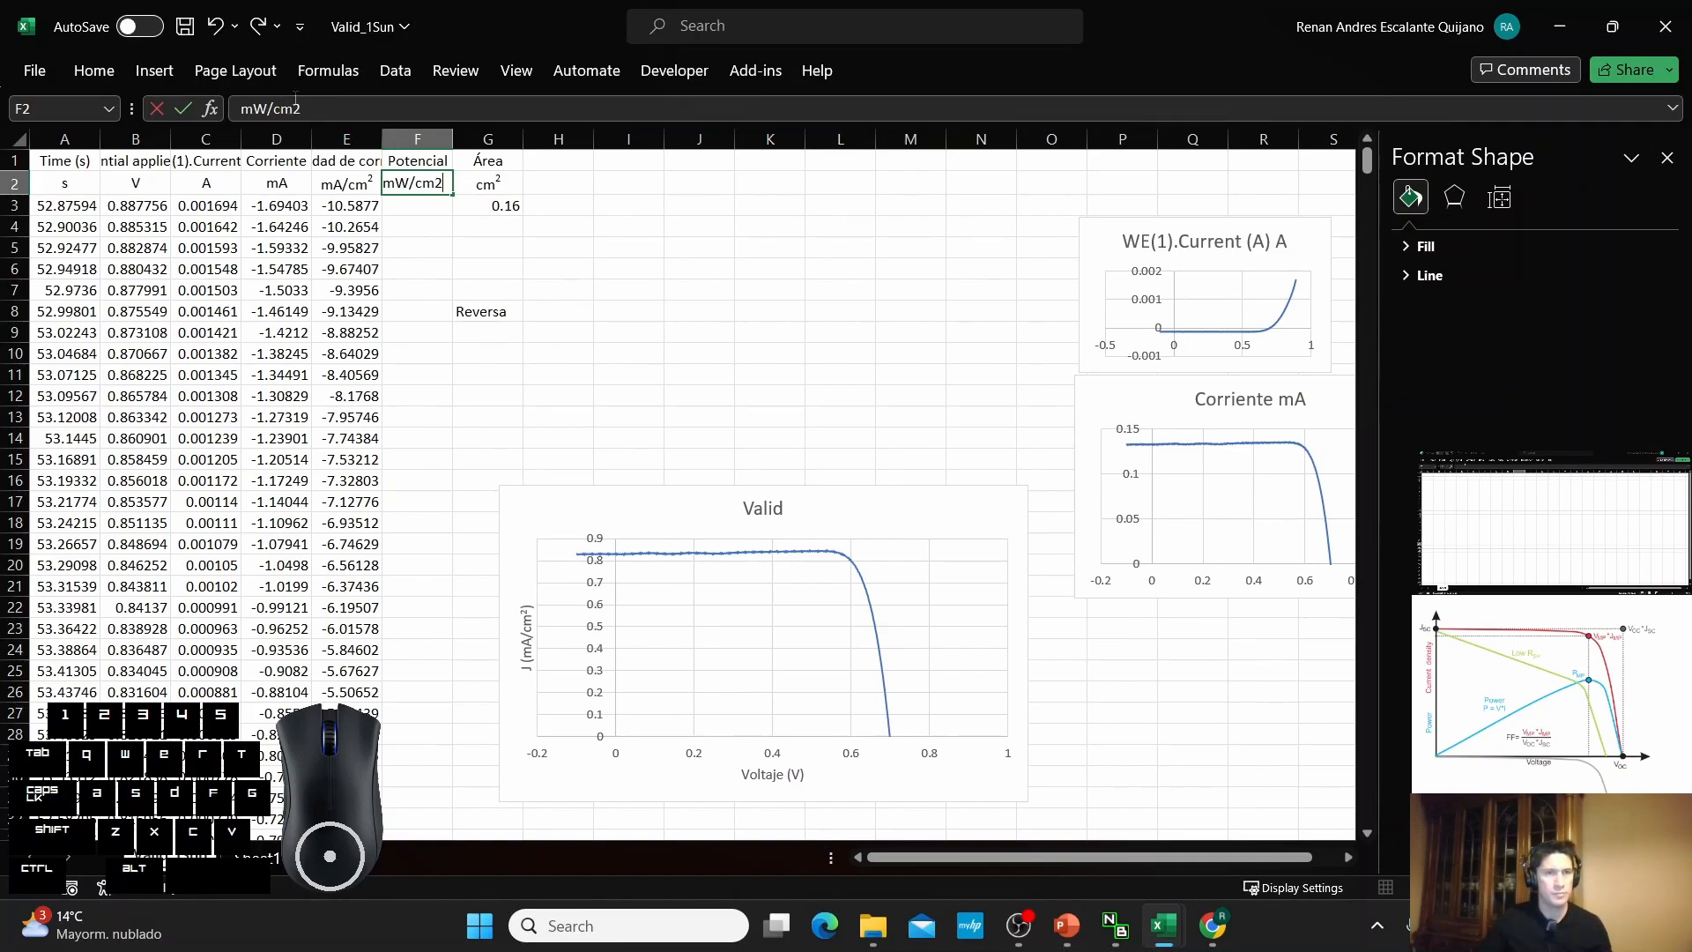
click(303, 109)
click(95, 70)
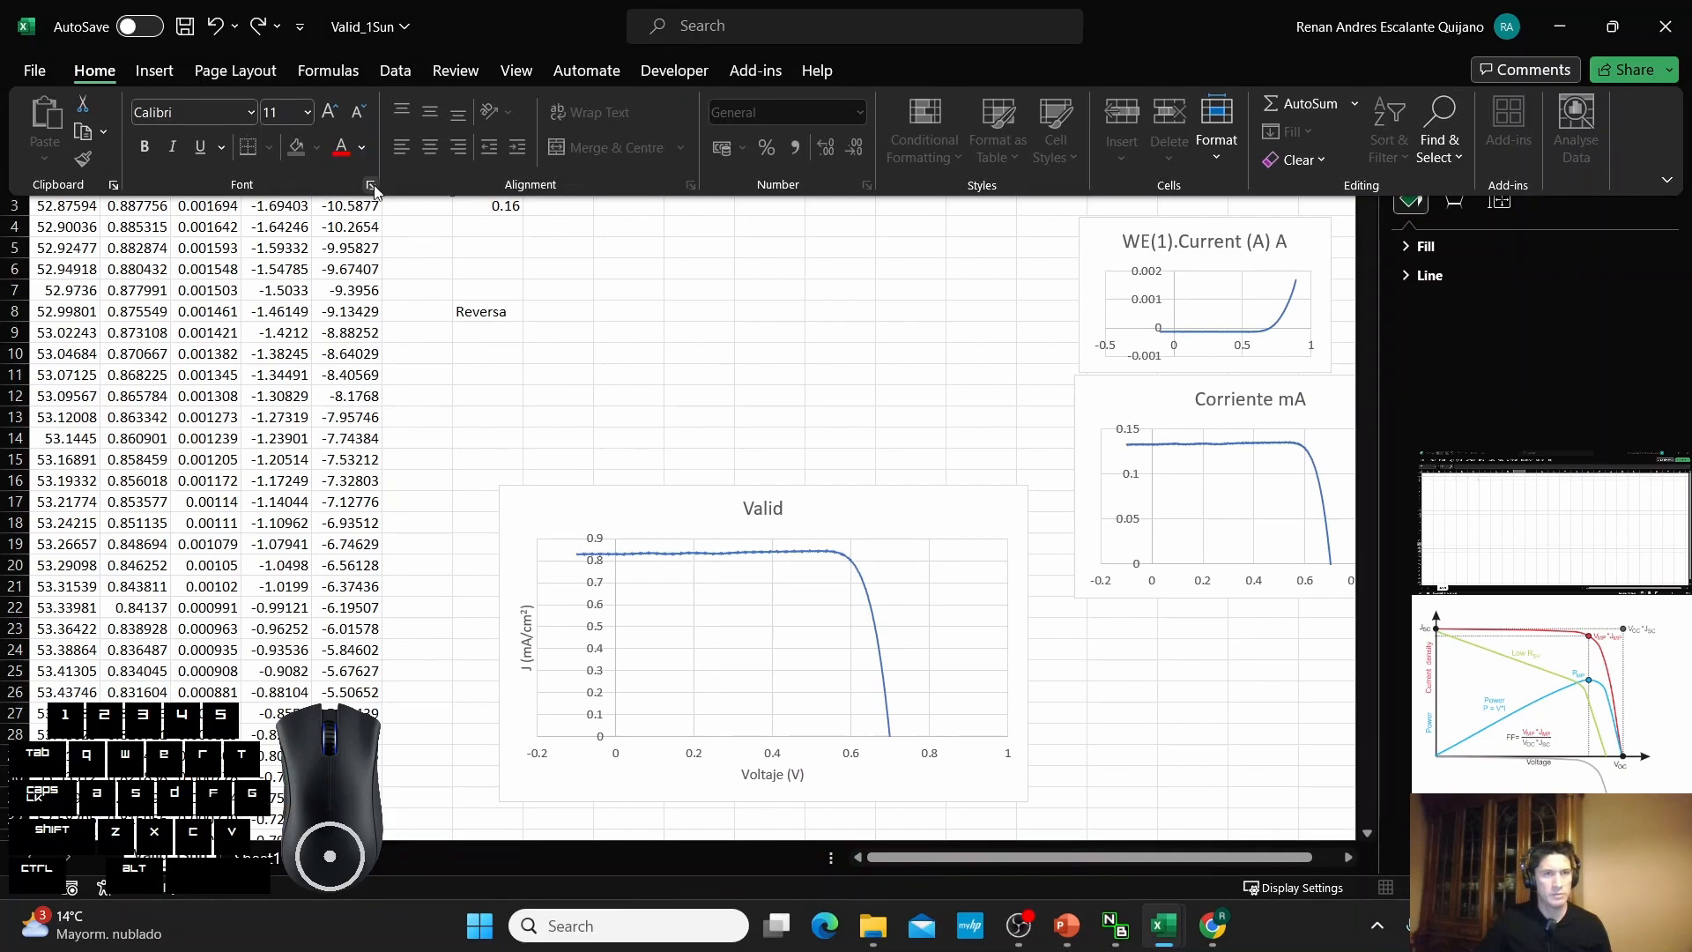
click(374, 191)
key(ctrl+1)
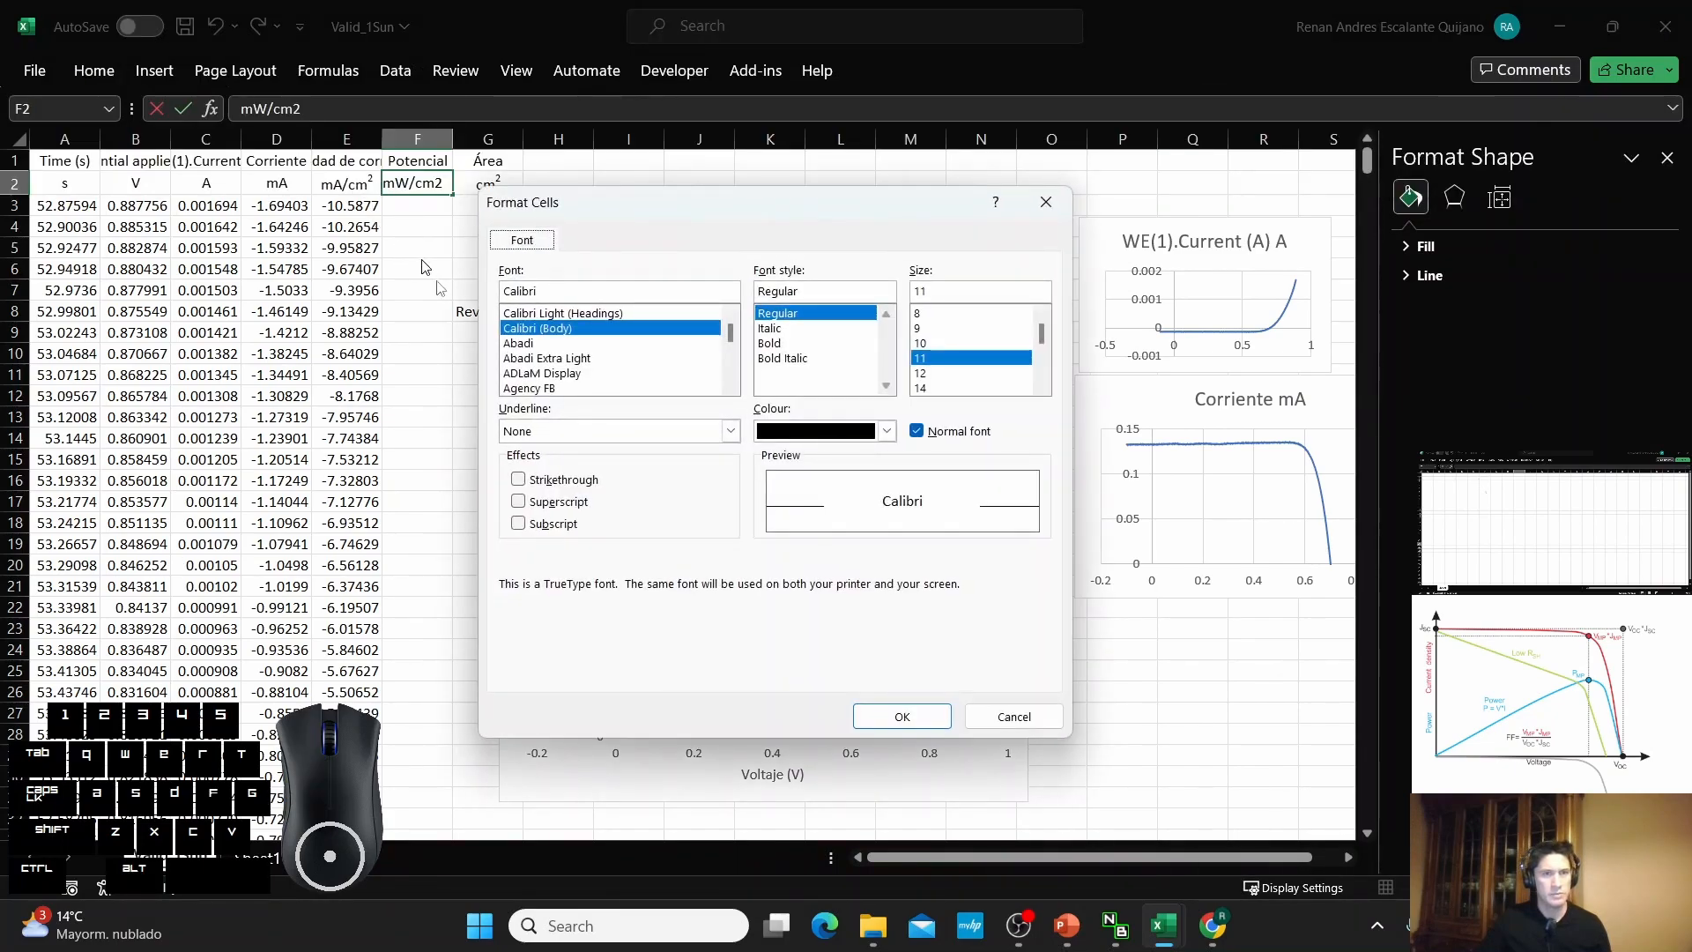
click(559, 502)
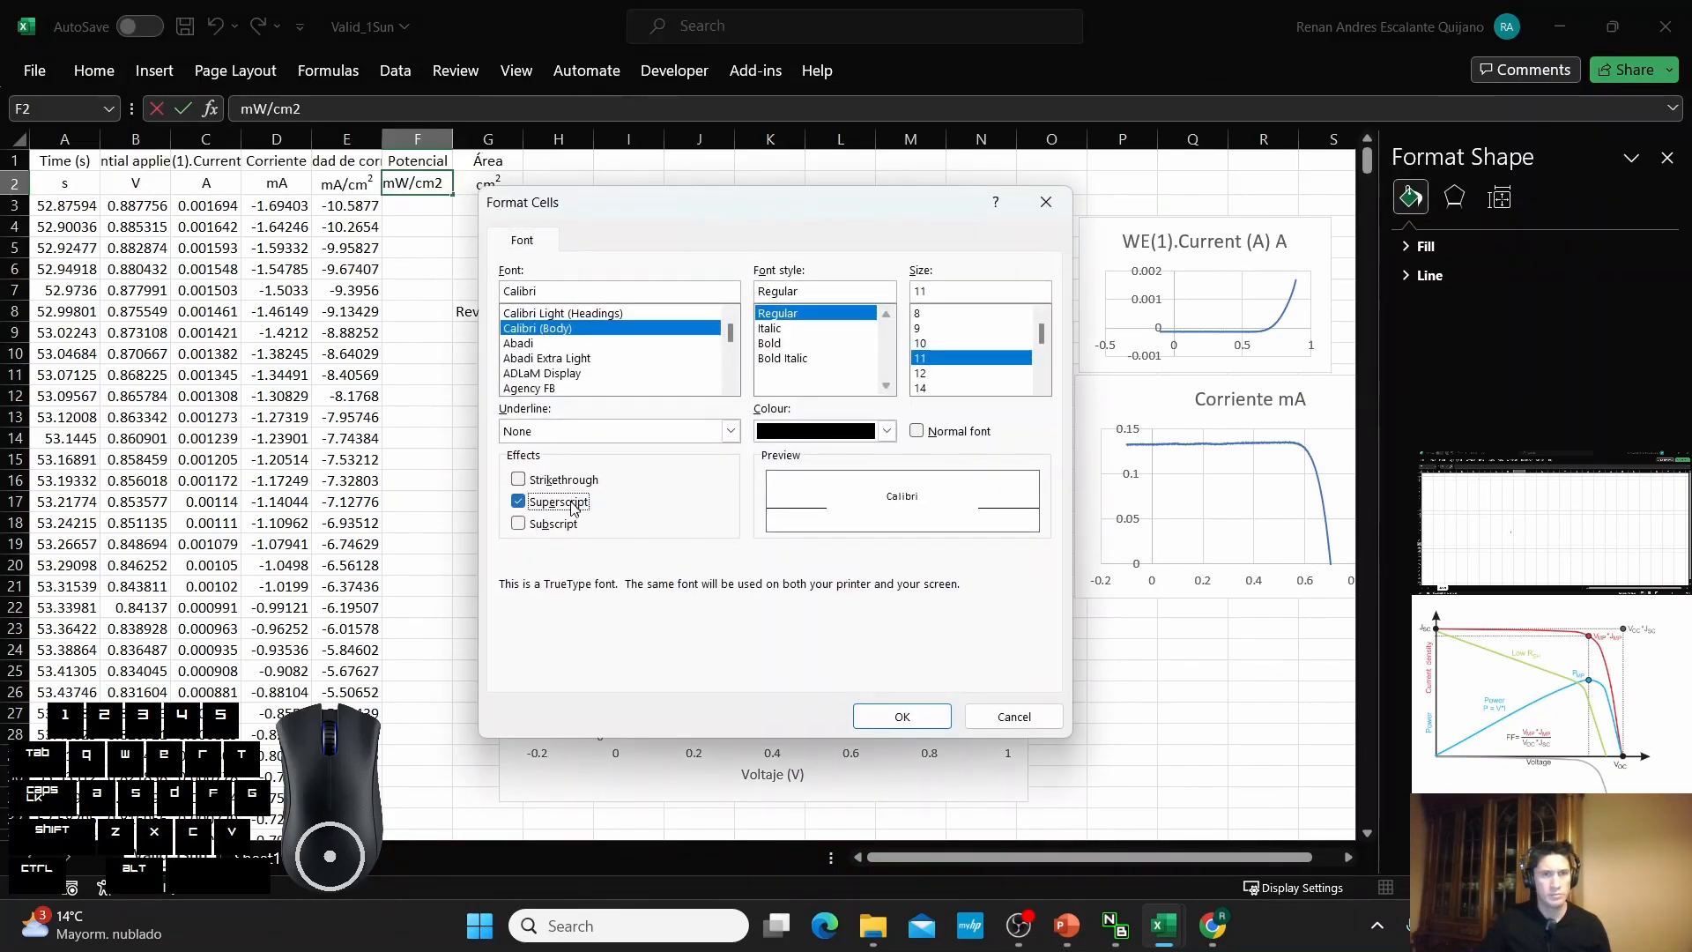
click(899, 716)
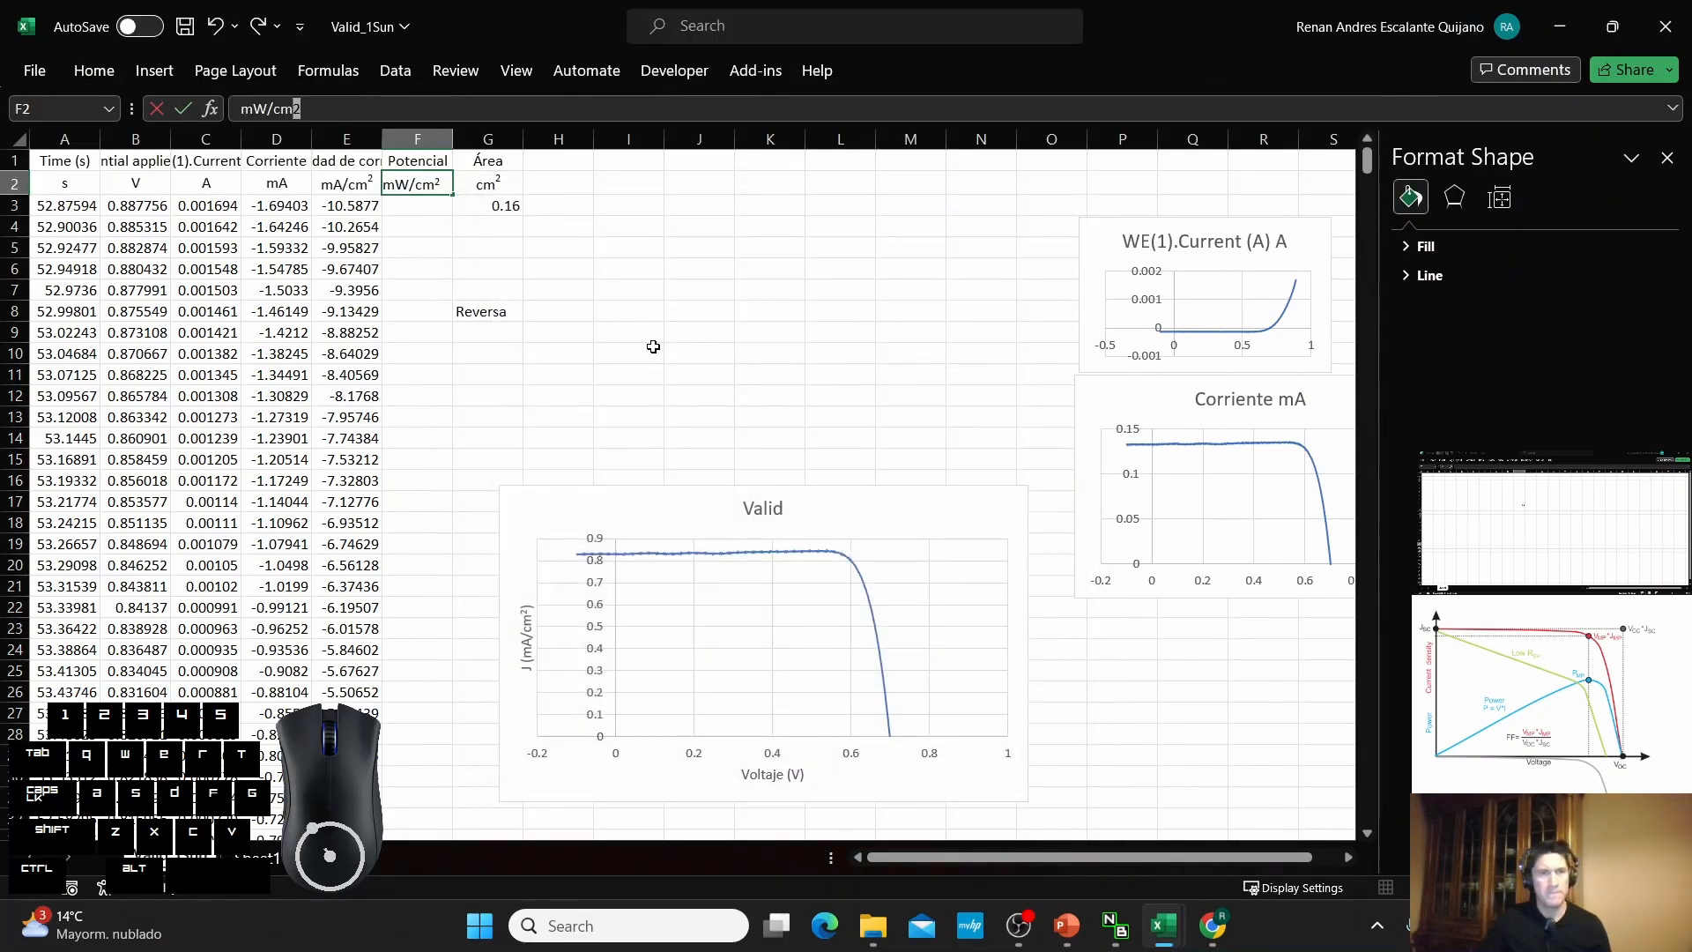
Enter =B3*E3 in F3 to multiply potential by current density, and fill the formula down column F.
click(423, 205)
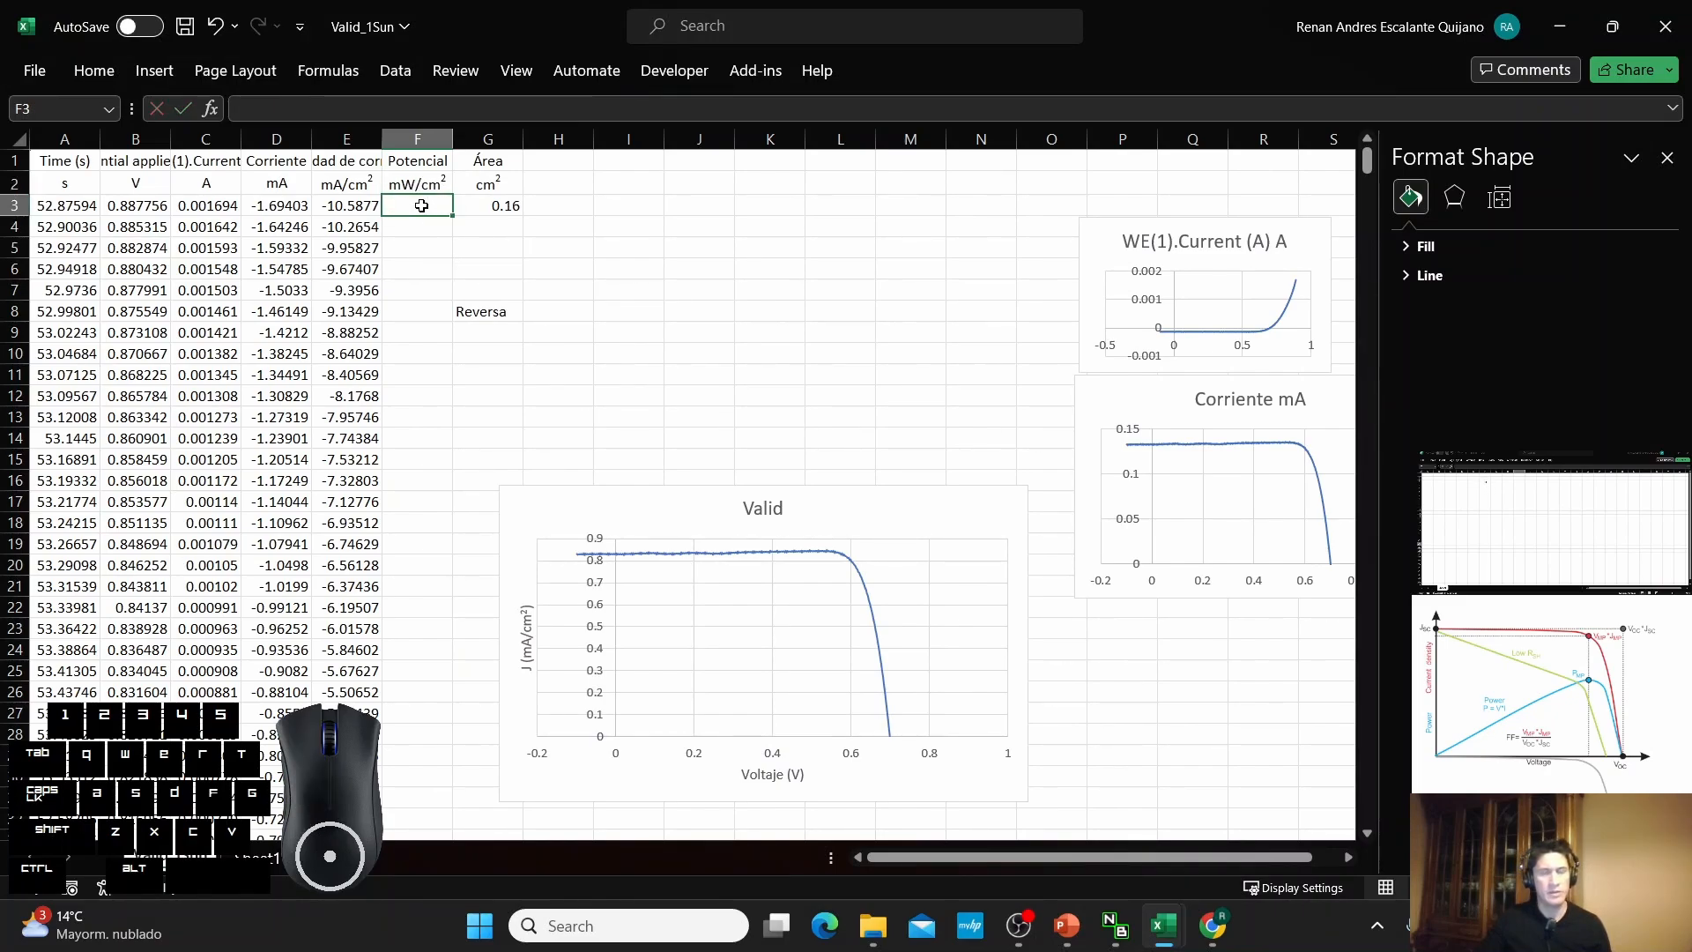
text(=)
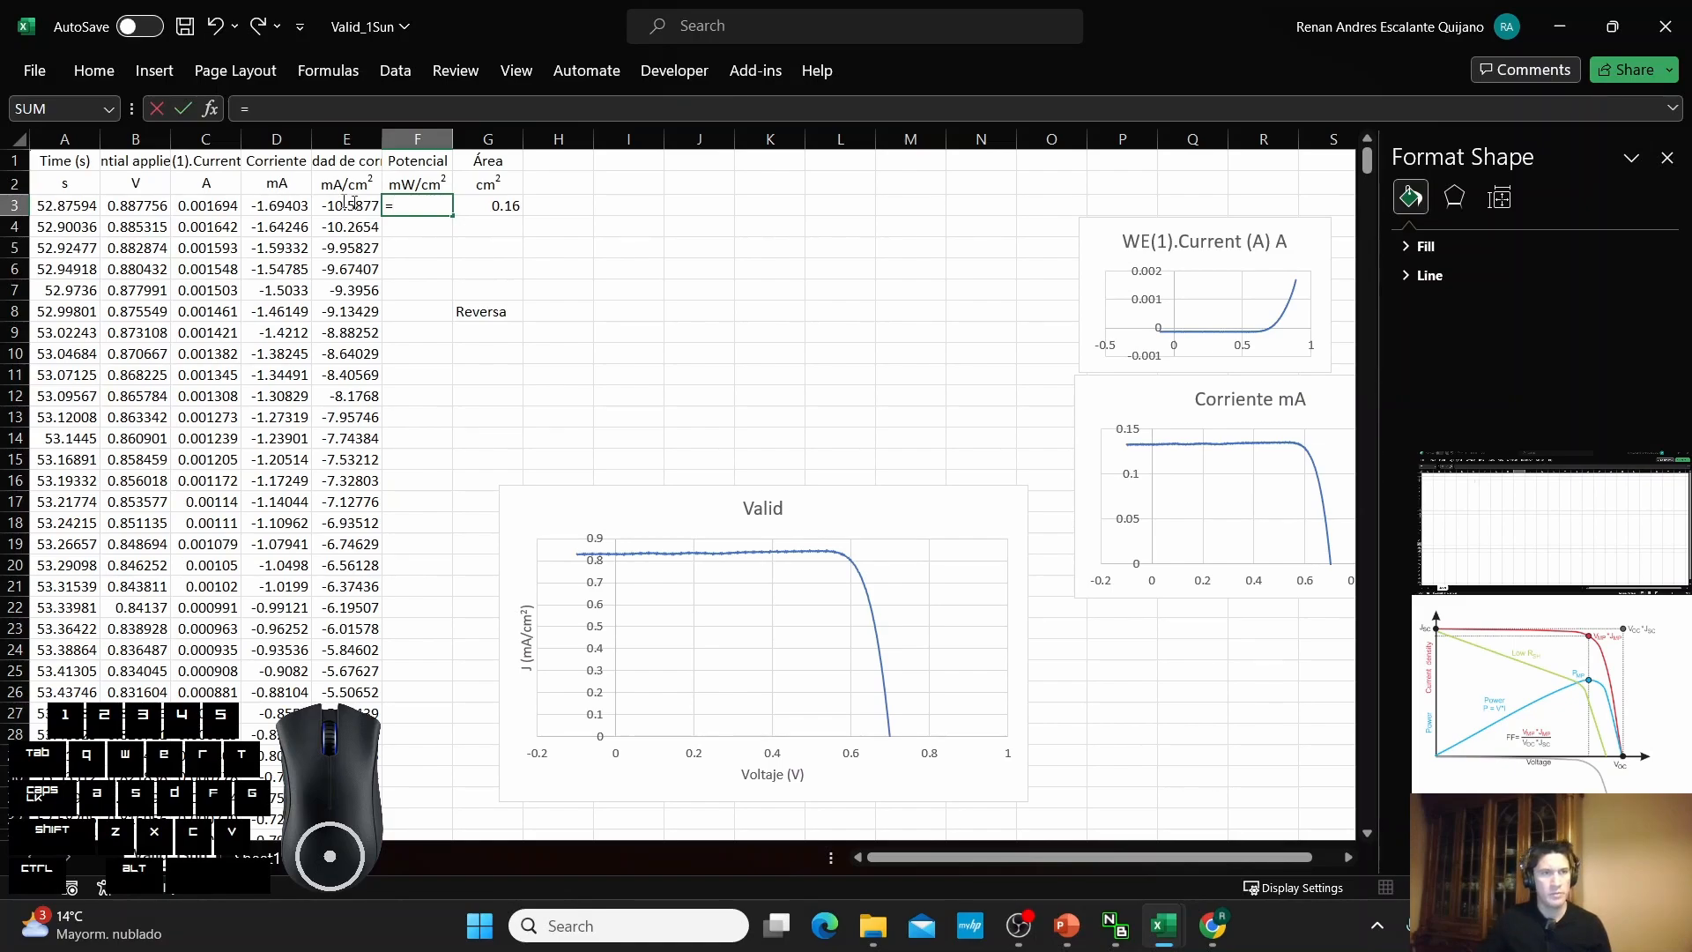
click(143, 209)
text(*)
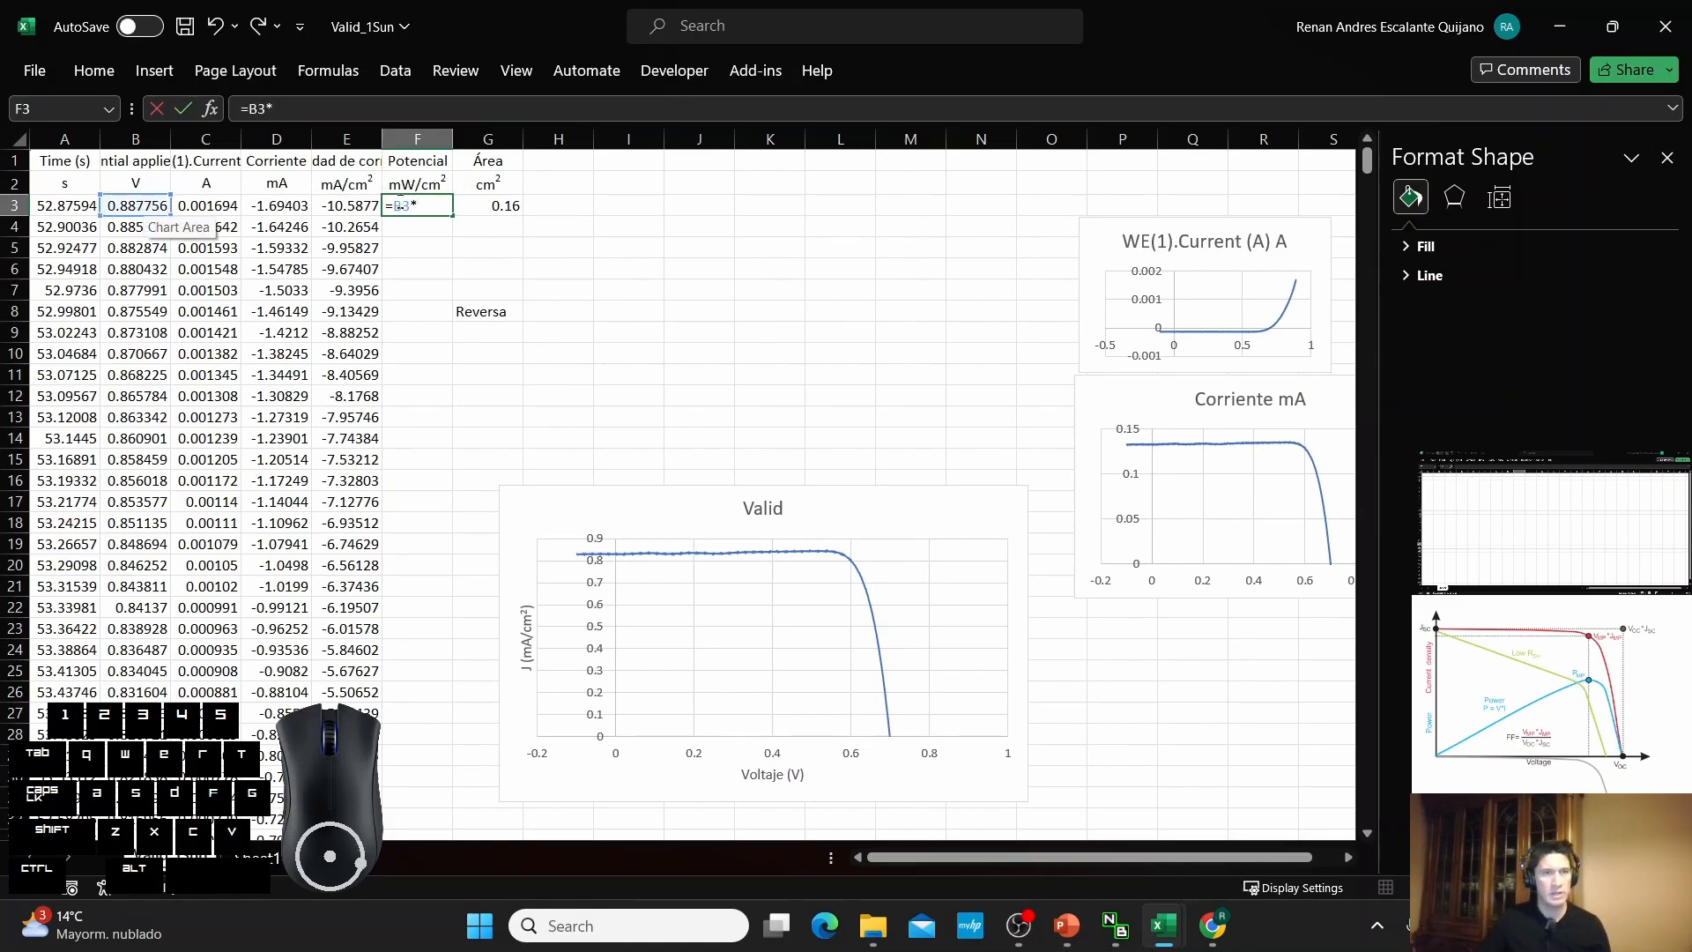
click(362, 203)
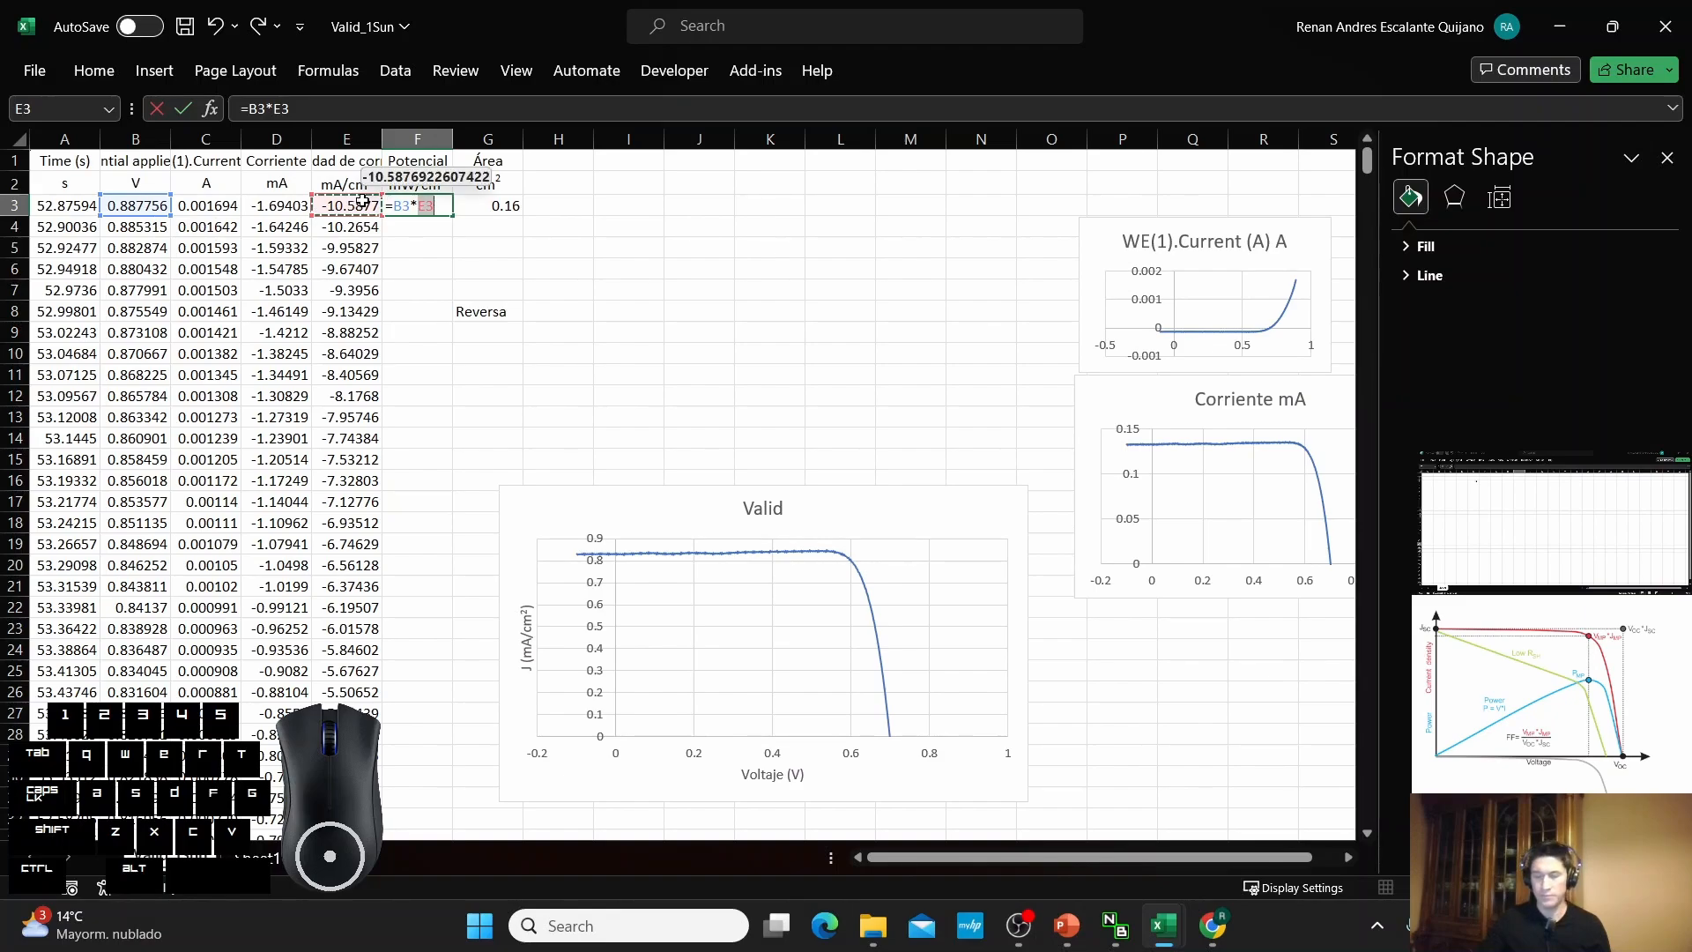
key(Return)
click(391, 209)
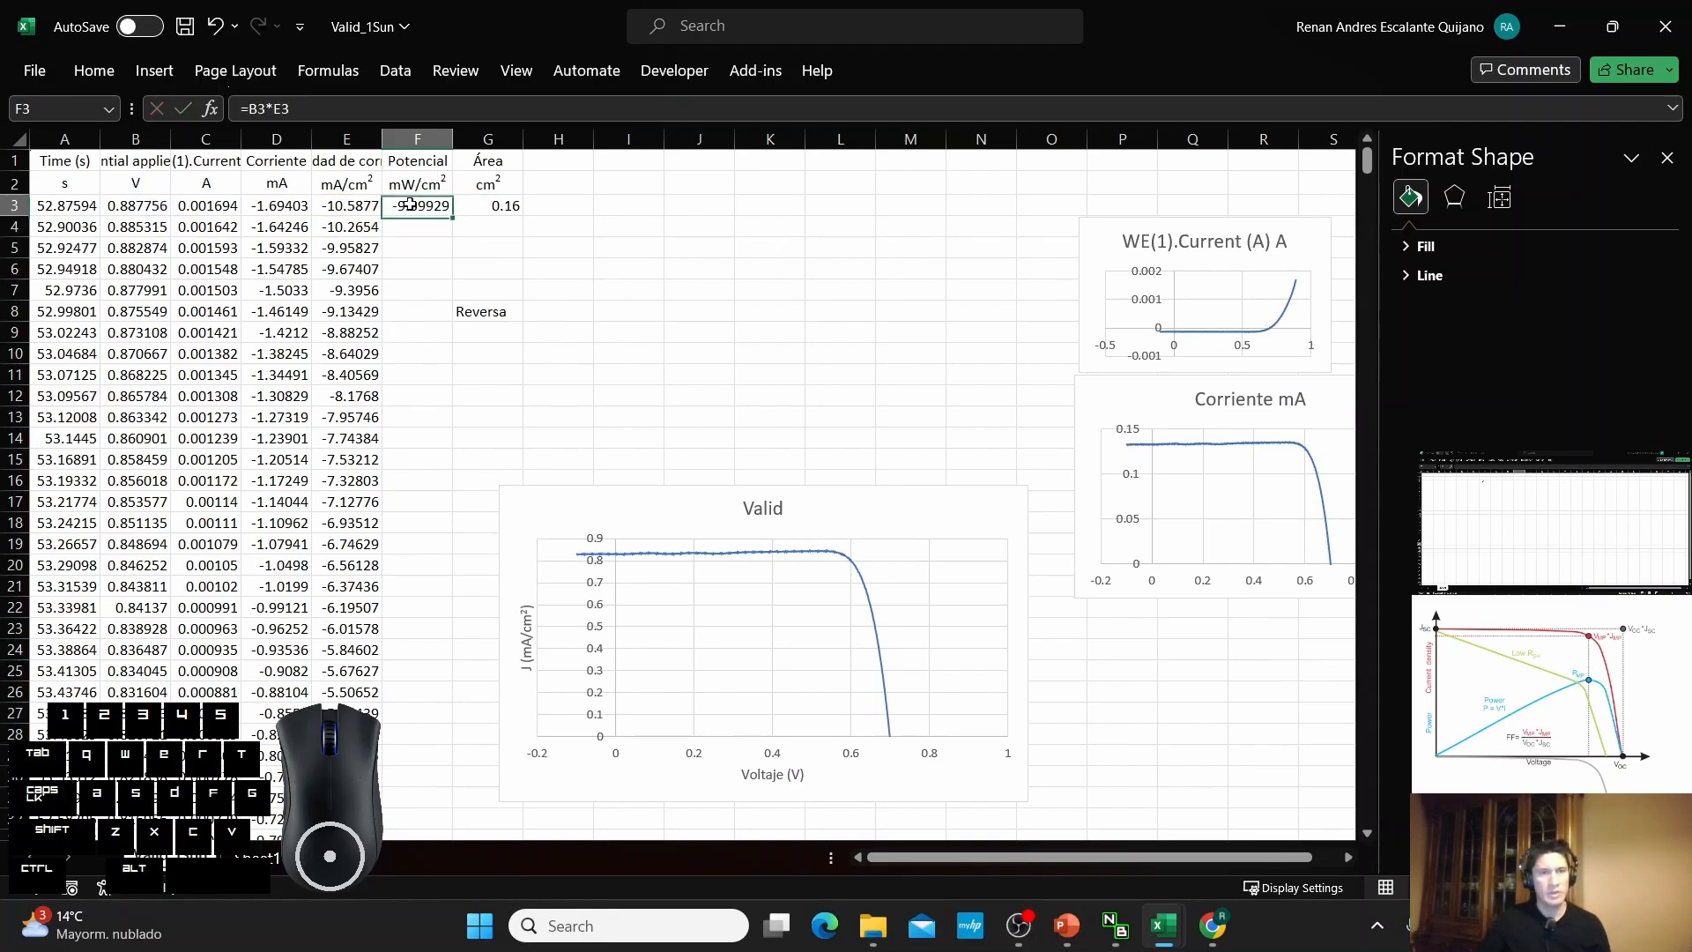
double_click(453, 216)
Correct the header in F1 to "Potencia".
click(390, 141)
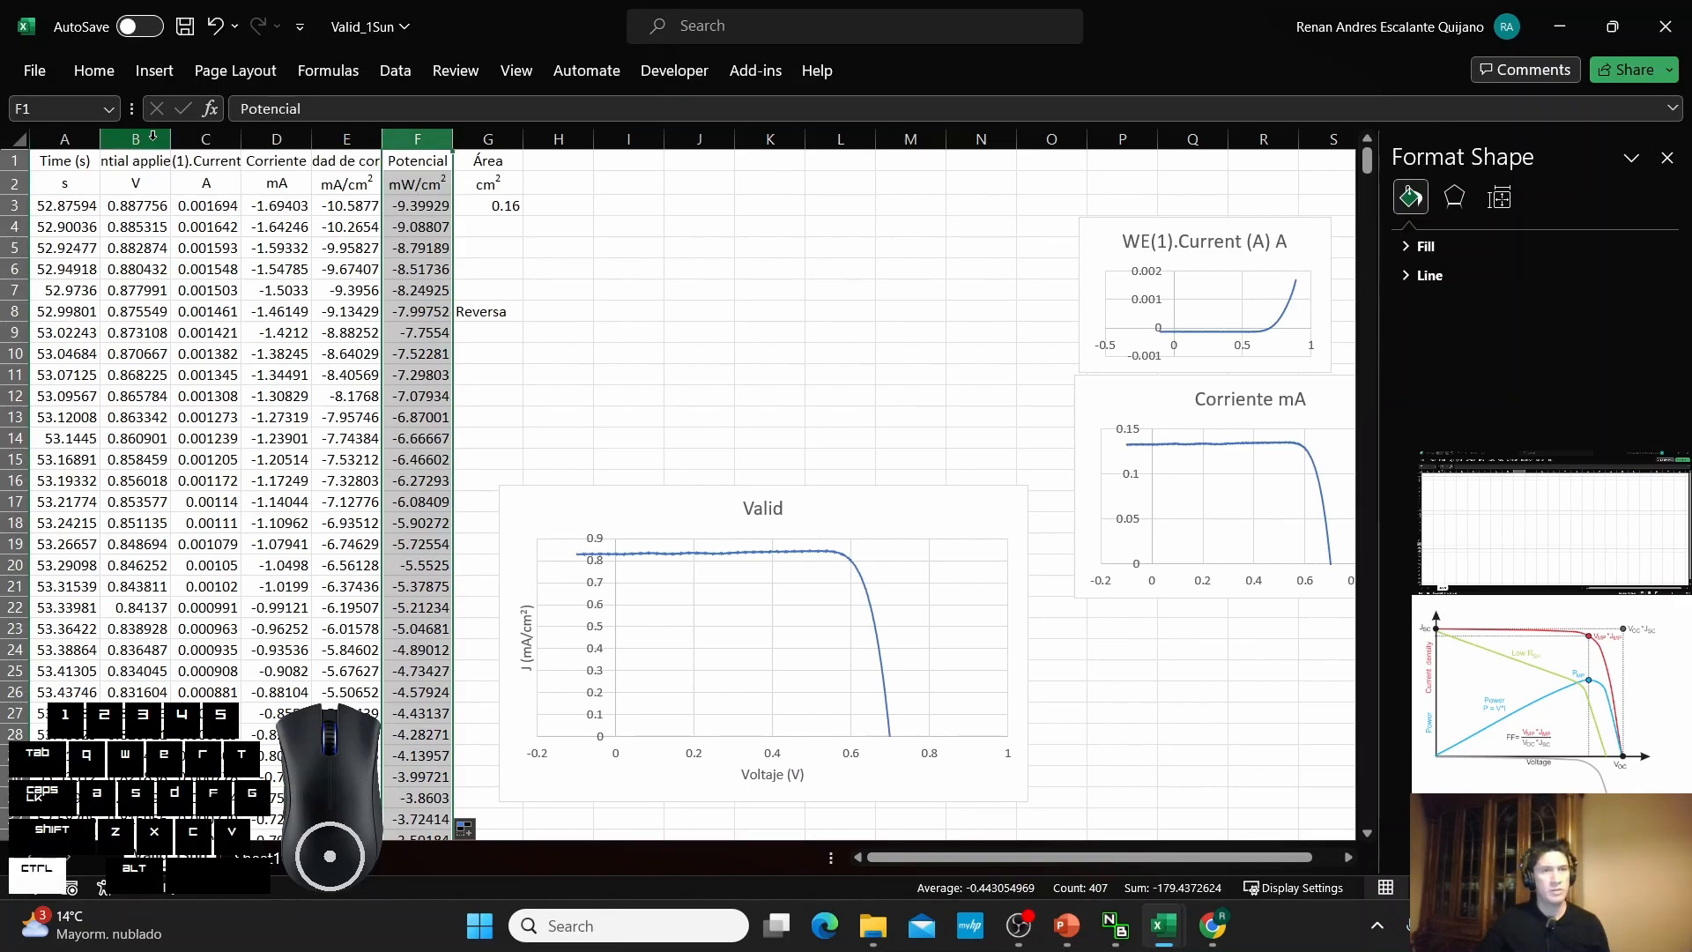
double_click(426, 161)
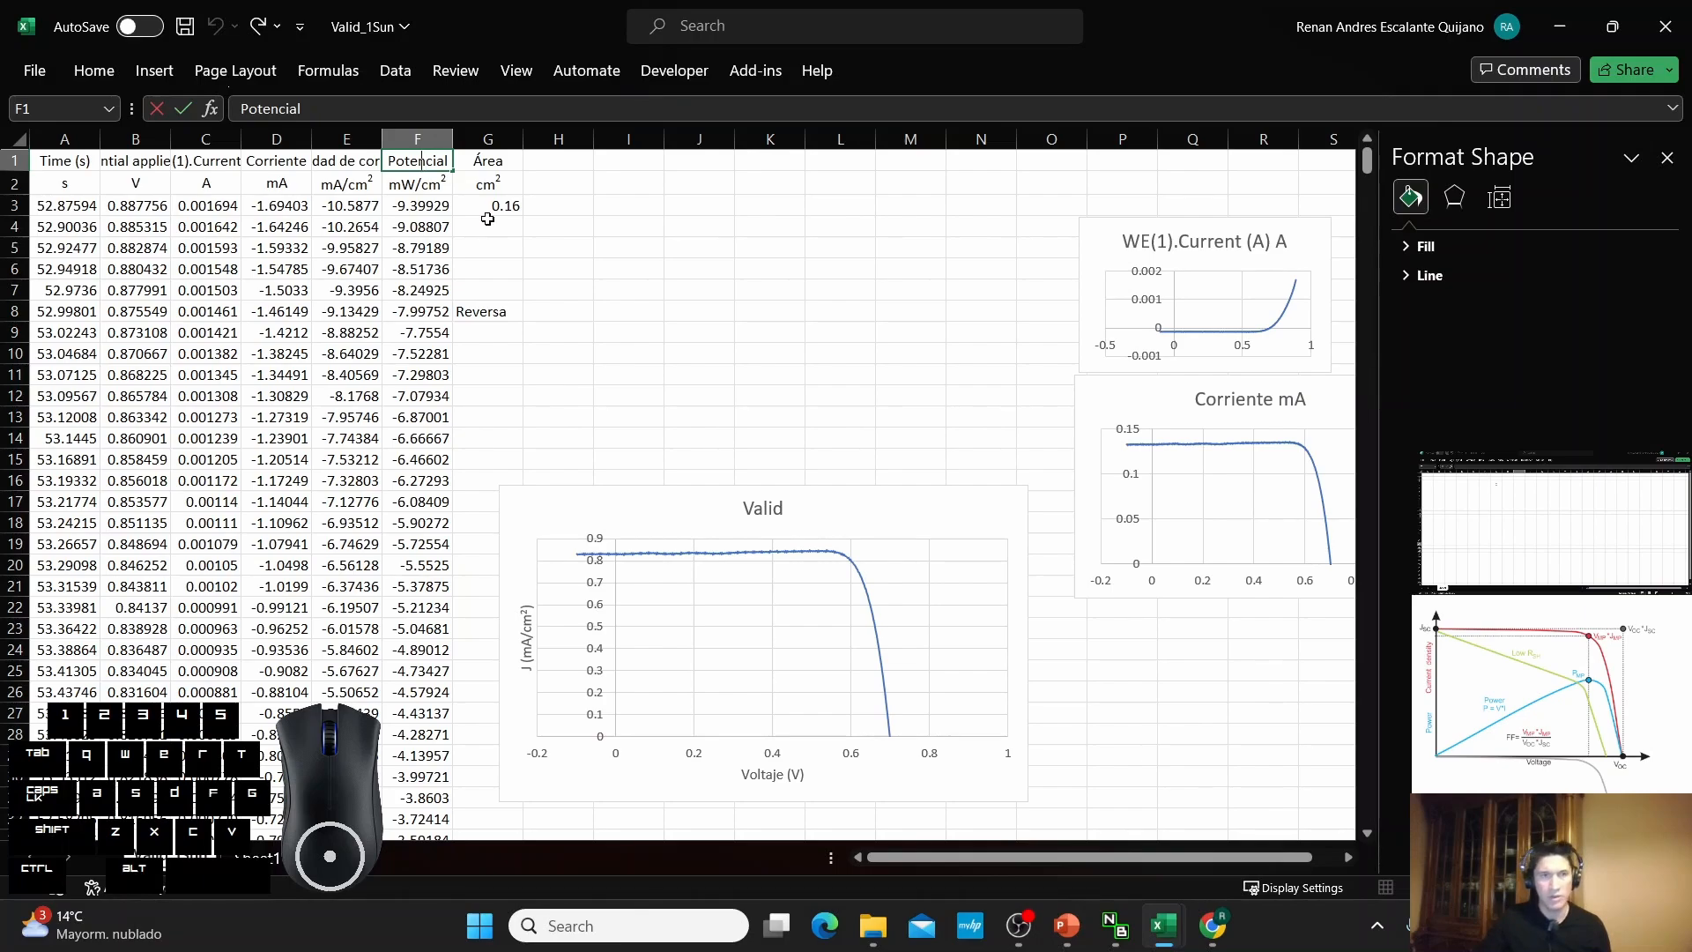
key(BackSpace)
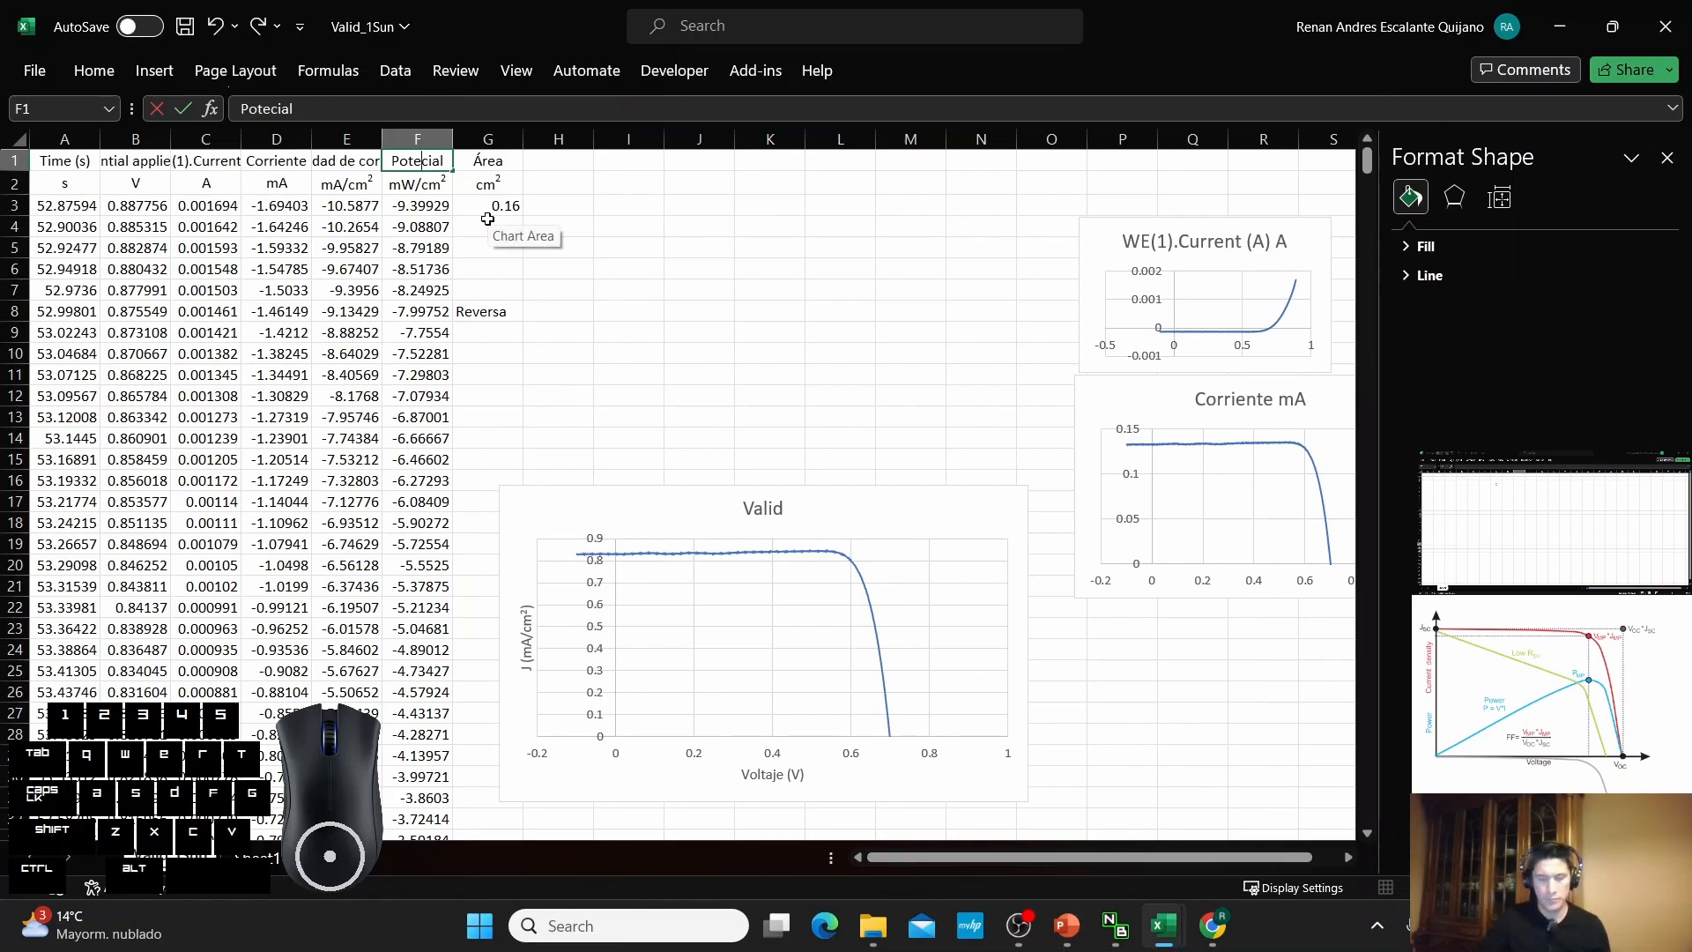
text(n)
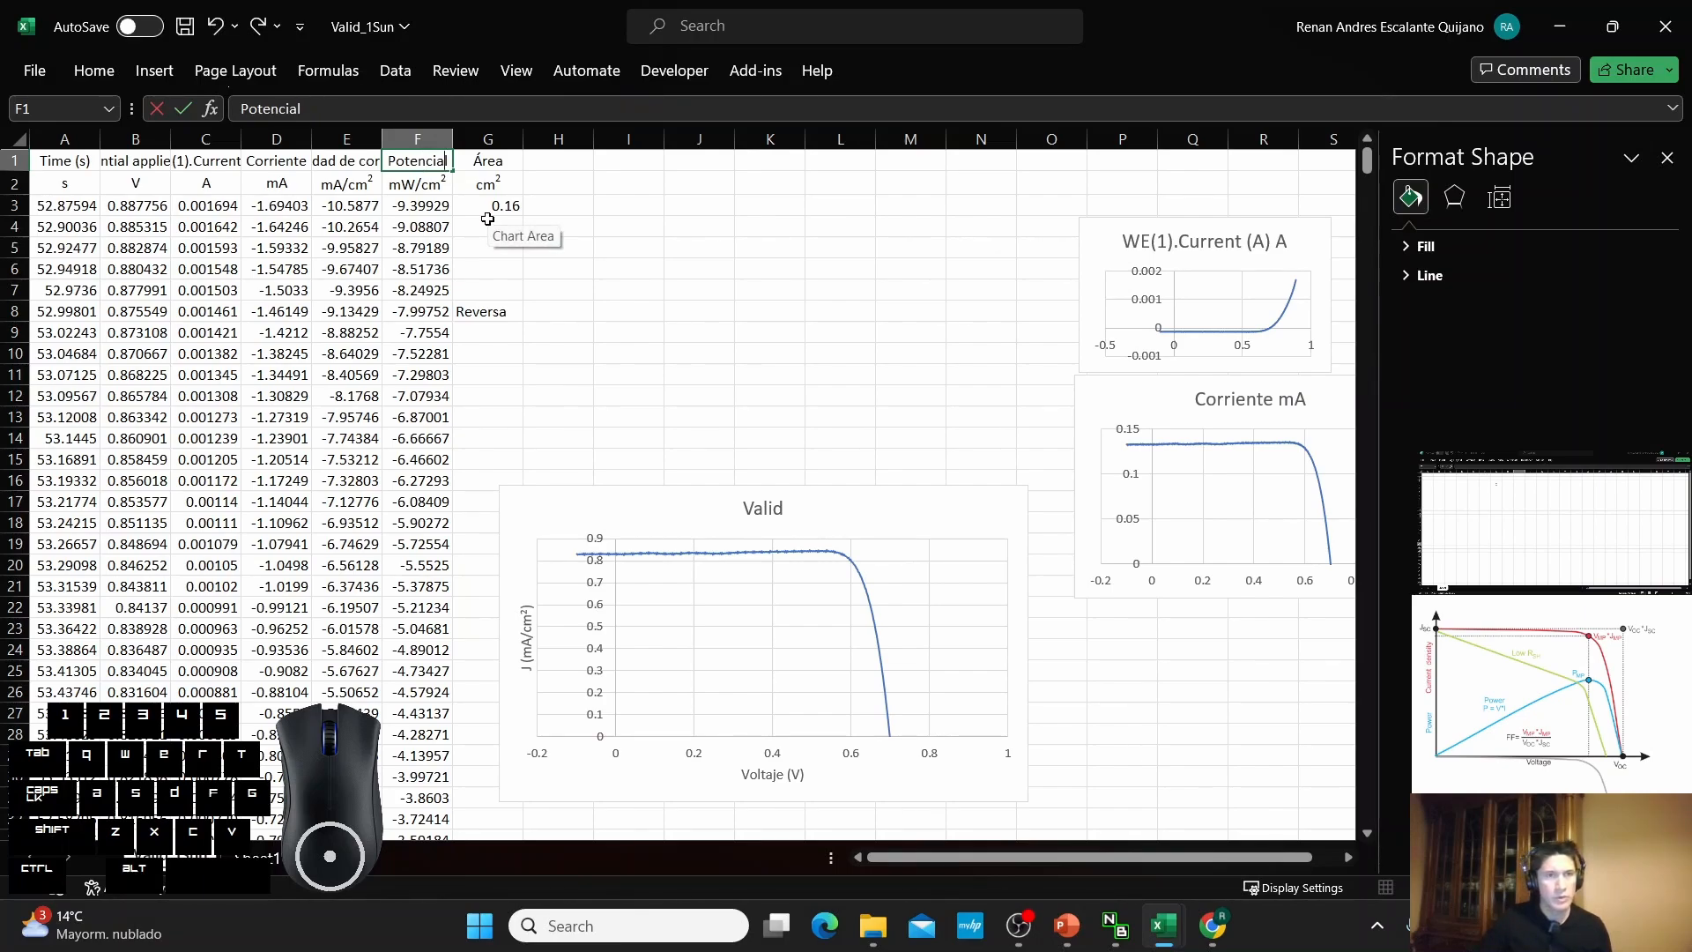
key(BackSpace)
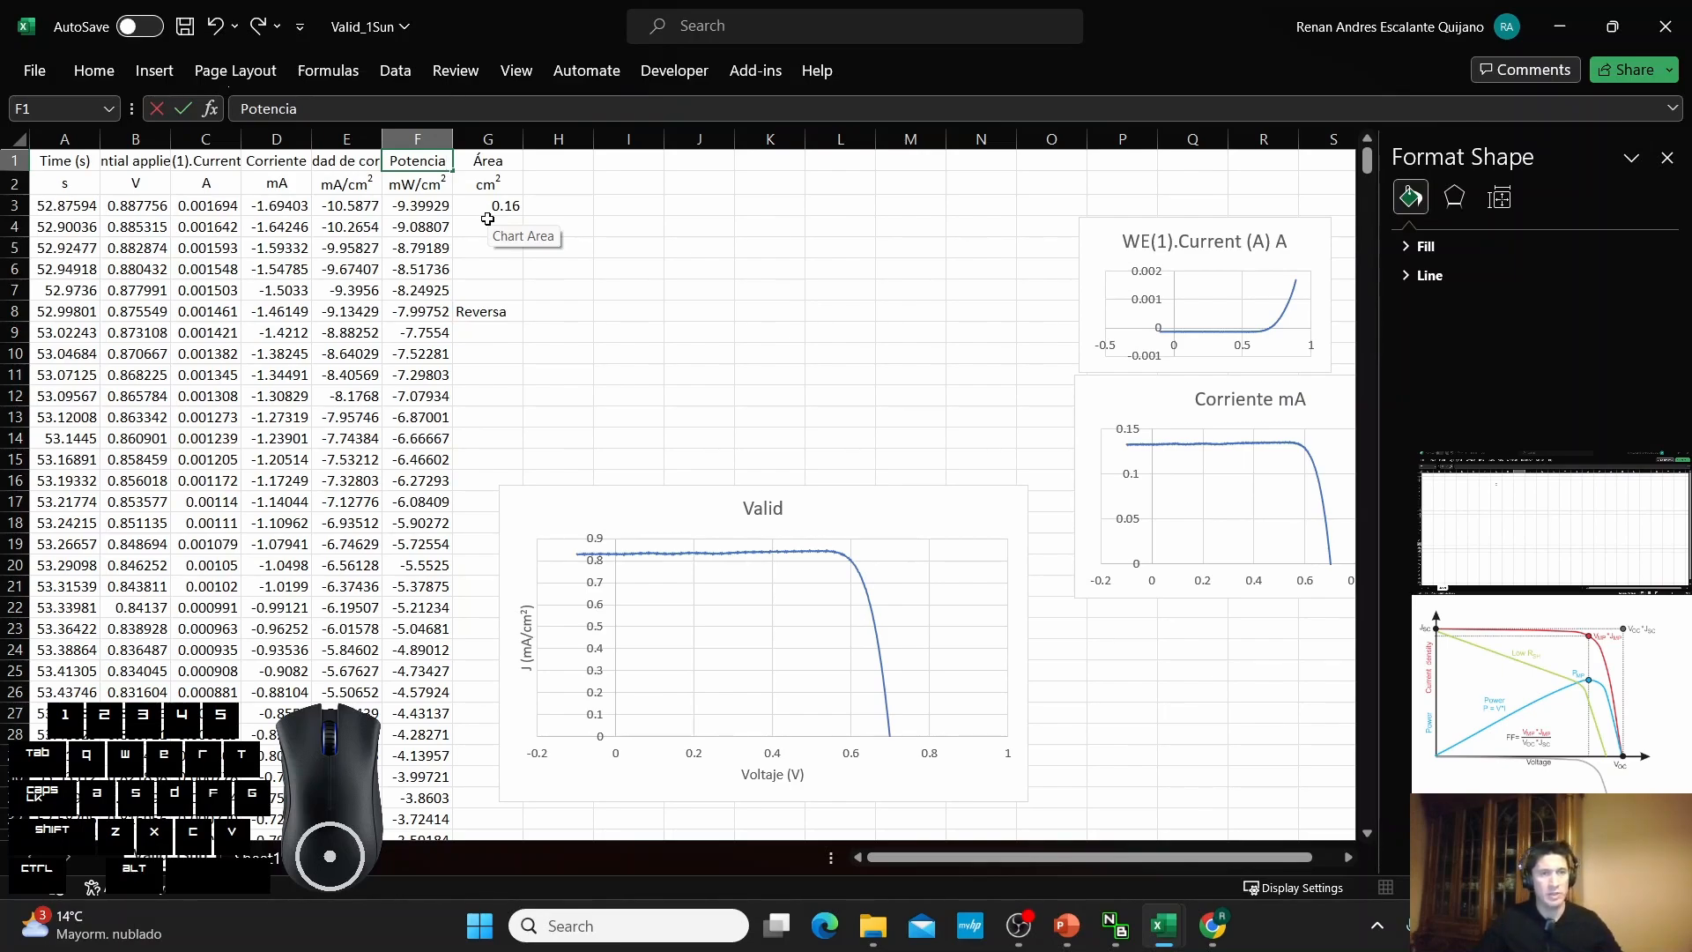
click(443, 185)
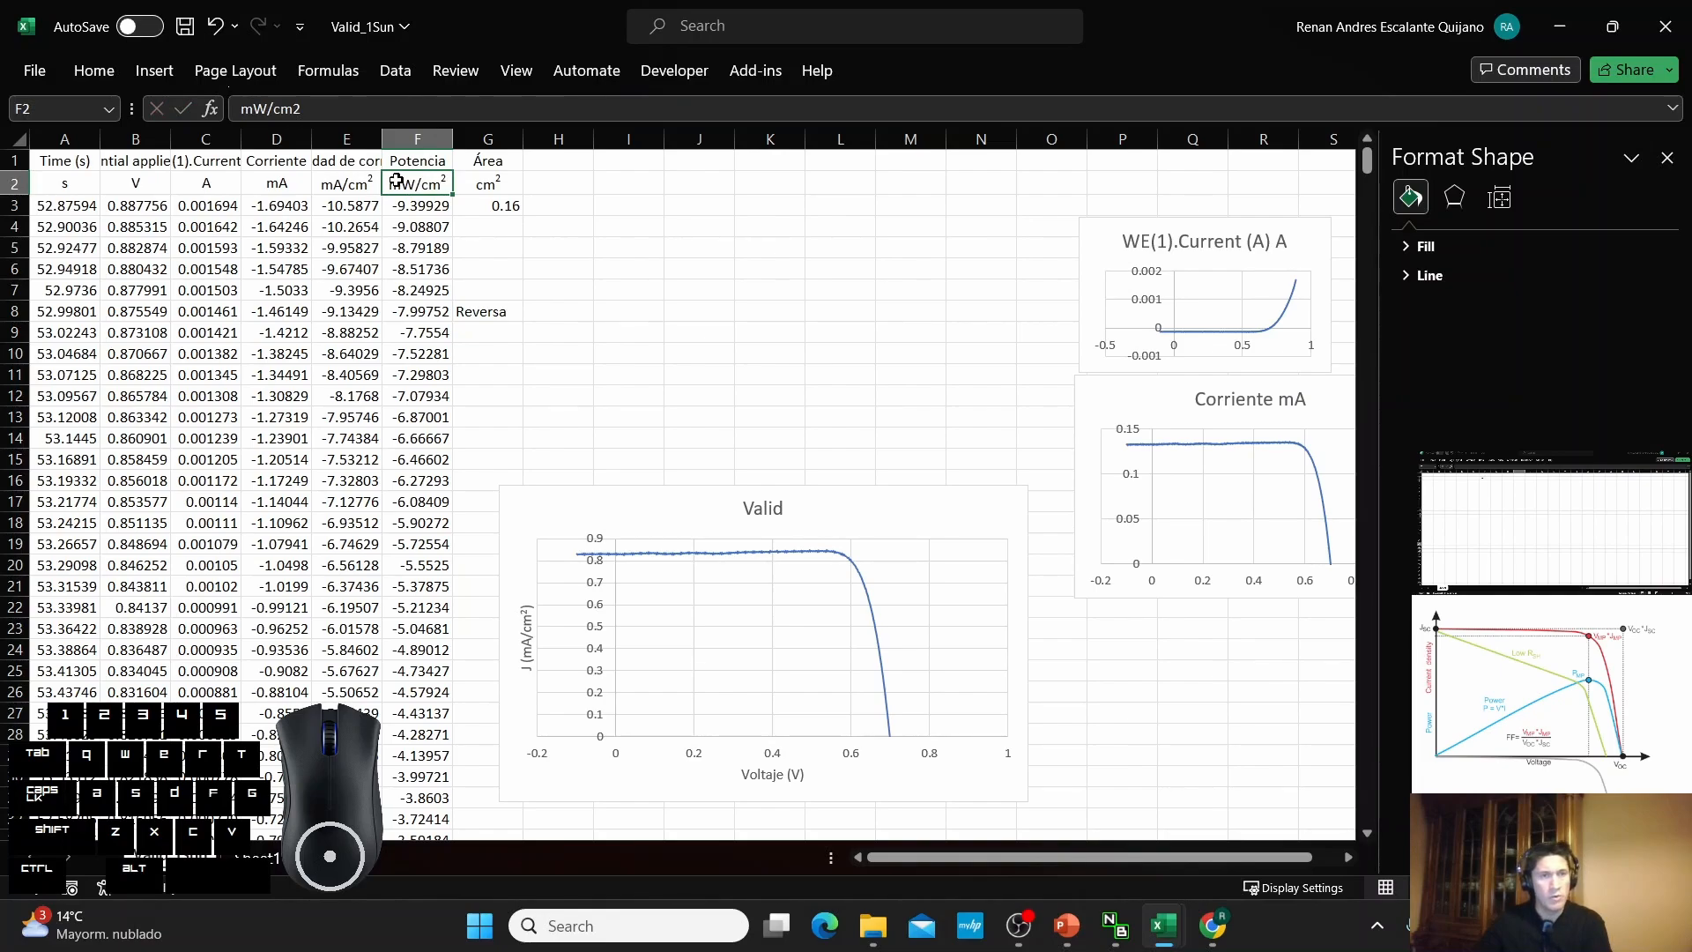
Plot power in column F against potential in column B as a smooth-line scatter chart without markers, and place it above the "Valid" chart.
click(410, 139)
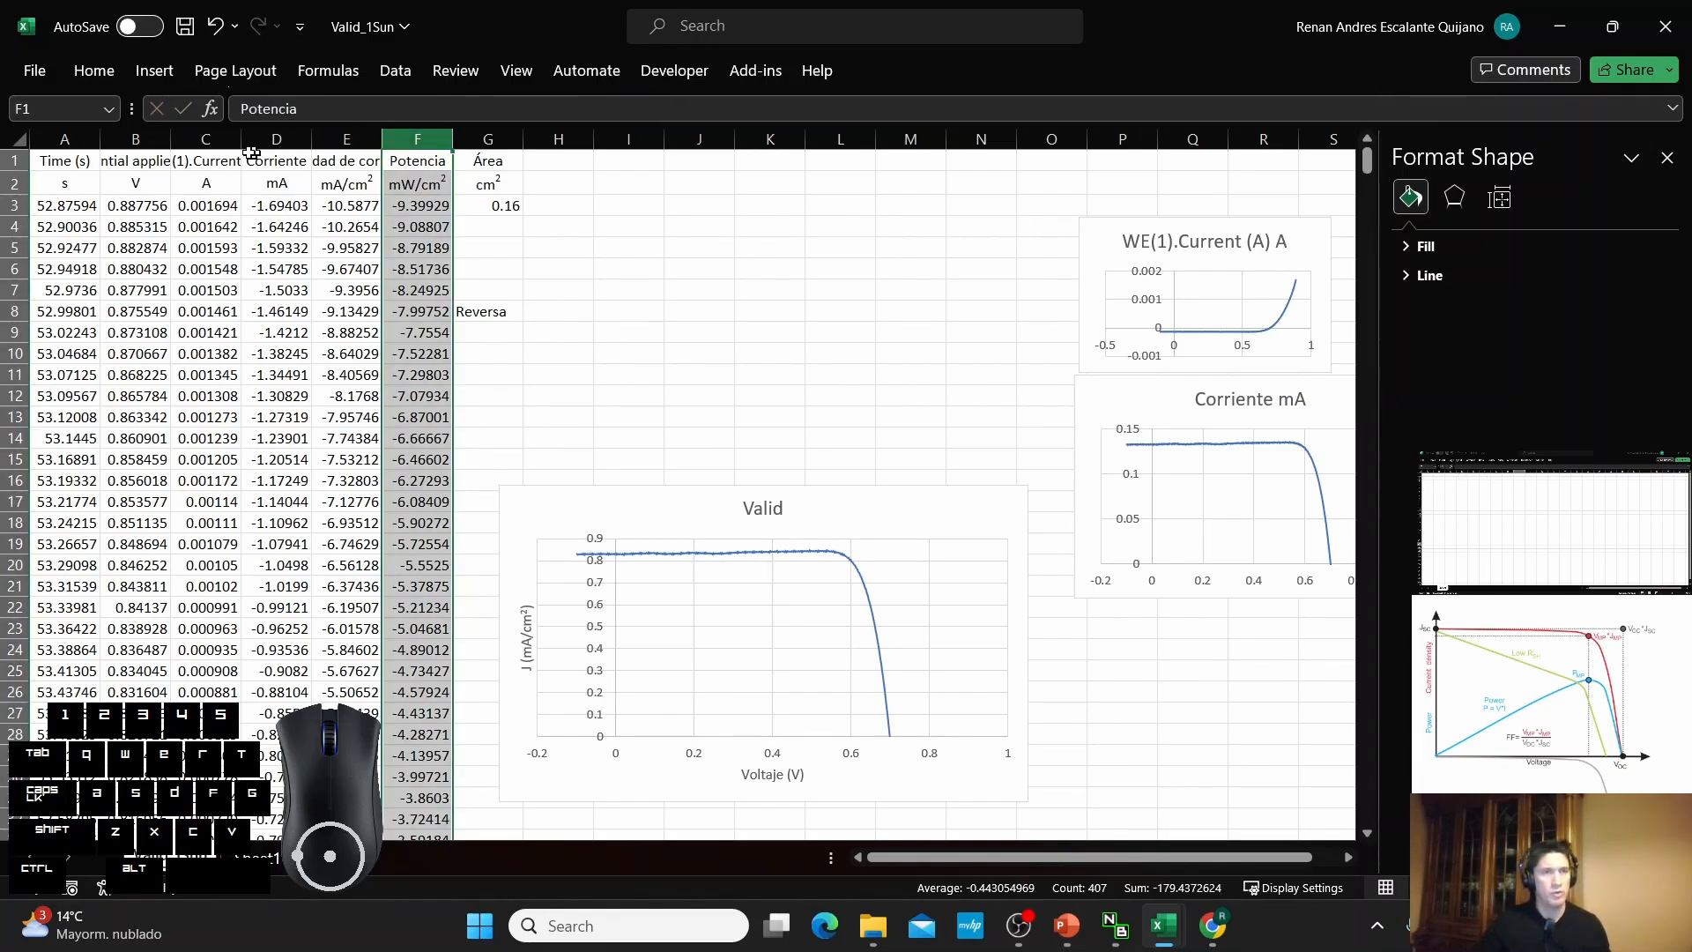
ctrl+click(151, 138)
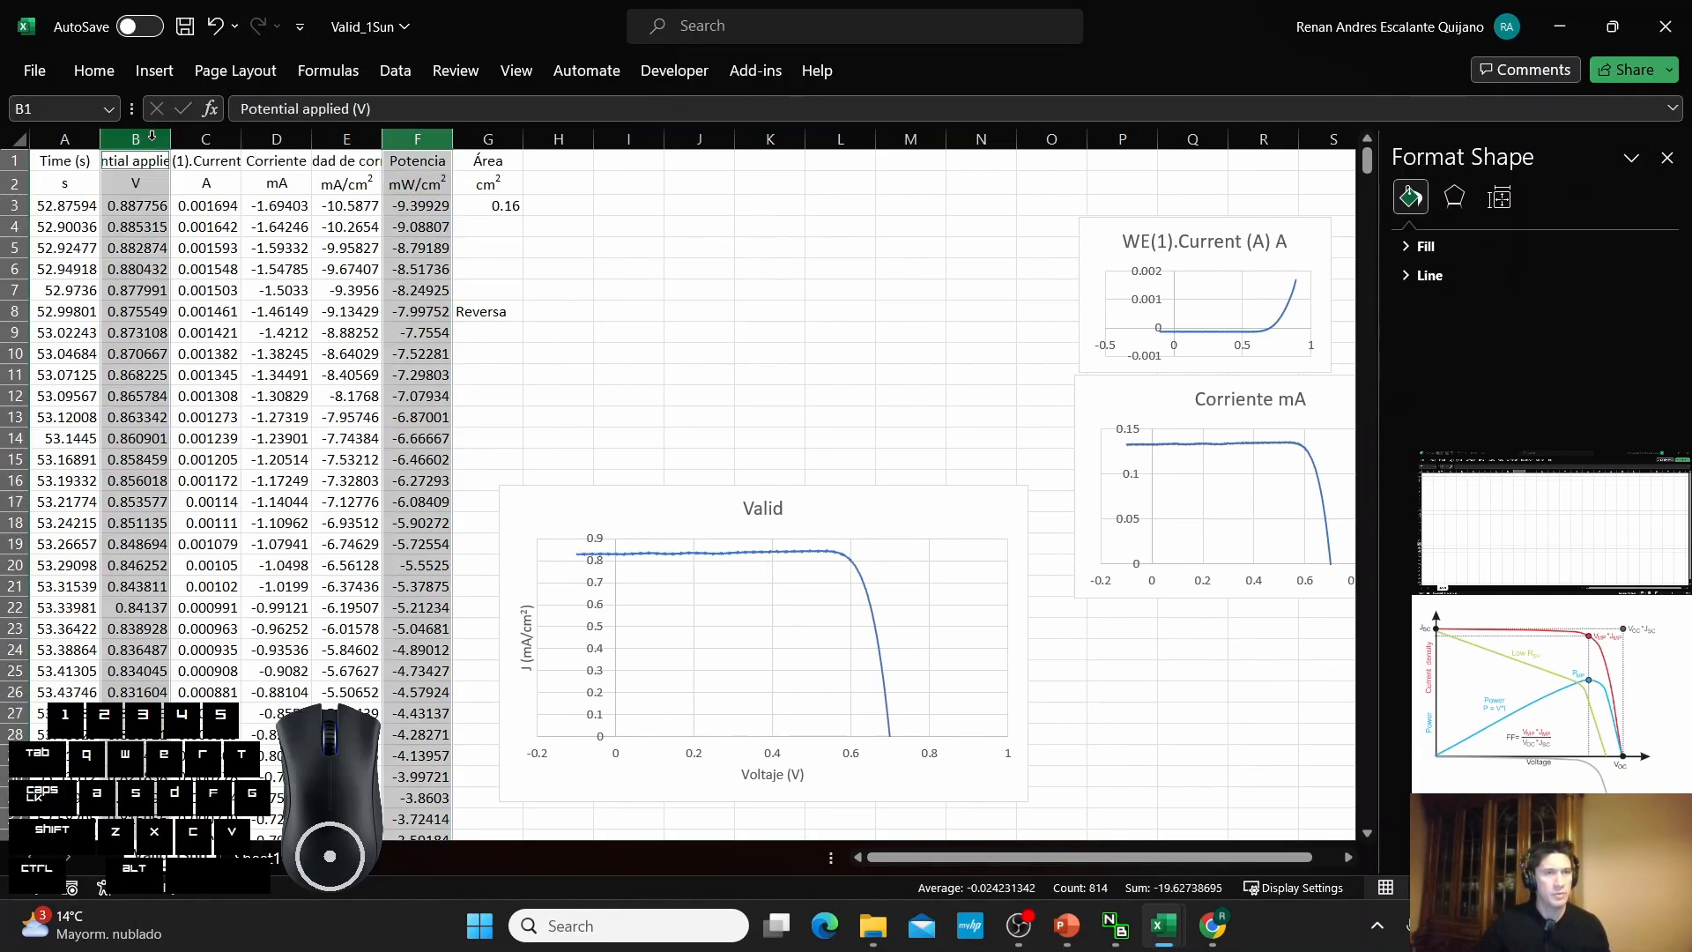
click(150, 71)
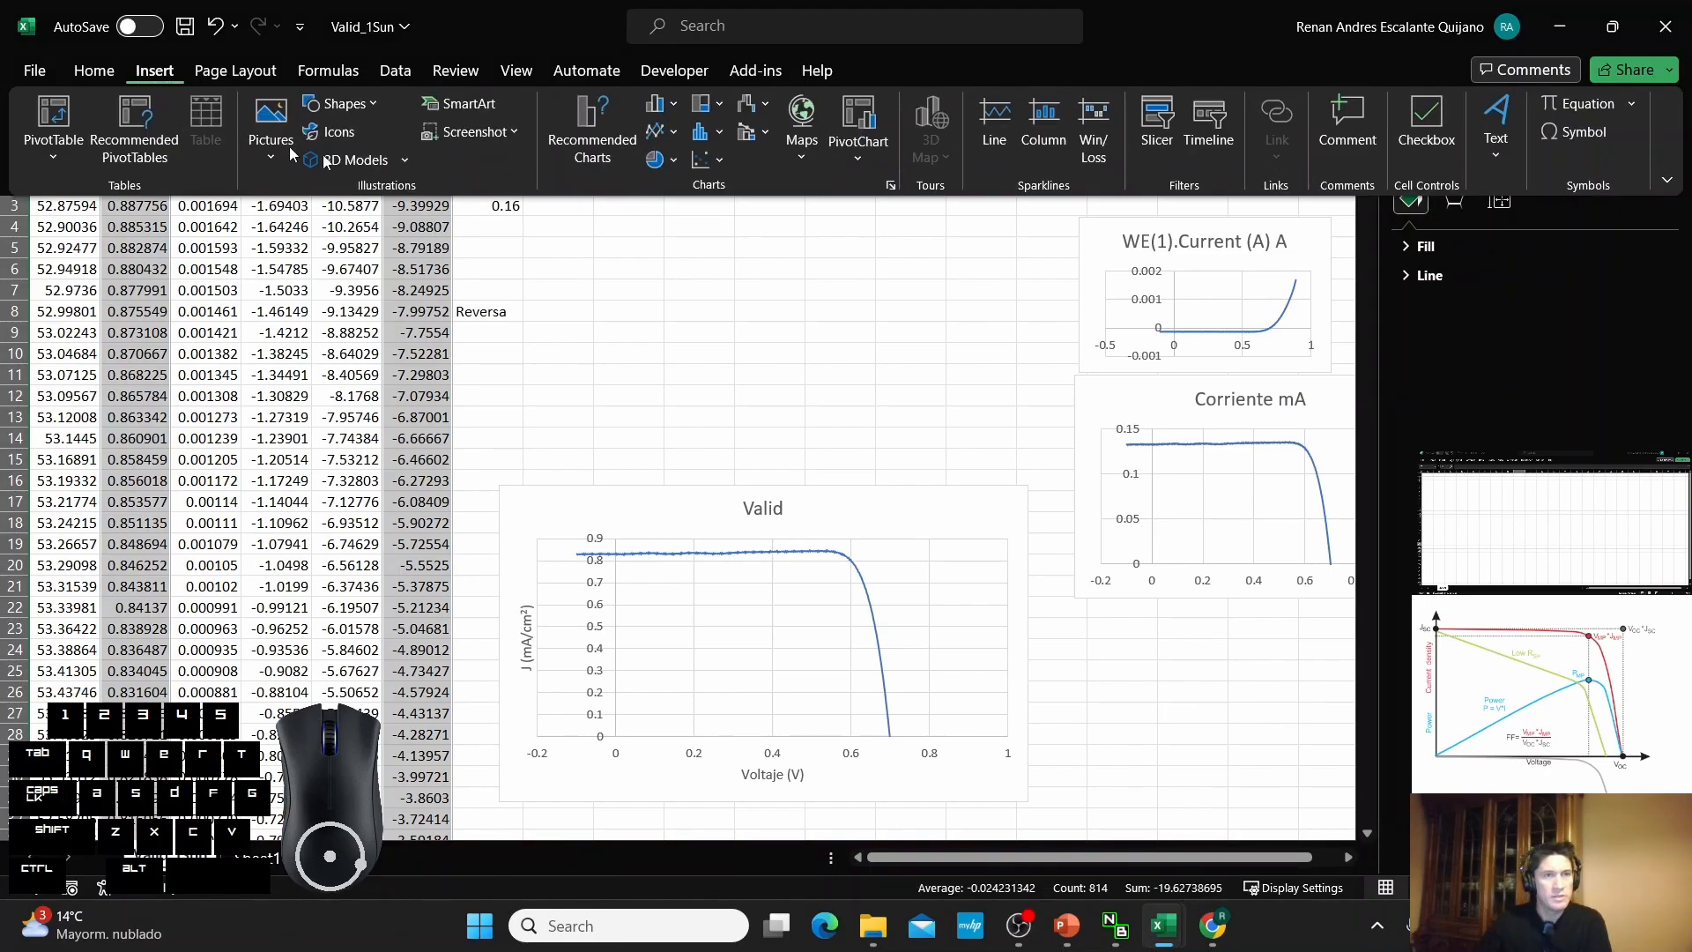
click(705, 160)
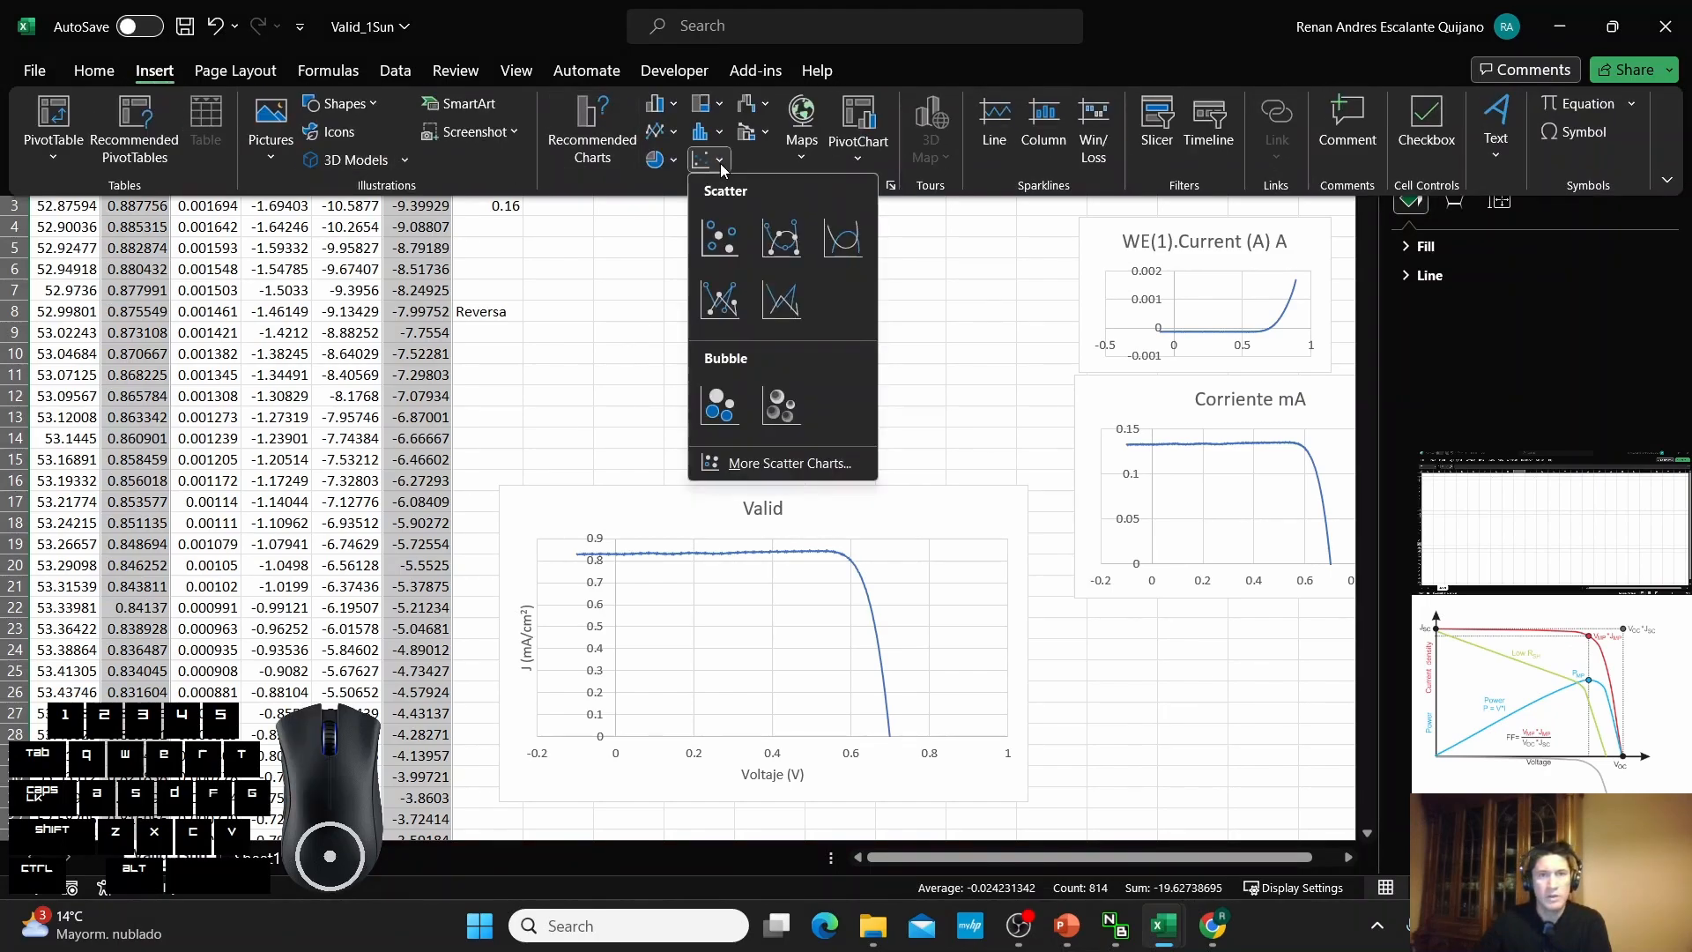
click(840, 251)
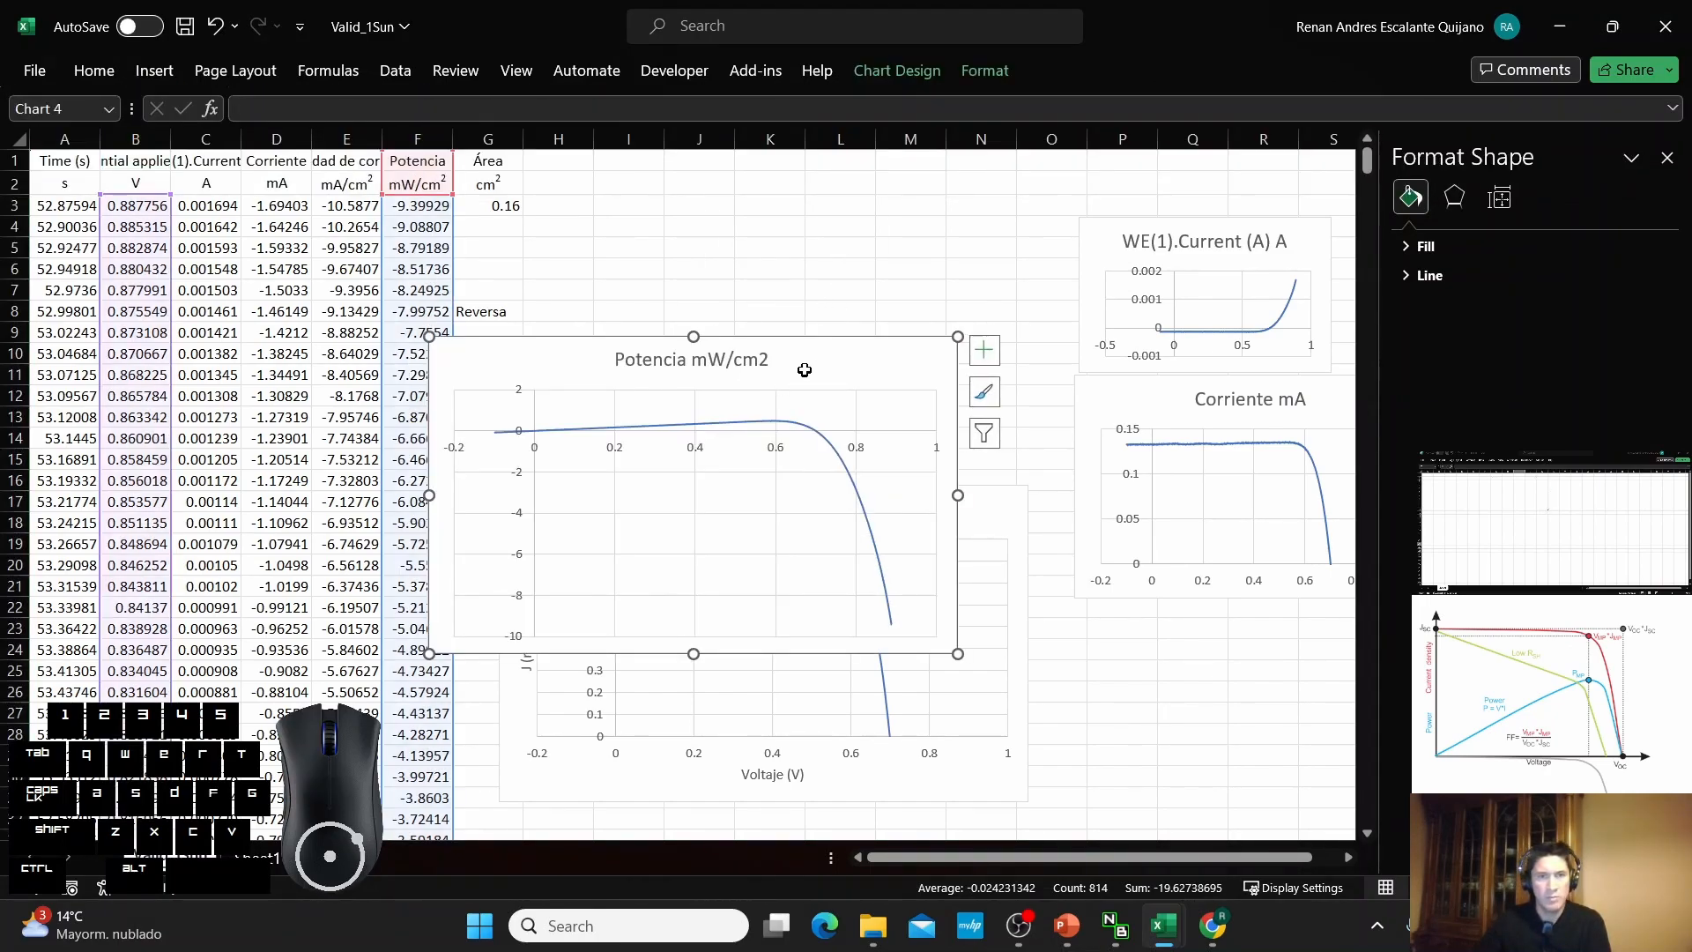
drag(816, 357, 878, 202)
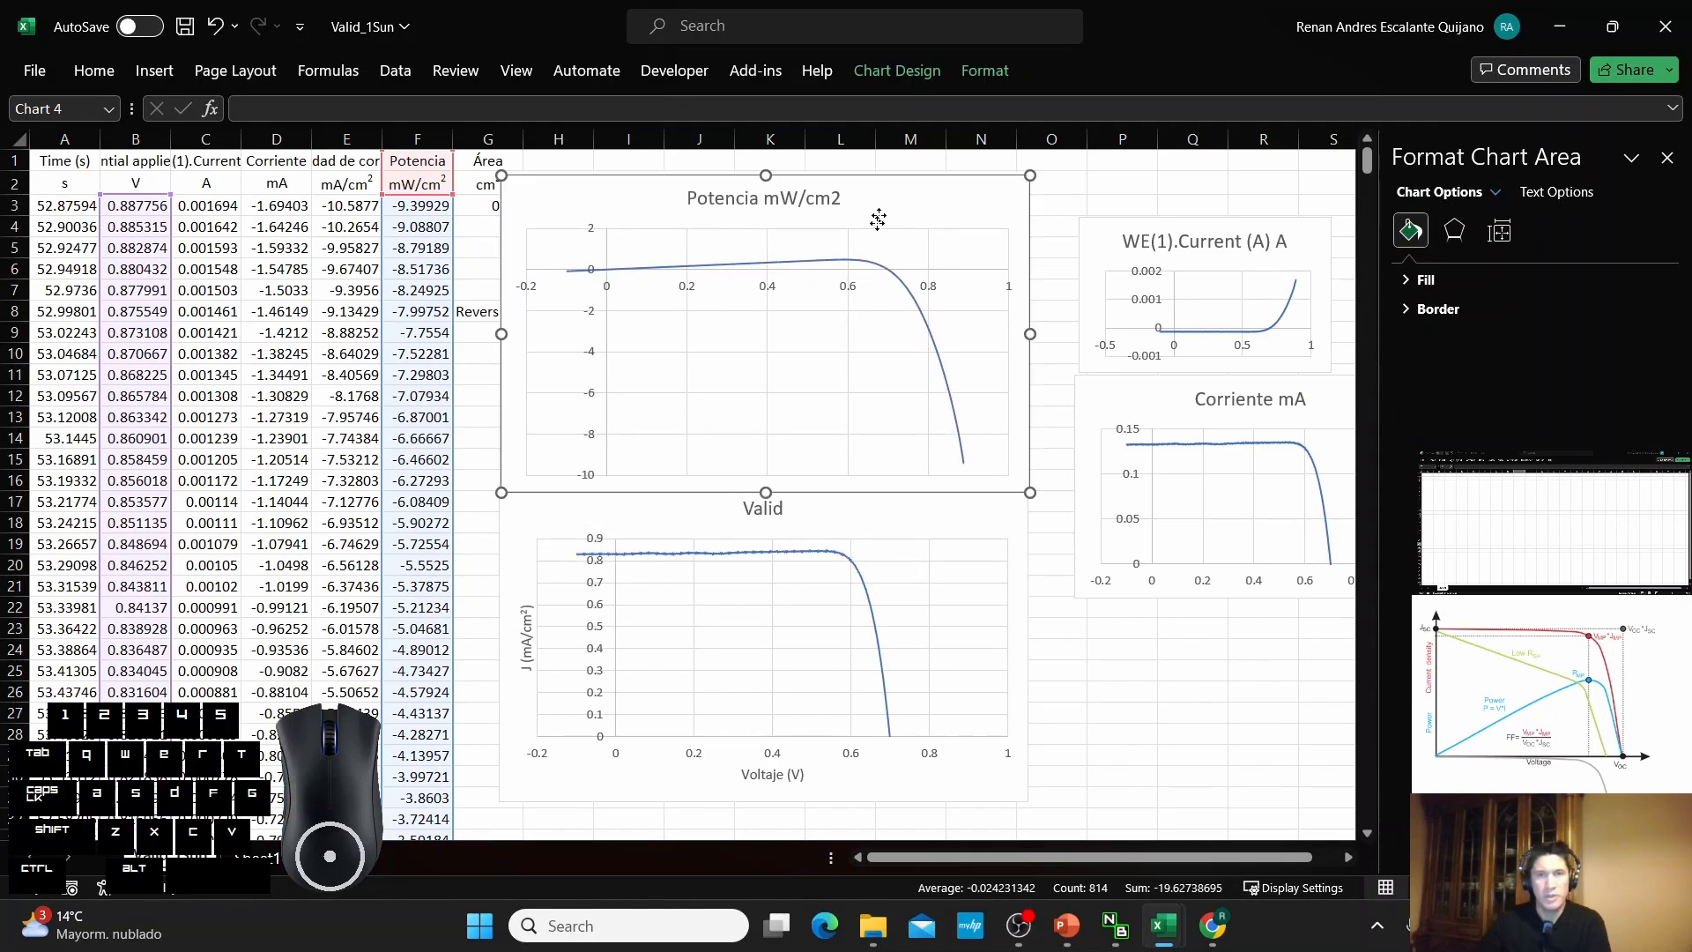
Add axis titles to the Potencia chart and set its vertical axis minimum to 0.
click(1056, 189)
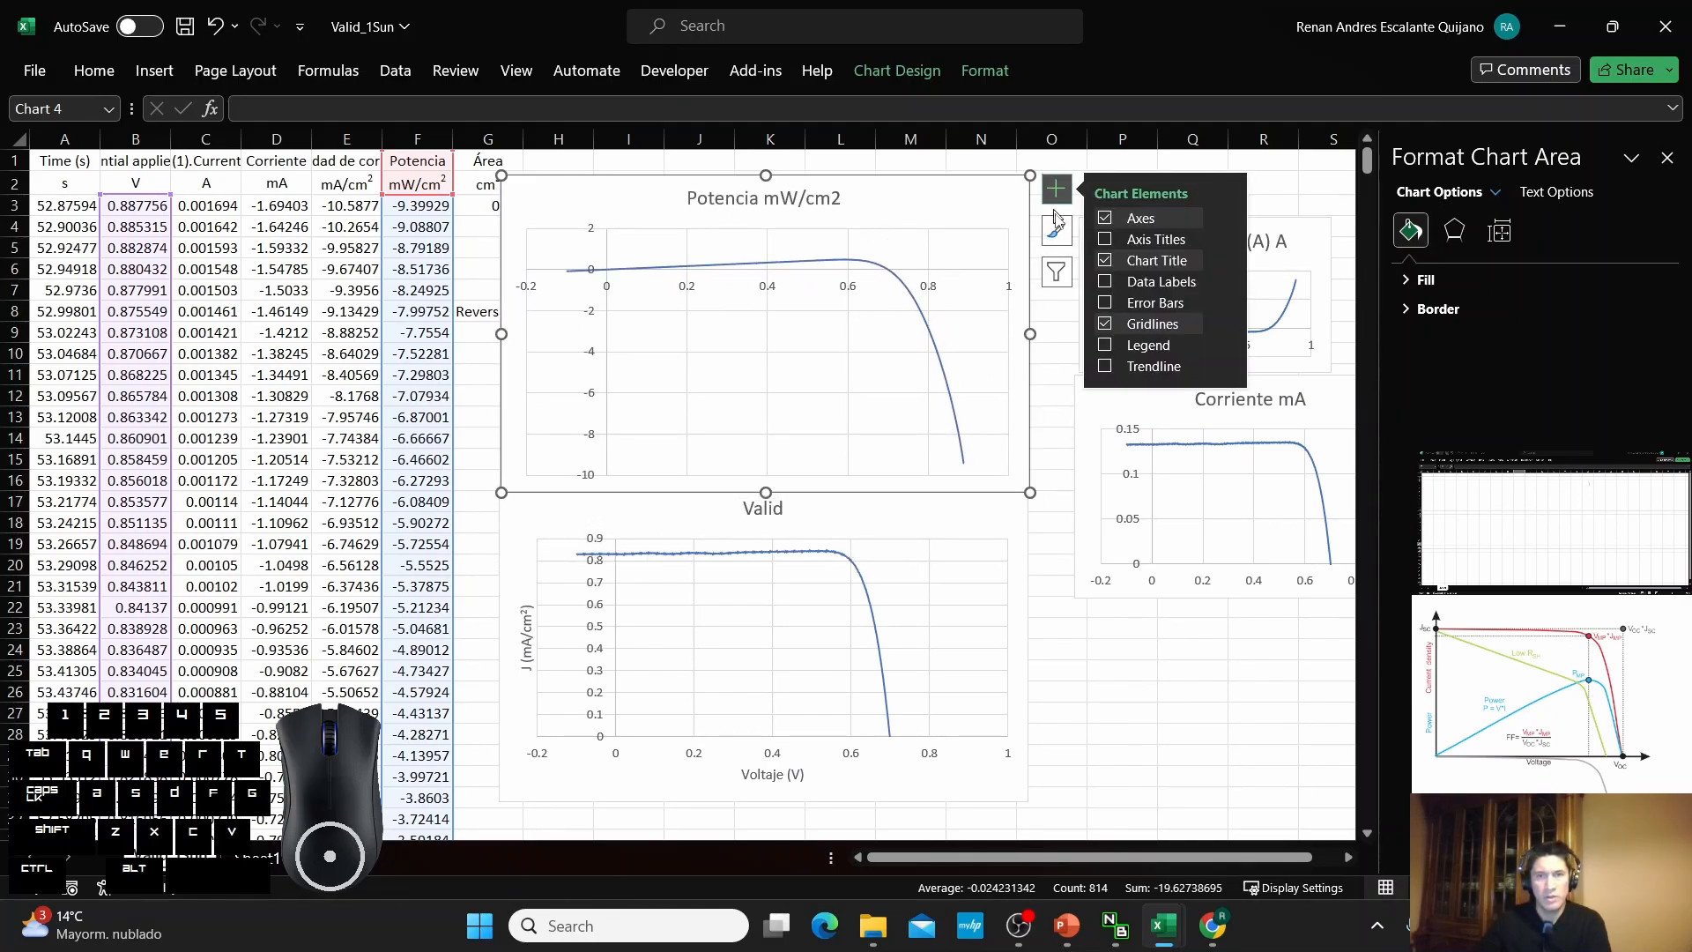
click(1113, 238)
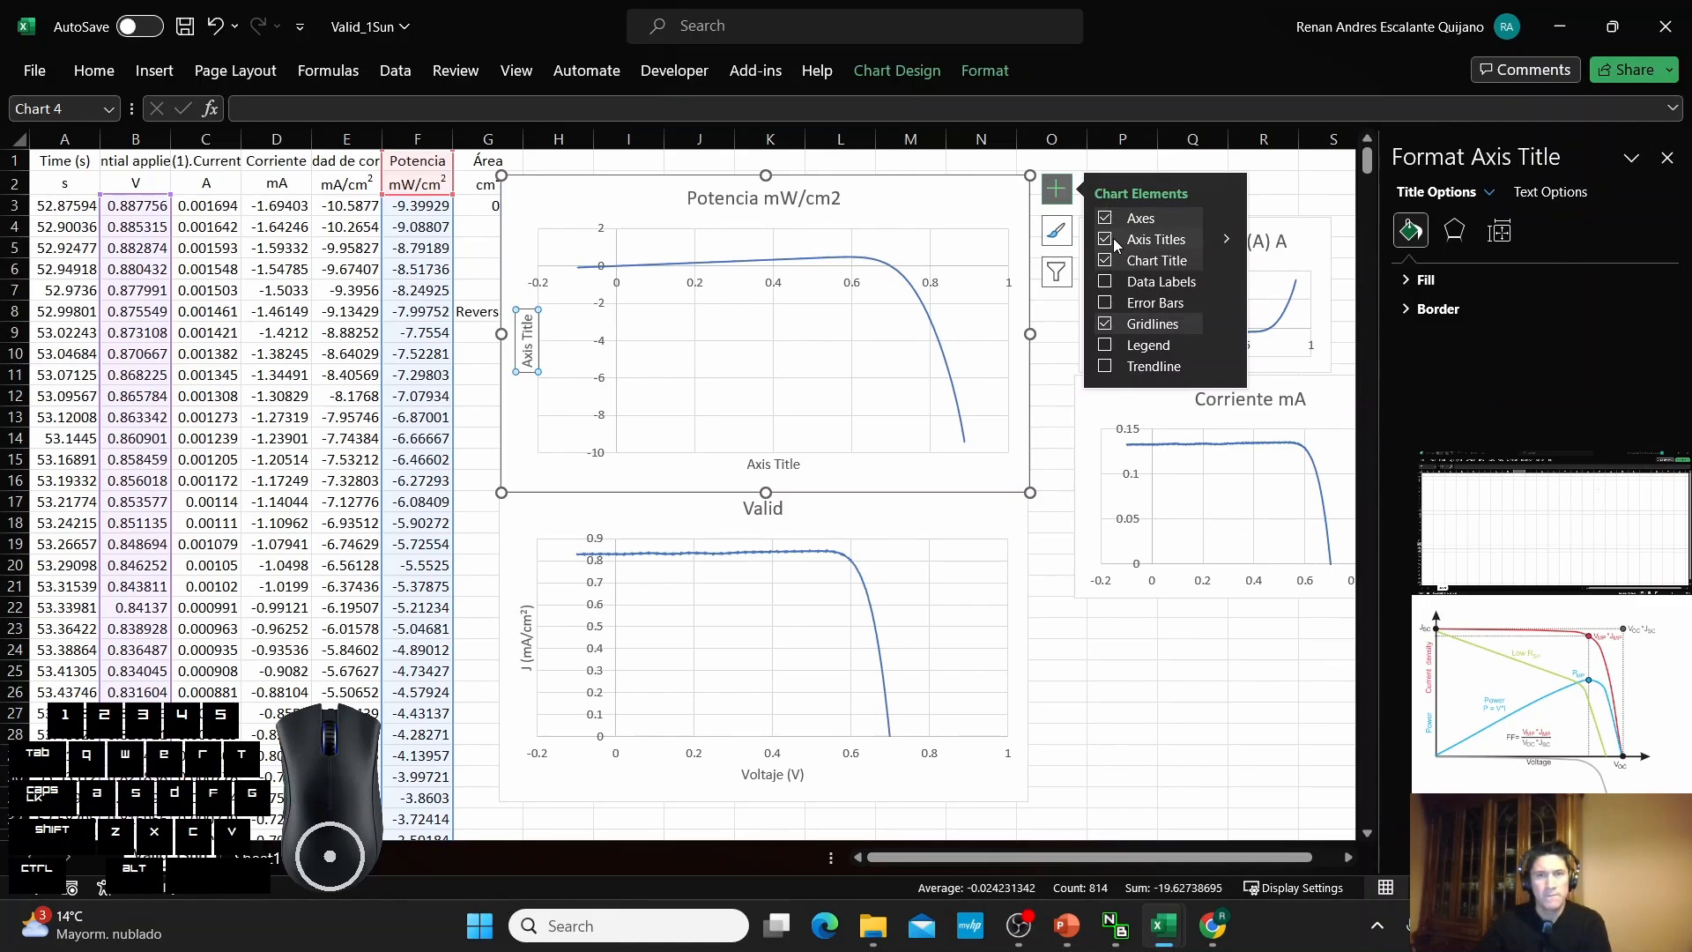
click(615, 350)
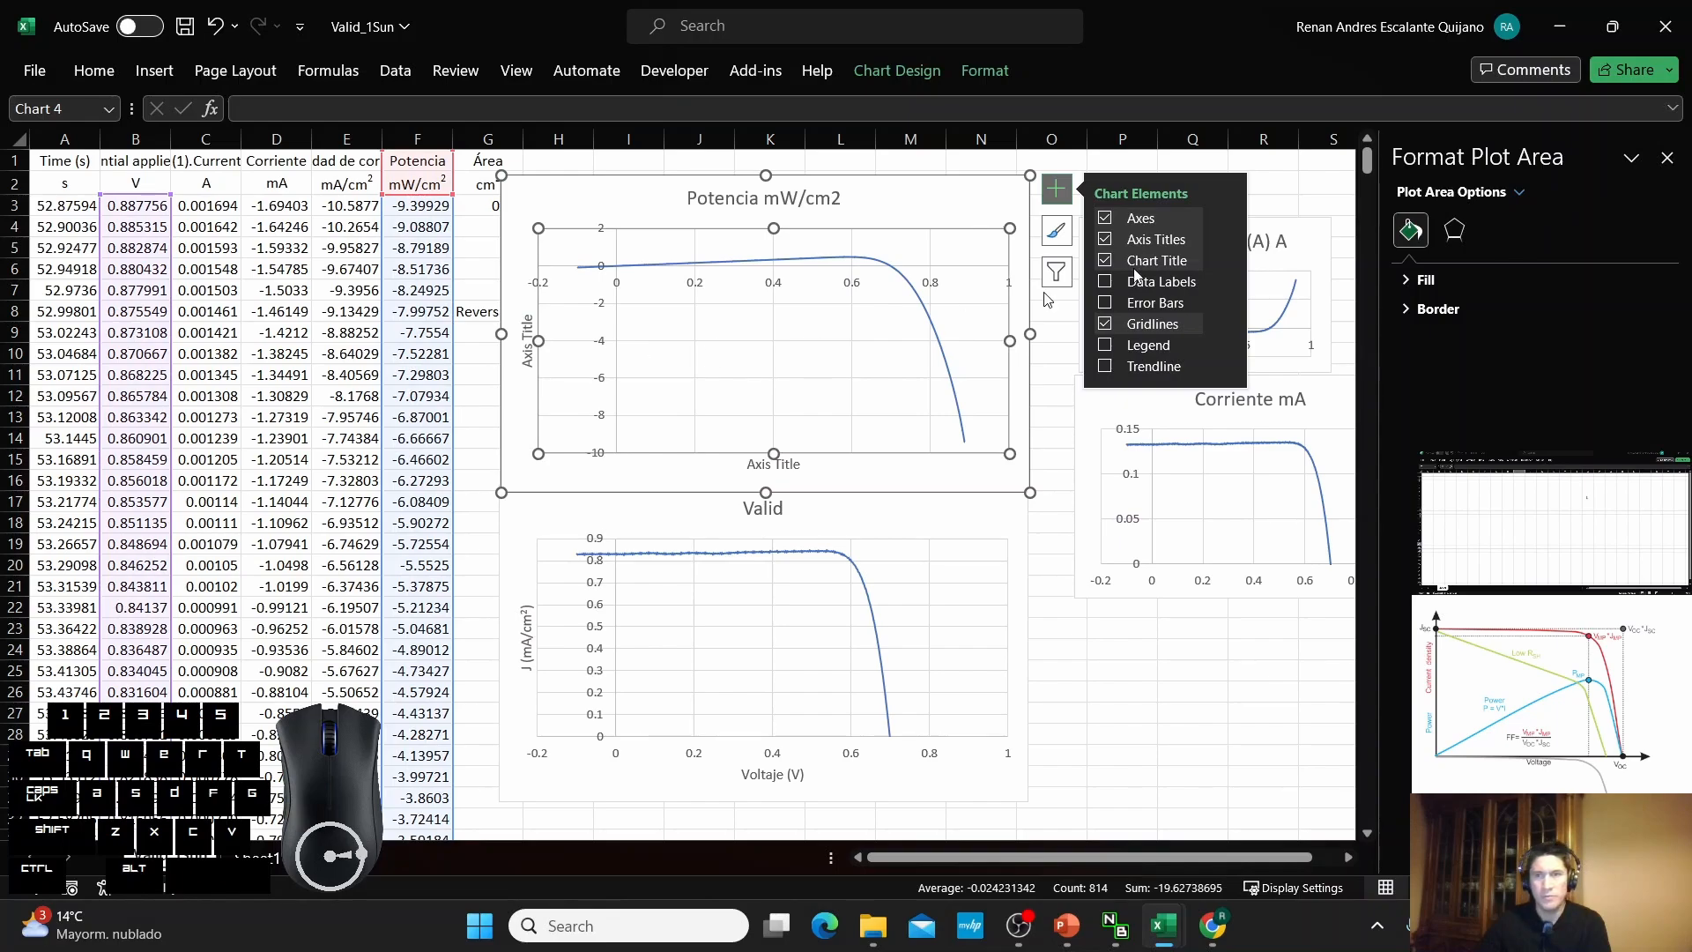
click(615, 349)
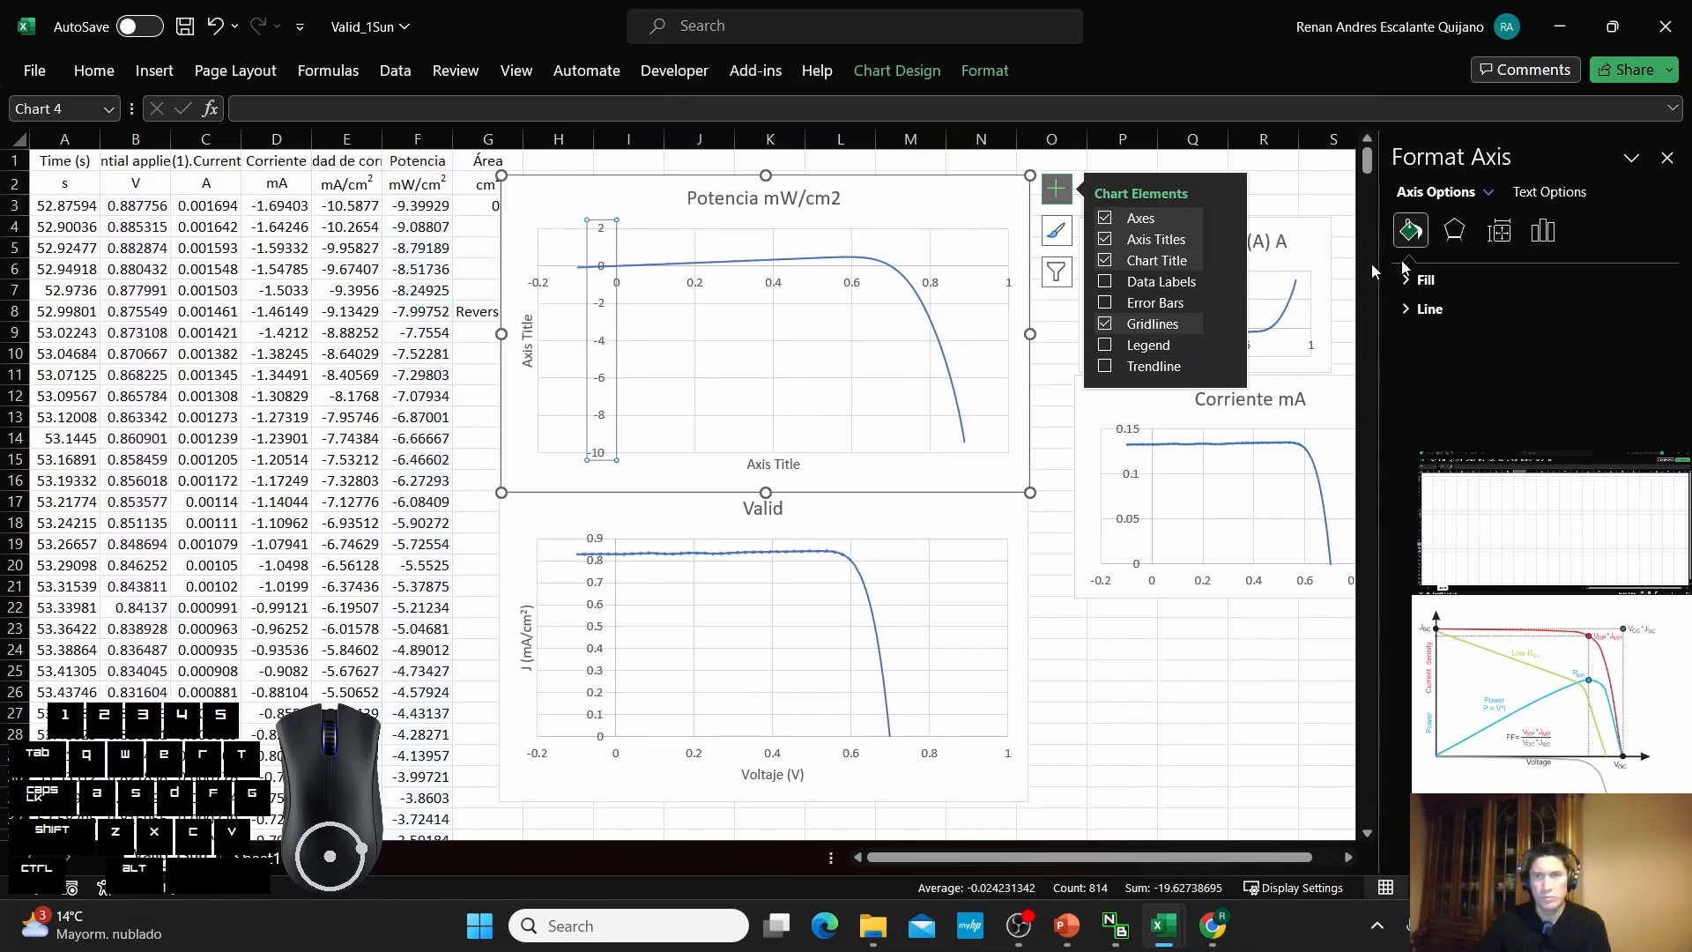
click(1544, 231)
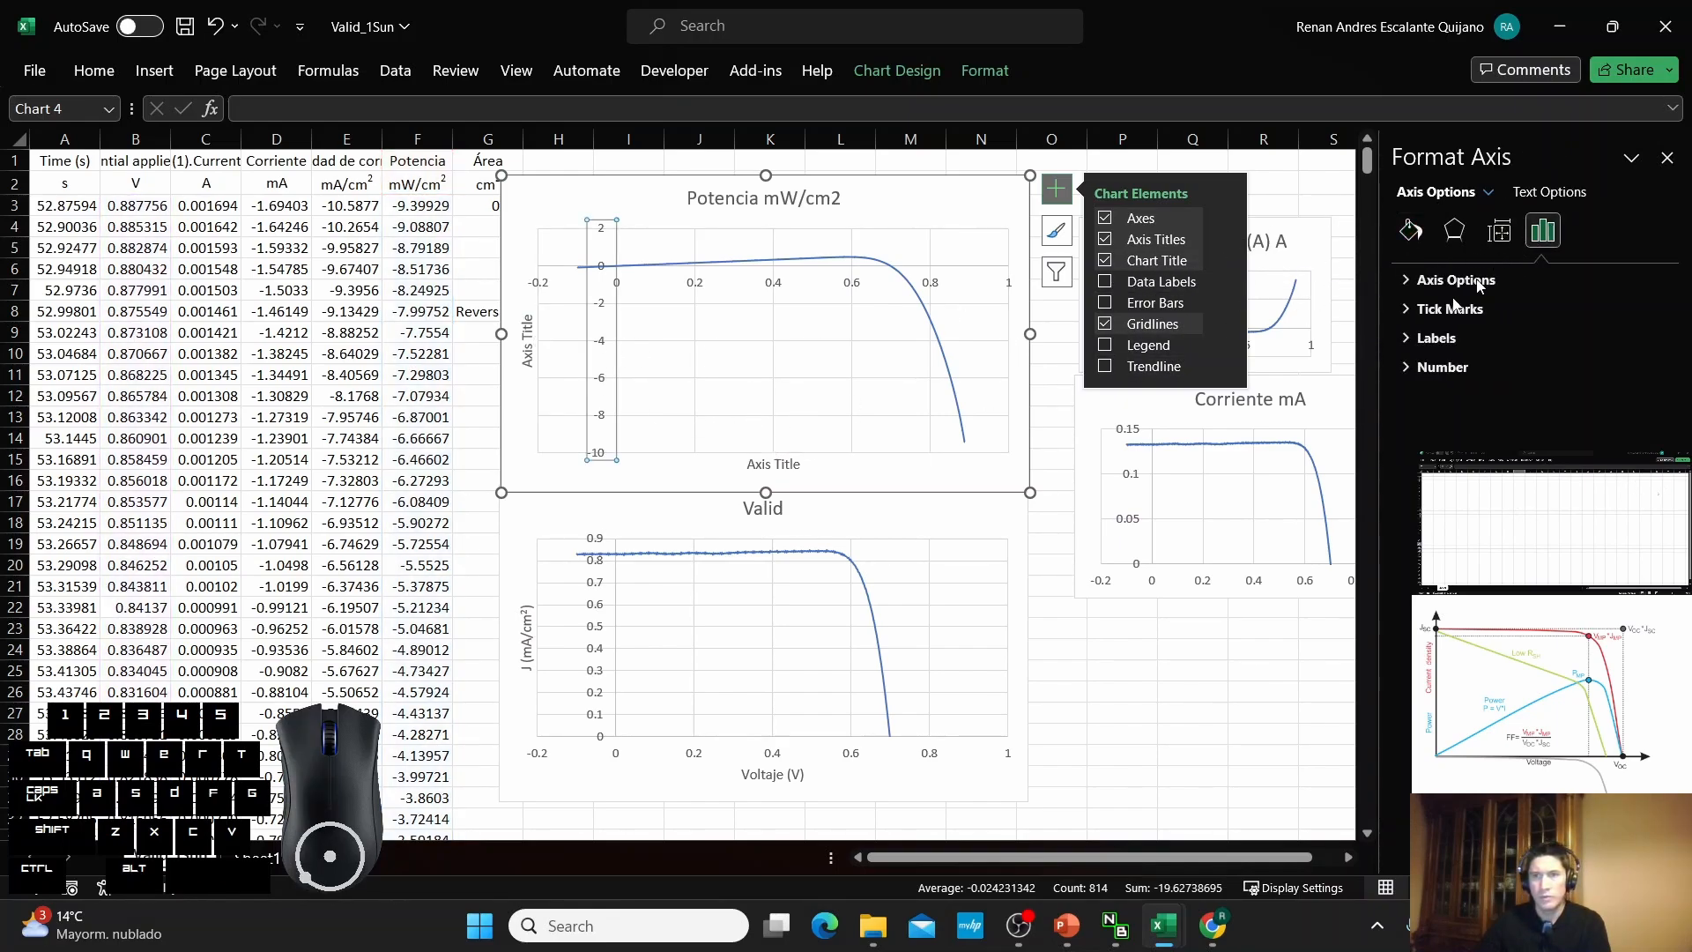
click(1432, 280)
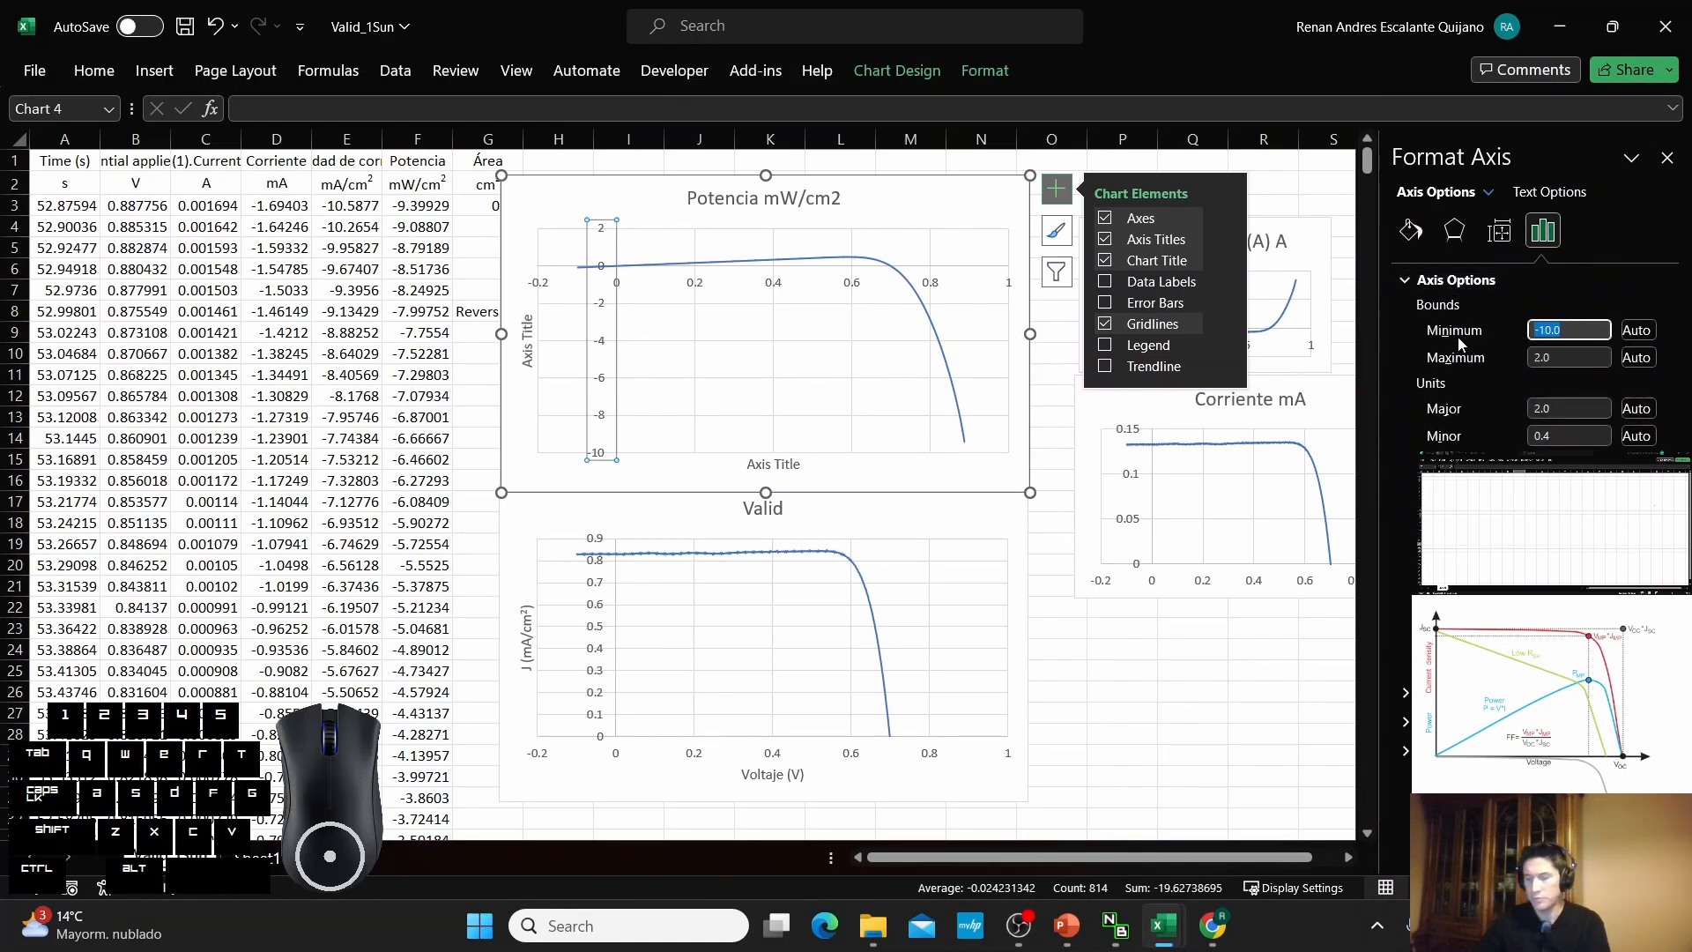
text(0)
key(Return)
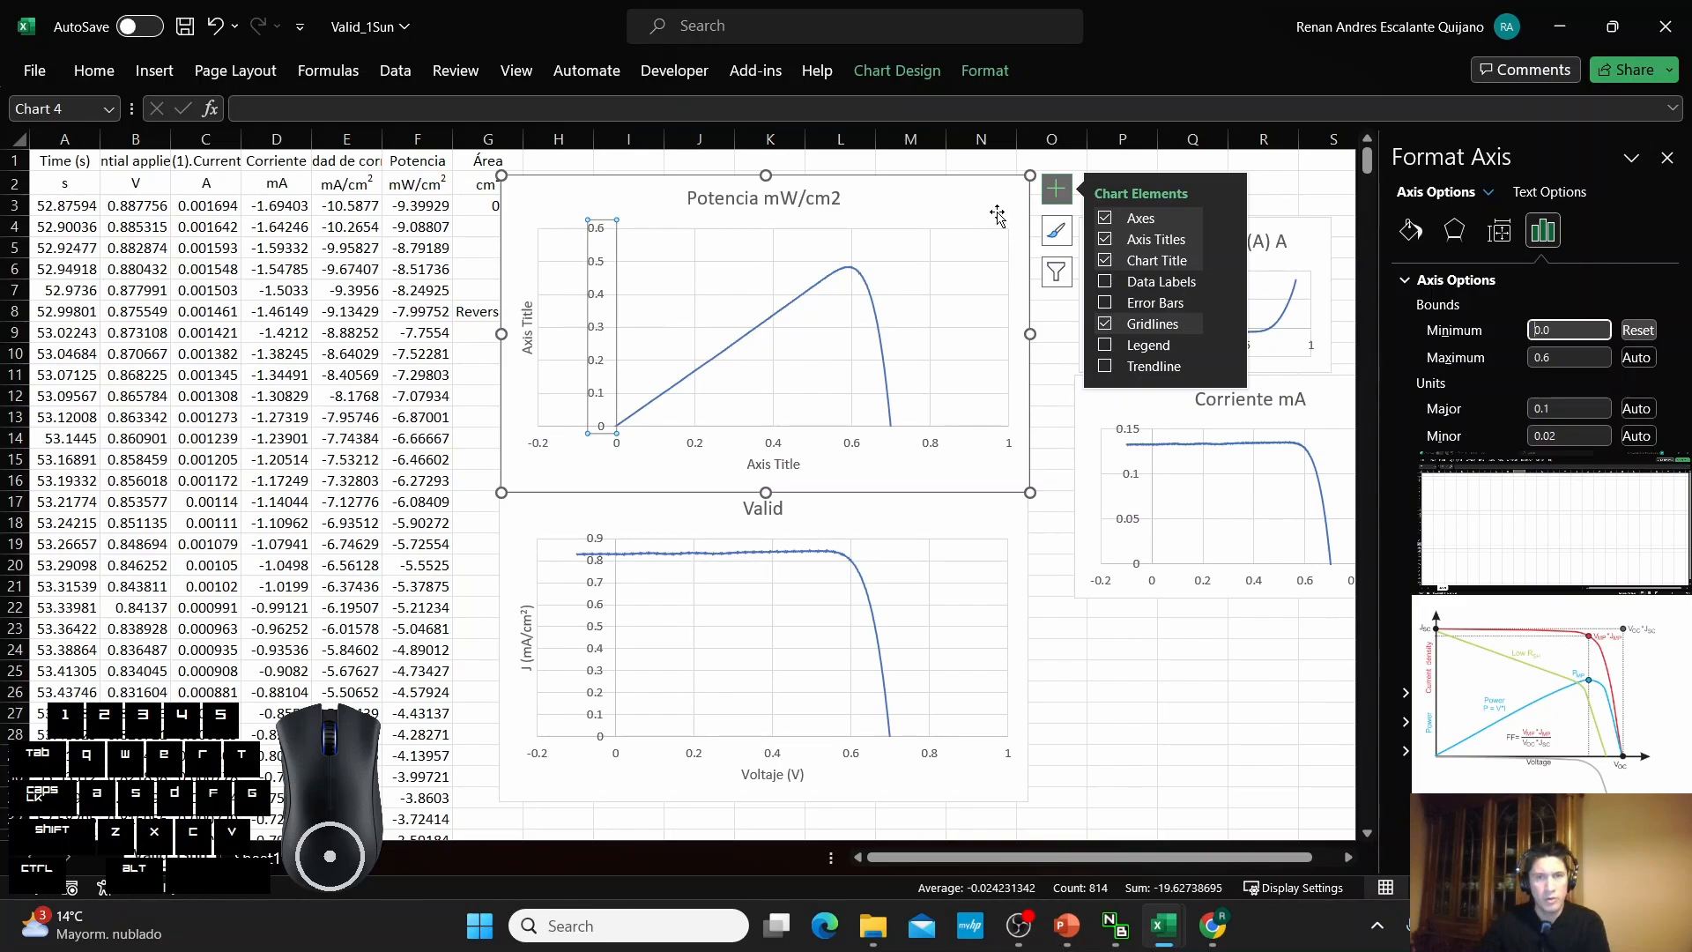
Shrink the Potencia chart and position it above the "Valid" chart, clear of the Área column and the neighbouring charts.
click(998, 245)
drag(999, 245, 1000, 222)
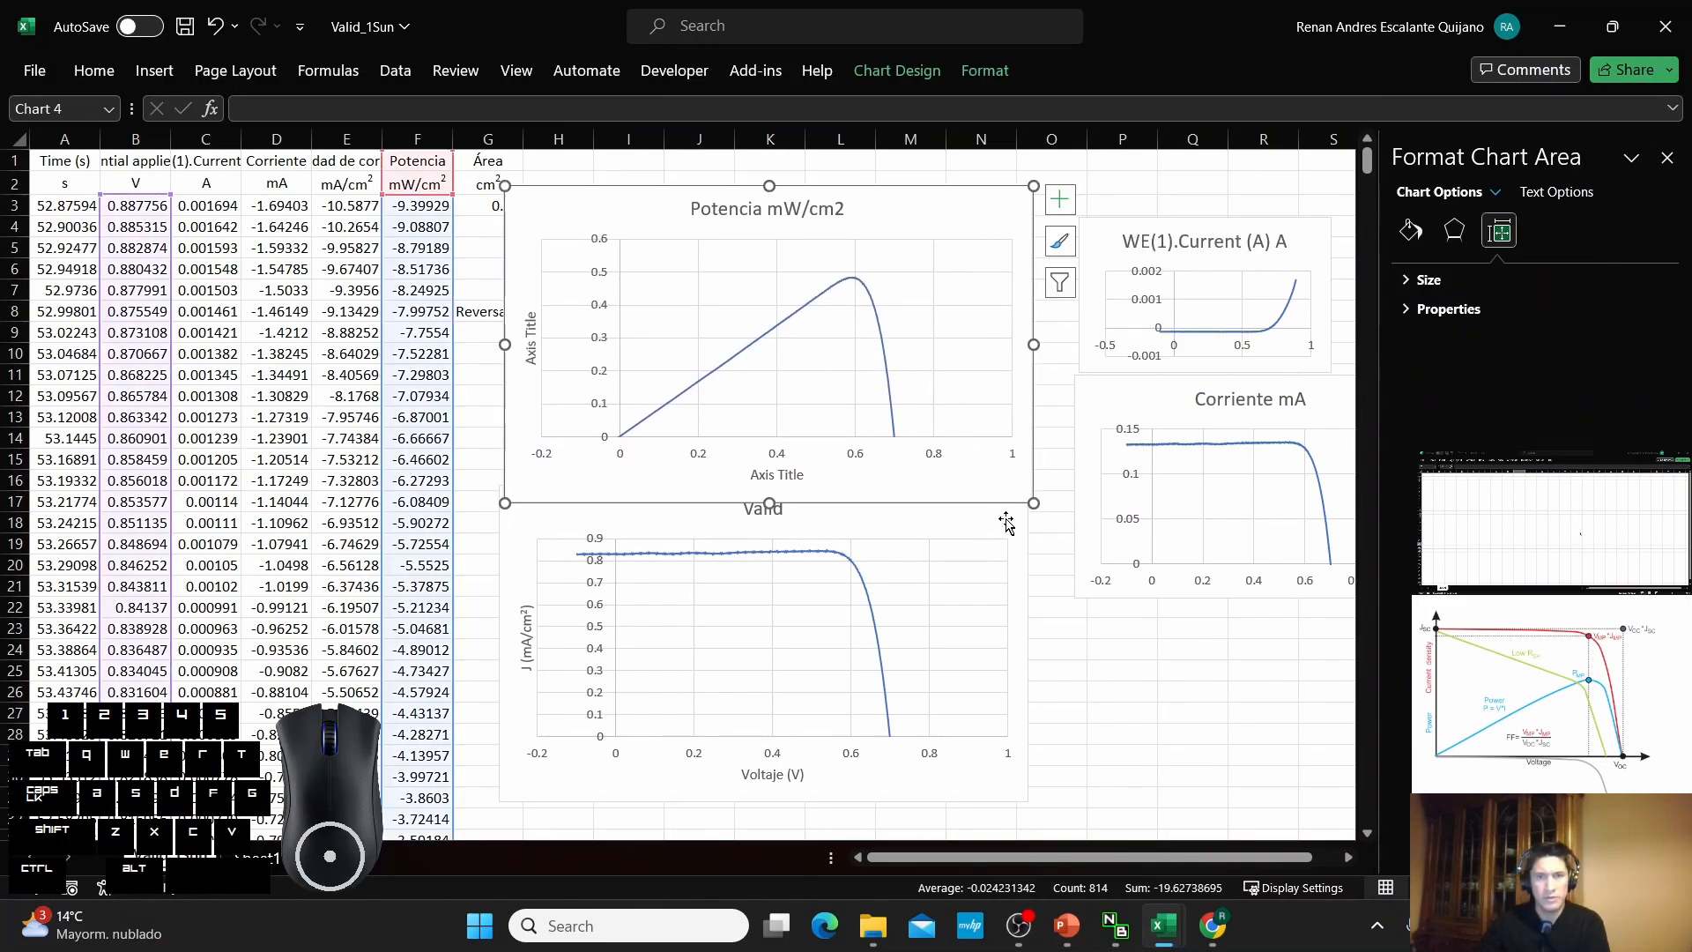
drag(1034, 504, 952, 450)
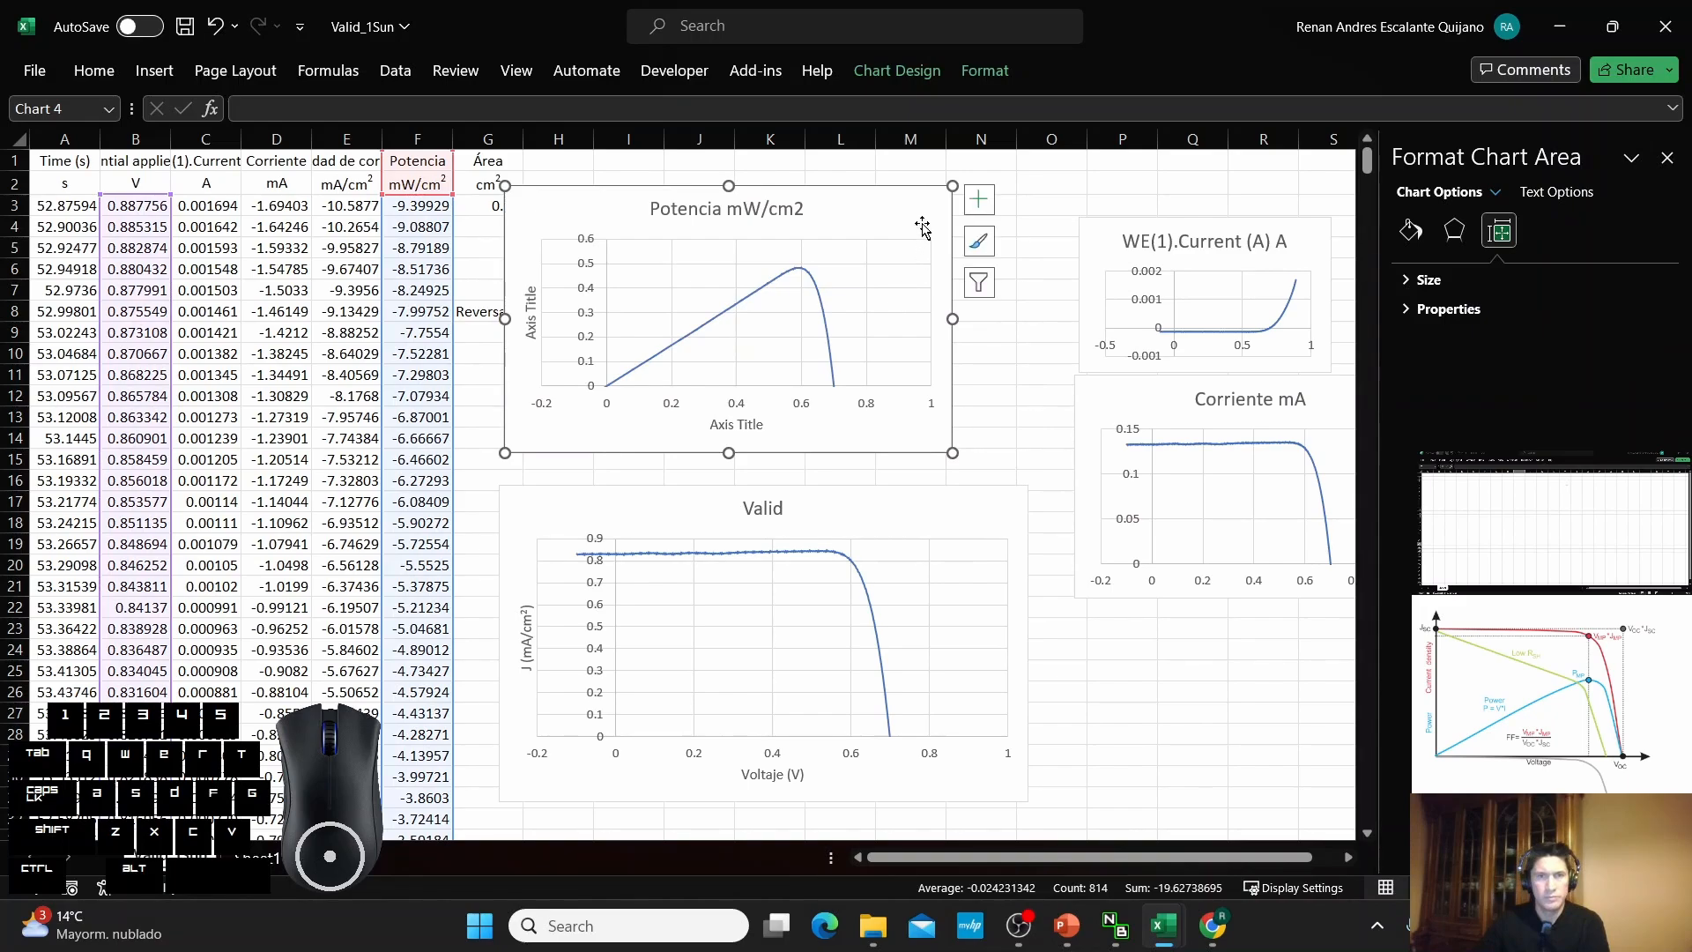
drag(933, 227, 973, 253)
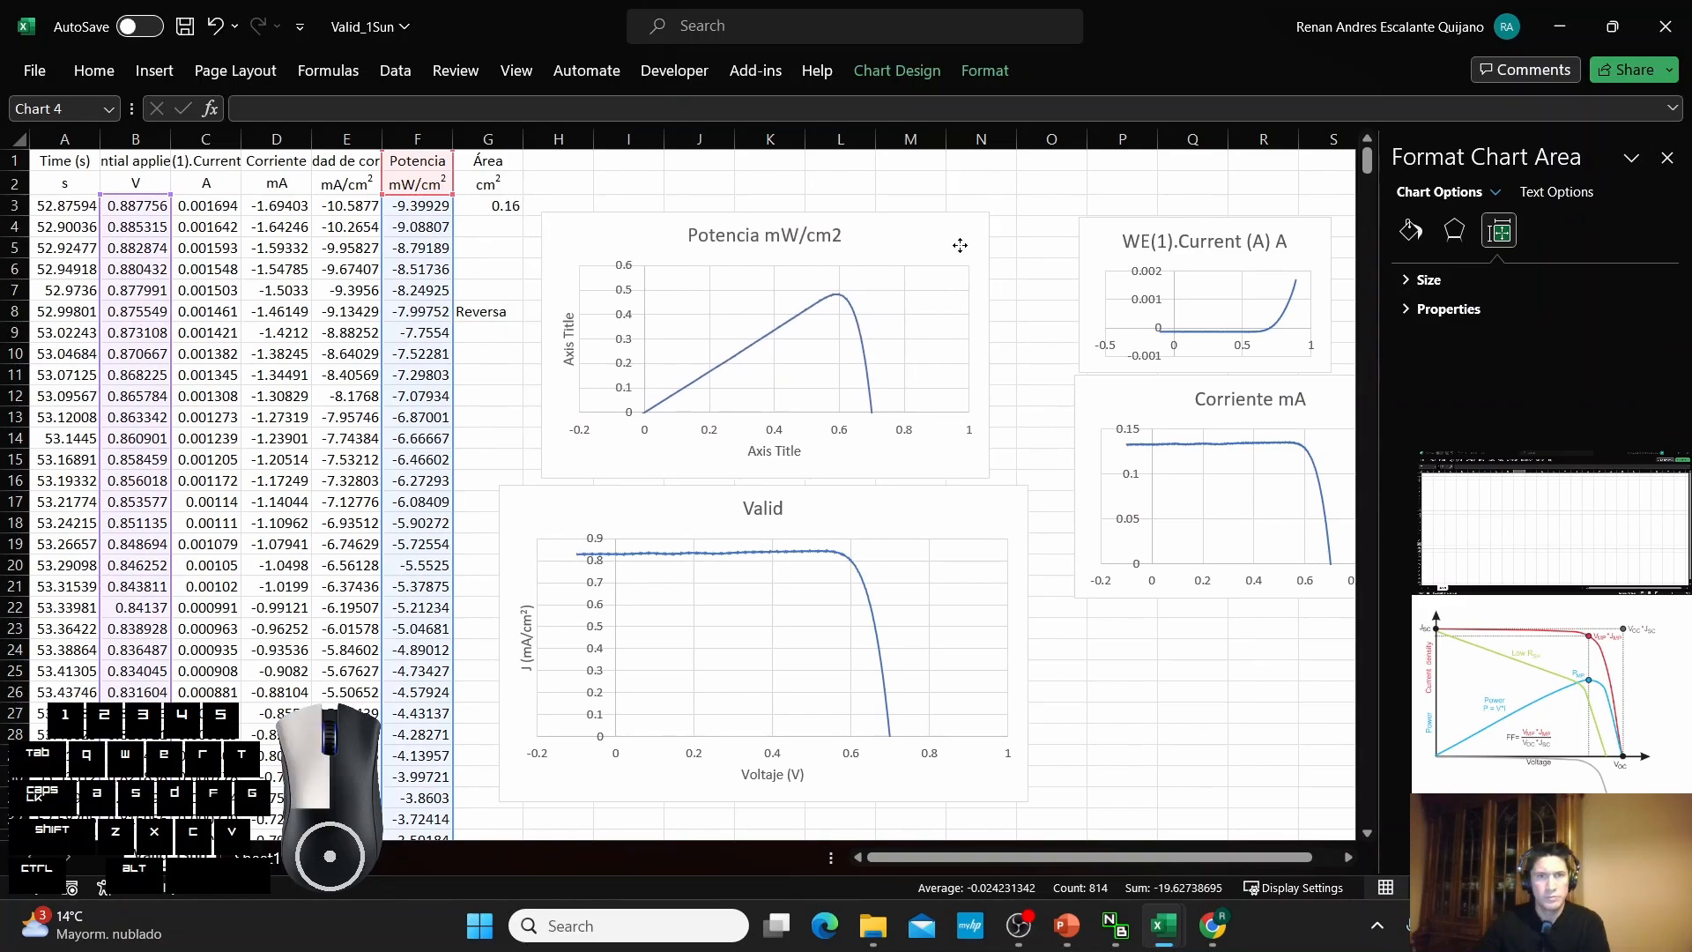
Set the Potencia chart's horizontal axis title to "Voltaje (V)".
click(776, 451)
drag(802, 451, 746, 456)
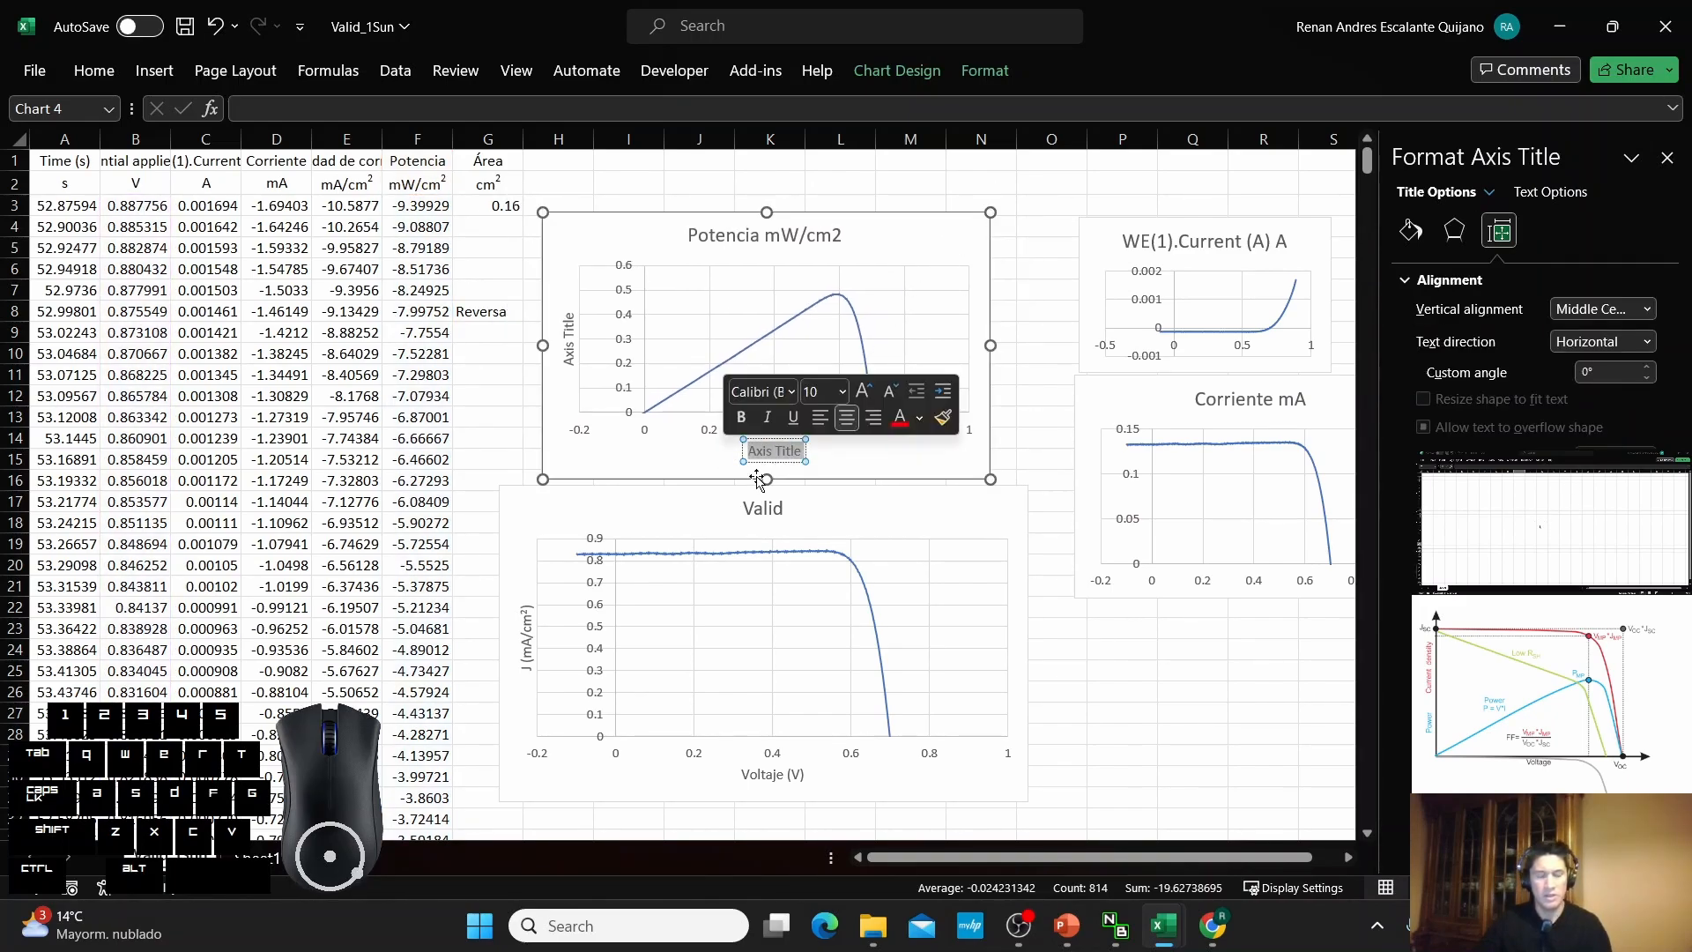
text(Voltaje)
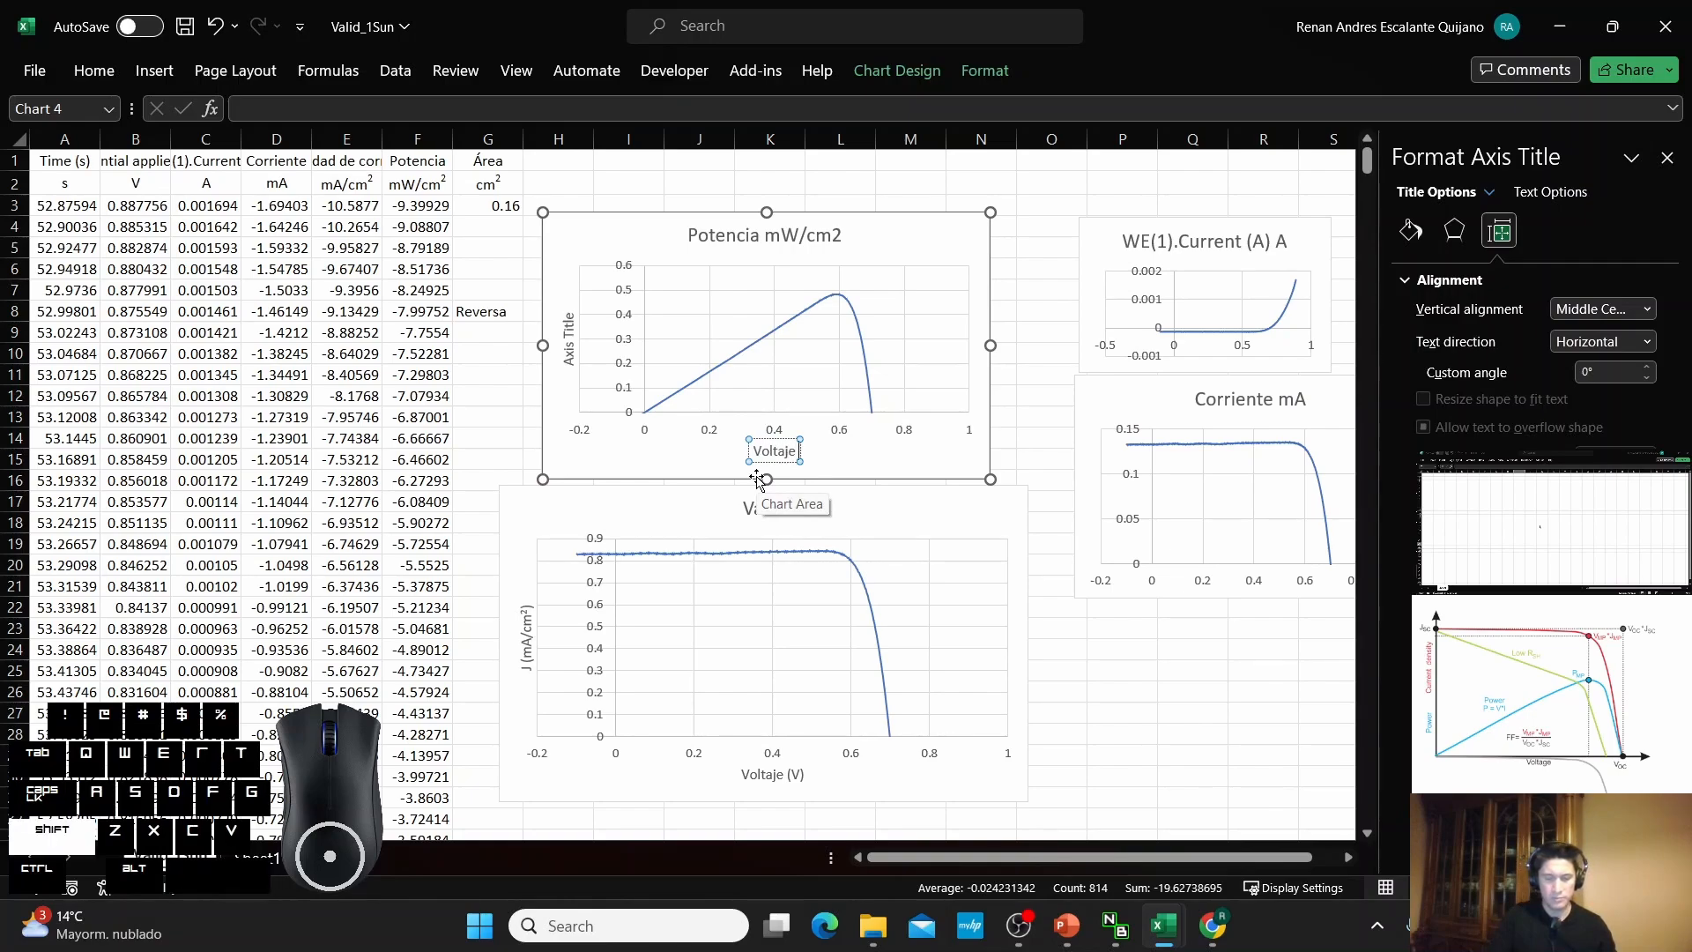
text( (V))
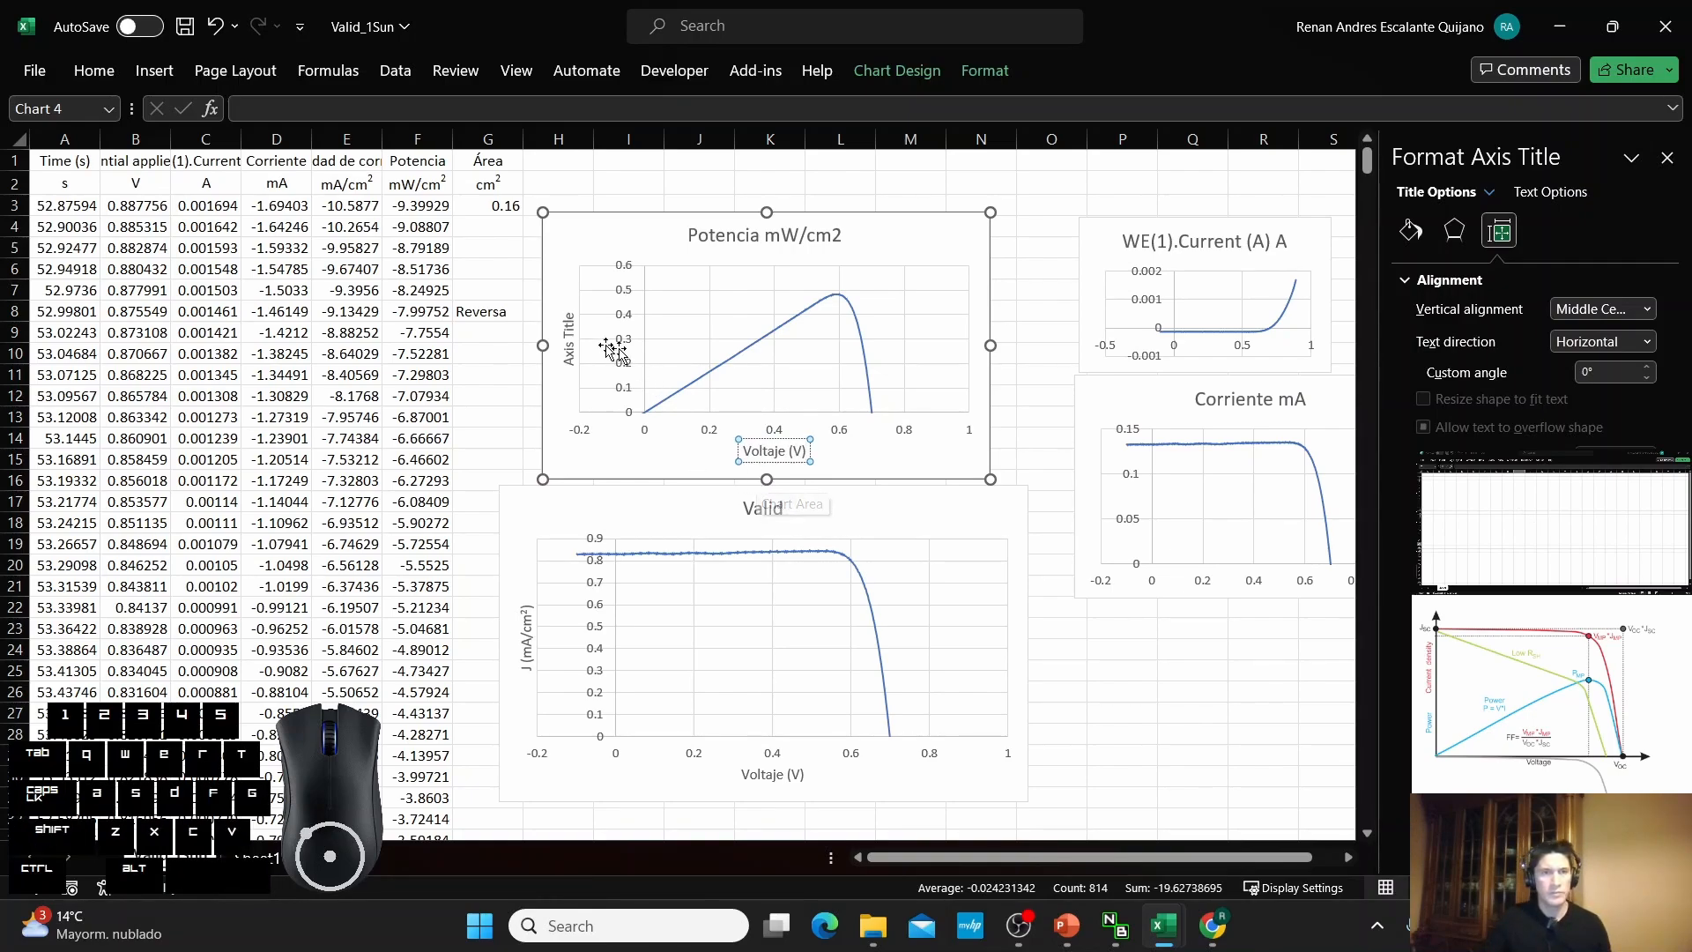
Set the Potencia chart's vertical axis title to "Potenci (mW/cm2)".
click(568, 357)
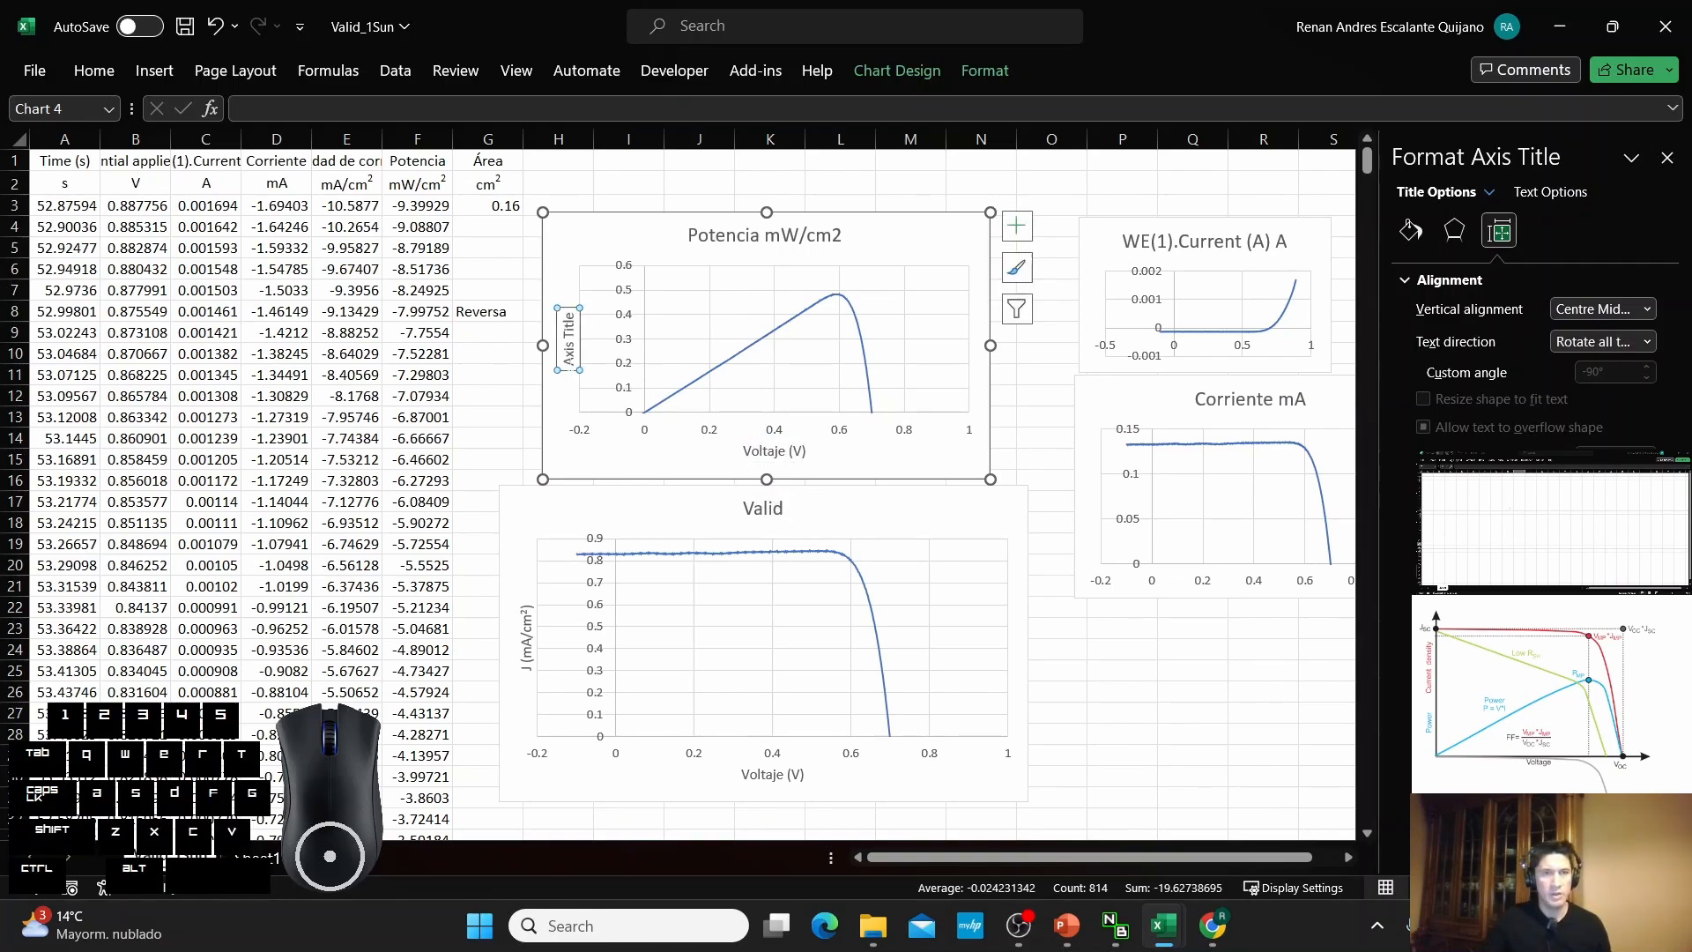
drag(569, 367, 577, 293)
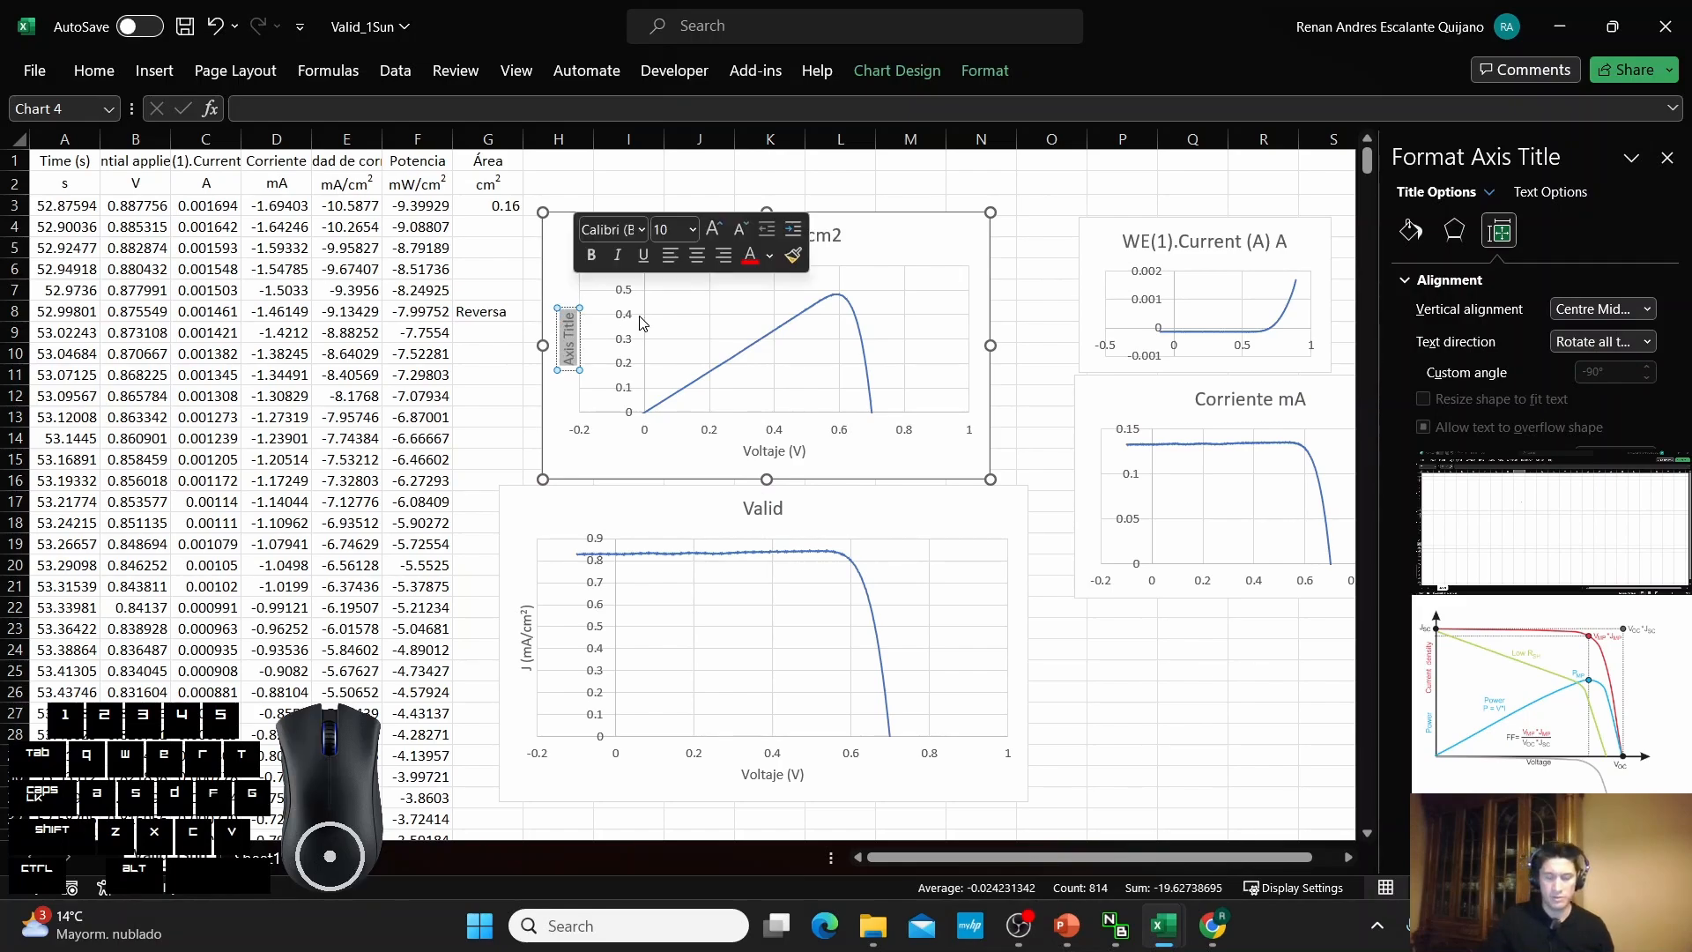
text(Potenci)
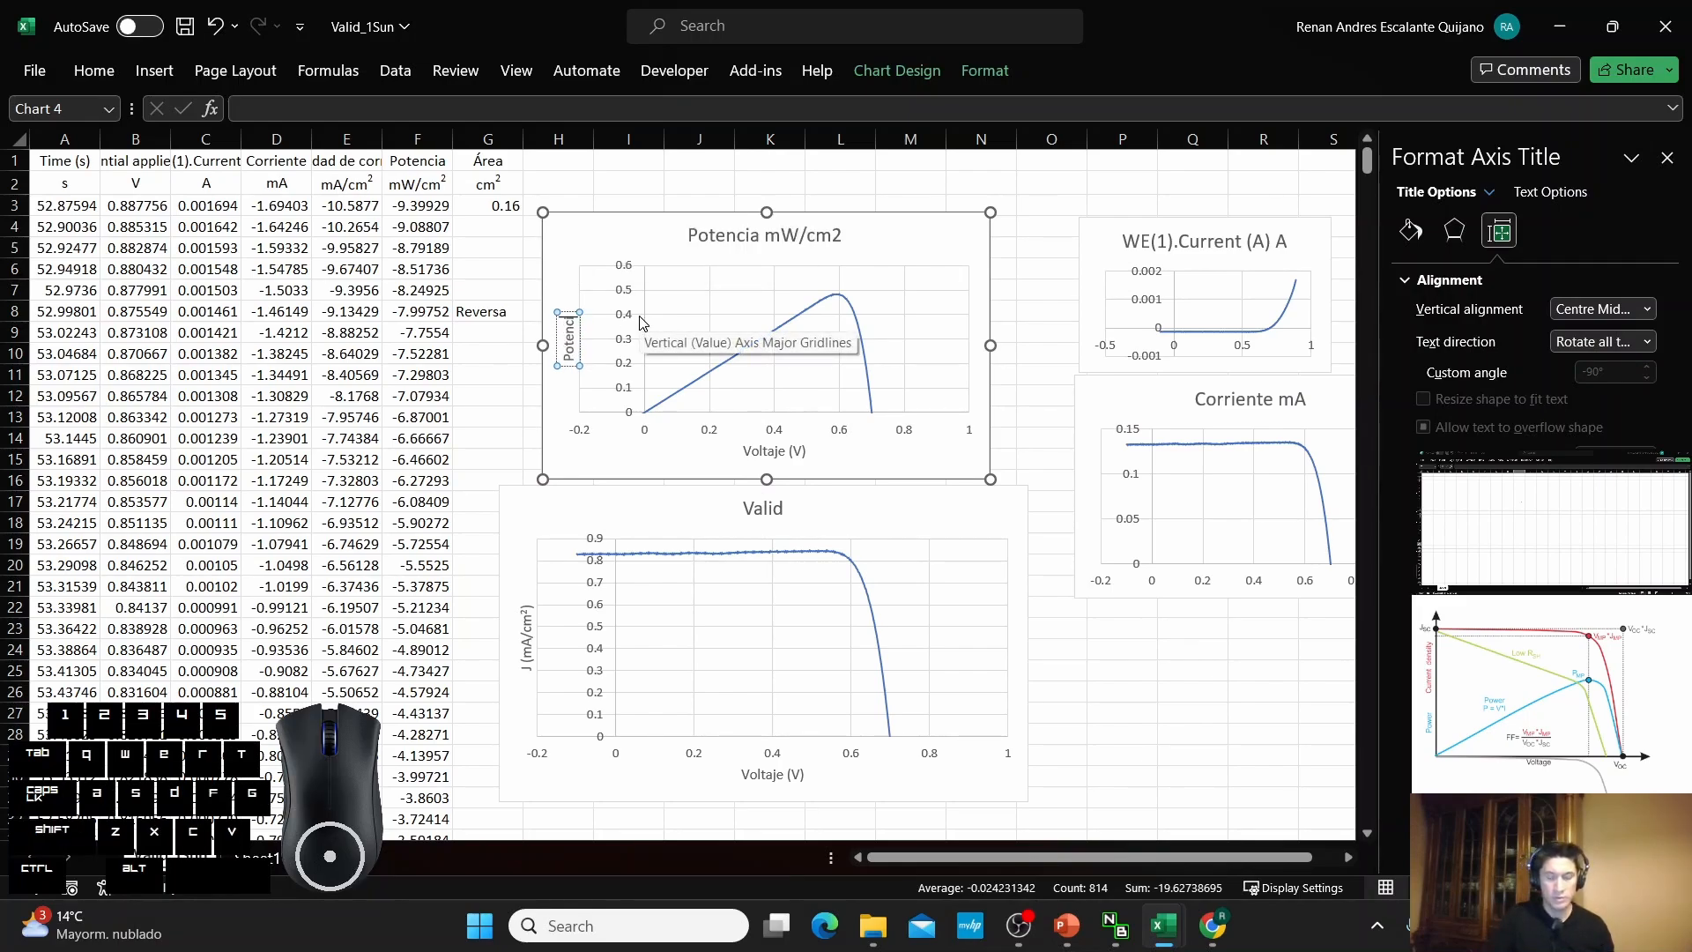
text( (mW/)
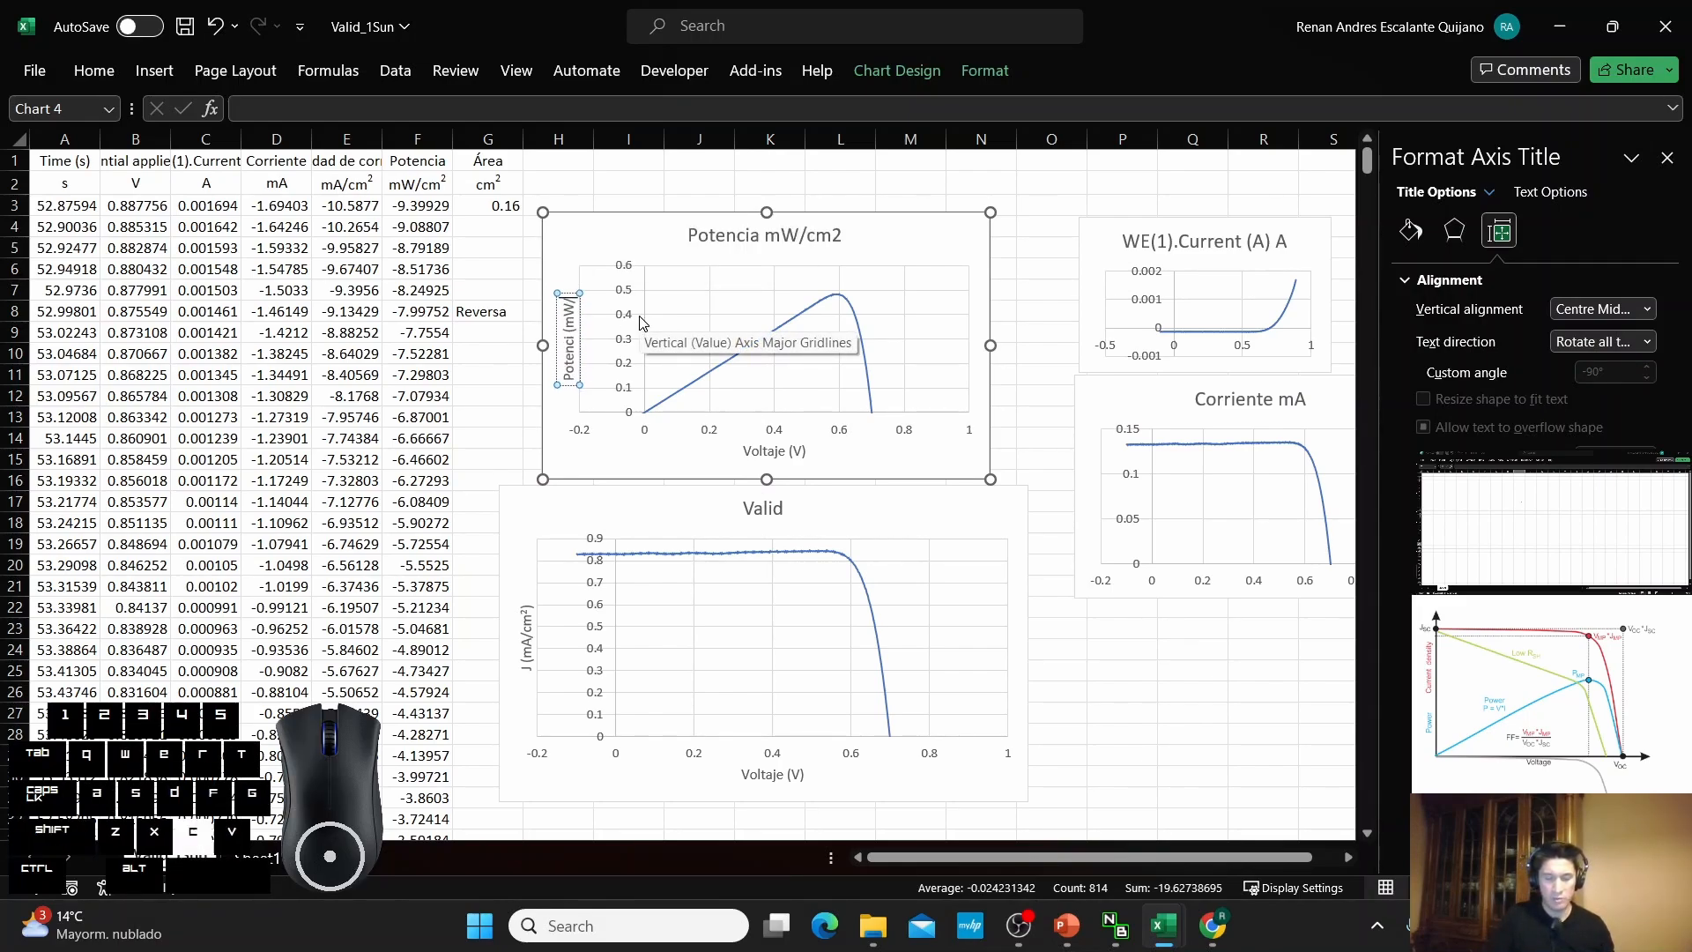
text(cm2))
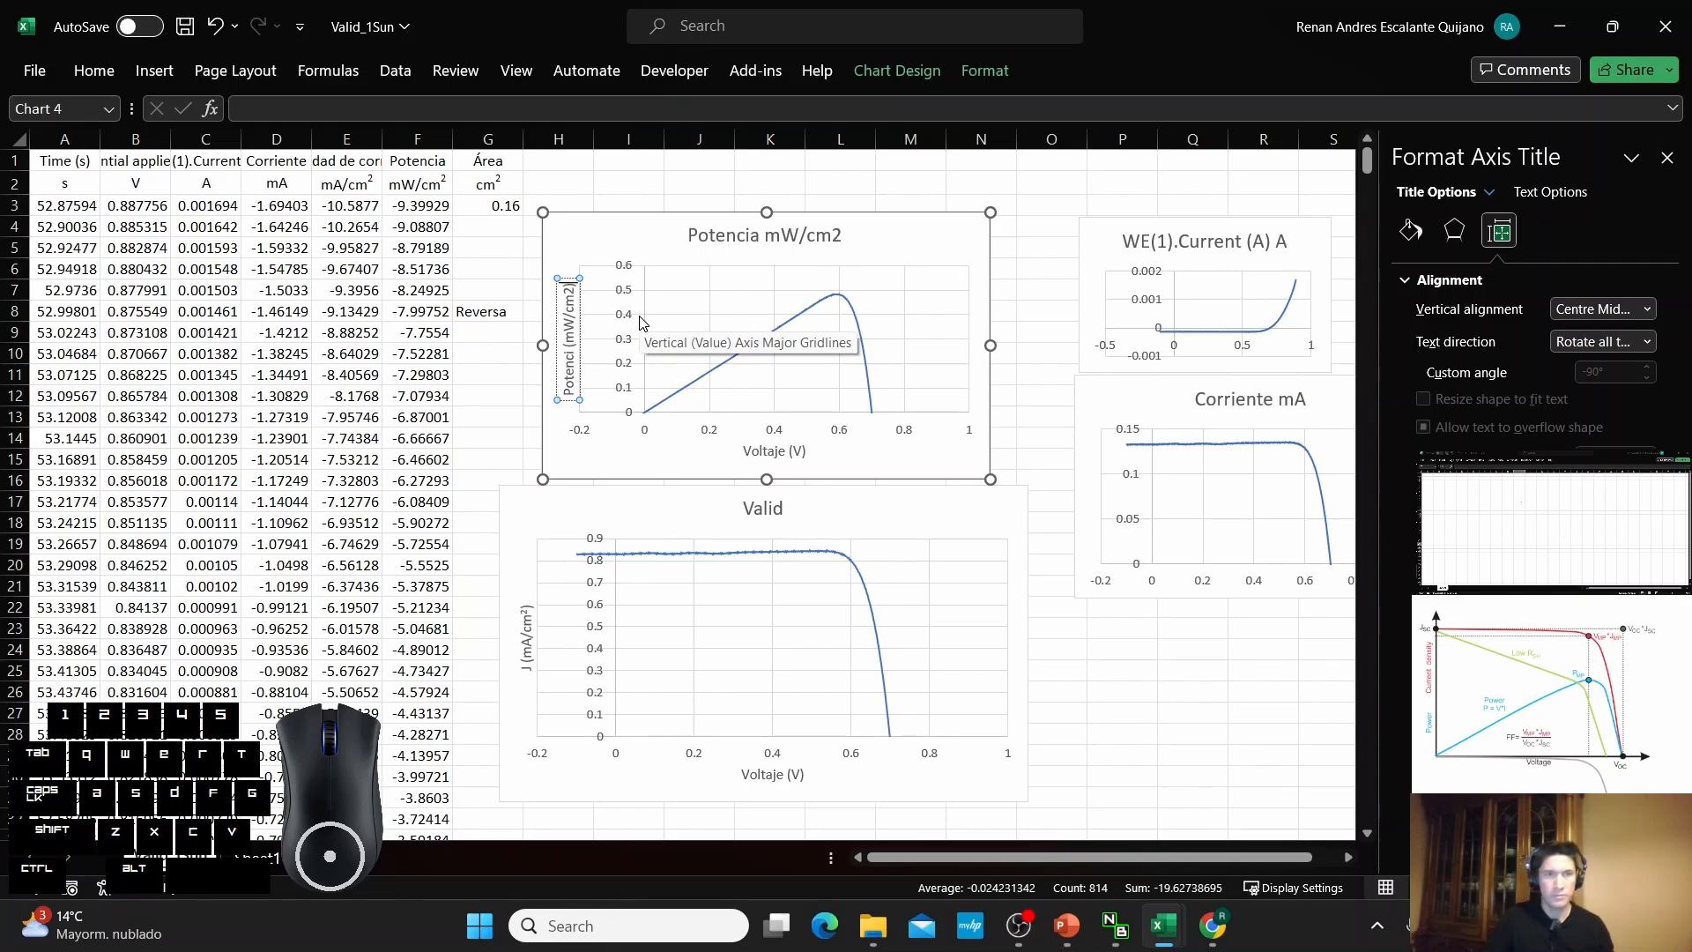
Format the 2 of cm2 in the Potencia chart's vertical axis title as superscript.
key(Left)
key(shift+Left)
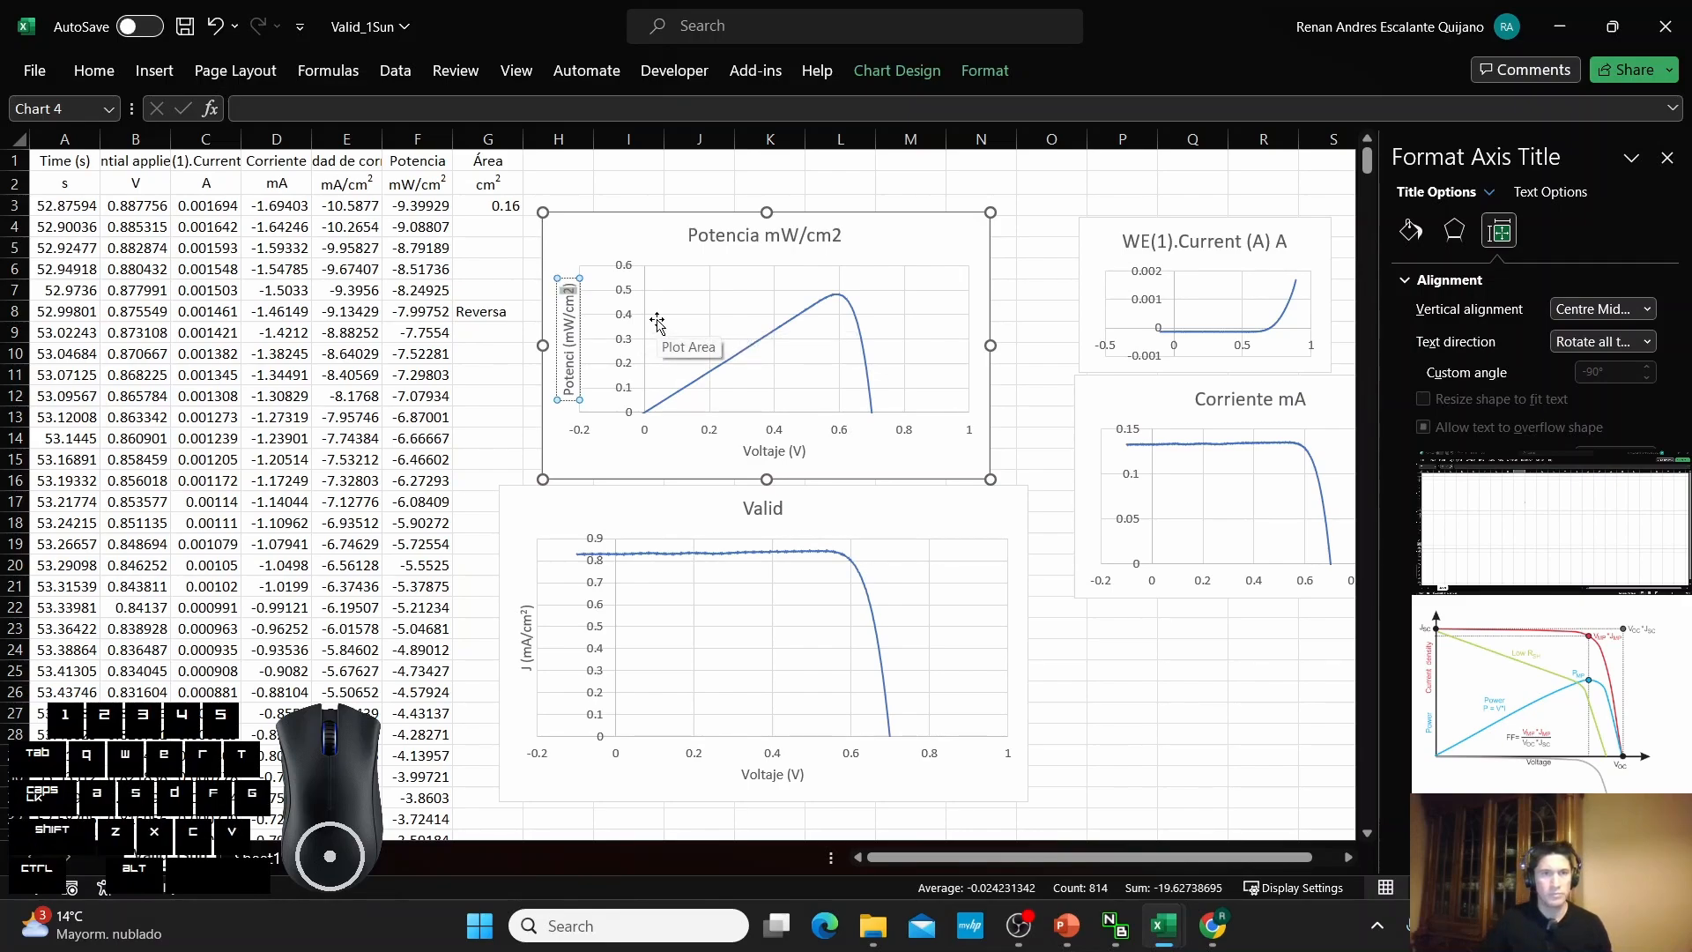
click(94, 70)
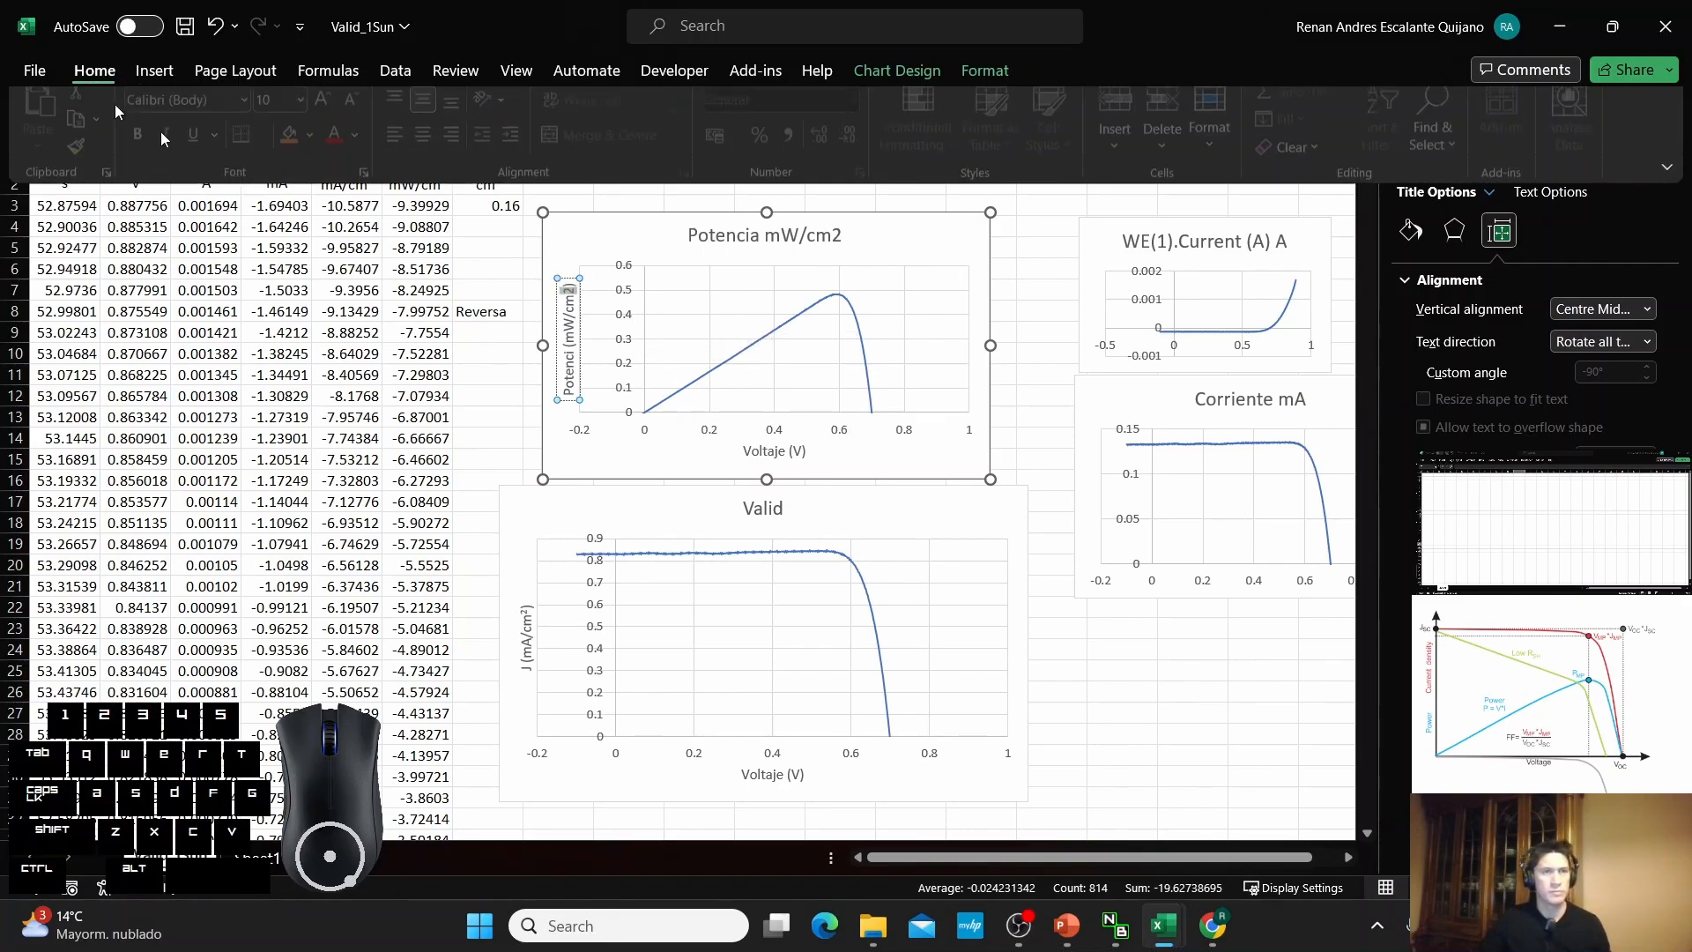
click(371, 185)
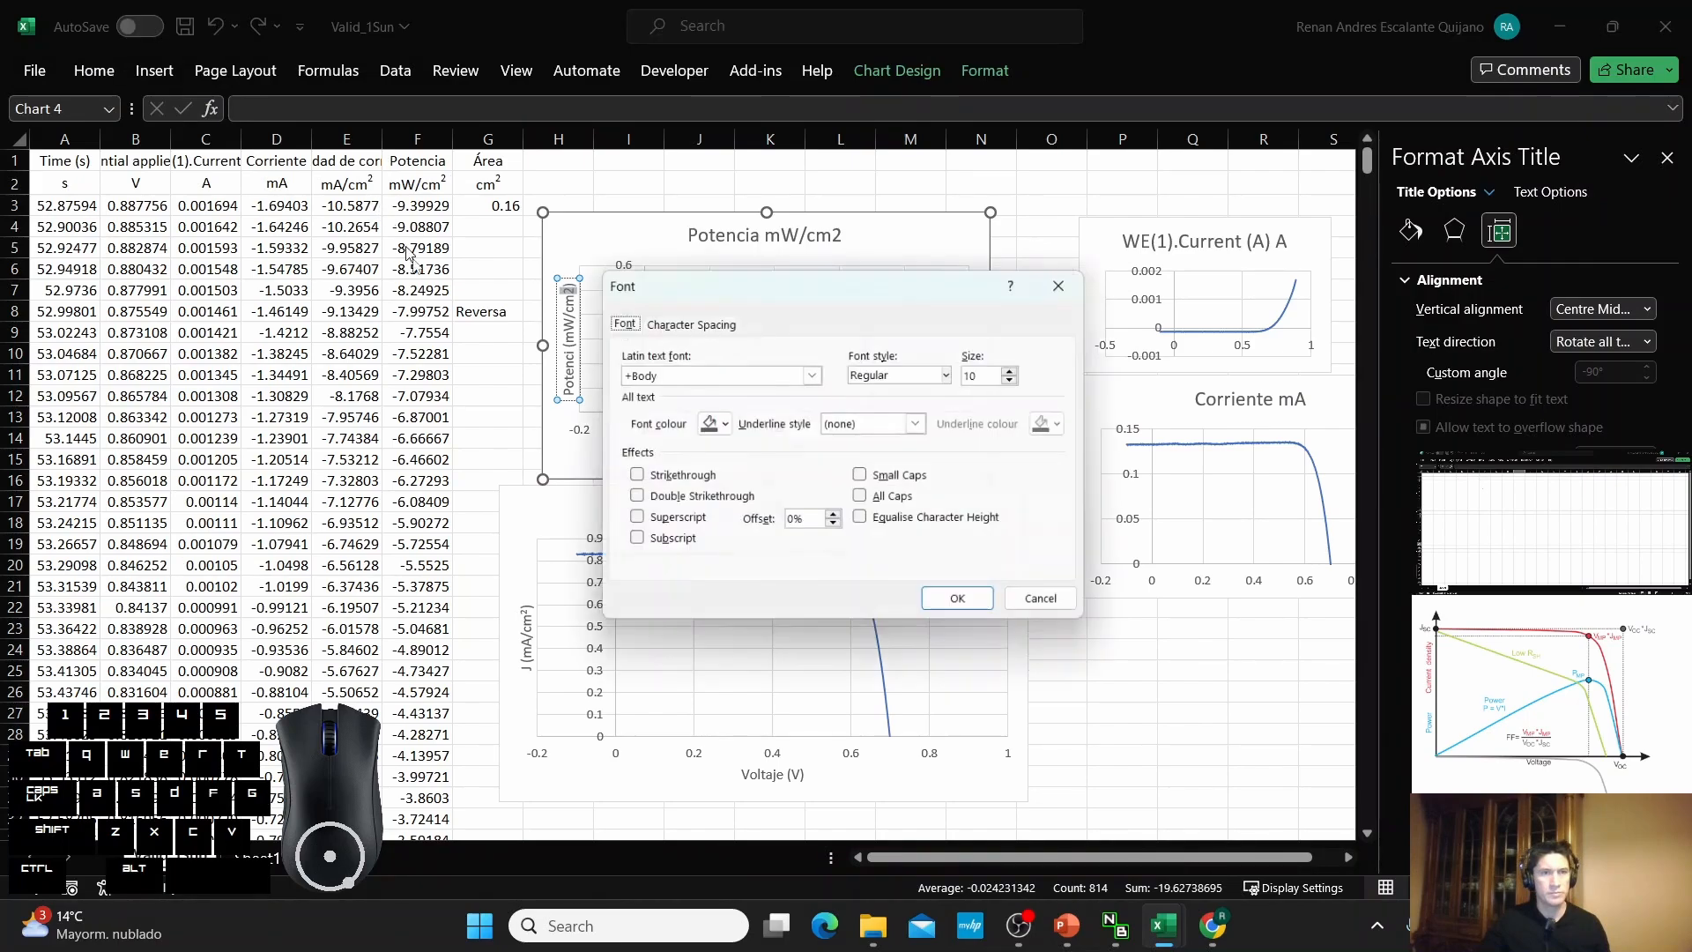
click(679, 524)
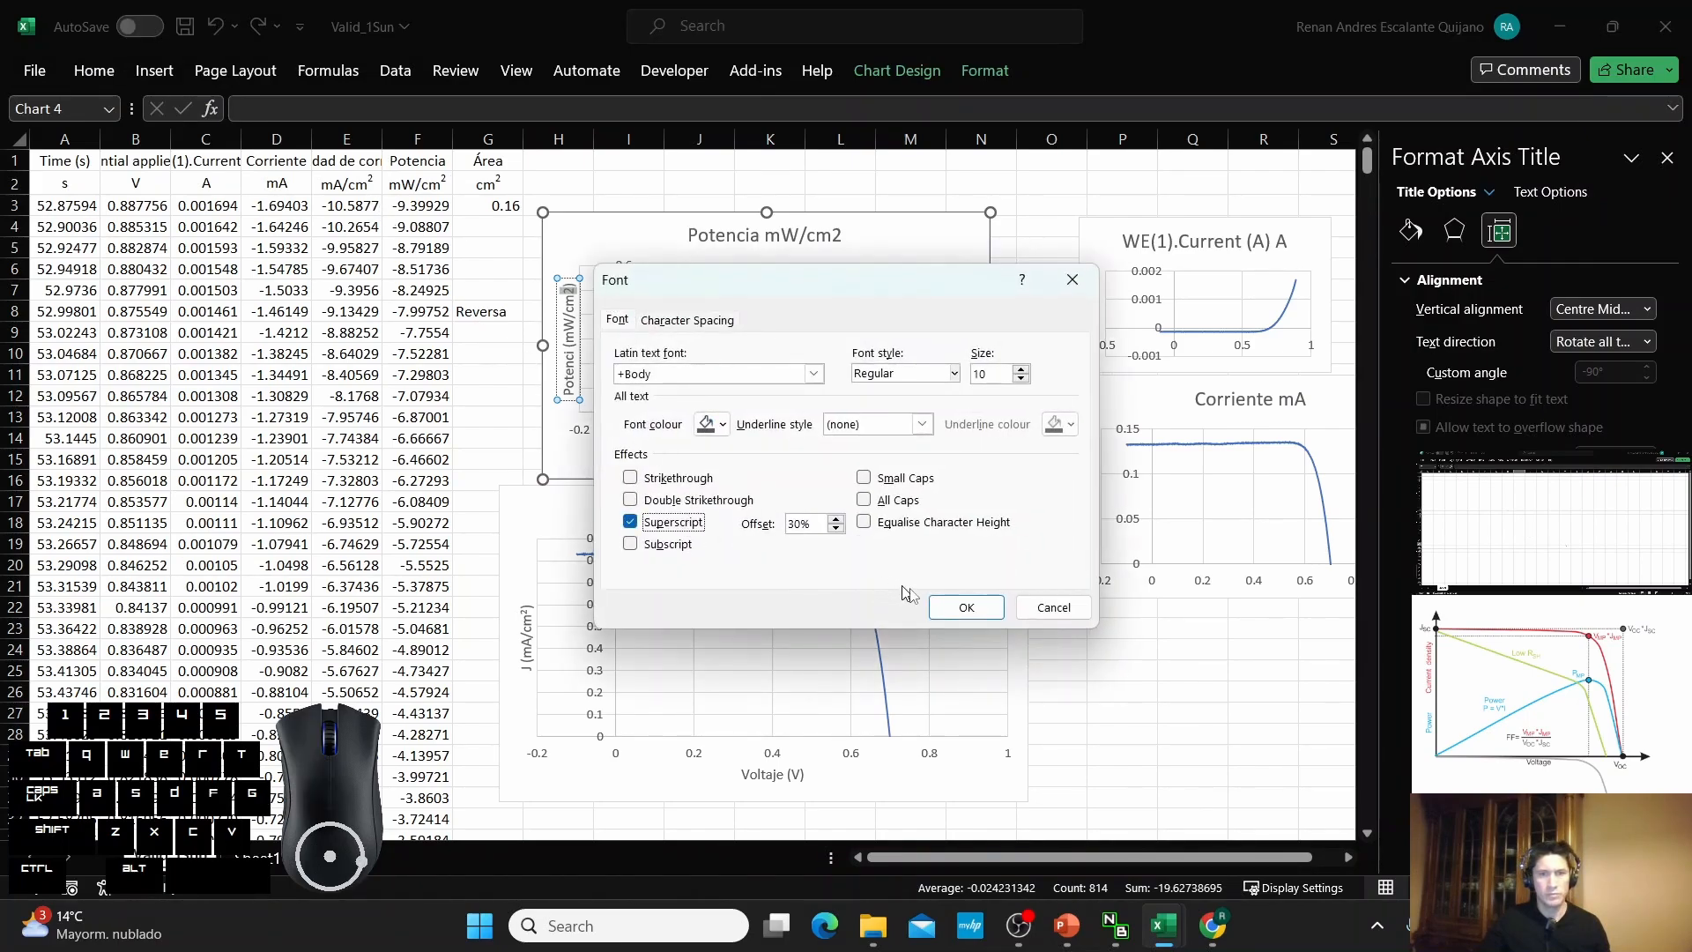
click(961, 608)
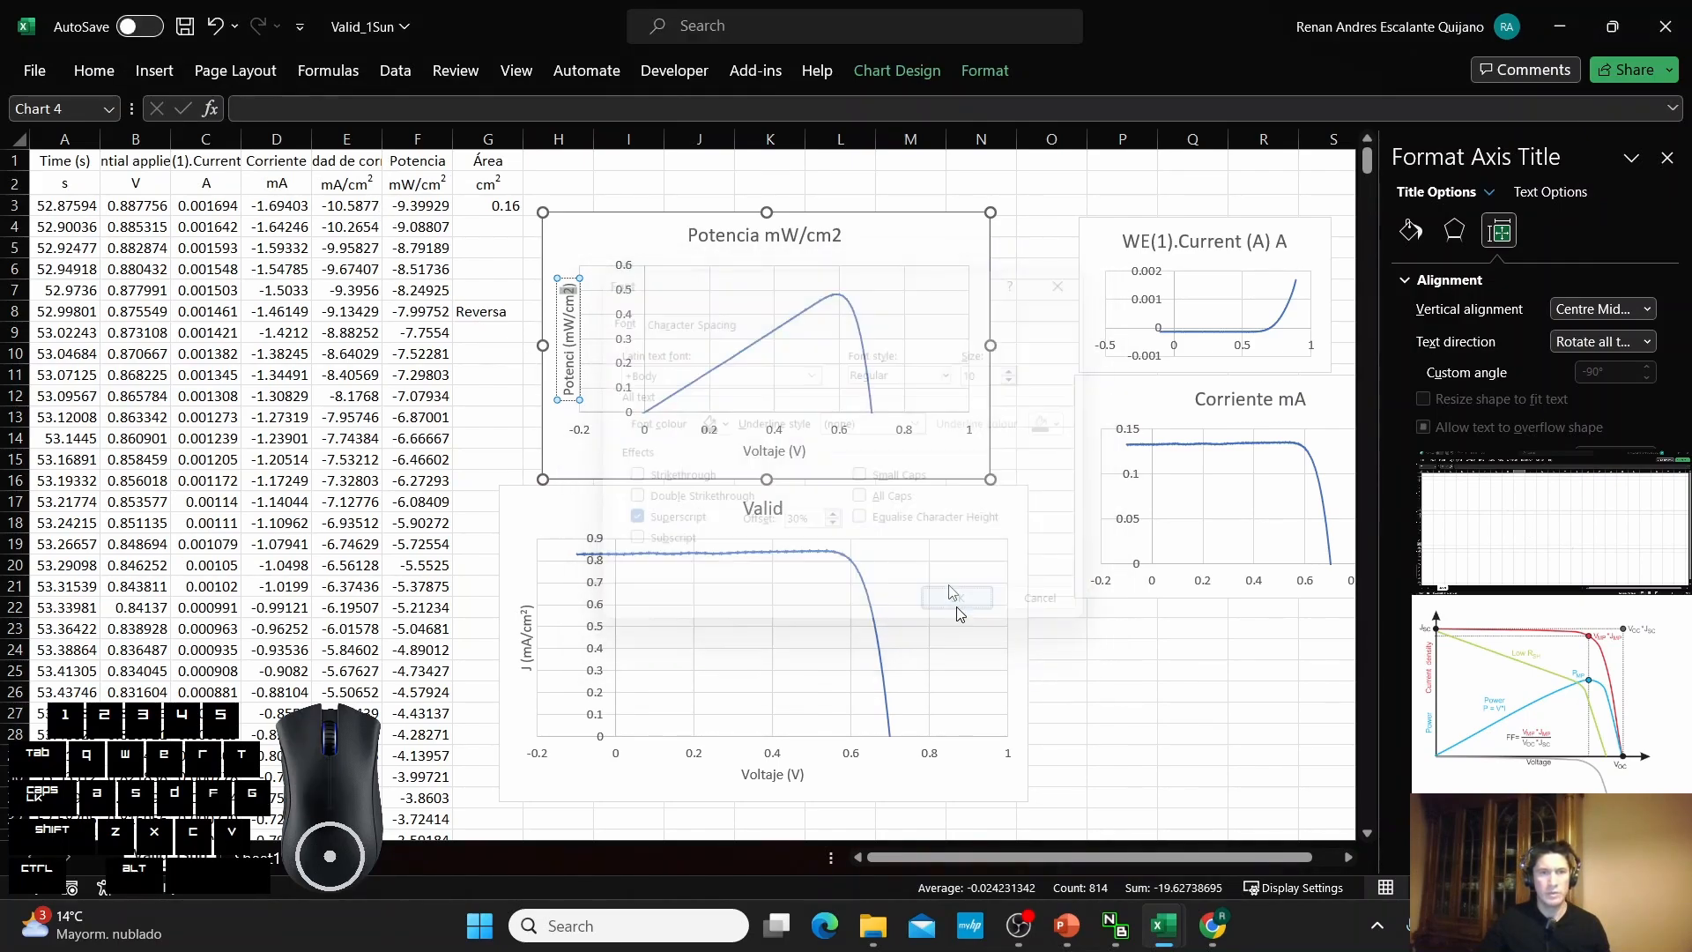
Shrink the "Valid" chart to the Potencia chart's width and move the Potencia chart down directly above it, freeing the top rows.
click(1059, 650)
click(1014, 509)
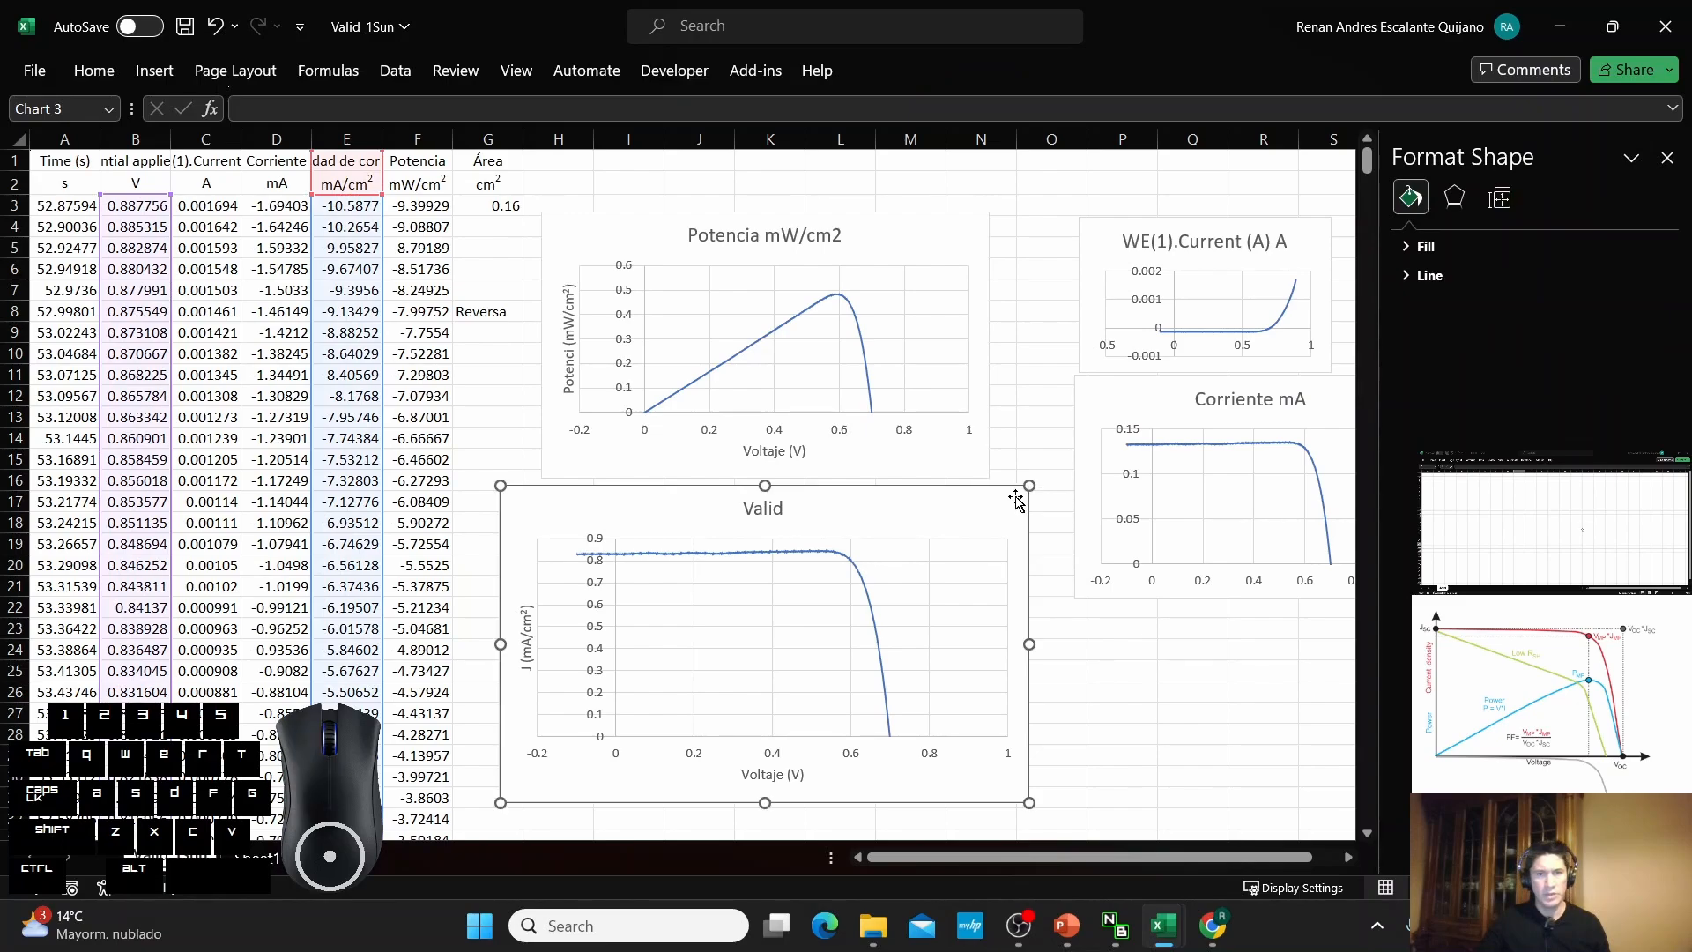
drag(1027, 486, 925, 548)
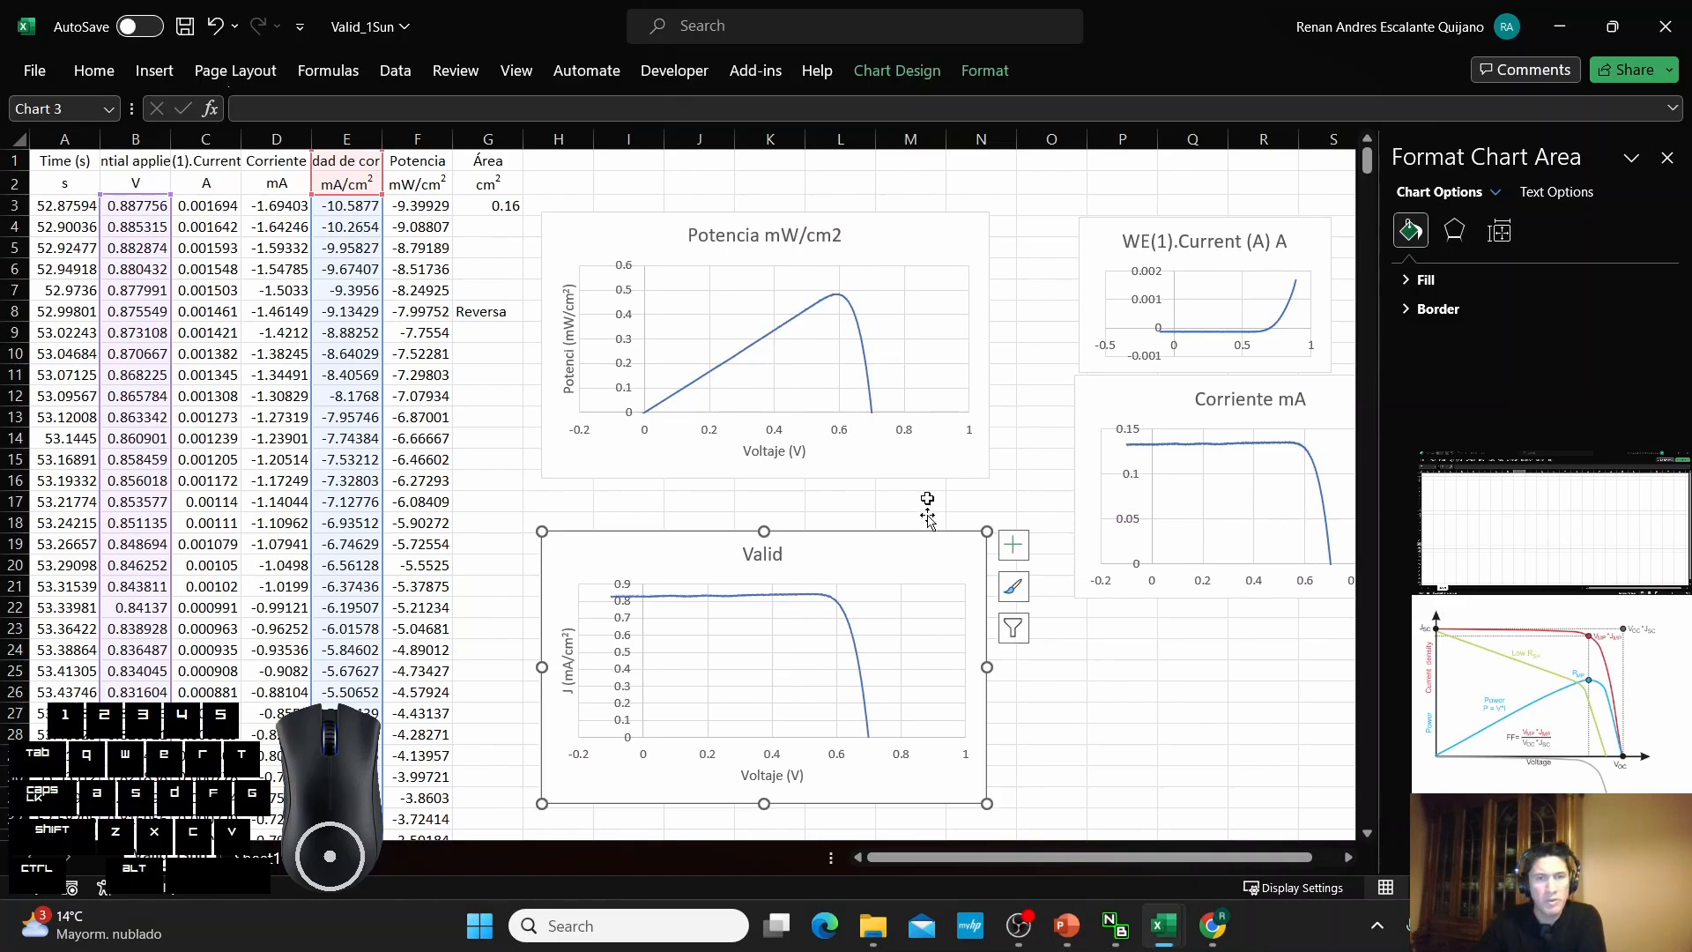
drag(942, 232, 945, 279)
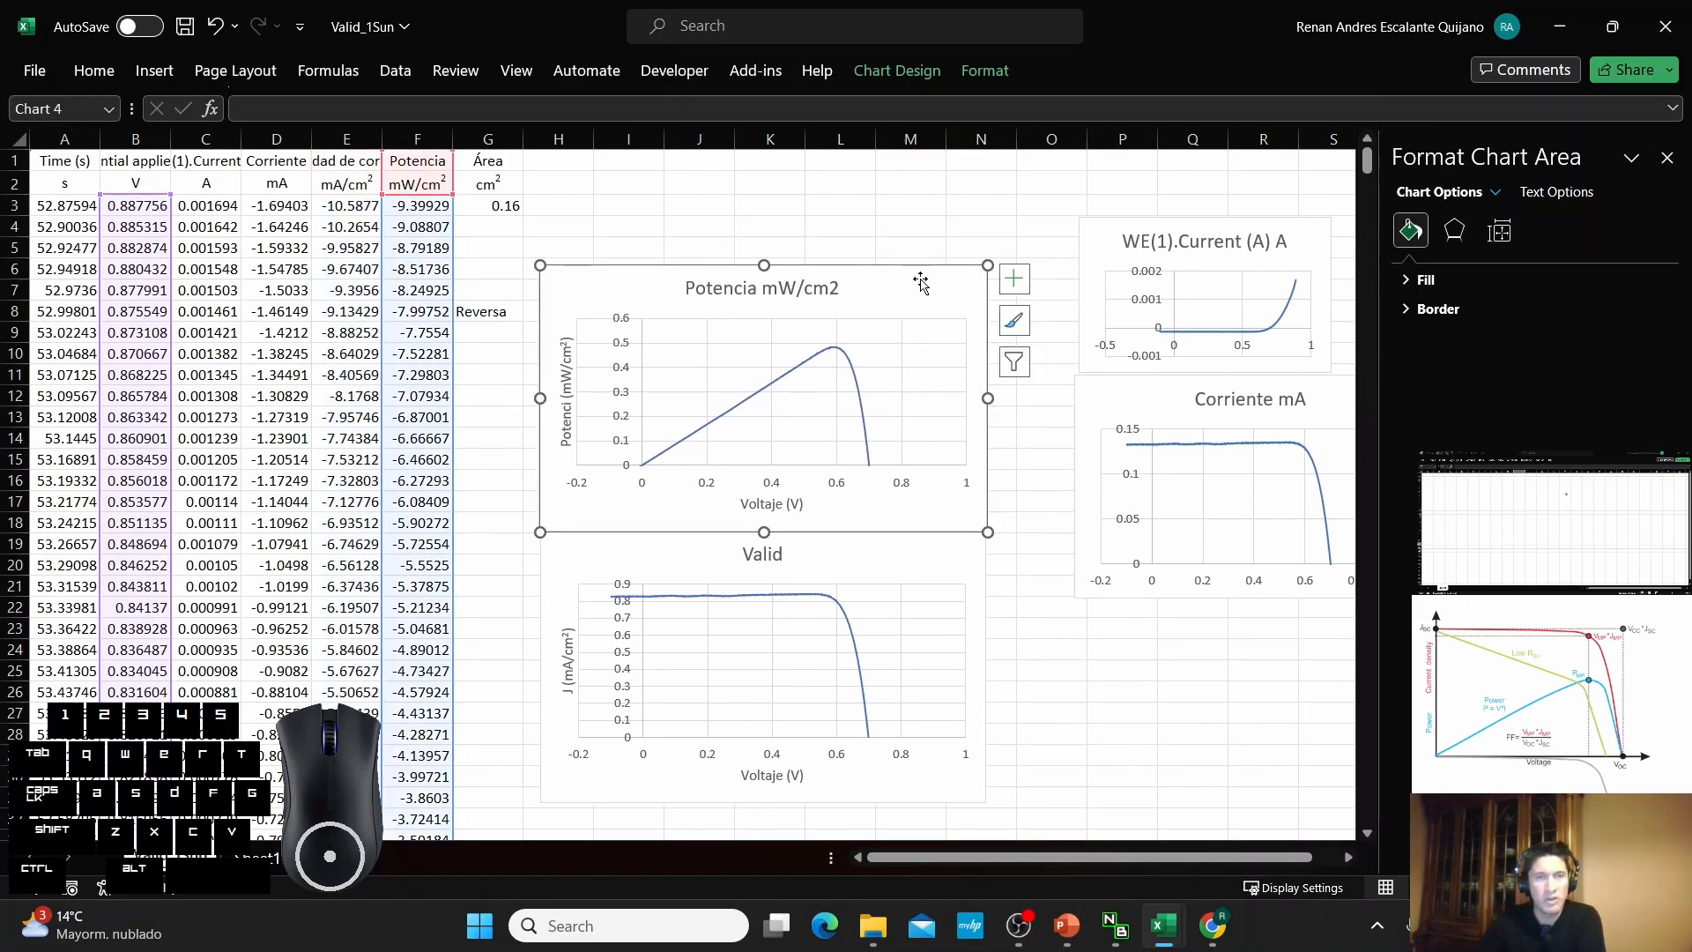
Enter "VOC" as a header in cell H1, beside the Área column.
click(566, 162)
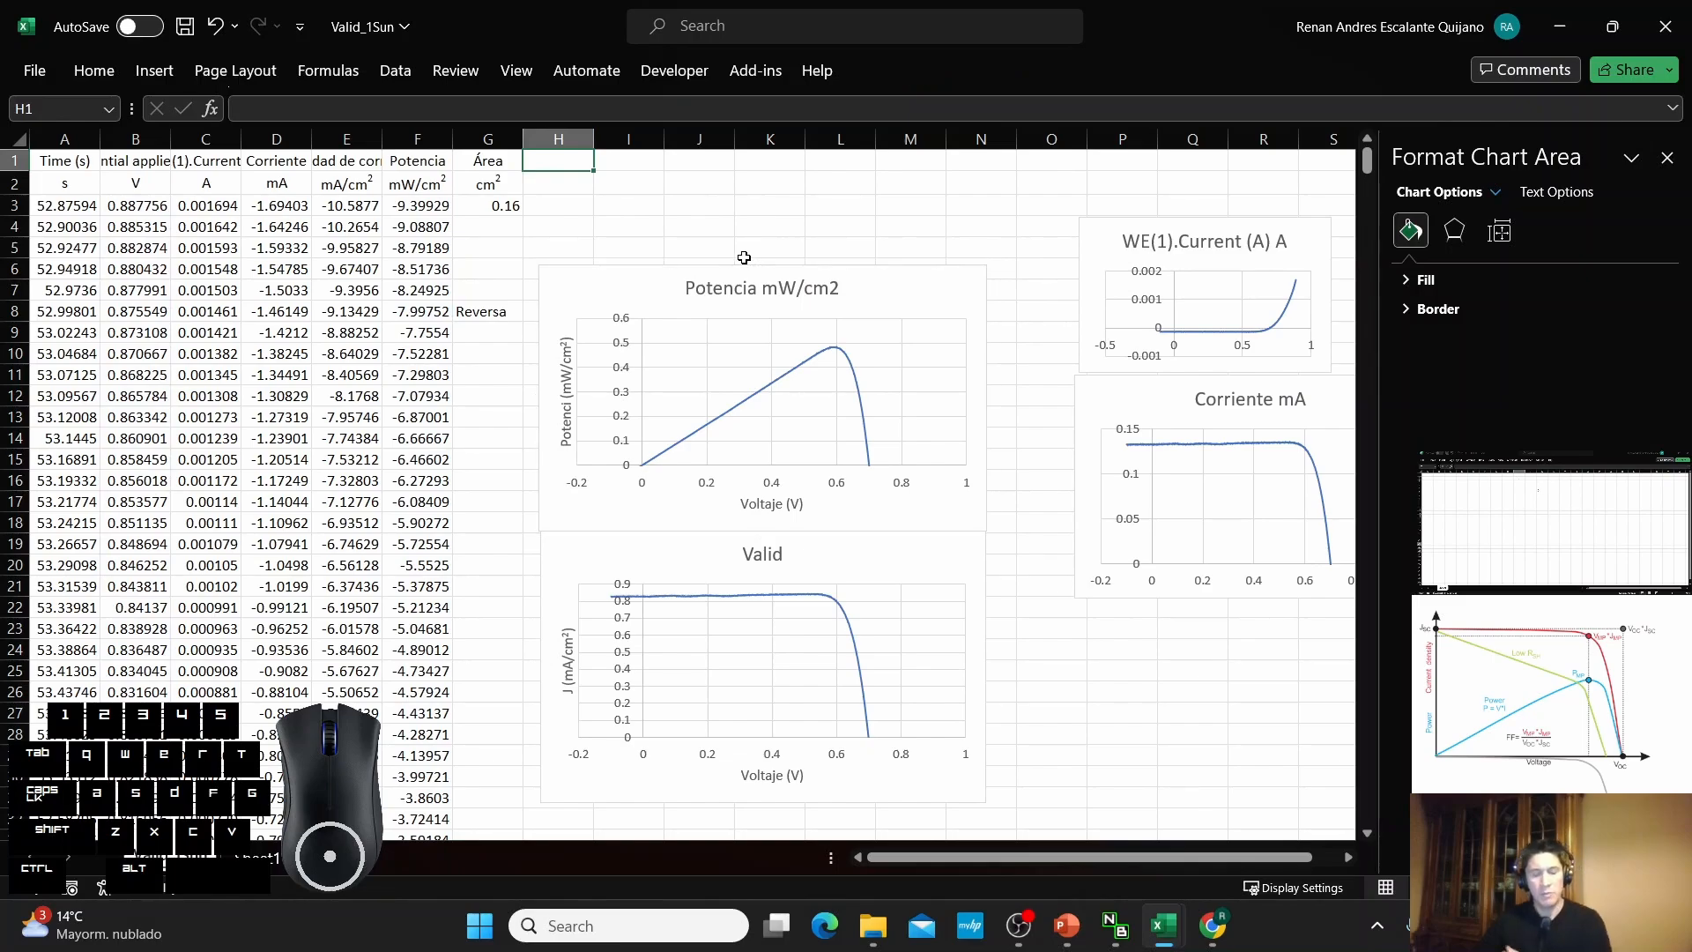
key(shift)
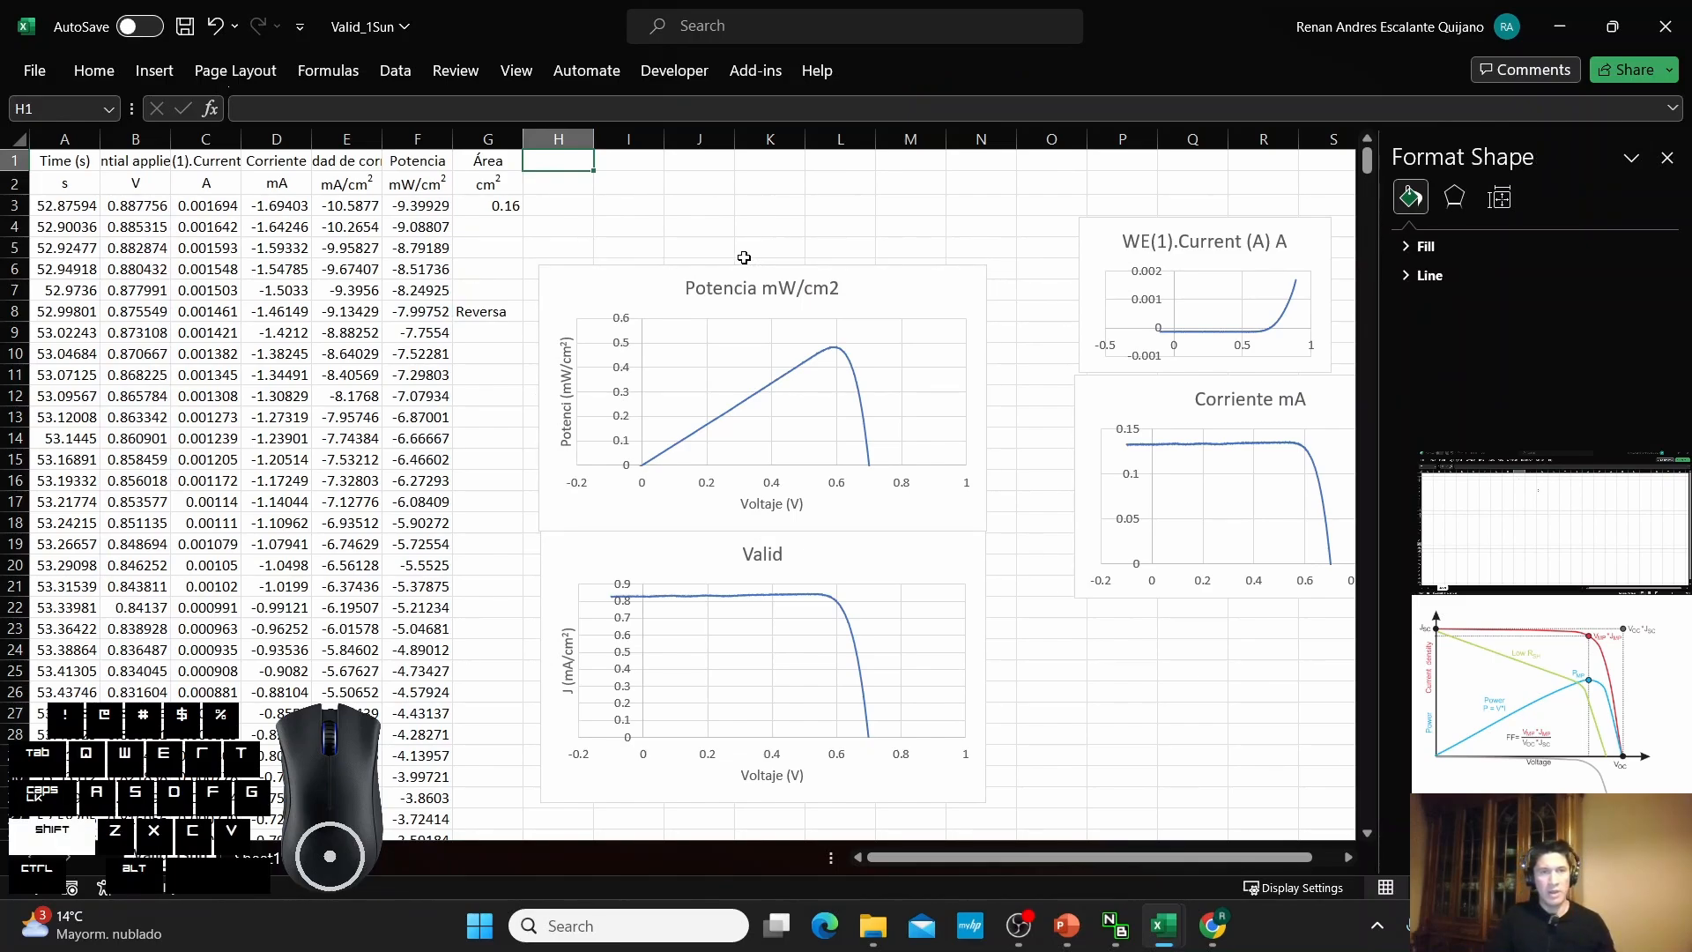
text(V)
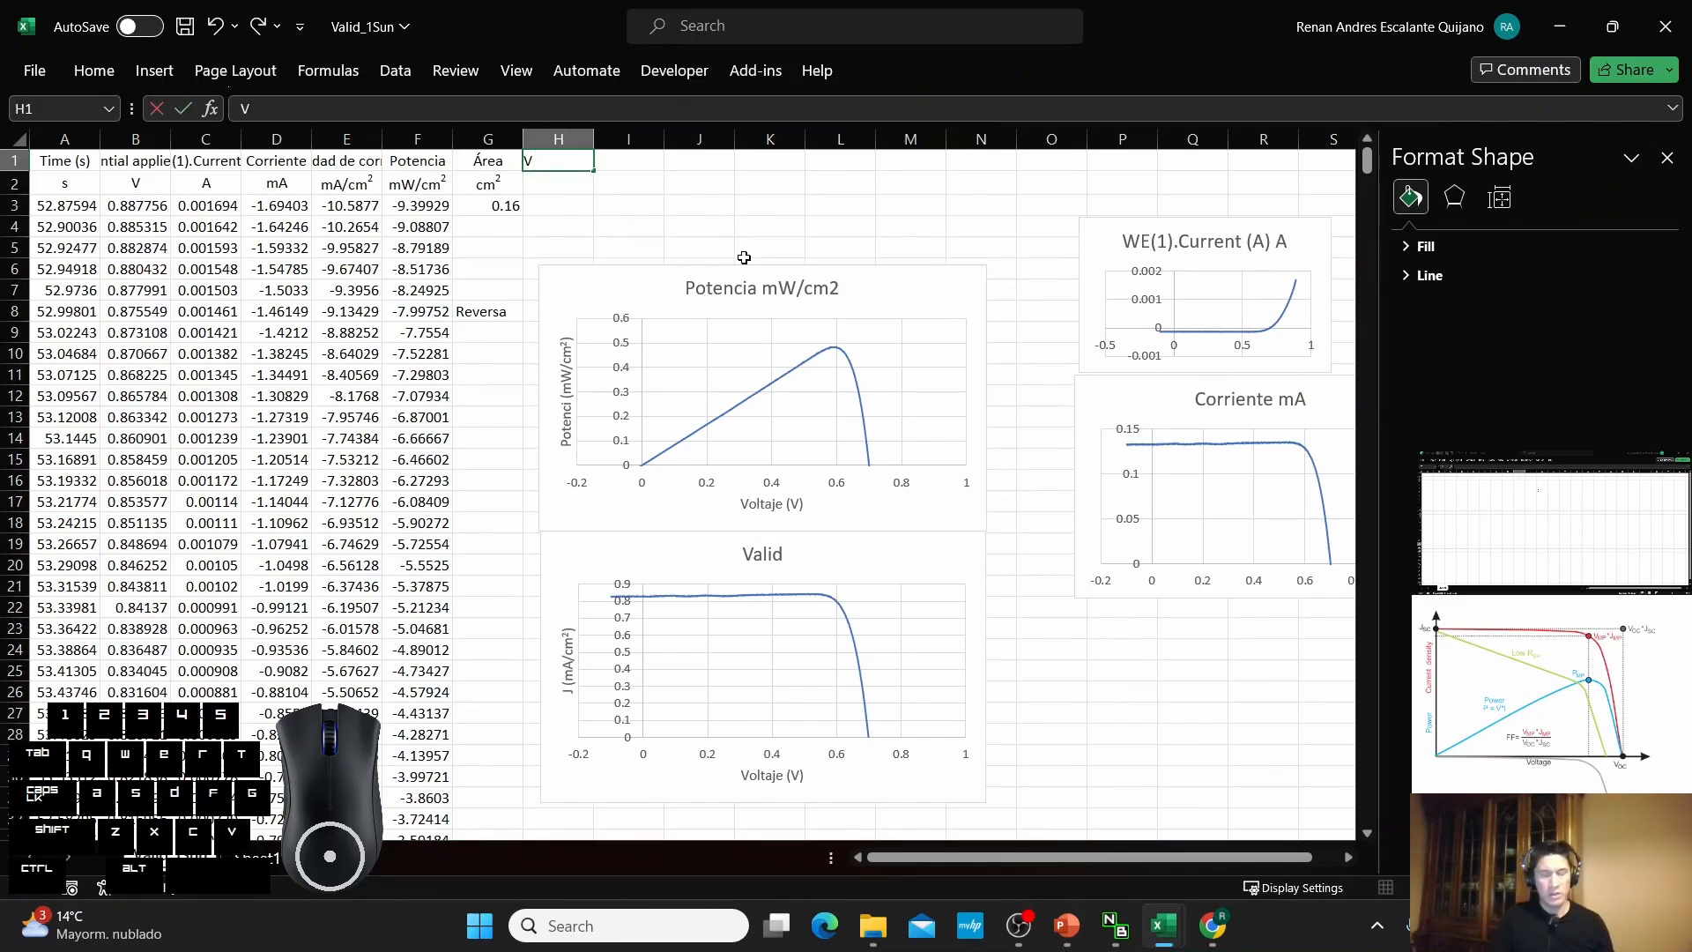
key(shift)
text(OC)
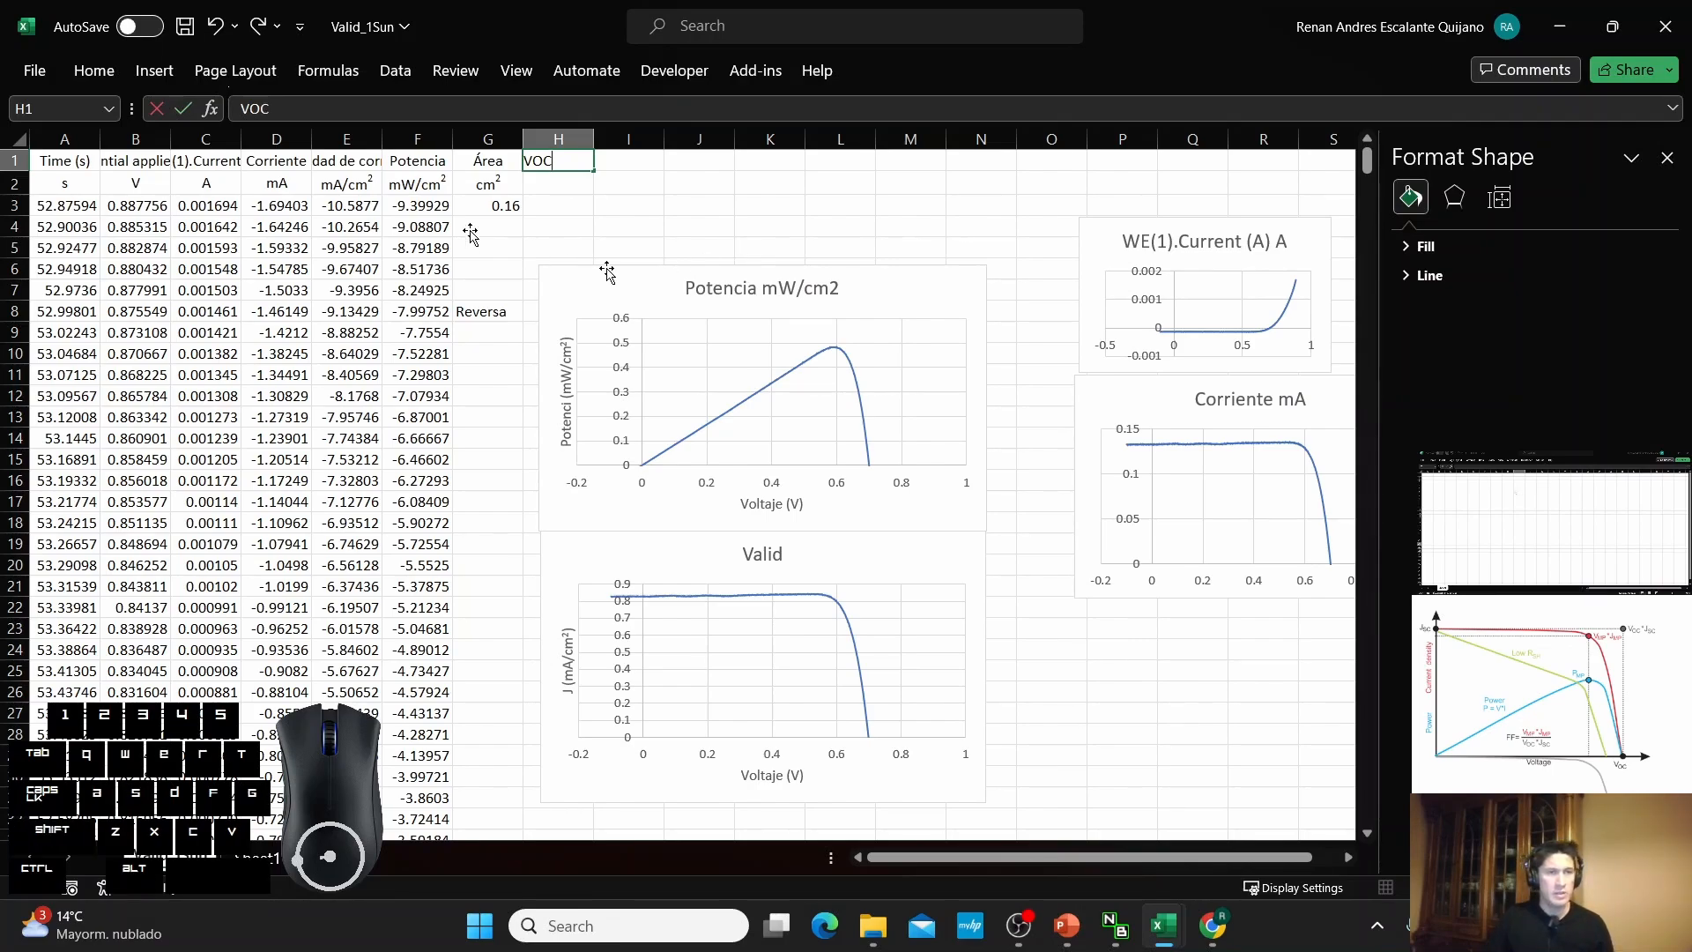
Format the OC of the VOC header in H1 as subscript.
click(302, 112)
key(shift+Left)
key(shift+Left)
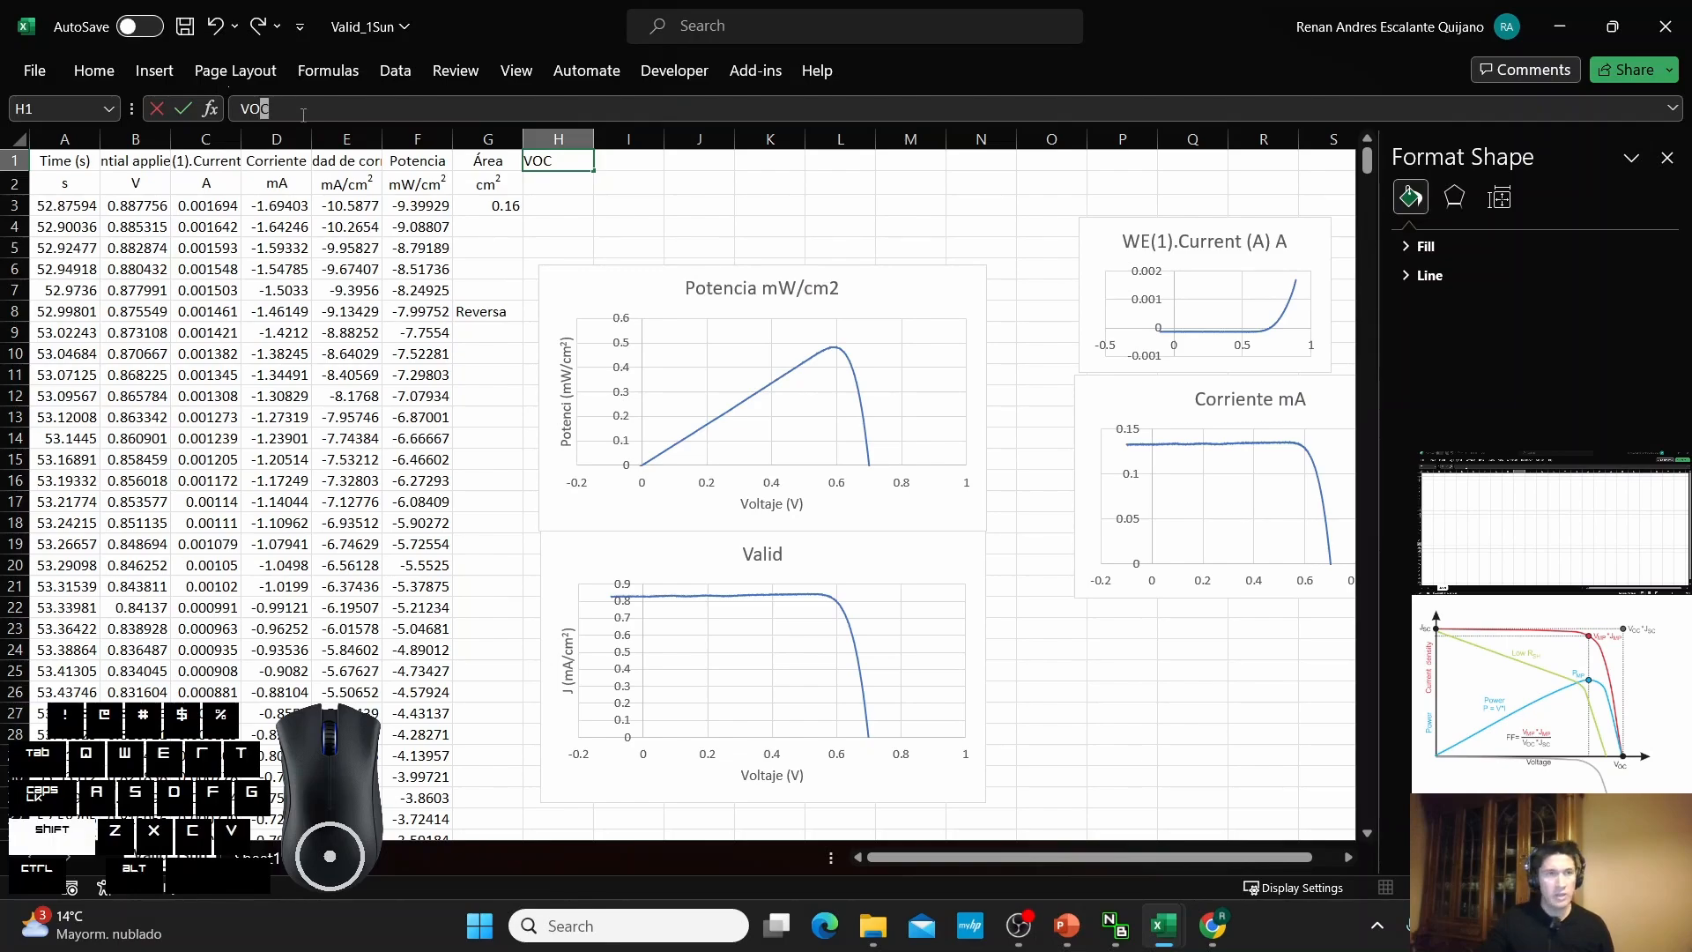
click(113, 71)
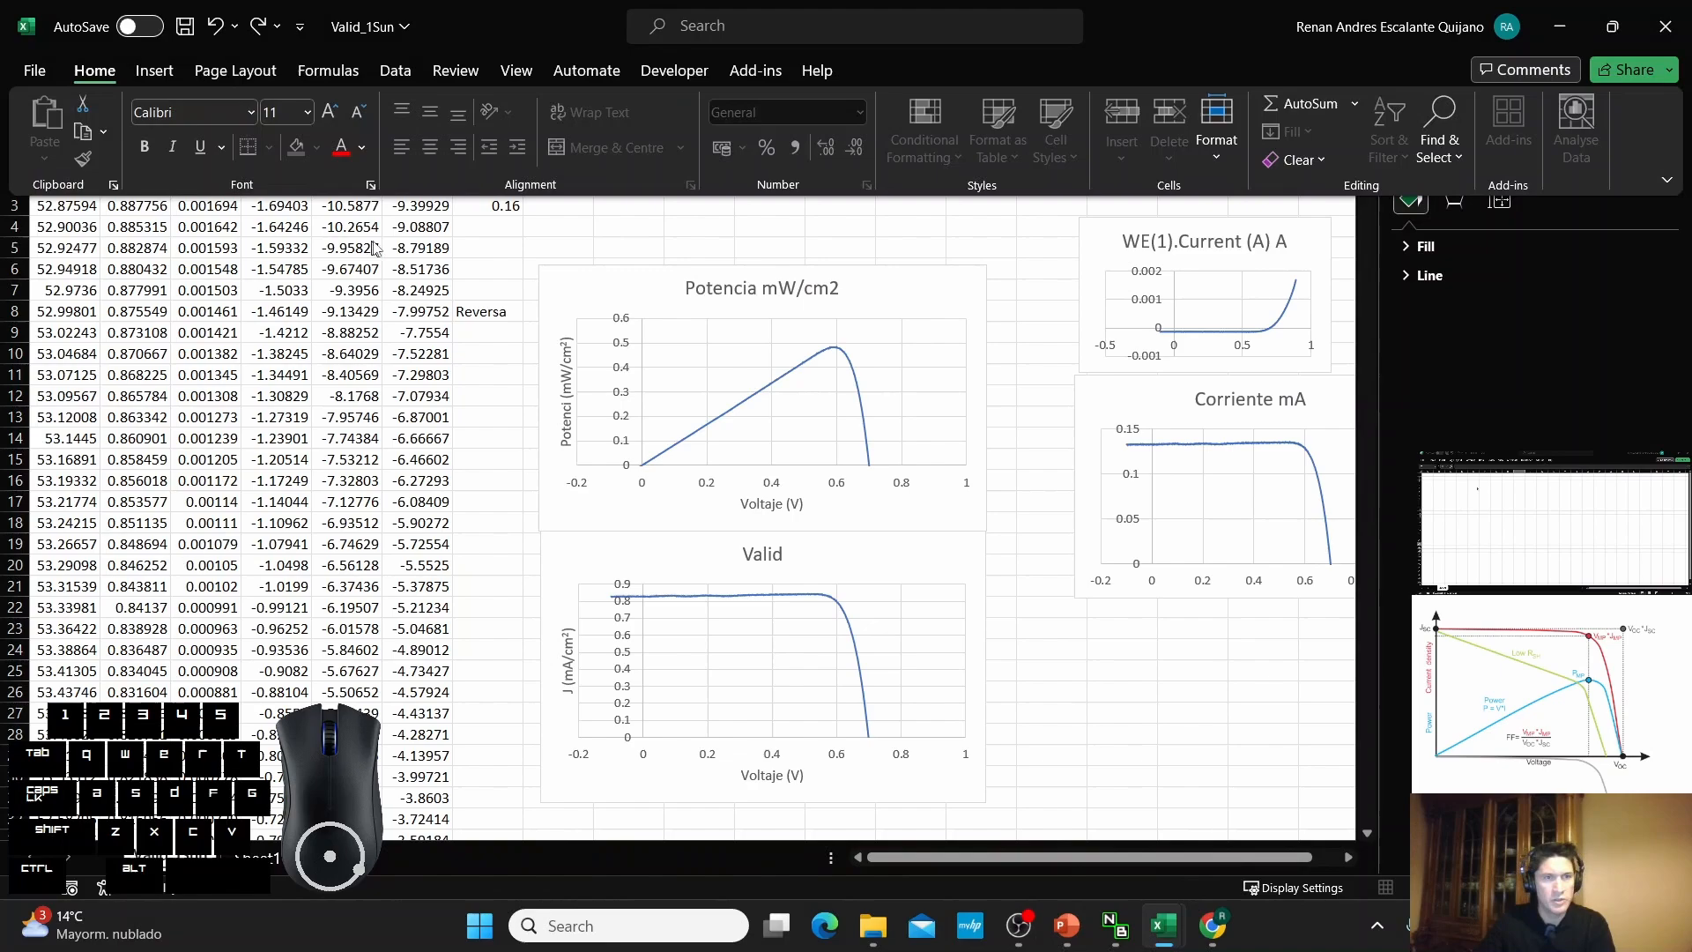
click(372, 184)
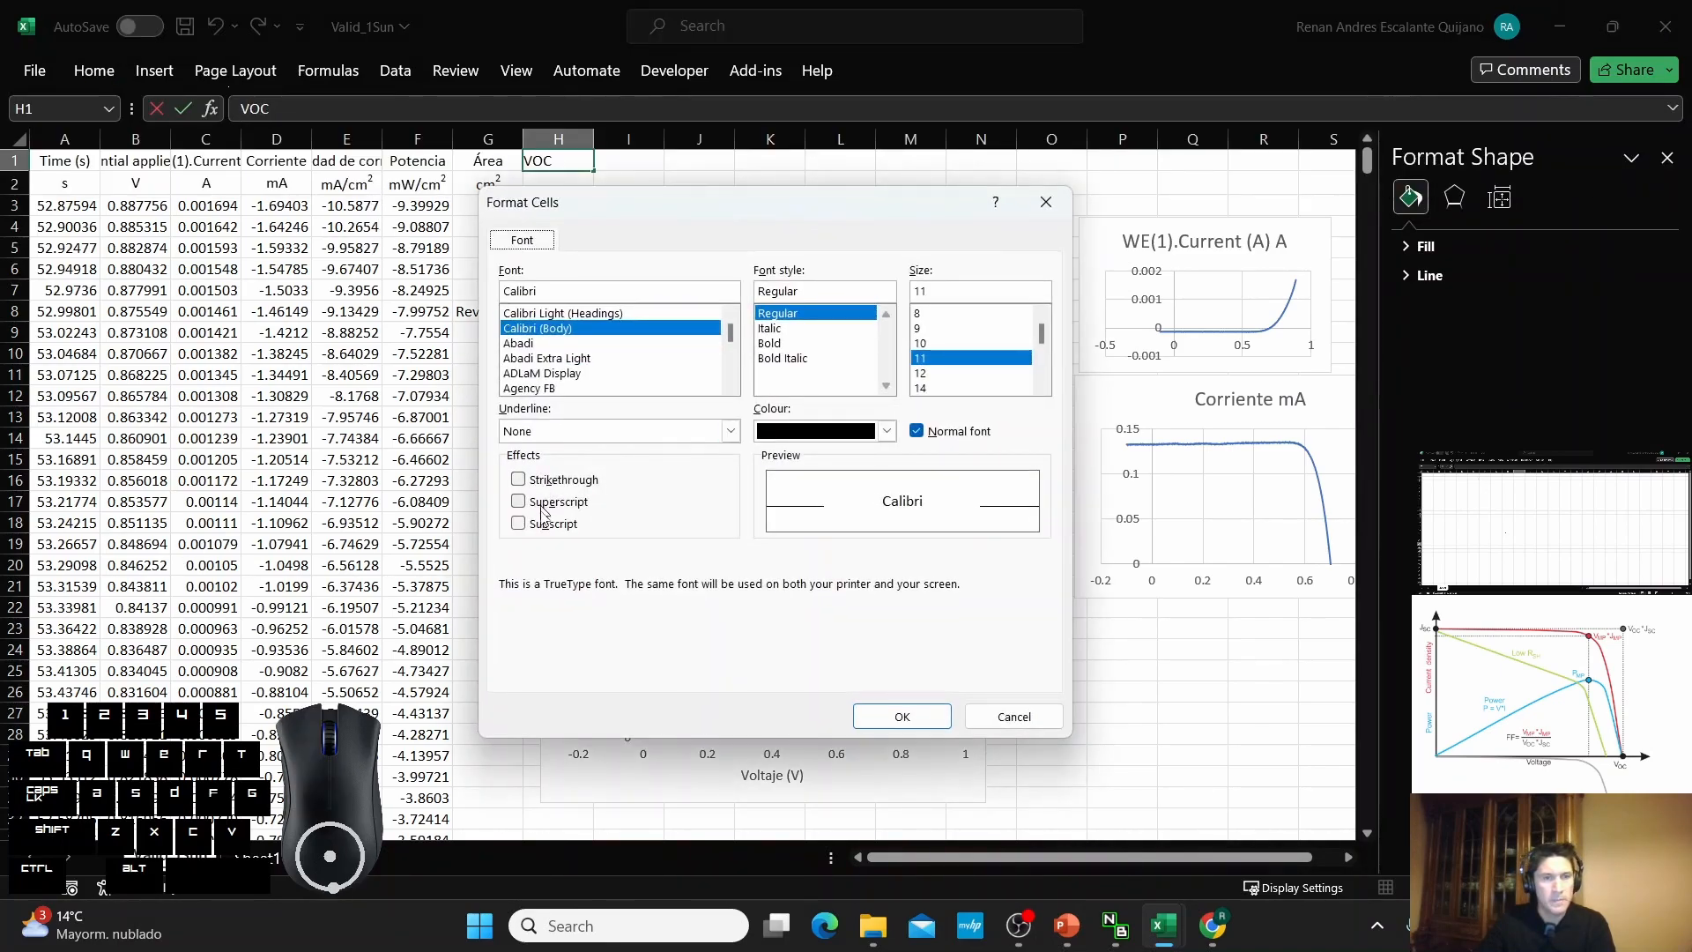
click(519, 523)
click(895, 716)
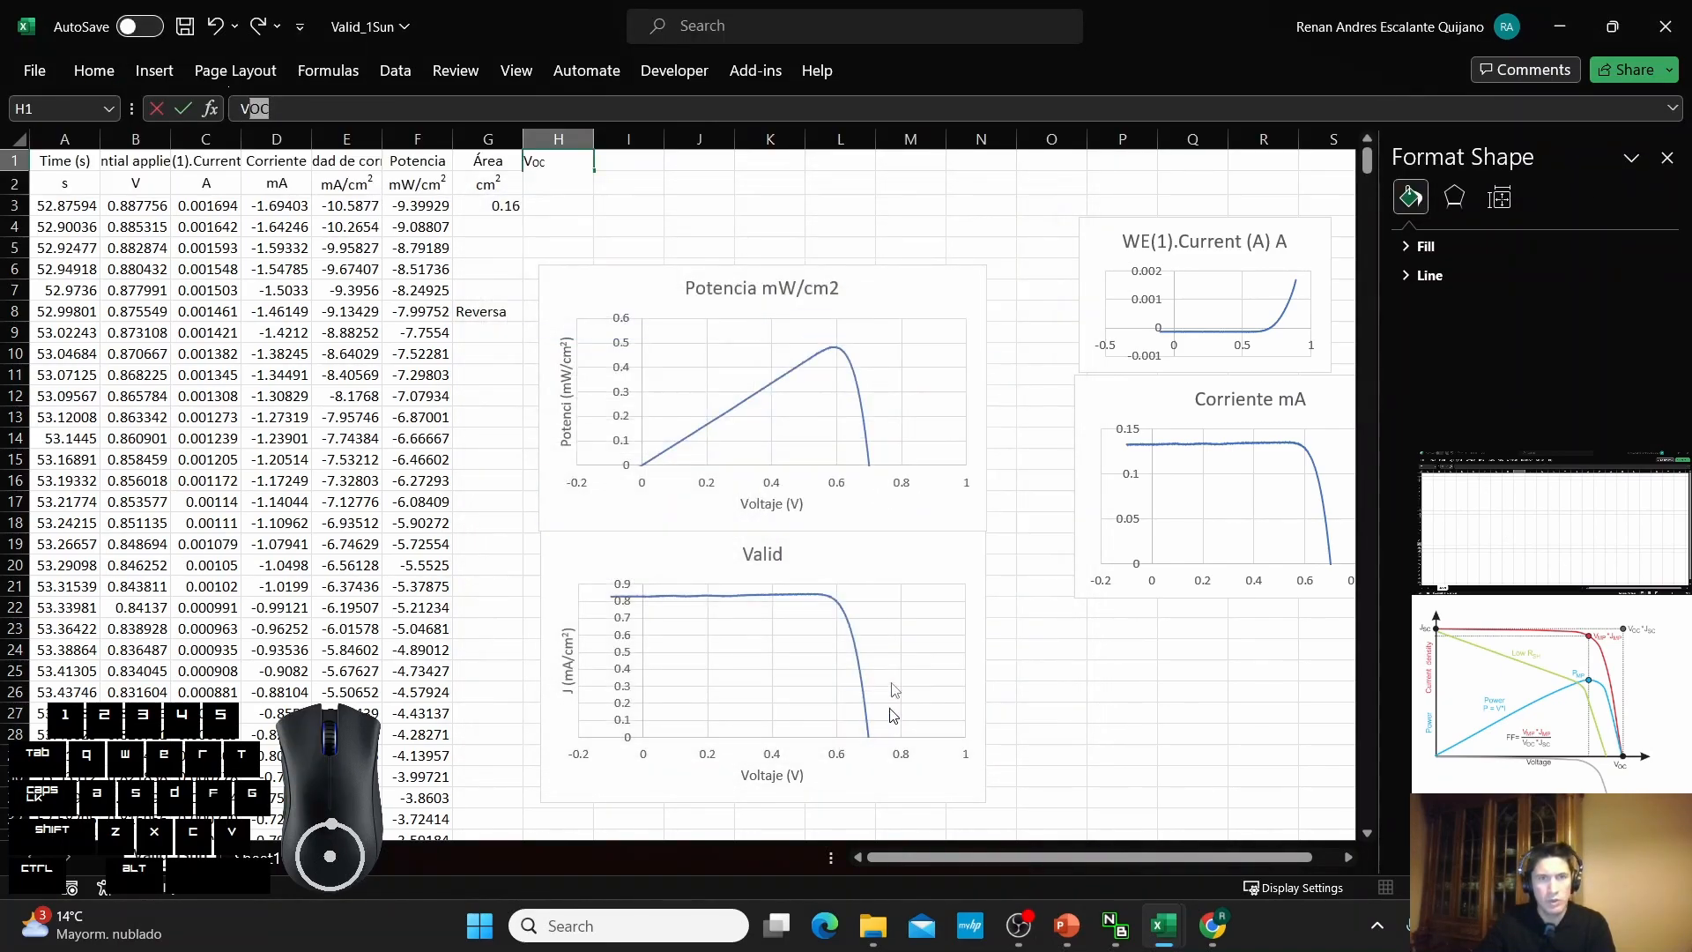
key(Tab)
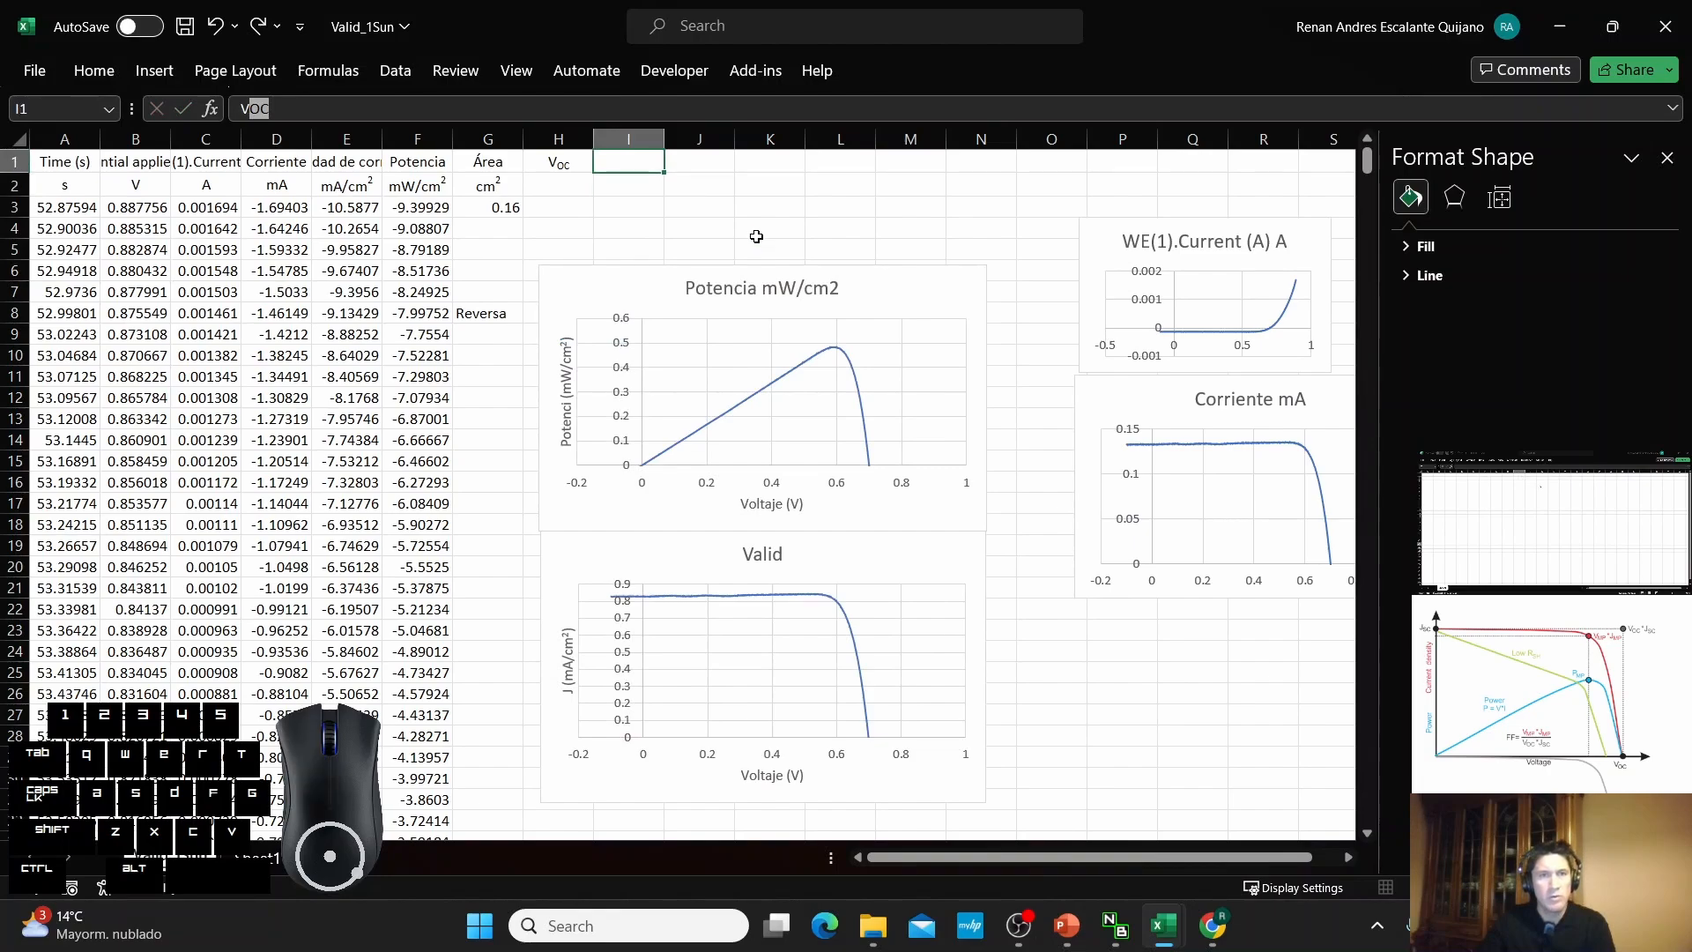
Enter "JSC" as the header in cell I1 and format its SC as subscript.
text(J)
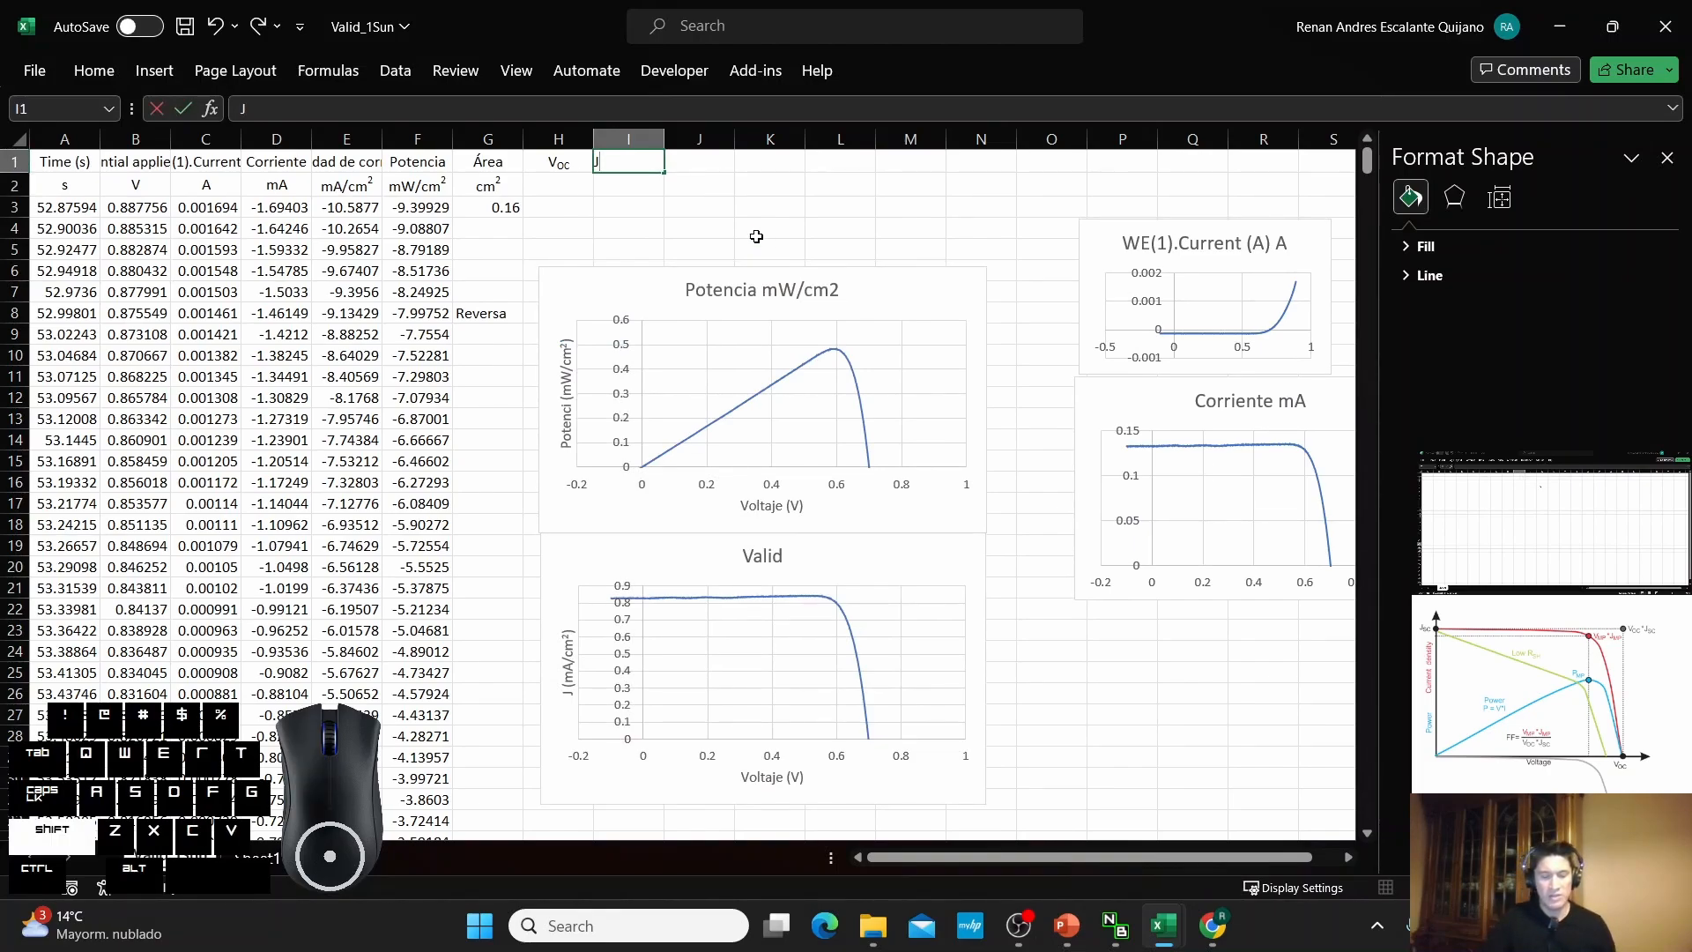
text(SC)
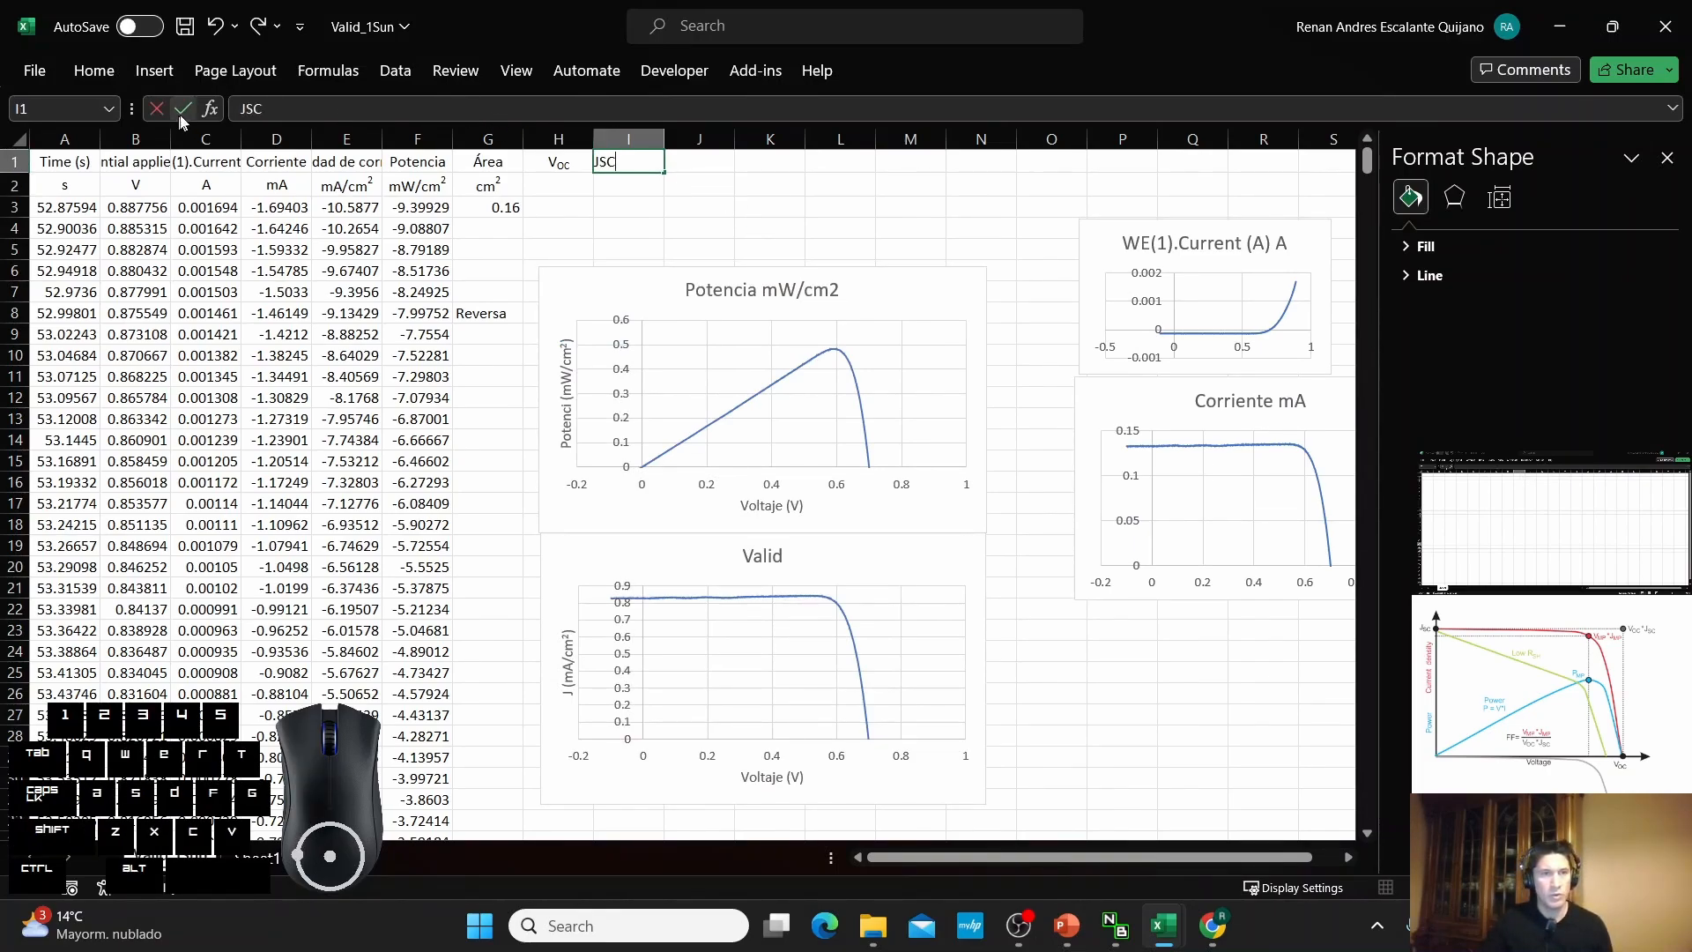
key(shift+Left)
key(shift+Left)
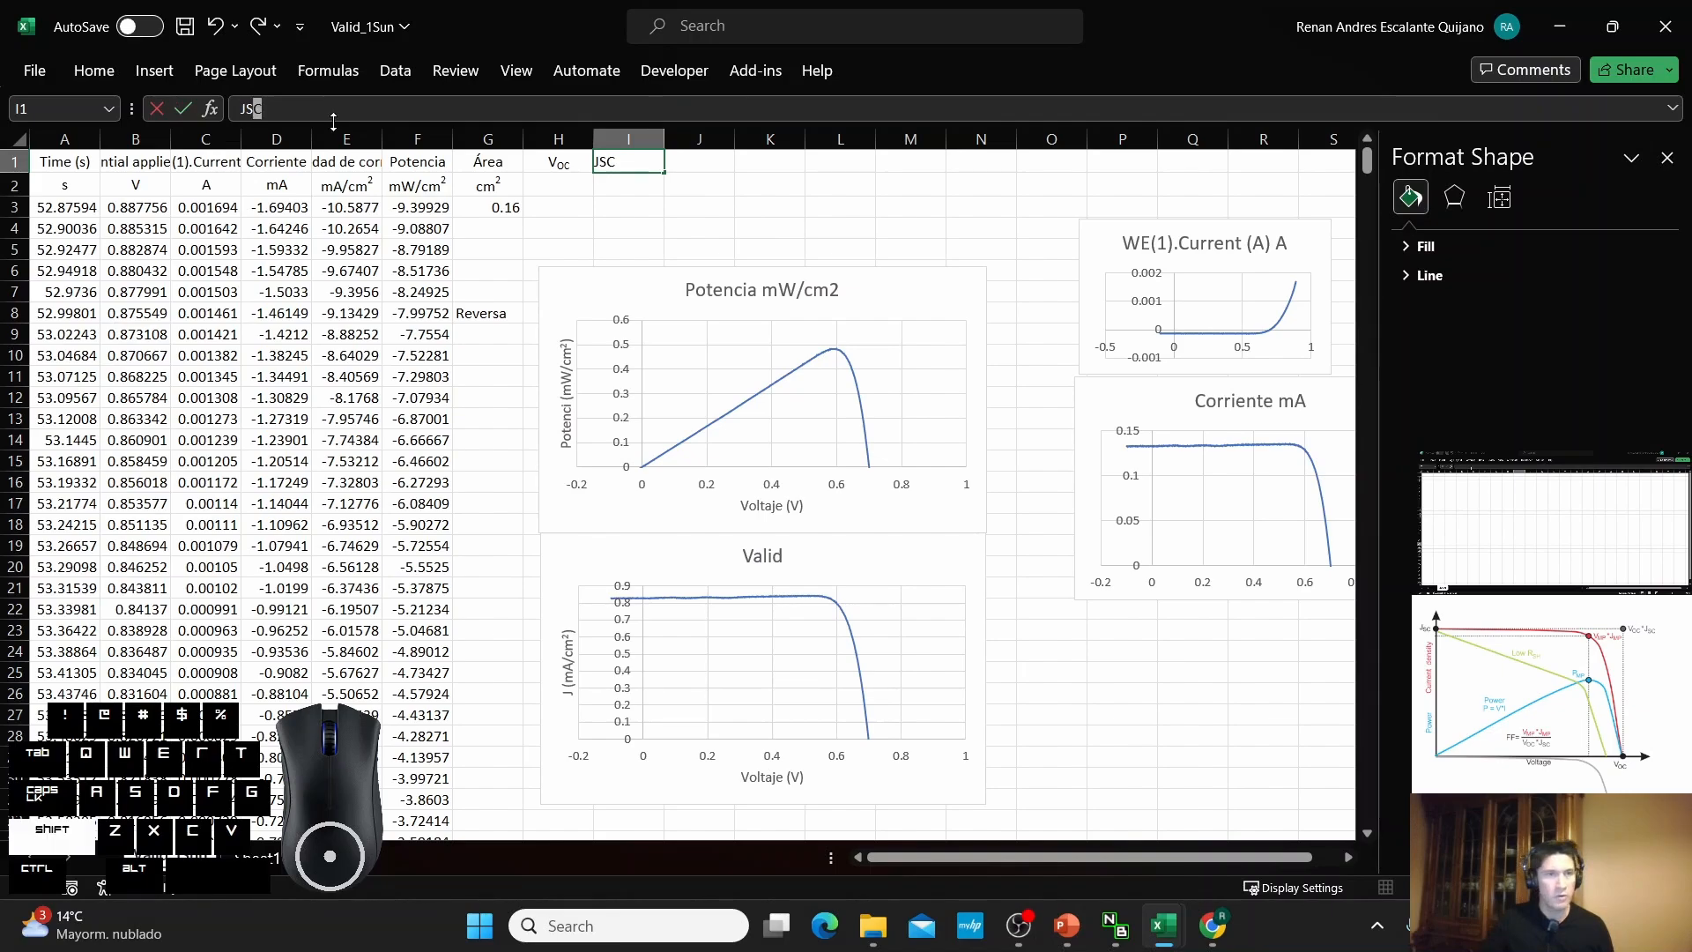
click(88, 77)
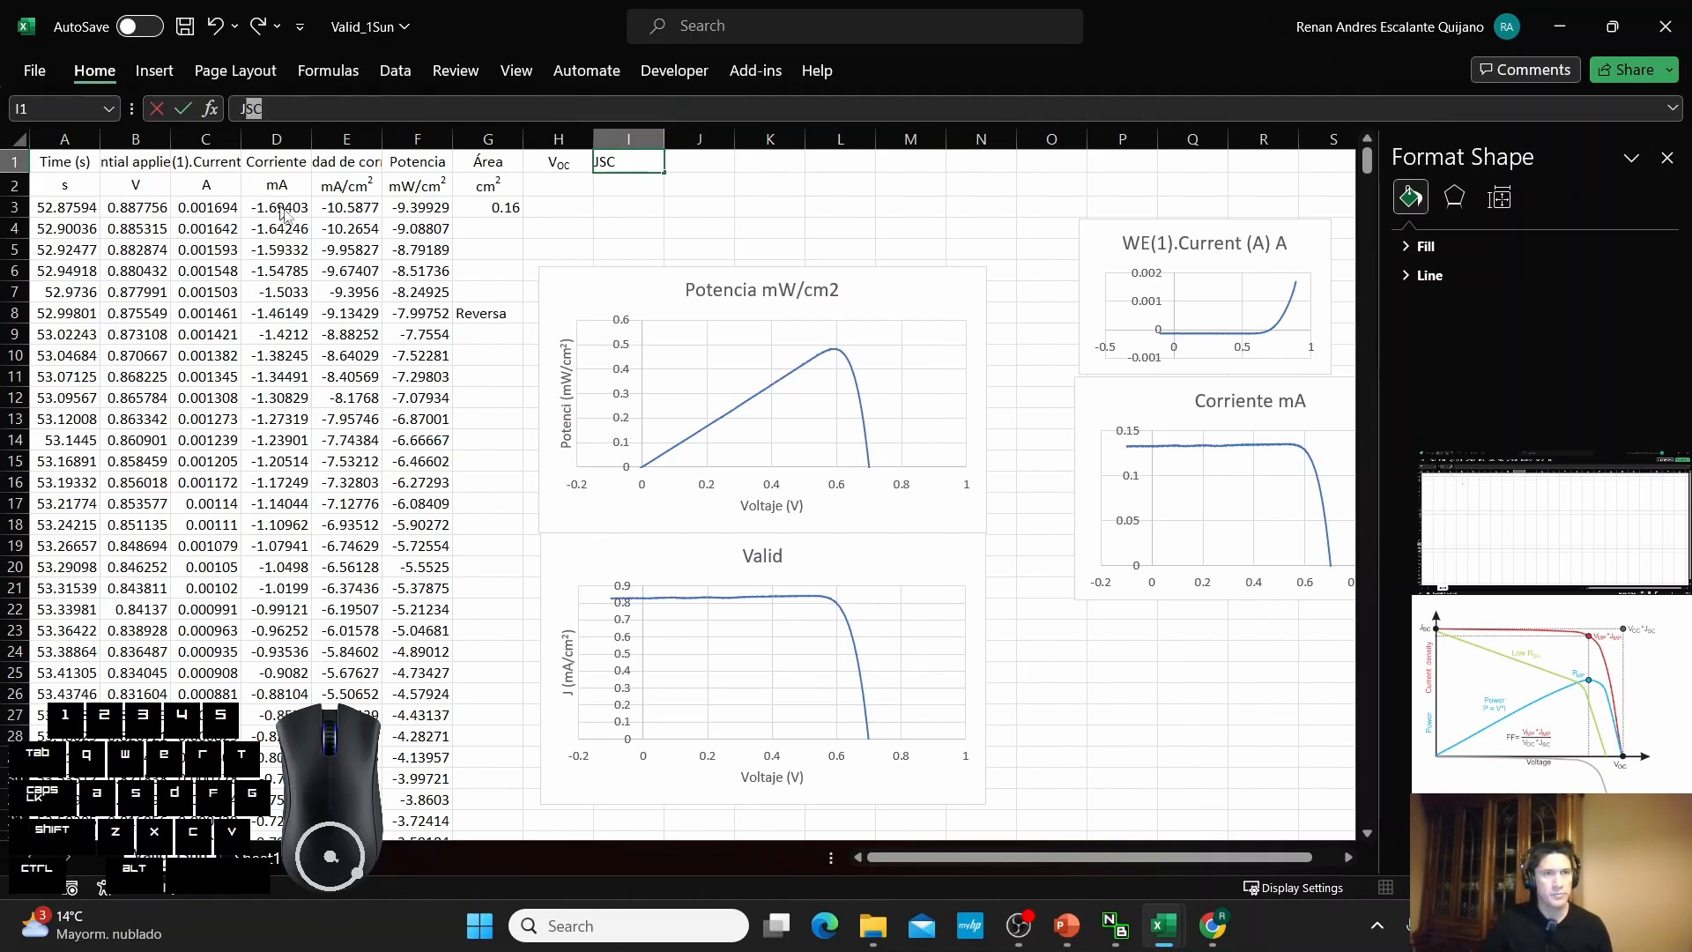
click(372, 186)
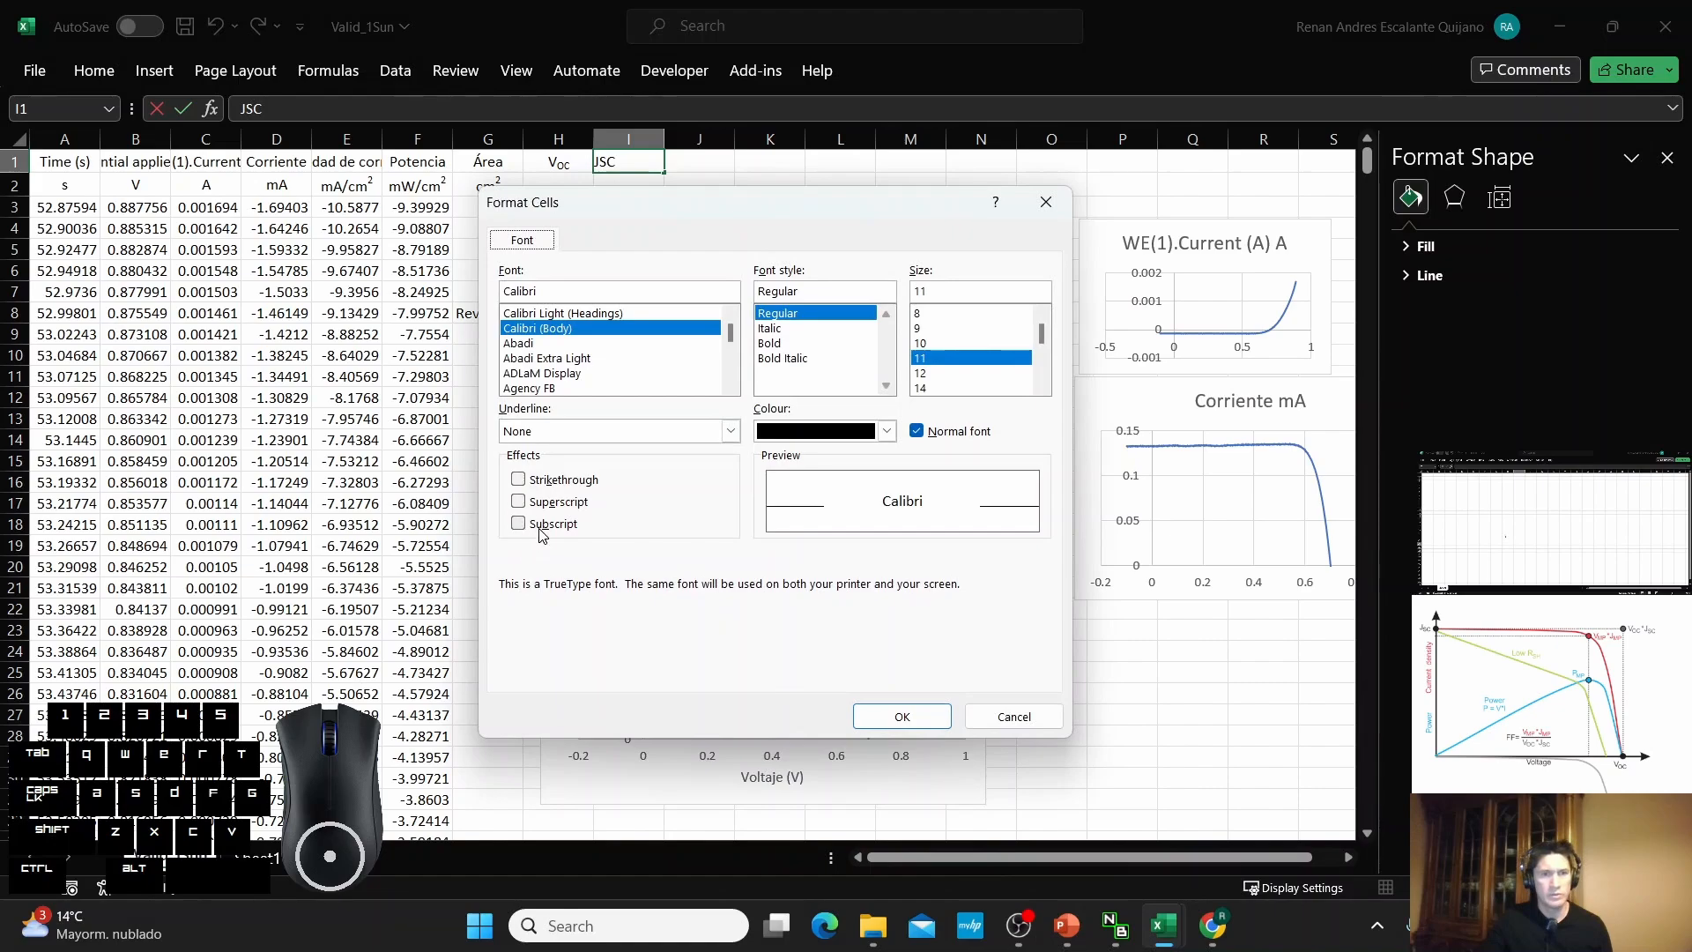
click(541, 527)
click(903, 715)
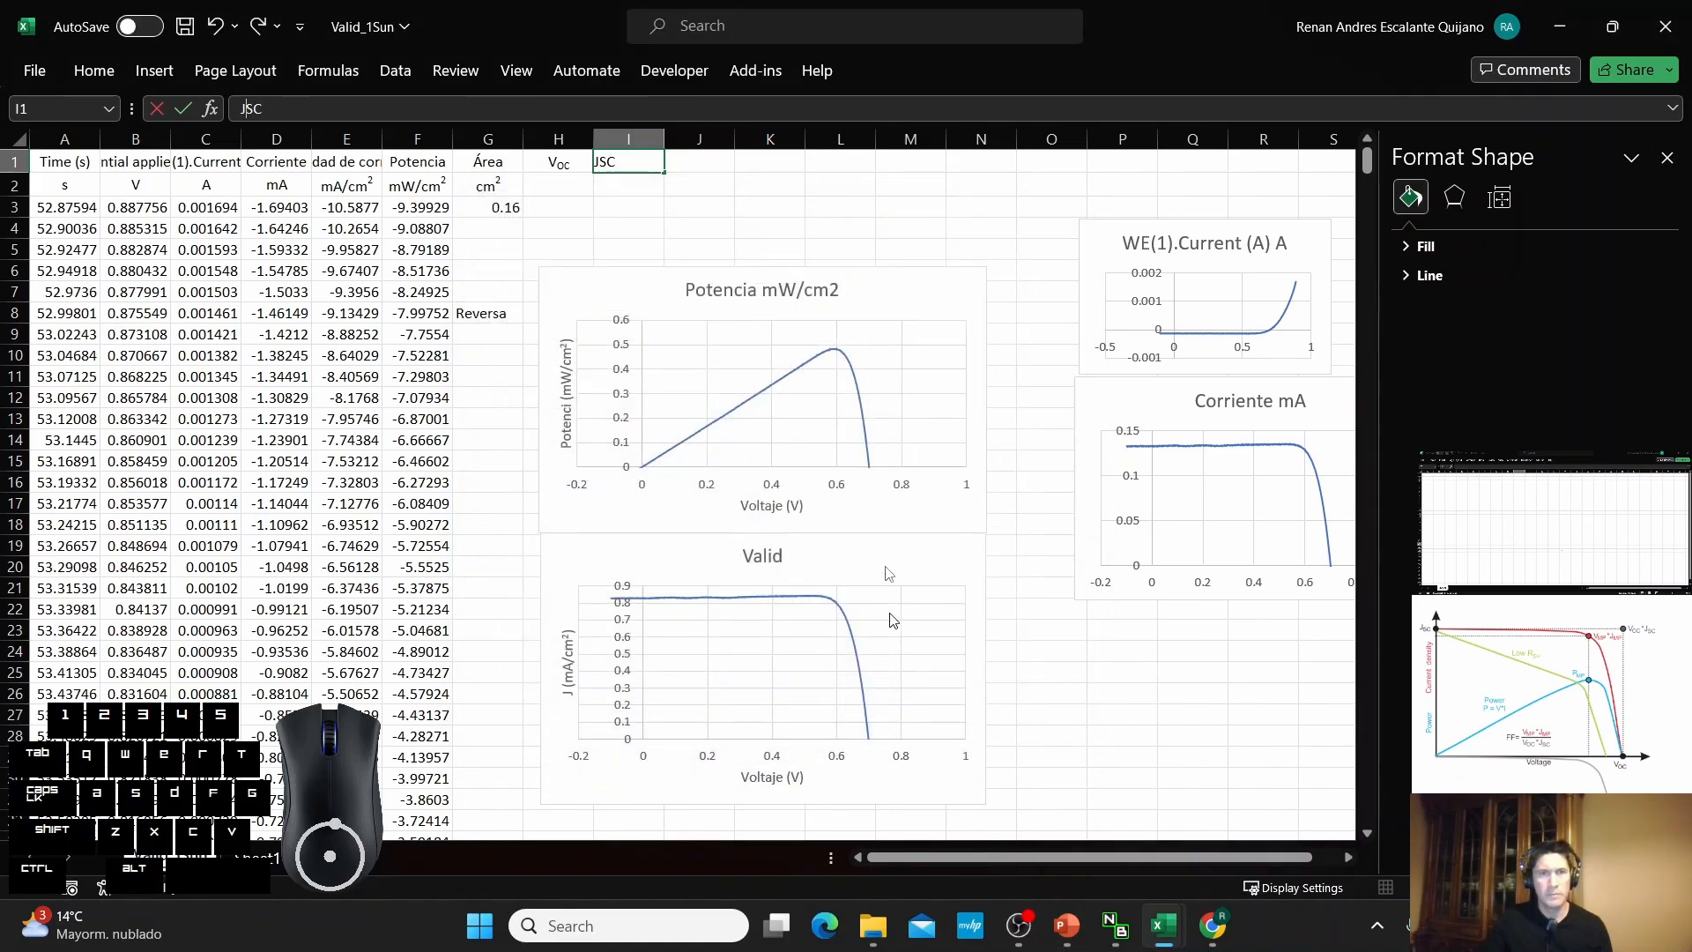
Enter "PMax" as the header in cell J1.
click(699, 166)
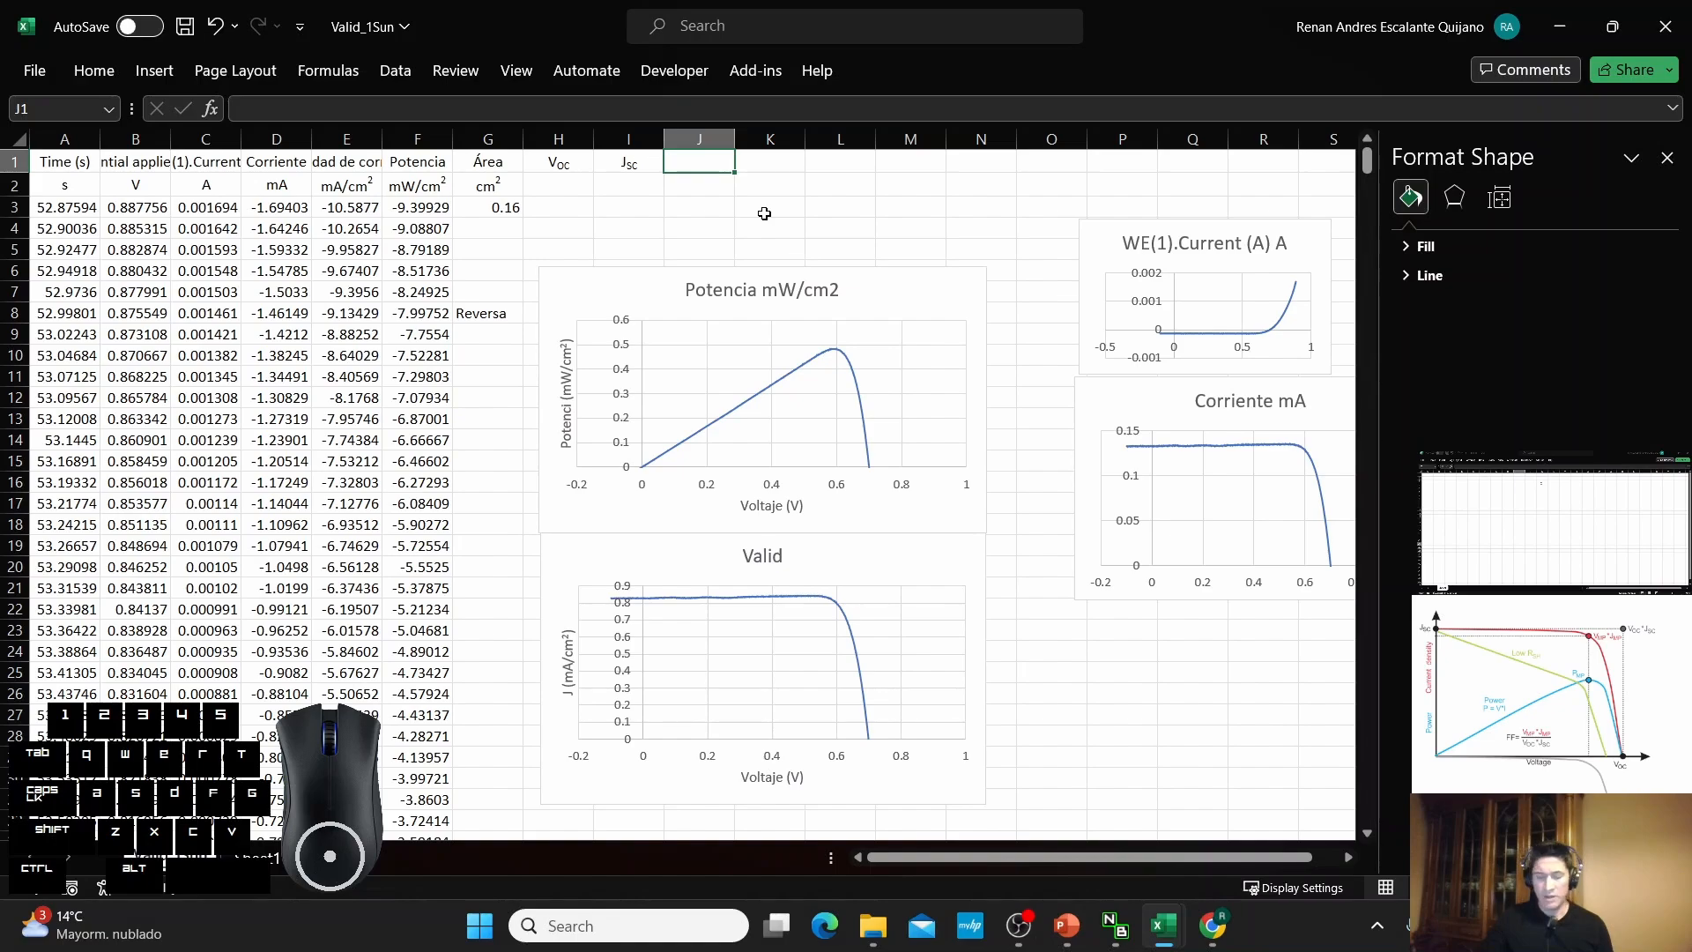
text(Mac)
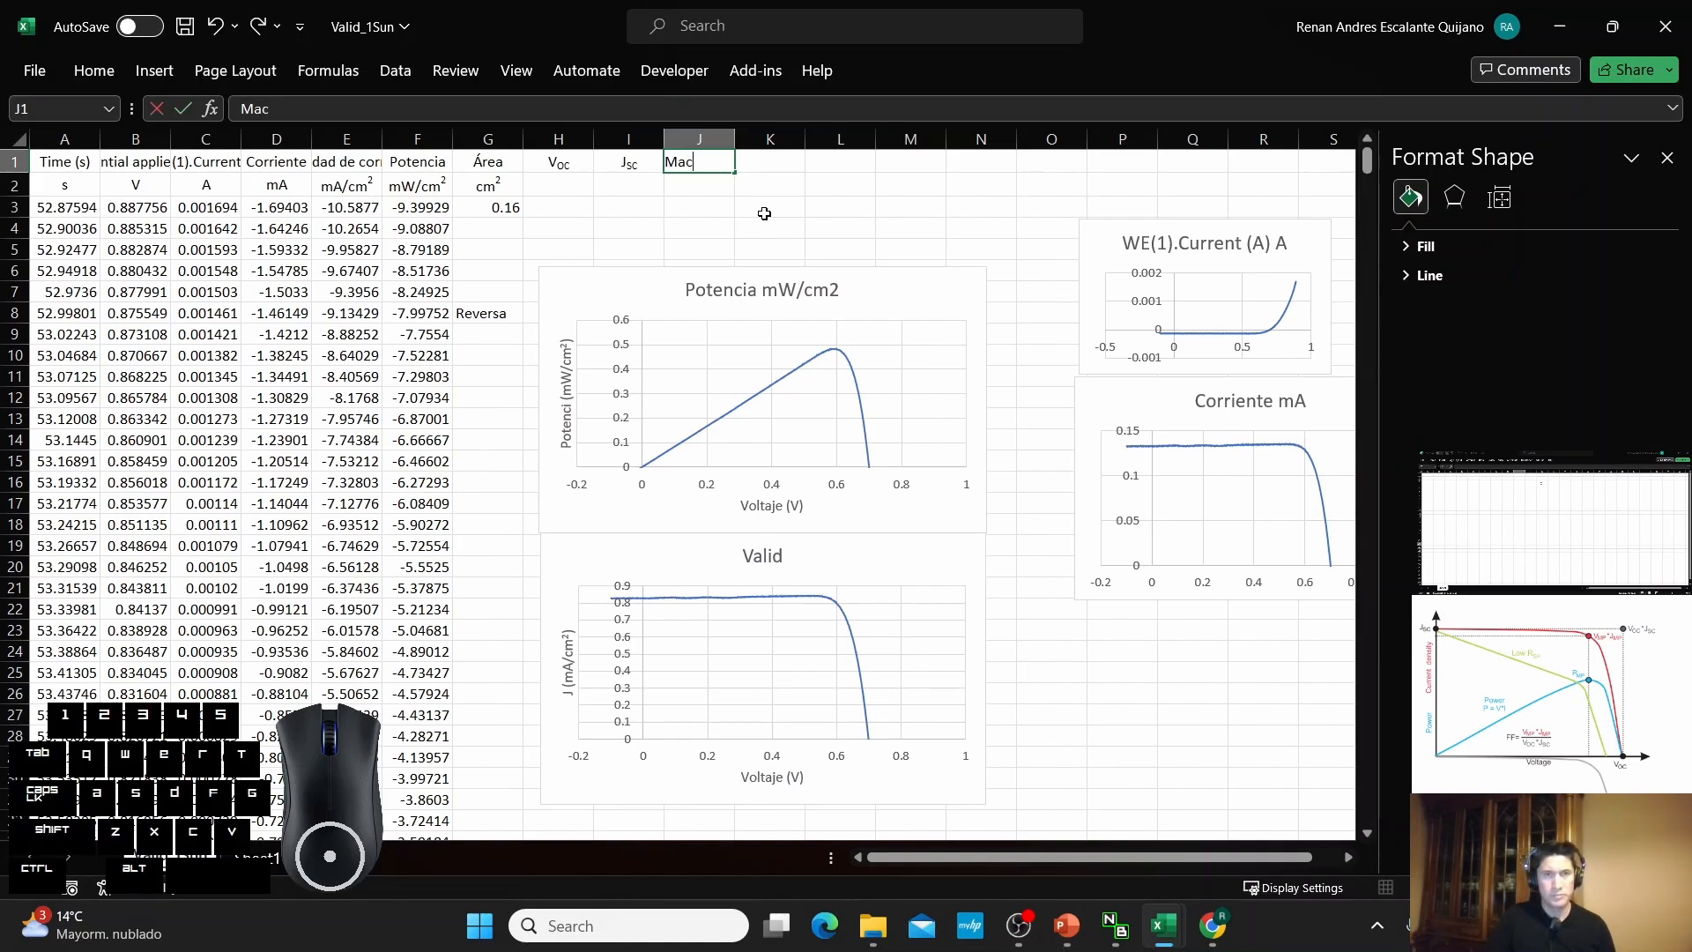
key(BackSpace)
text(x)
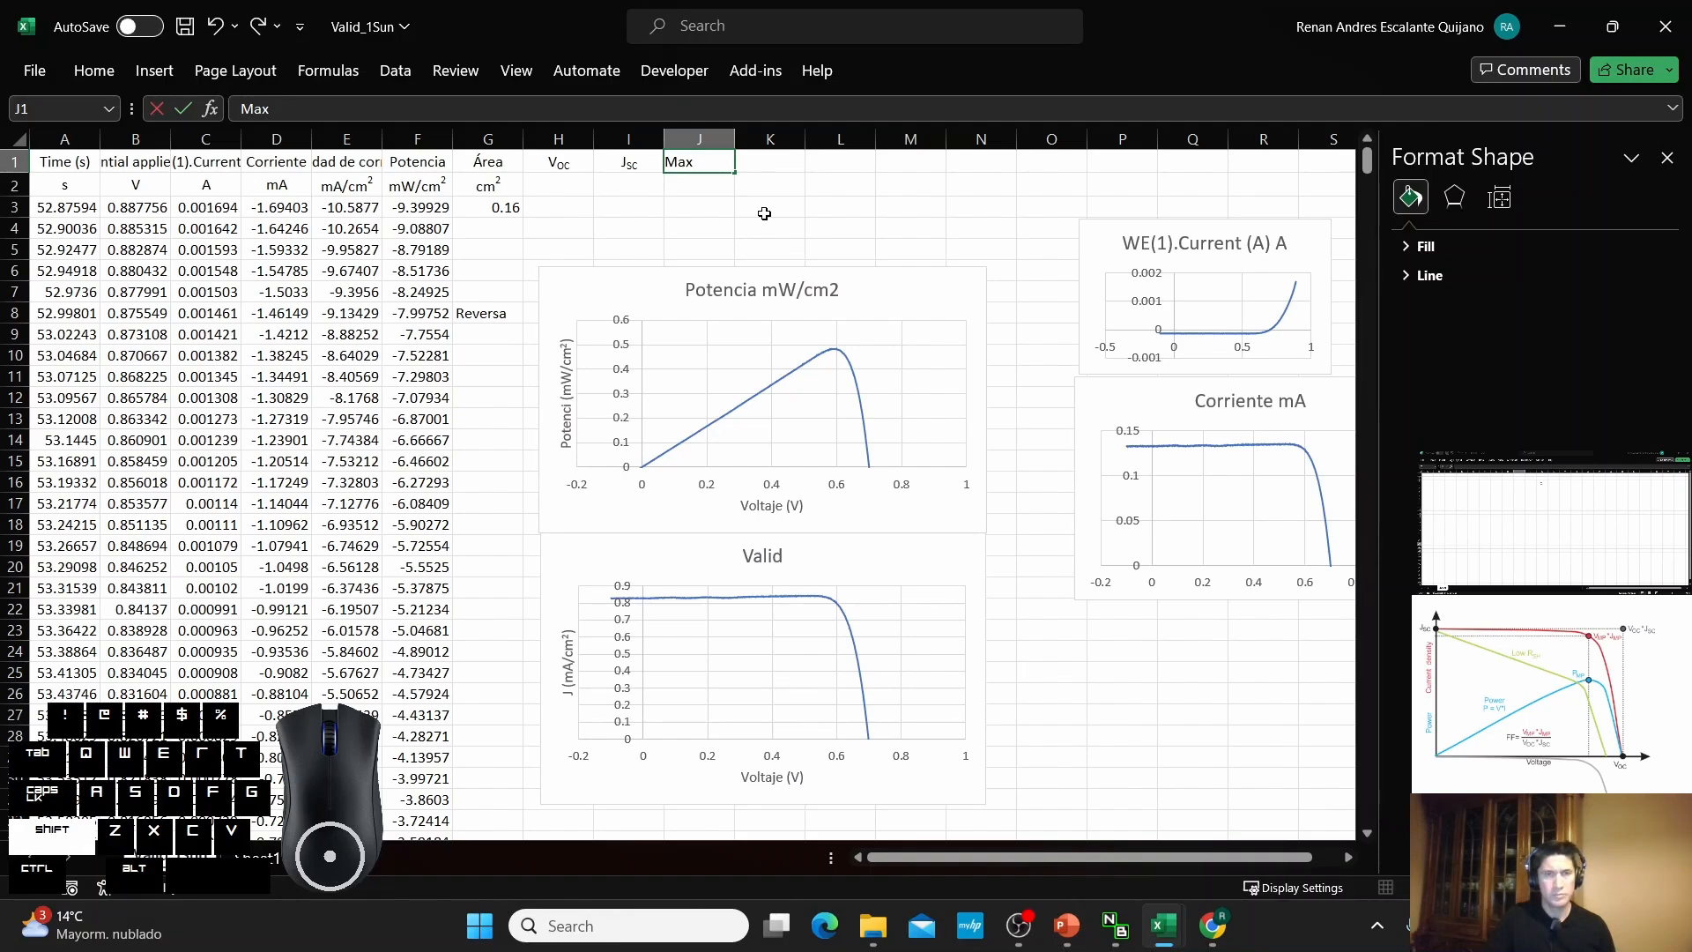
key(BackSpace)
key(BackSpace)
text(PM)
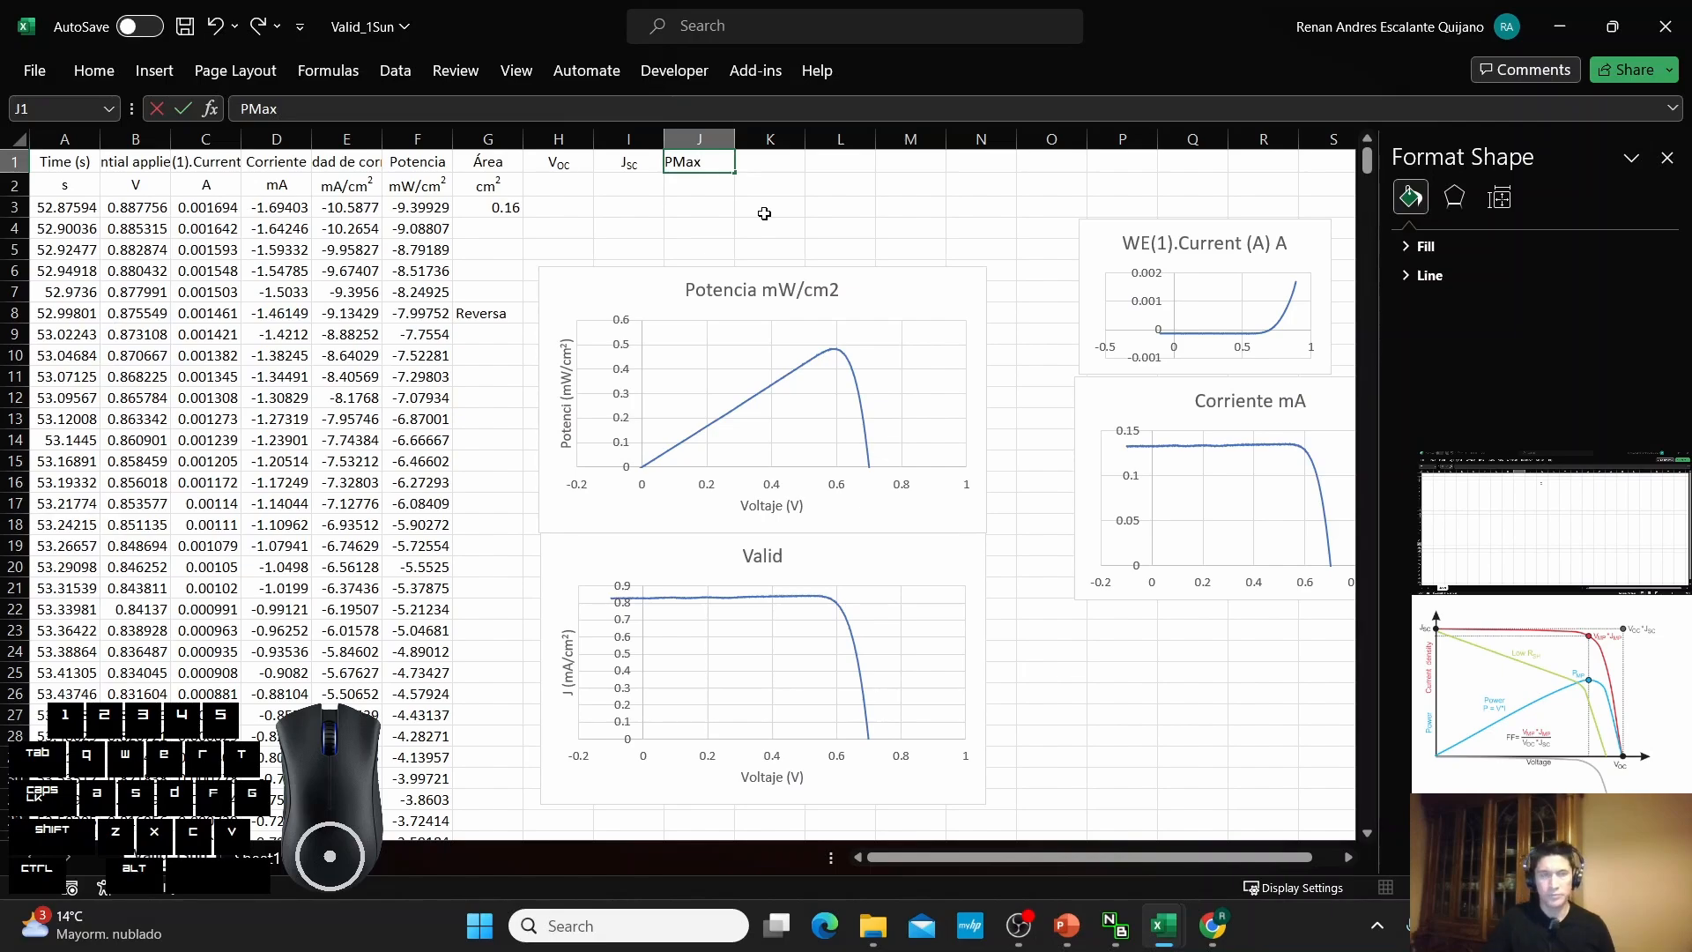
Format the Max of the PMax header in J1 as subscript.
click(291, 108)
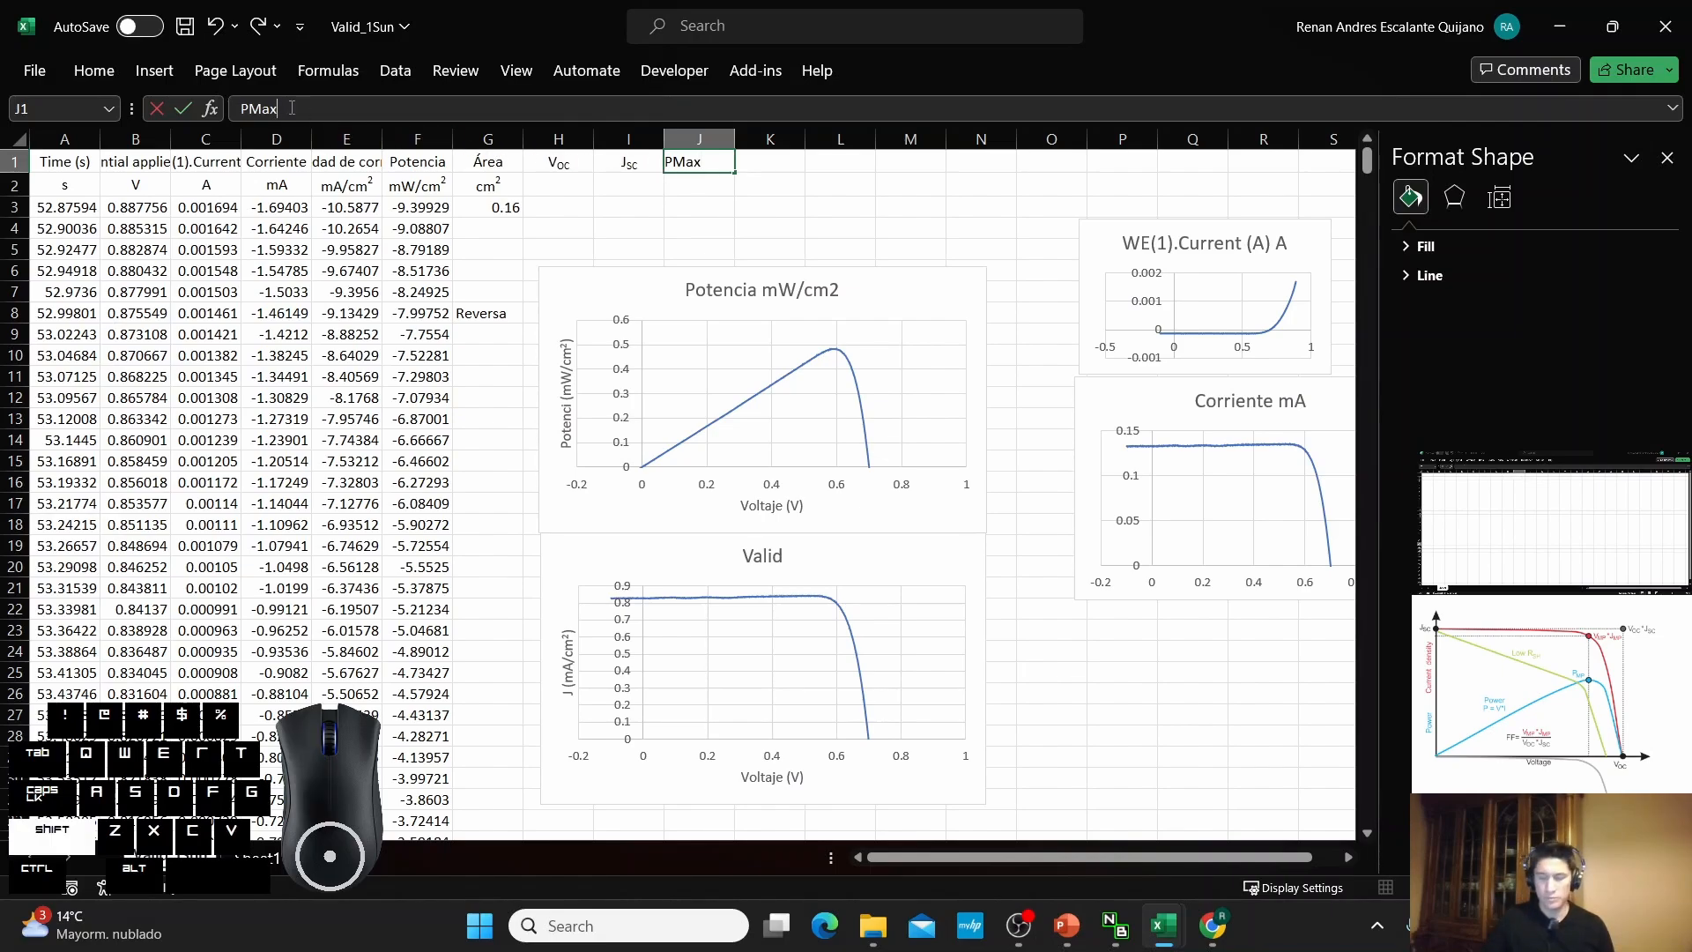
key(shift+Left)
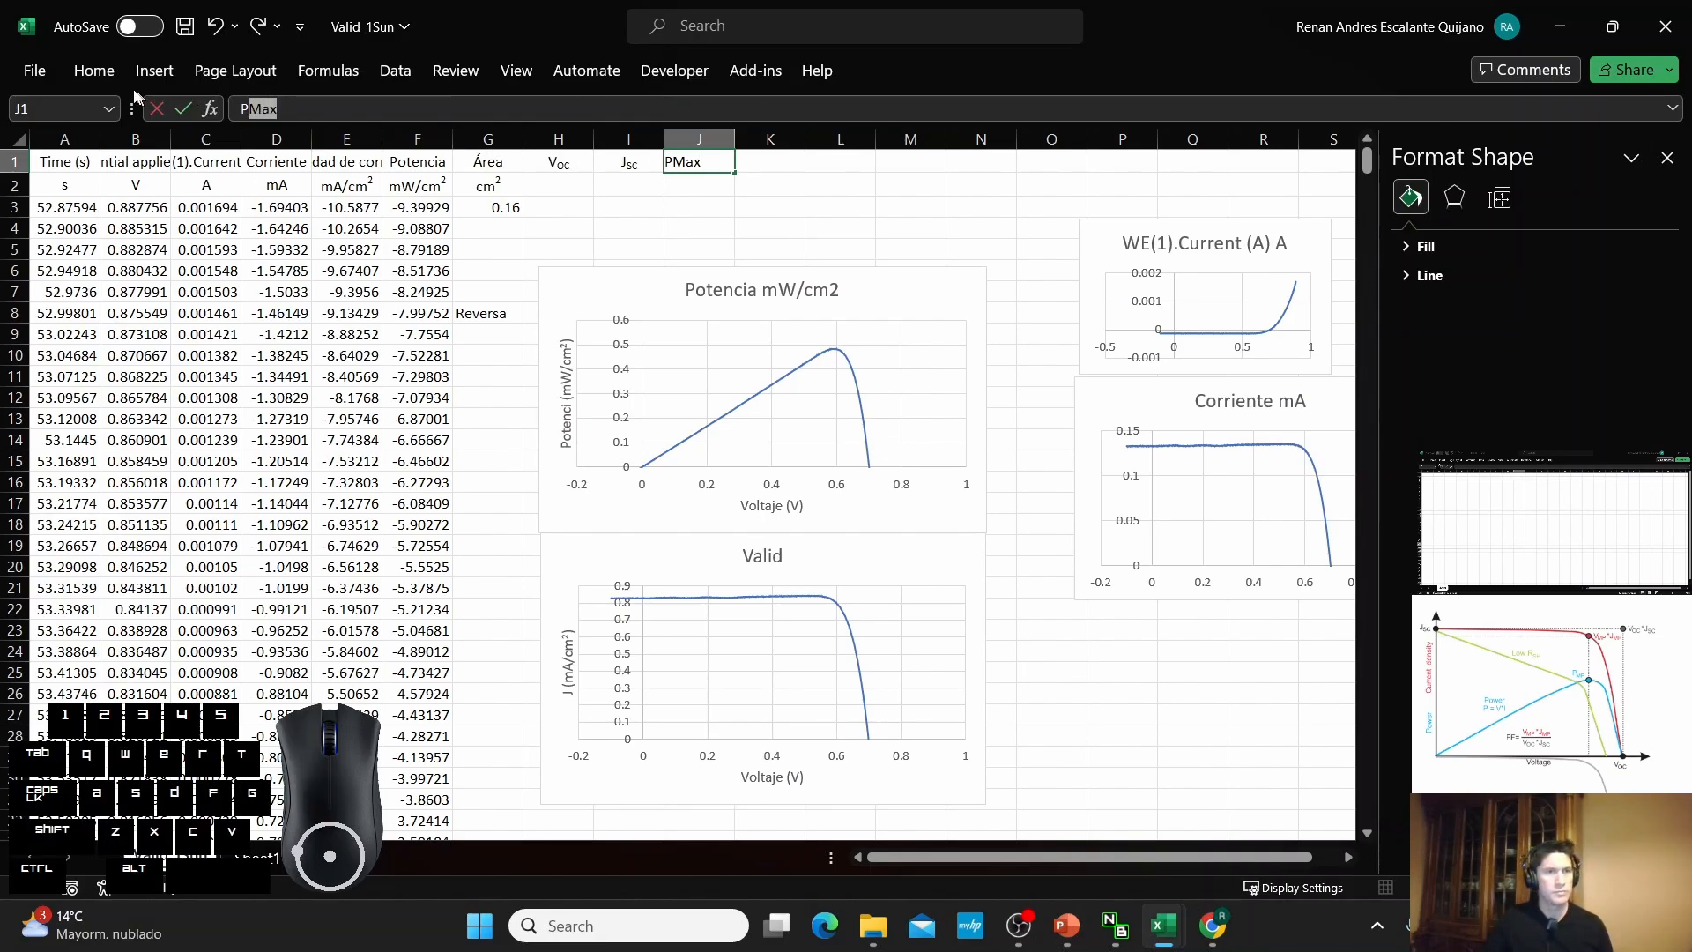
click(94, 70)
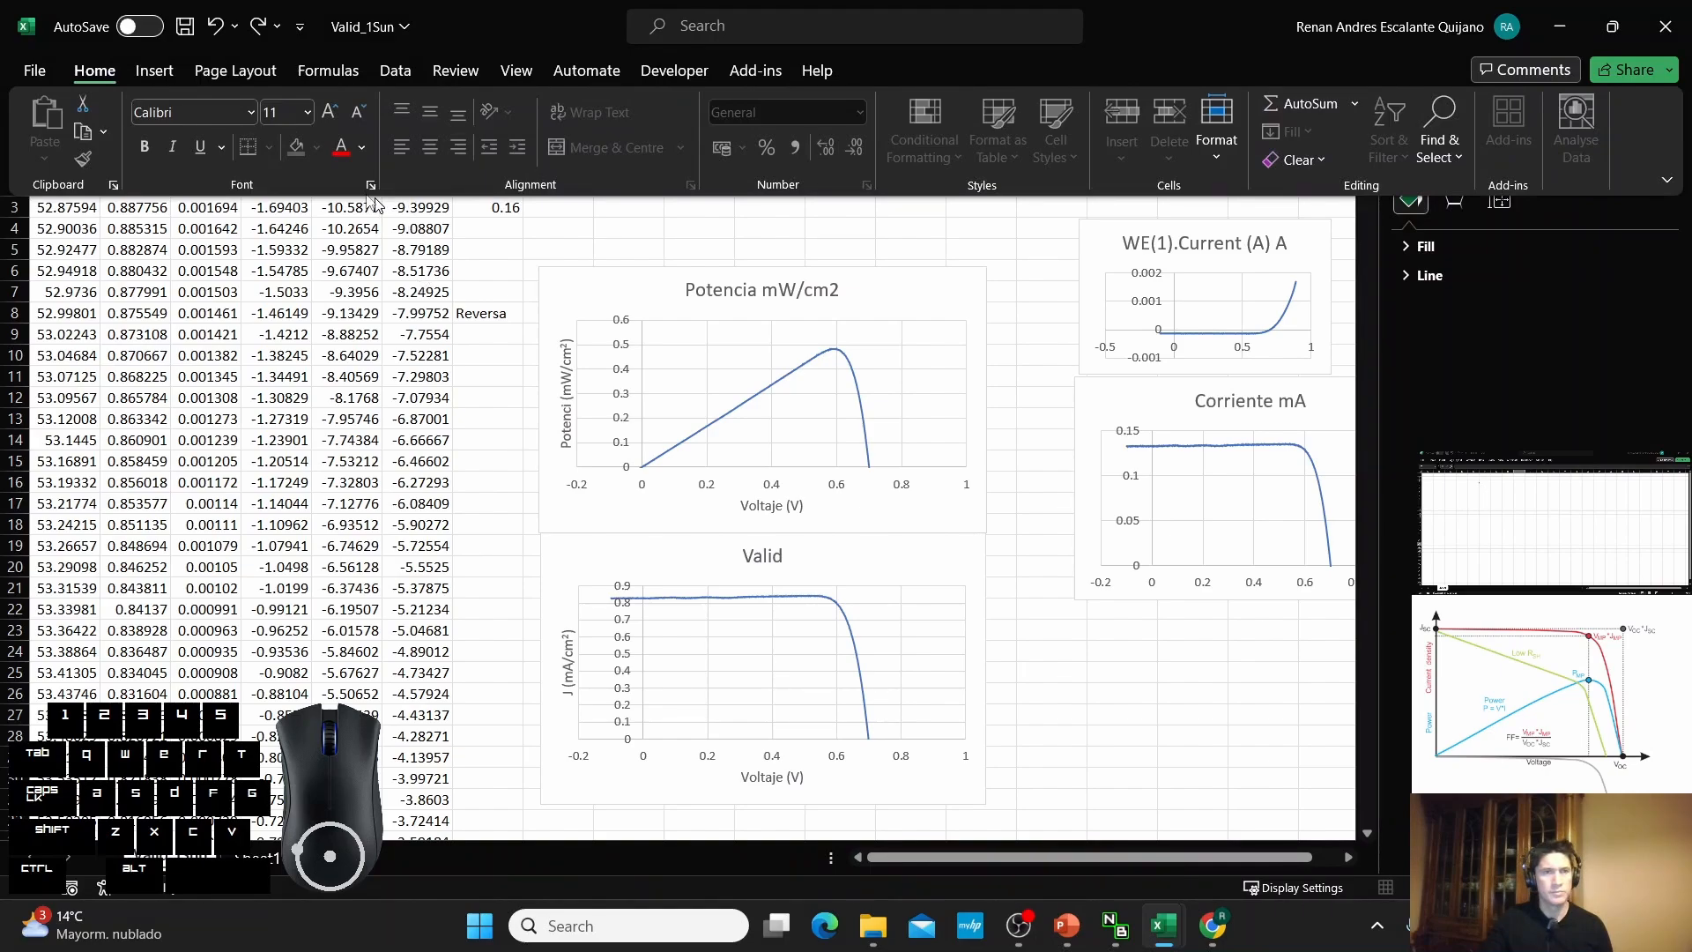
click(368, 187)
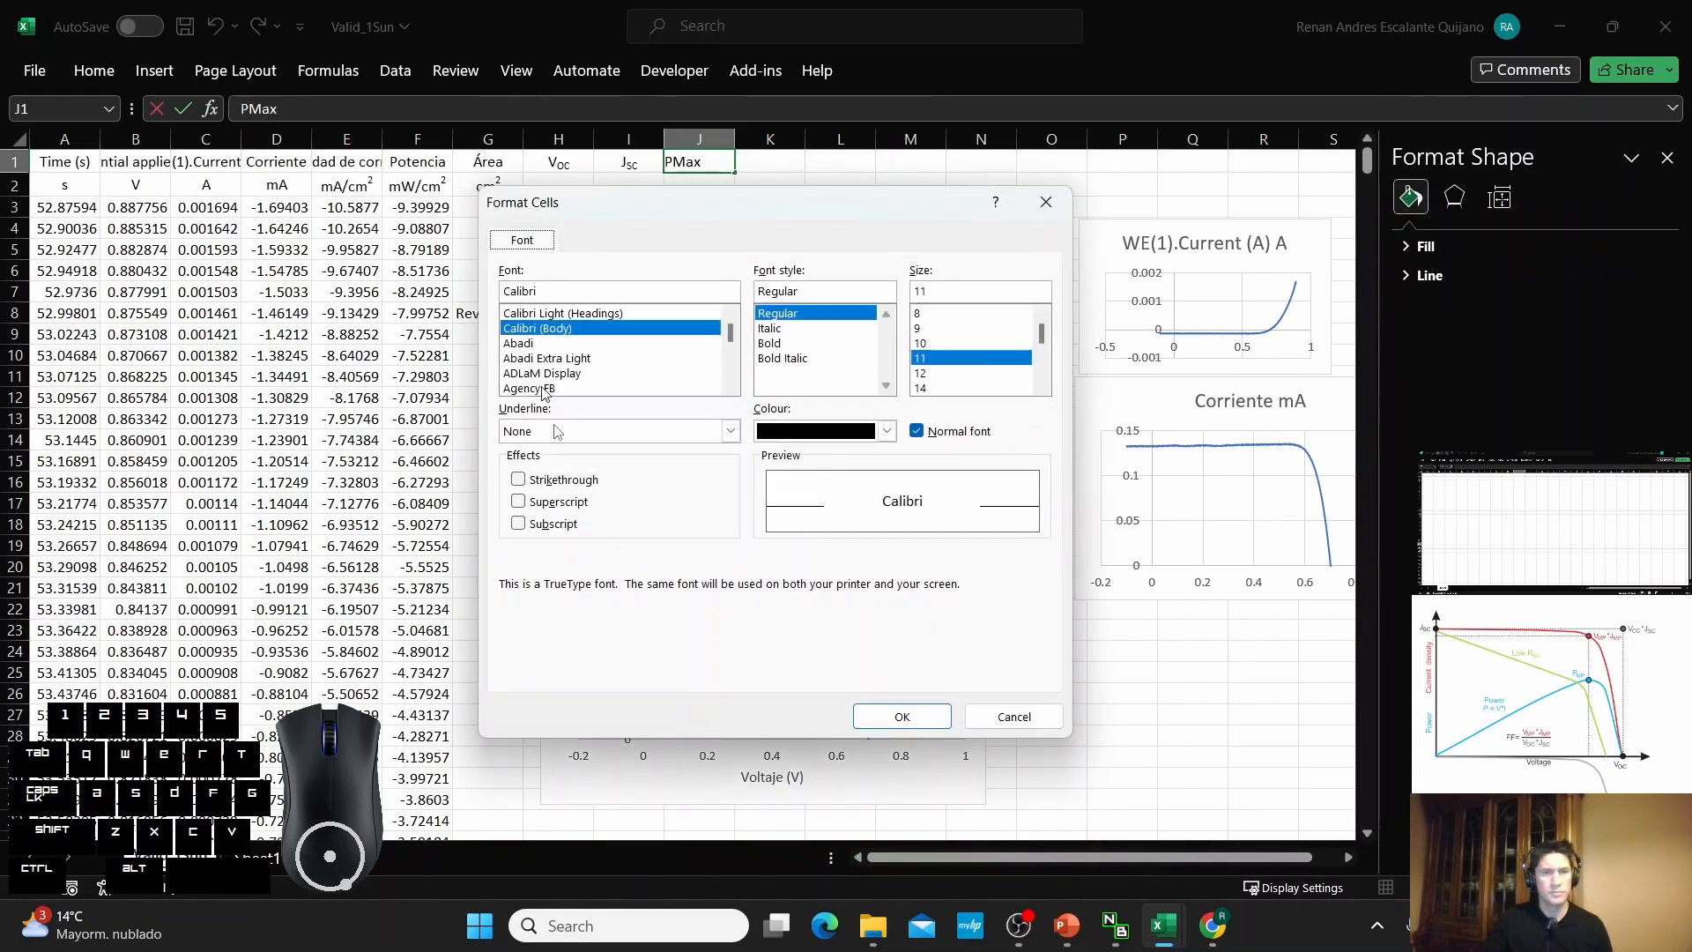
click(571, 525)
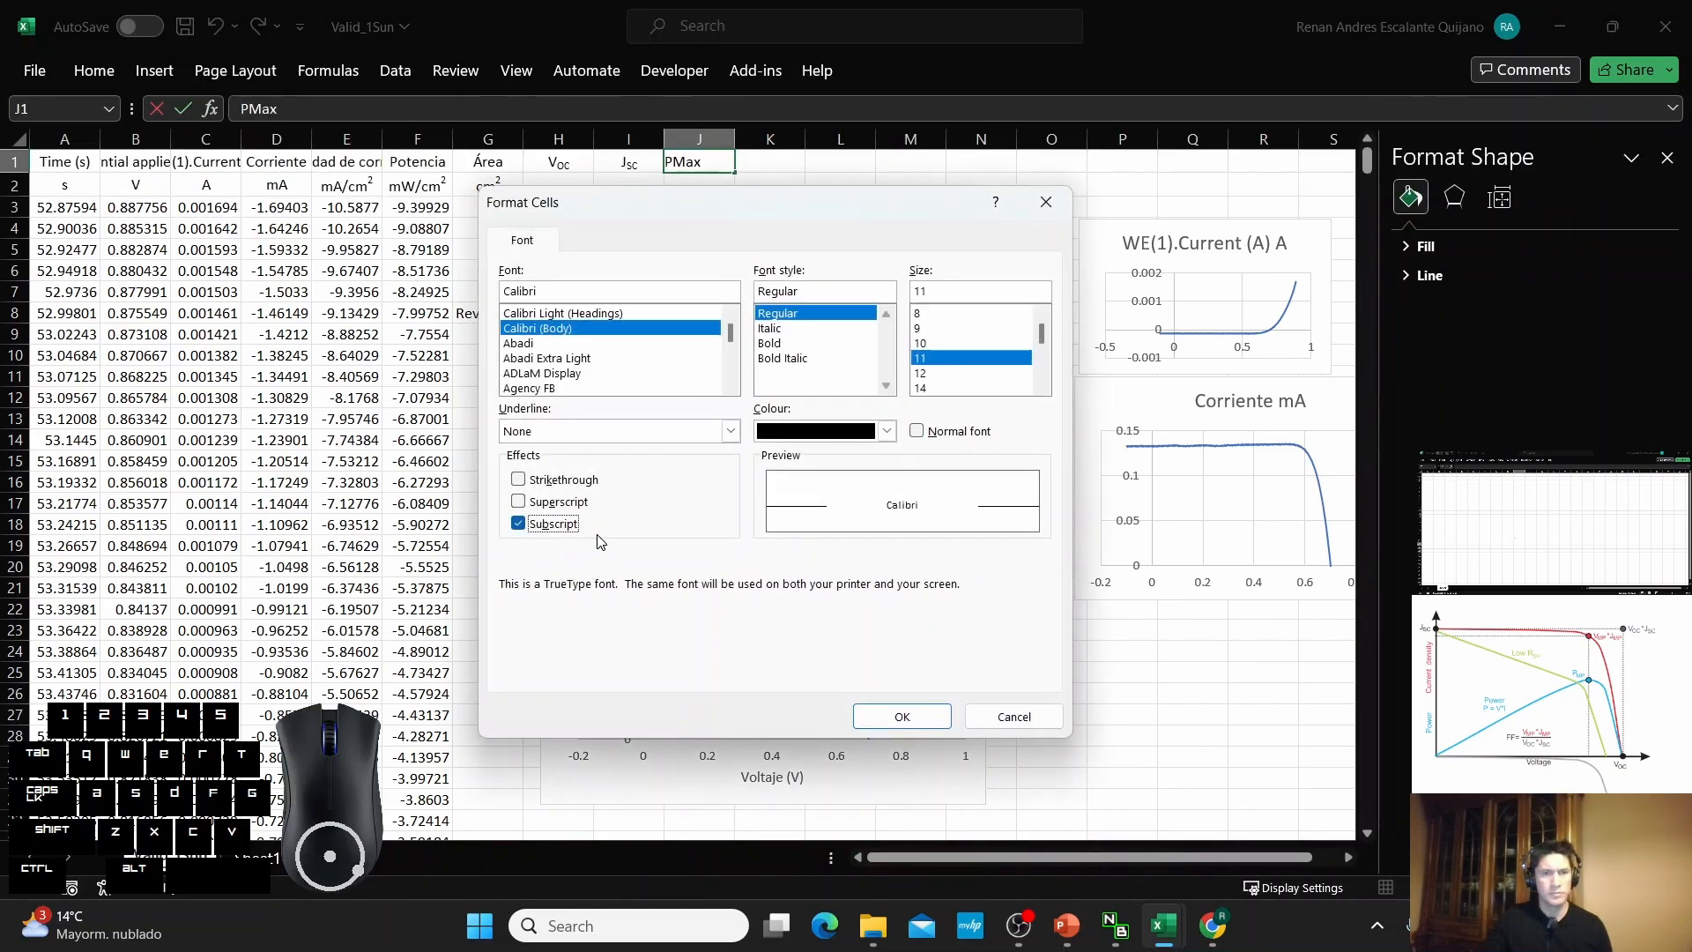
click(902, 716)
click(573, 229)
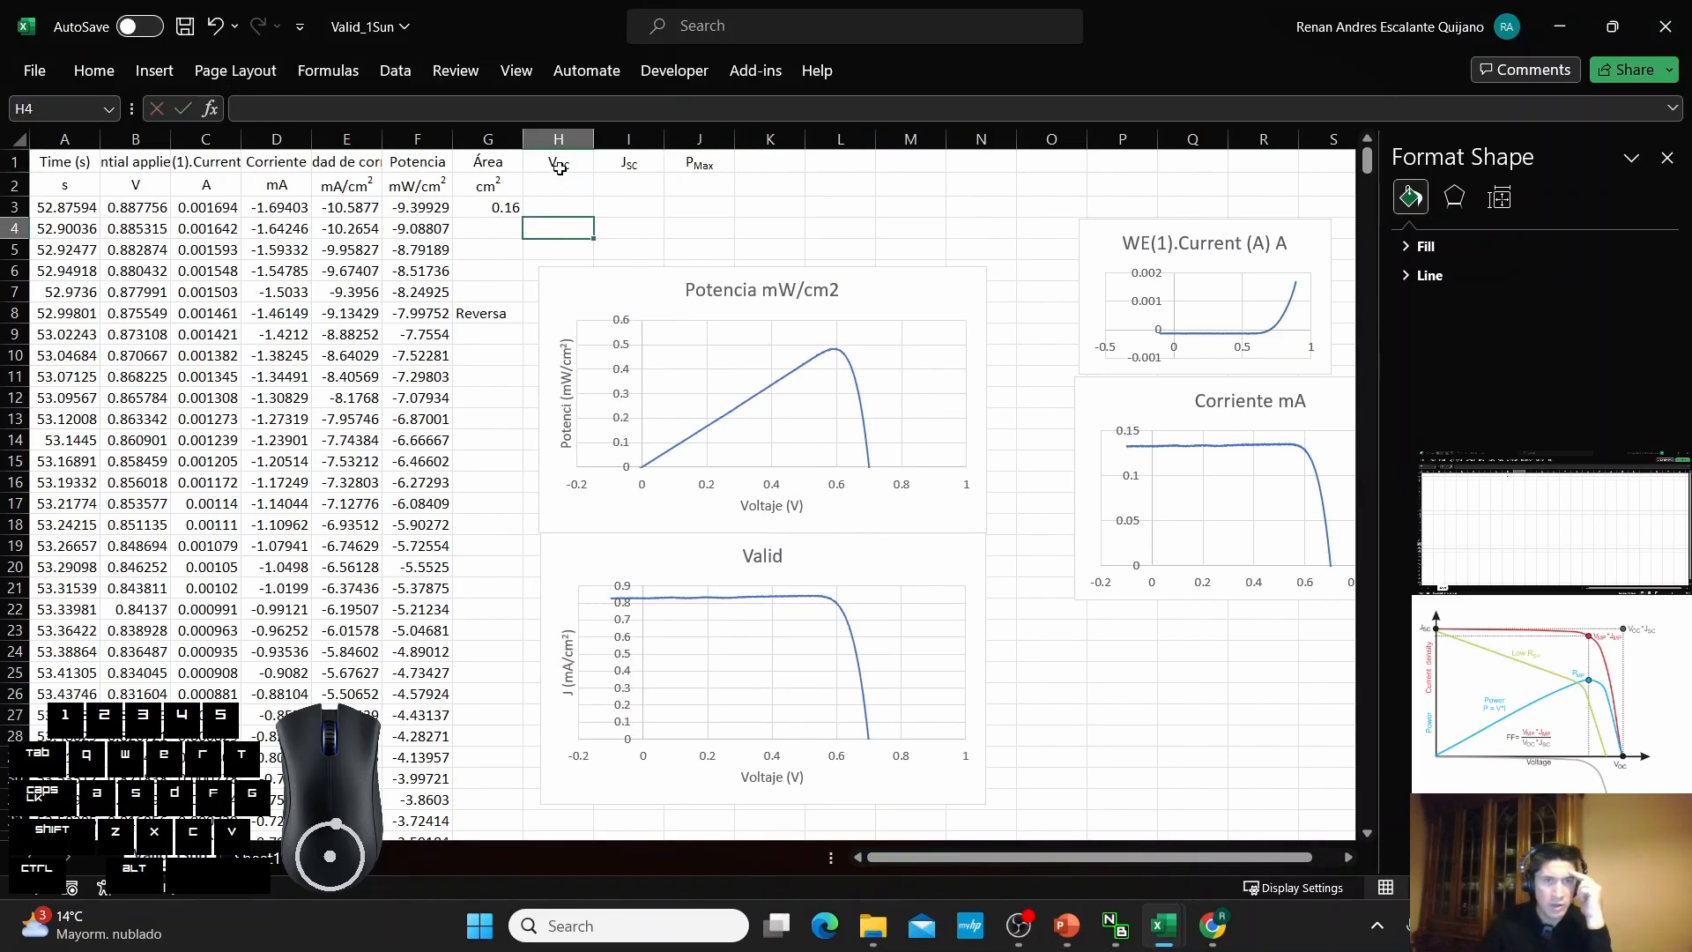
Examine where the "Valid" curve meets the voltage axis and find the data rows where the current density changes sign.
click(559, 168)
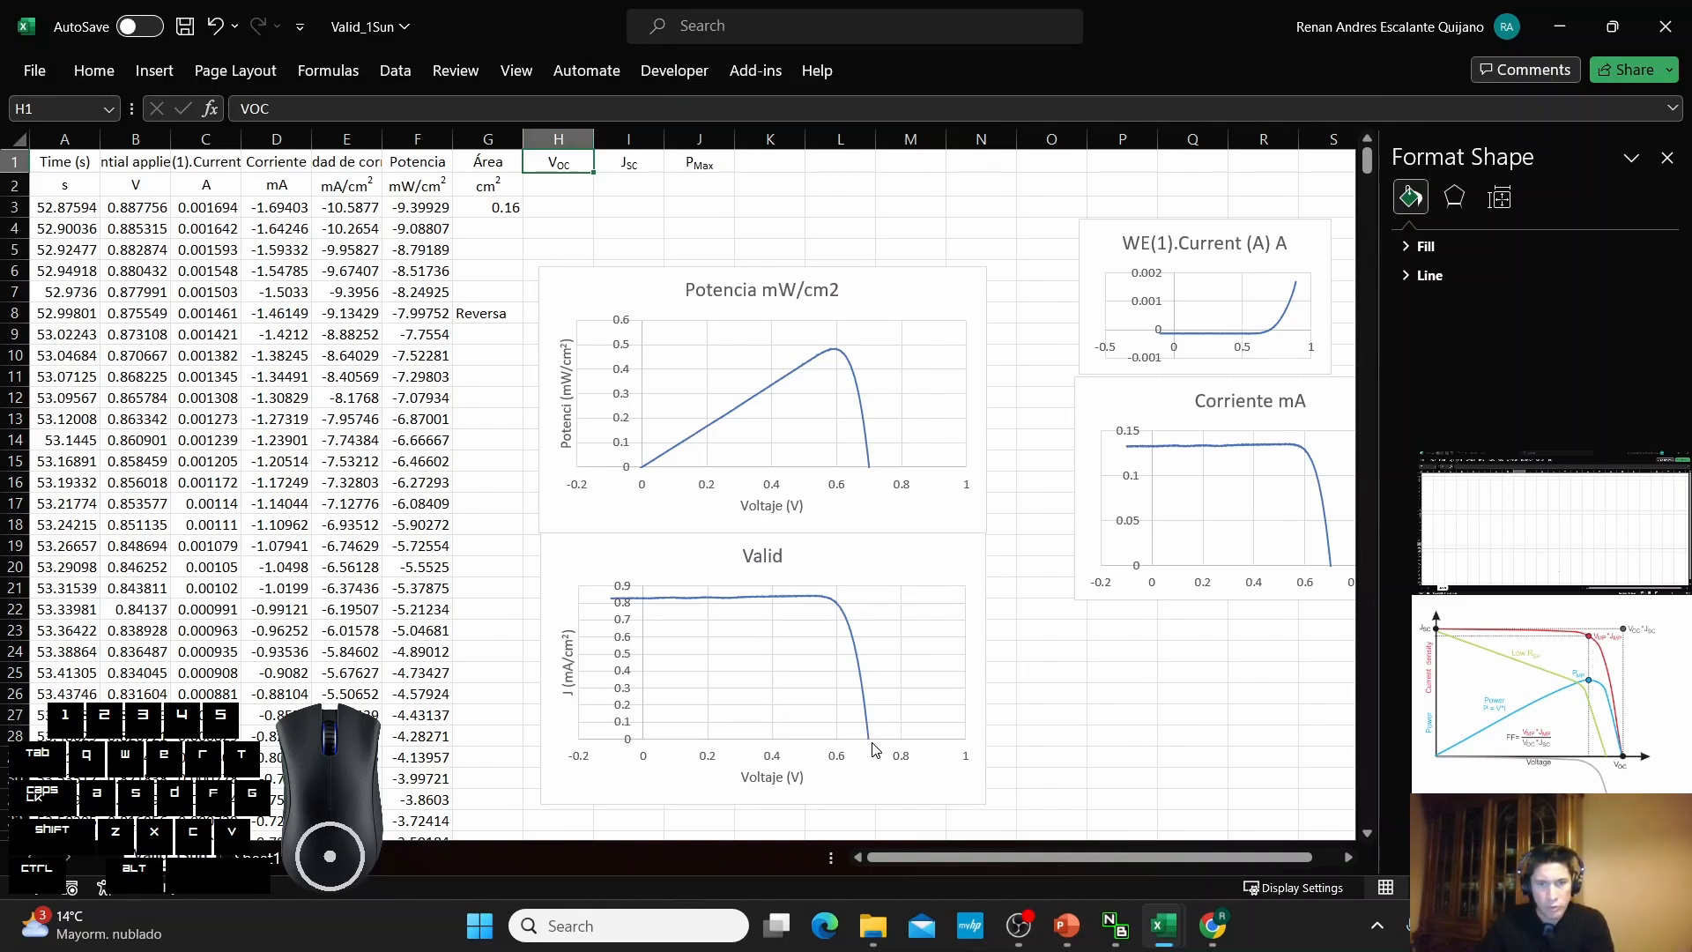
mouse_move(873, 750)
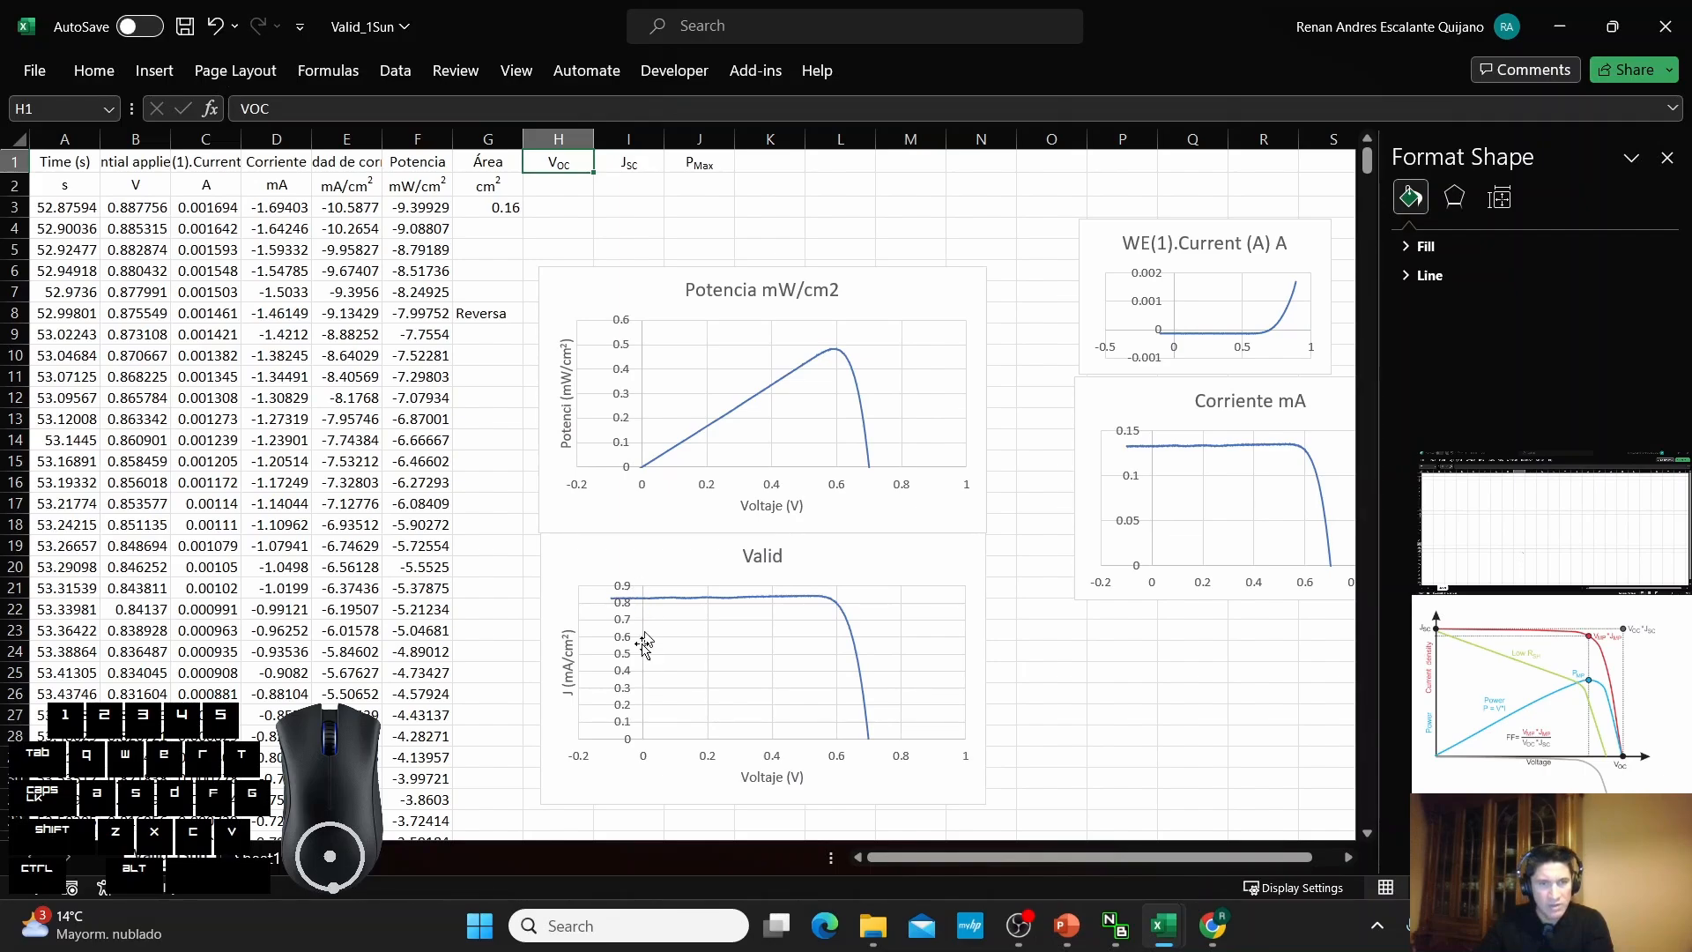
click(421, 485)
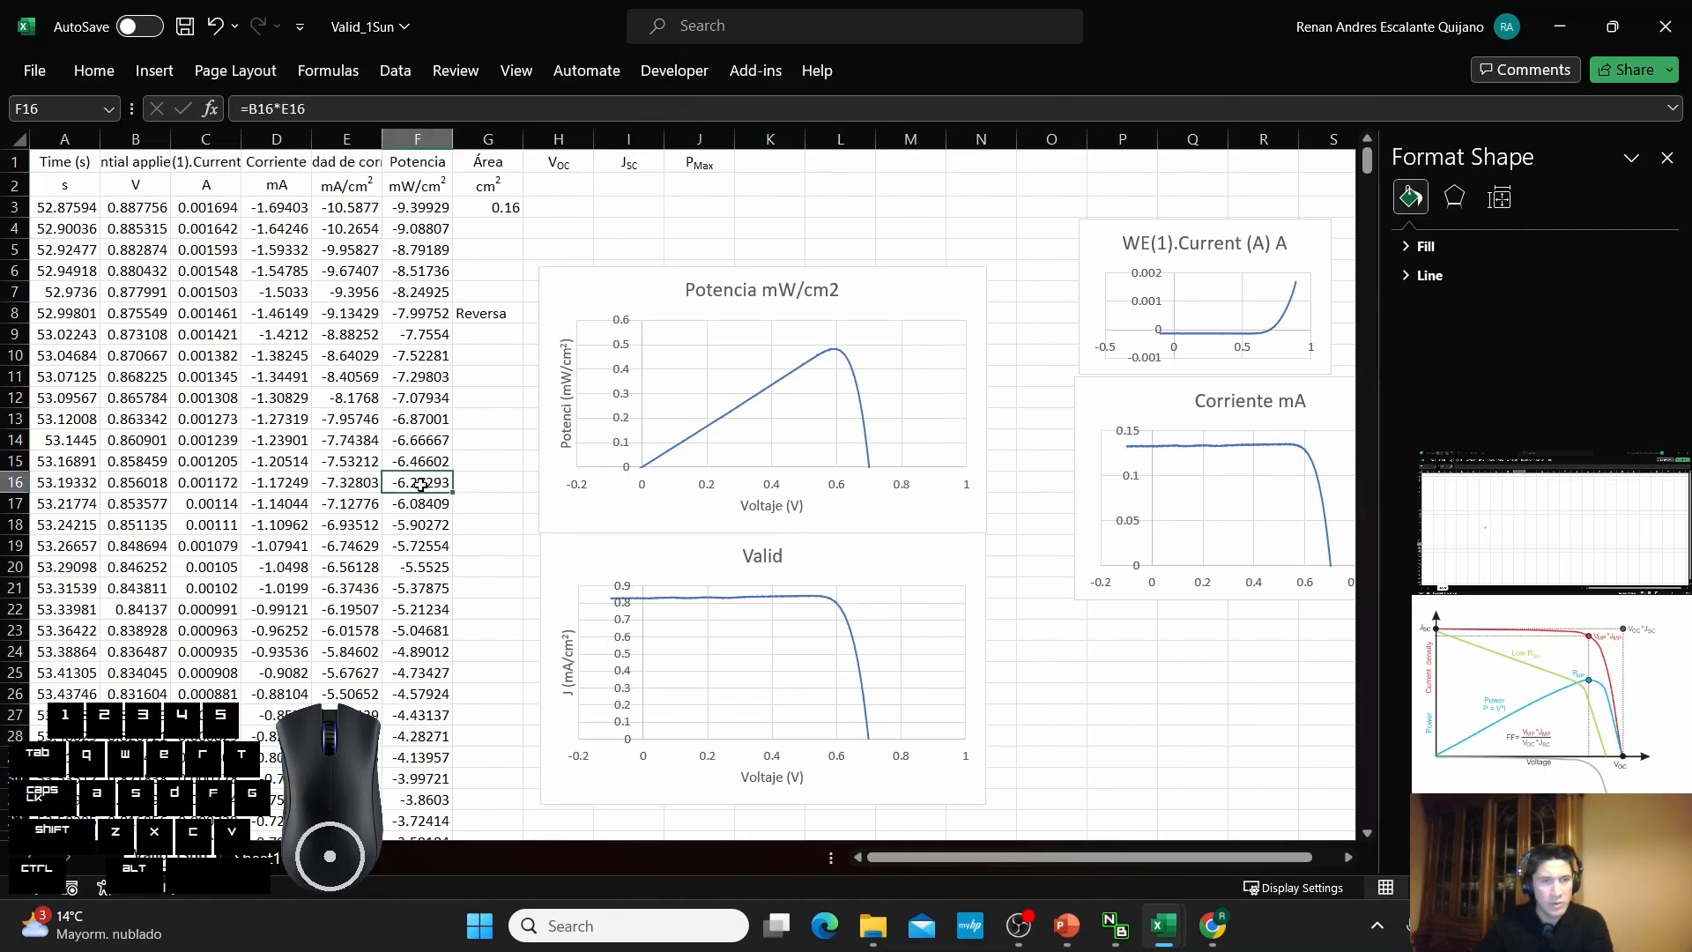
scroll(422, 485, down, 18)
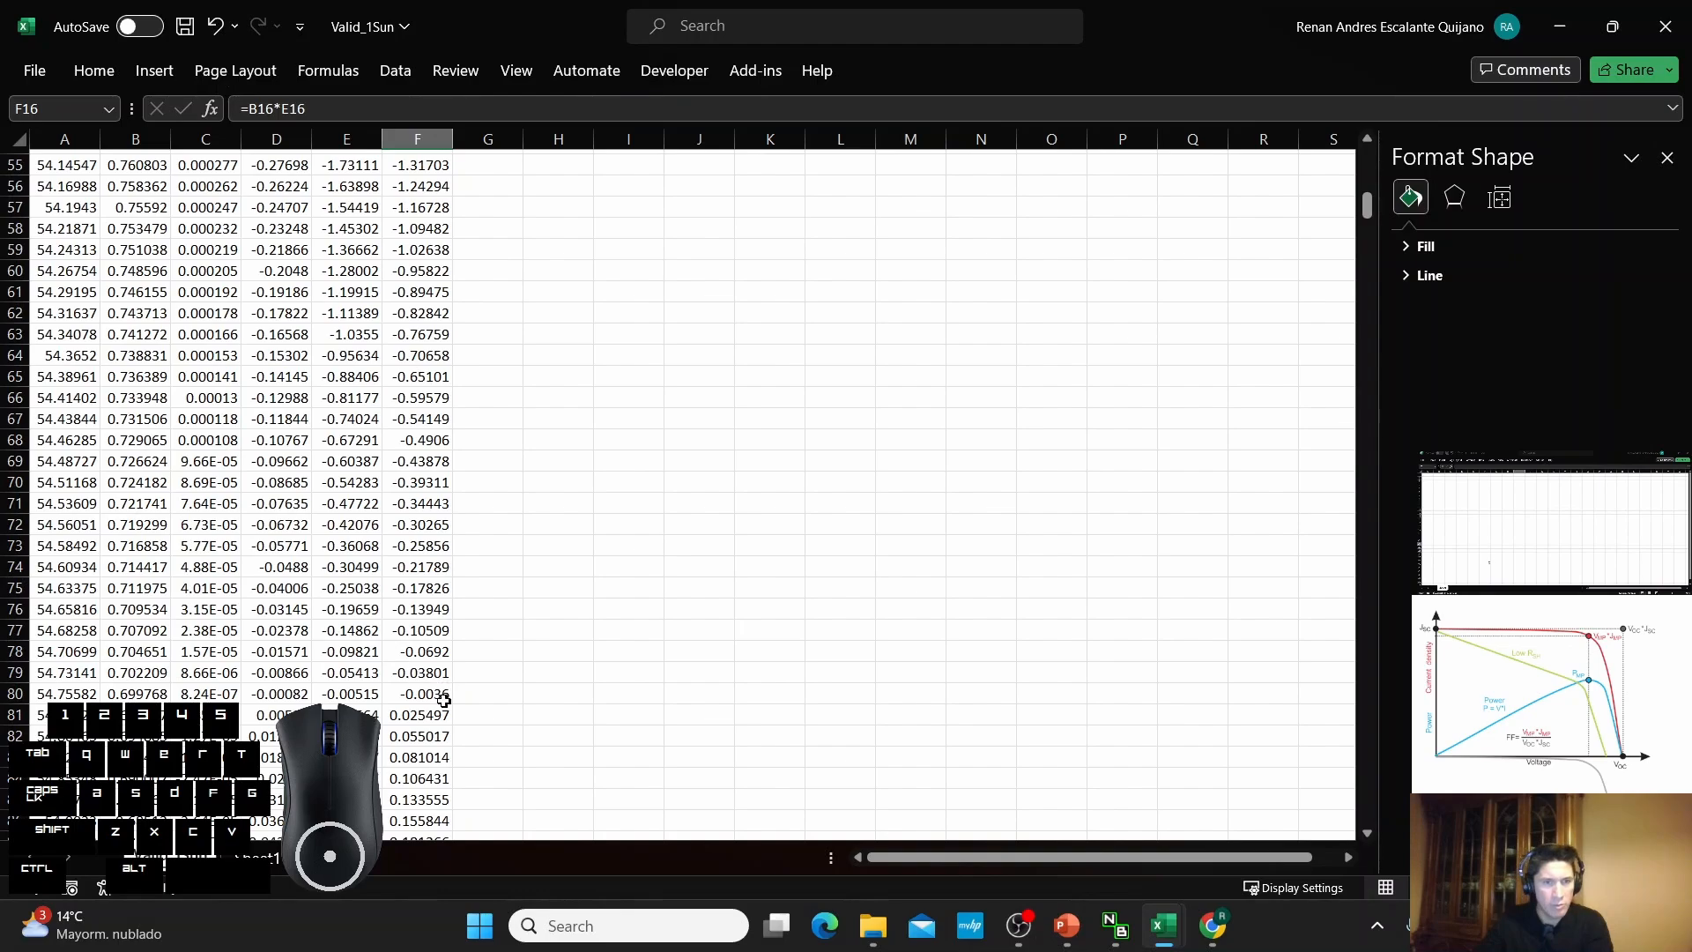
scroll(432, 687, down, 1)
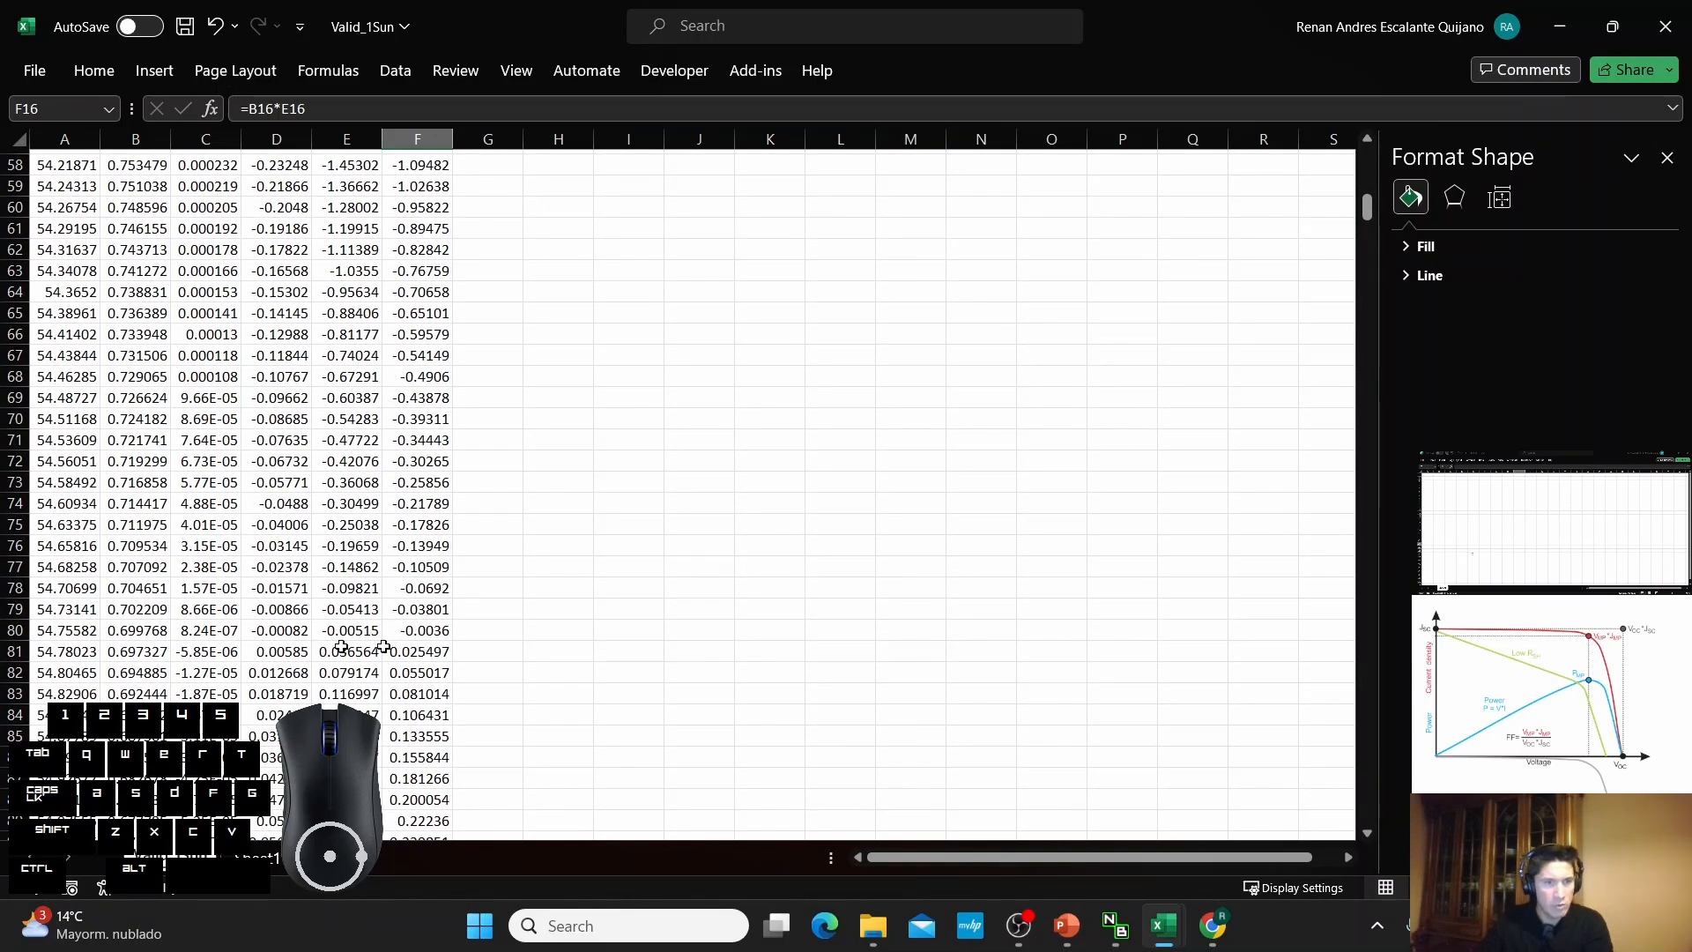
scroll(432, 651, up, 19)
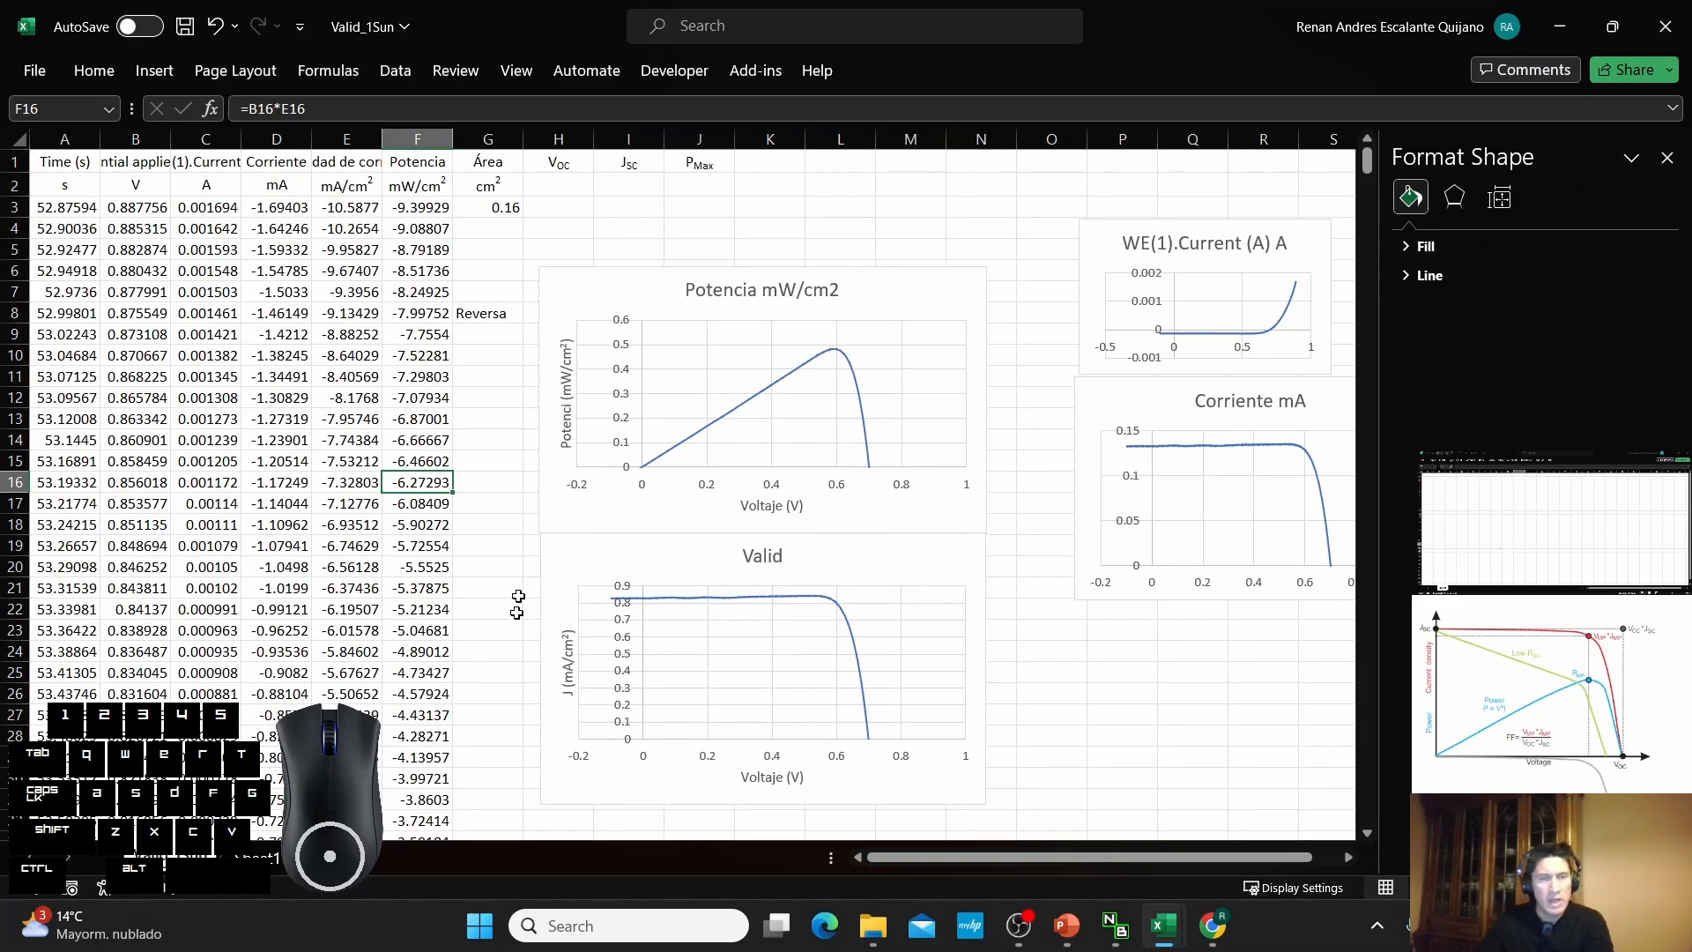
Enter the formula =B80 in cell I2 to reference the voltage where the current density changes sign.
click(645, 184)
text(=)
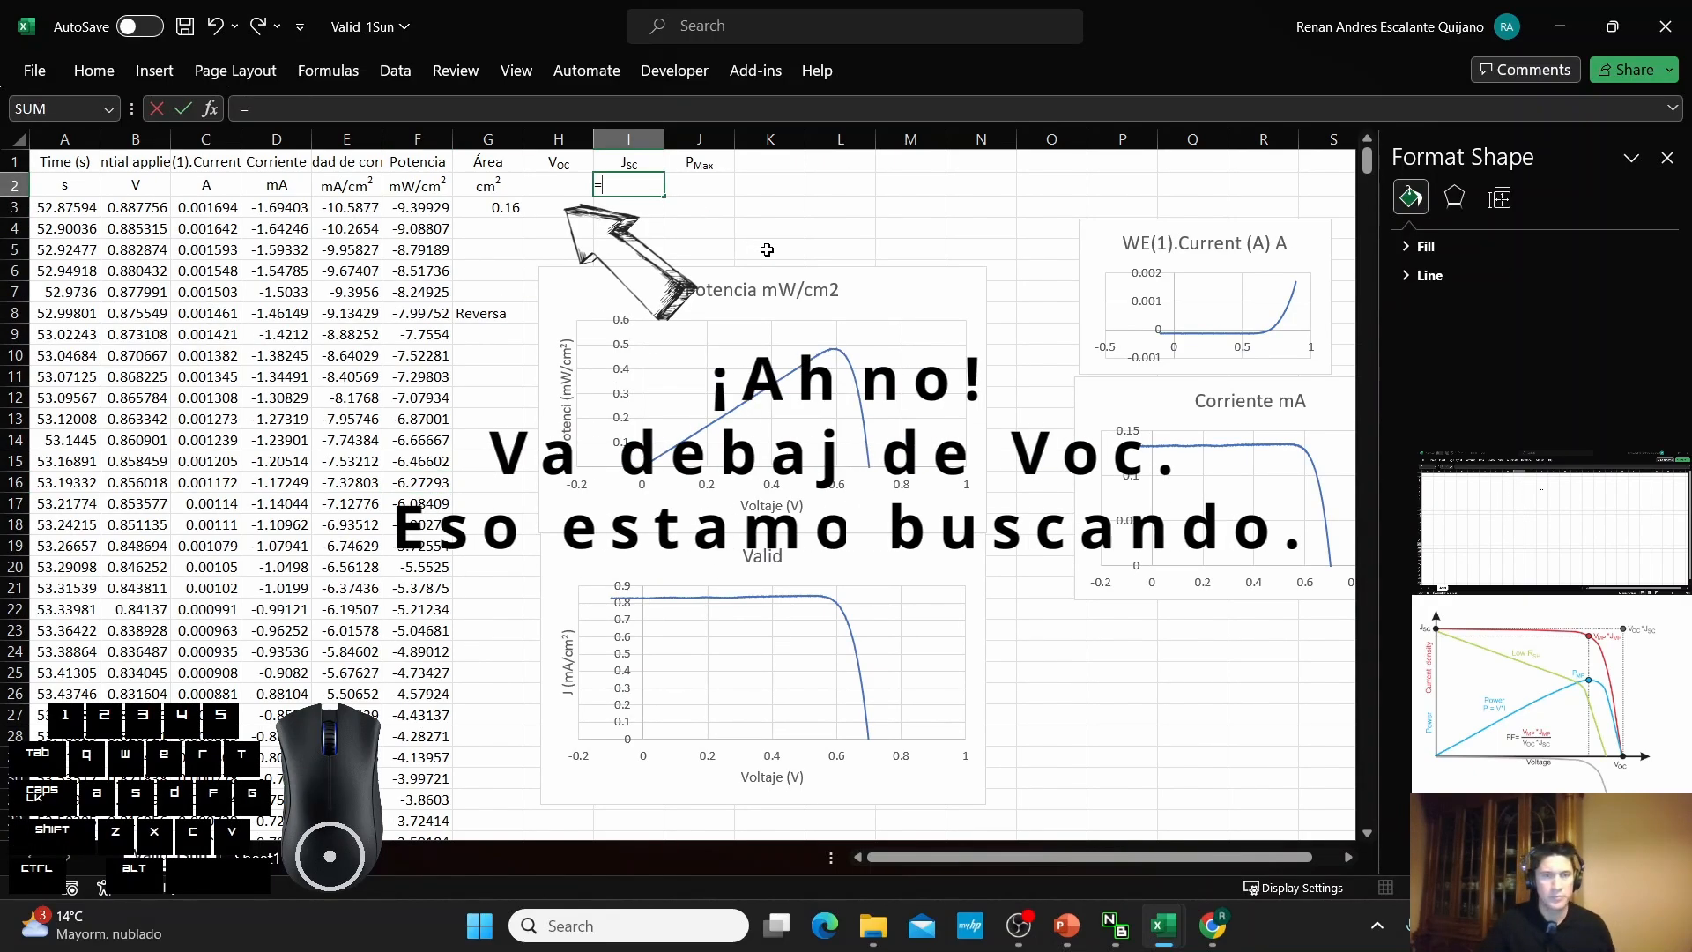
scroll(415, 654, down, 6)
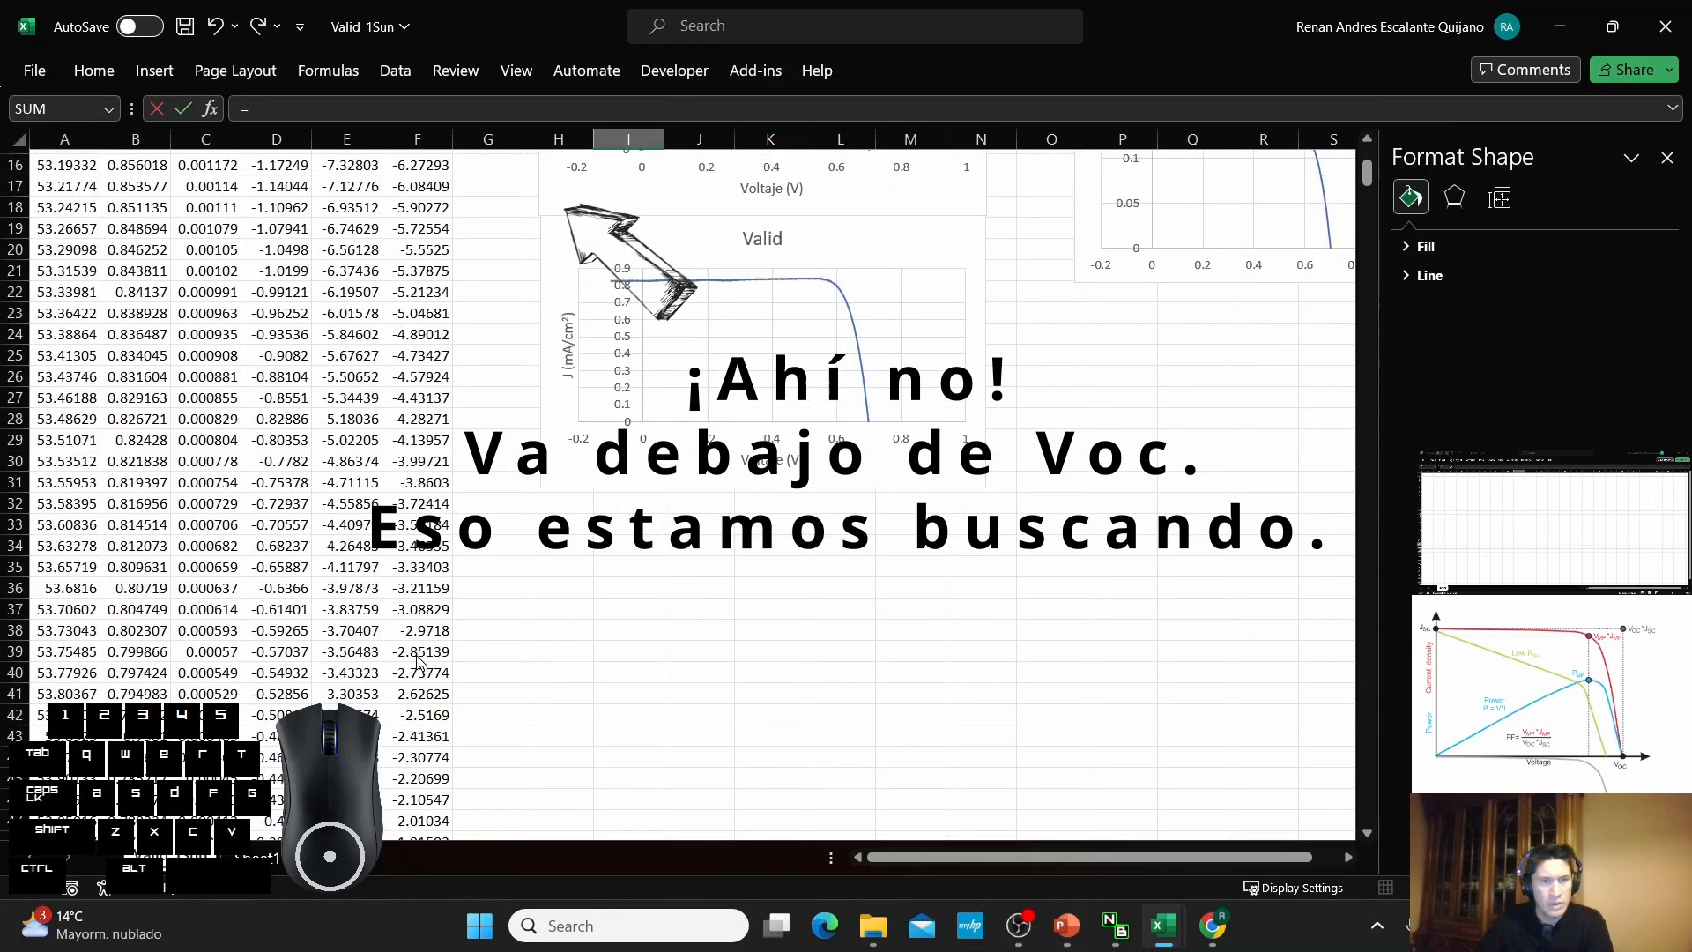
scroll(357, 687, down, 9)
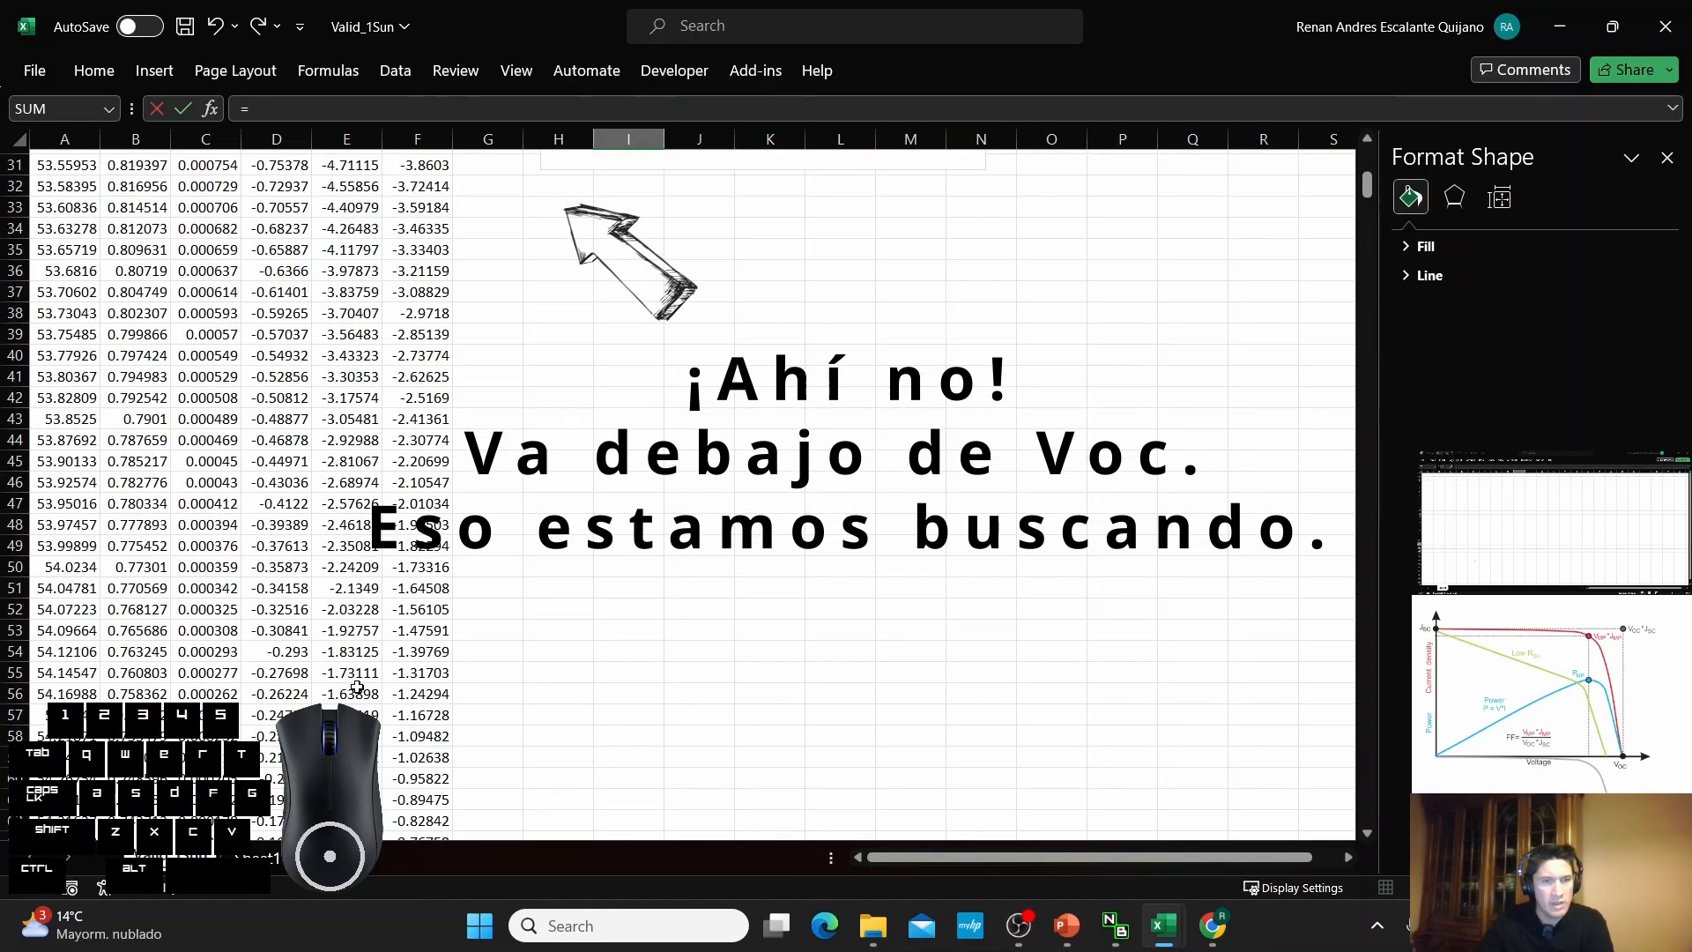
scroll(357, 687, down, 4)
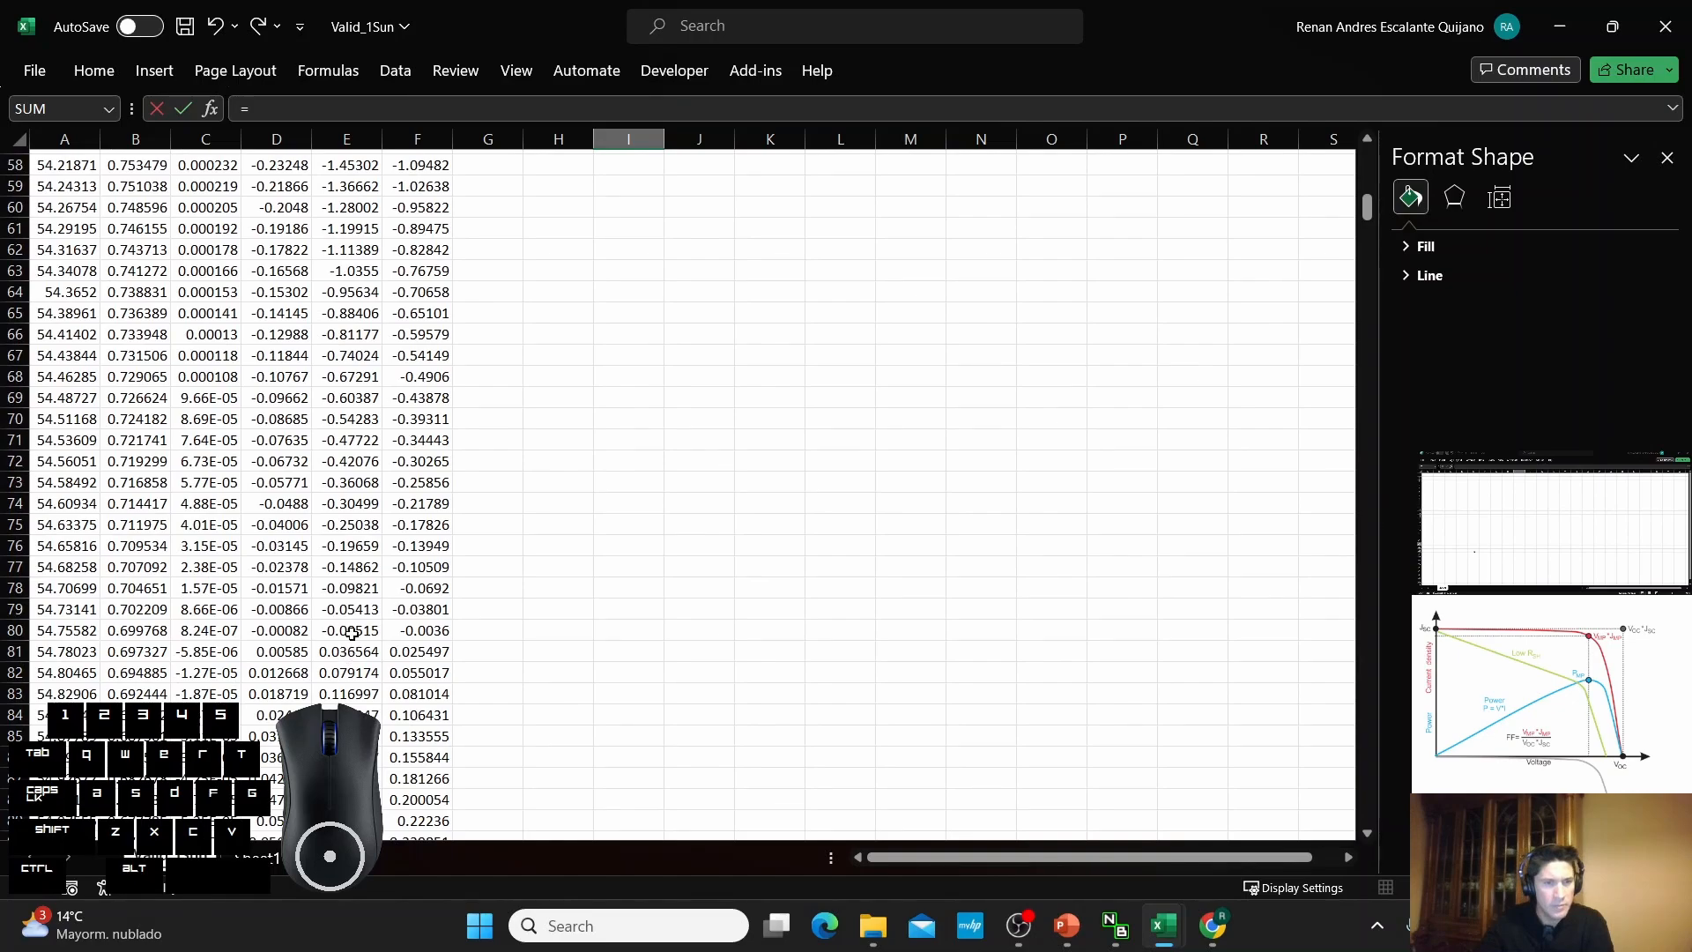
click(129, 633)
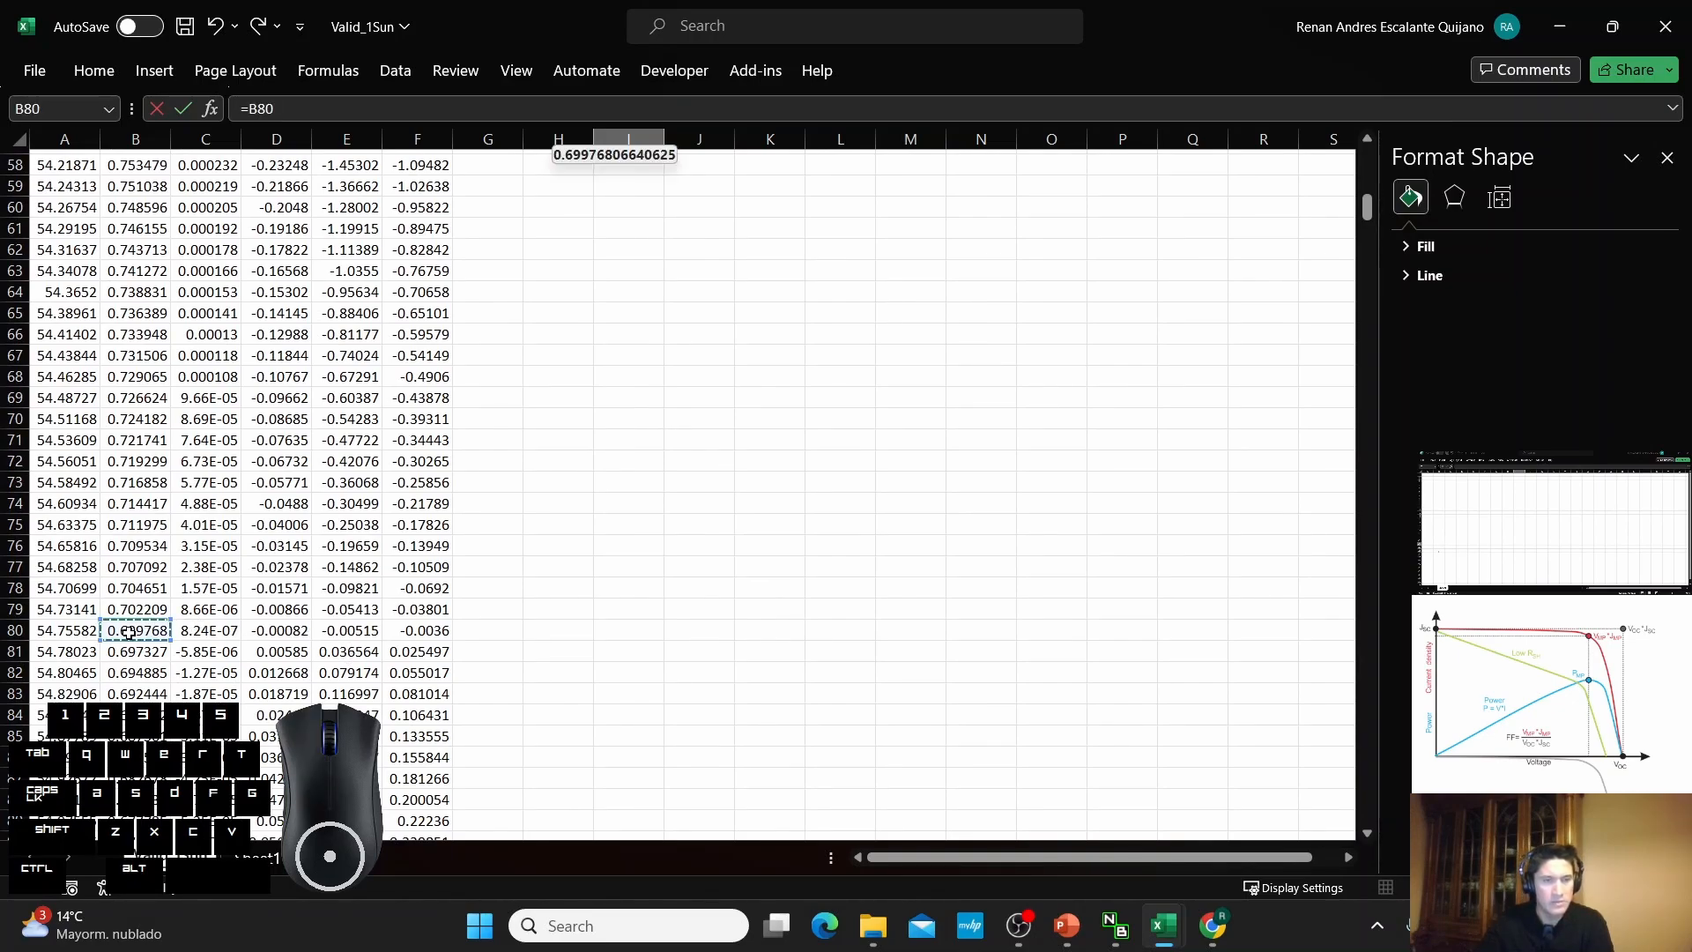
key(Return)
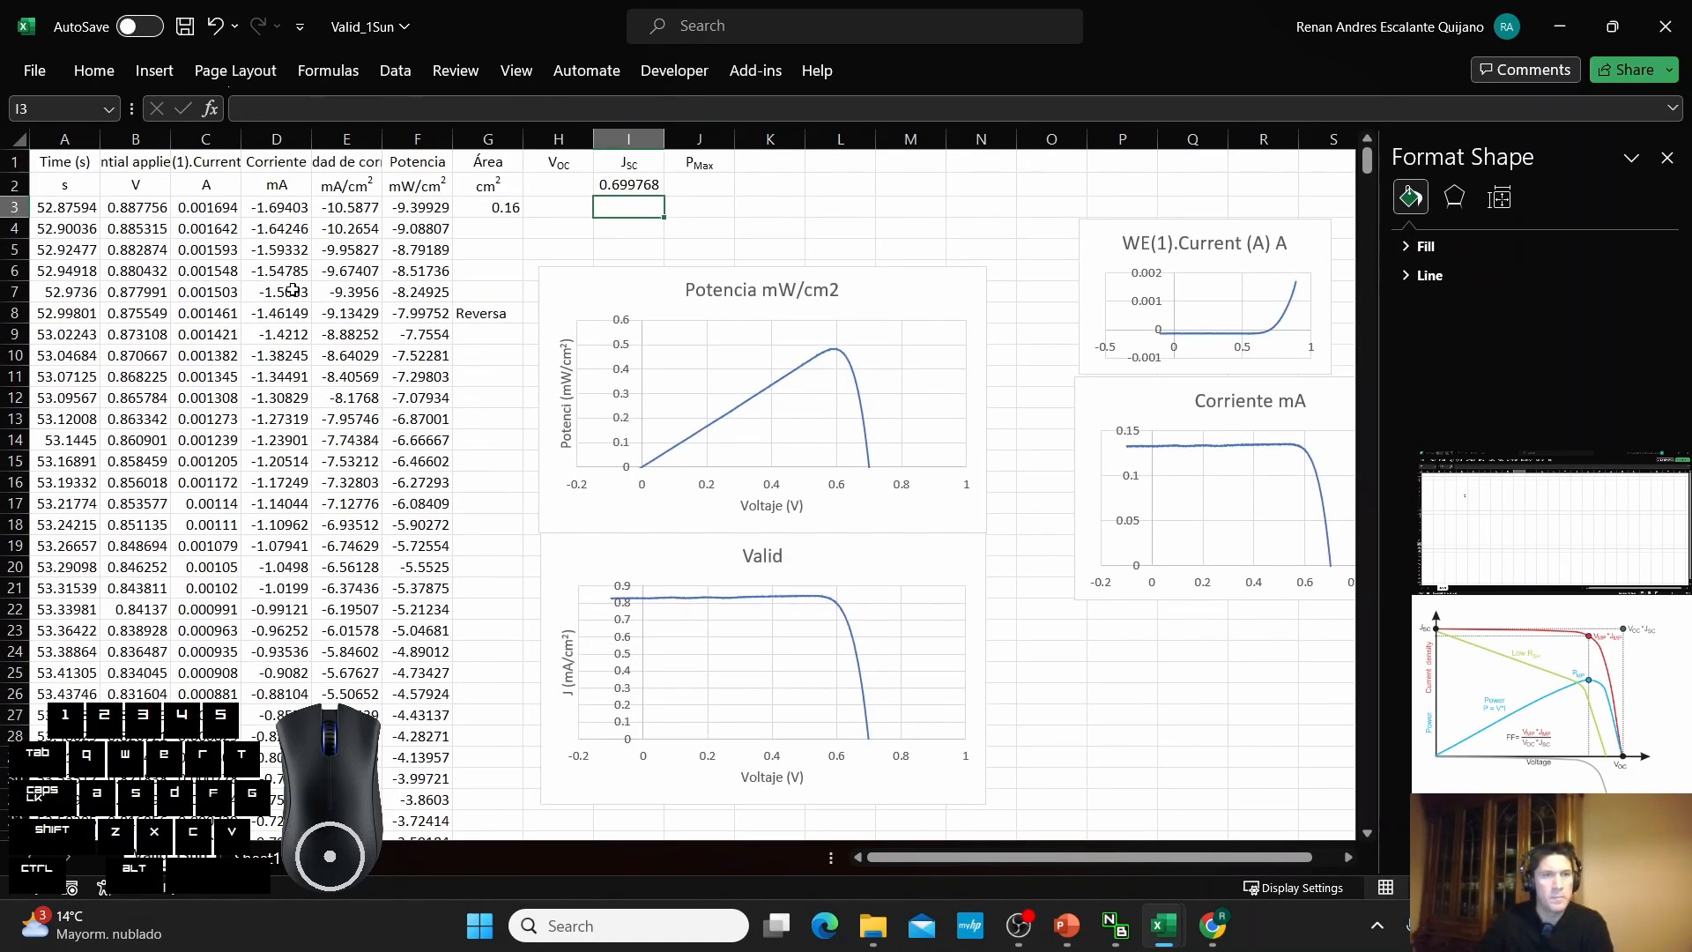
Freeze the panes at cell G4 to keep rows 1 to 3 in view.
click(487, 226)
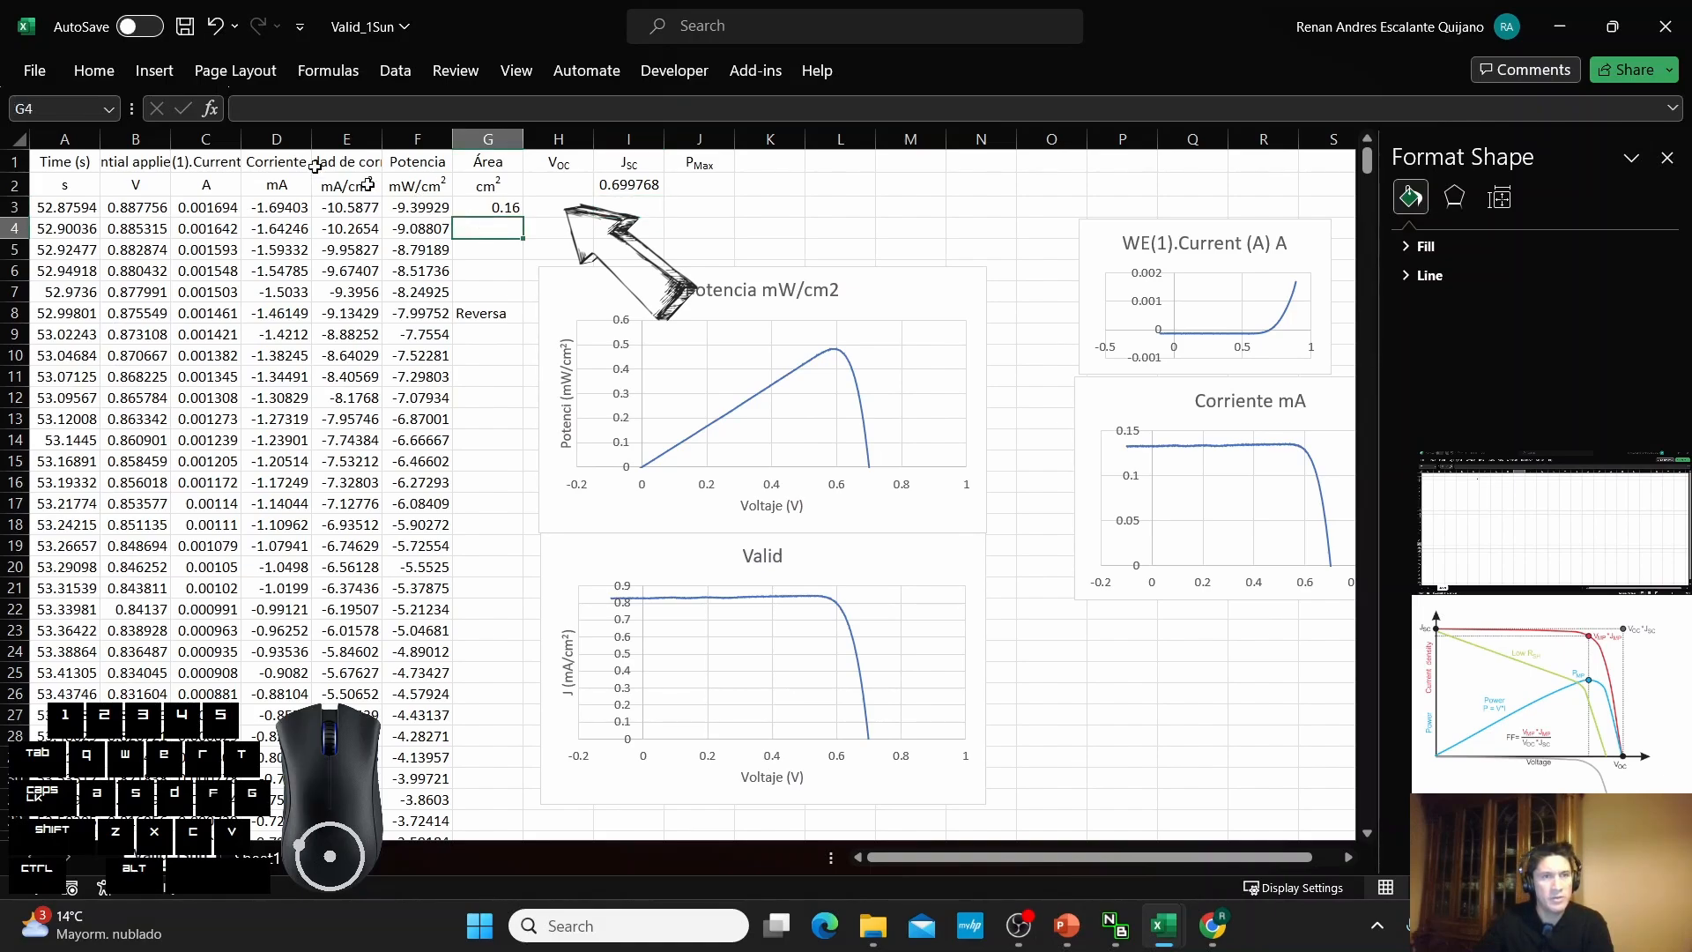
click(103, 77)
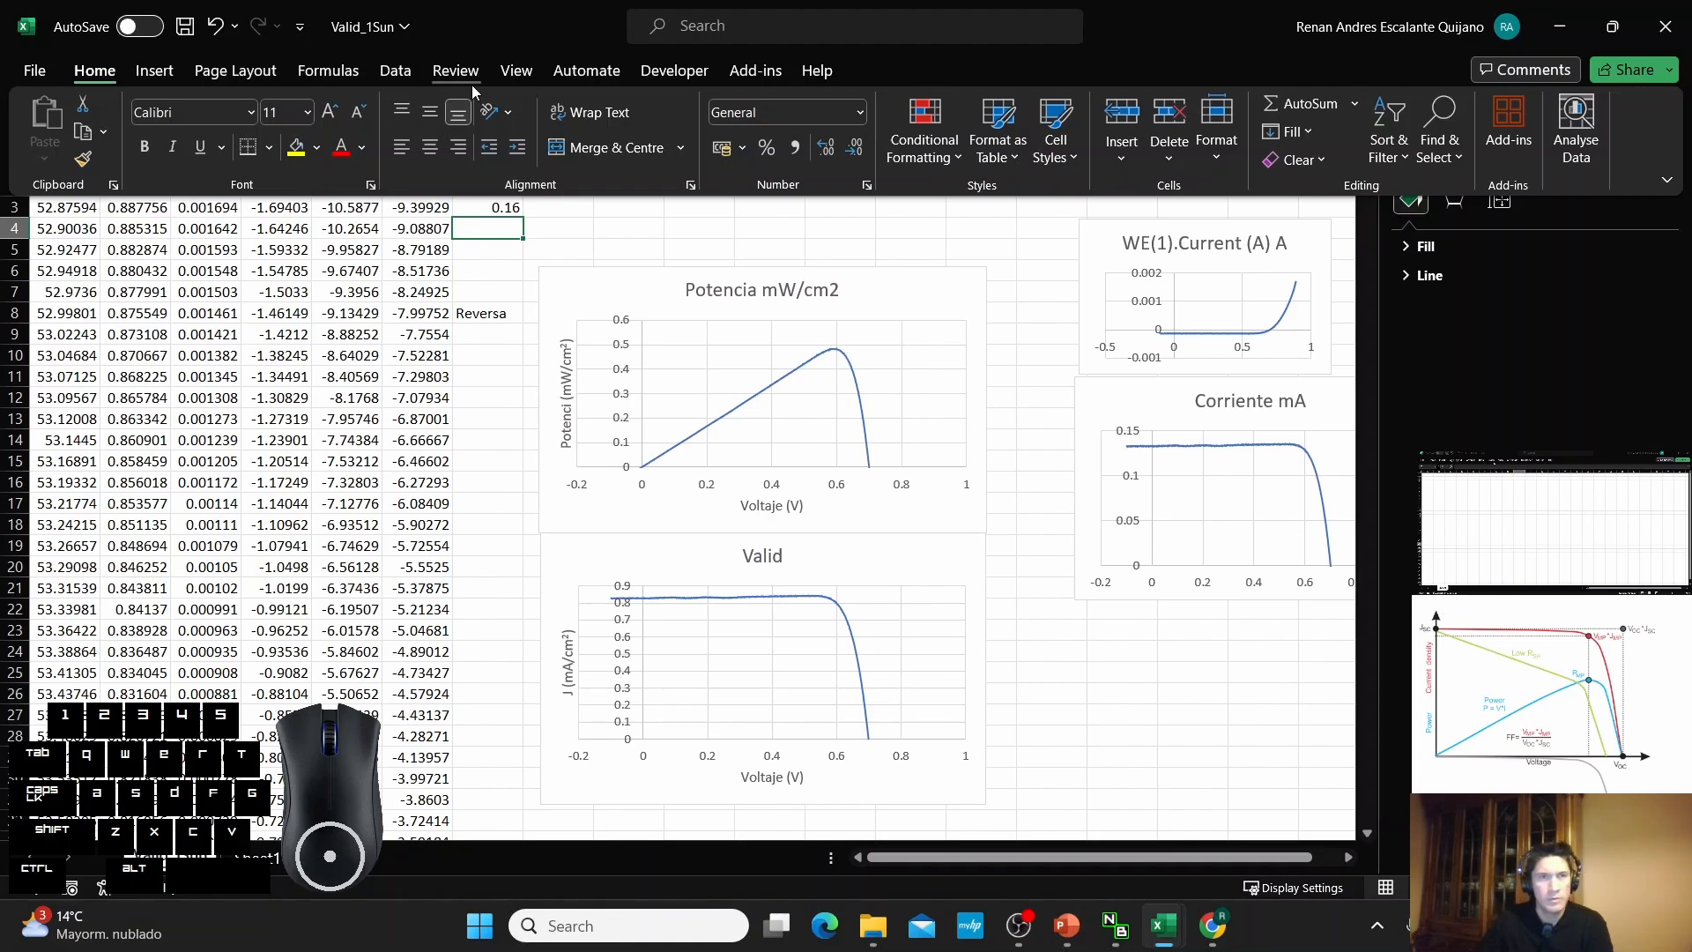
click(515, 78)
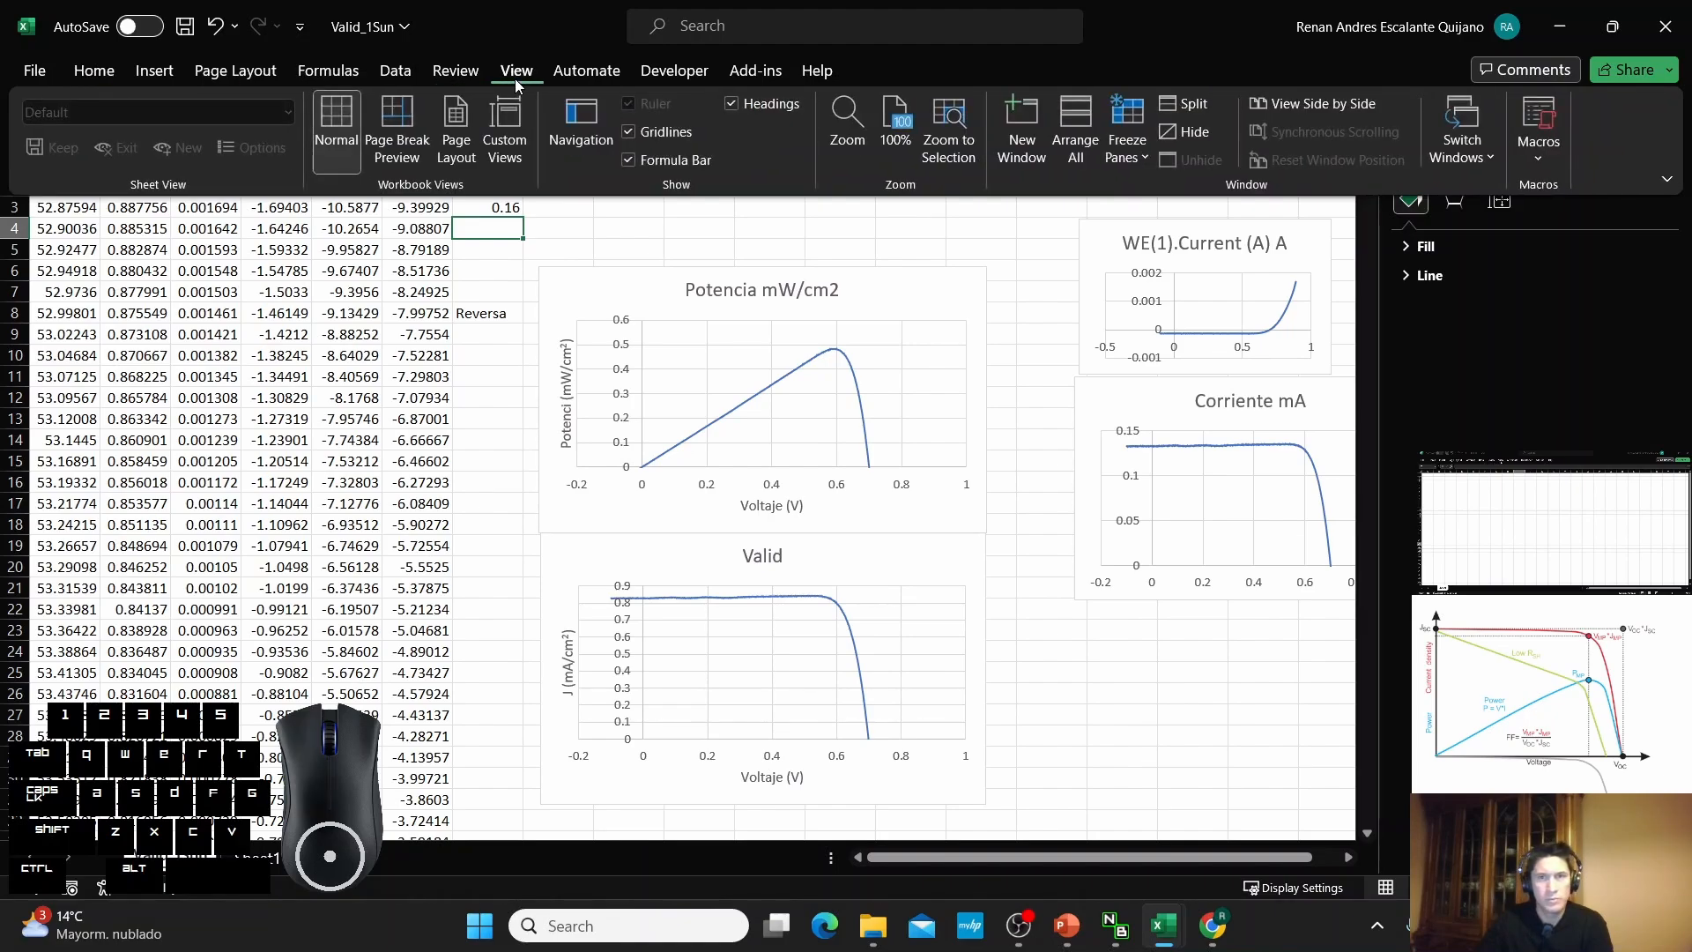
click(1134, 128)
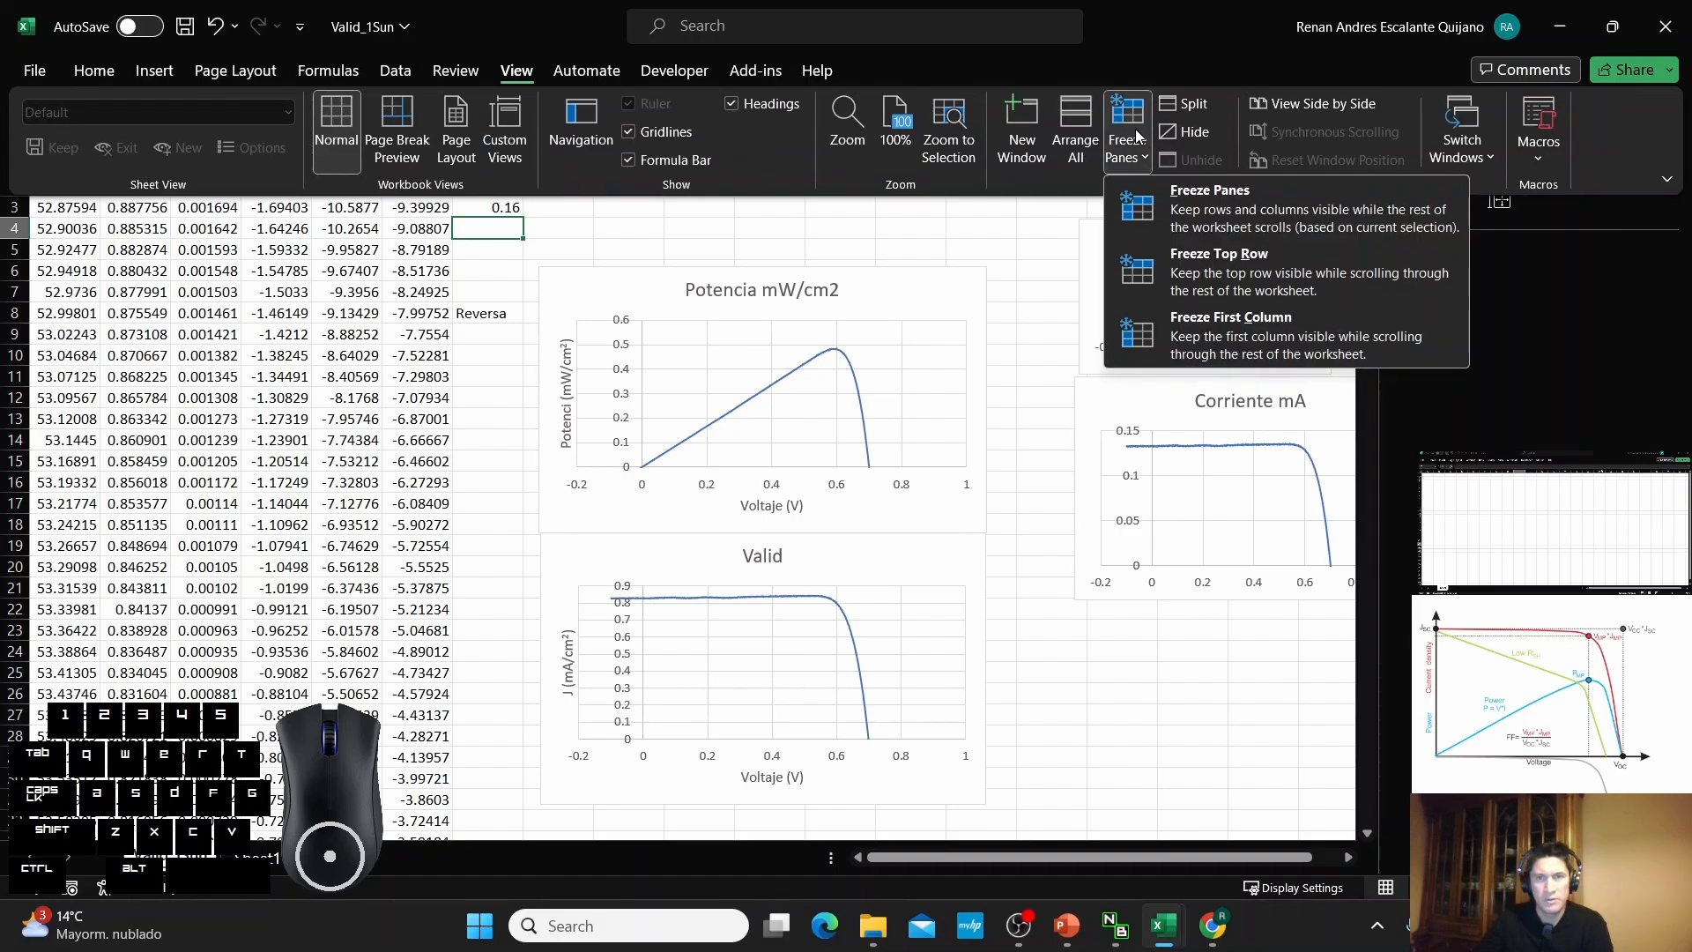
click(1182, 231)
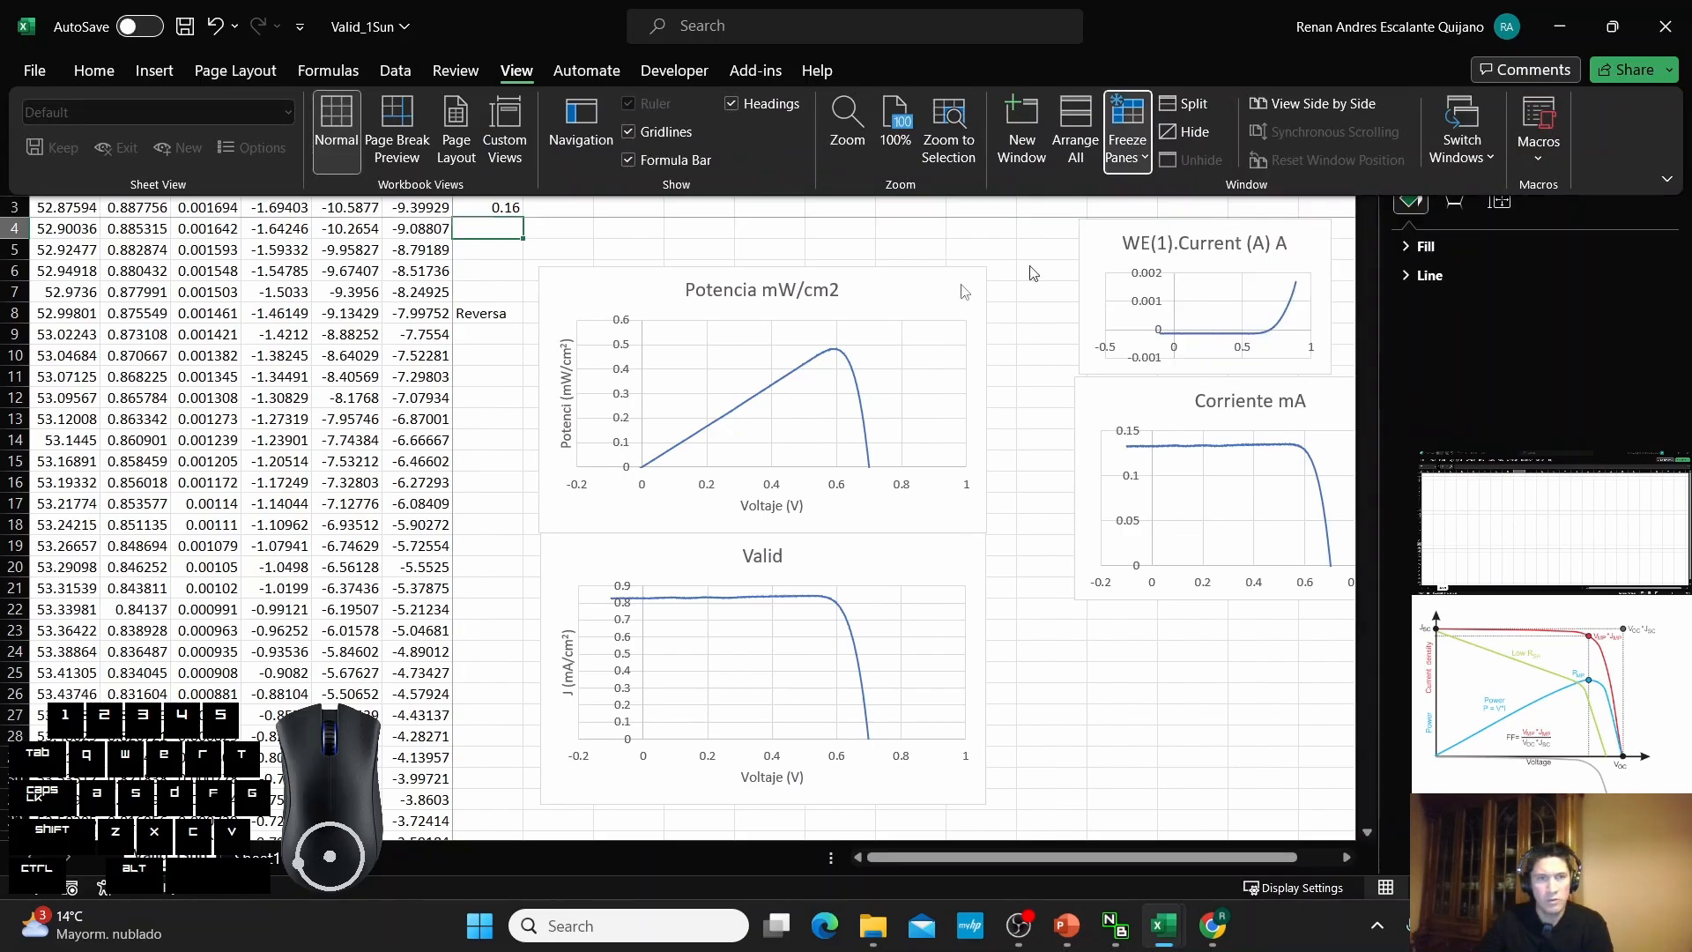
Check the frozen header rows against the sweep data, down to the rows where the current density changes sign.
scroll(430, 442, down, 5)
scroll(424, 437, up, 5)
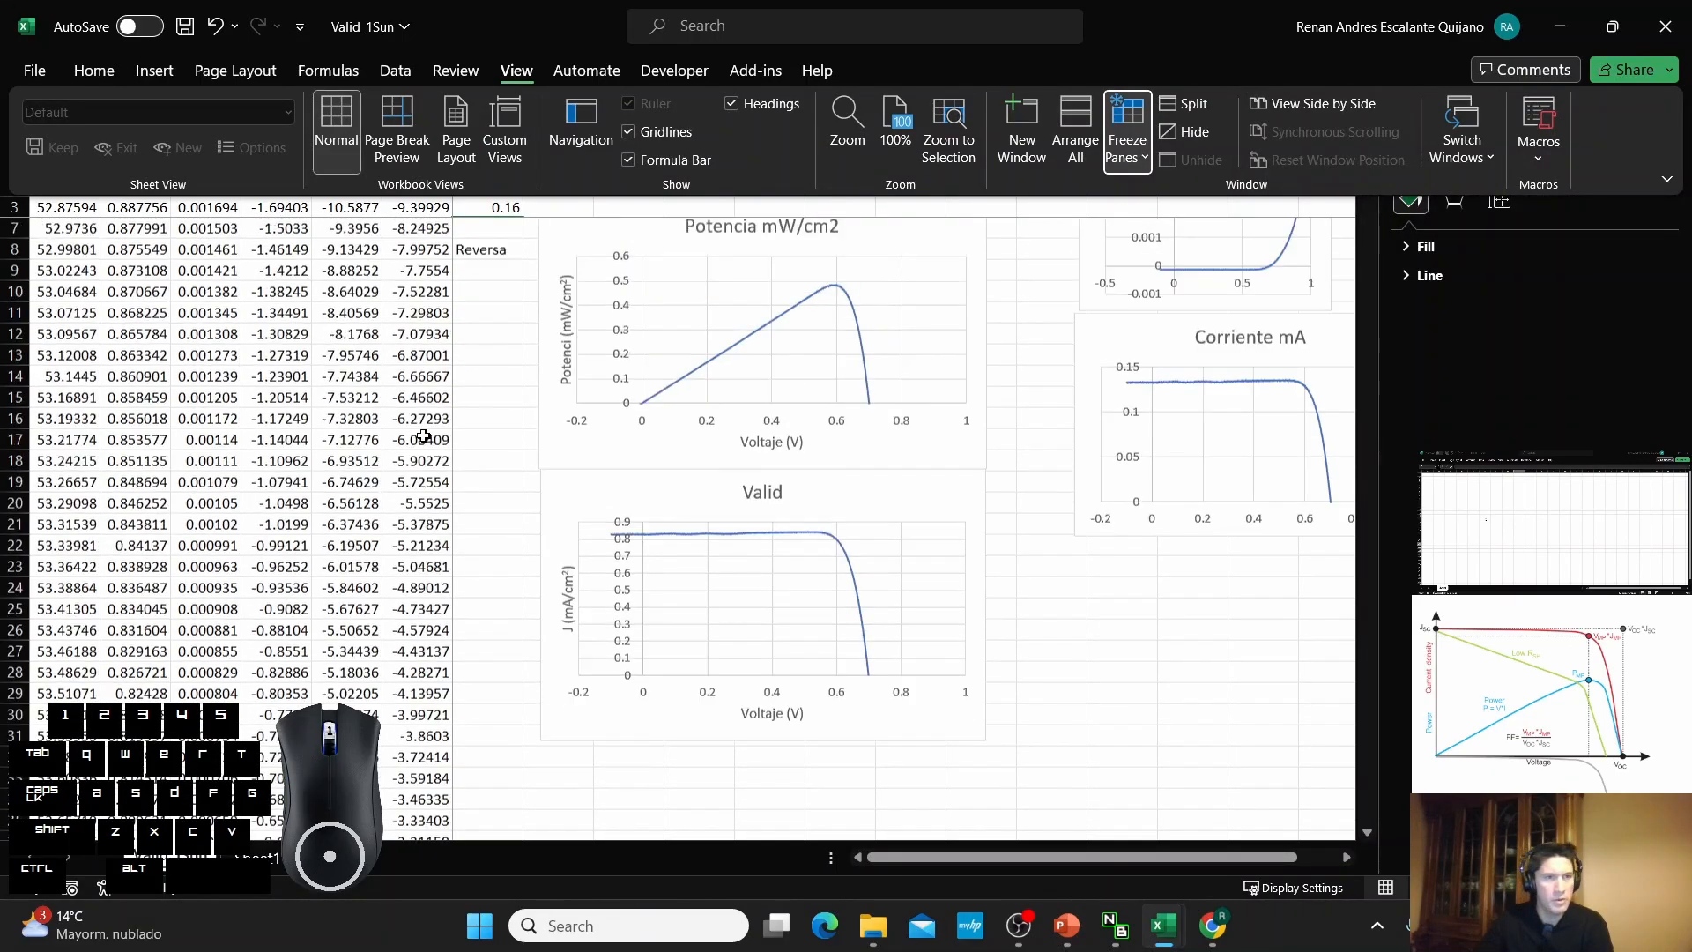
scroll(879, 377, down, 3)
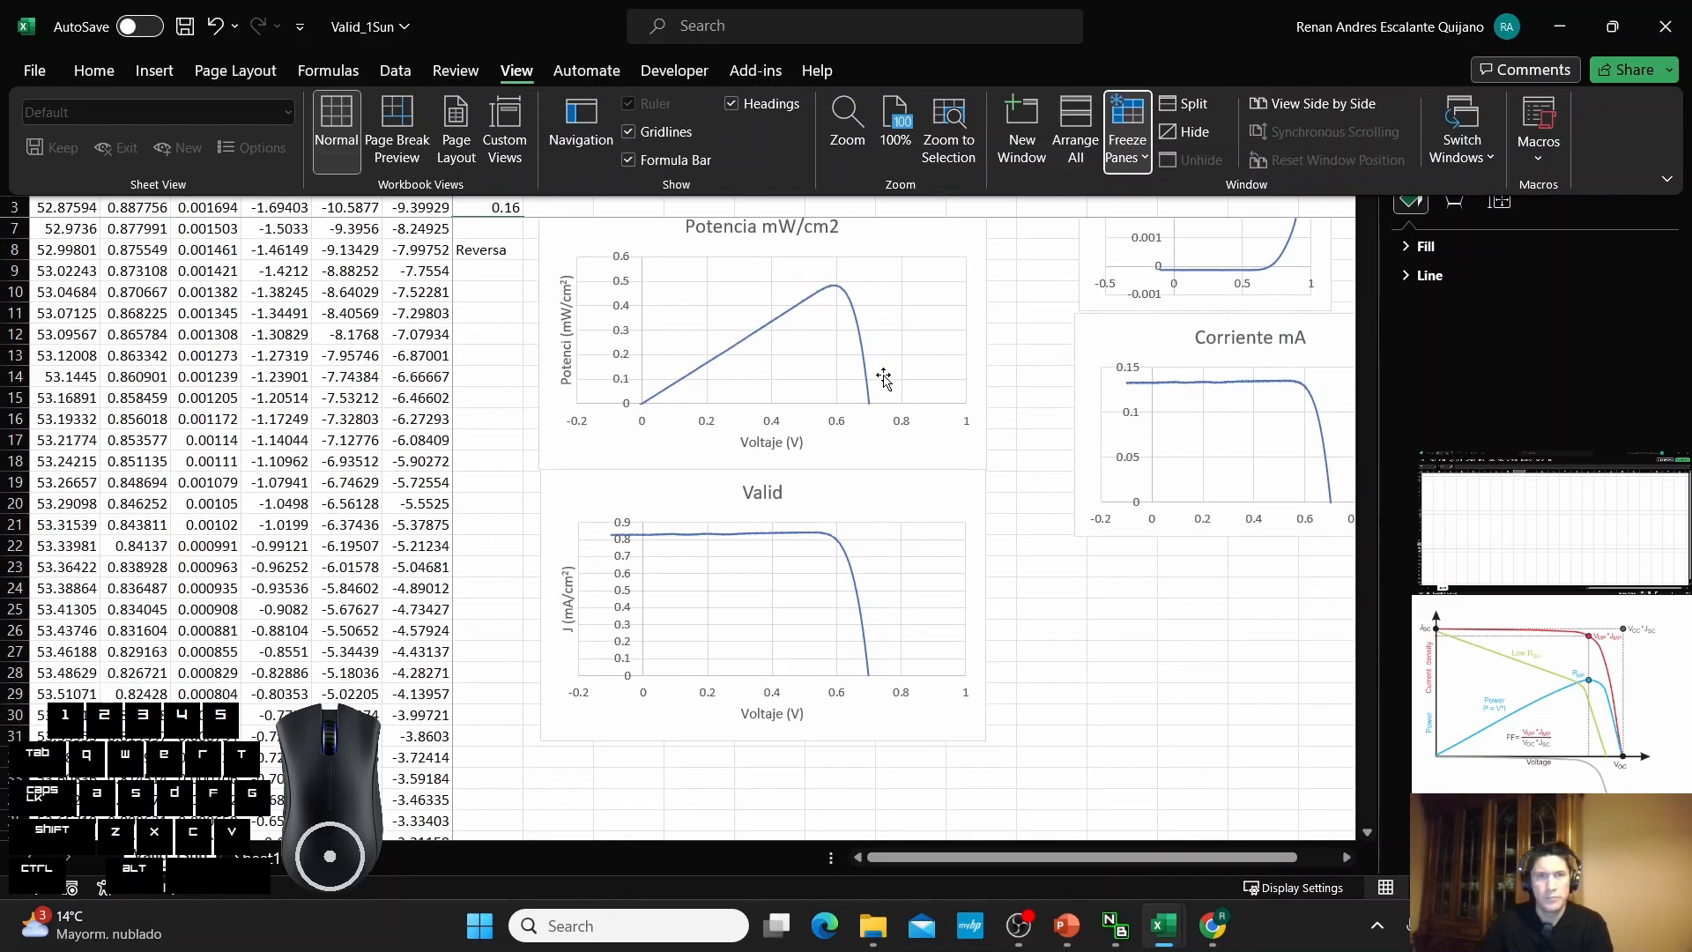
scroll(737, 379, up, 3)
scroll(498, 278, down, 10)
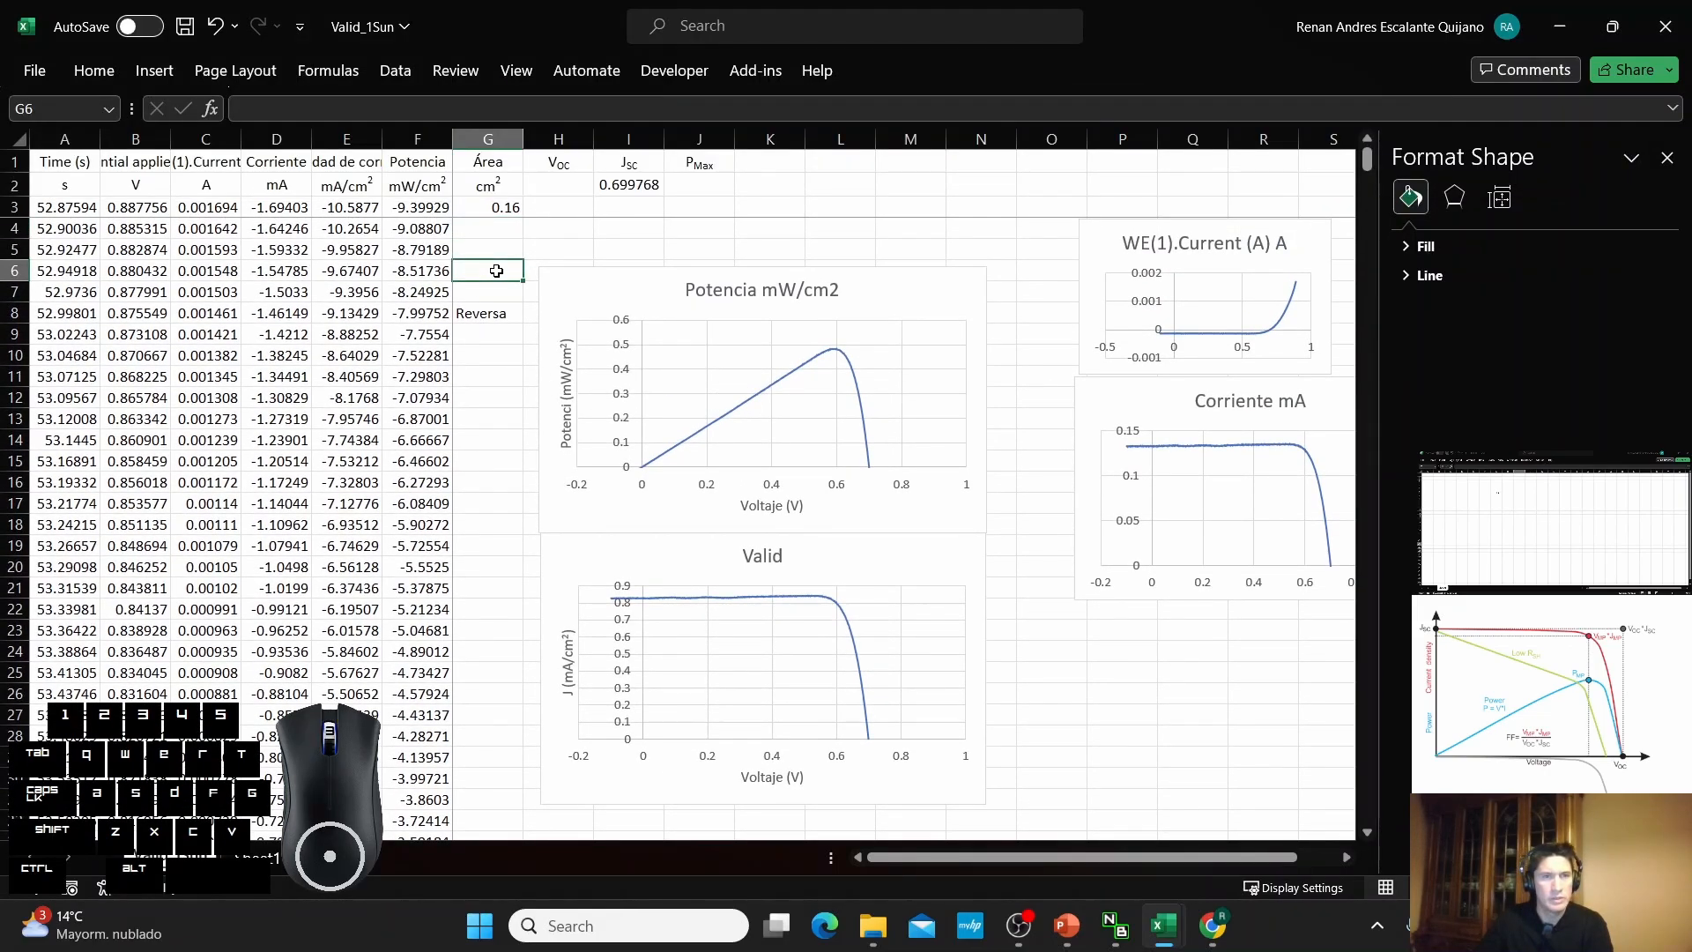
scroll(501, 283, up, 10)
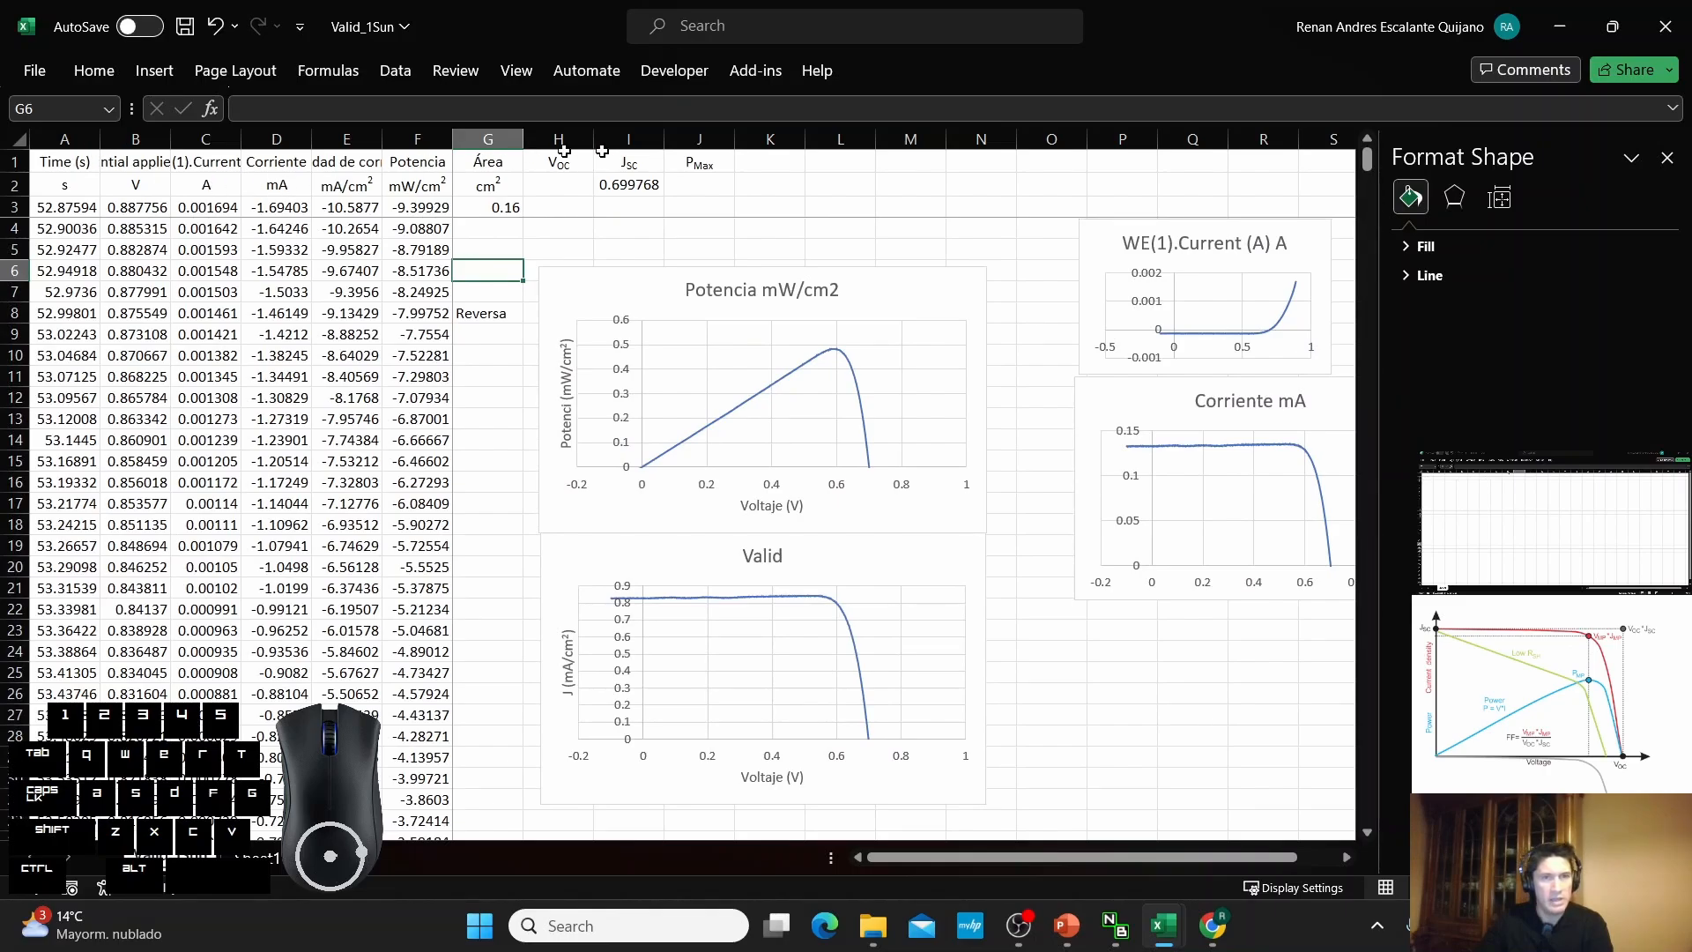
scroll(485, 291, down, 17)
scroll(290, 313, down, 8)
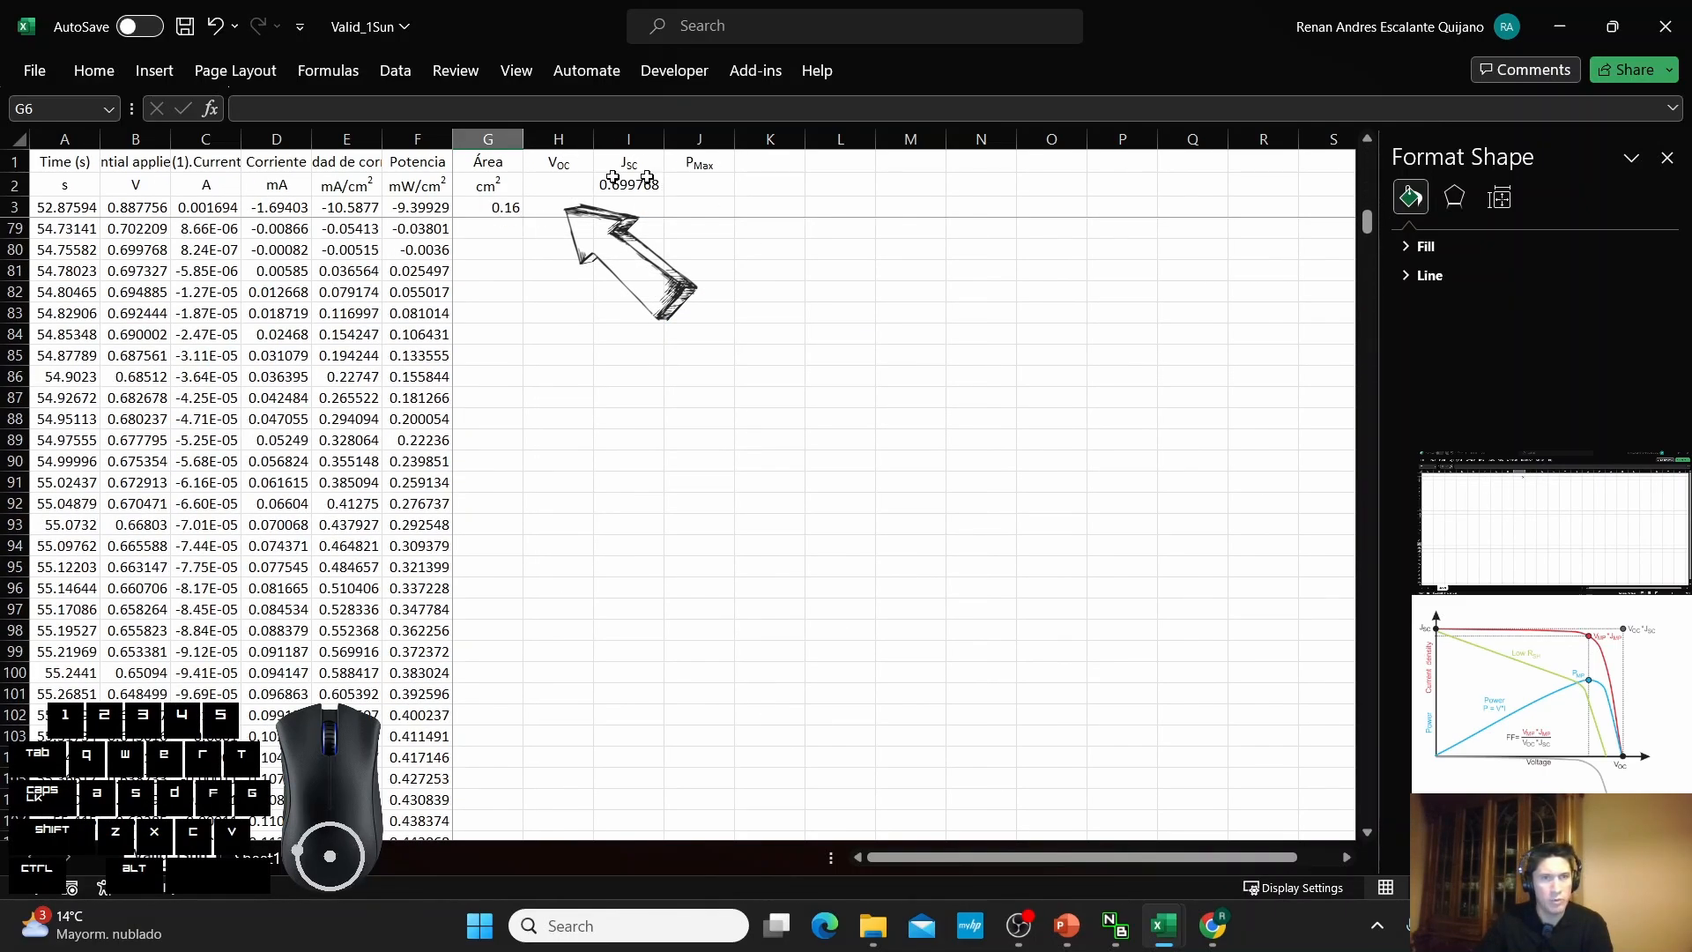
scroll(659, 203, up, 3)
scroll(660, 203, up, 20)
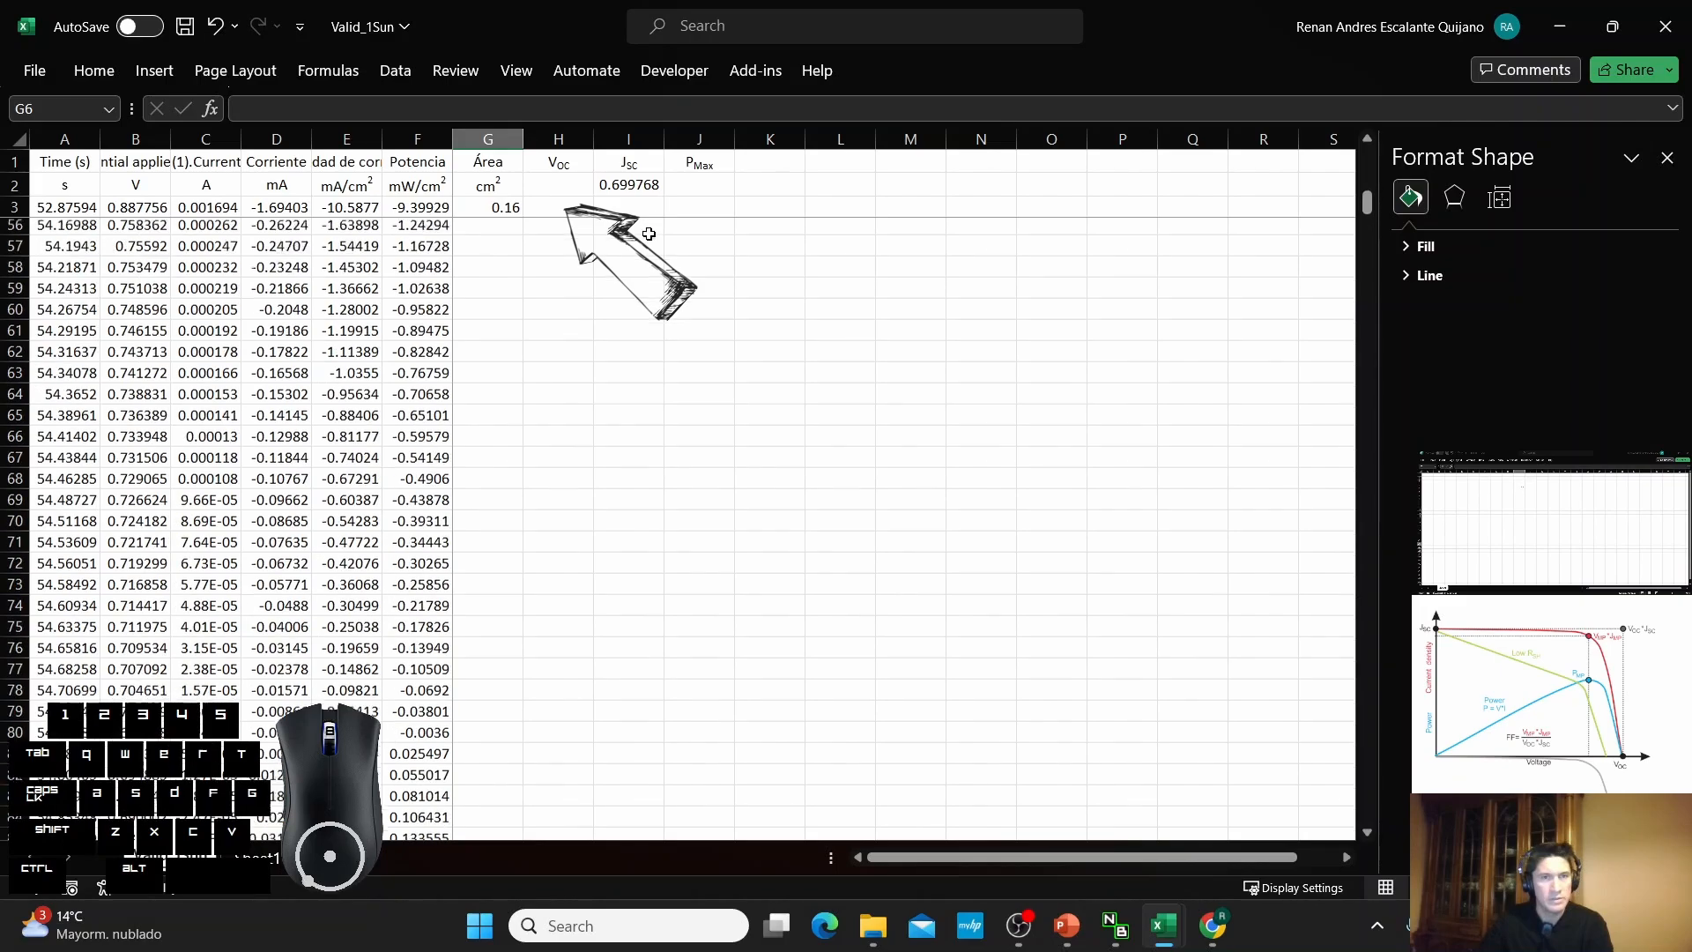
Move the formula in I2 down to I3 and copy the mA/cm² unit from E2 into I2.
click(629, 187)
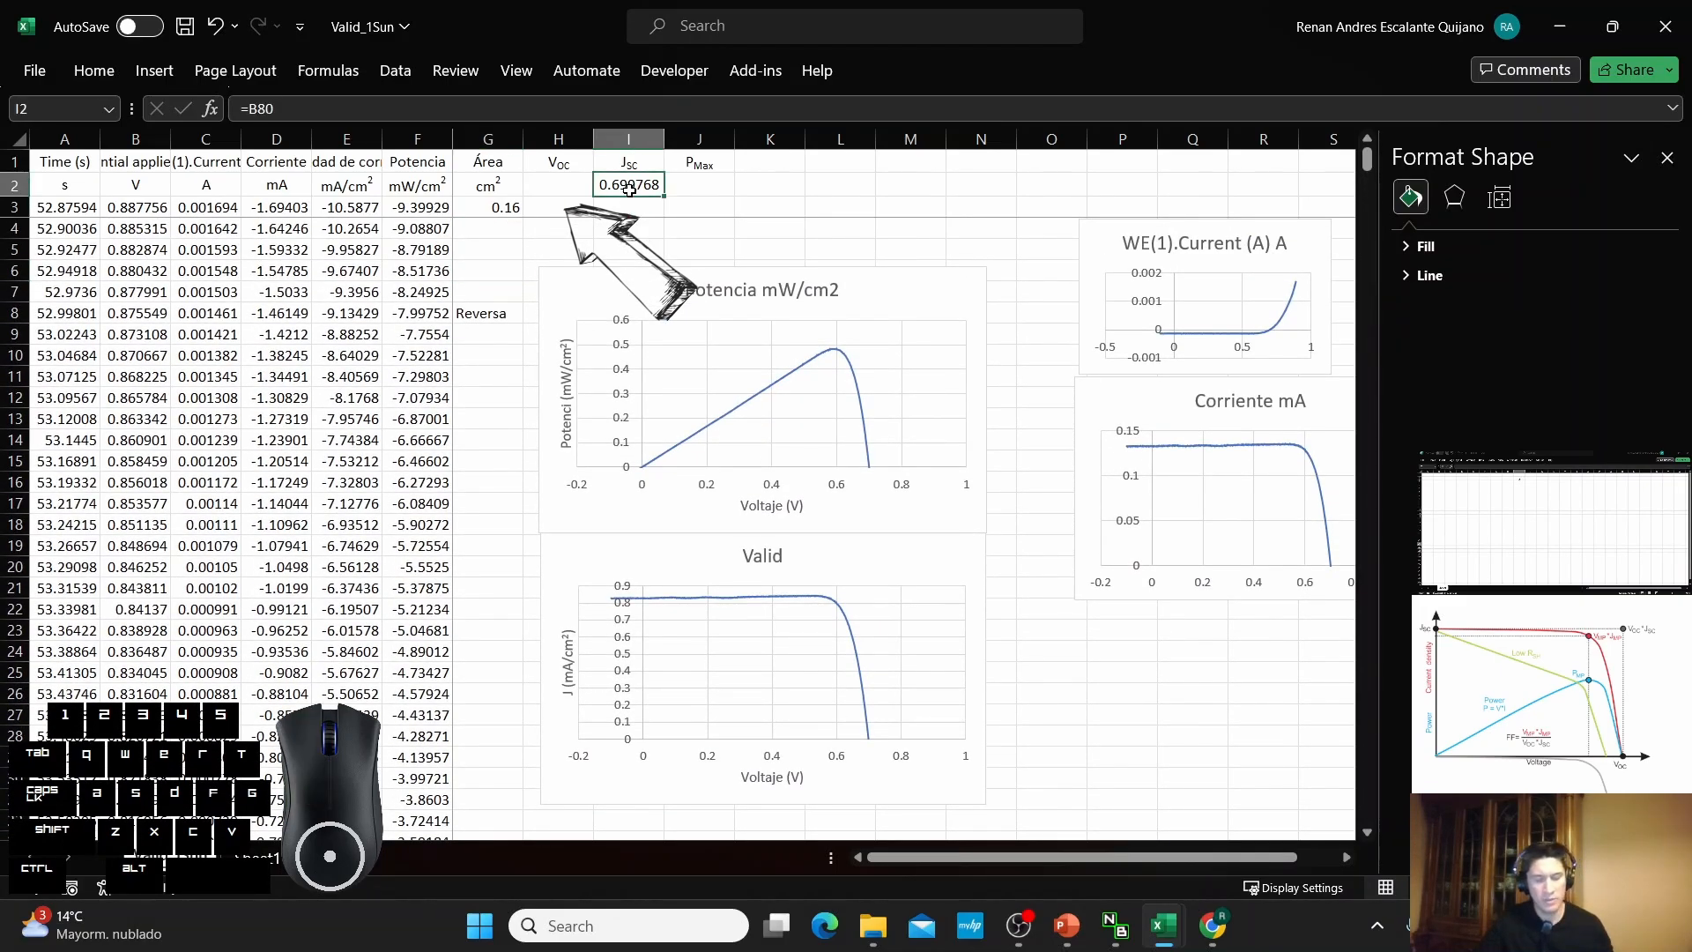
drag(629, 190, 634, 208)
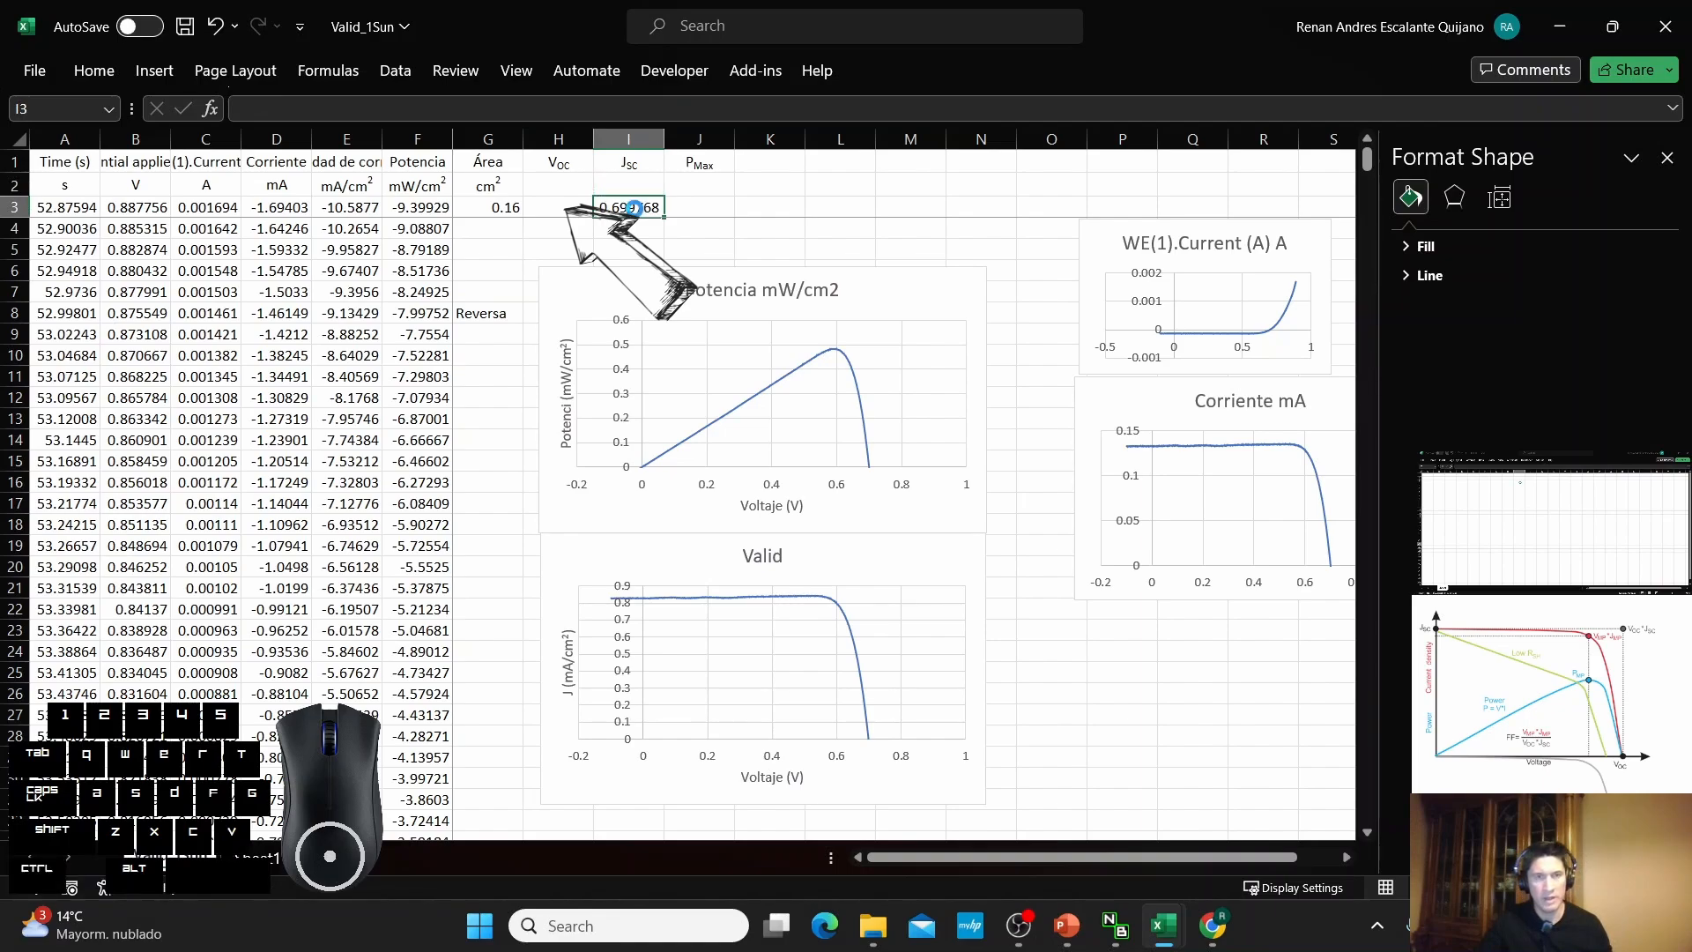
click(644, 181)
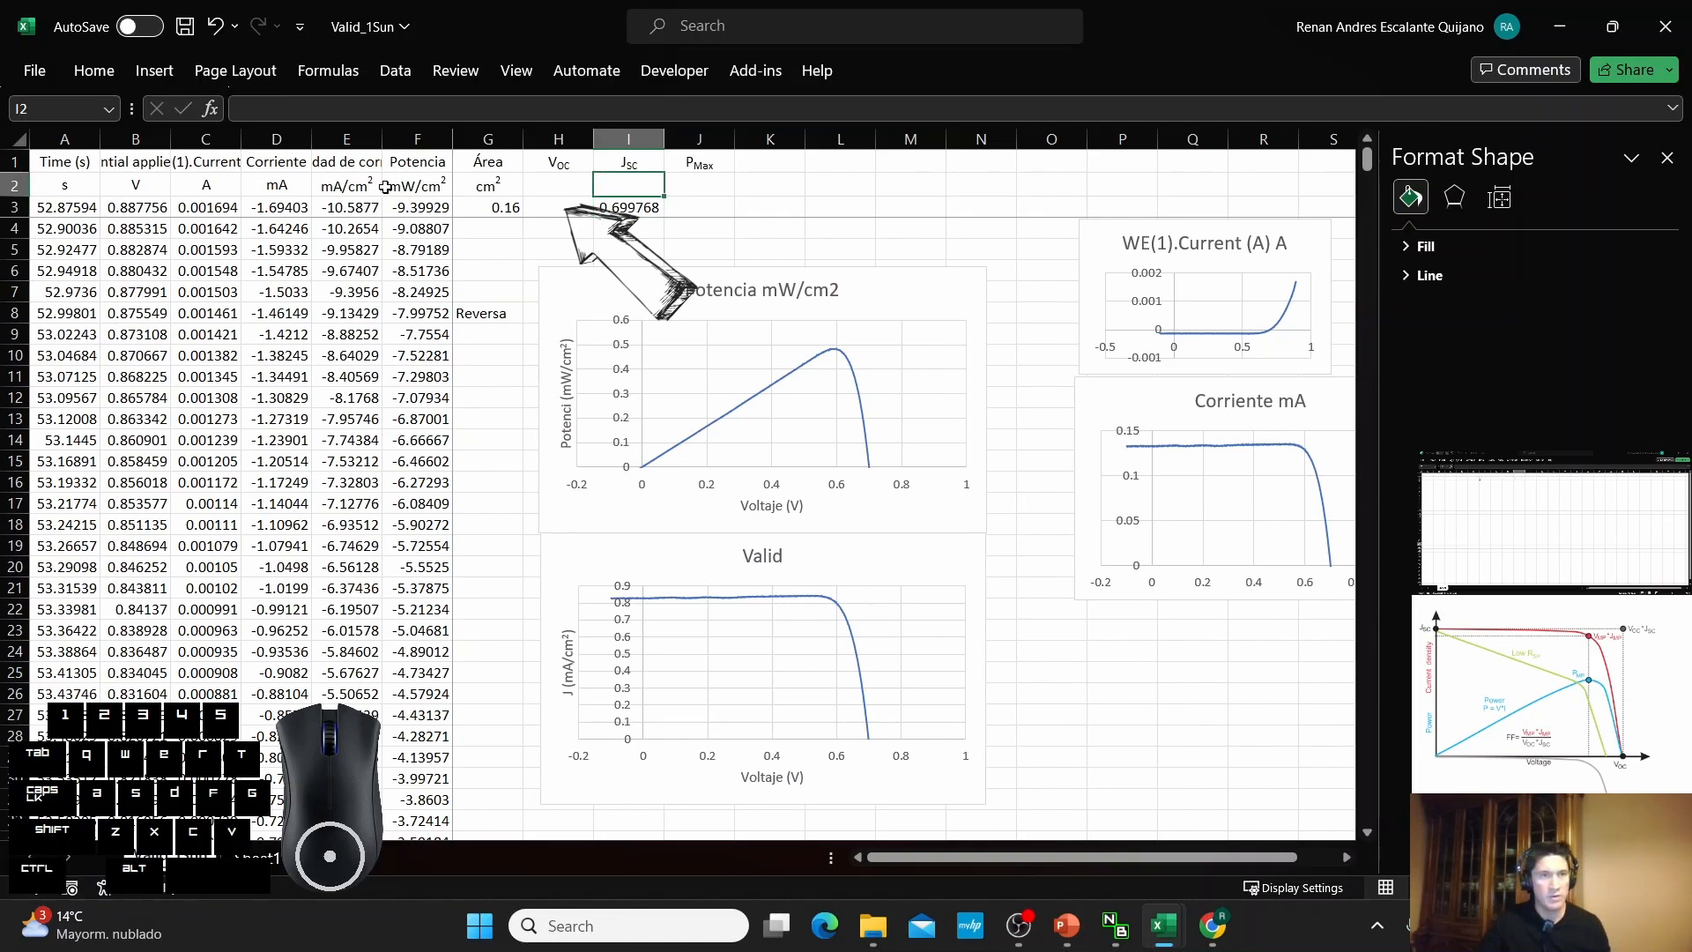
click(349, 185)
key(ctrl+c)
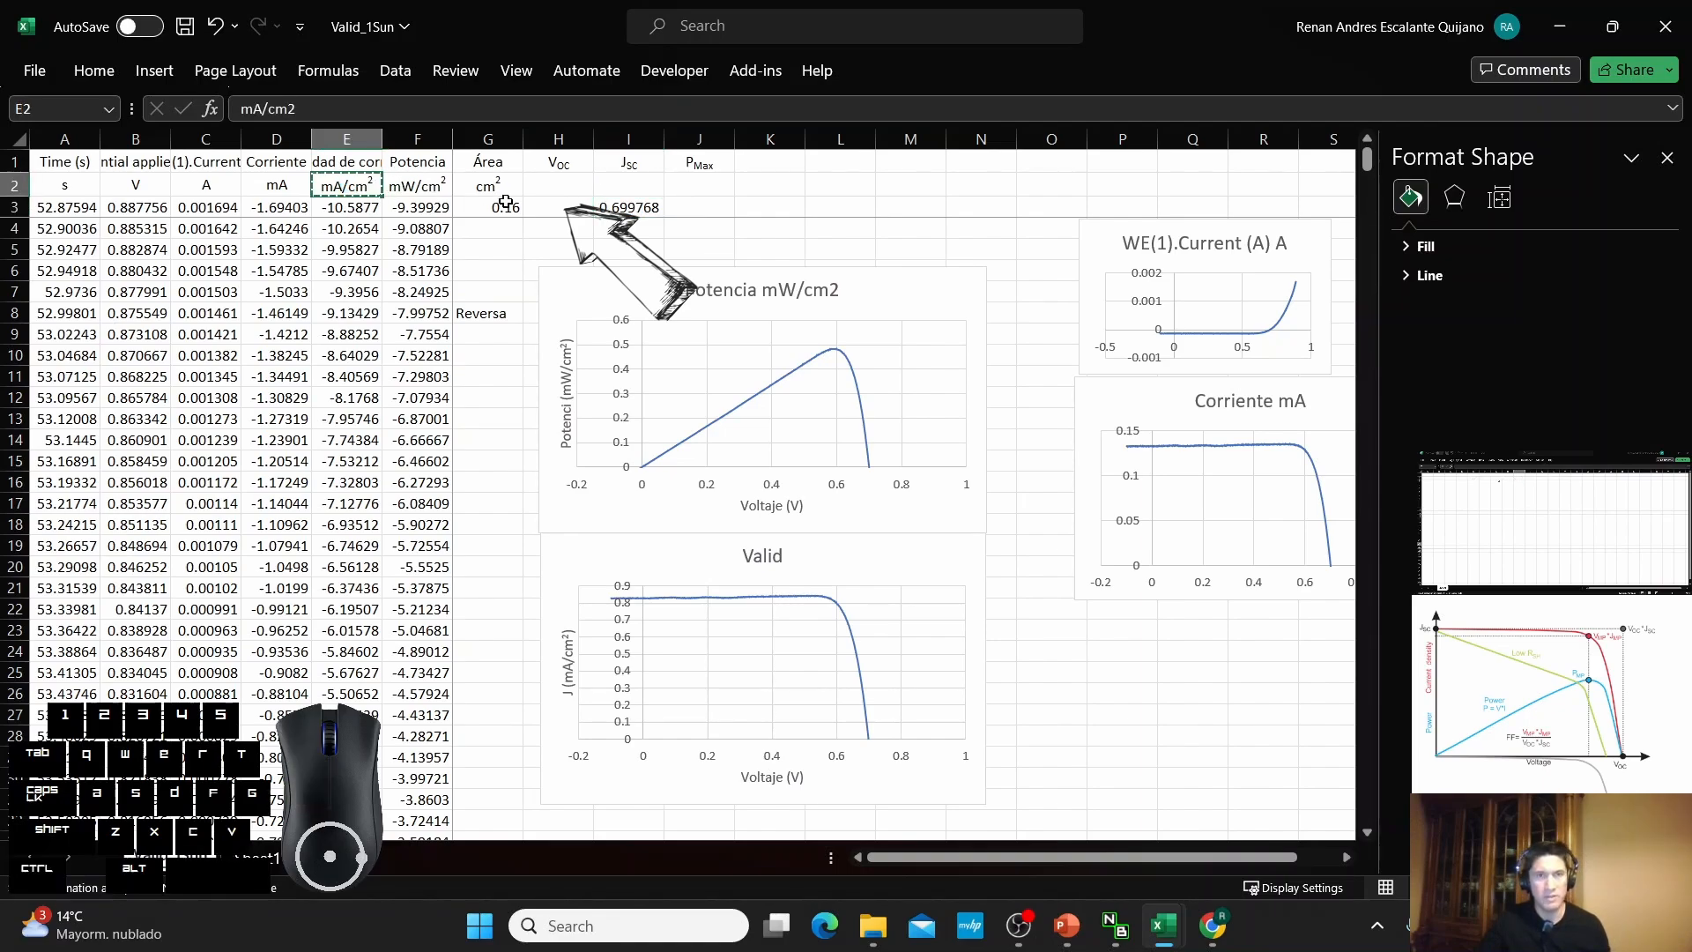
click(629, 185)
key(ctrl+v)
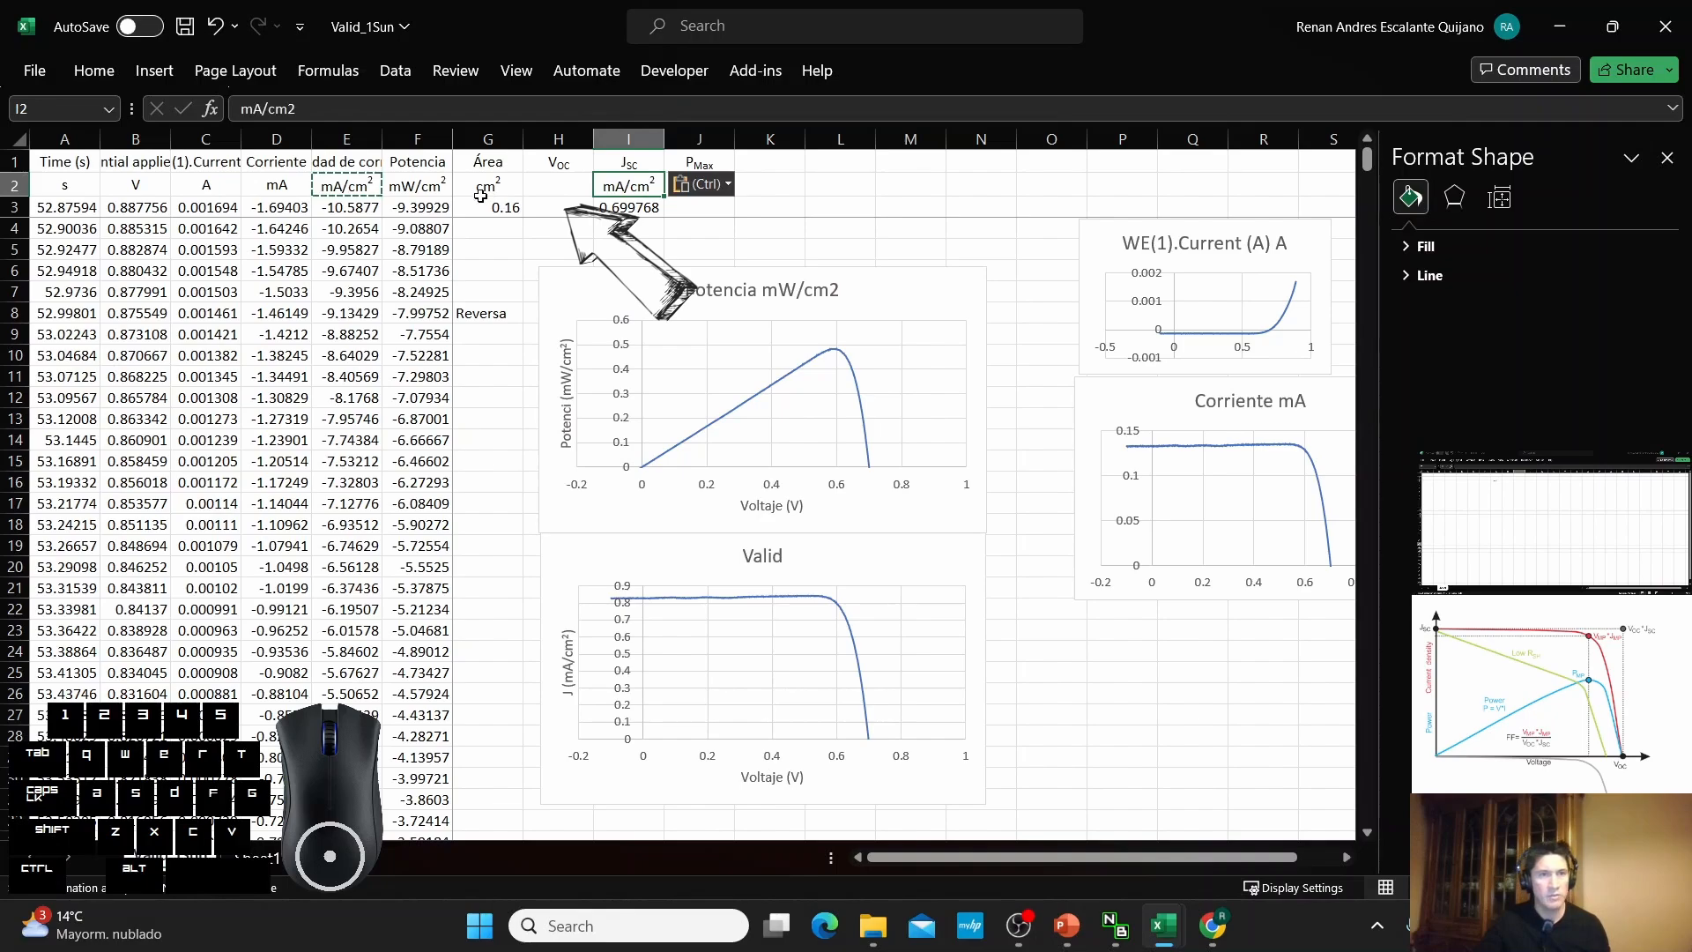
Copy the V unit from B2 into H2 beneath the VOC header.
click(545, 188)
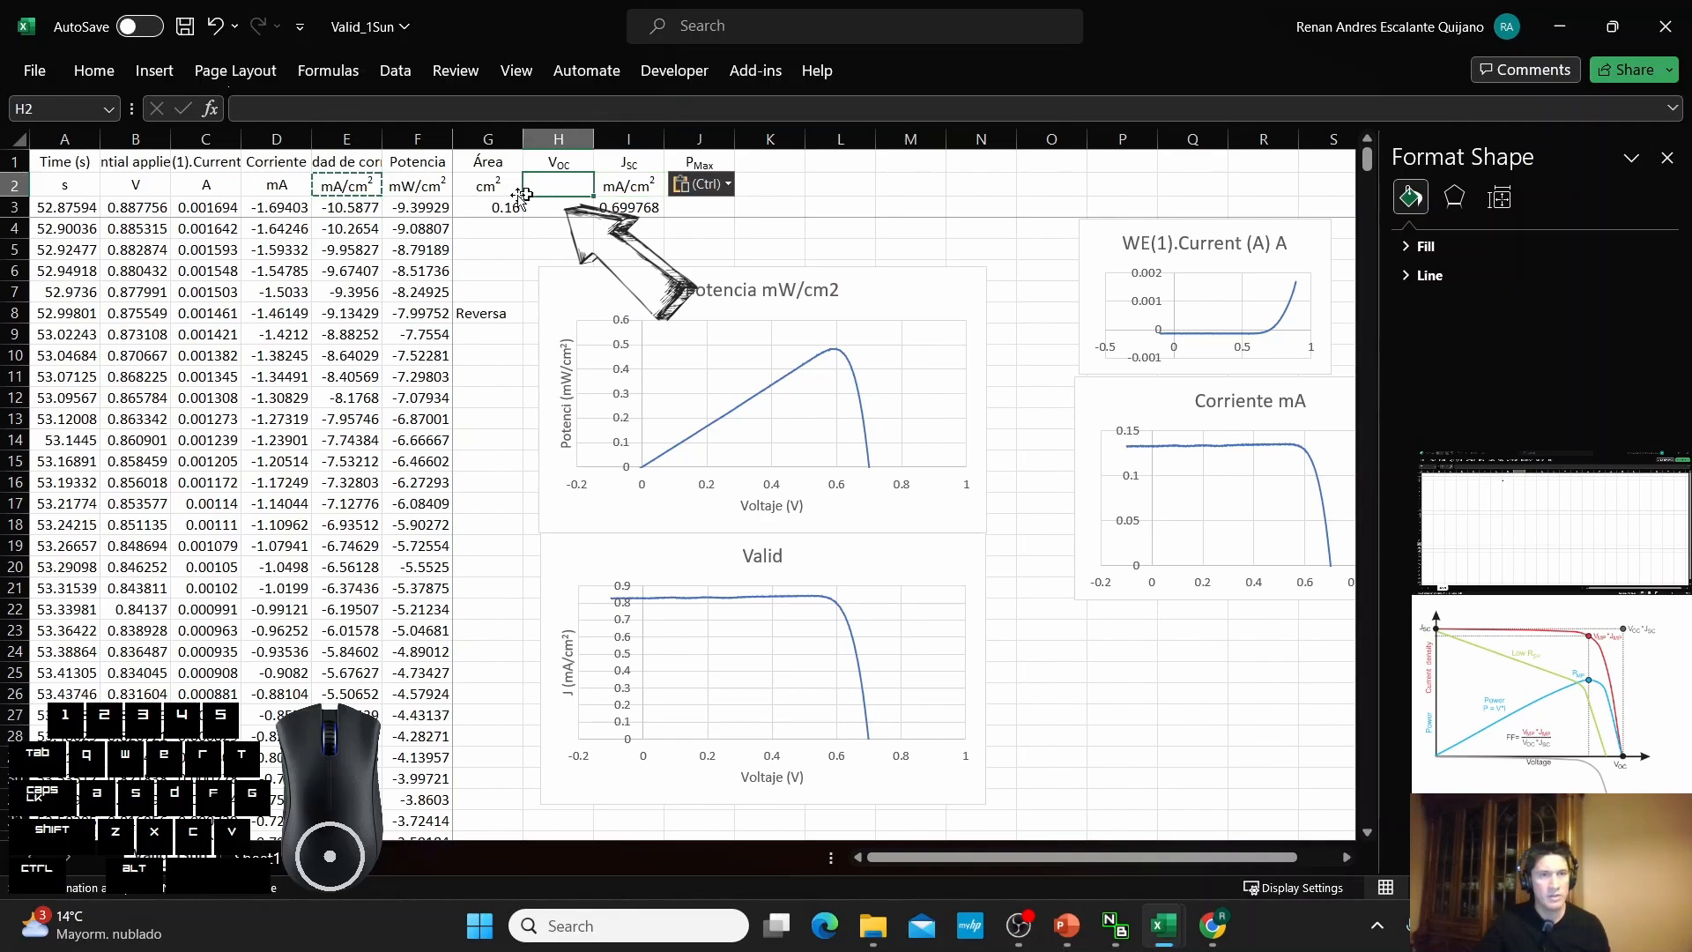
click(168, 184)
key(ctrl+c)
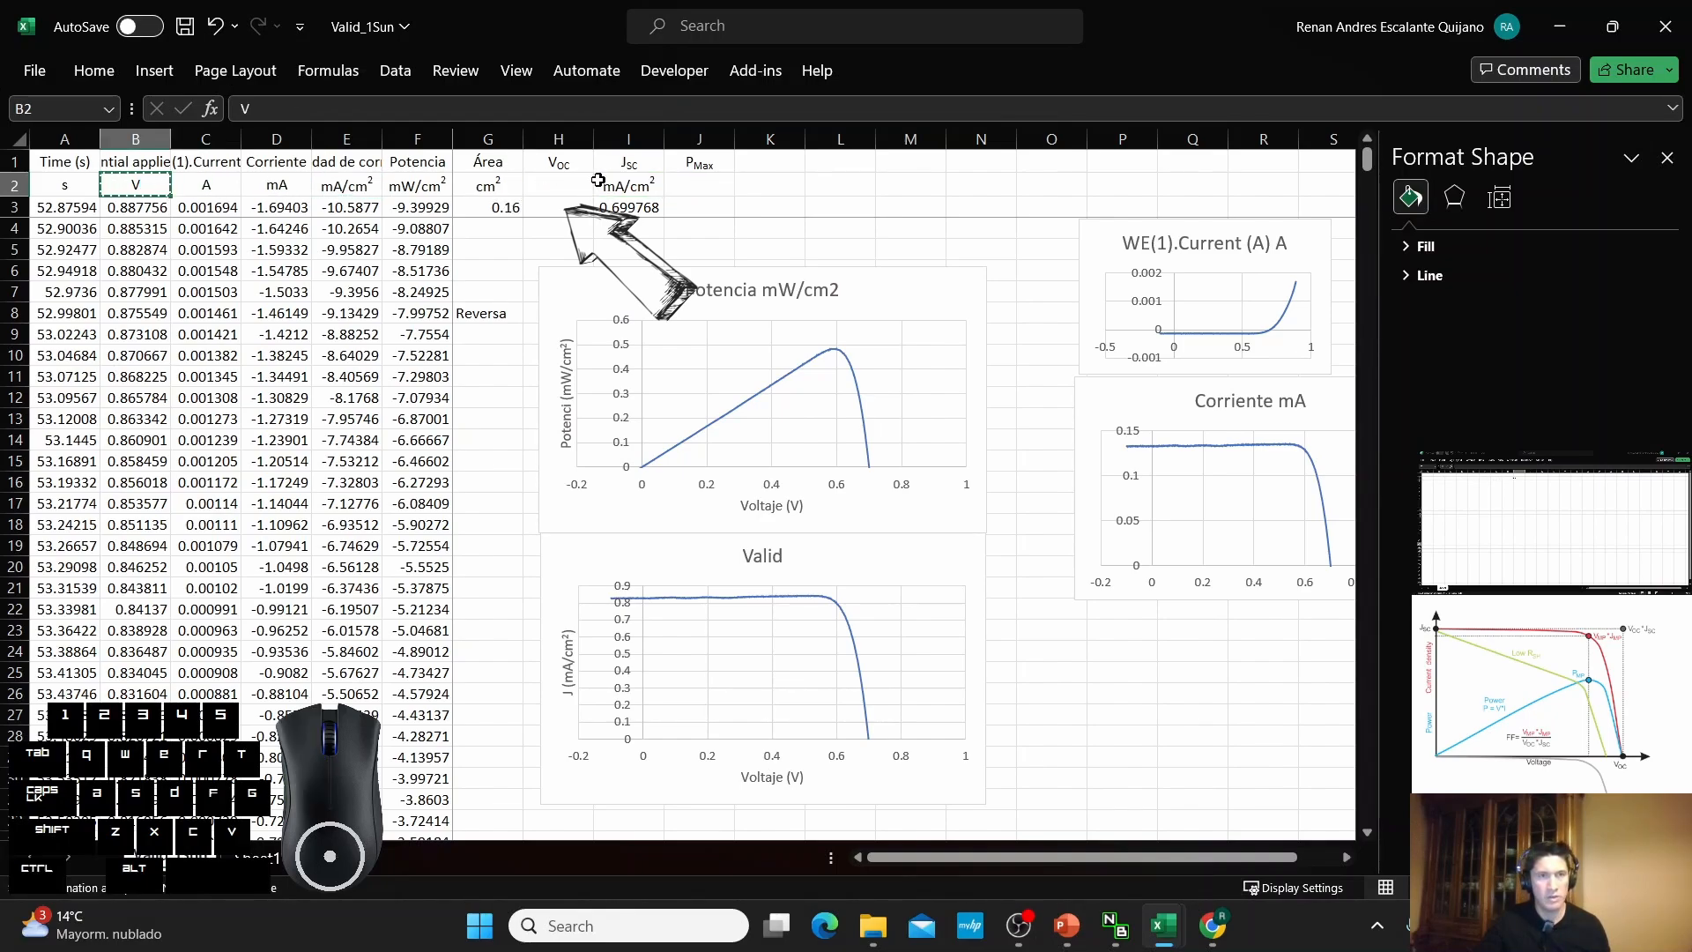
click(558, 186)
key(ctrl+v)
Copy the mW/cm² unit from F2 into J2 beneath the PMax header.
click(693, 187)
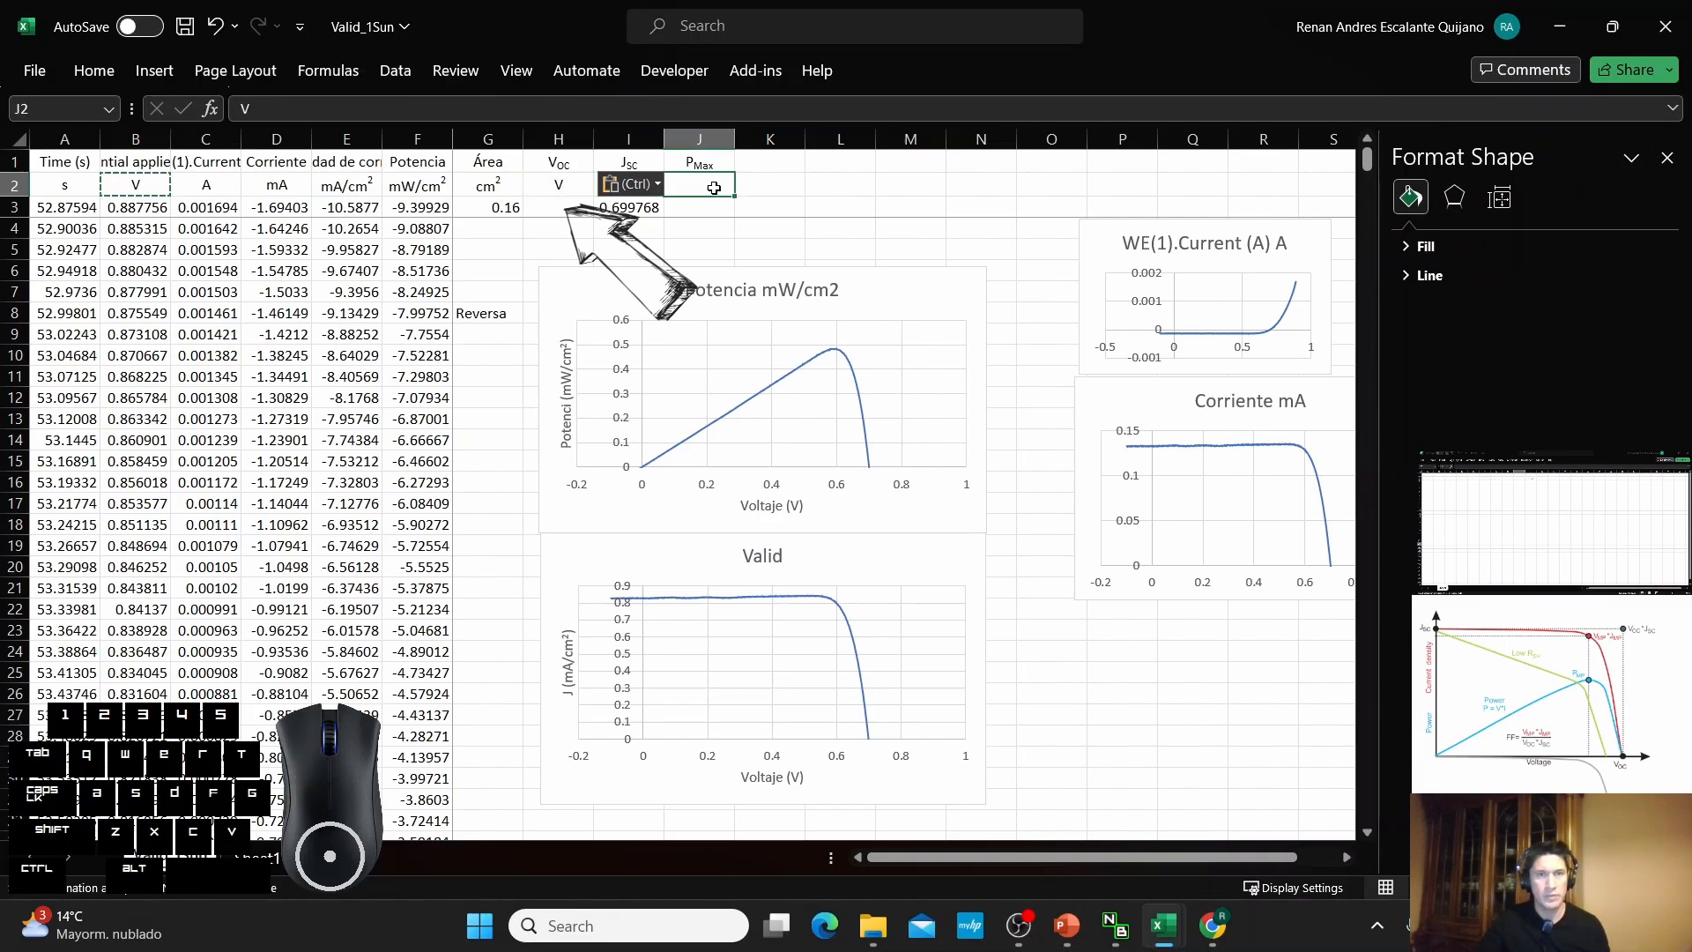
click(424, 184)
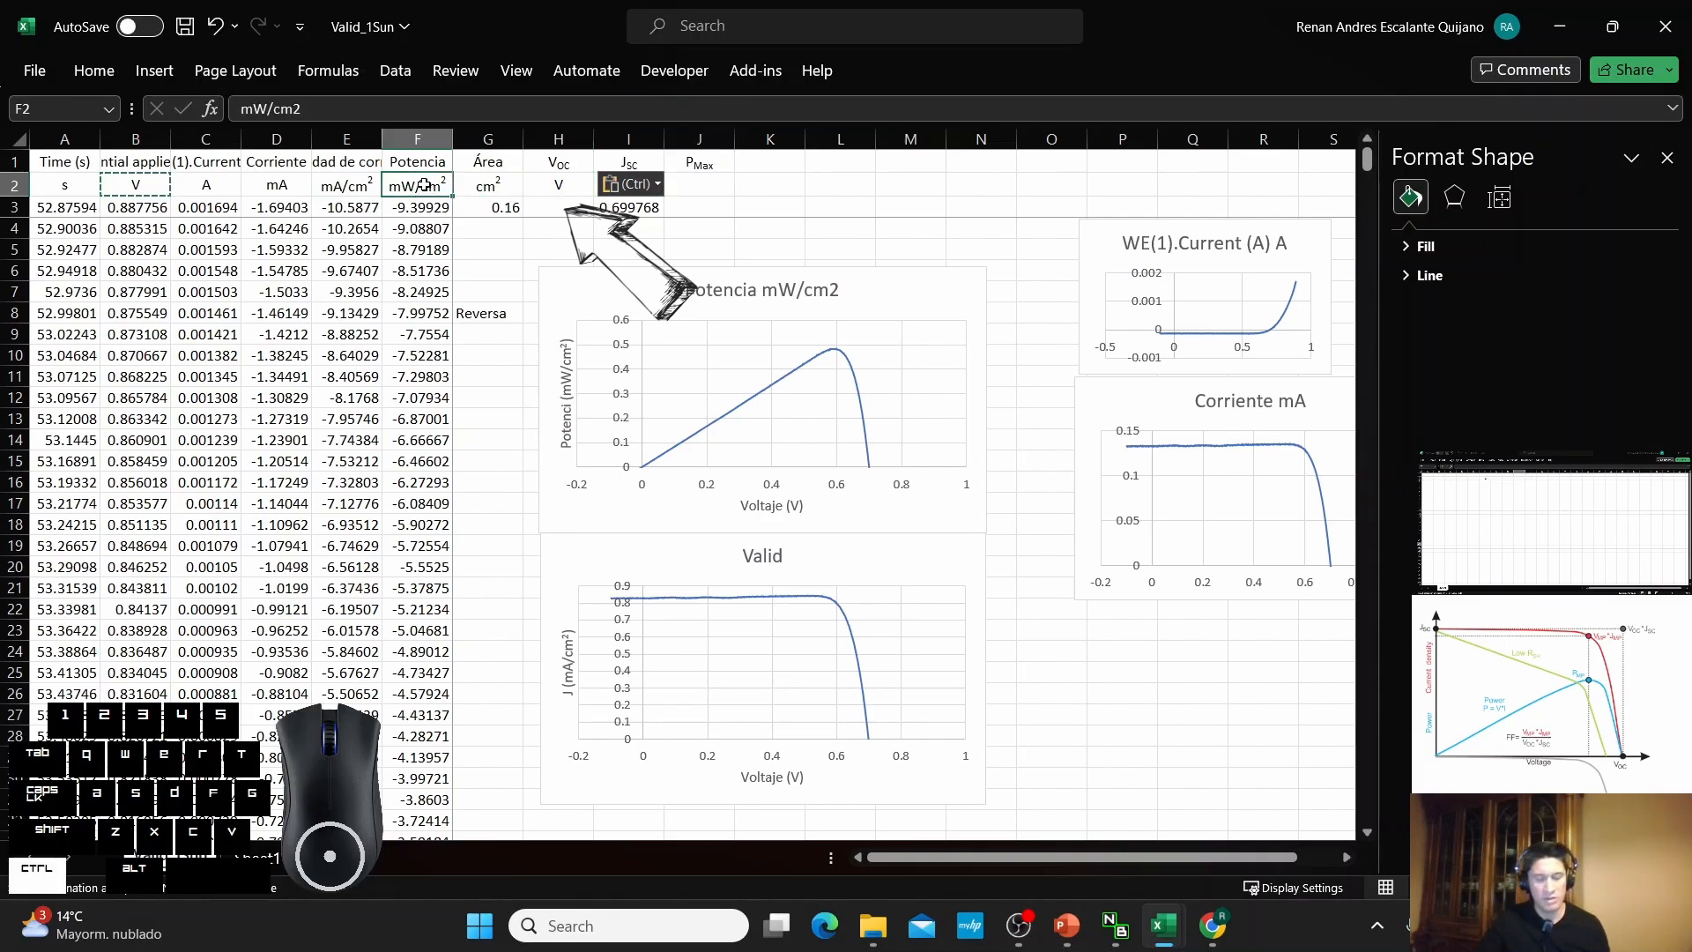
key(ctrl+c)
click(701, 187)
key(ctrl+v)
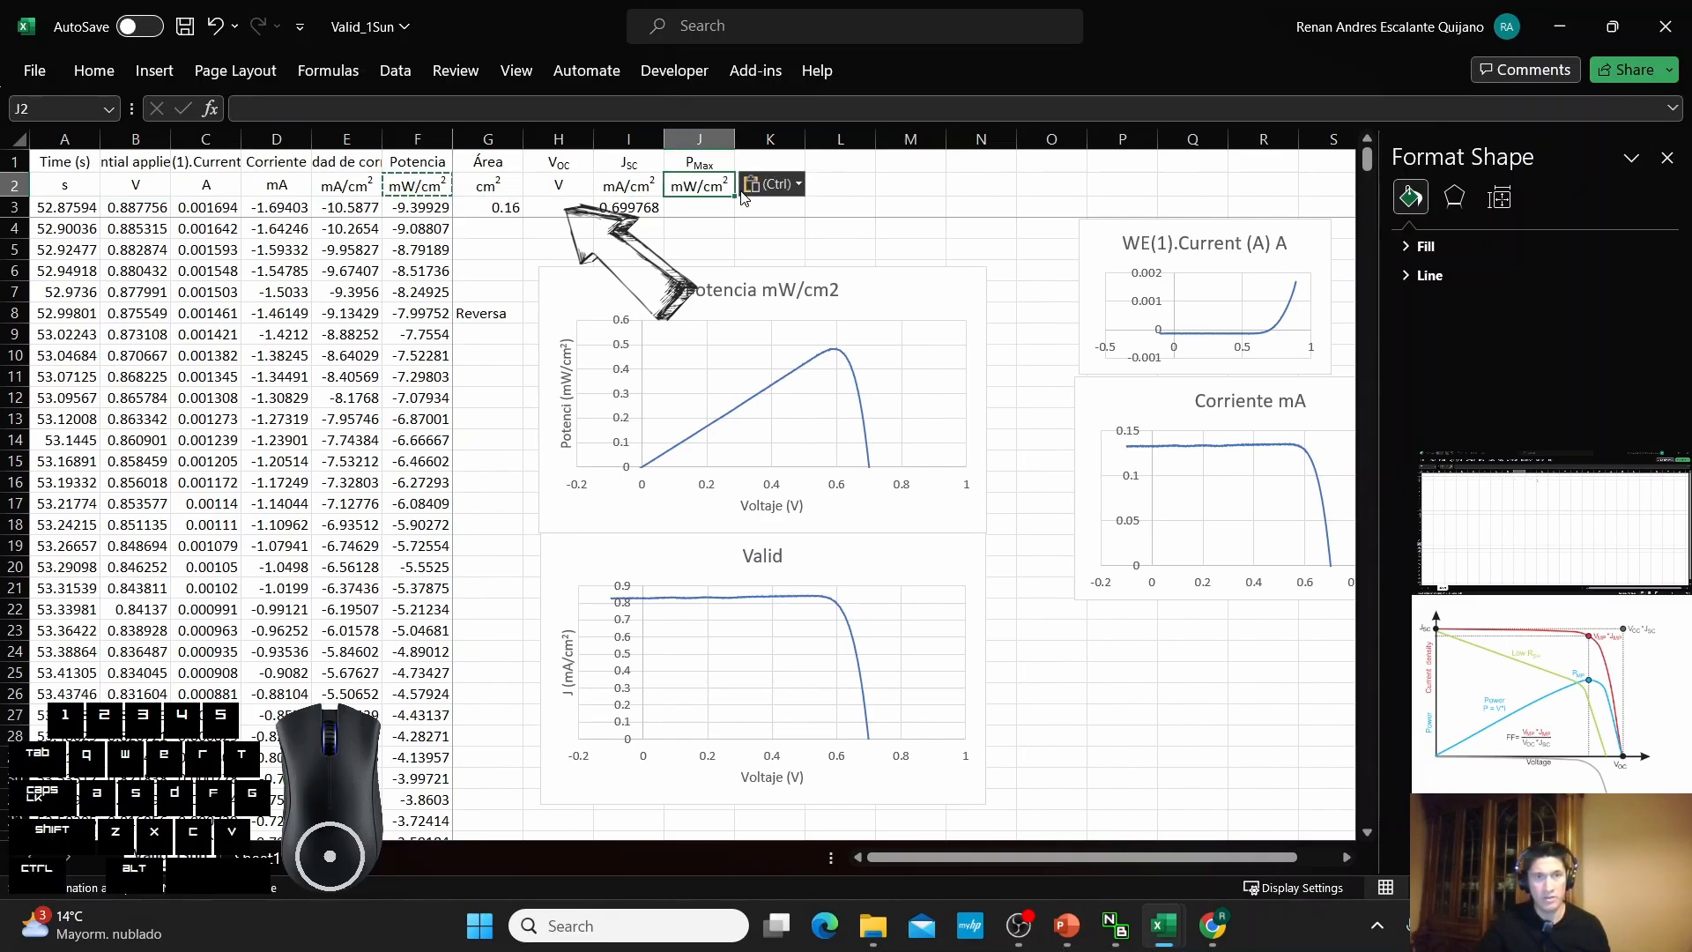
click(699, 209)
click(582, 209)
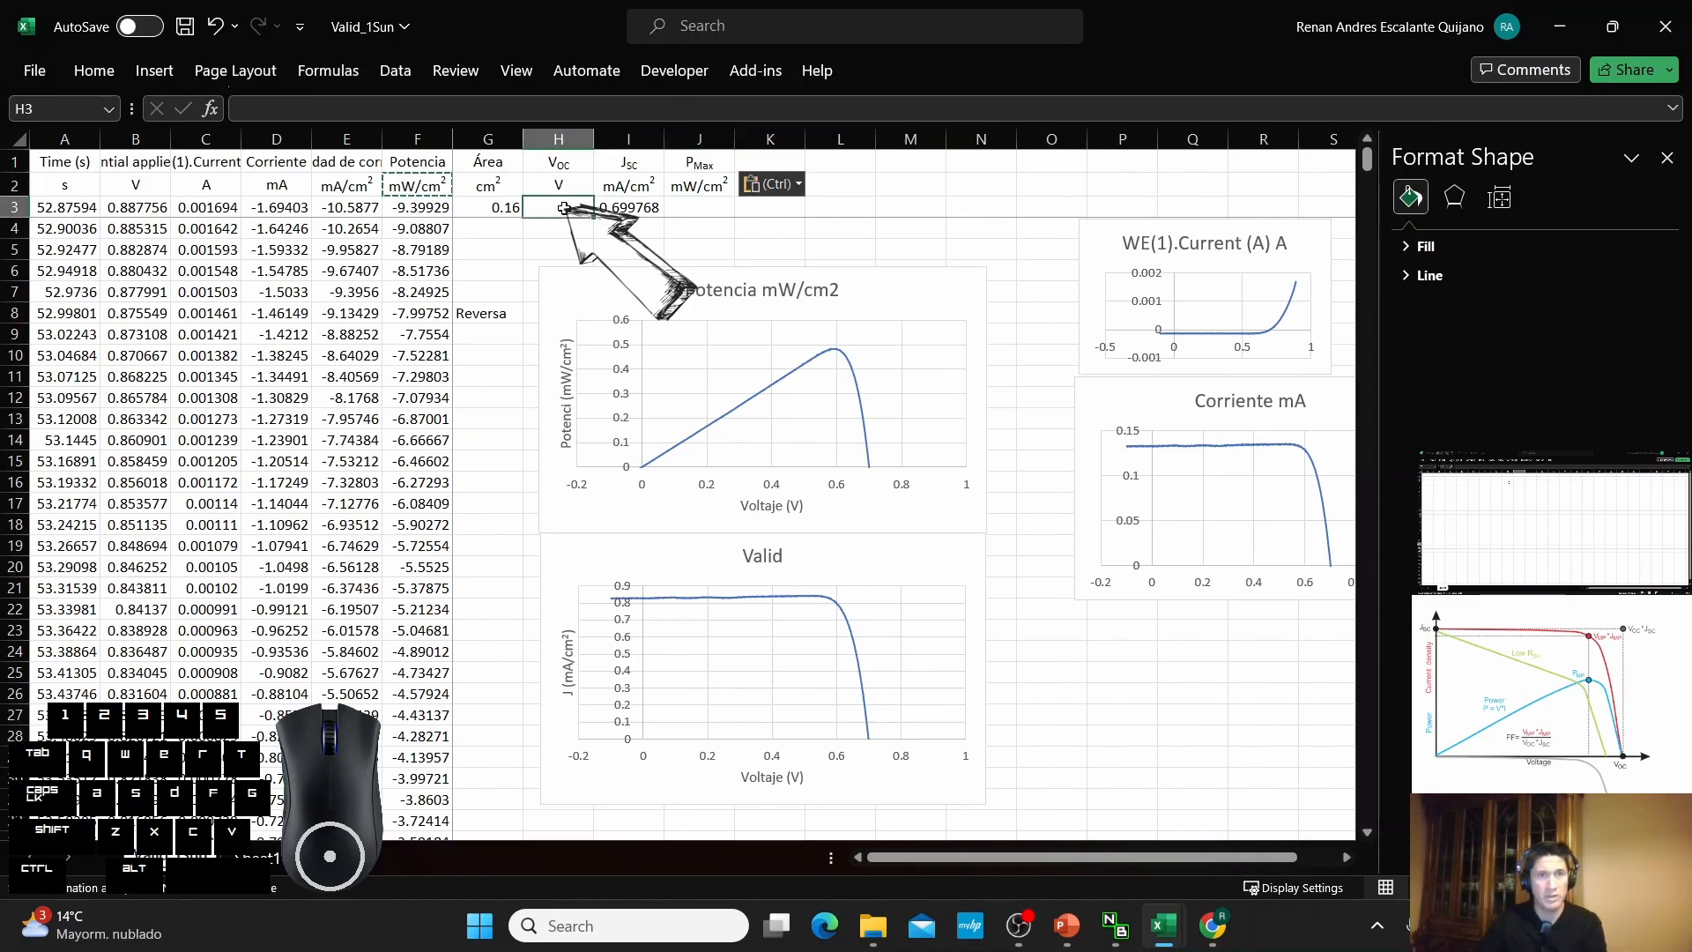
click(531, 245)
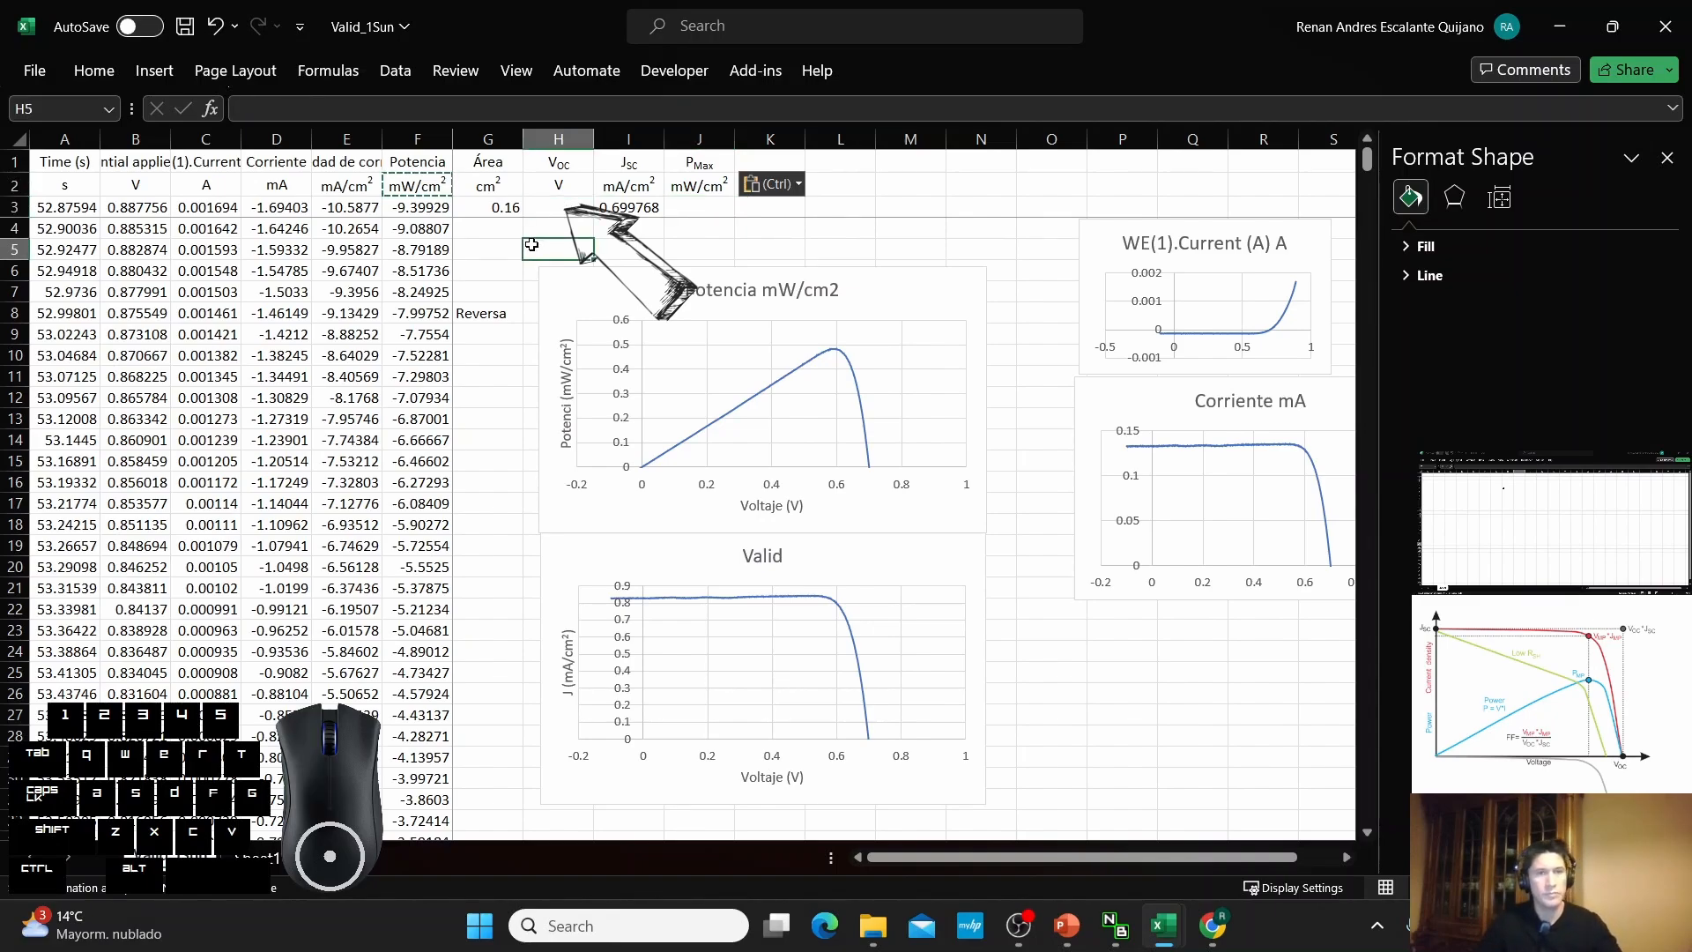
key(Escape)
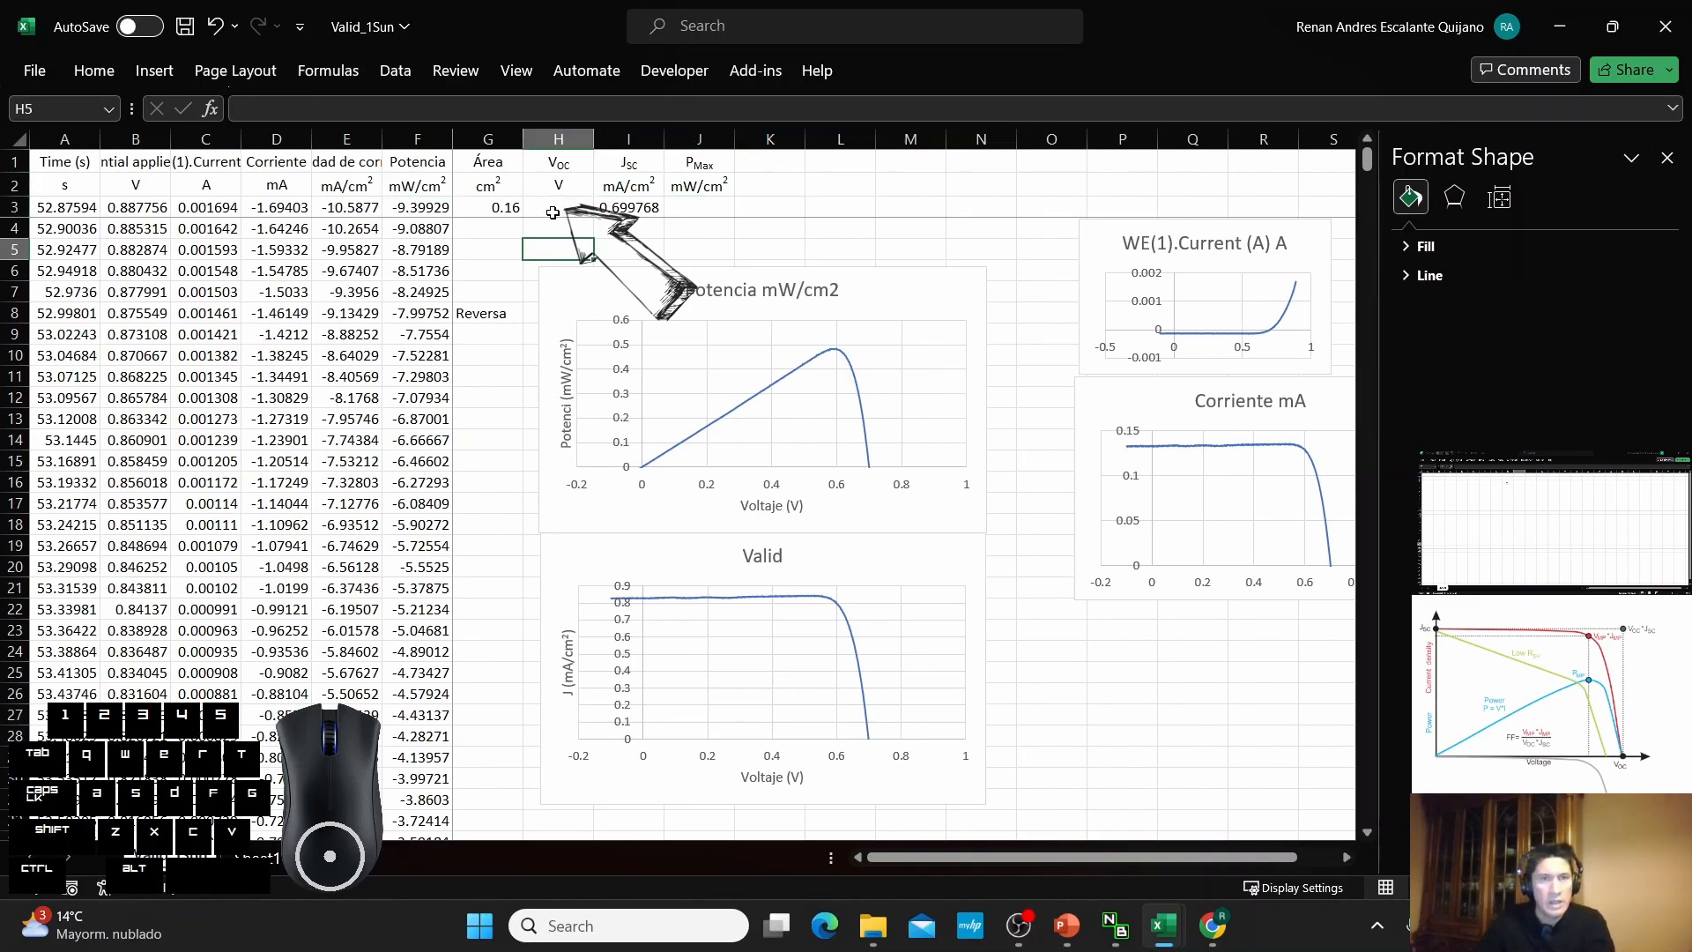
Move the =B80 formula from I3 to H3 in the VOC column.
click(632, 208)
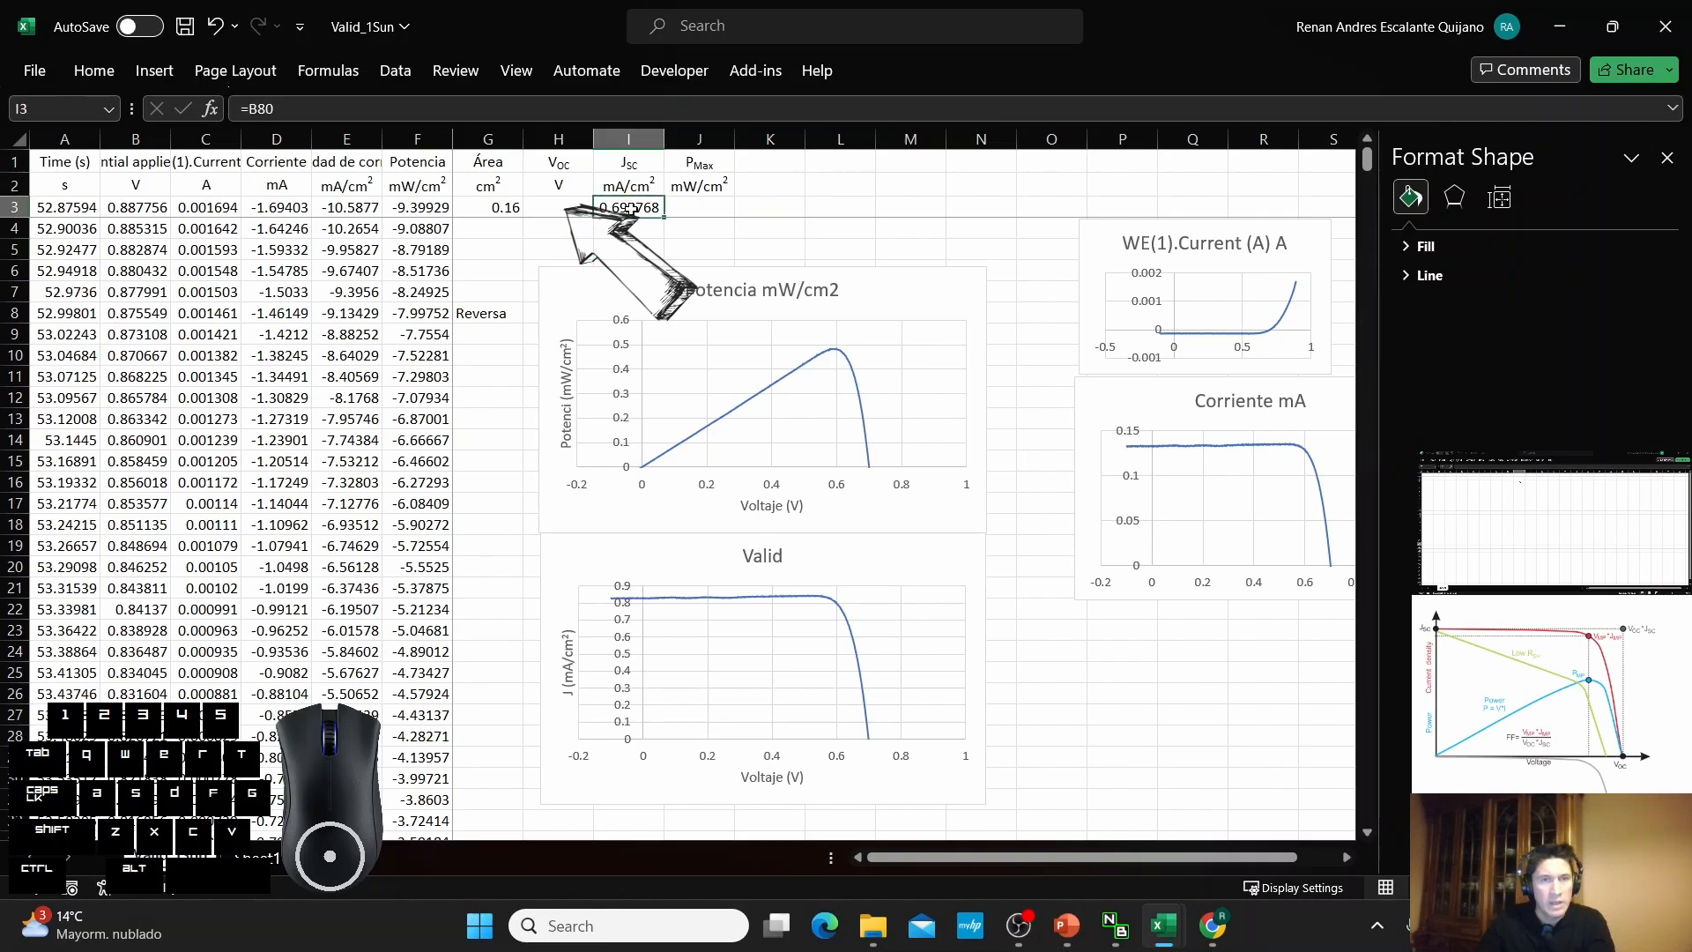
key(ctrl+x)
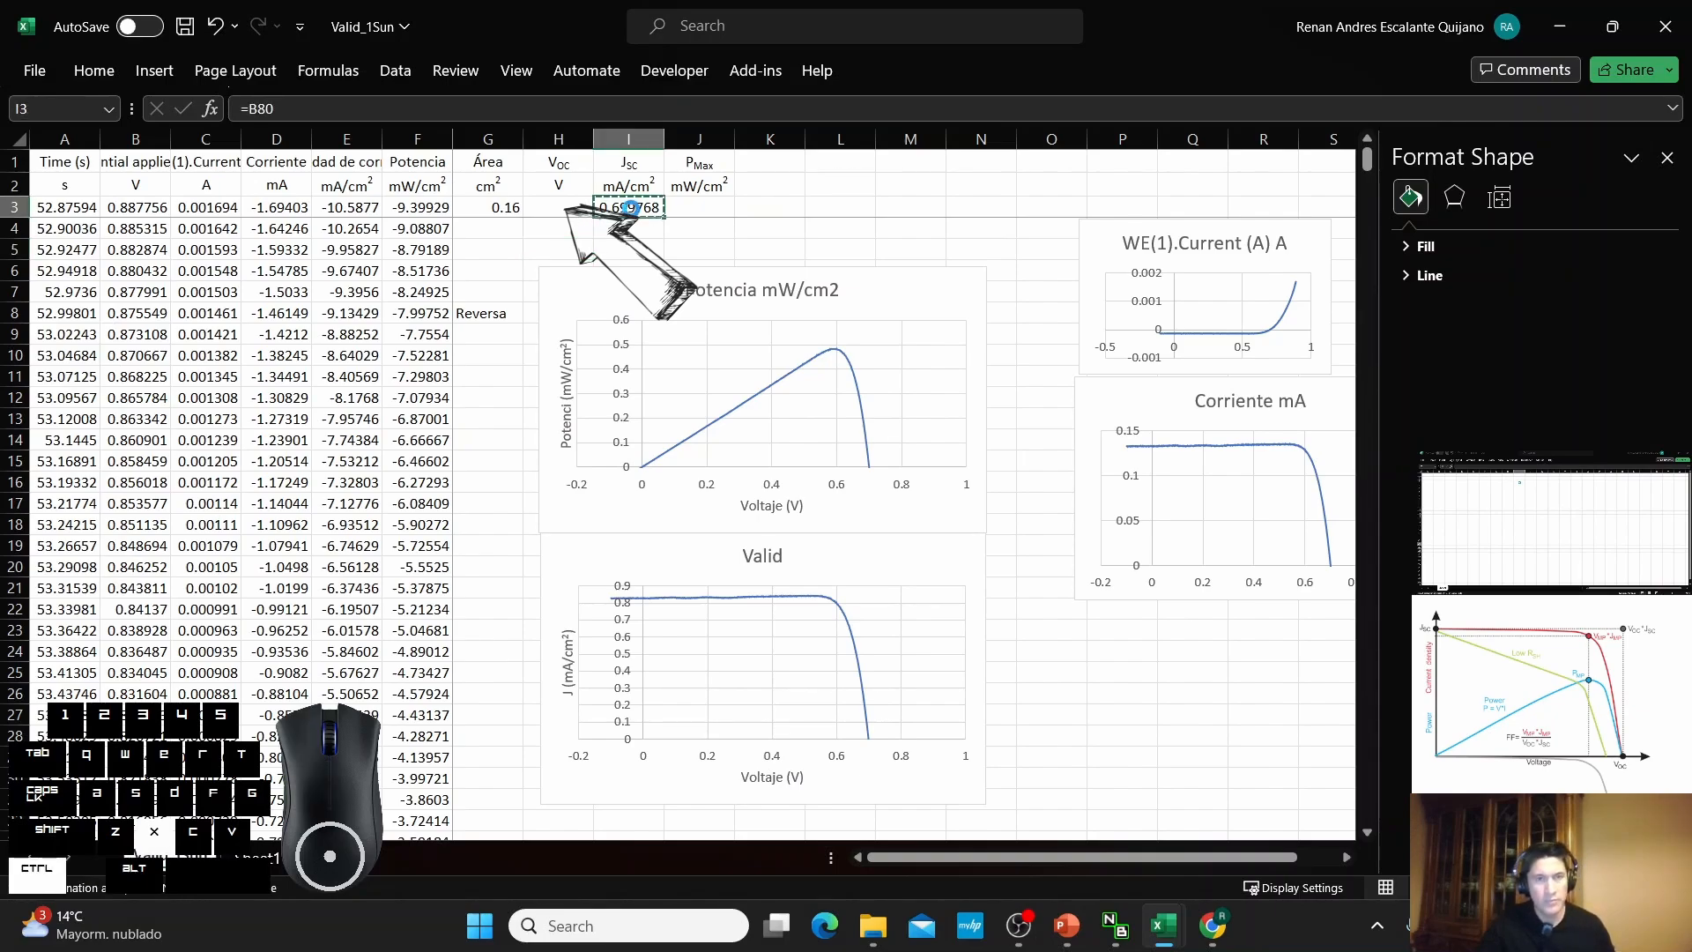
click(586, 212)
key(ctrl+v)
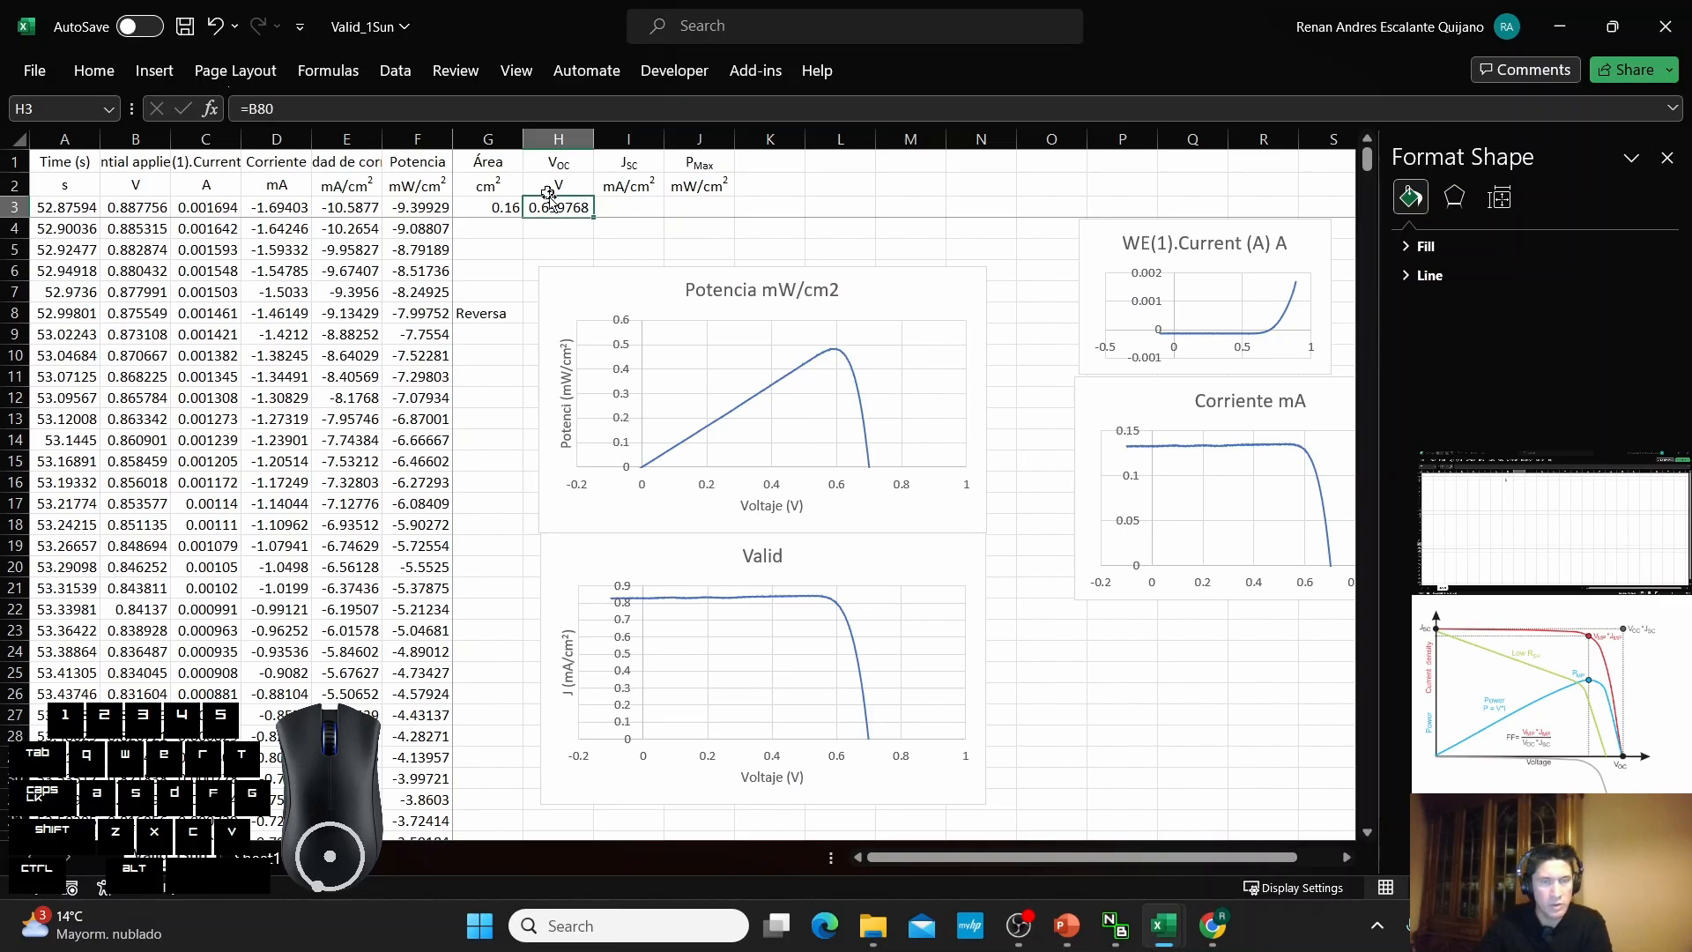
Set the JSC cell I3 to =E366, the current density in the row where the voltage is closest to zero.
click(628, 205)
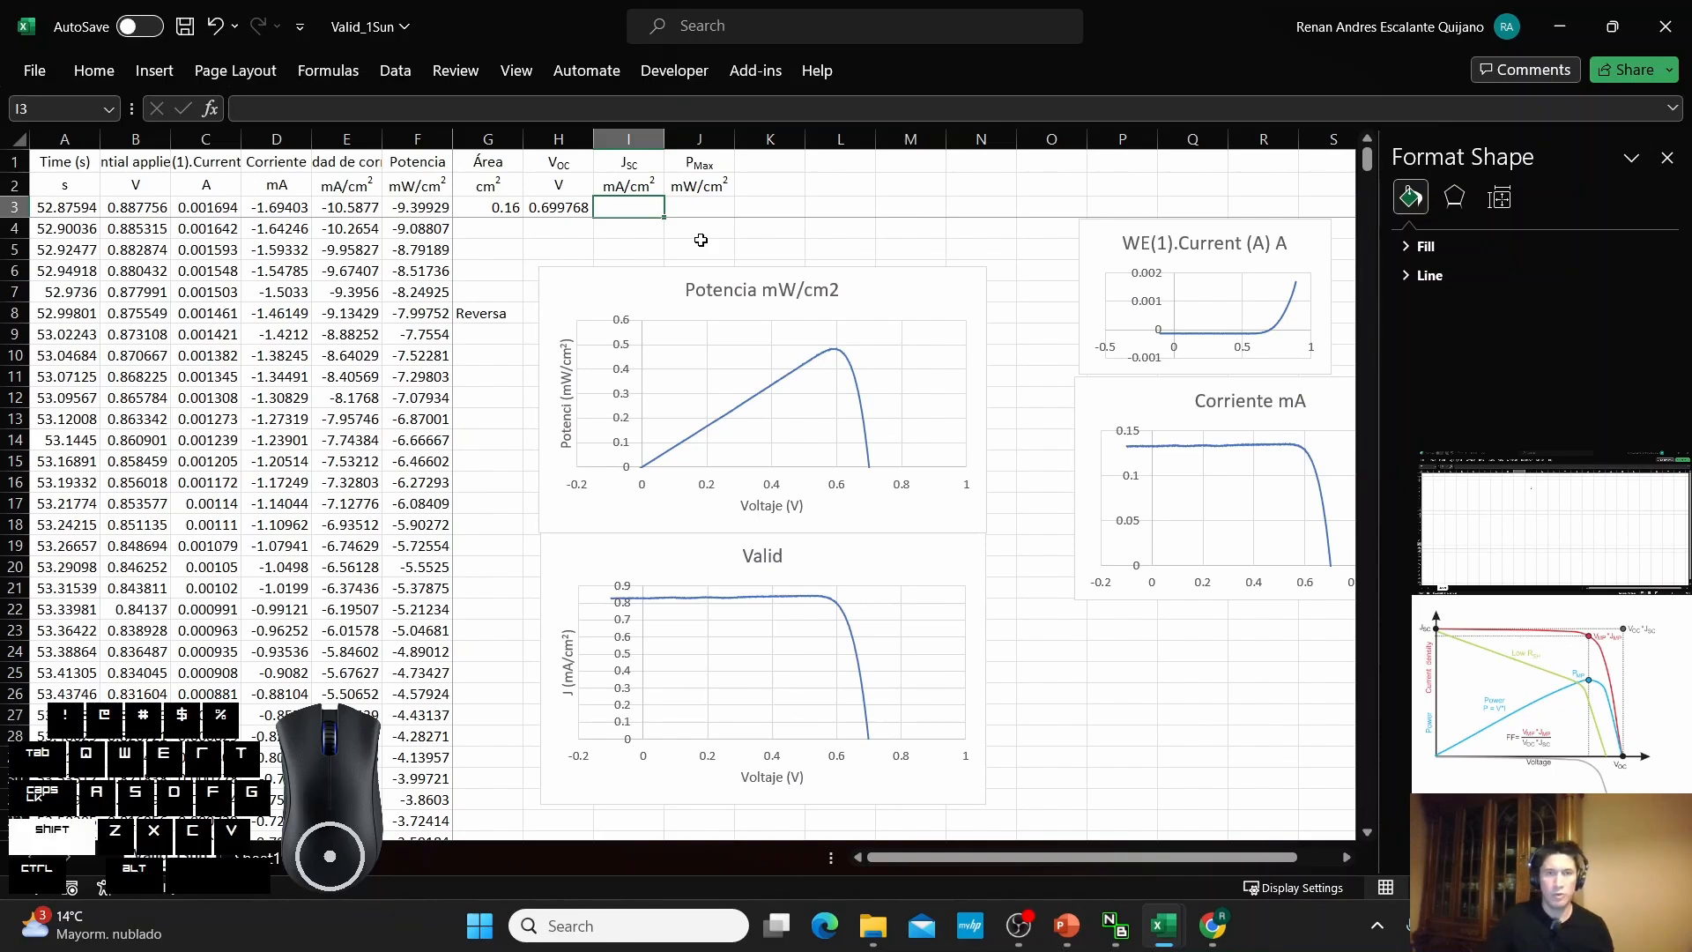
text(=)
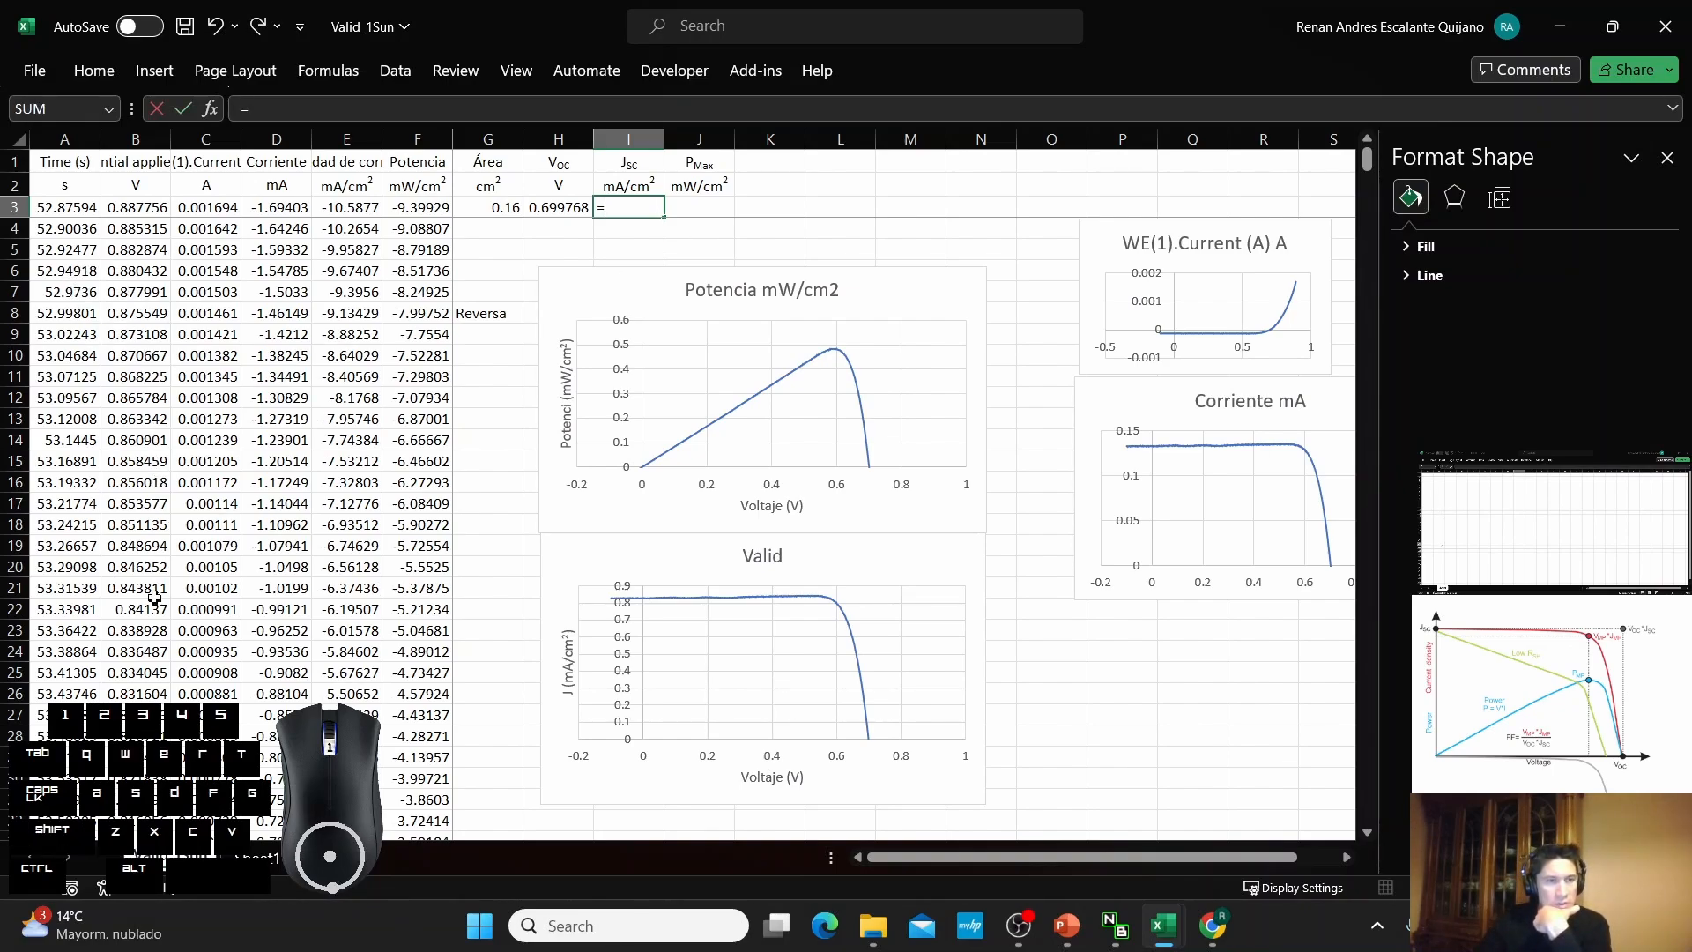
scroll(141, 600, down, 1)
scroll(141, 600, down, 5)
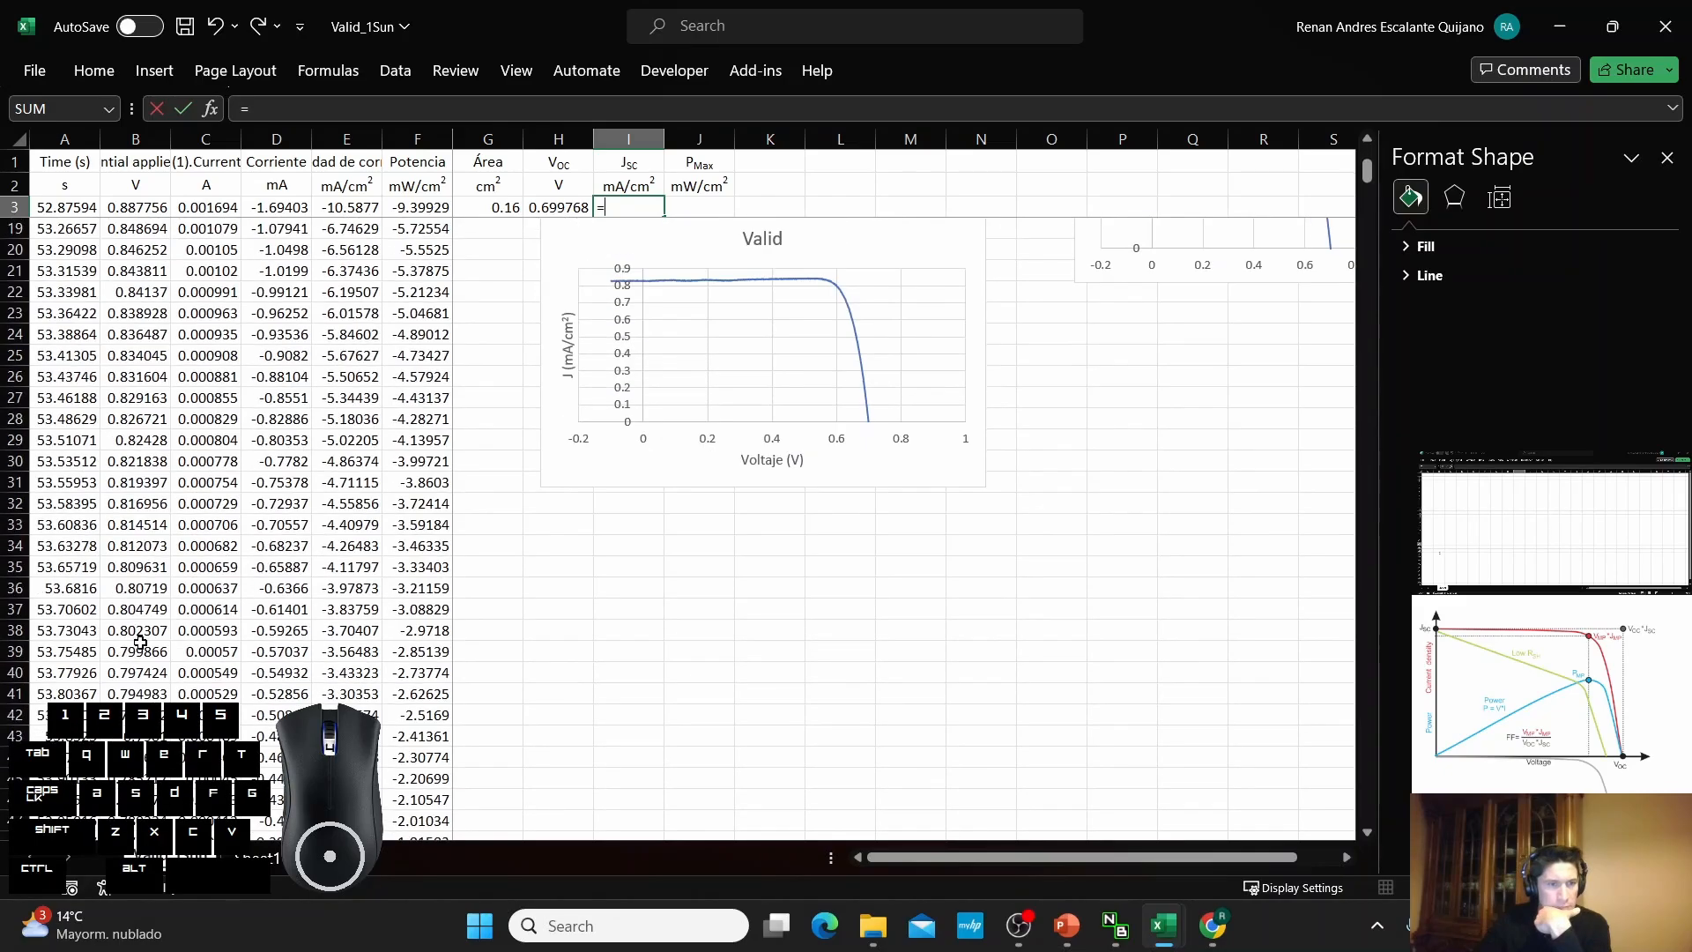
scroll(141, 645, down, 9)
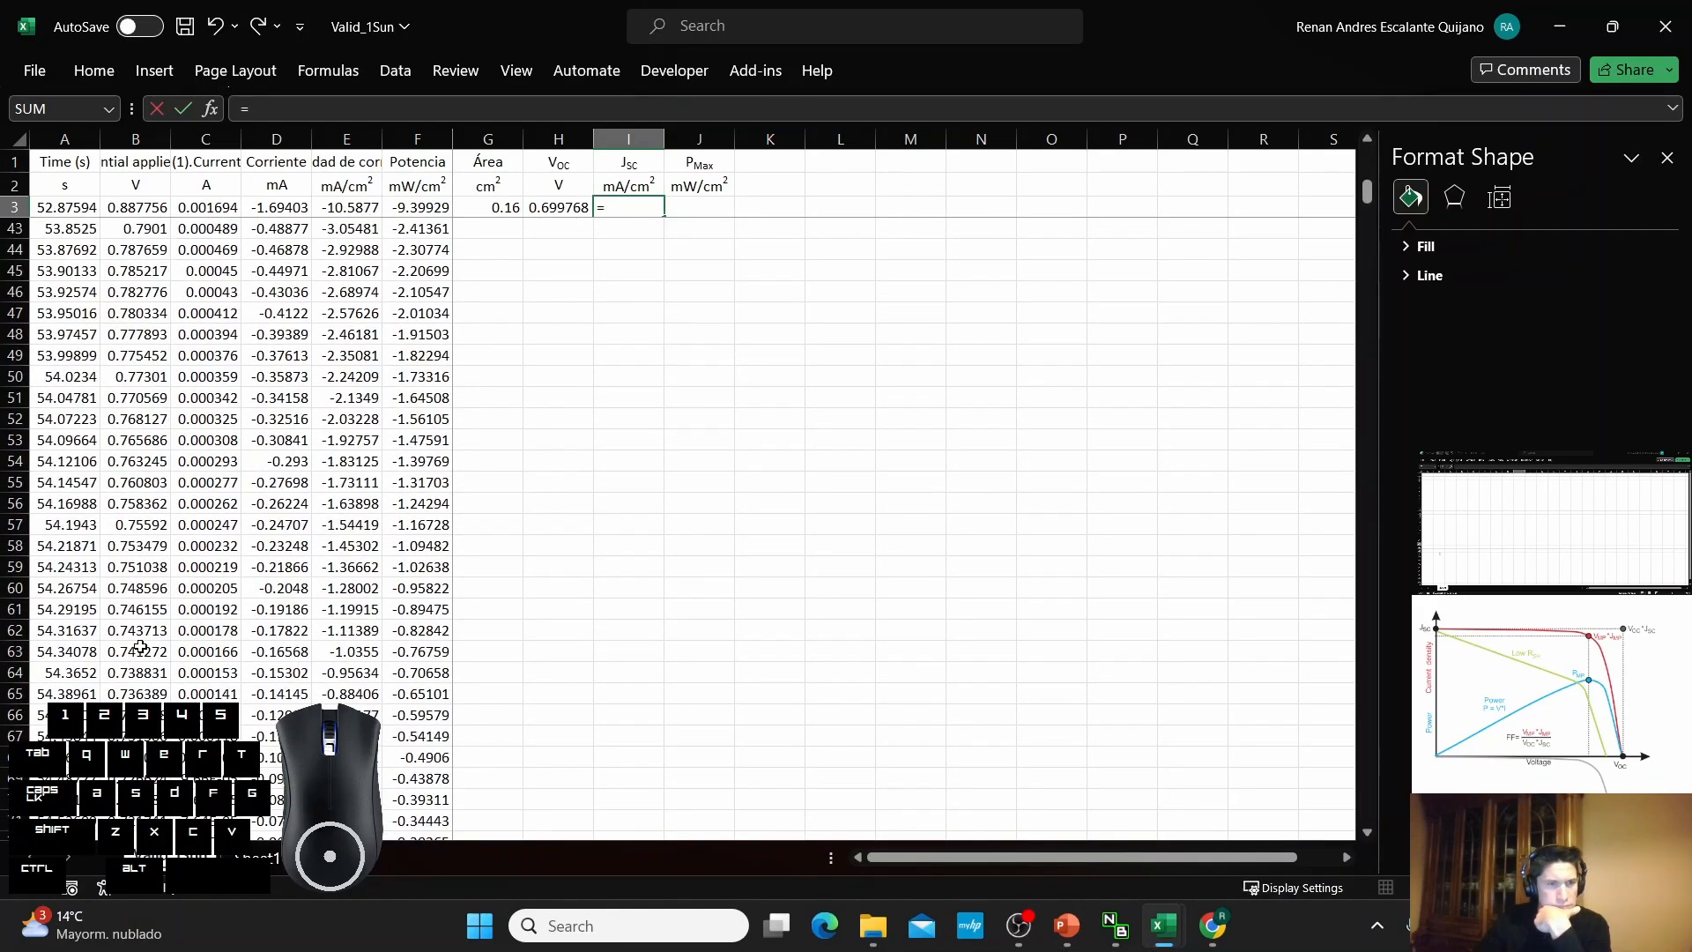
scroll(139, 646, down, 16)
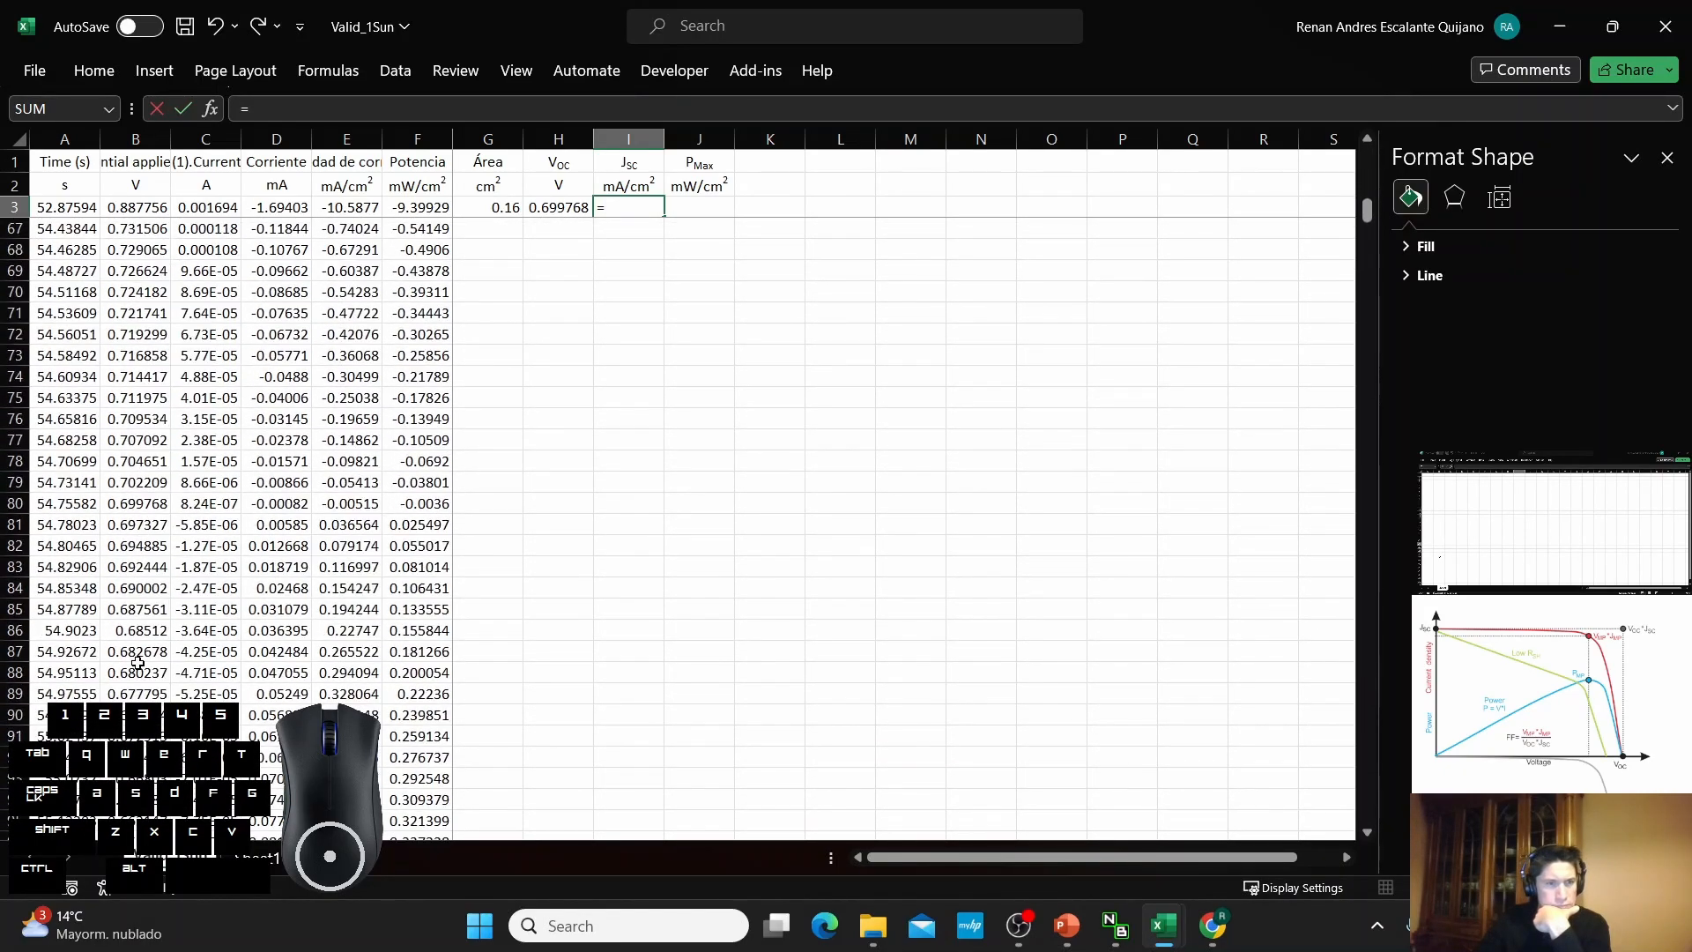
scroll(134, 670, down, 11)
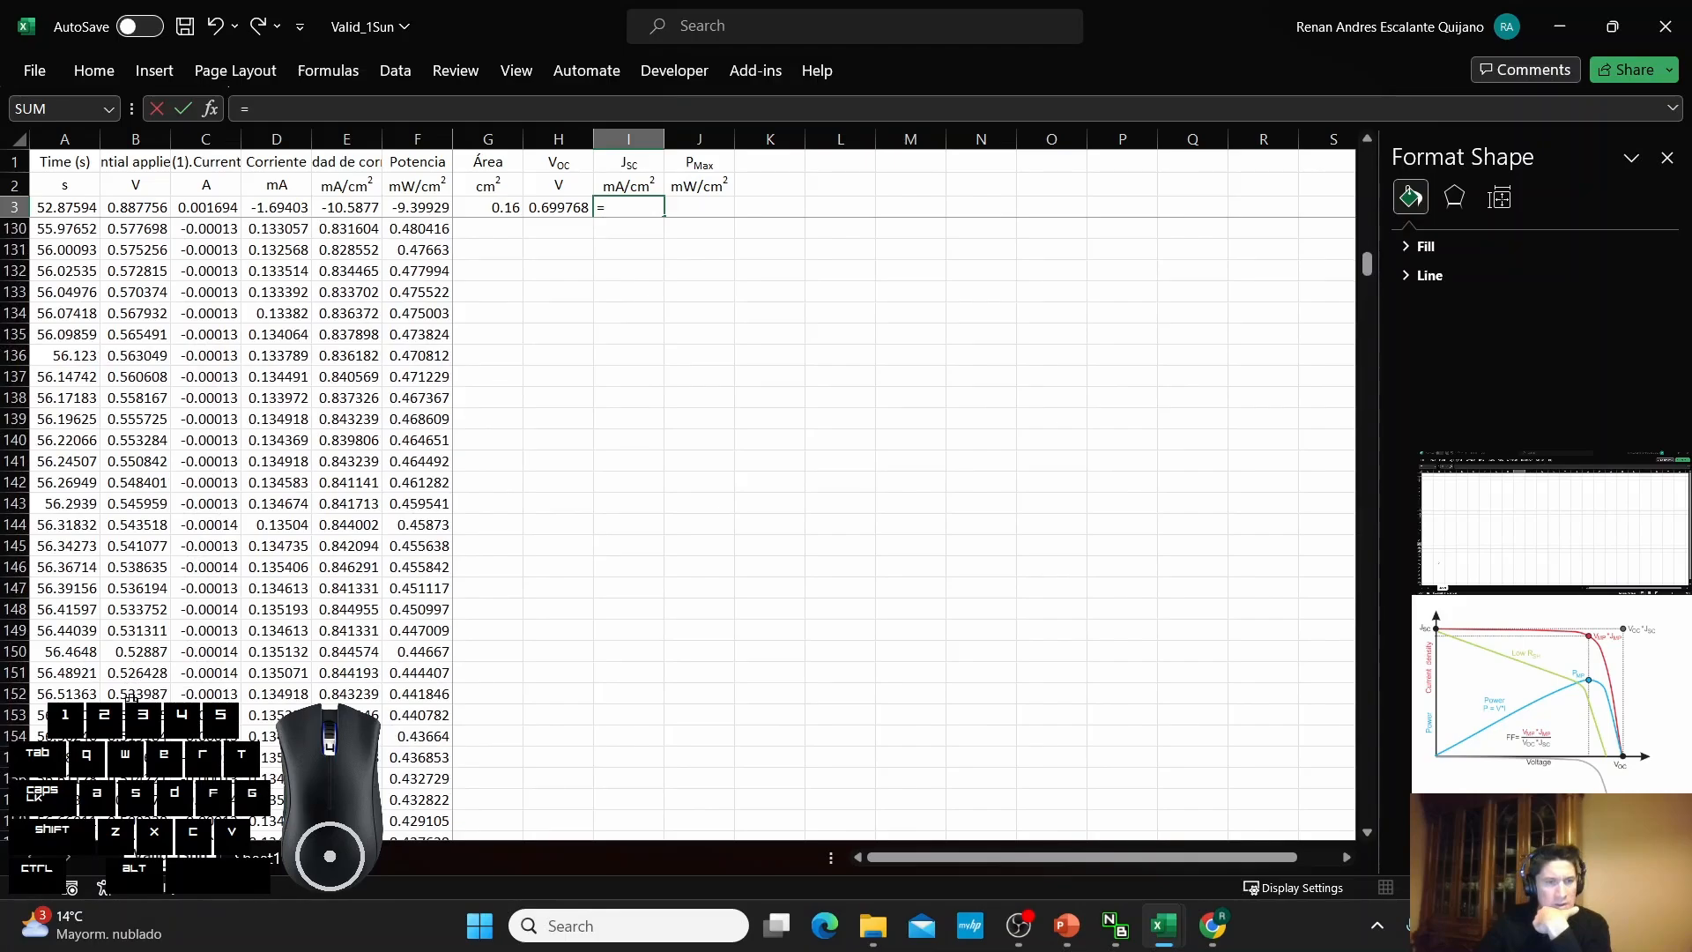
scroll(131, 699, down, 6)
scroll(132, 696, down, 1)
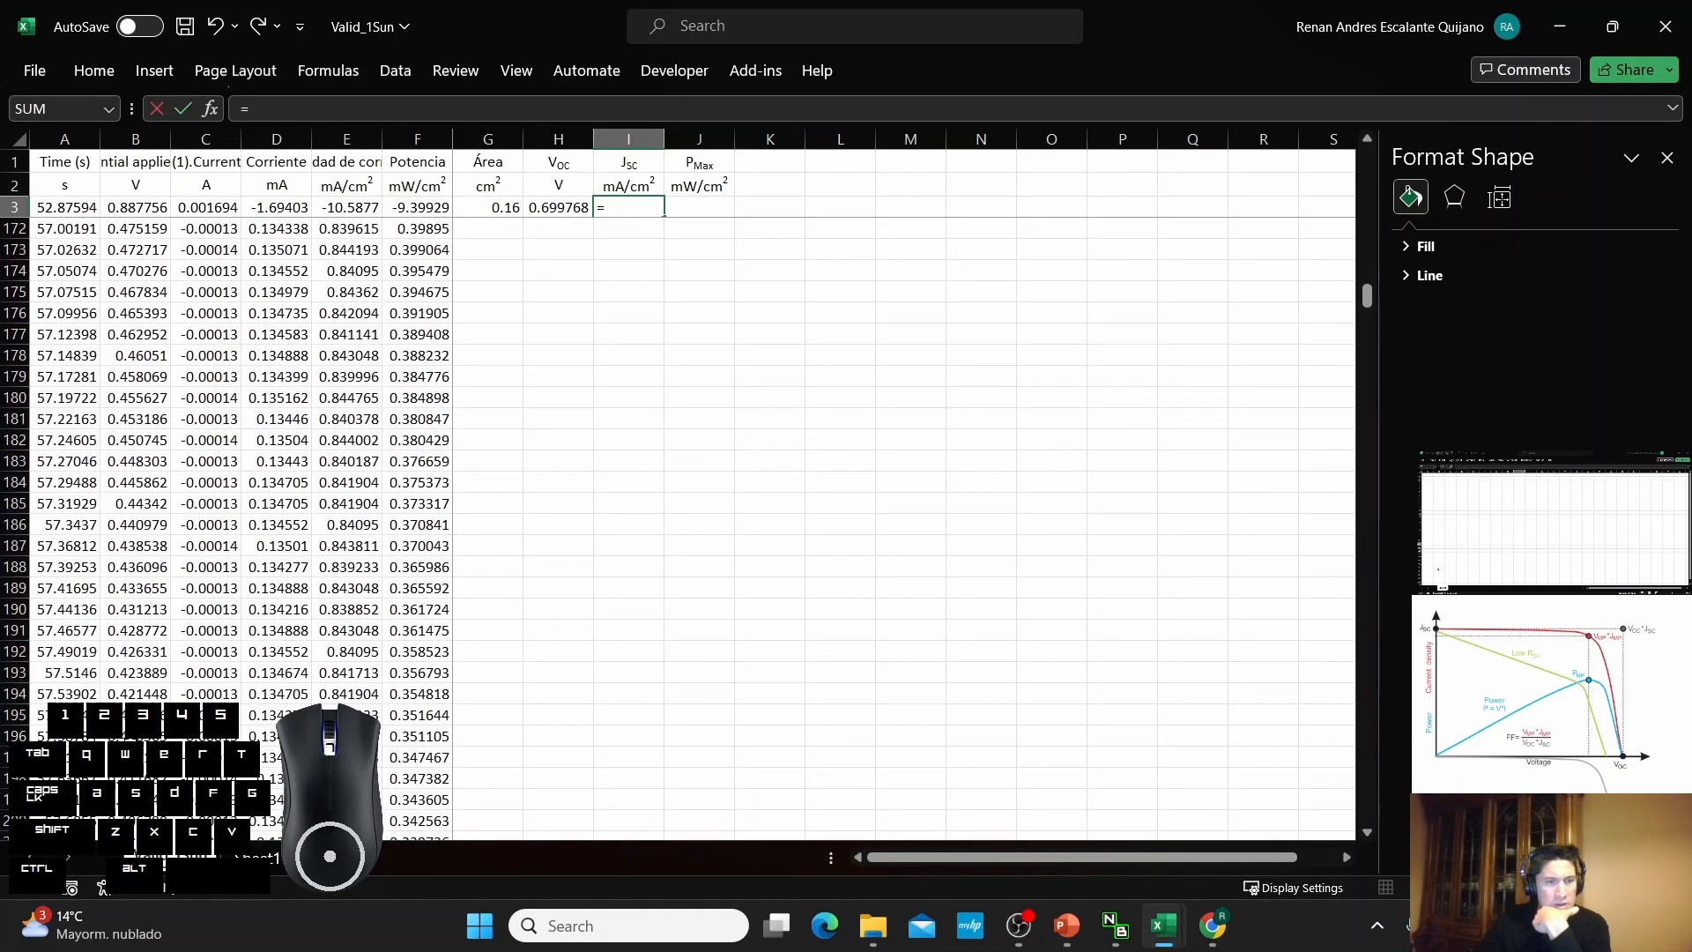
scroll(672, 576, down, 6)
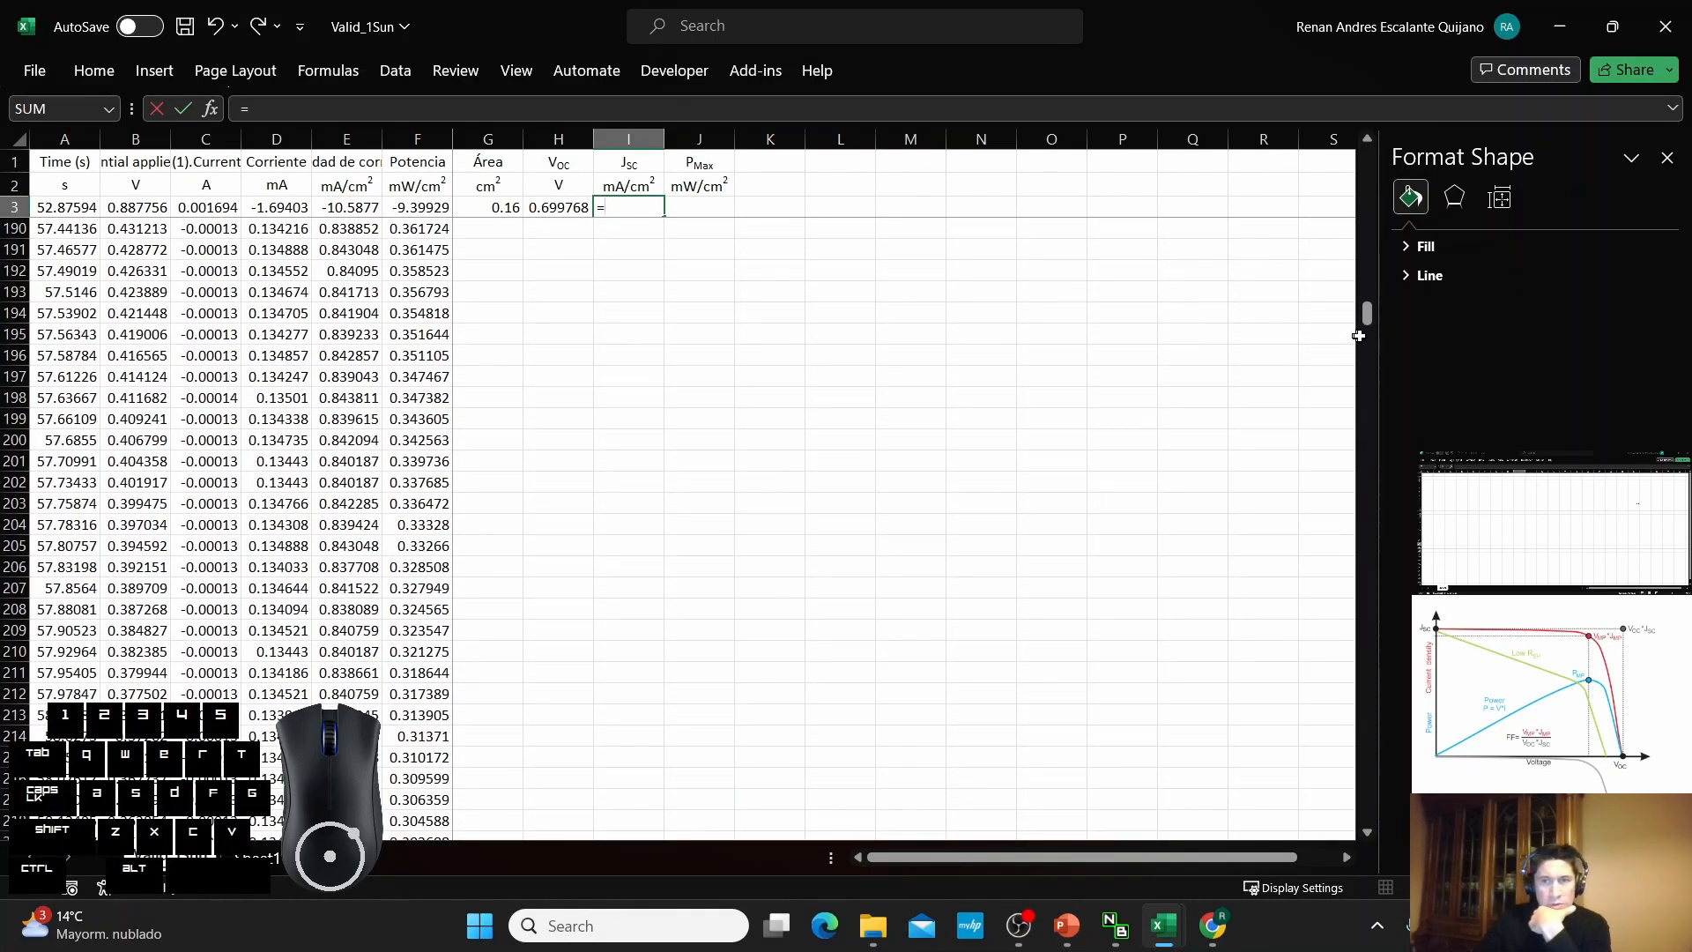
drag(1369, 322, 1362, 364)
scroll(536, 663, down, 6)
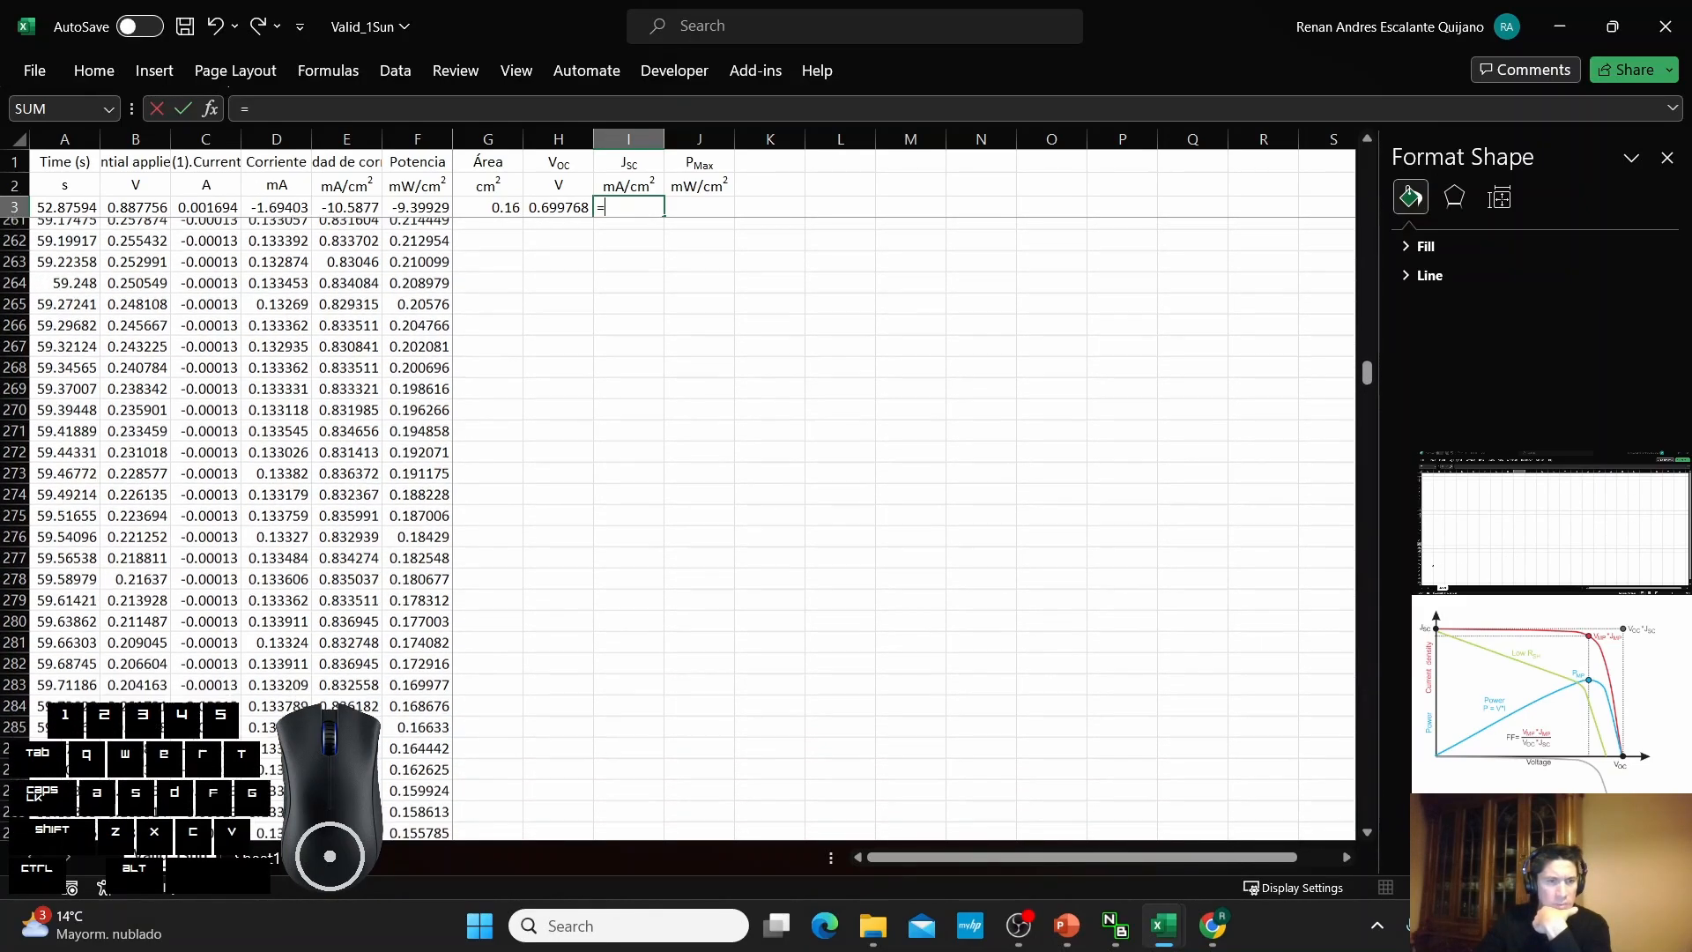
scroll(151, 697, down, 10)
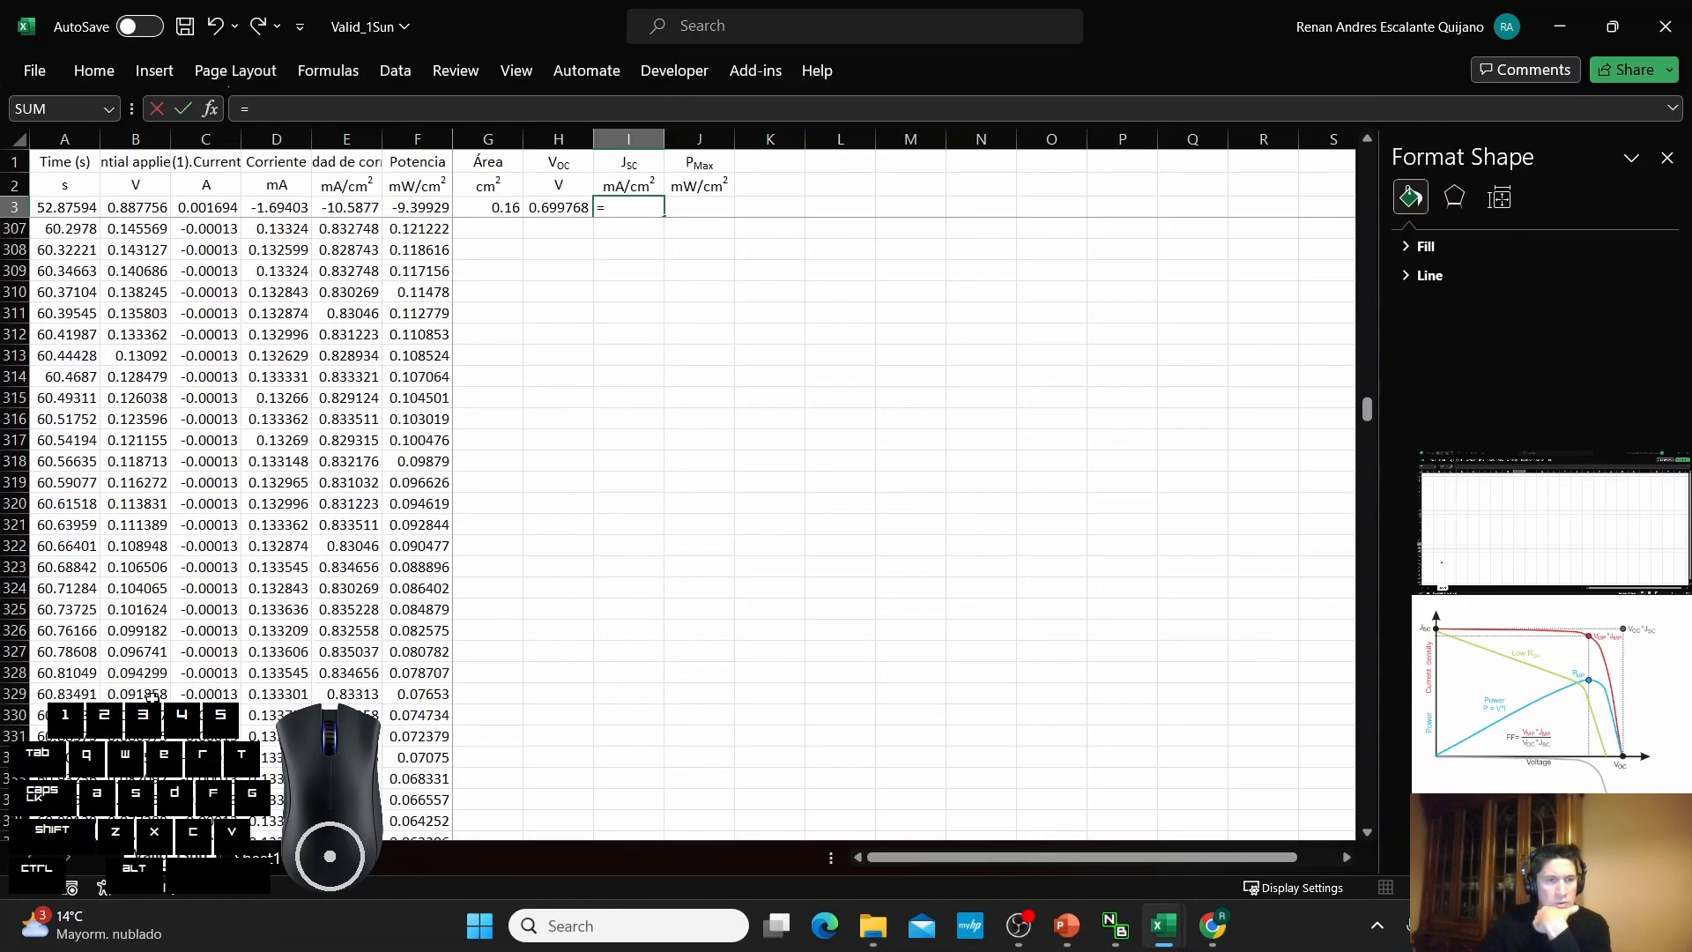
scroll(152, 698, down, 4)
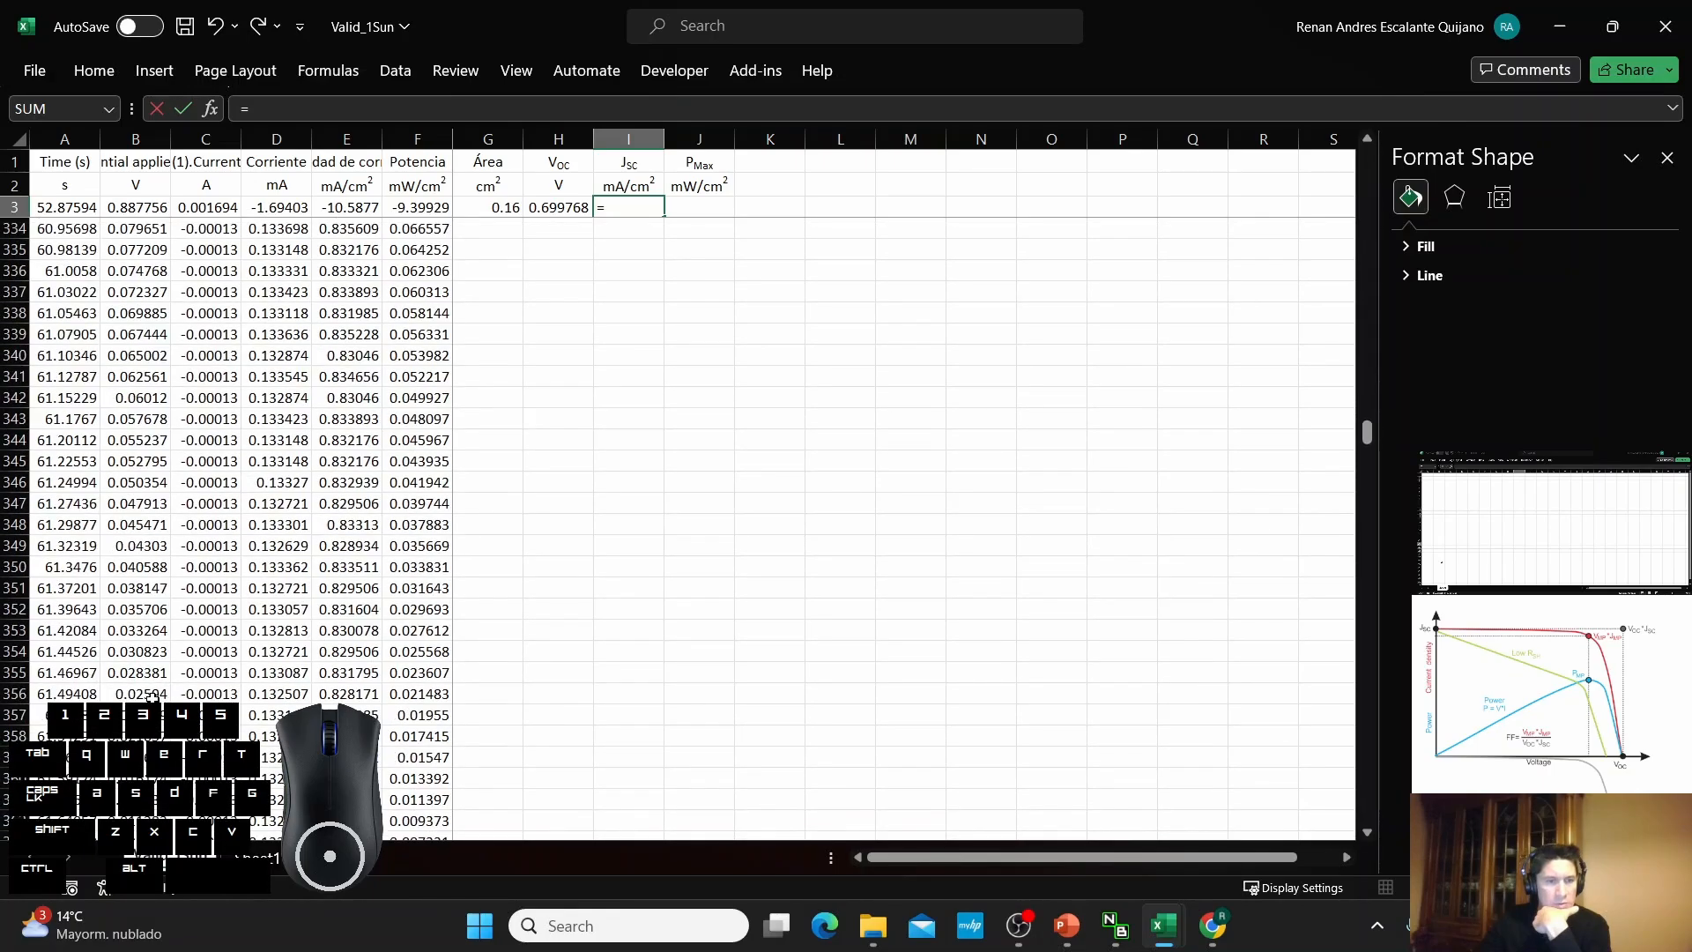
scroll(131, 635, down, 3)
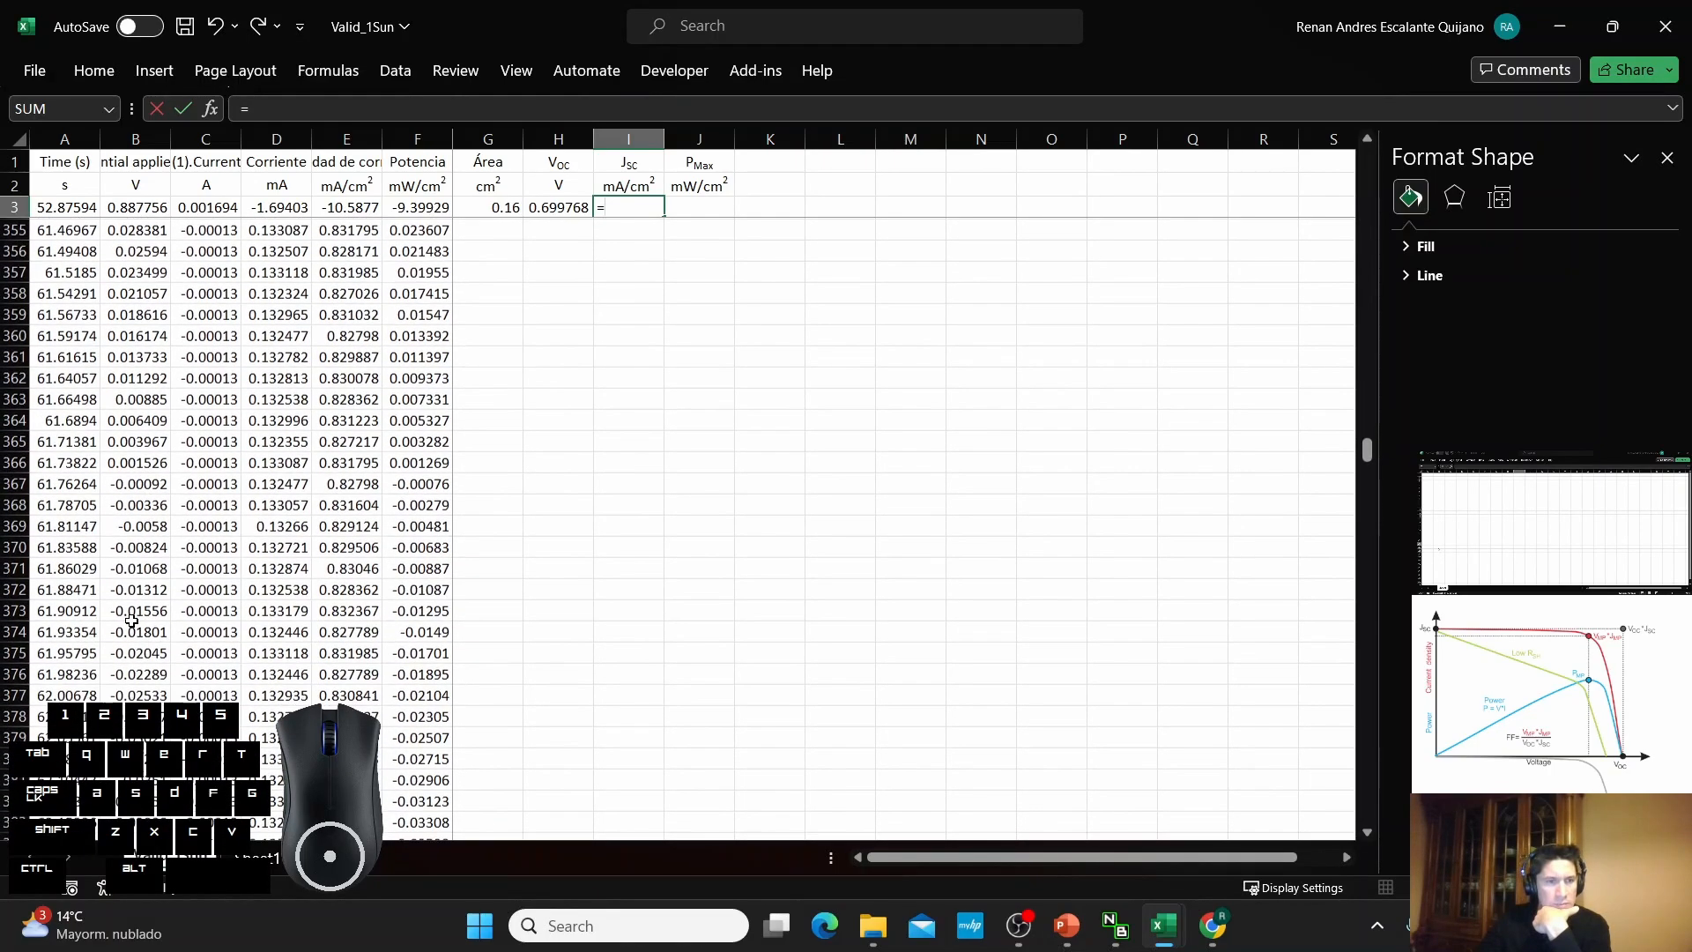
scroll(141, 610, down, 13)
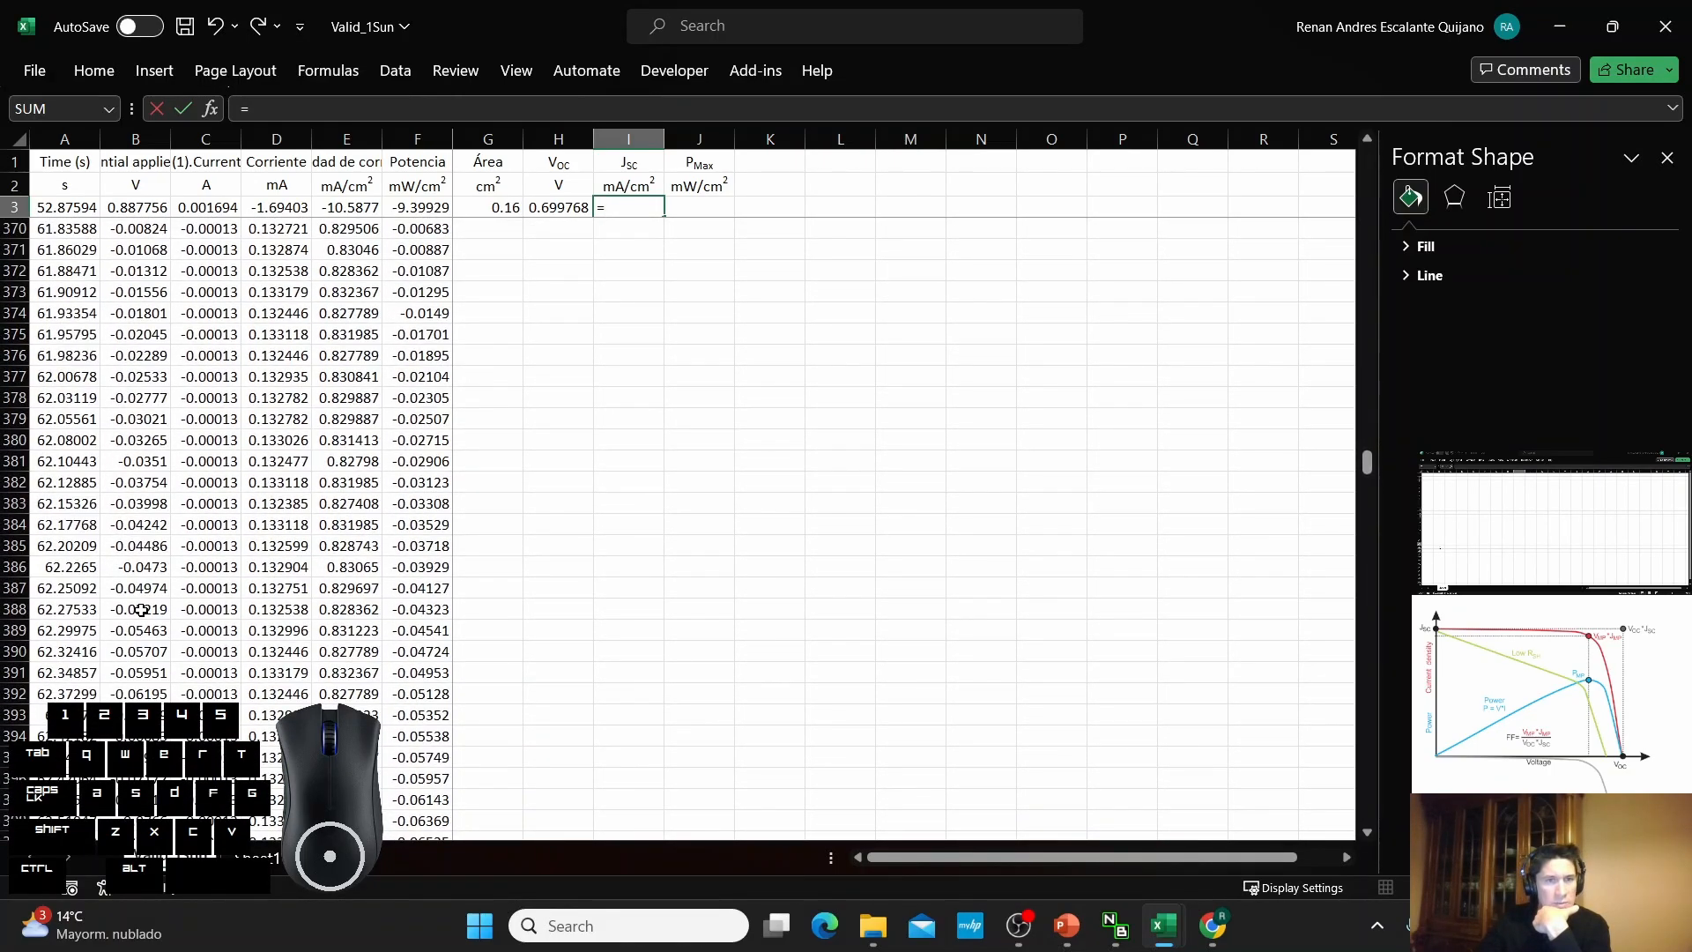
scroll(773, 476, down, 11)
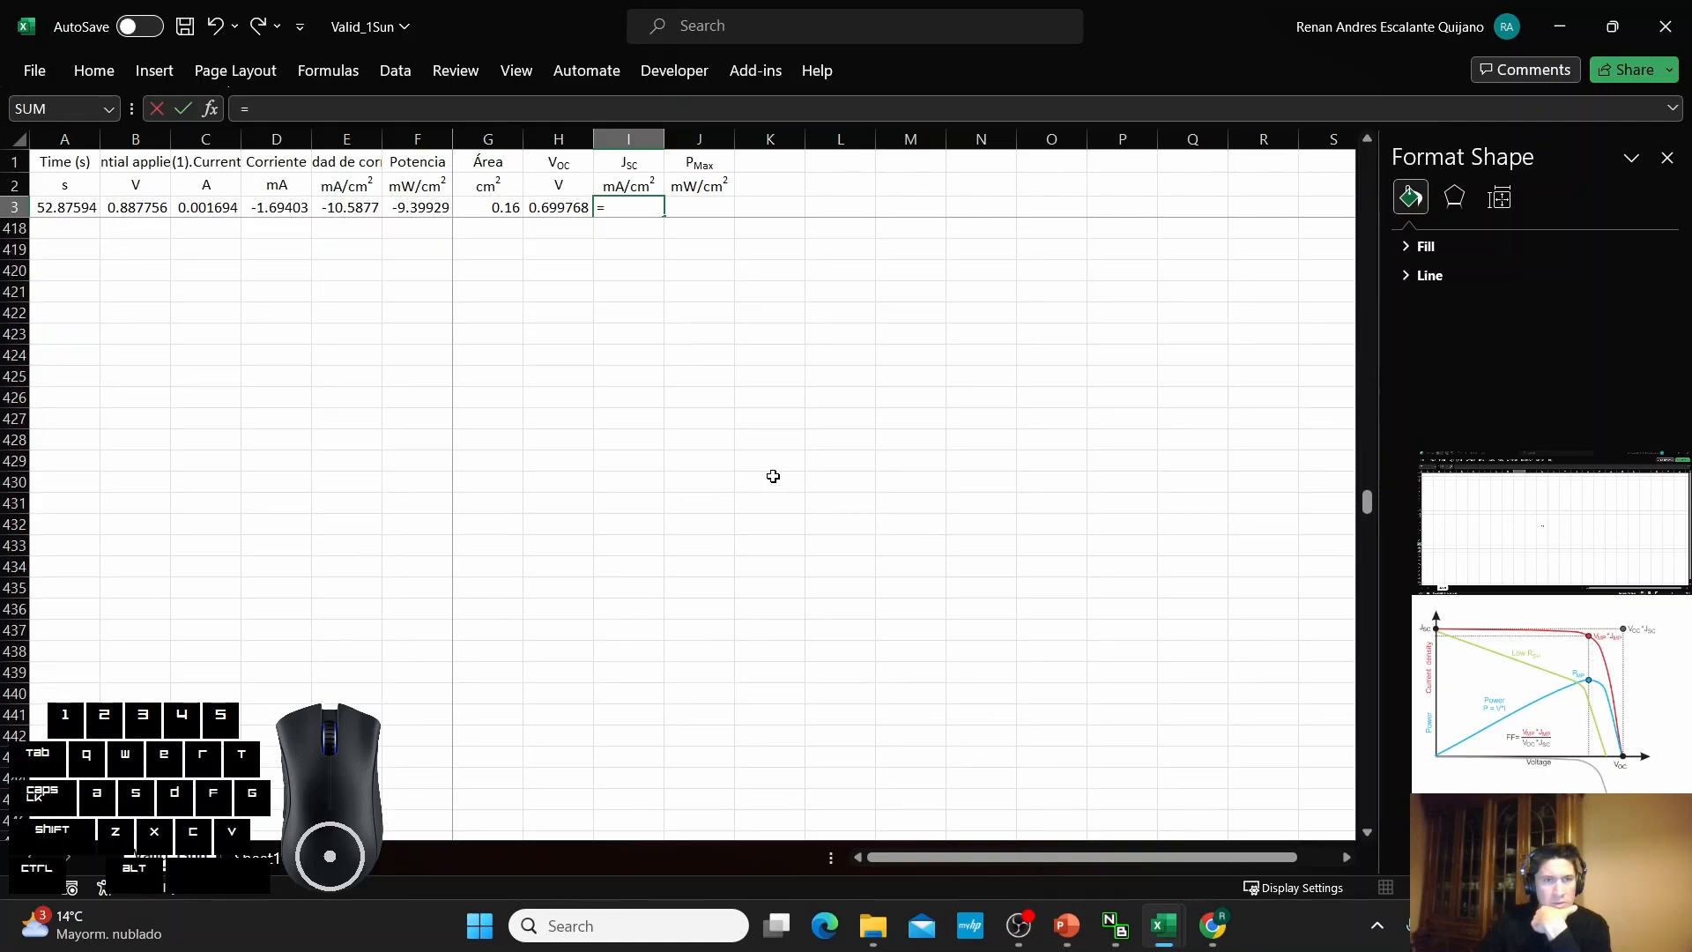
click(1367, 533)
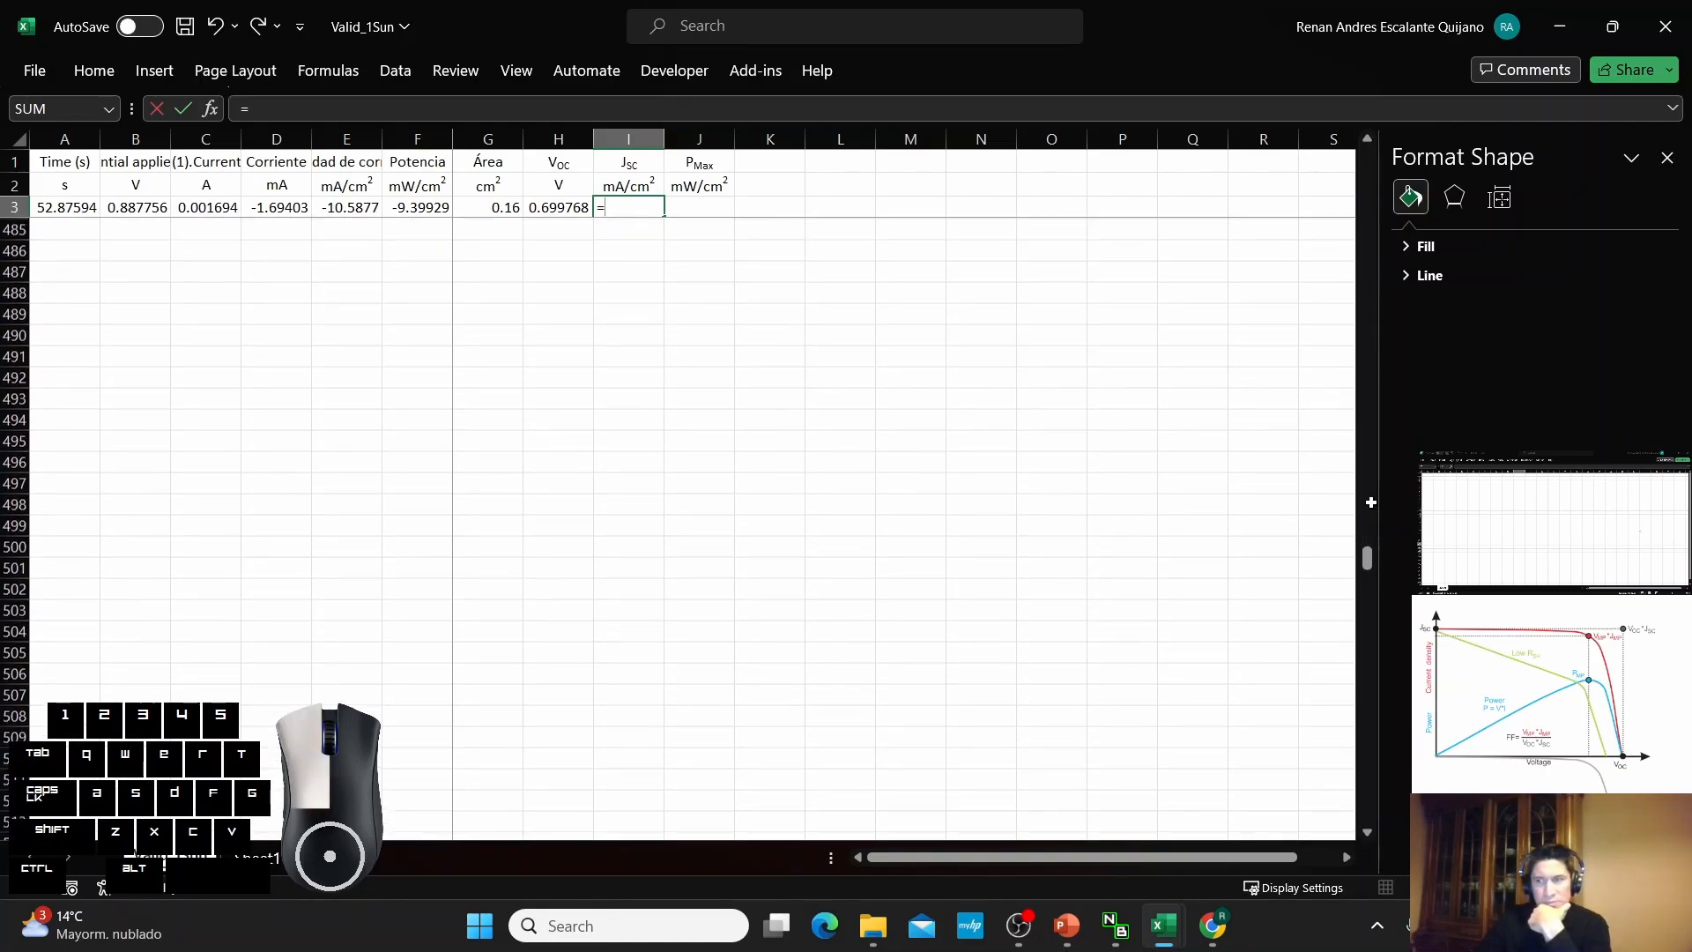
scroll(1363, 563, up, 4)
scroll(1369, 549, up, 10)
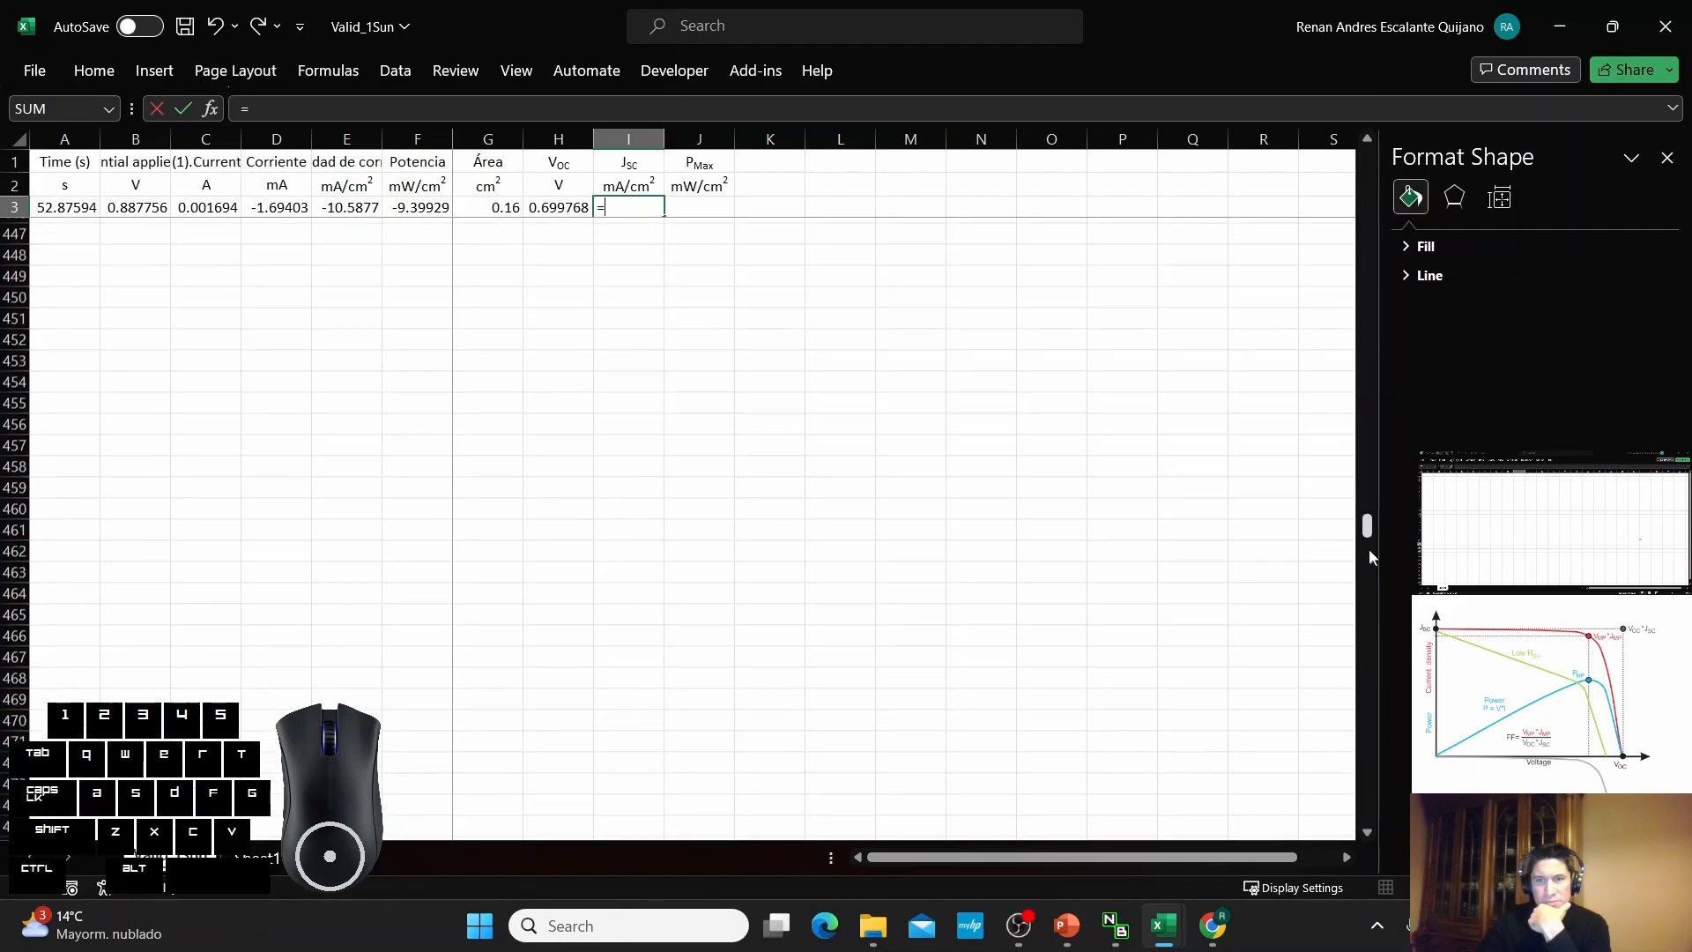
drag(1369, 529, 1356, 454)
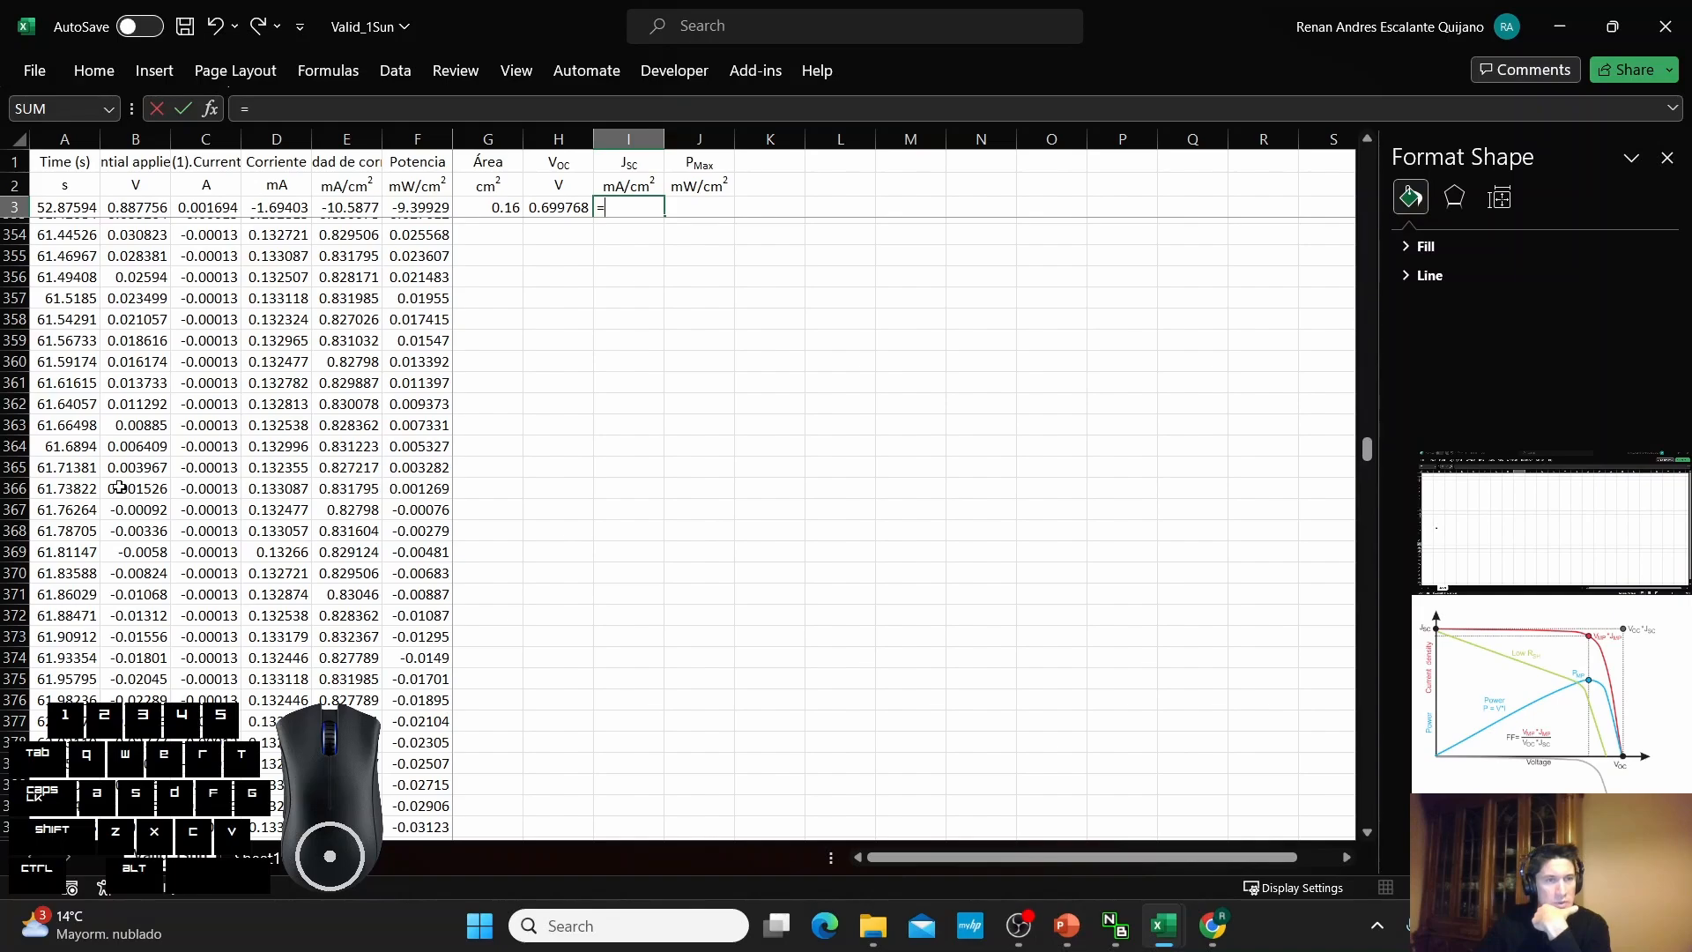
click(339, 490)
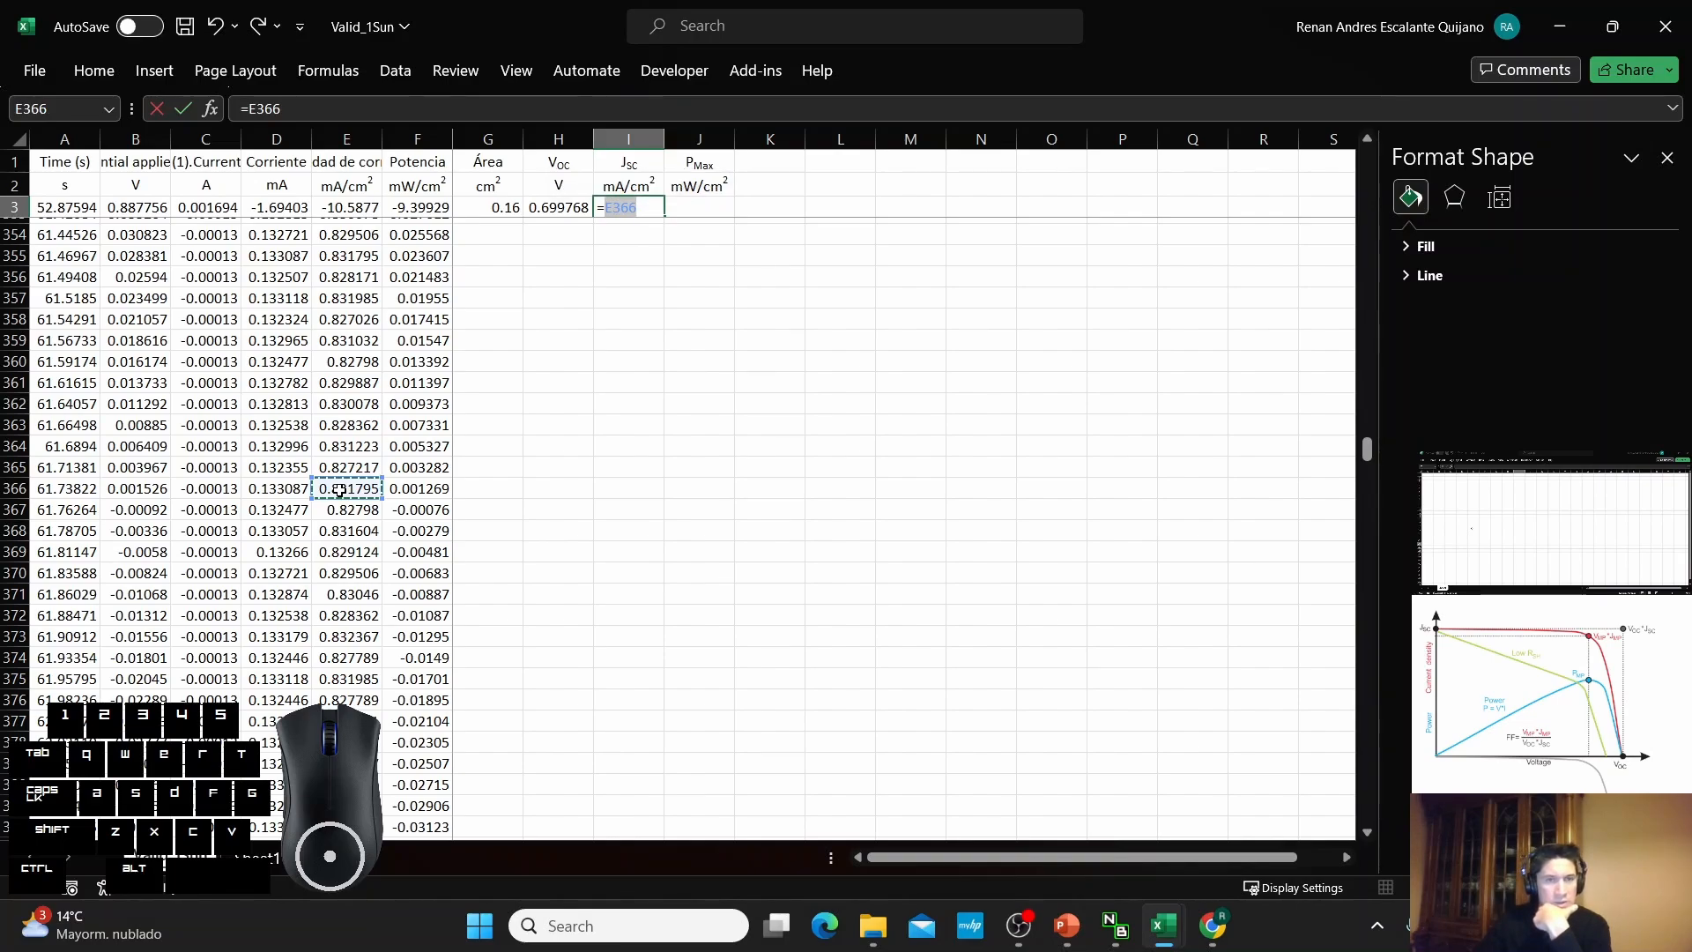
key(Return)
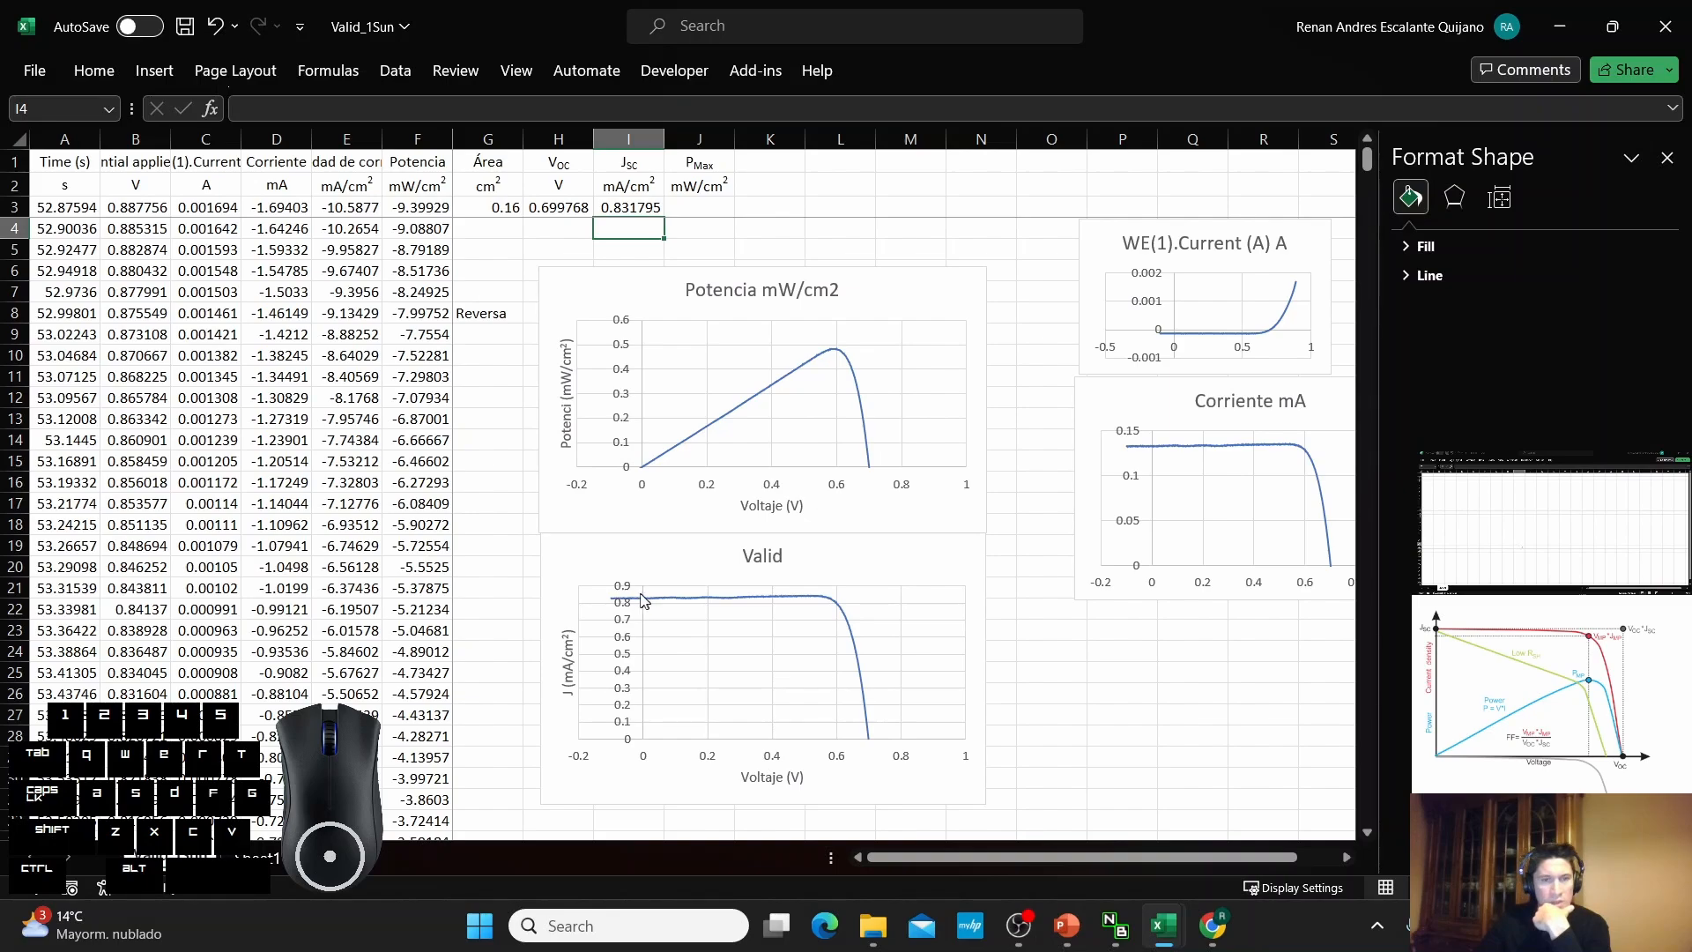
Calculate PMax in J3 as the maximum of the whole power density column with =MAX(F:F).
mouse_move(636, 609)
click(705, 209)
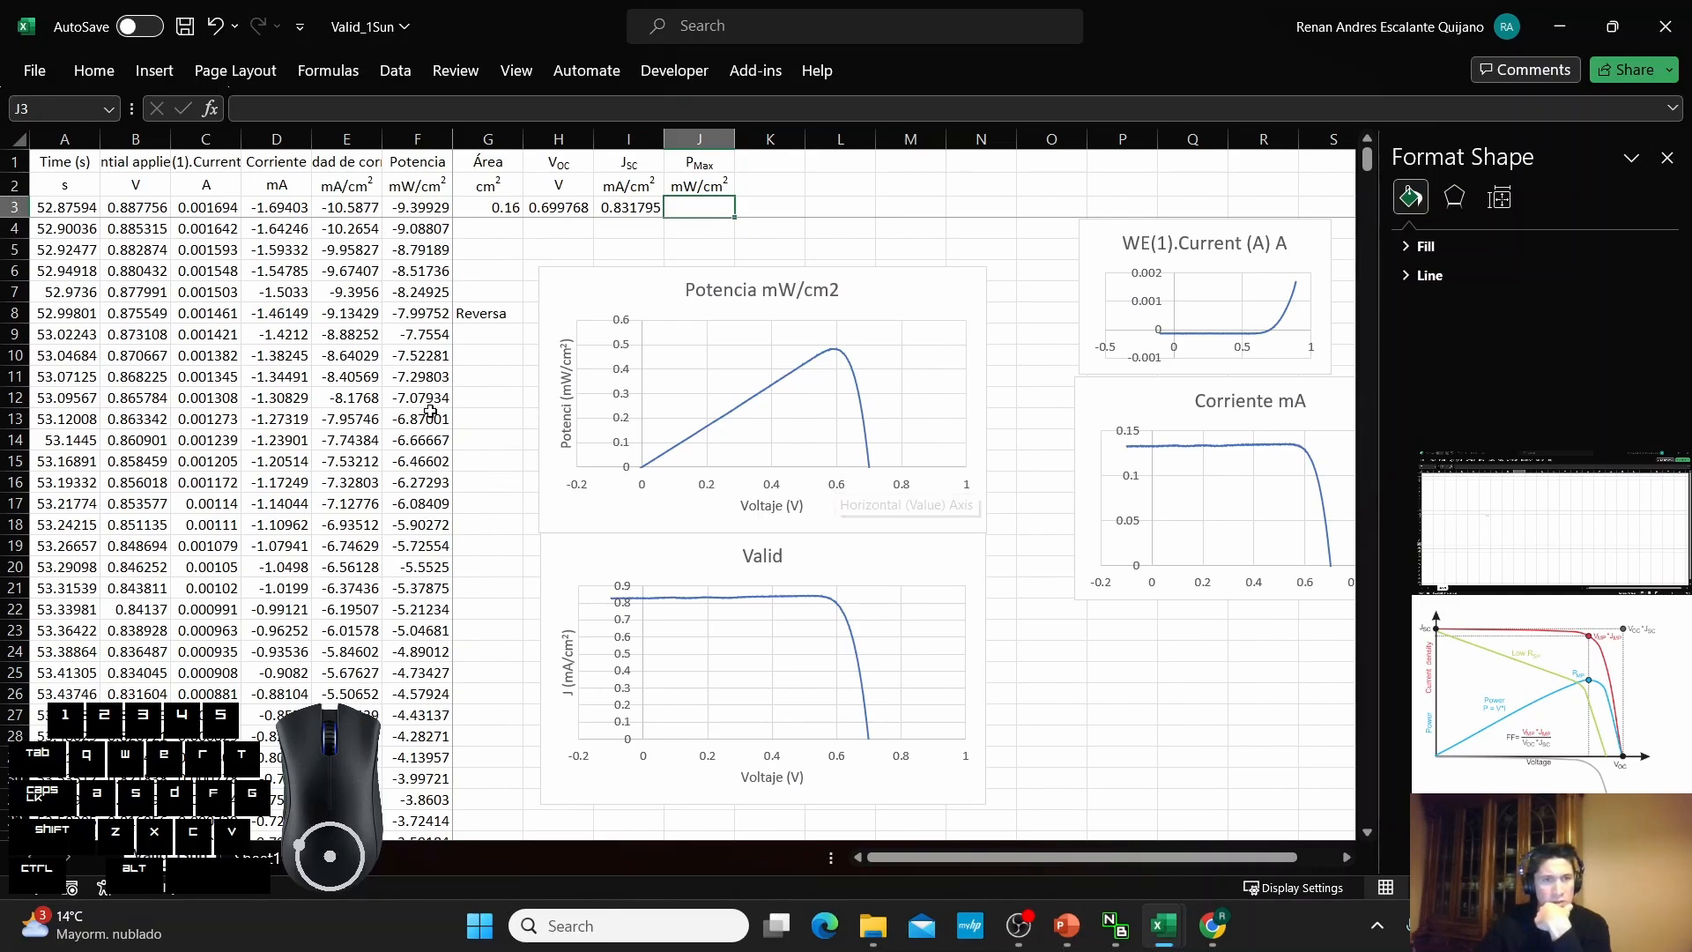
double_click(714, 210)
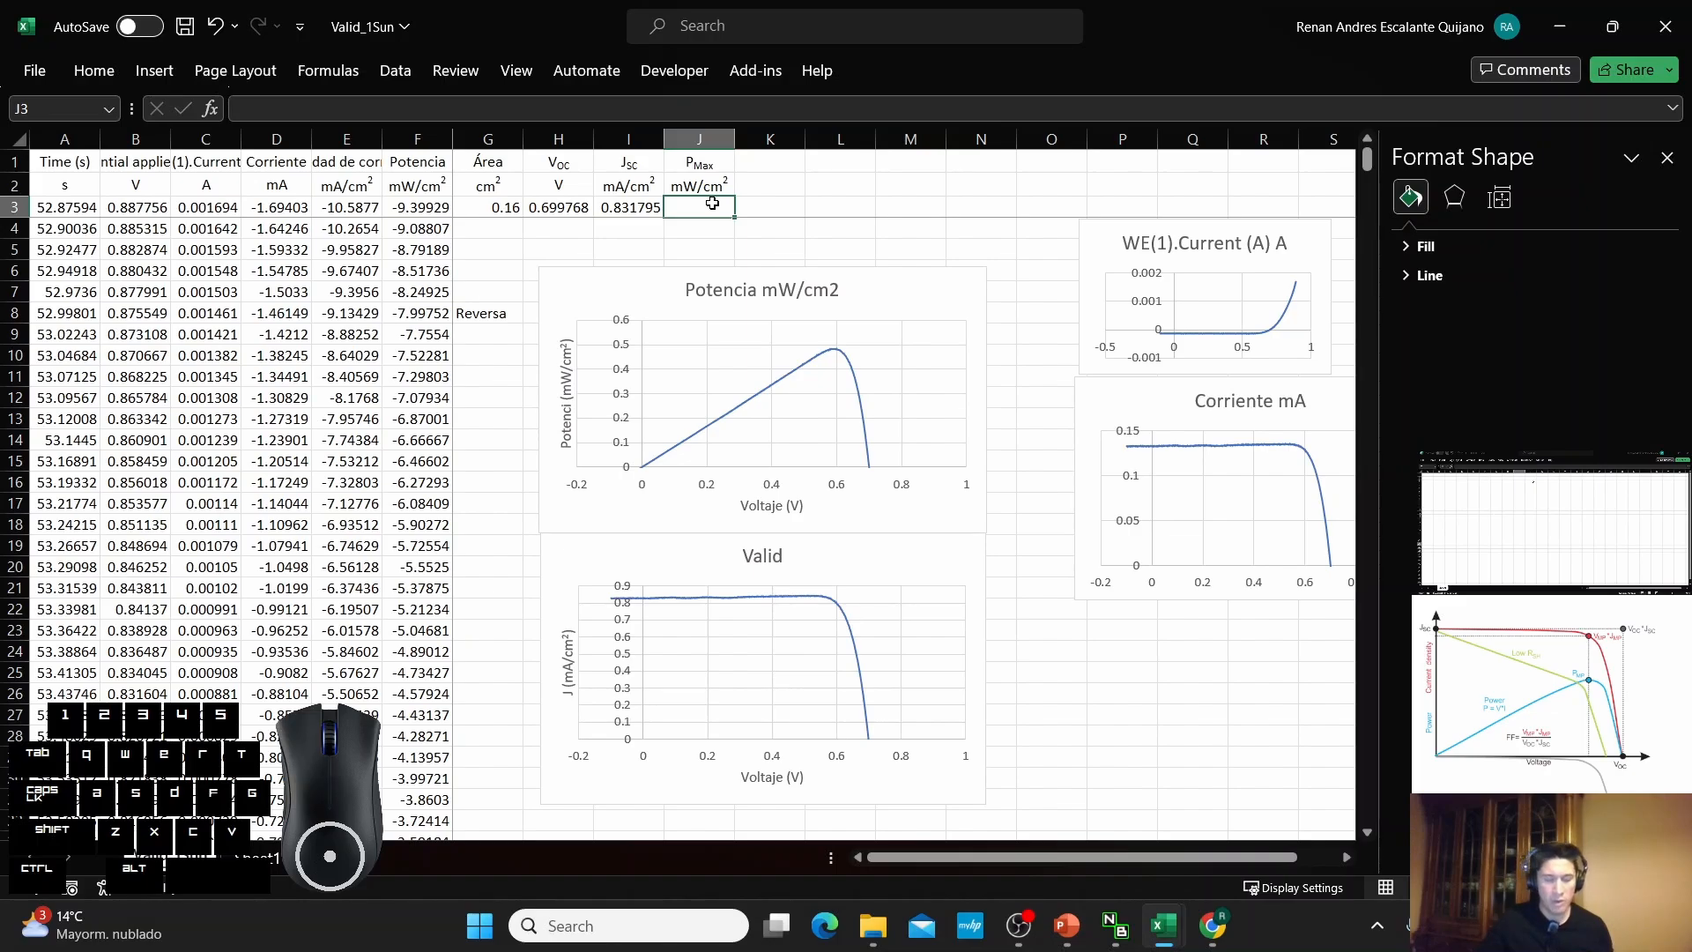
text(=)
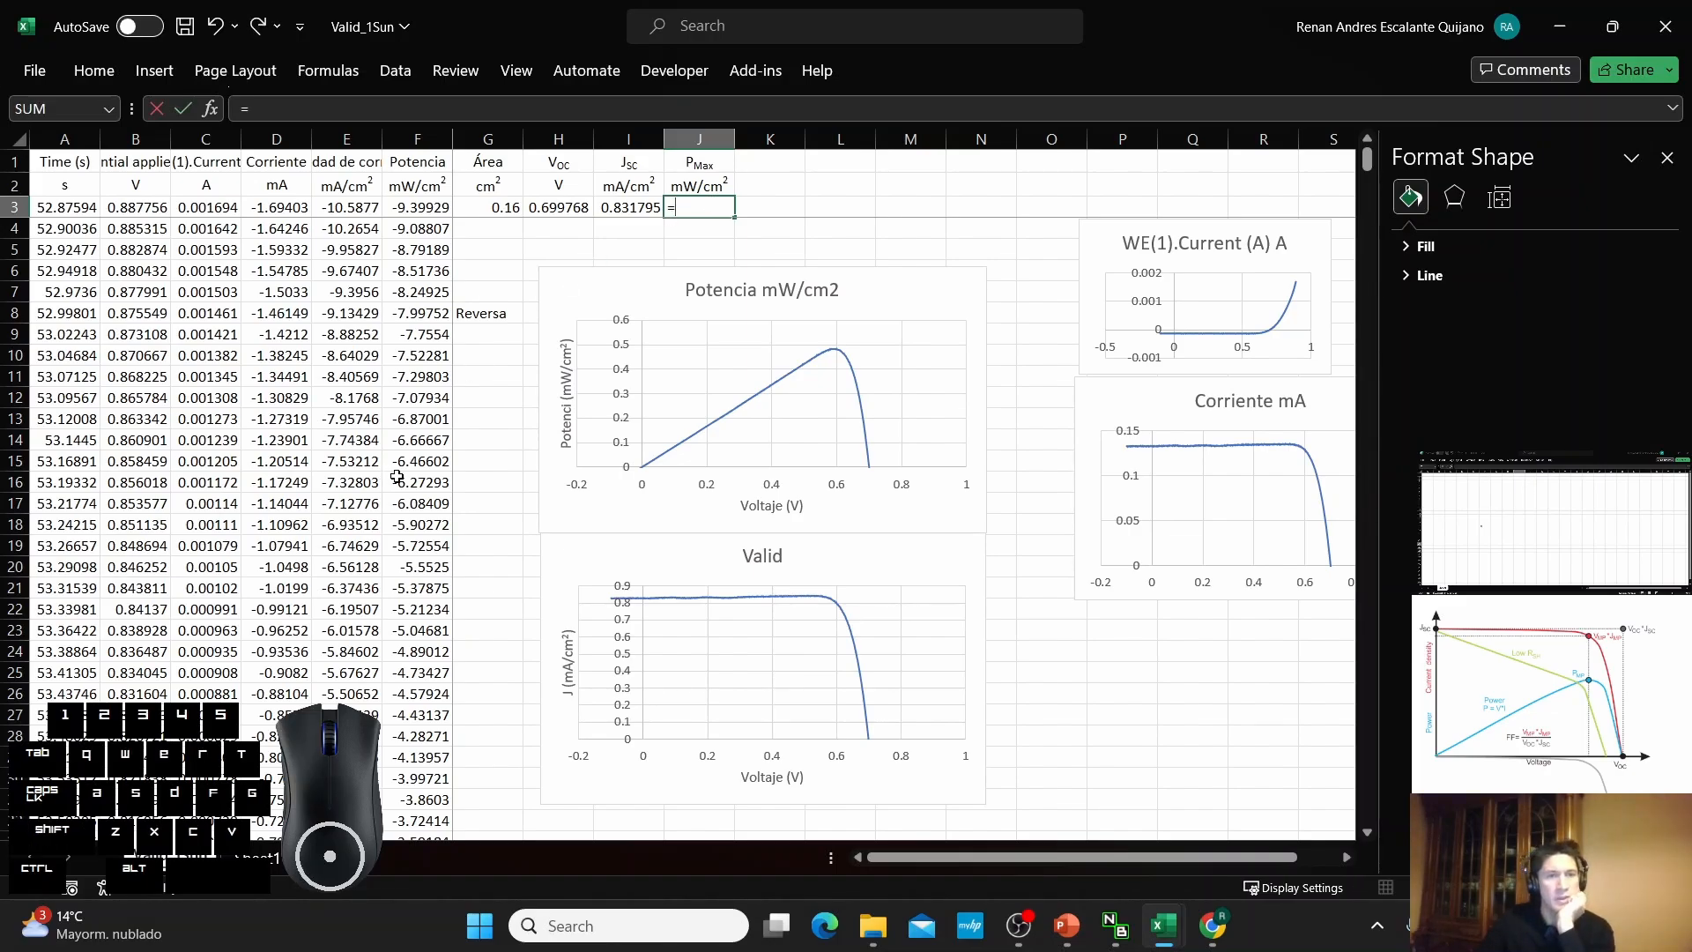
scroll(559, 464, down, 1)
scroll(559, 463, down, 2)
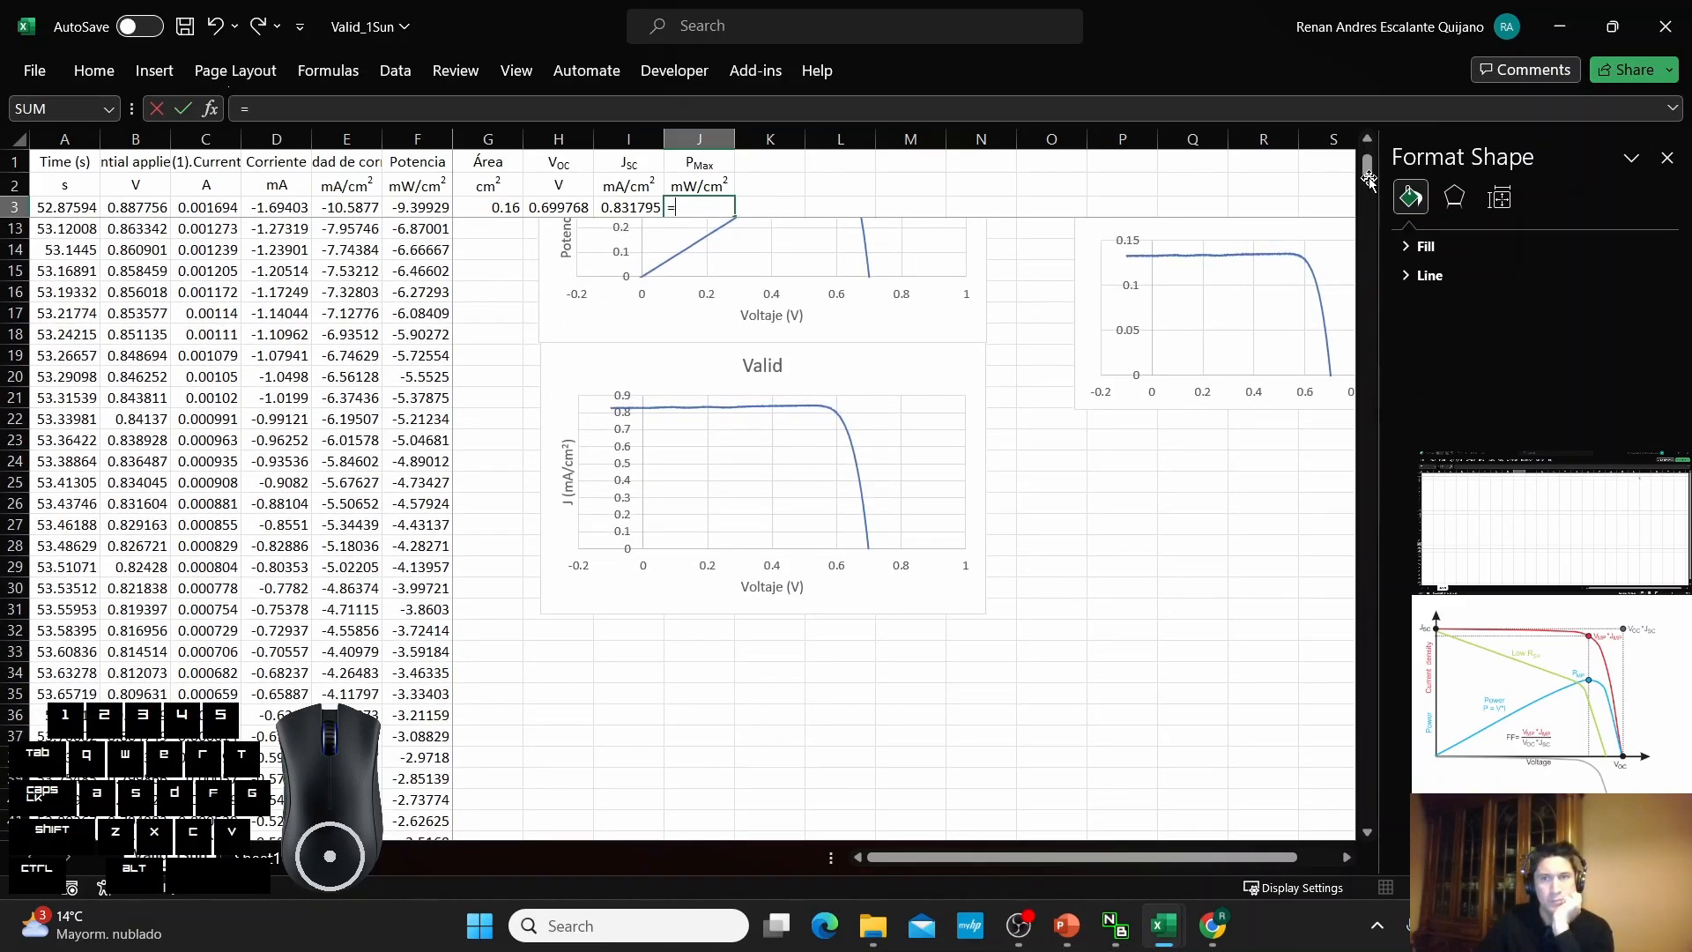
drag(1368, 176, 1387, 249)
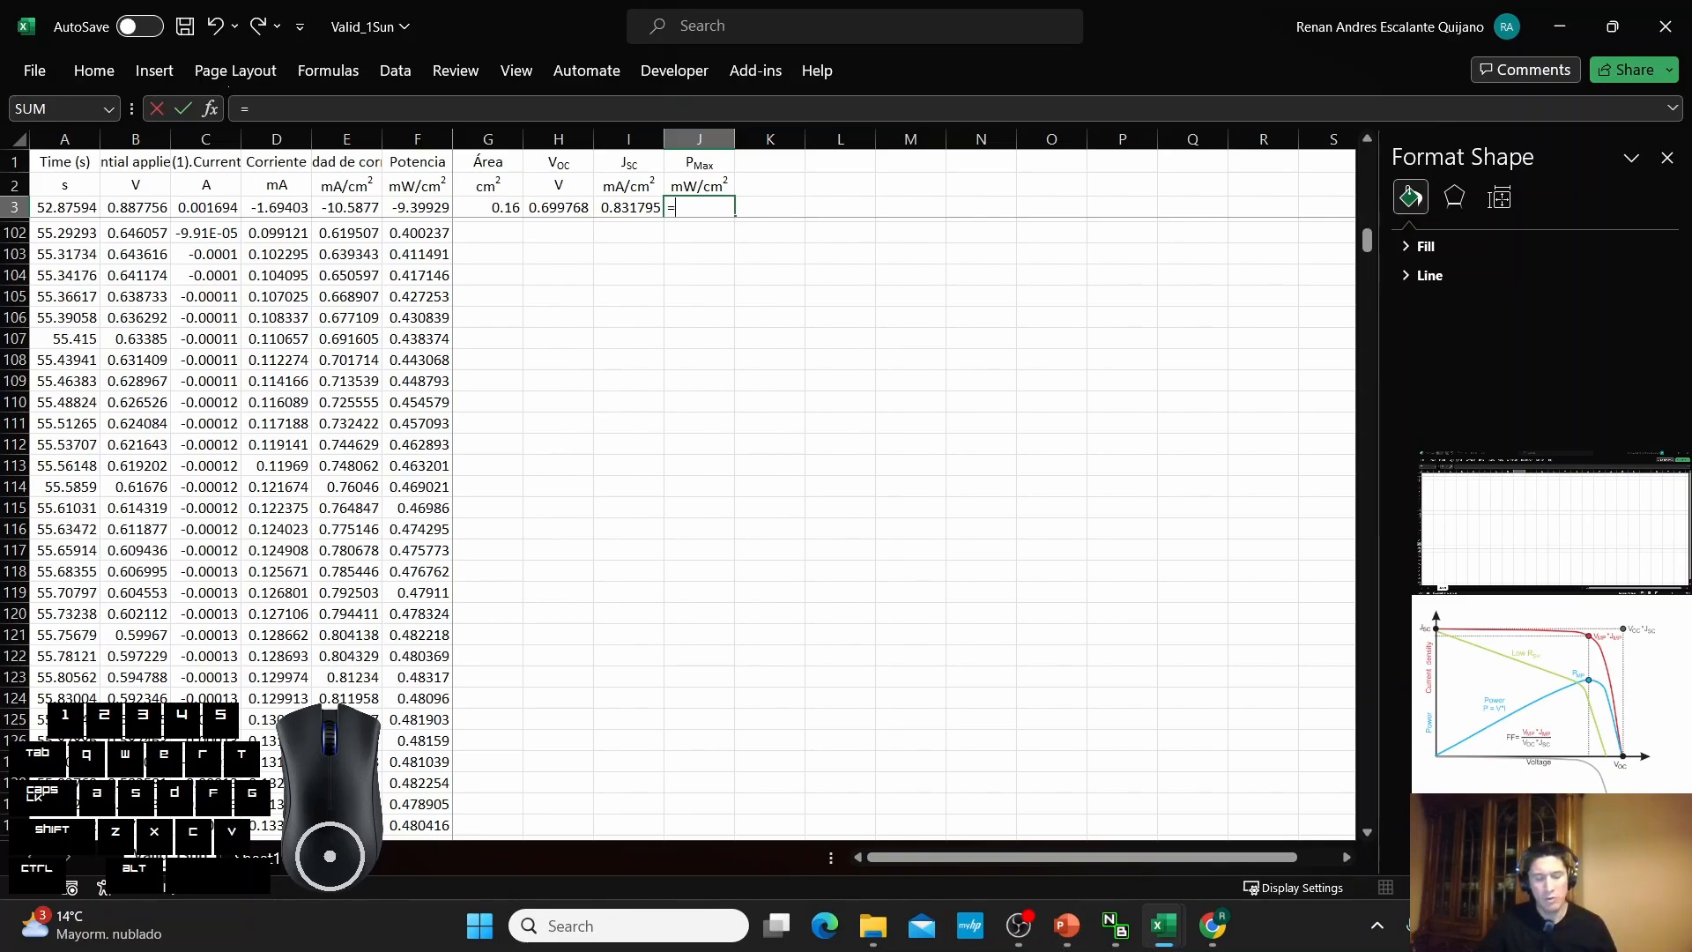
text(Max()
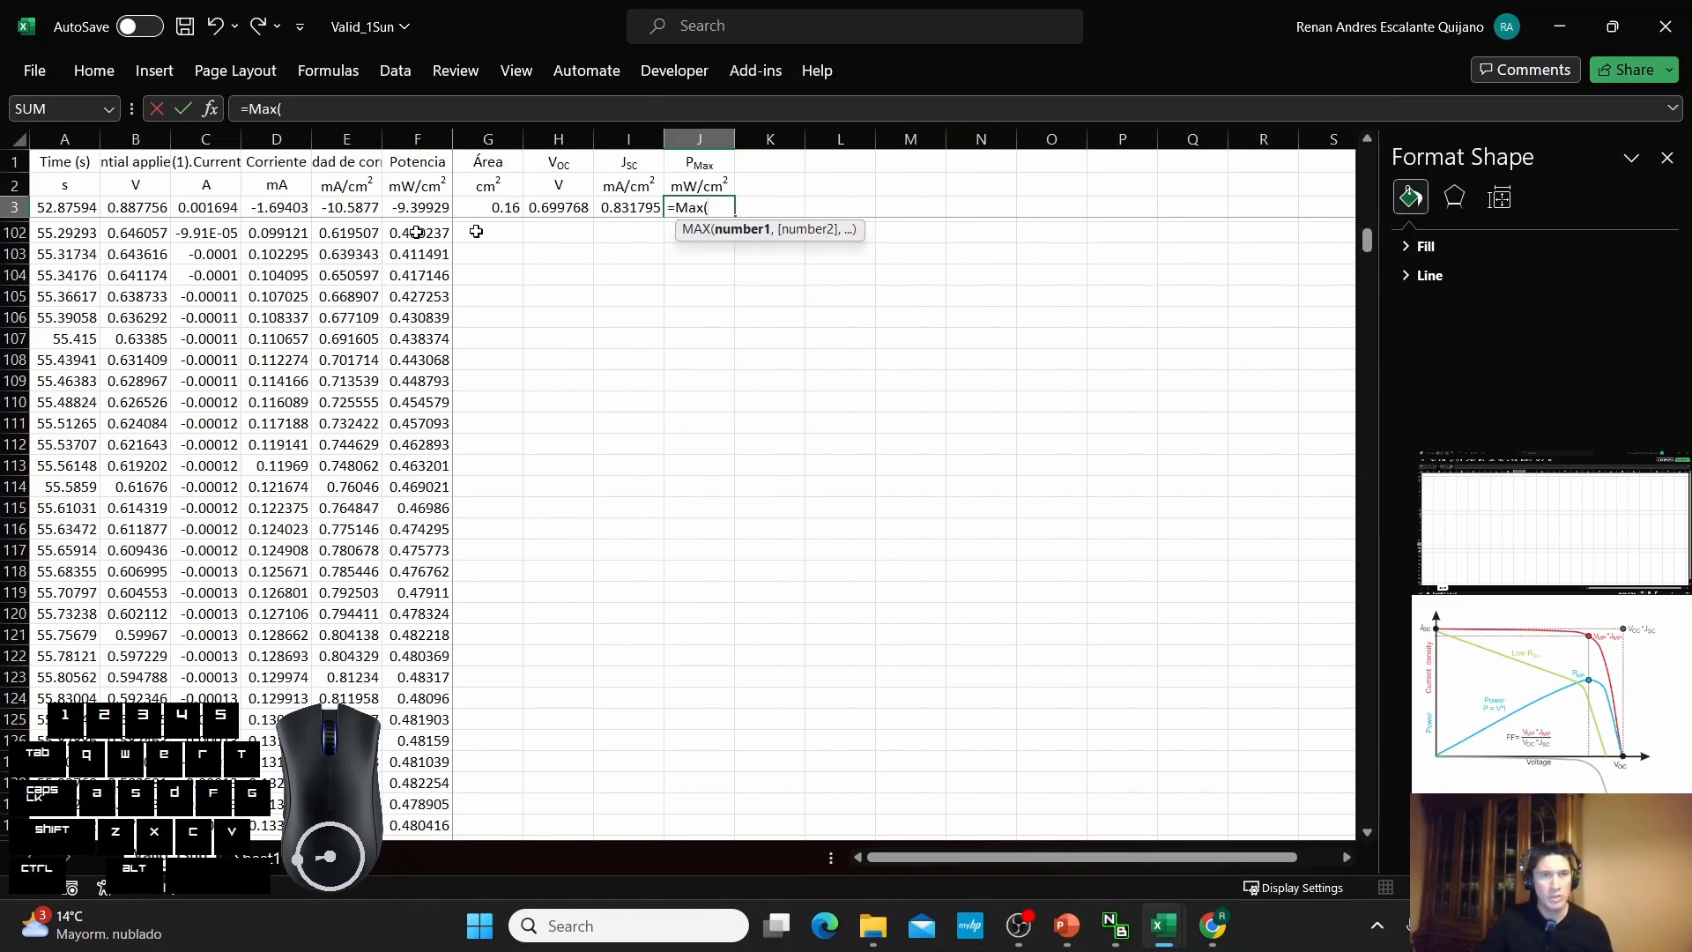
click(413, 138)
text())
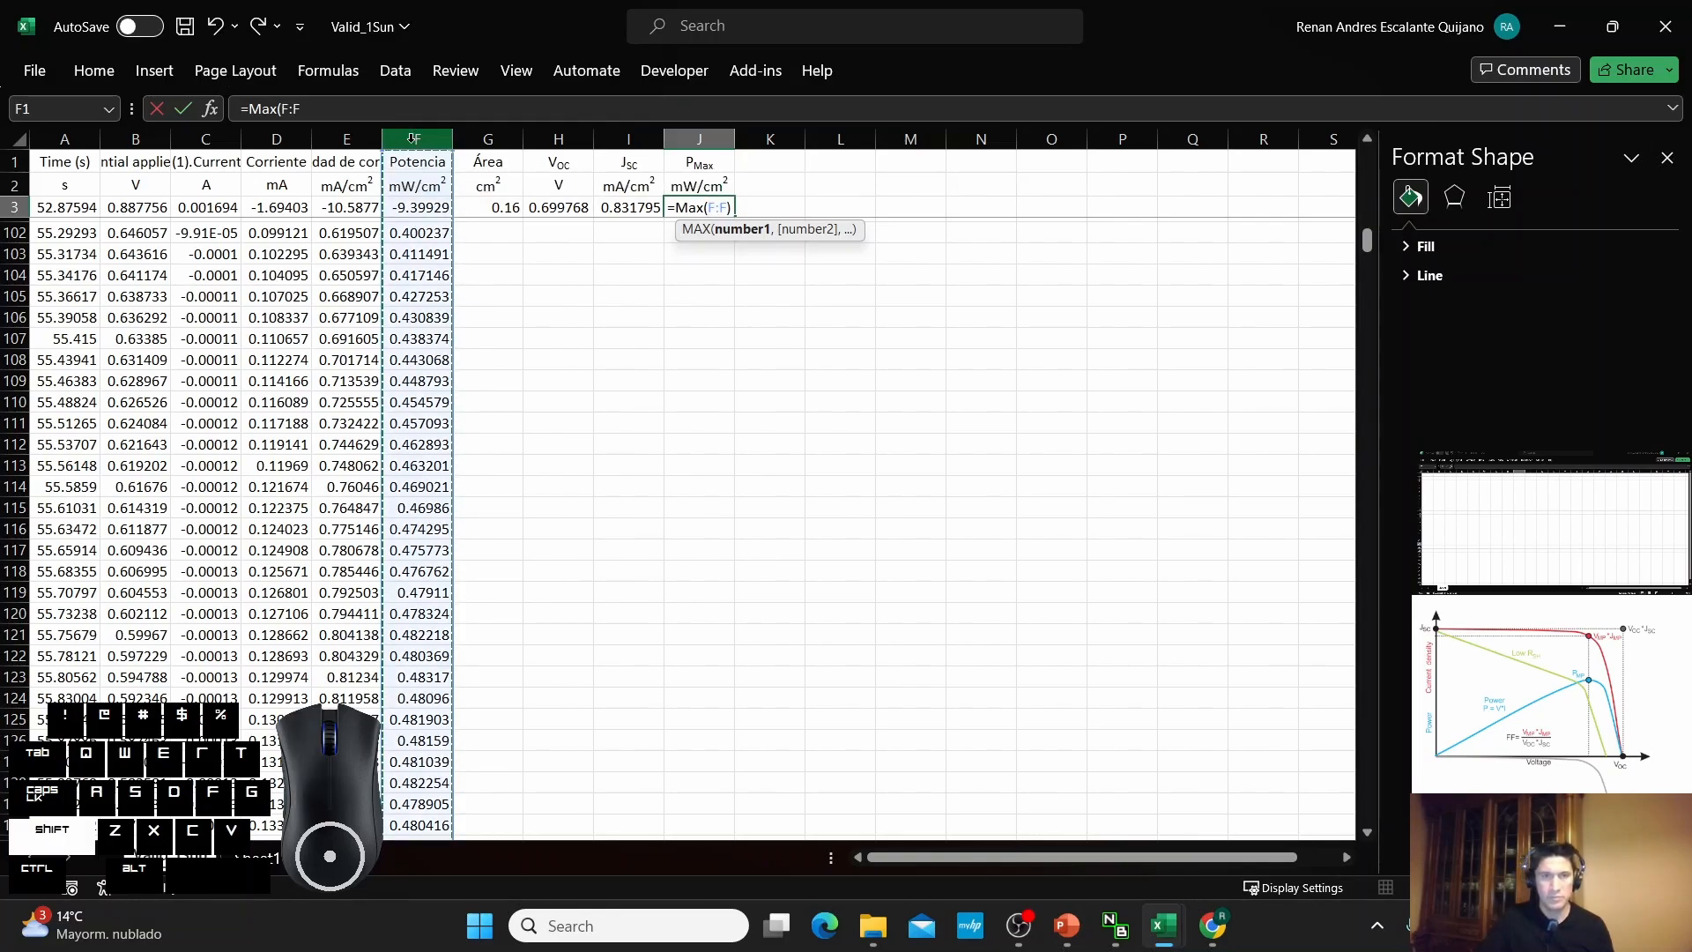
key(Return)
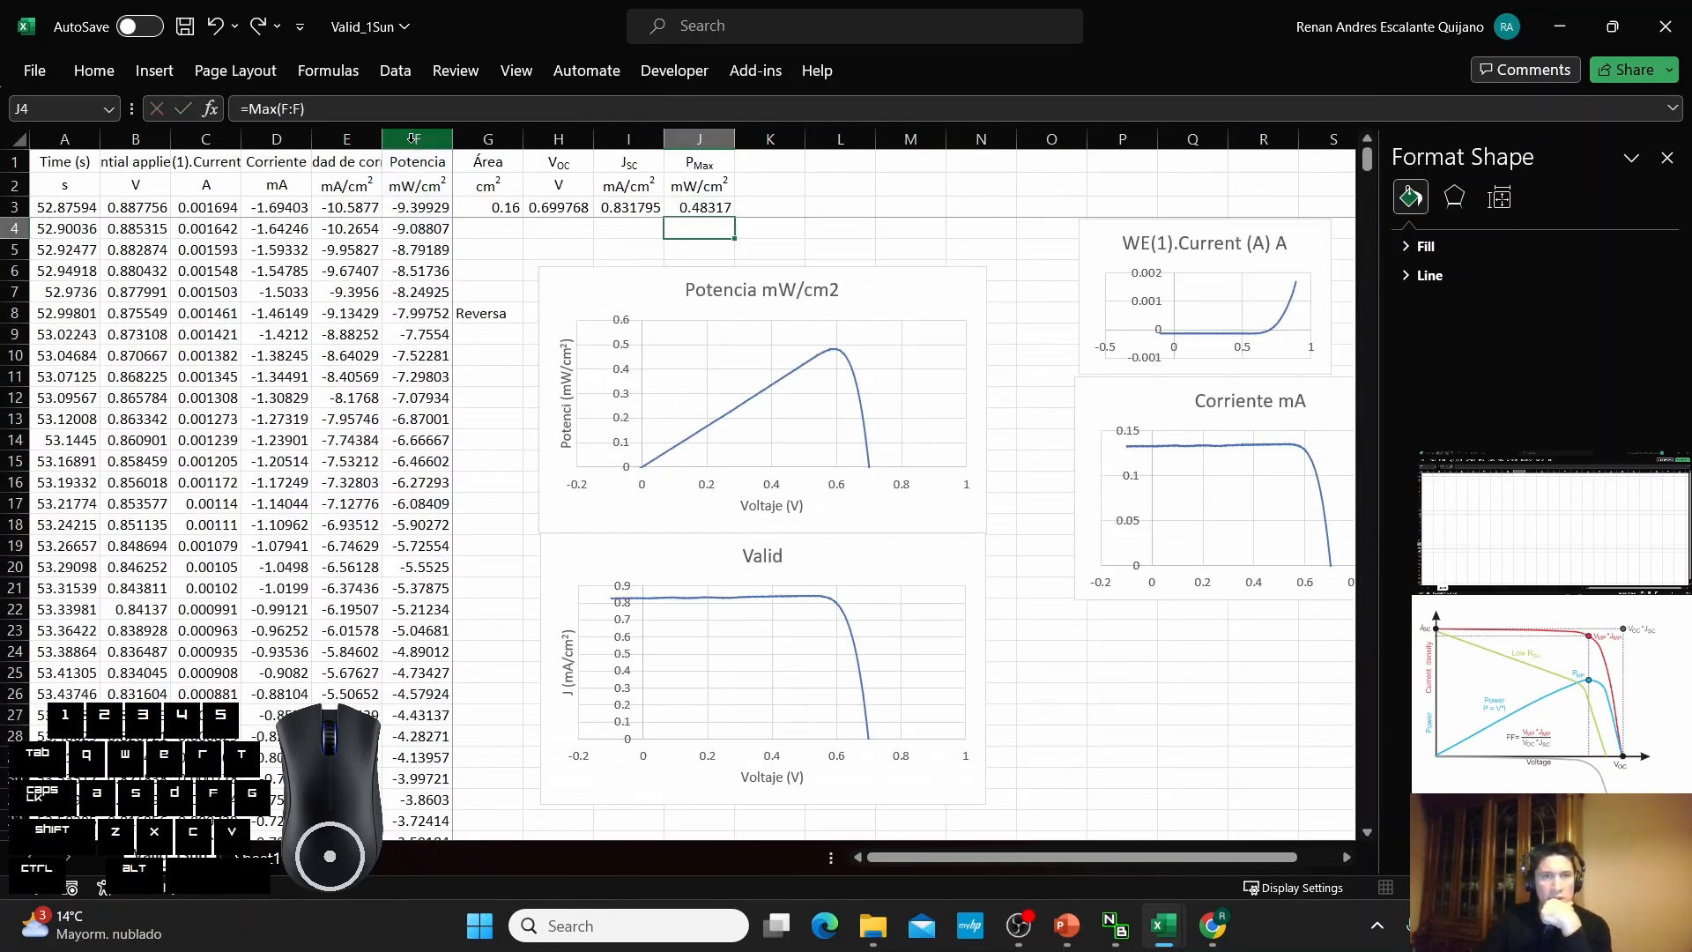
click(703, 207)
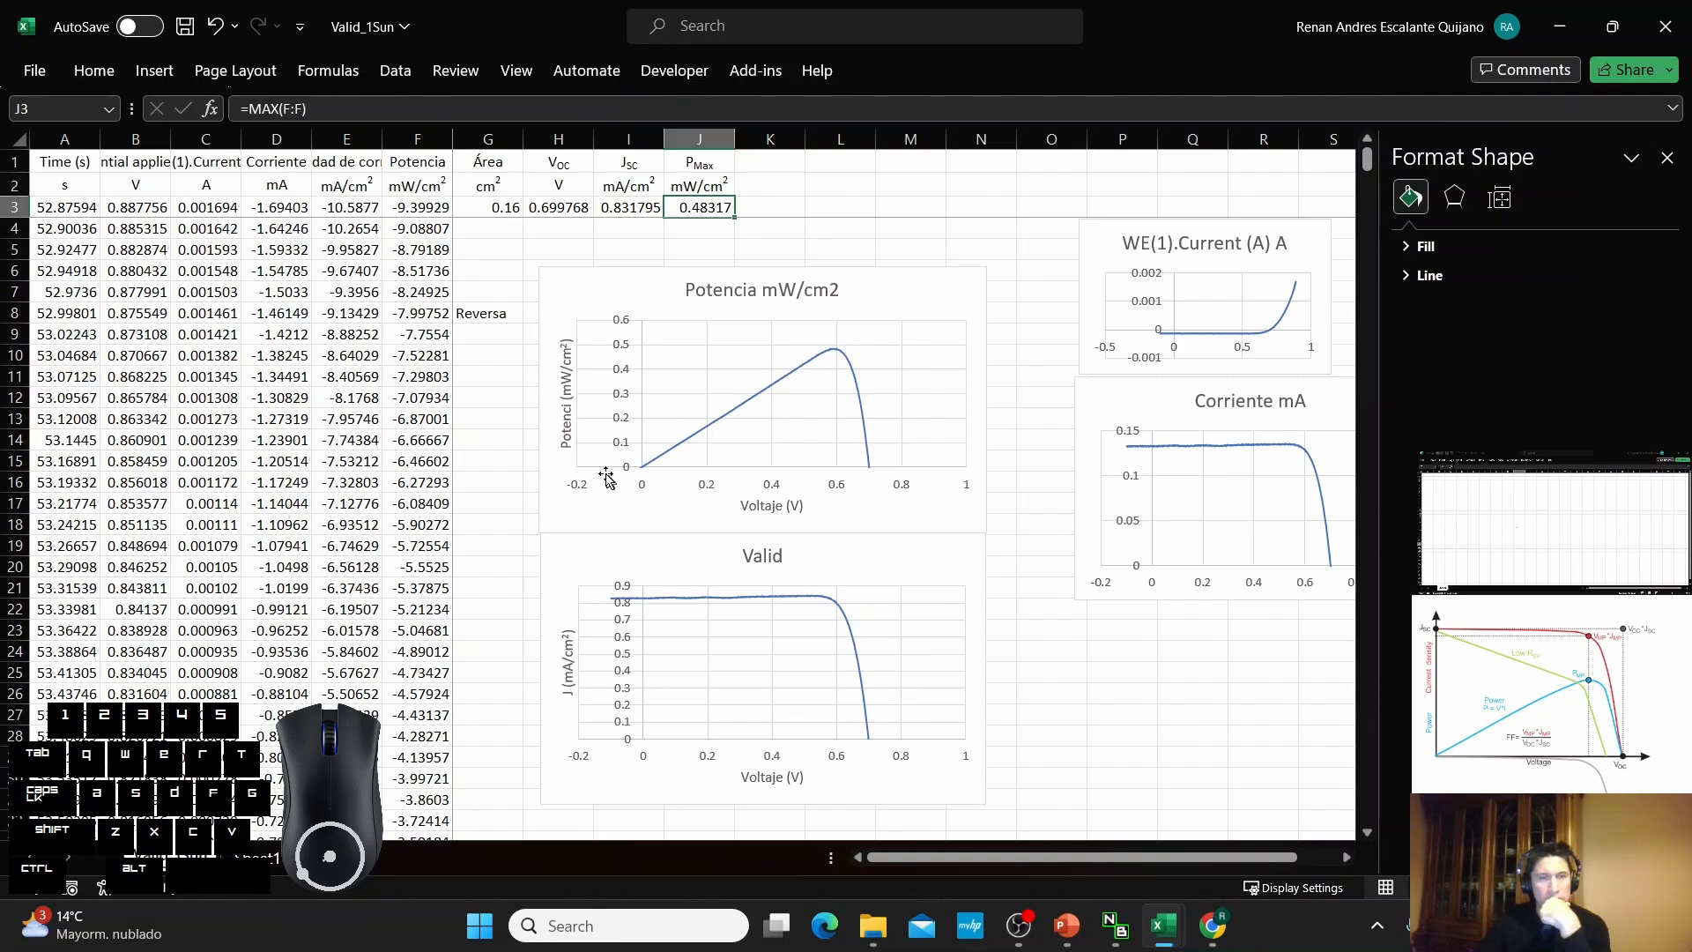
click(495, 421)
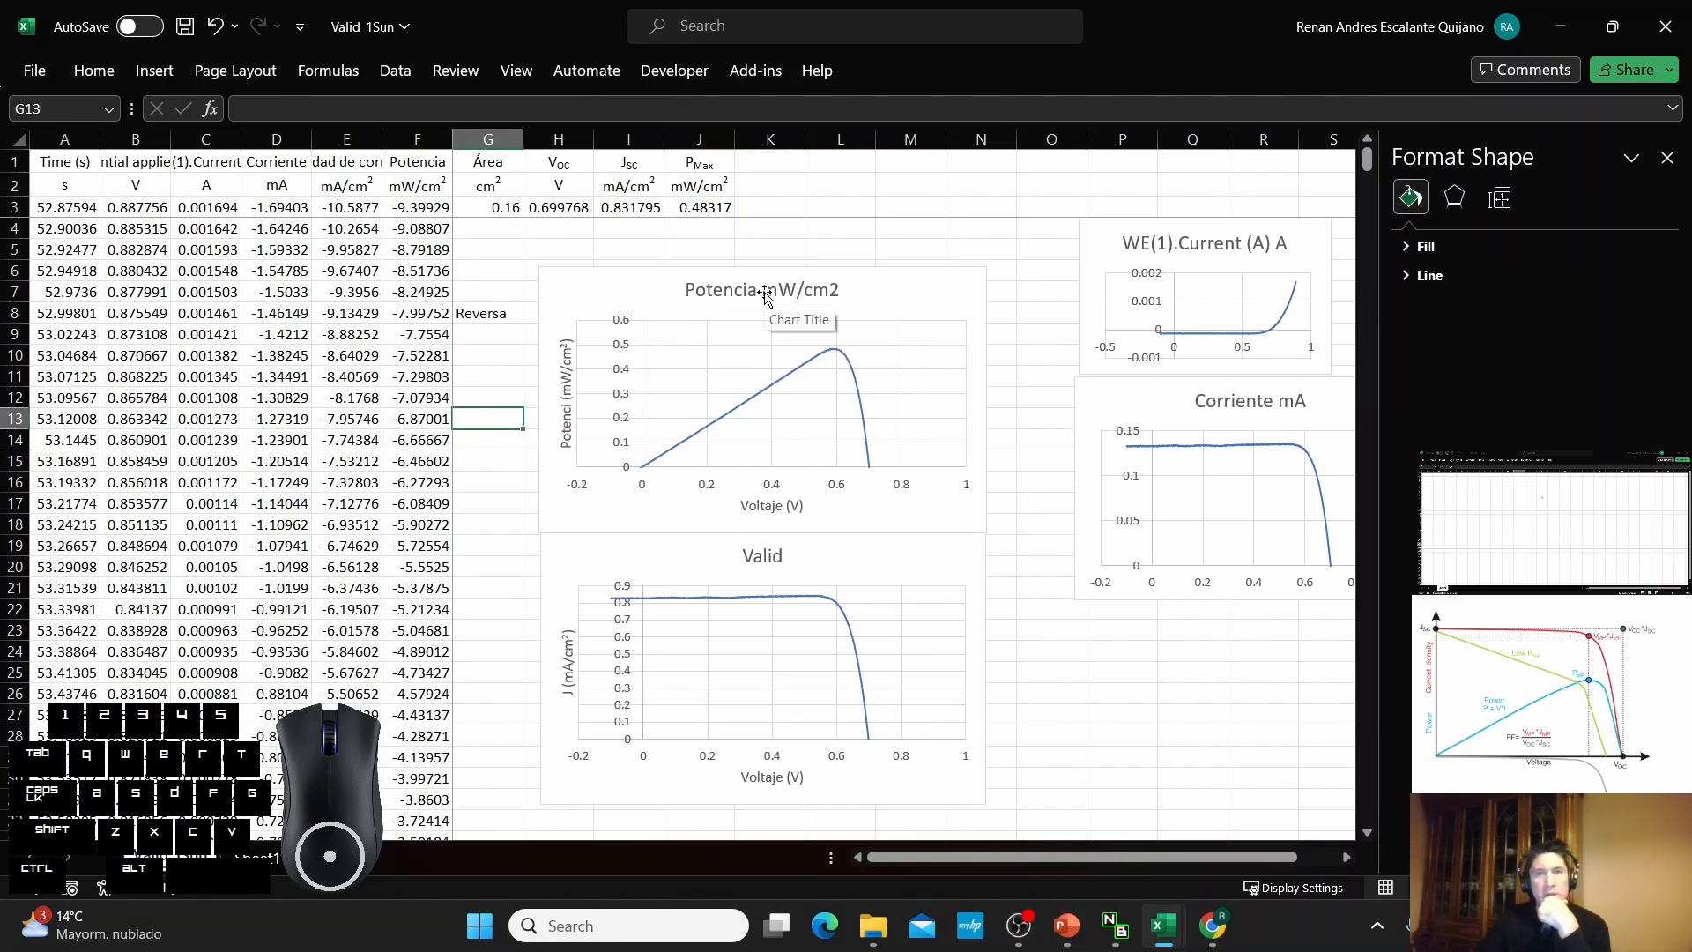
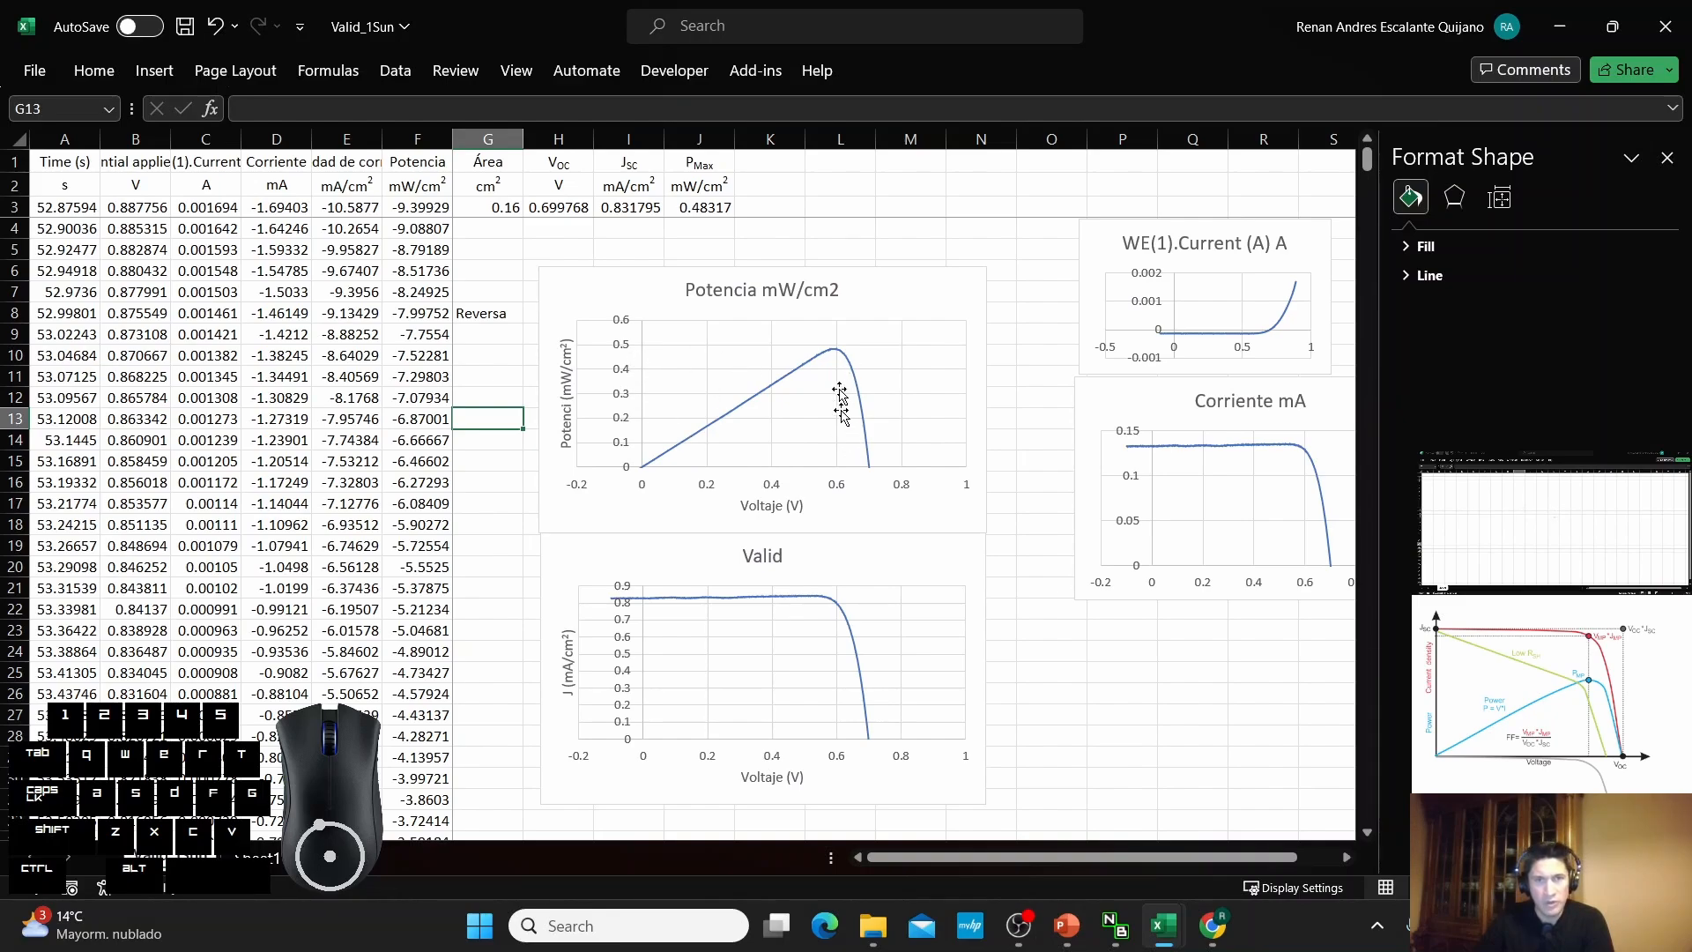
Add the header VMP in K1, beside the PMax column.
click(772, 163)
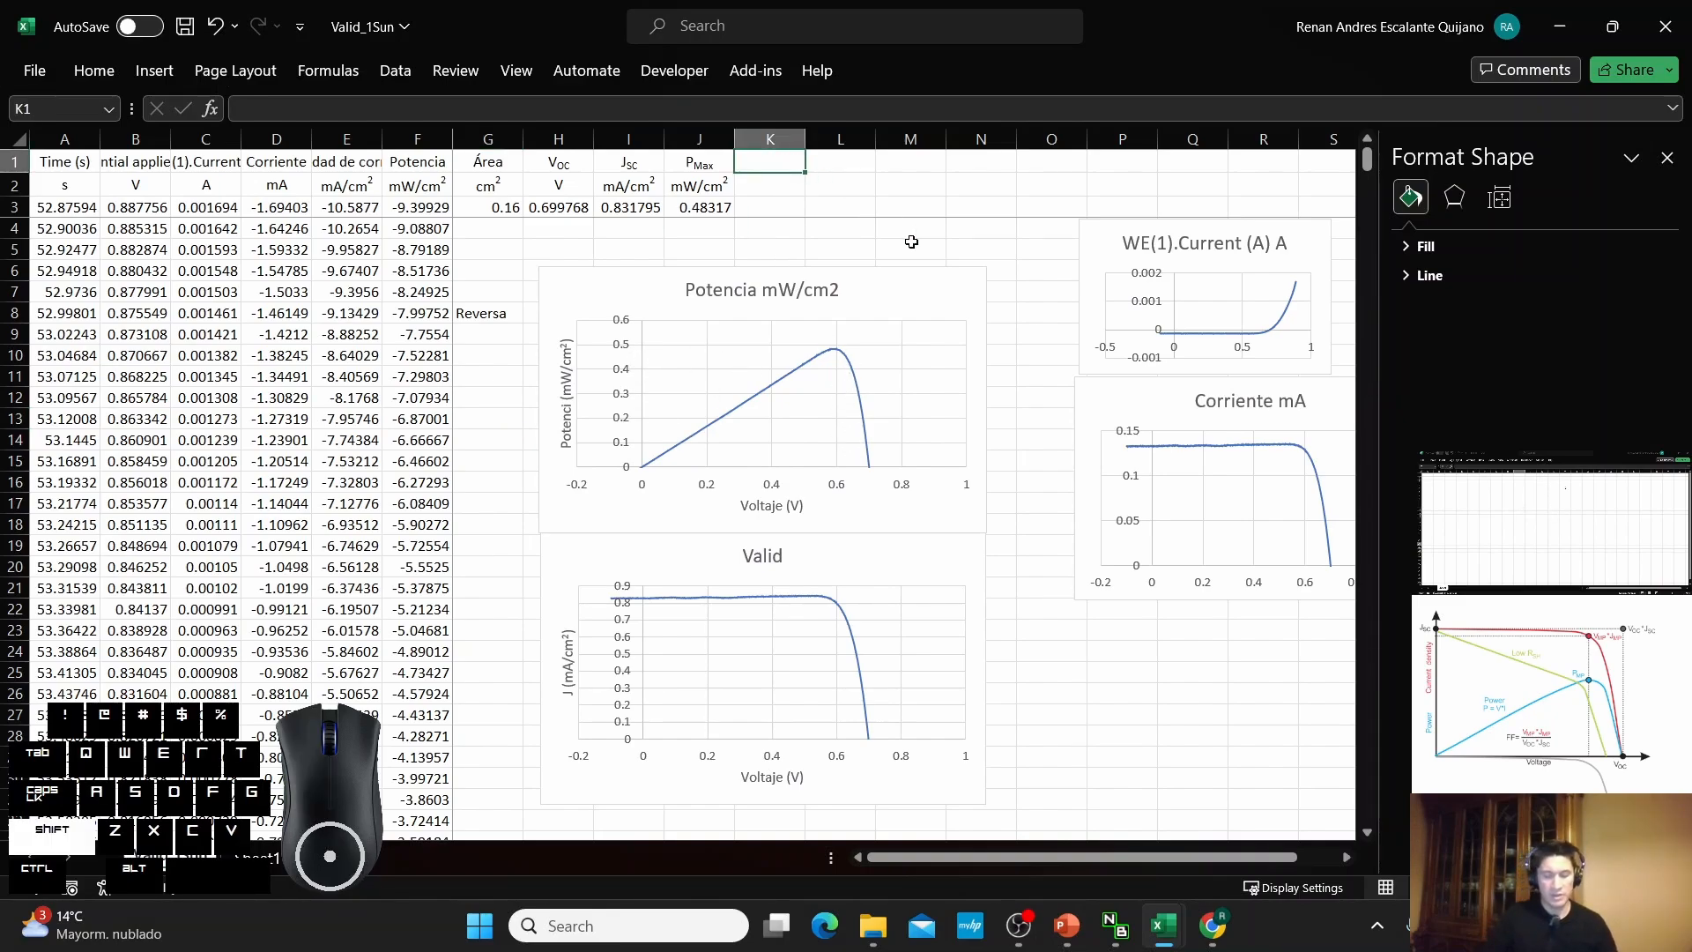
text(VM)
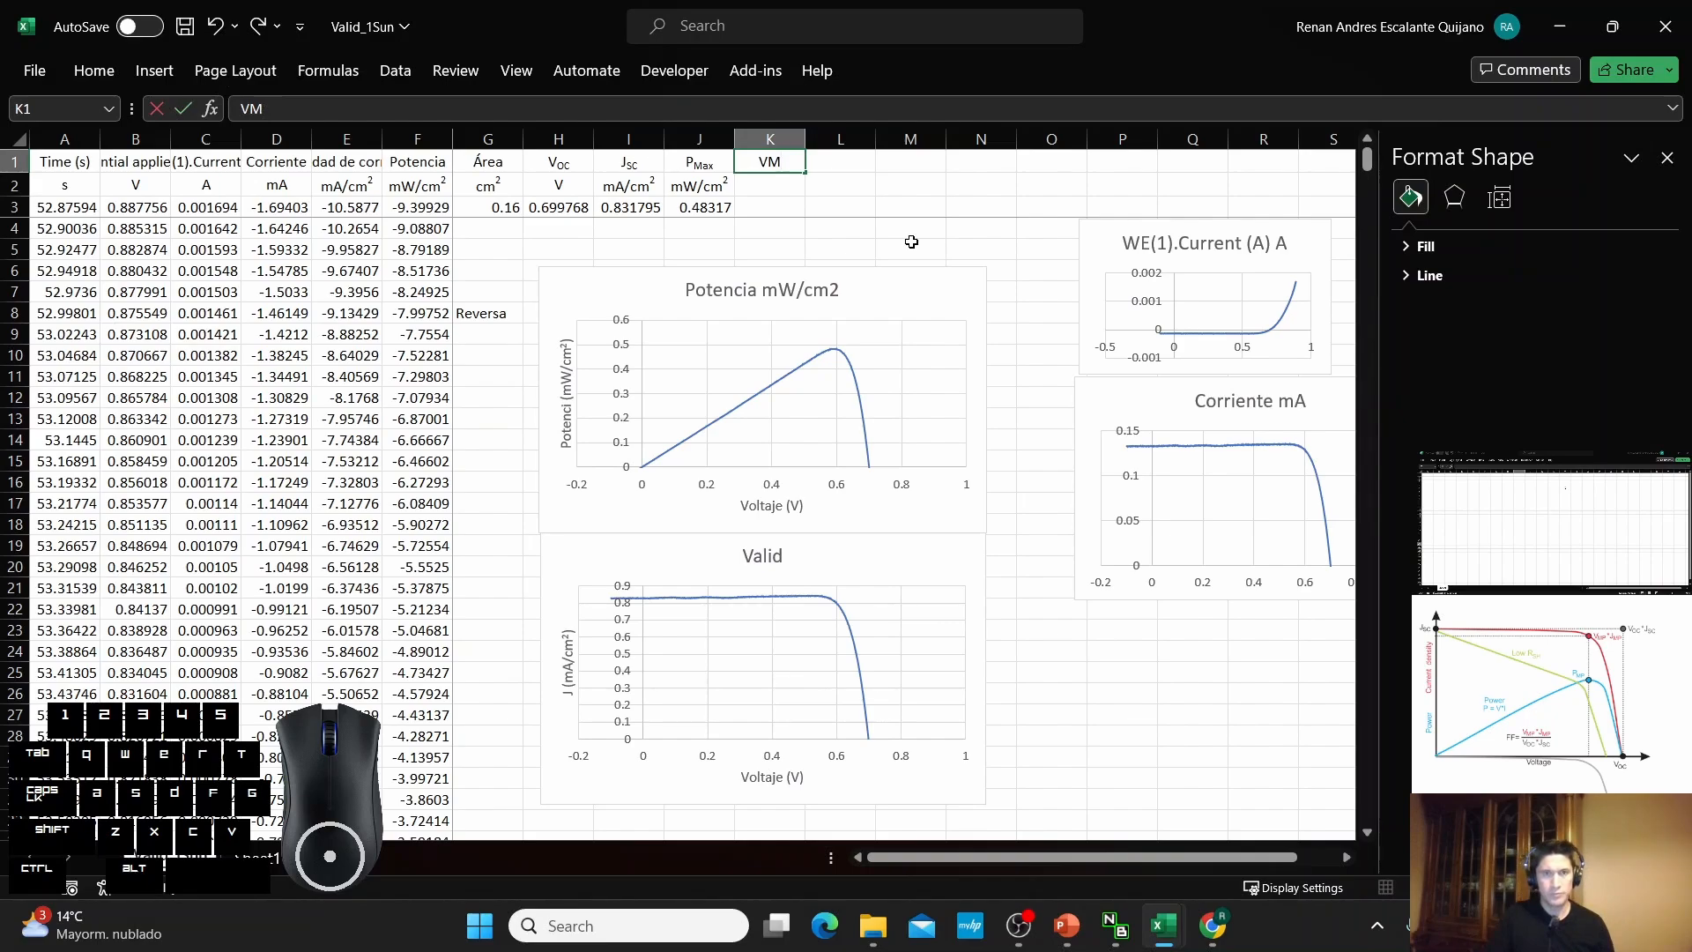
text(POP)
key(Tab)
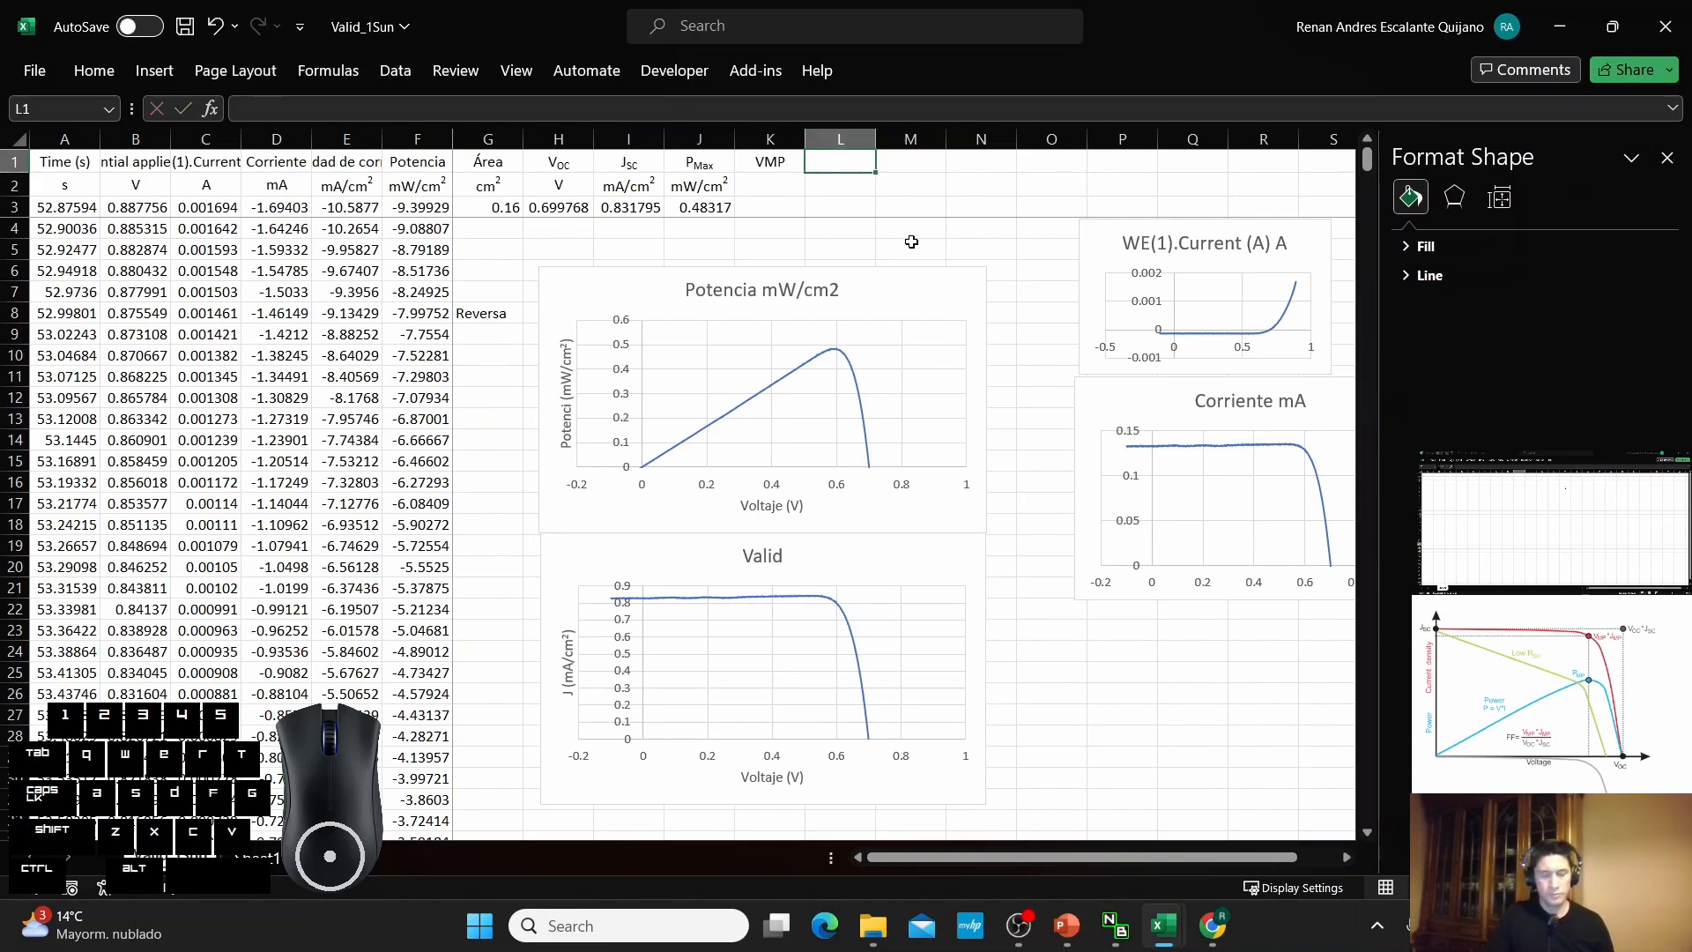
Add the header JMP in L1 beside the VMP column and format its MP letters as subscript.
text(JMP)
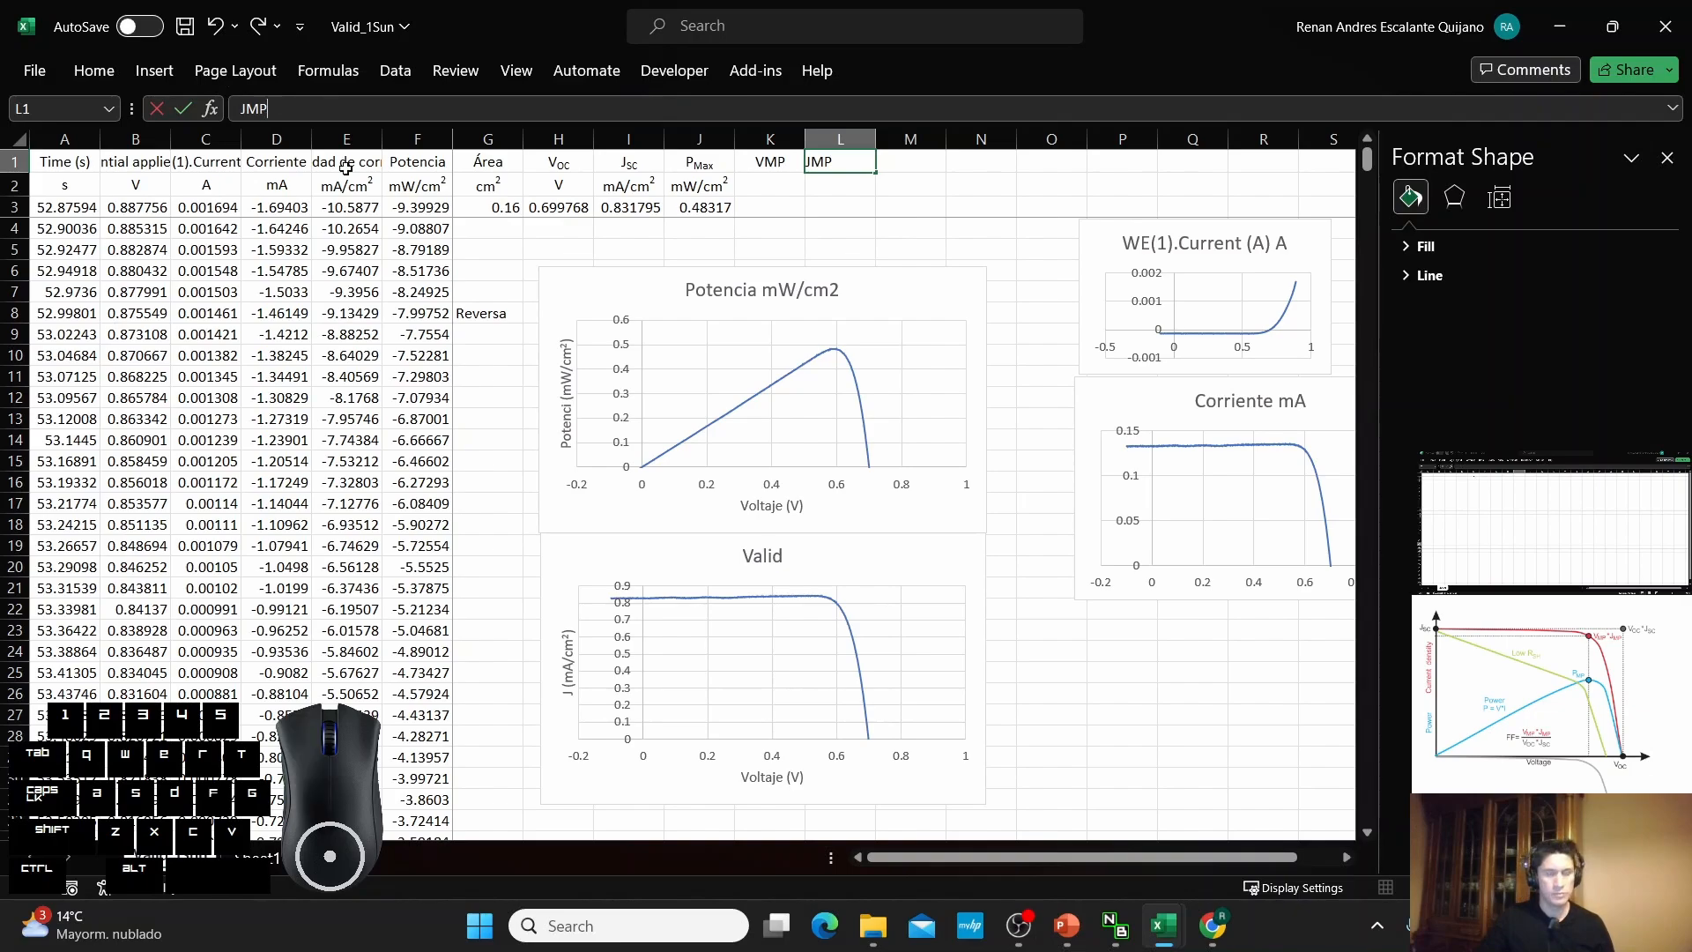
key(shift+Left)
key(shift+Left)
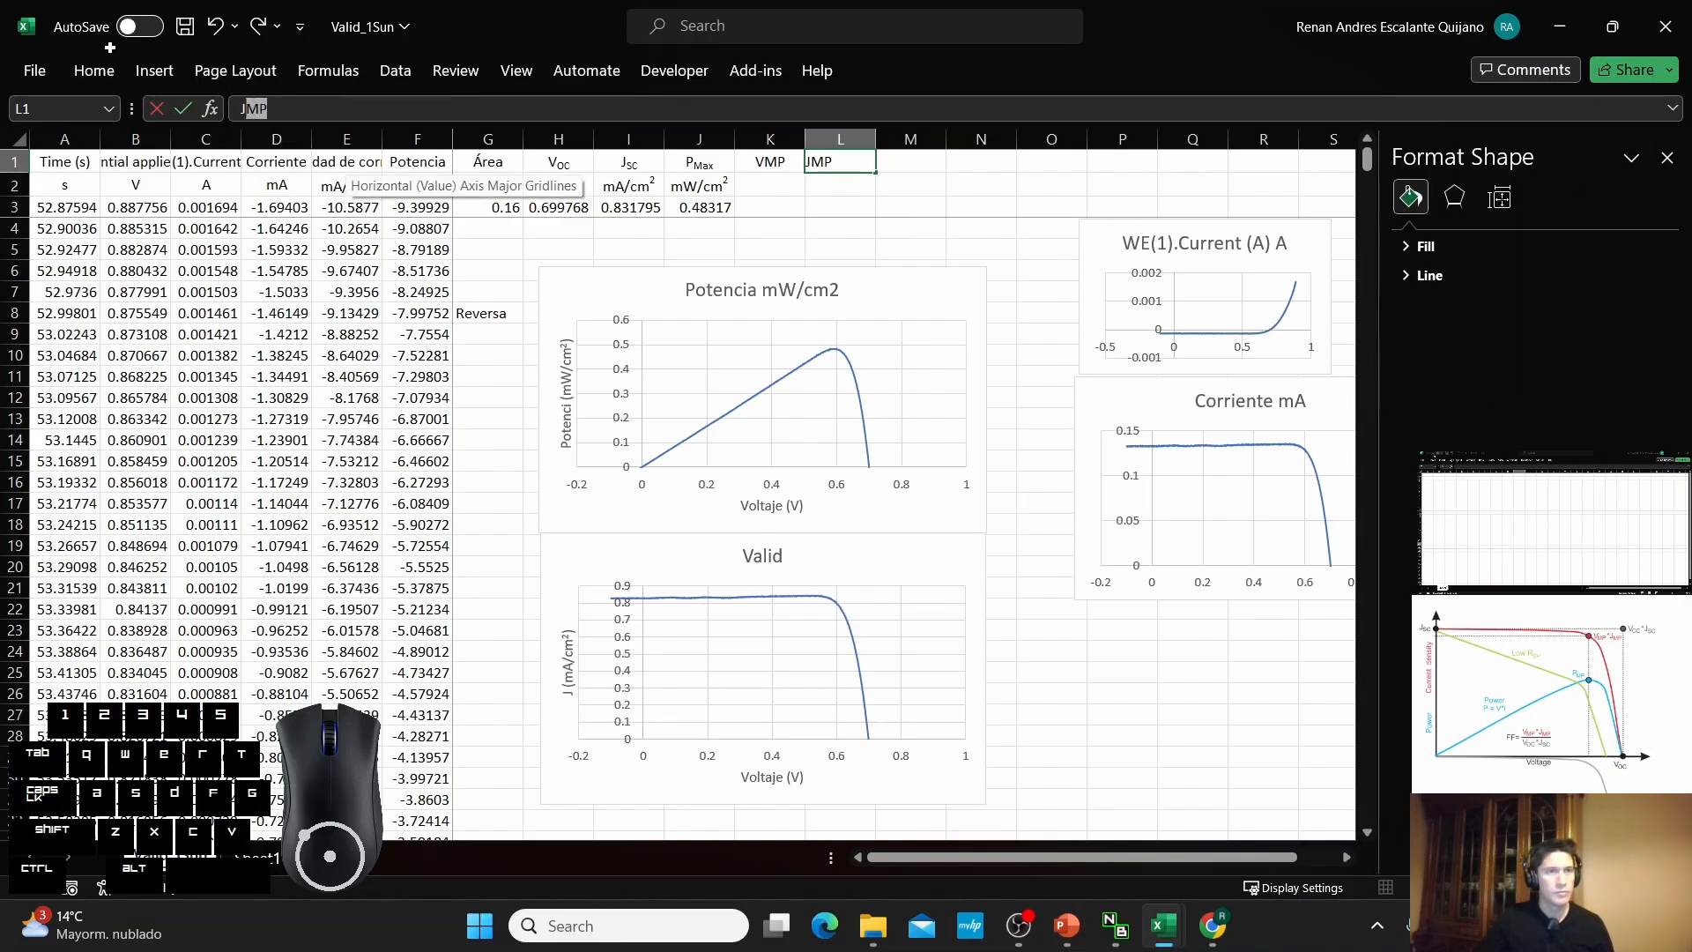
click(107, 74)
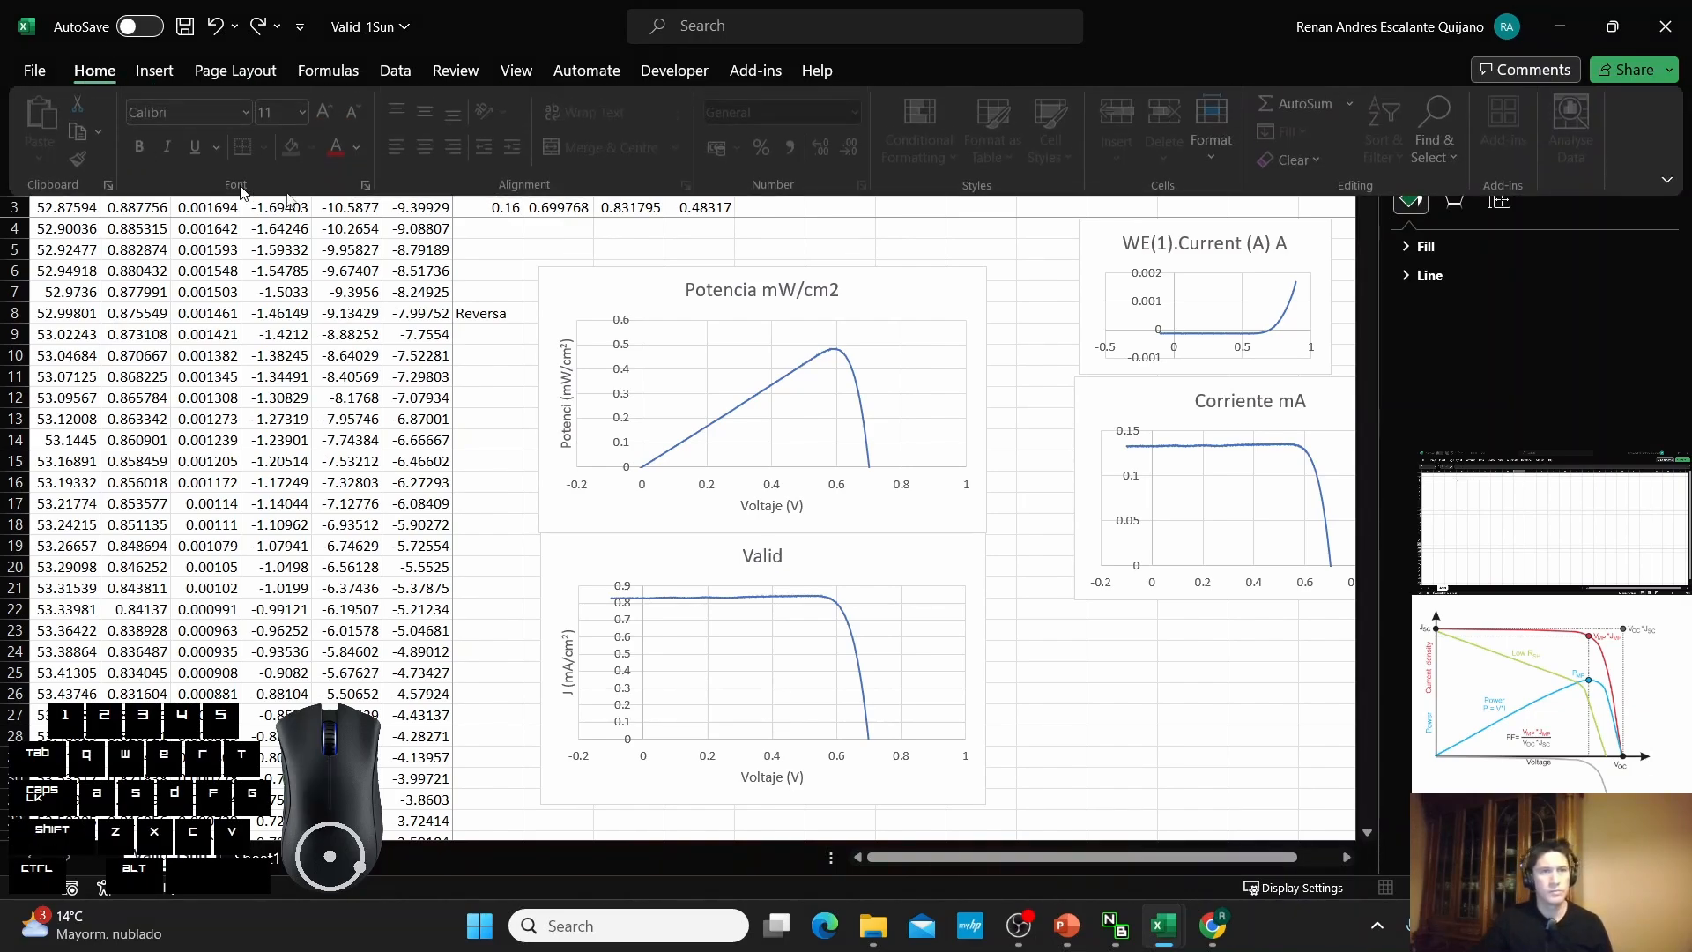
click(375, 182)
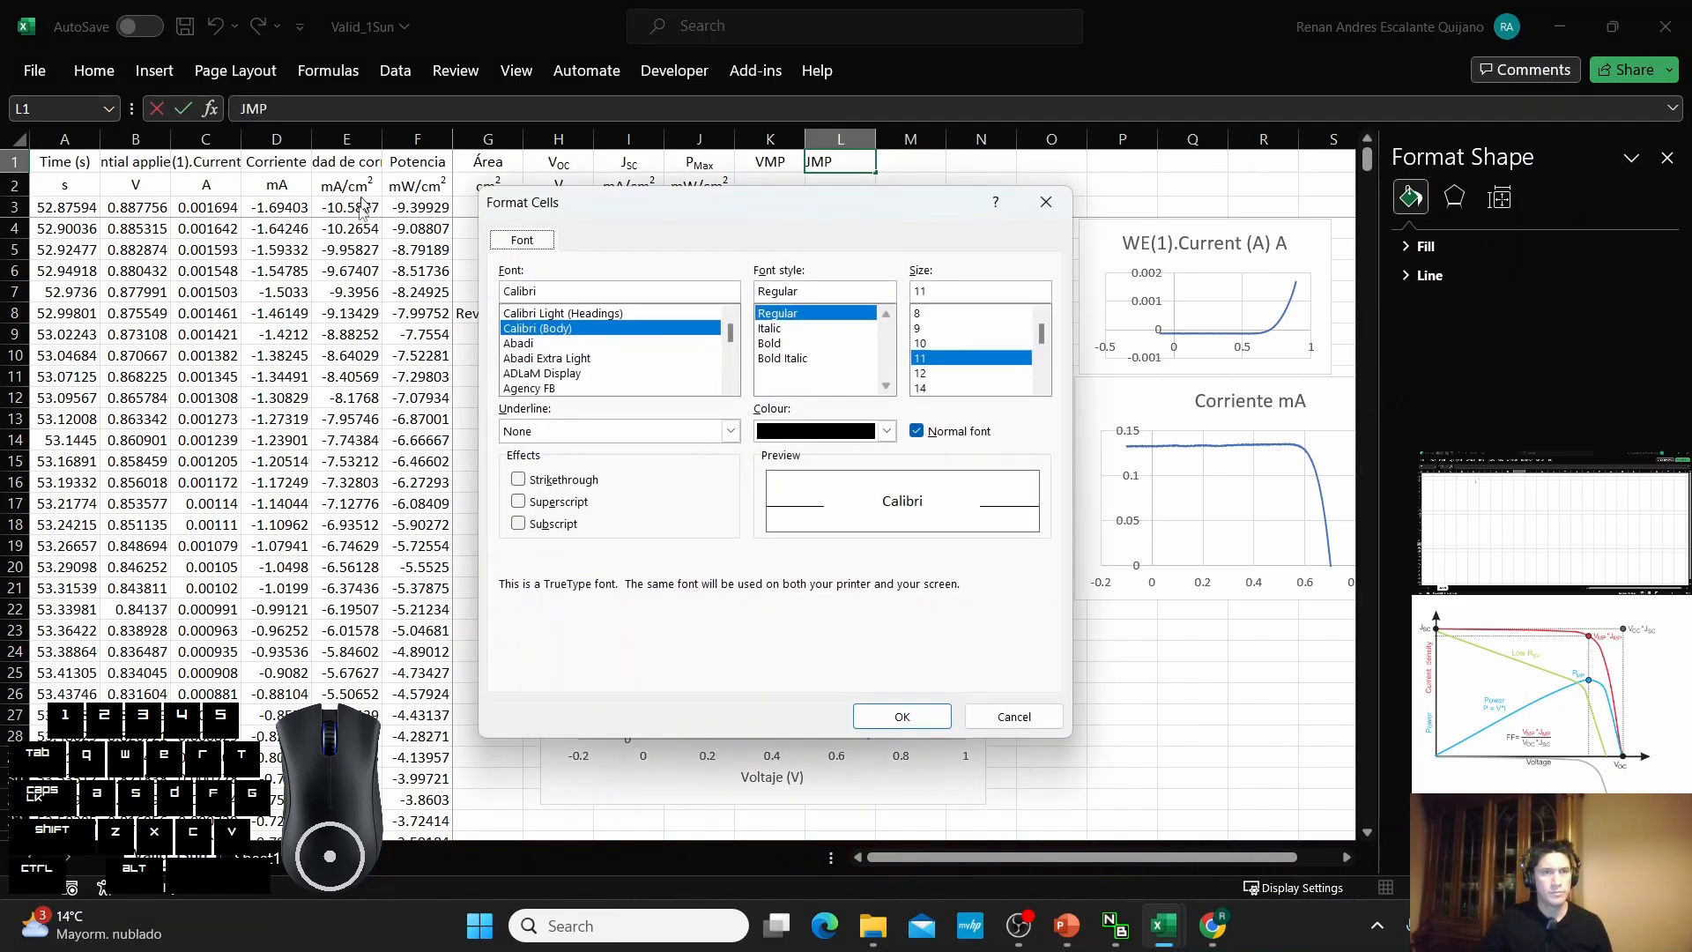
click(521, 524)
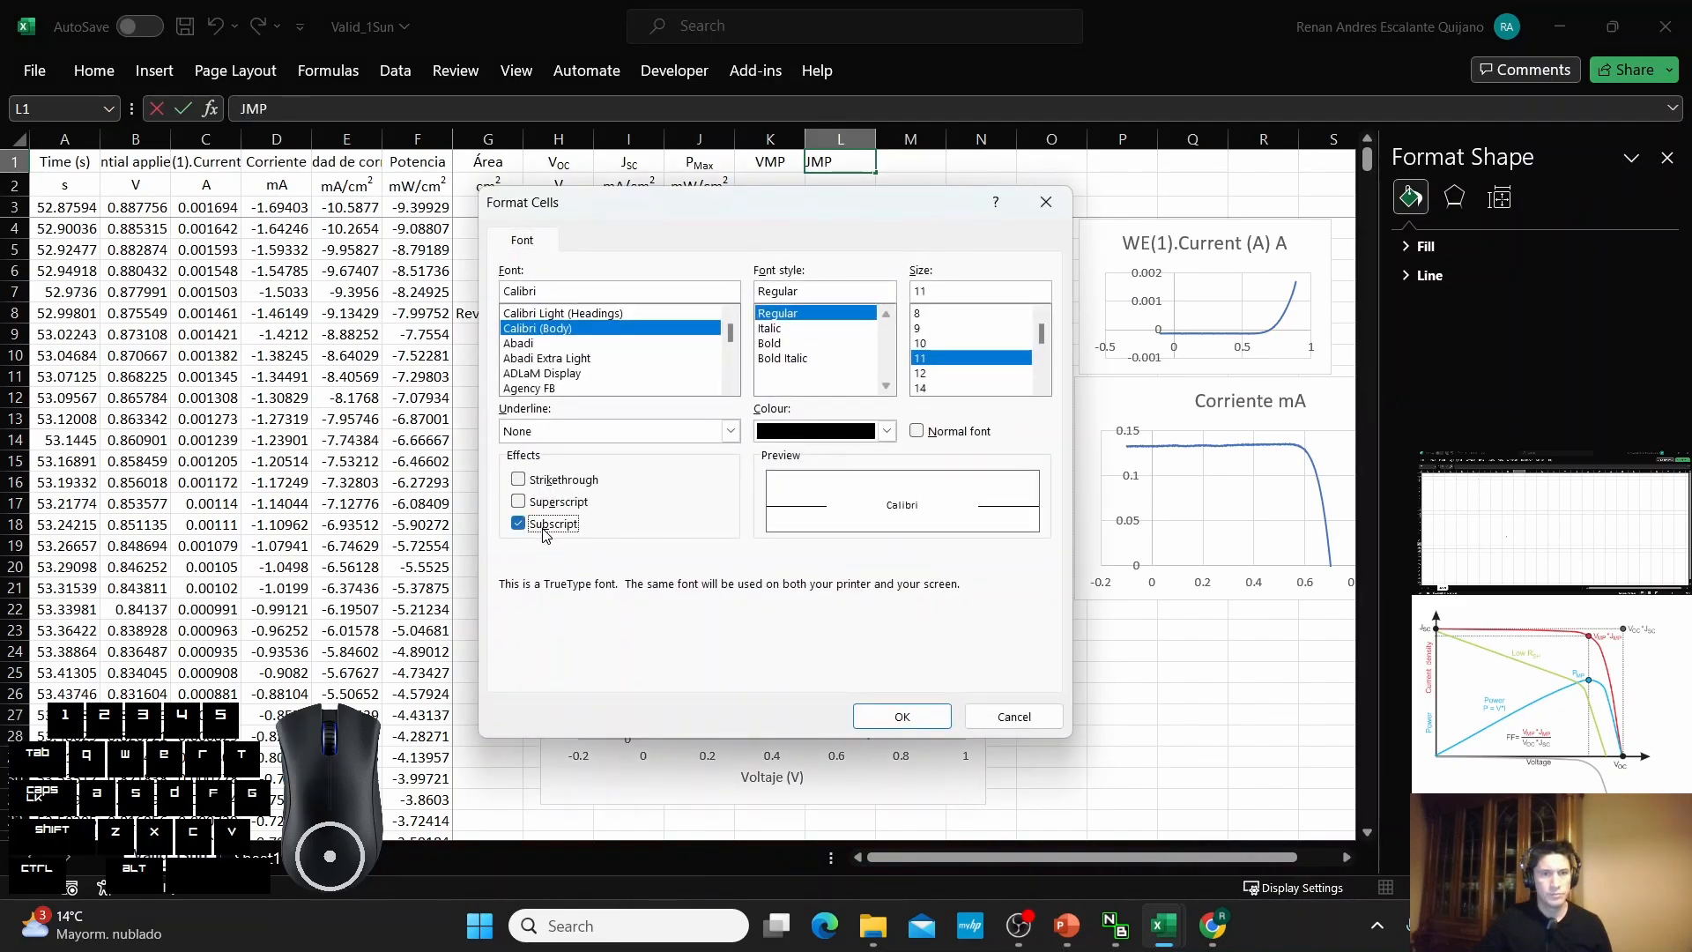
click(862, 719)
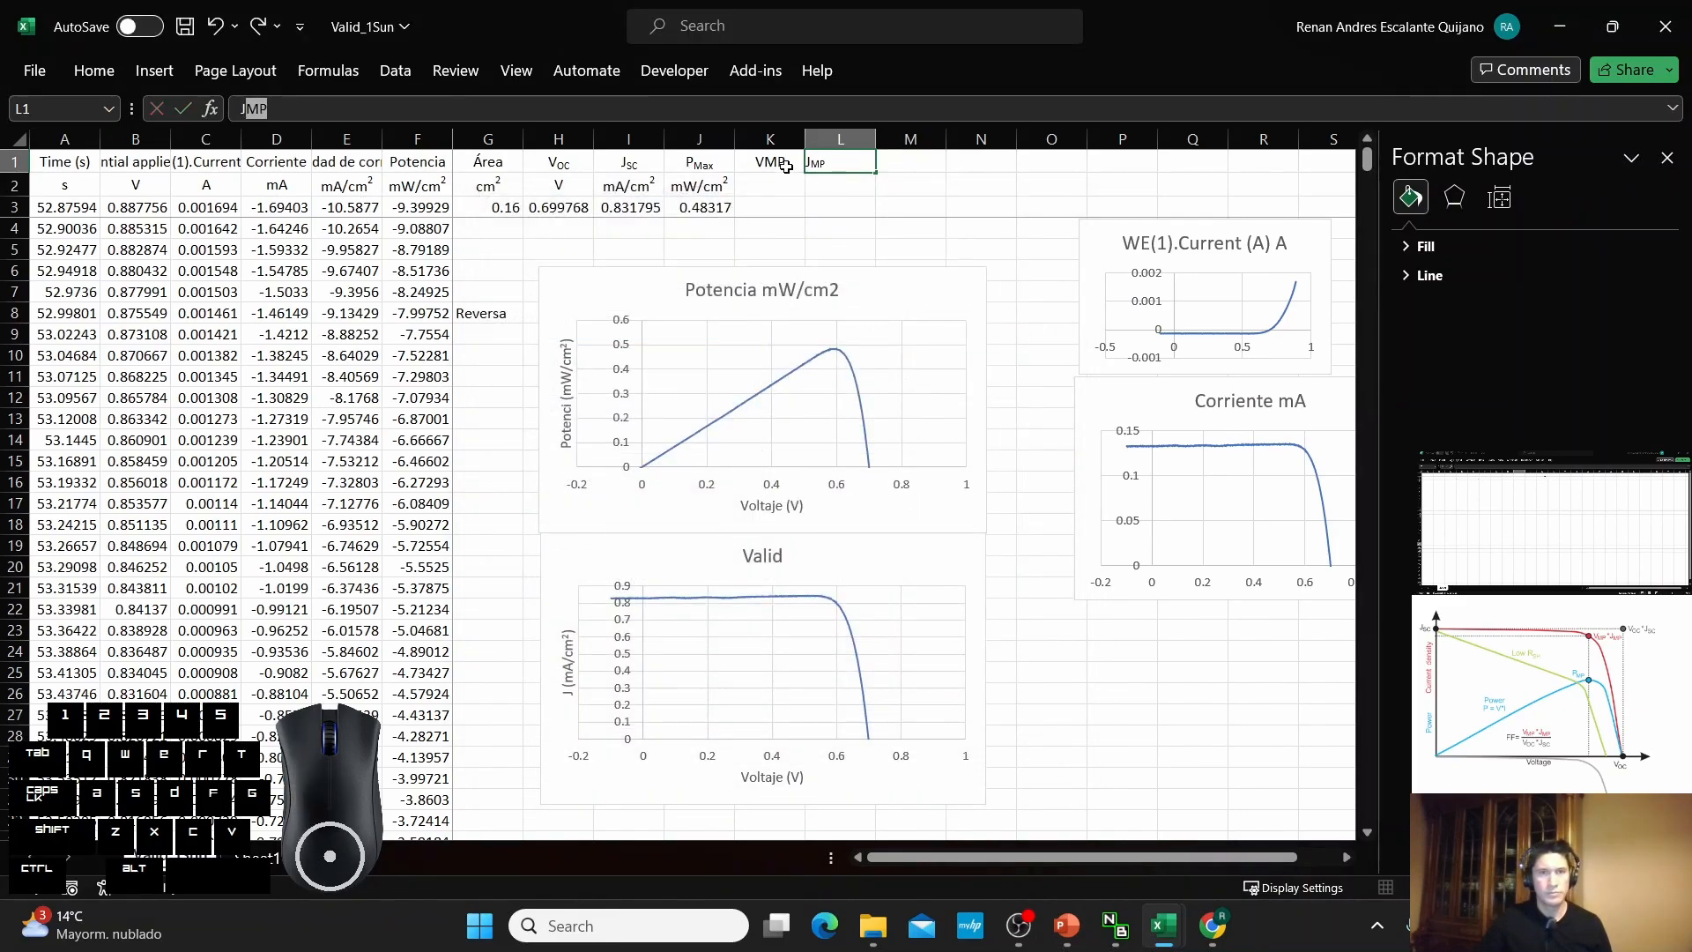
Format the letters MP of the VMP header in K1 as subscript.
click(786, 165)
click(304, 116)
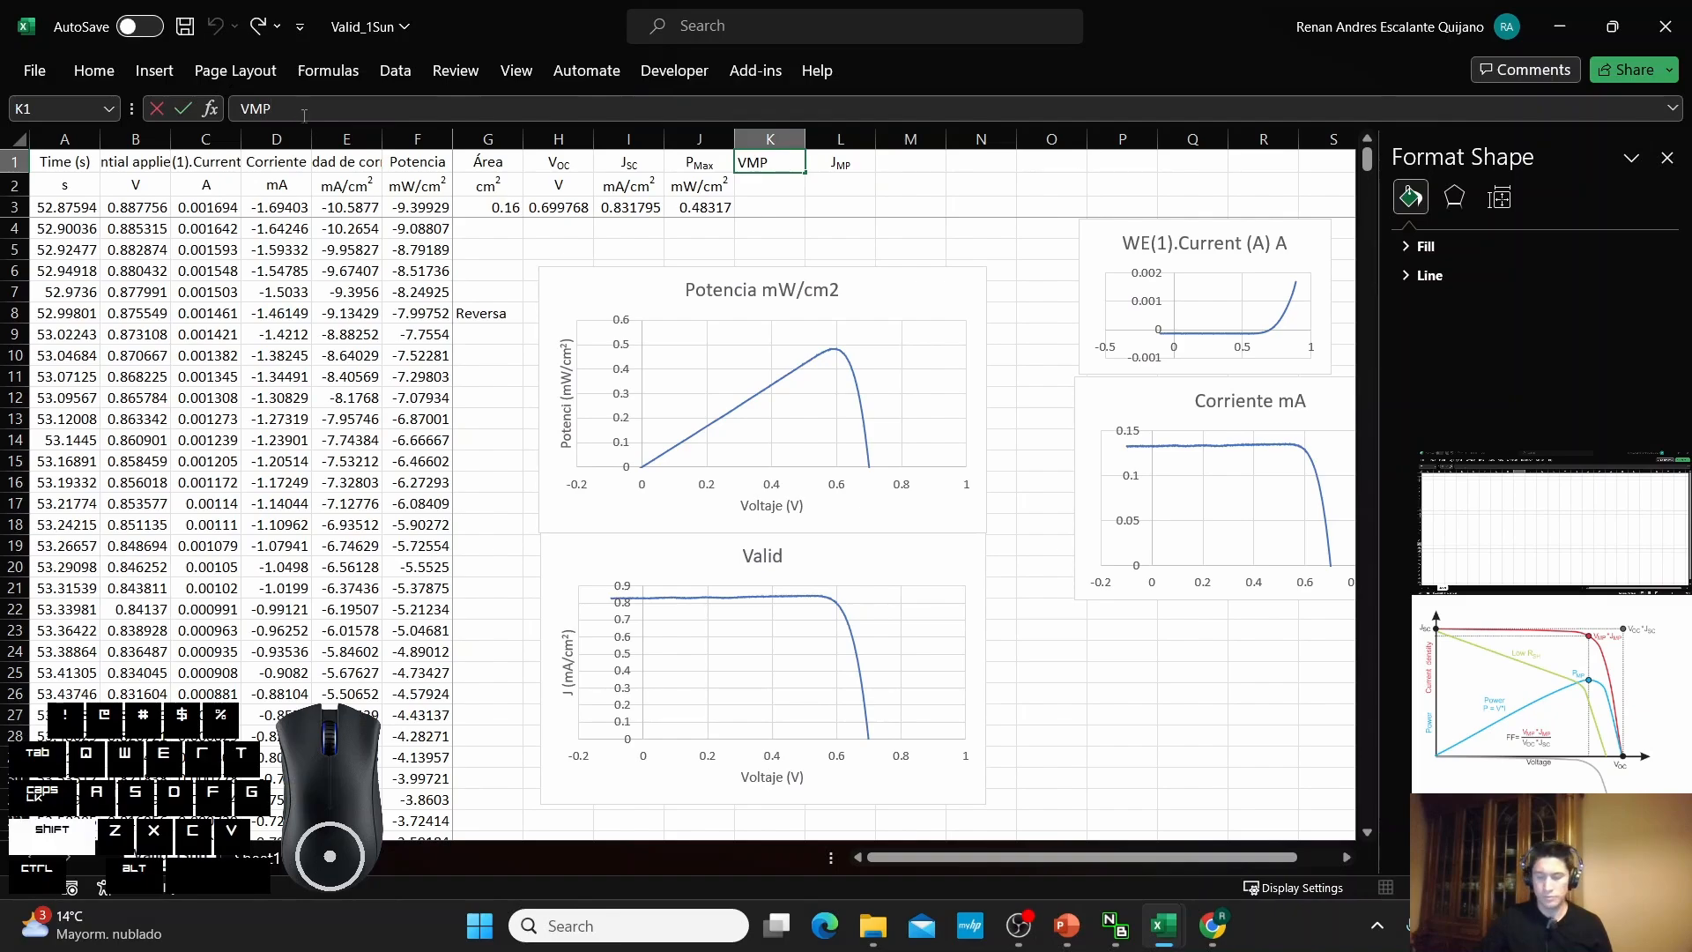
key(shift+Left)
key(shift+Left)
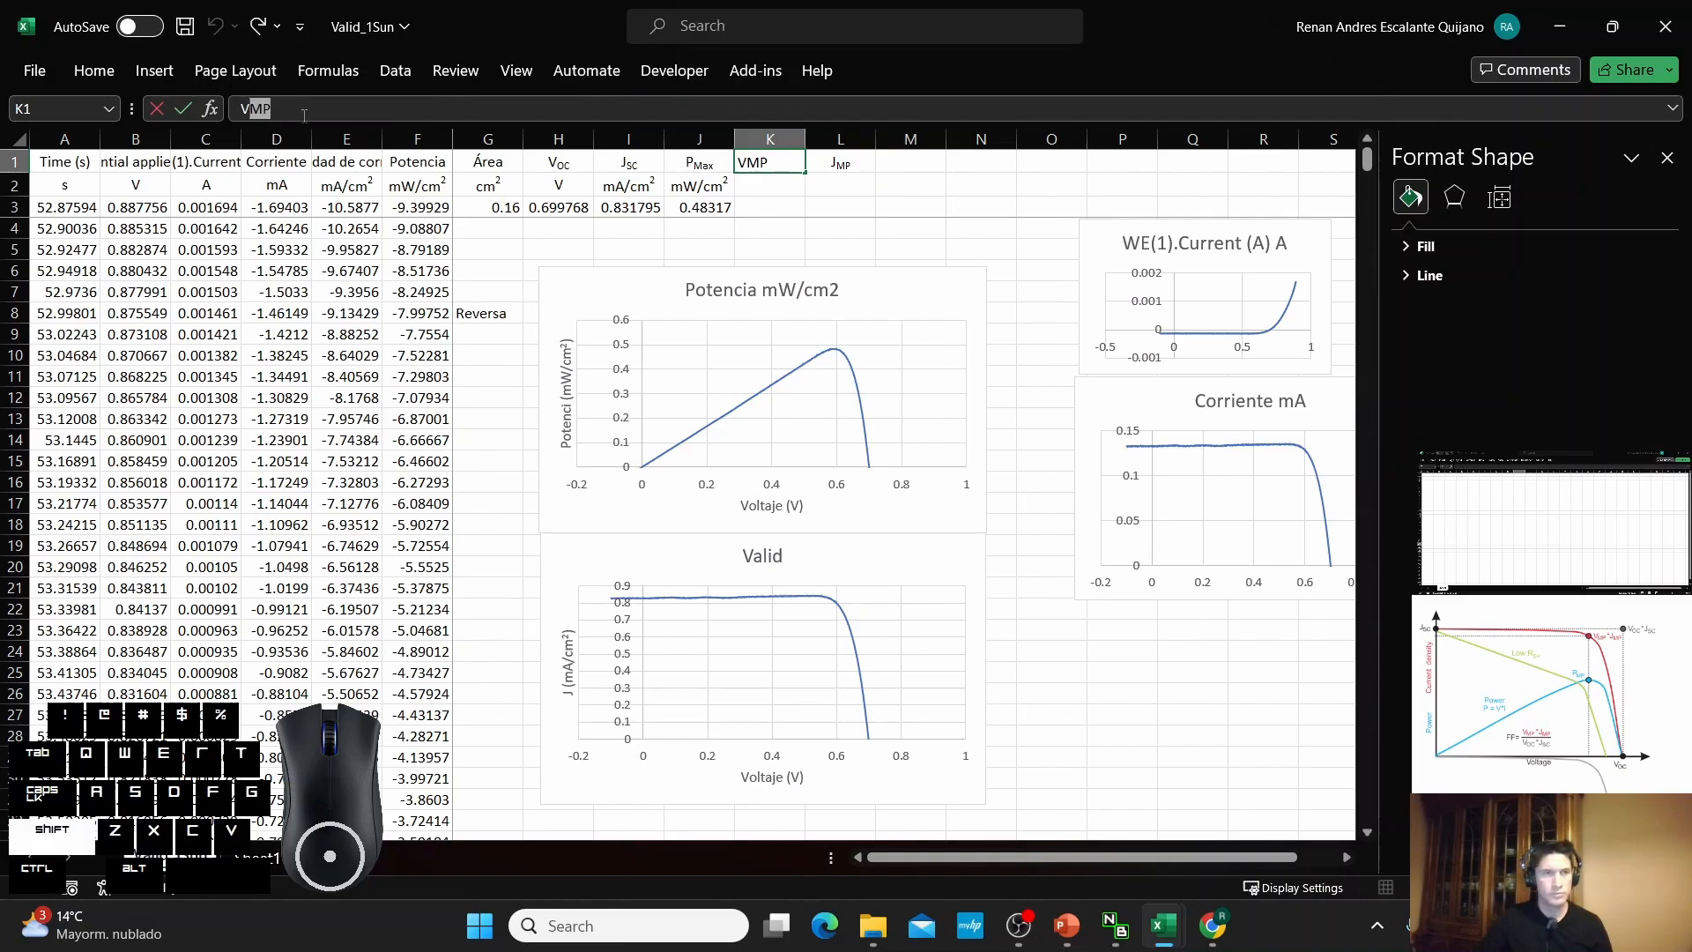
click(92, 71)
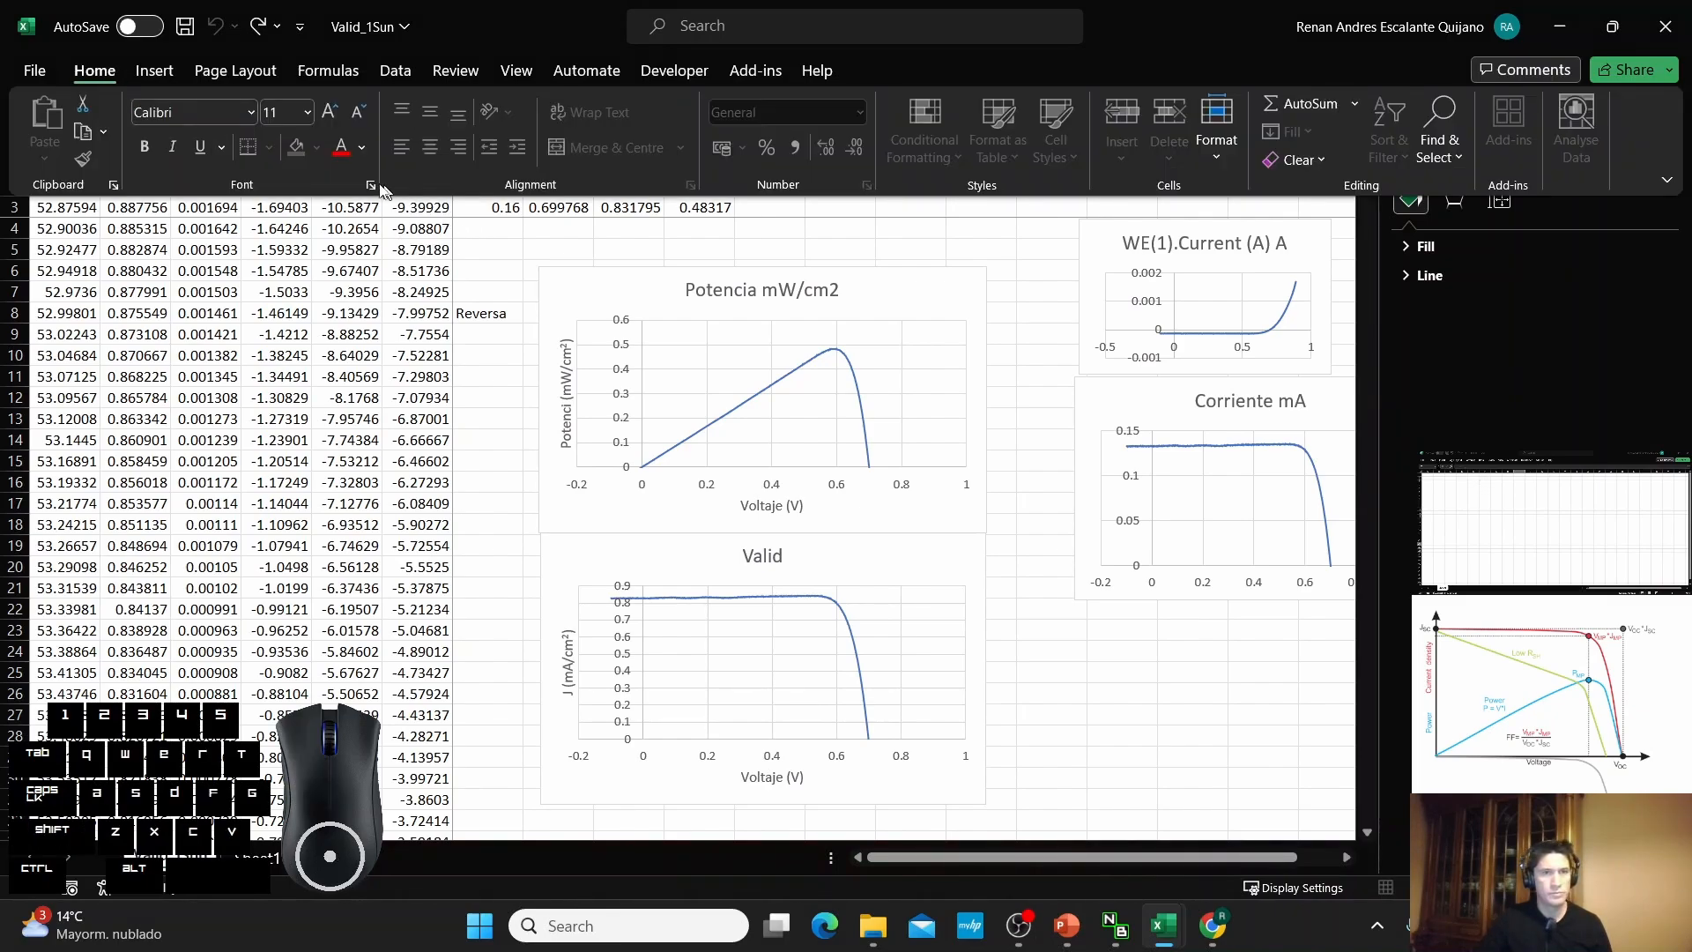
click(370, 185)
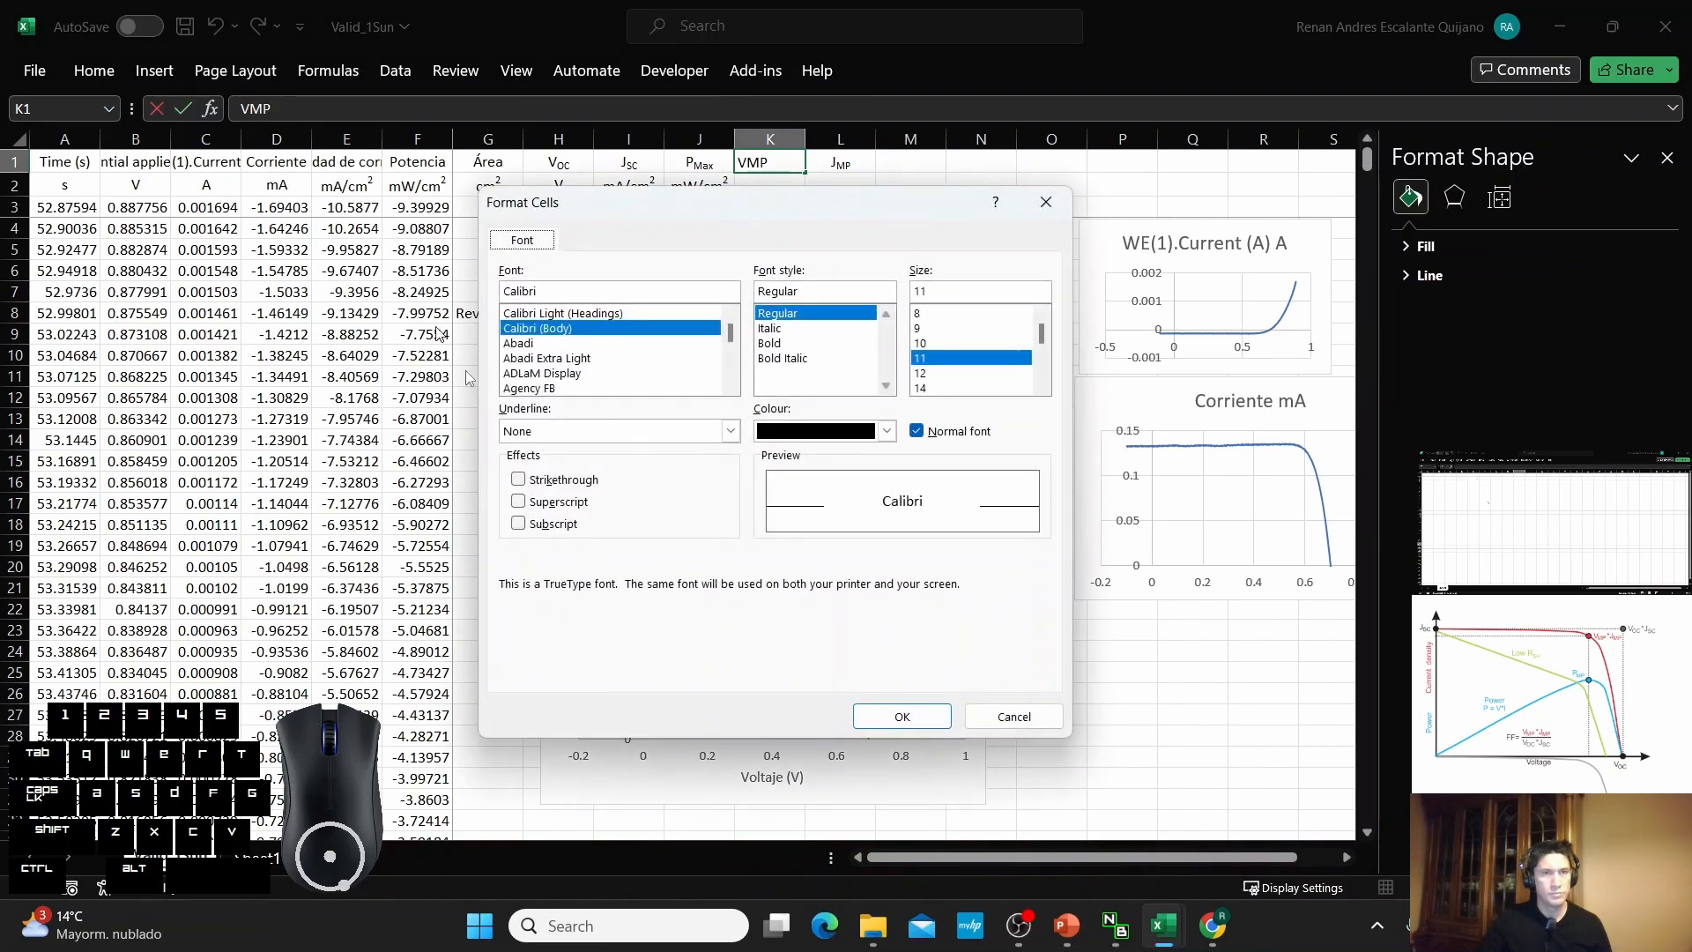
click(572, 525)
click(889, 723)
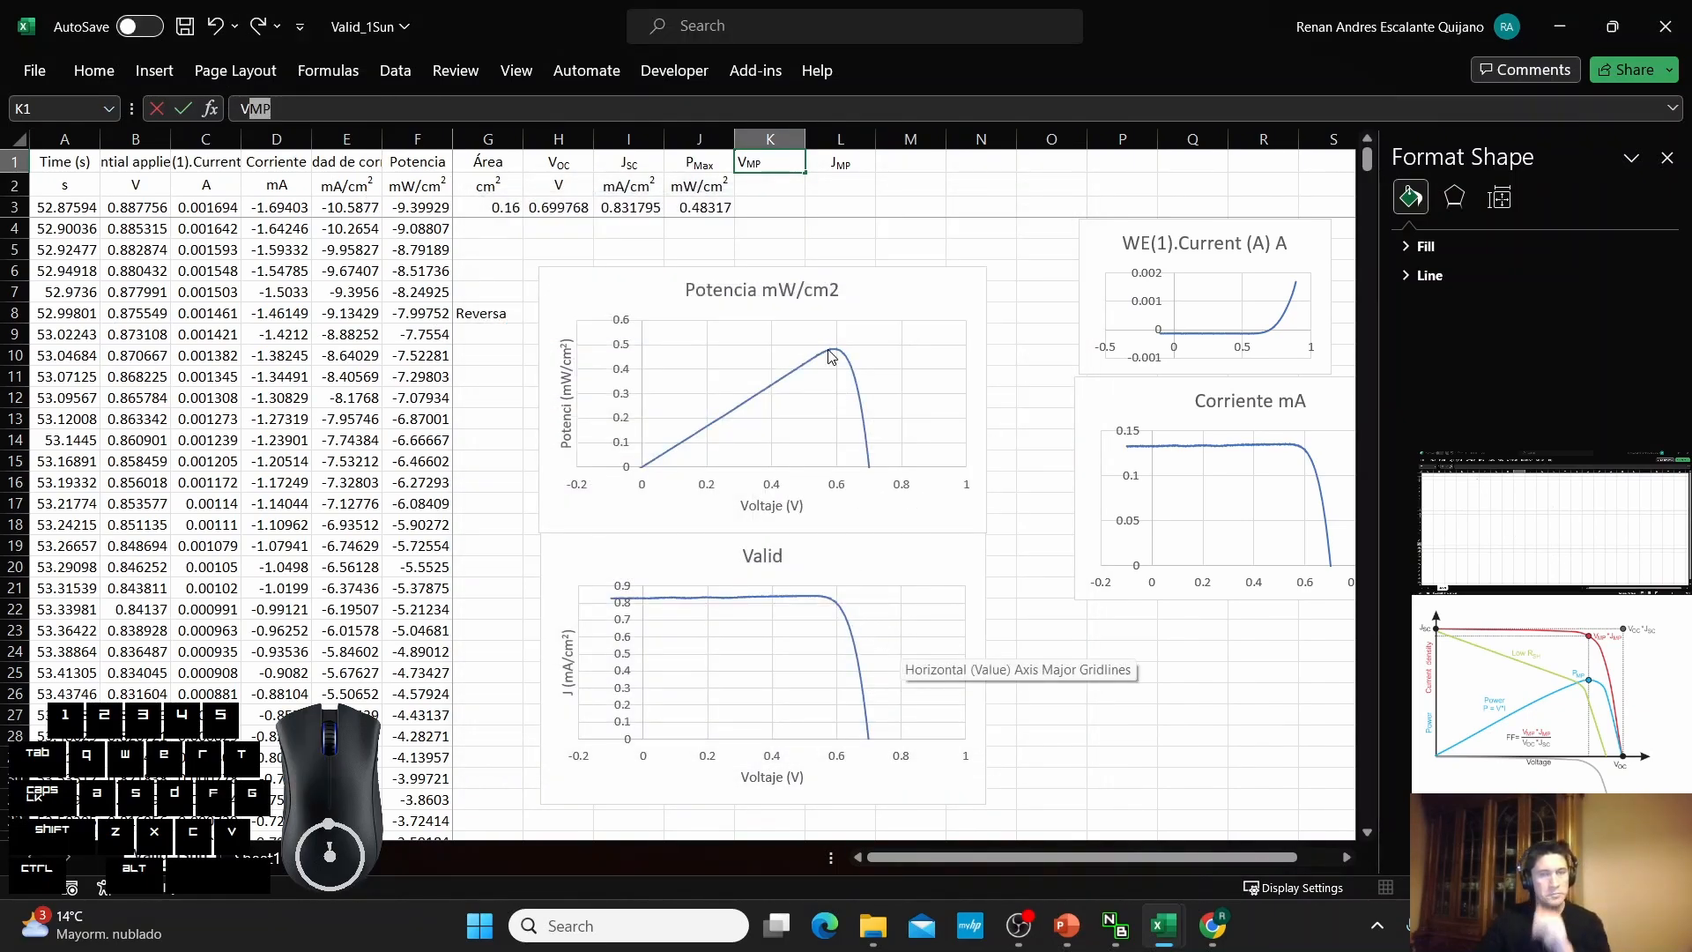
Copy the unit V from B2 into K2 under the VMP header.
click(757, 182)
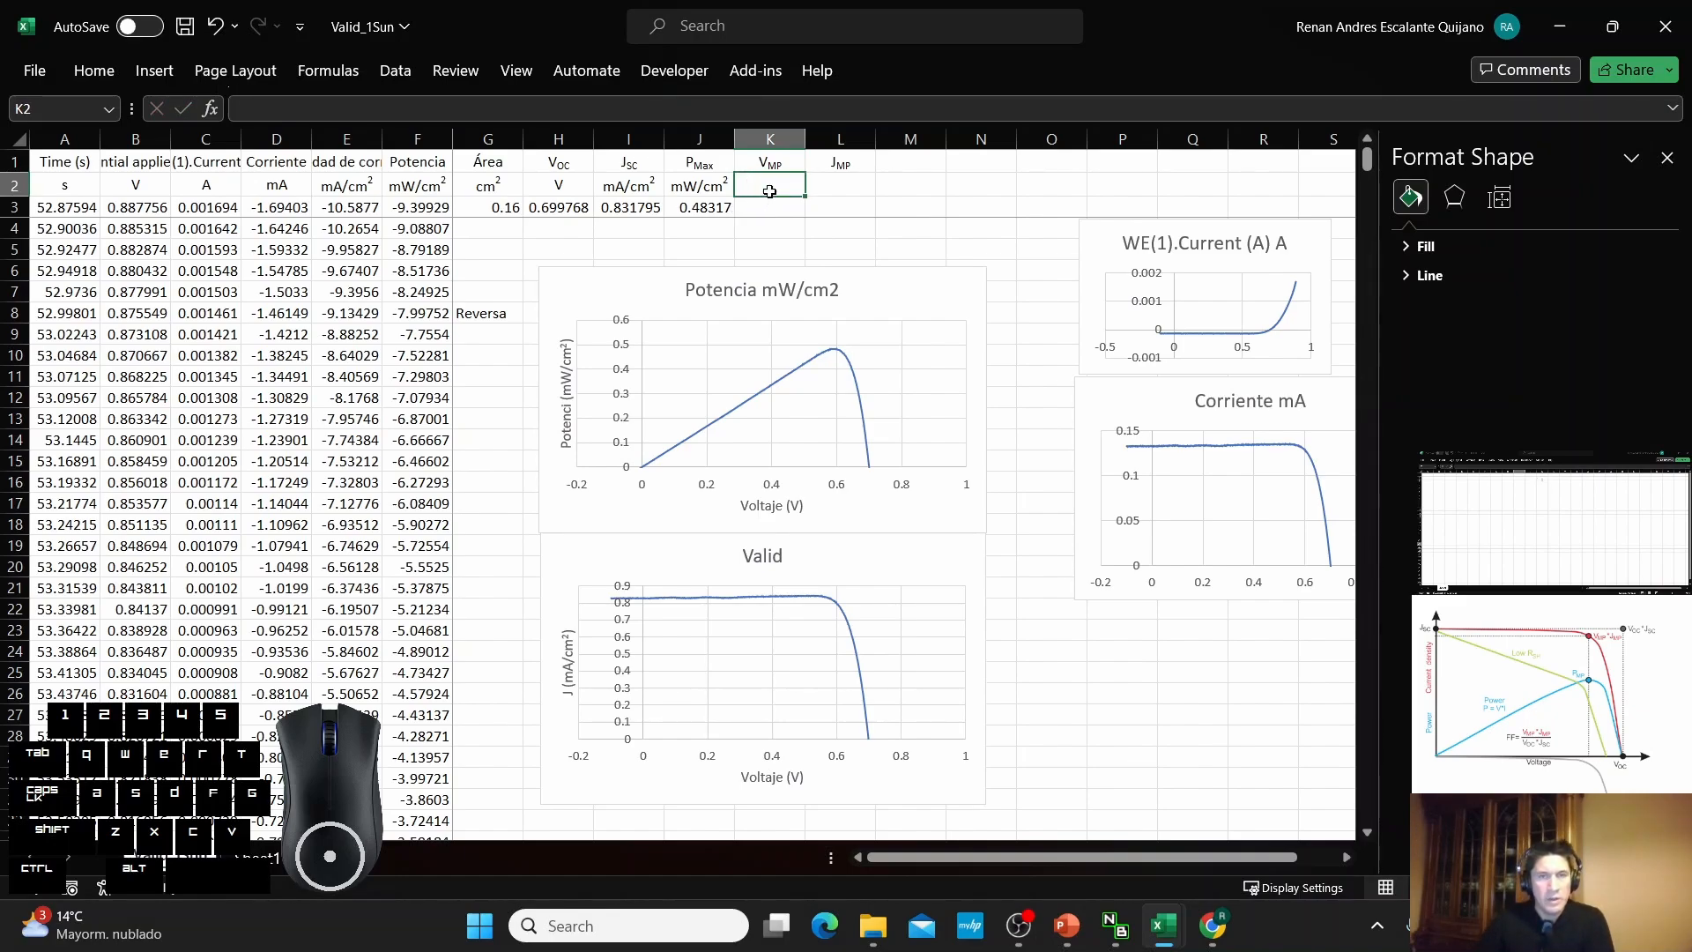
click(145, 185)
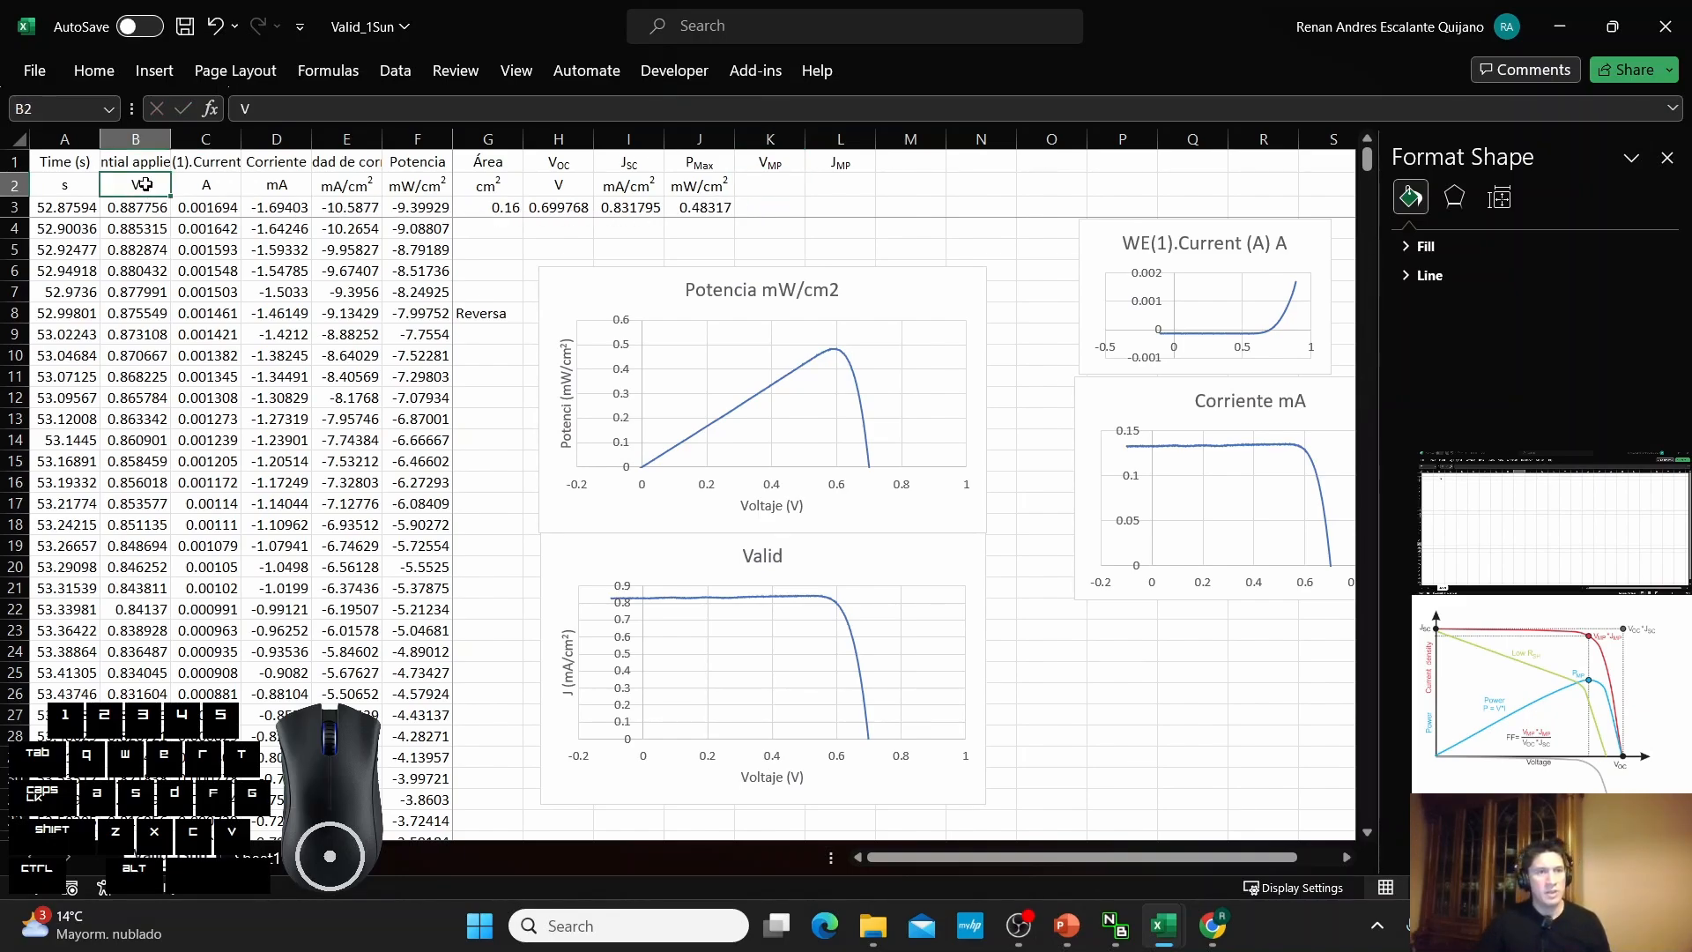
click(782, 171)
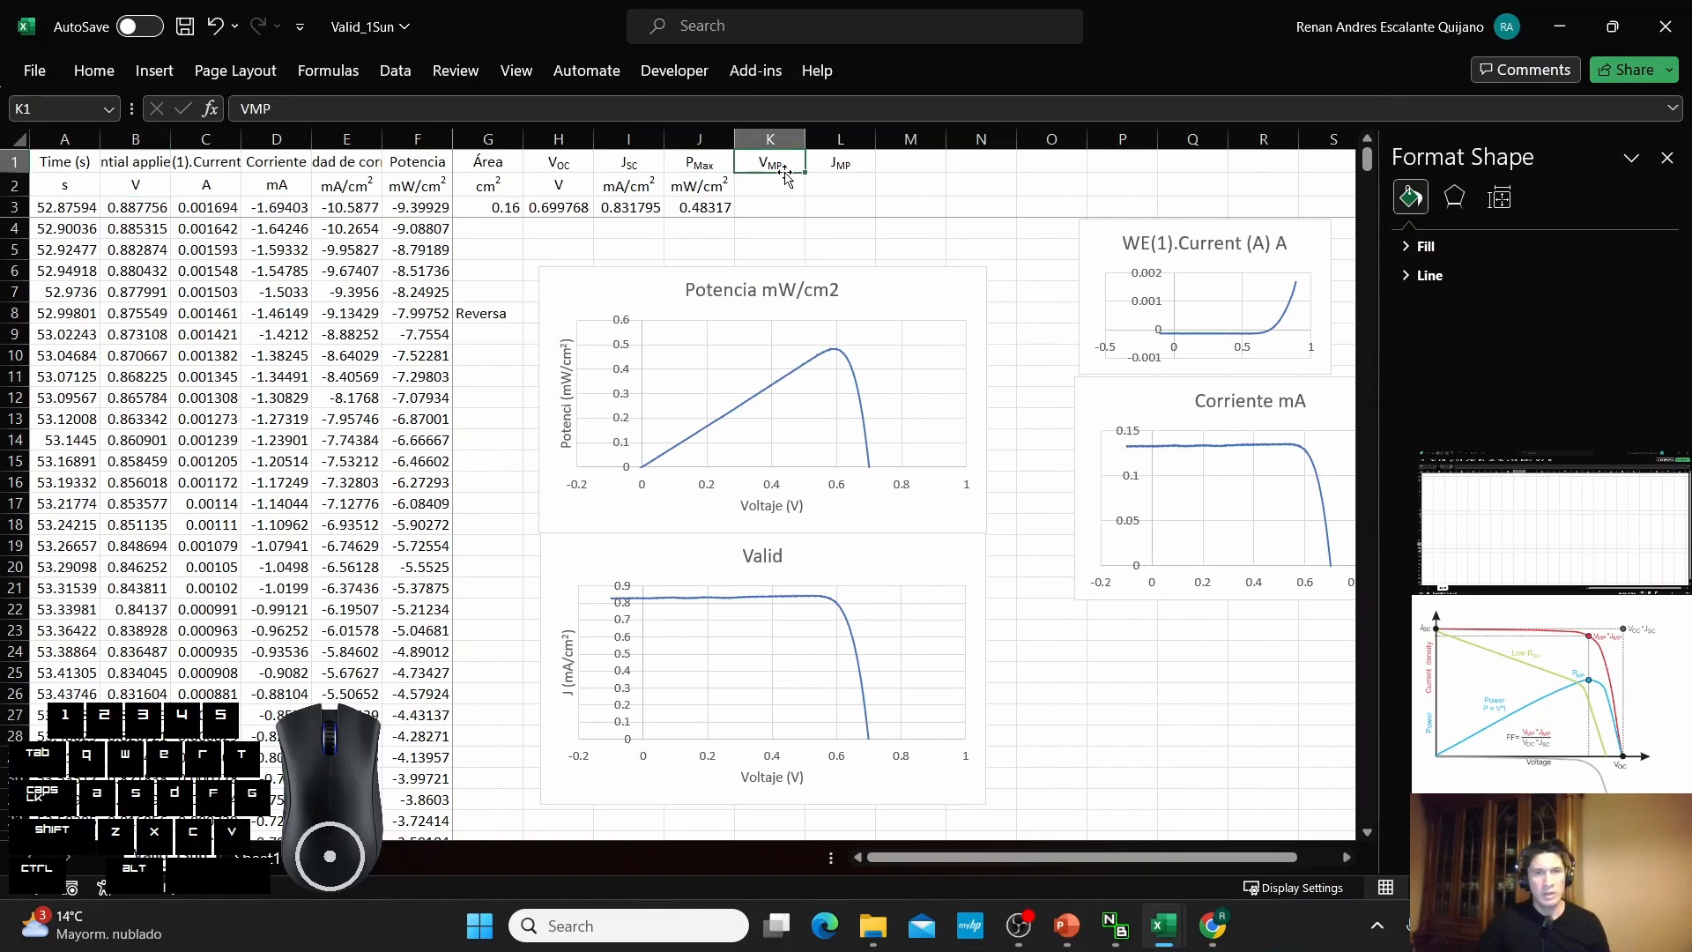
click(777, 185)
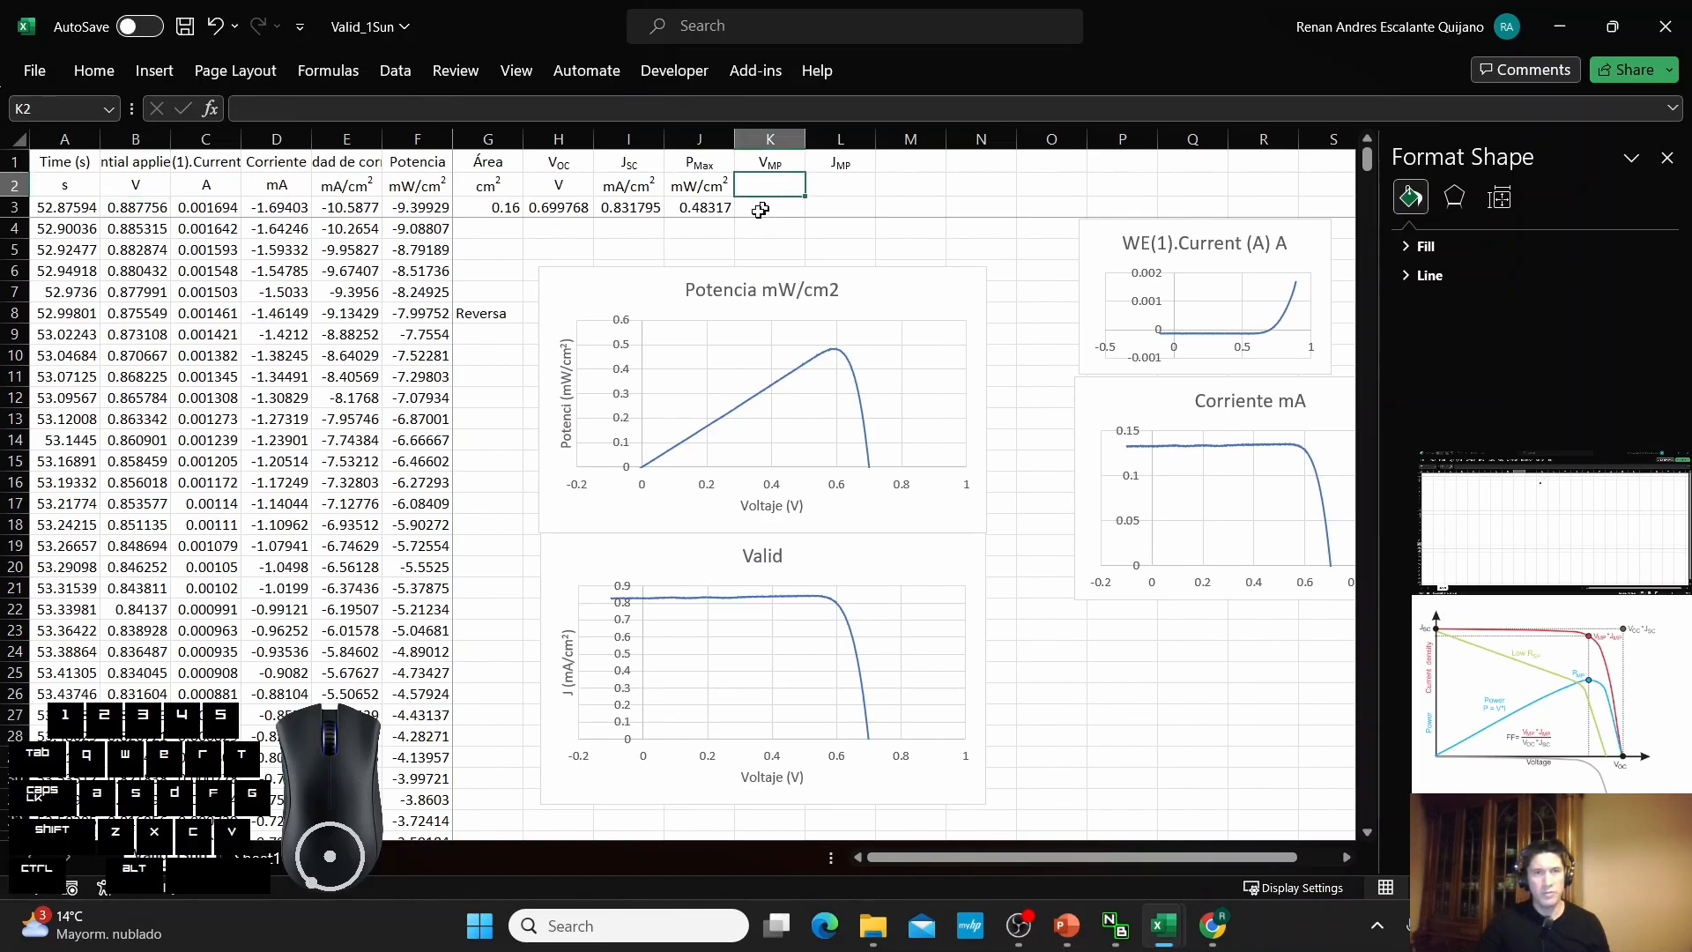
click(138, 187)
key(ctrl+c)
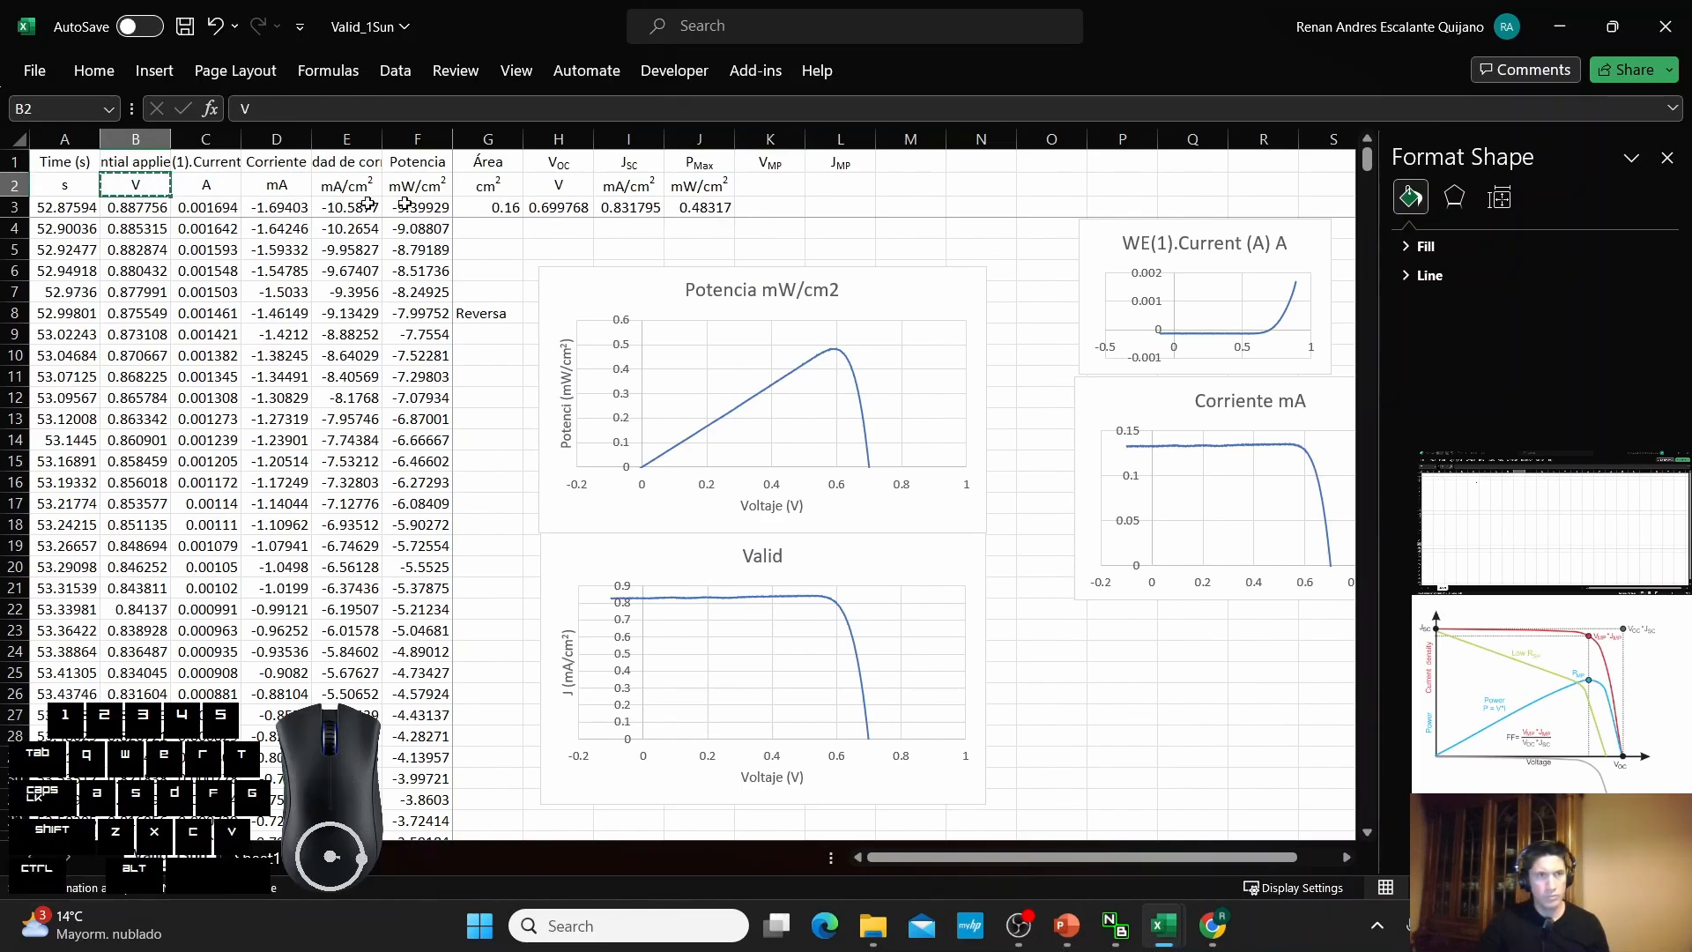
click(774, 187)
key(ctrl+v)
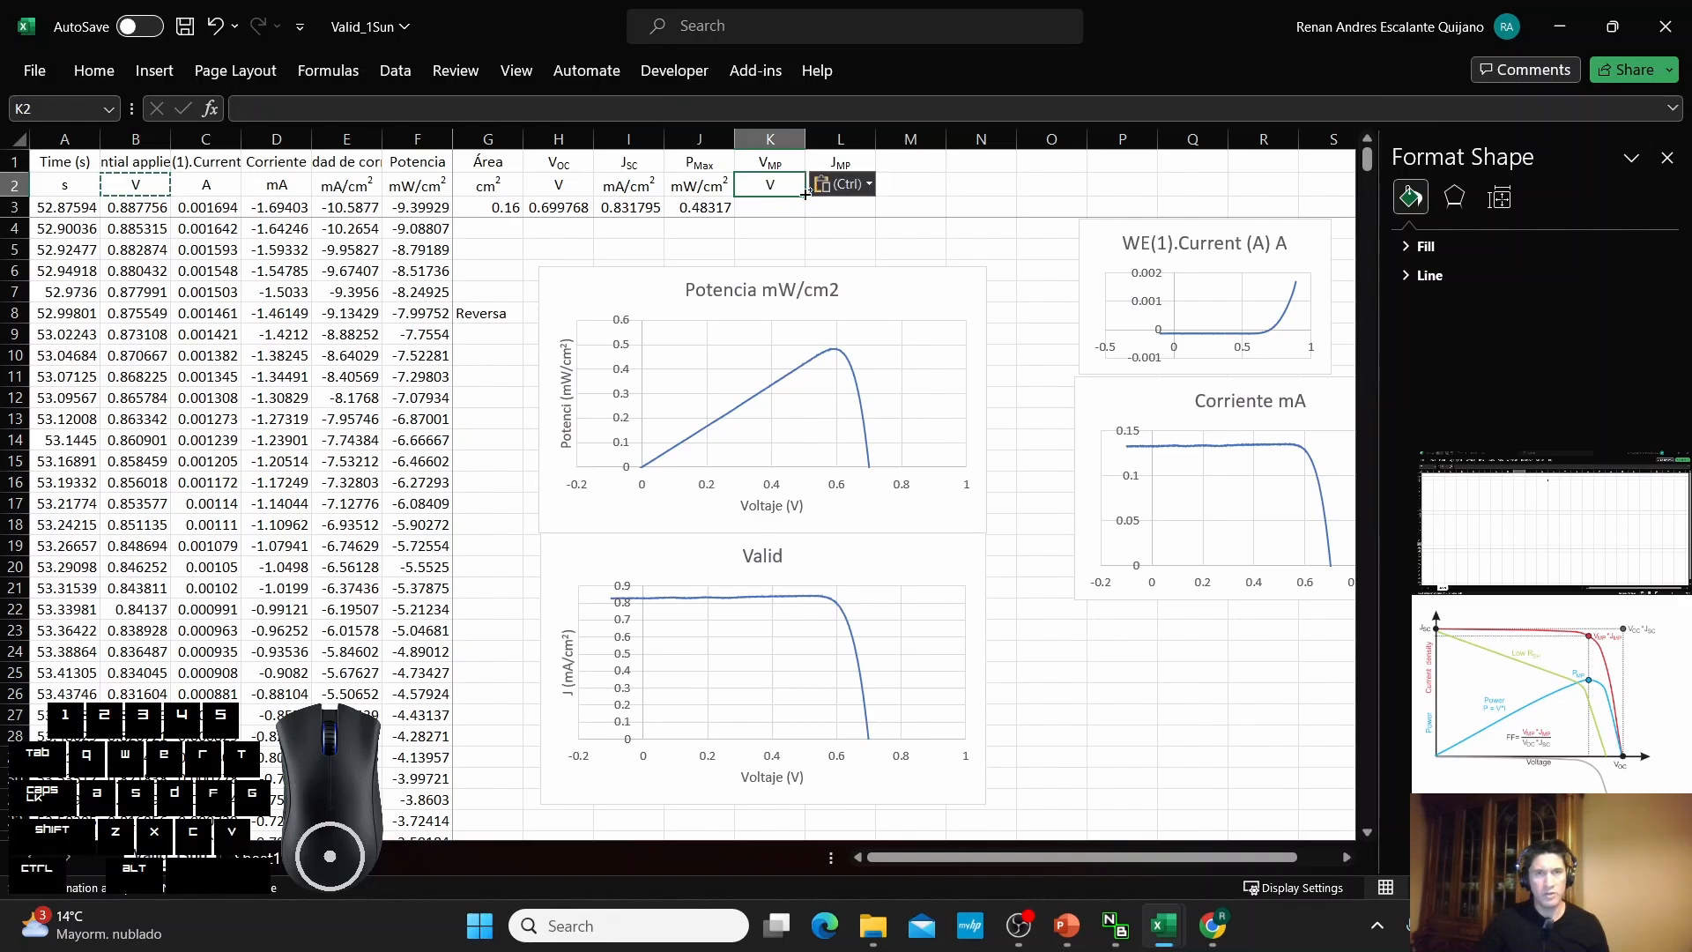
Copy the unit mA/cm2 from E2 into L2 under the JMP header.
click(853, 227)
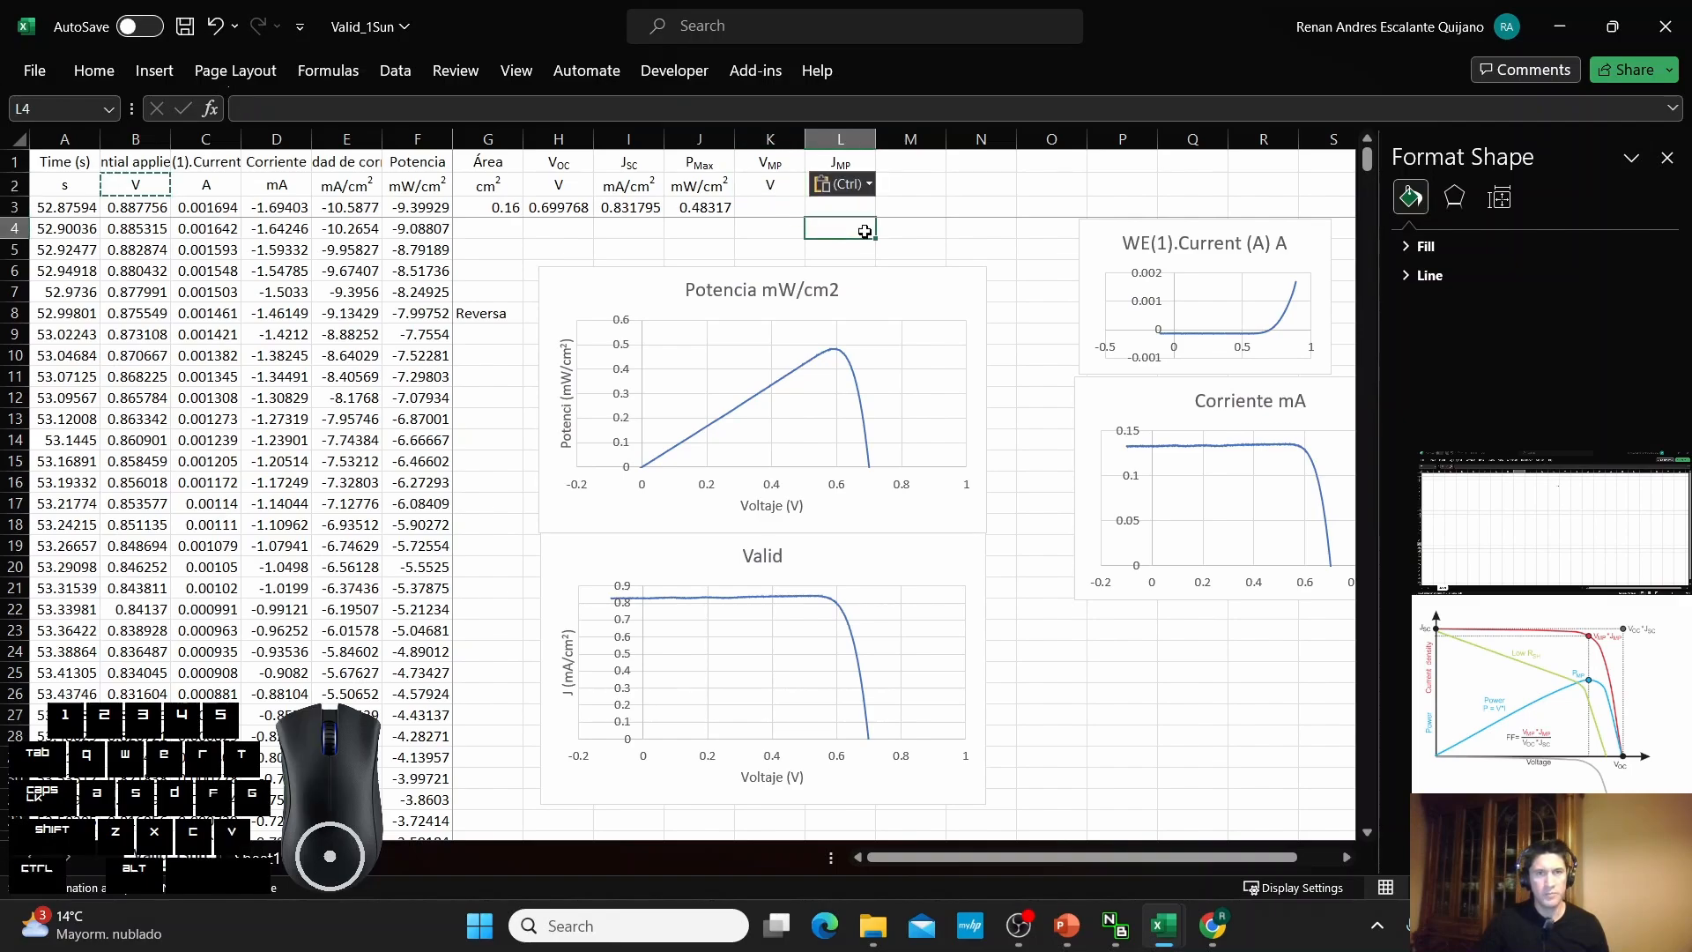
click(899, 189)
click(944, 207)
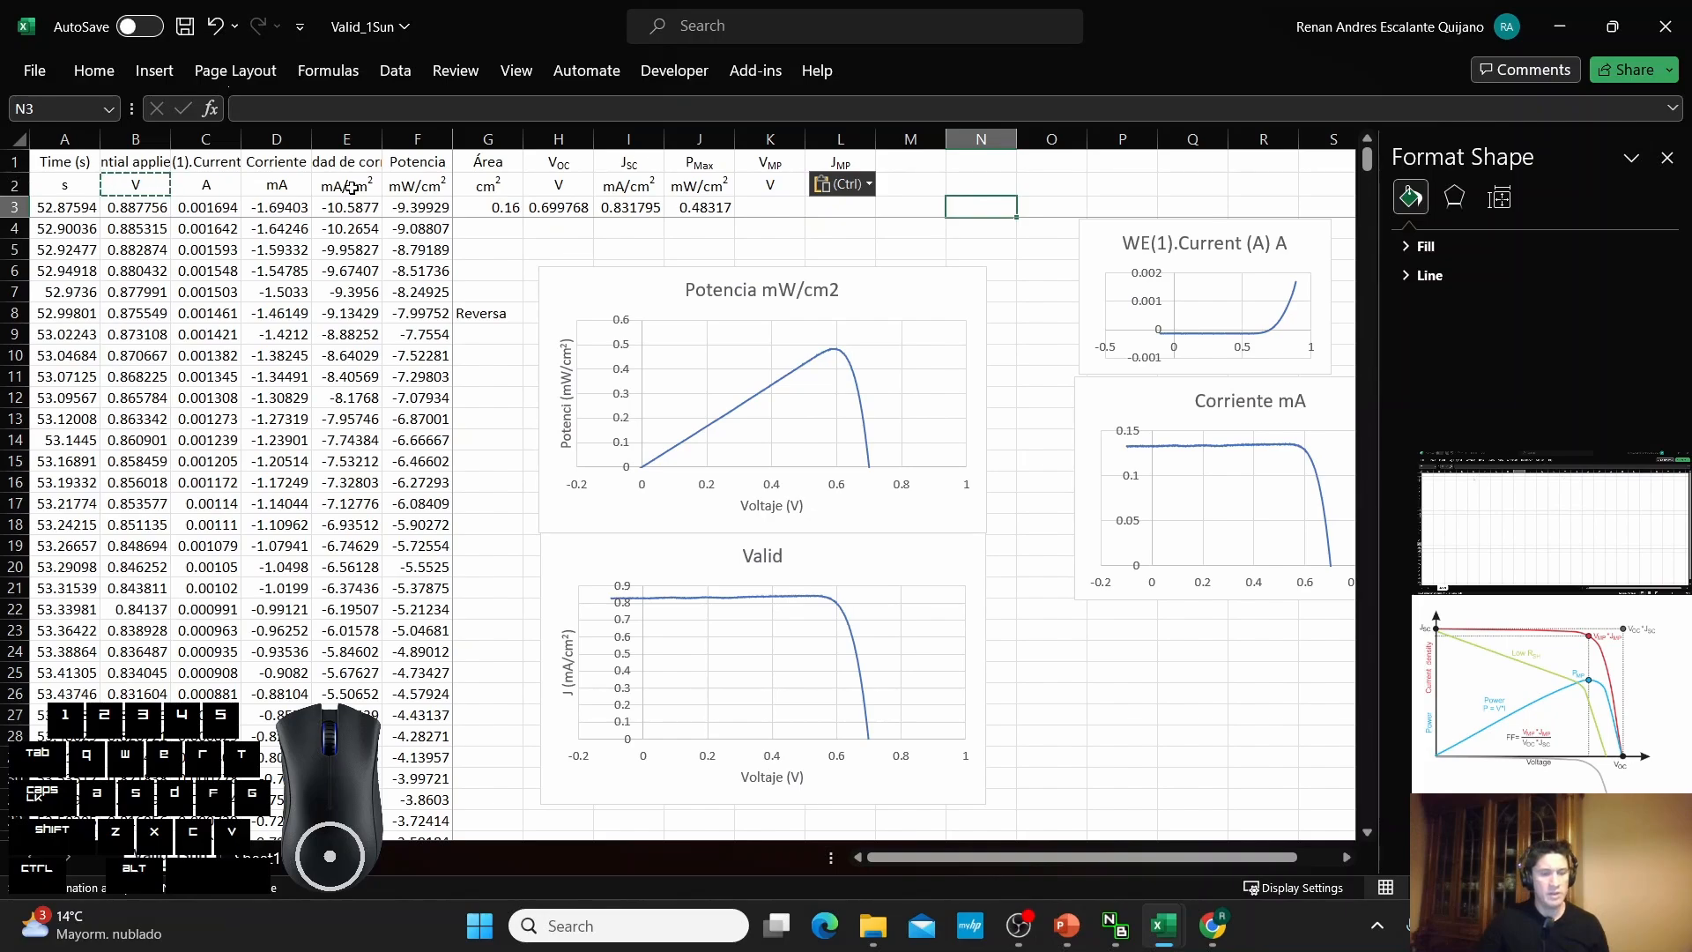
key(Escape)
click(381, 185)
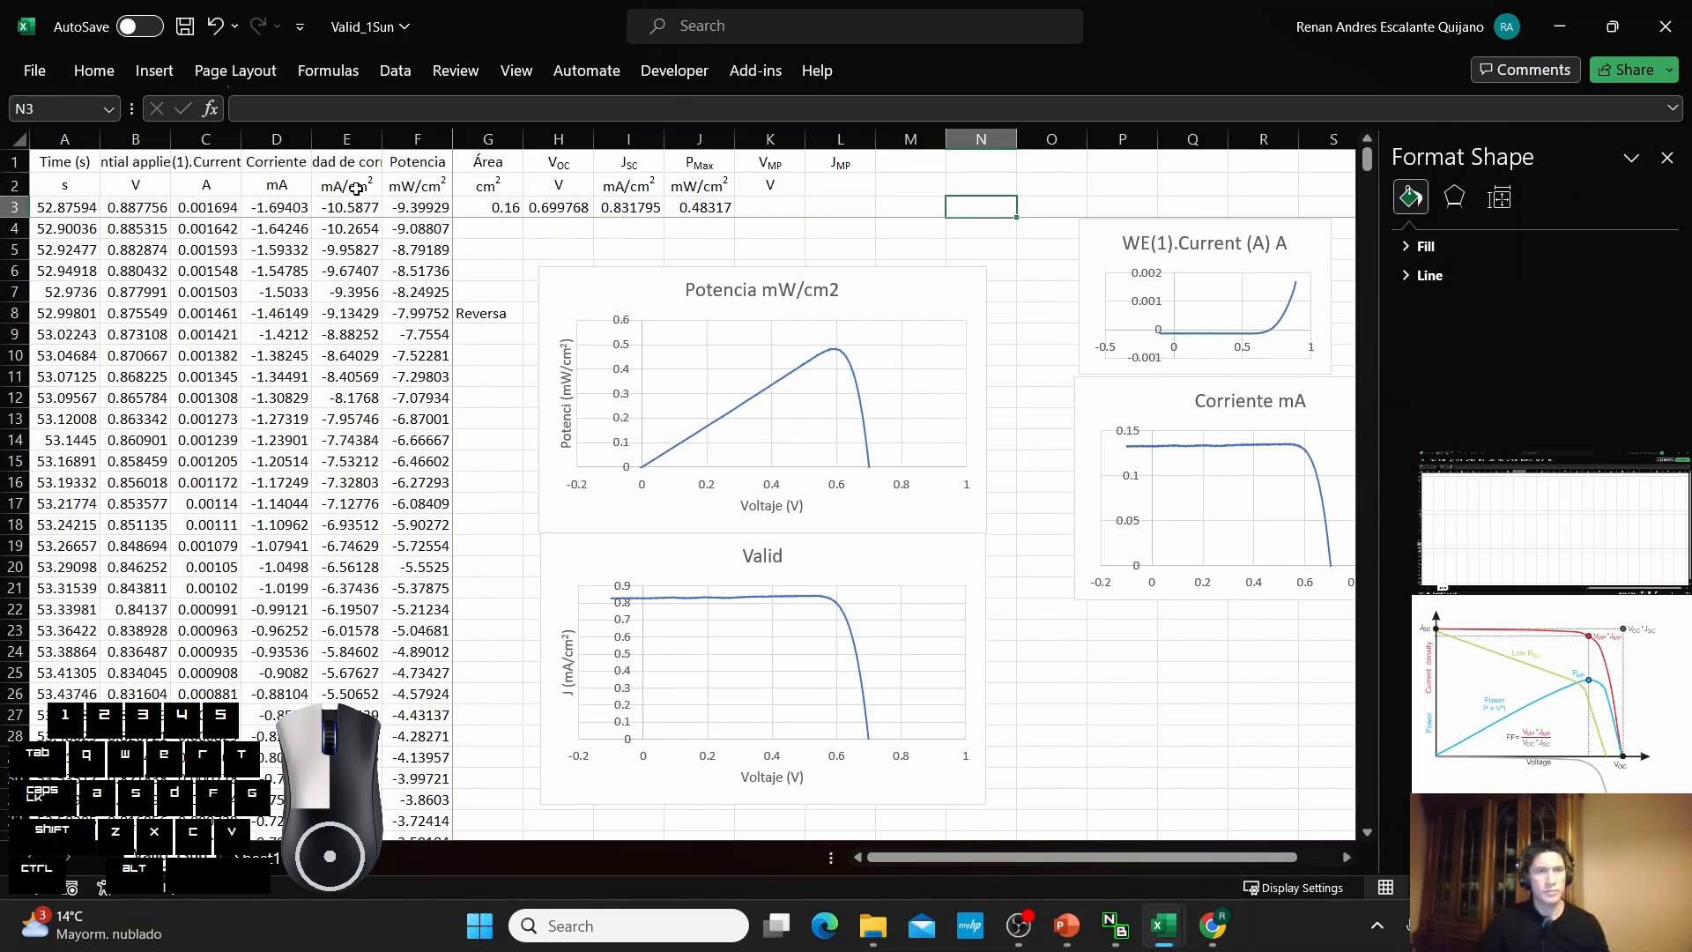
key(ctrl+c)
click(828, 188)
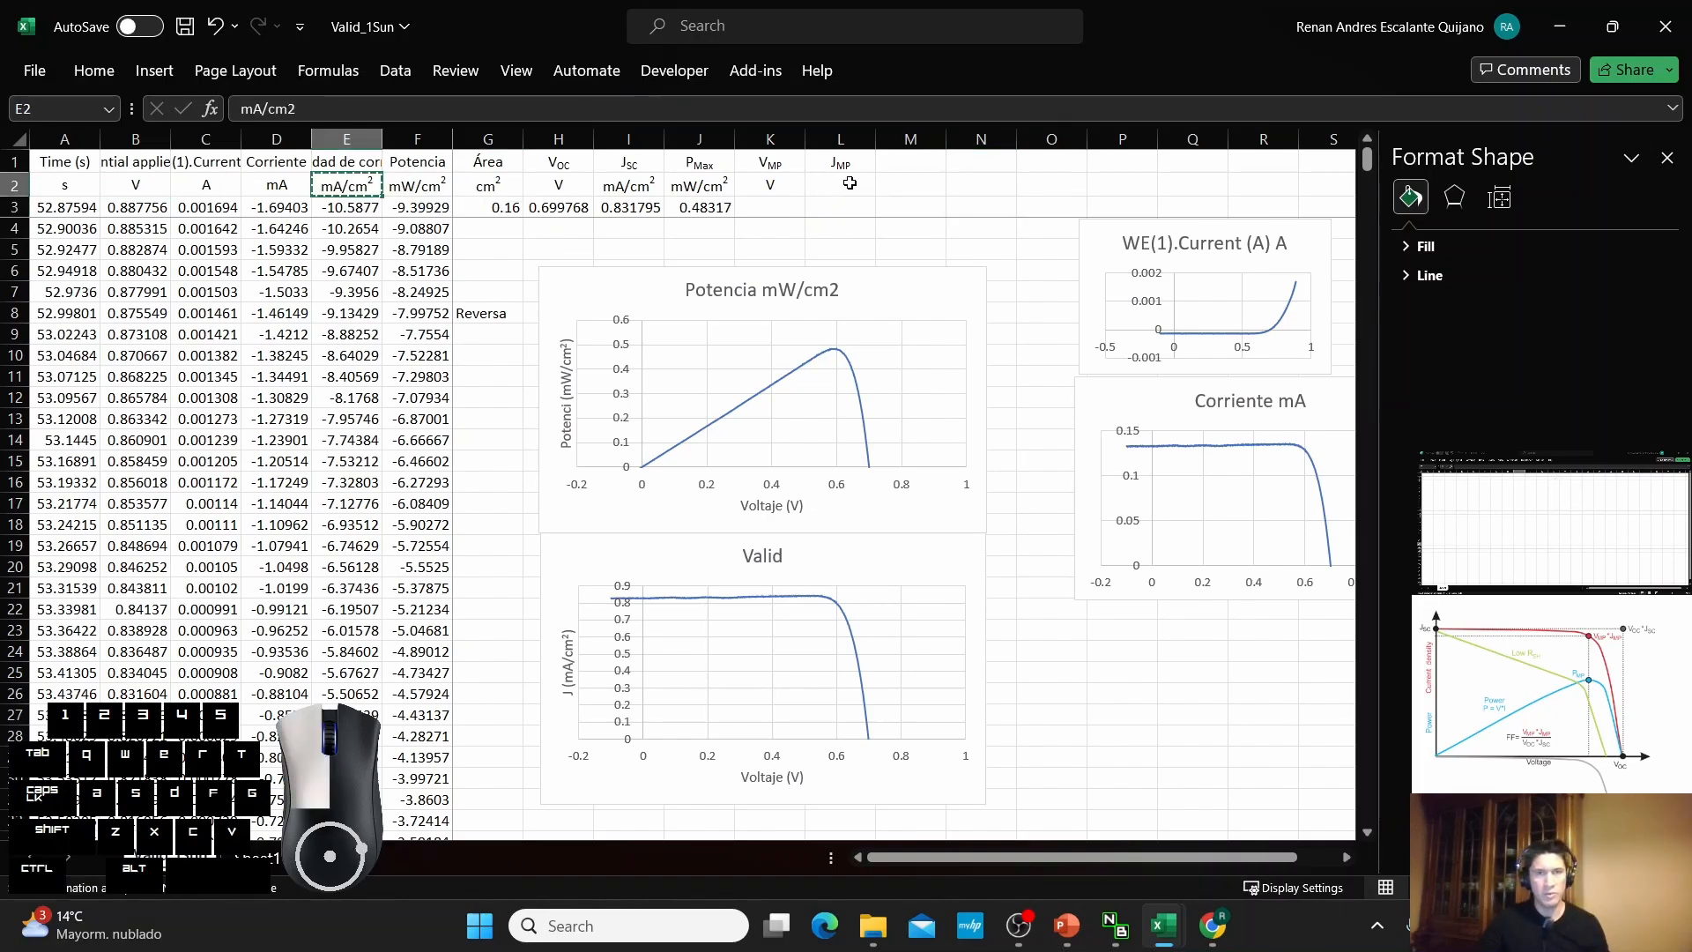
key(ctrl+v)
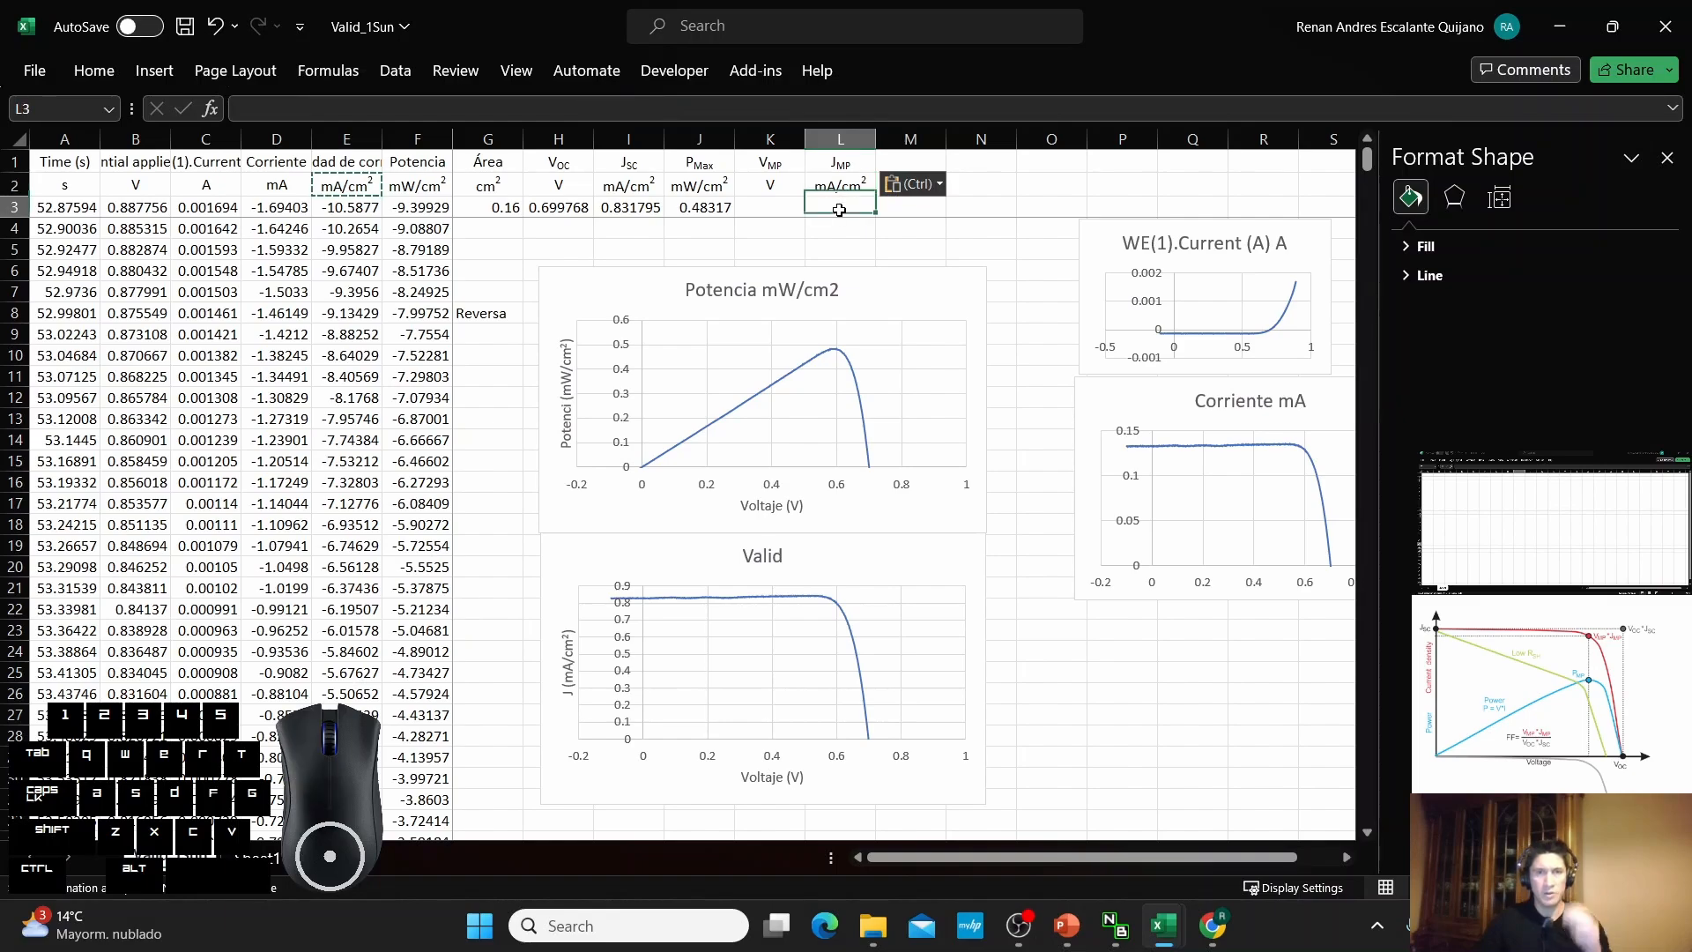
Find the row whose power density equals PMax, row 123, and fill the entire row with yellow.
click(769, 208)
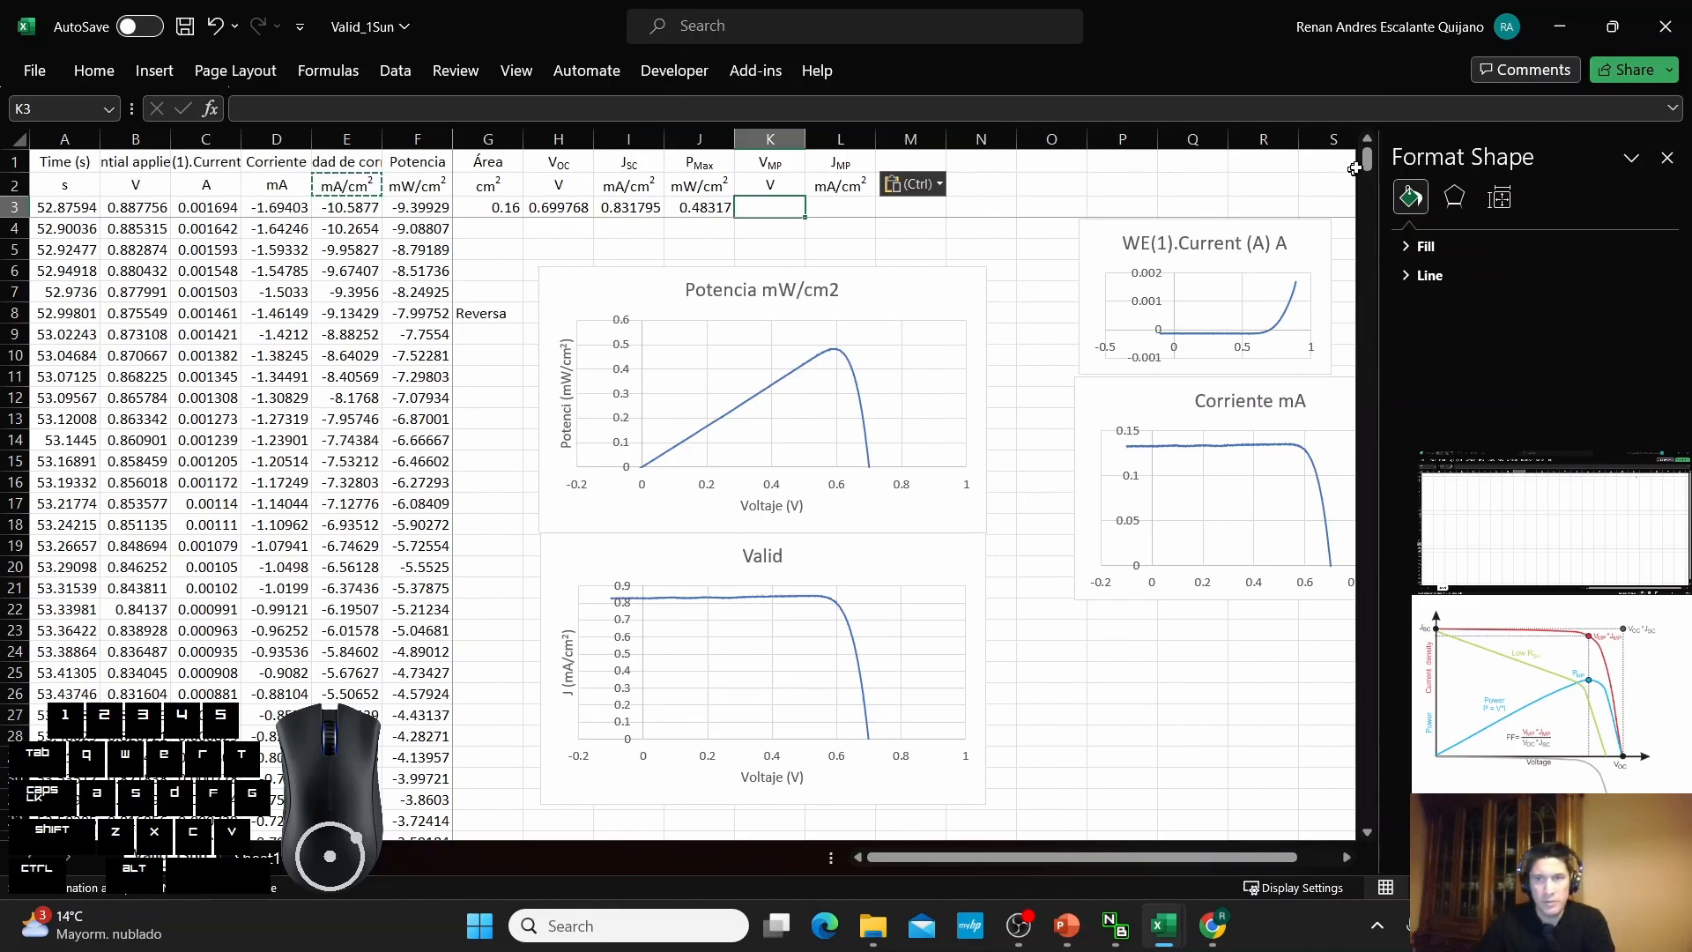
drag(1355, 169, 1355, 247)
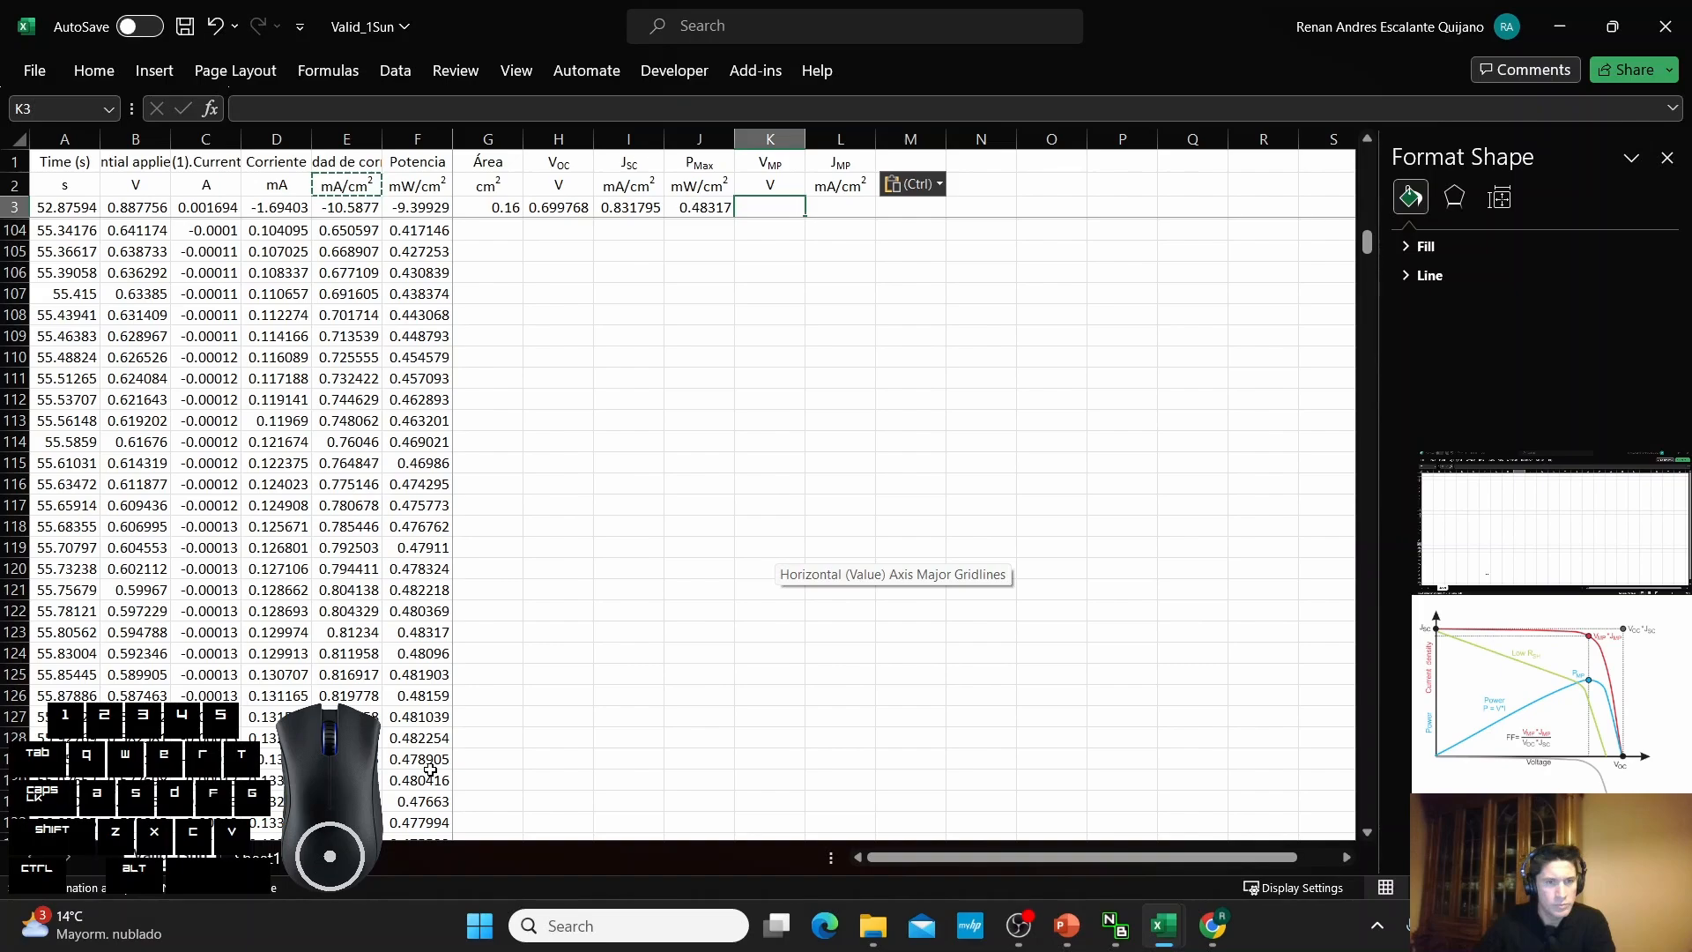
click(434, 633)
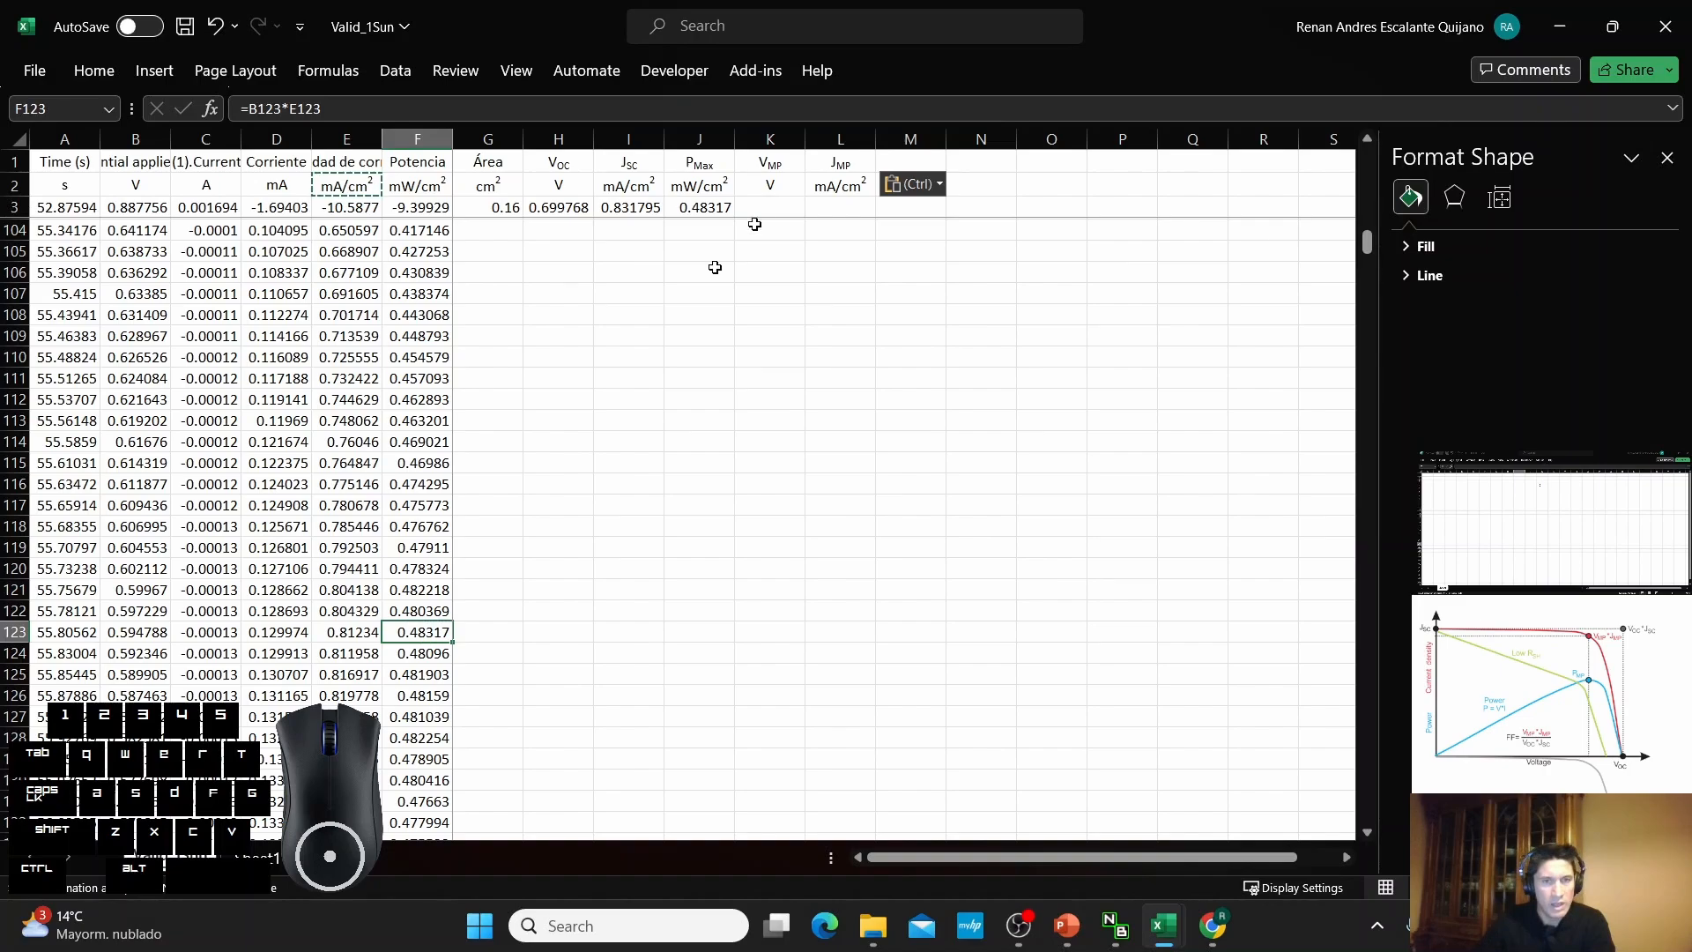
click(15, 632)
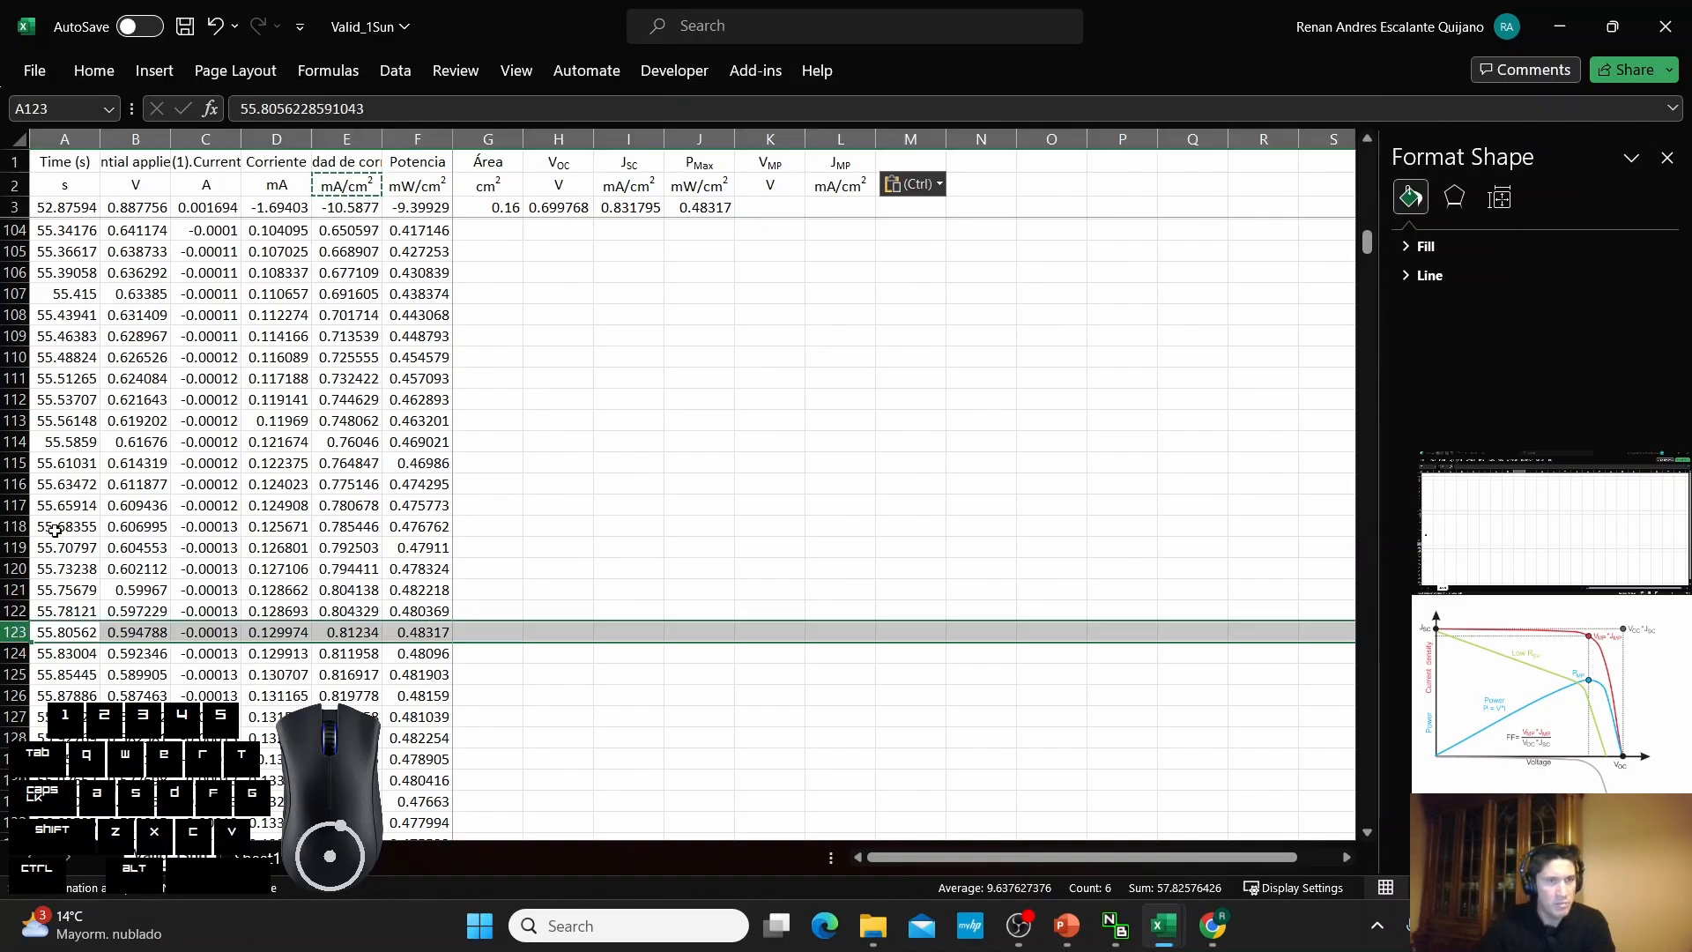
click(94, 71)
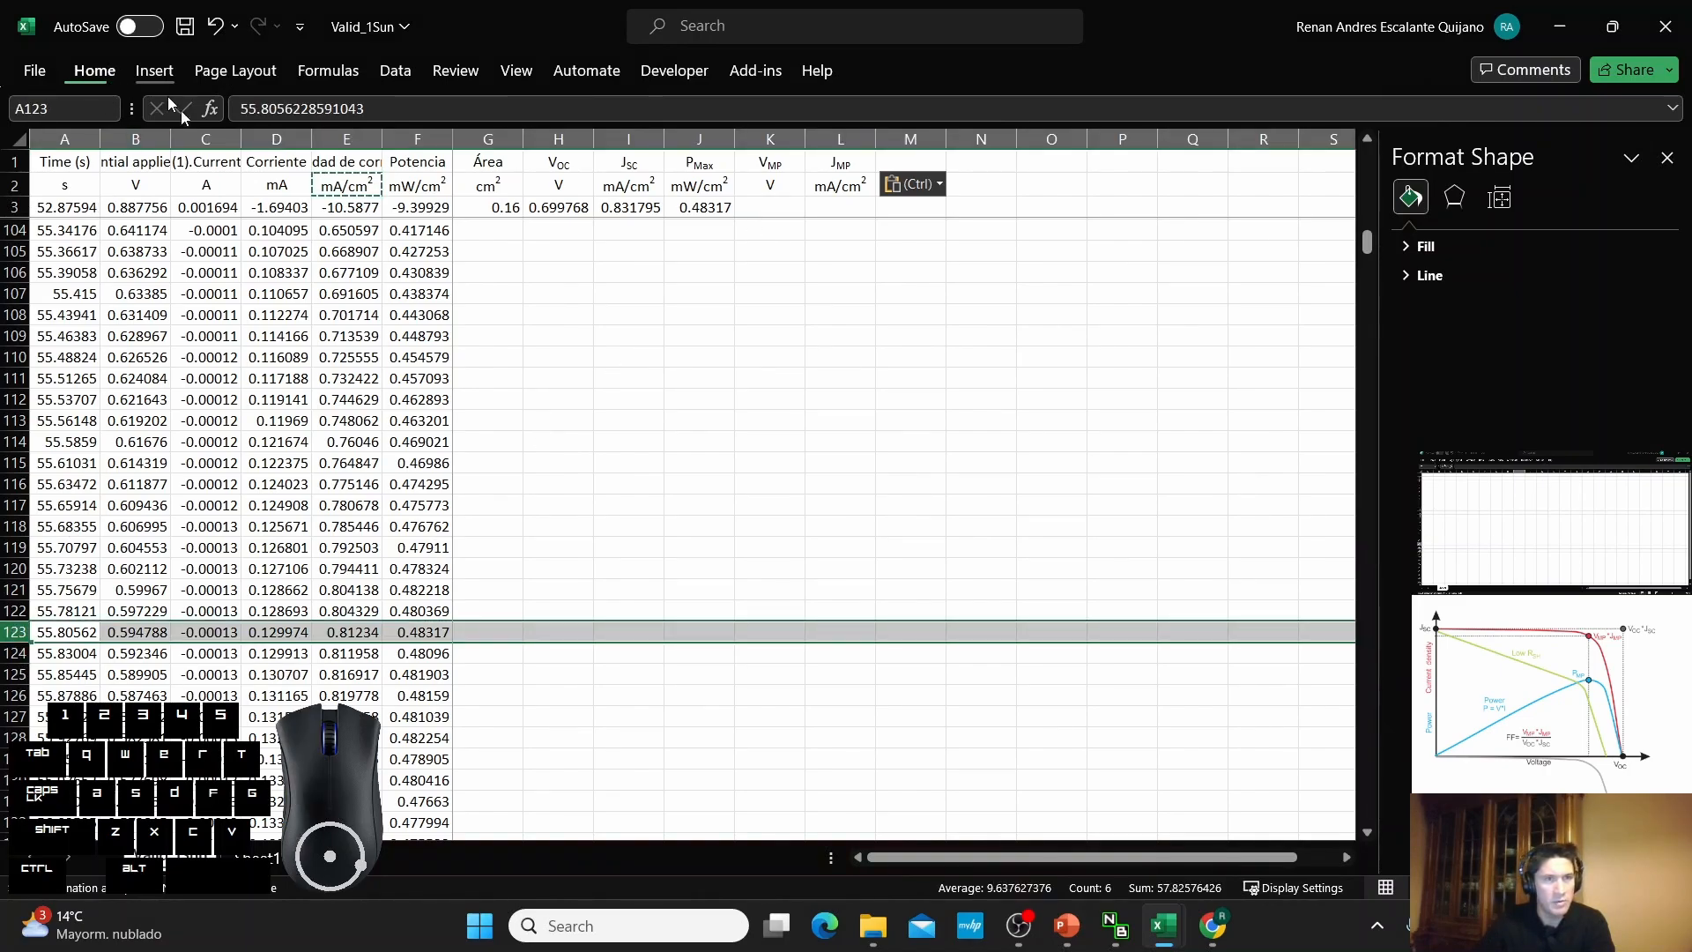
click(296, 147)
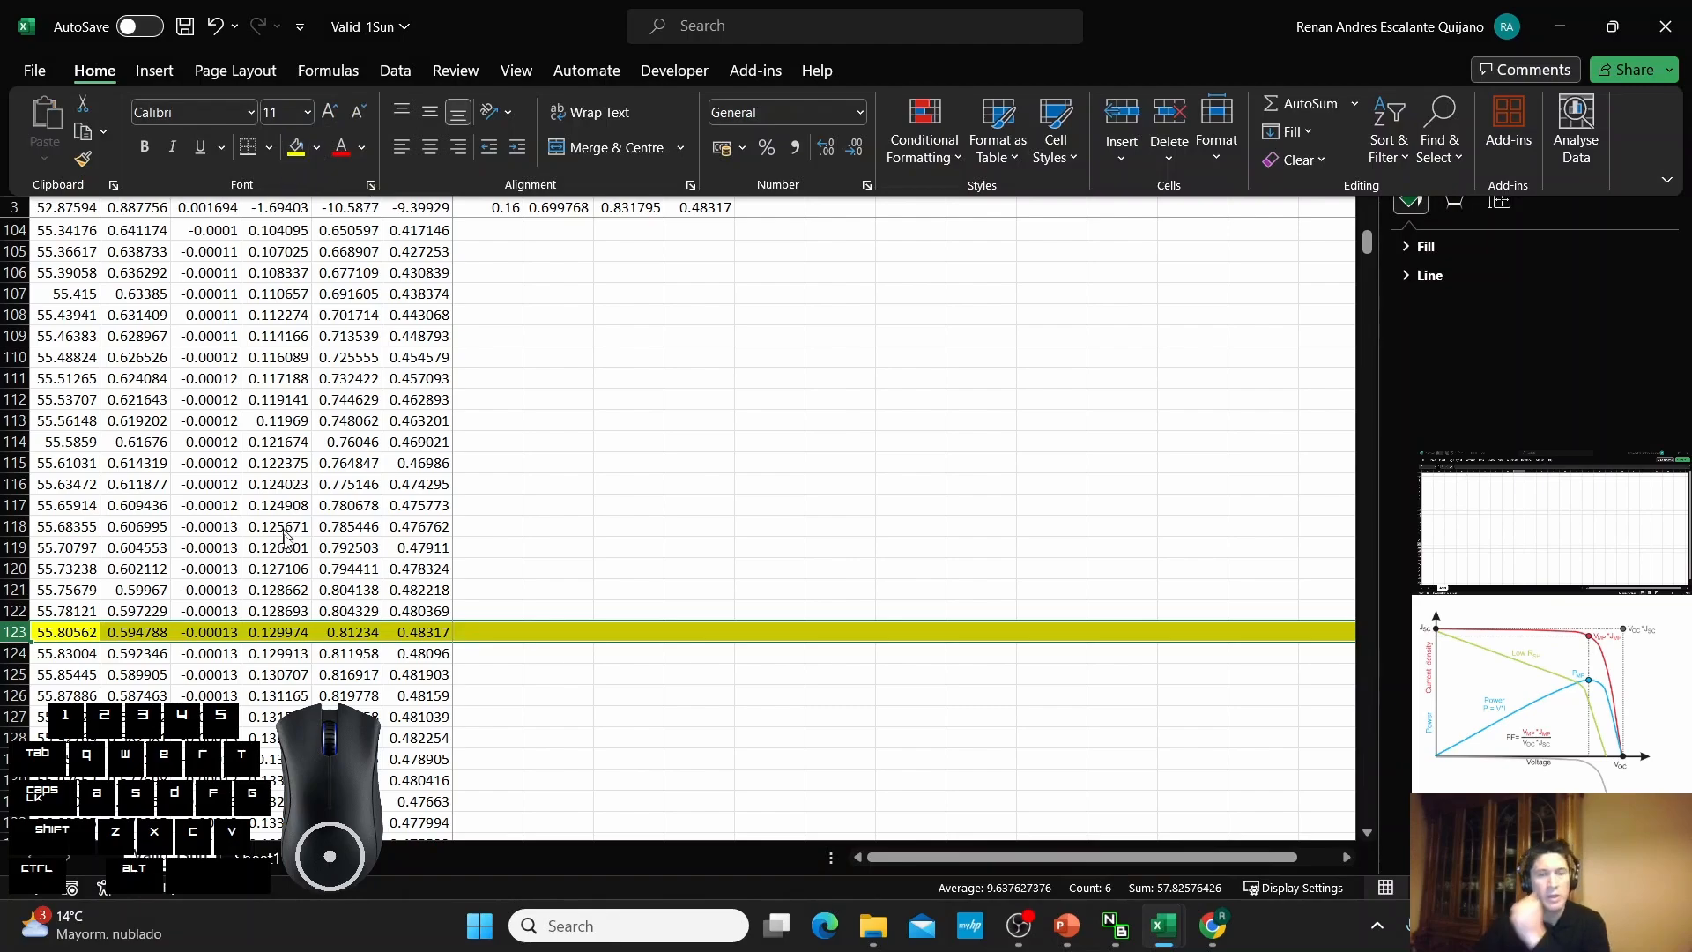
Set the VMP cell K3 to =B123, the voltage in the highlighted maximum-power row.
click(416, 633)
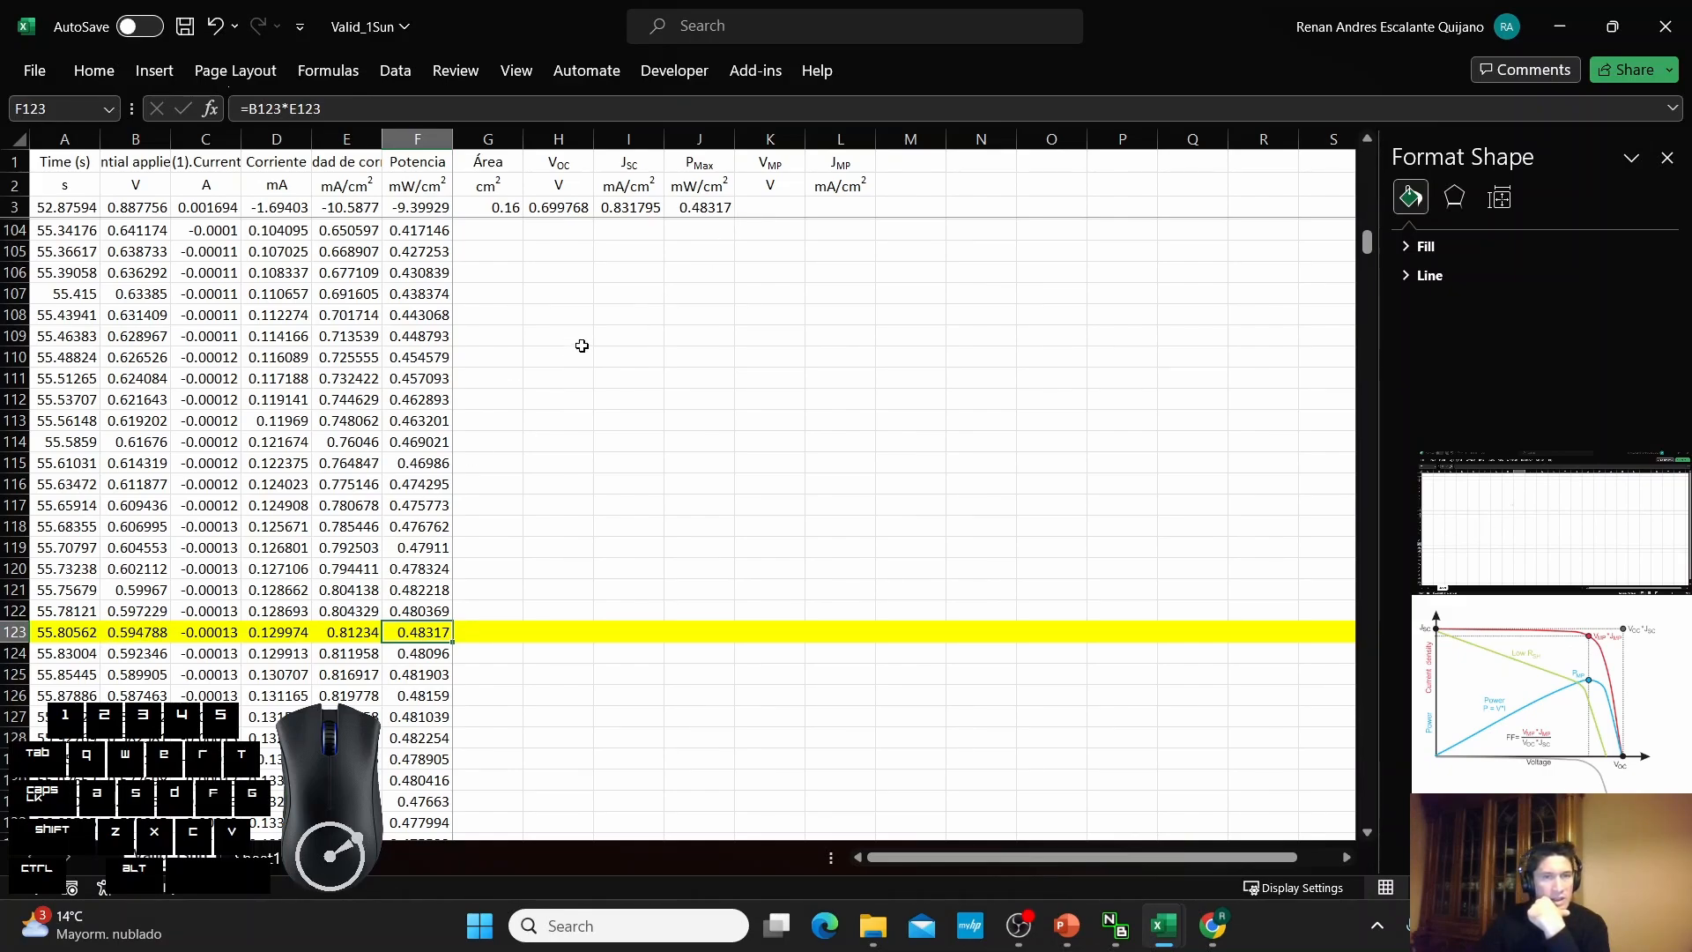
click(759, 219)
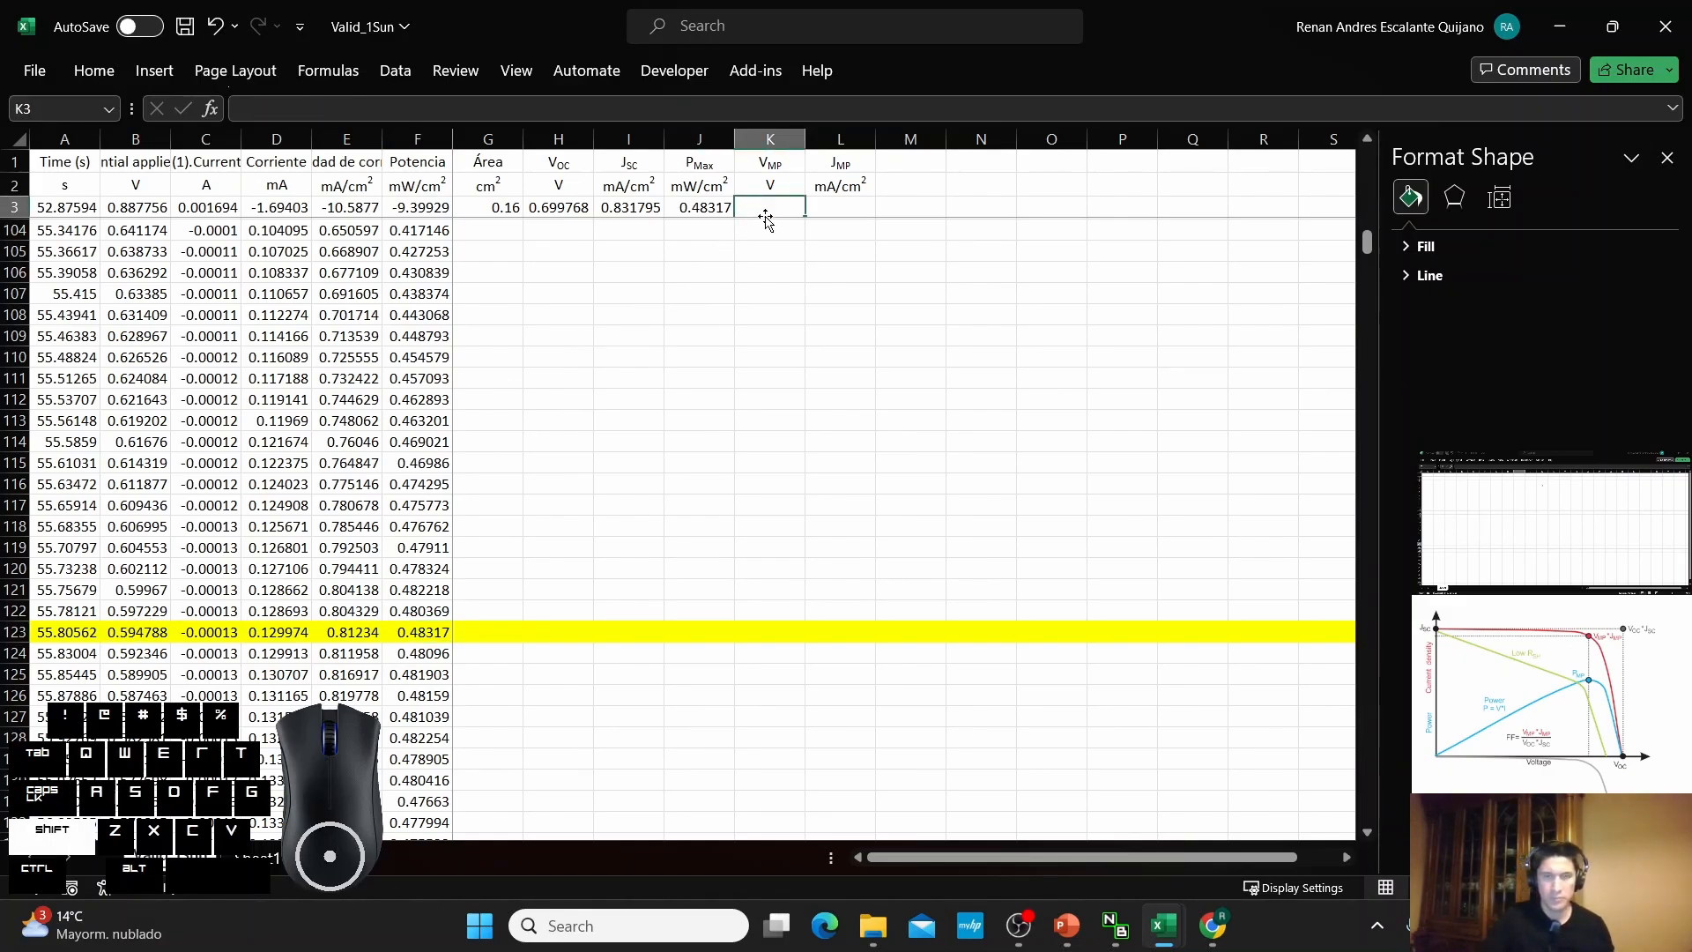
text(=)
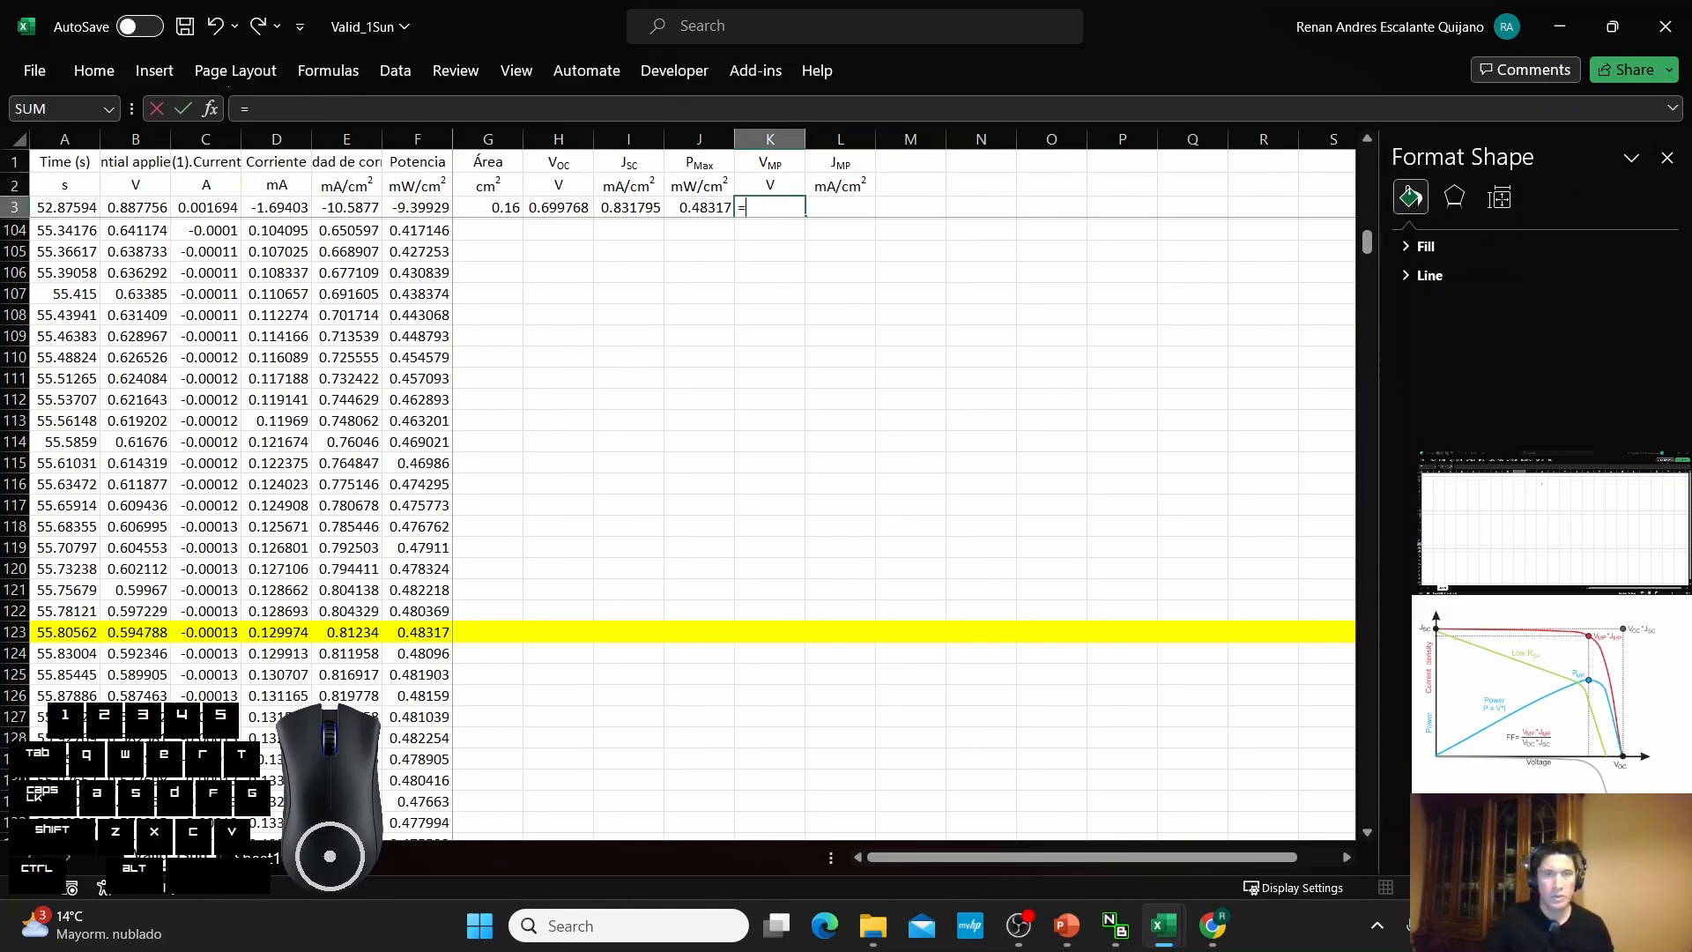
click(126, 632)
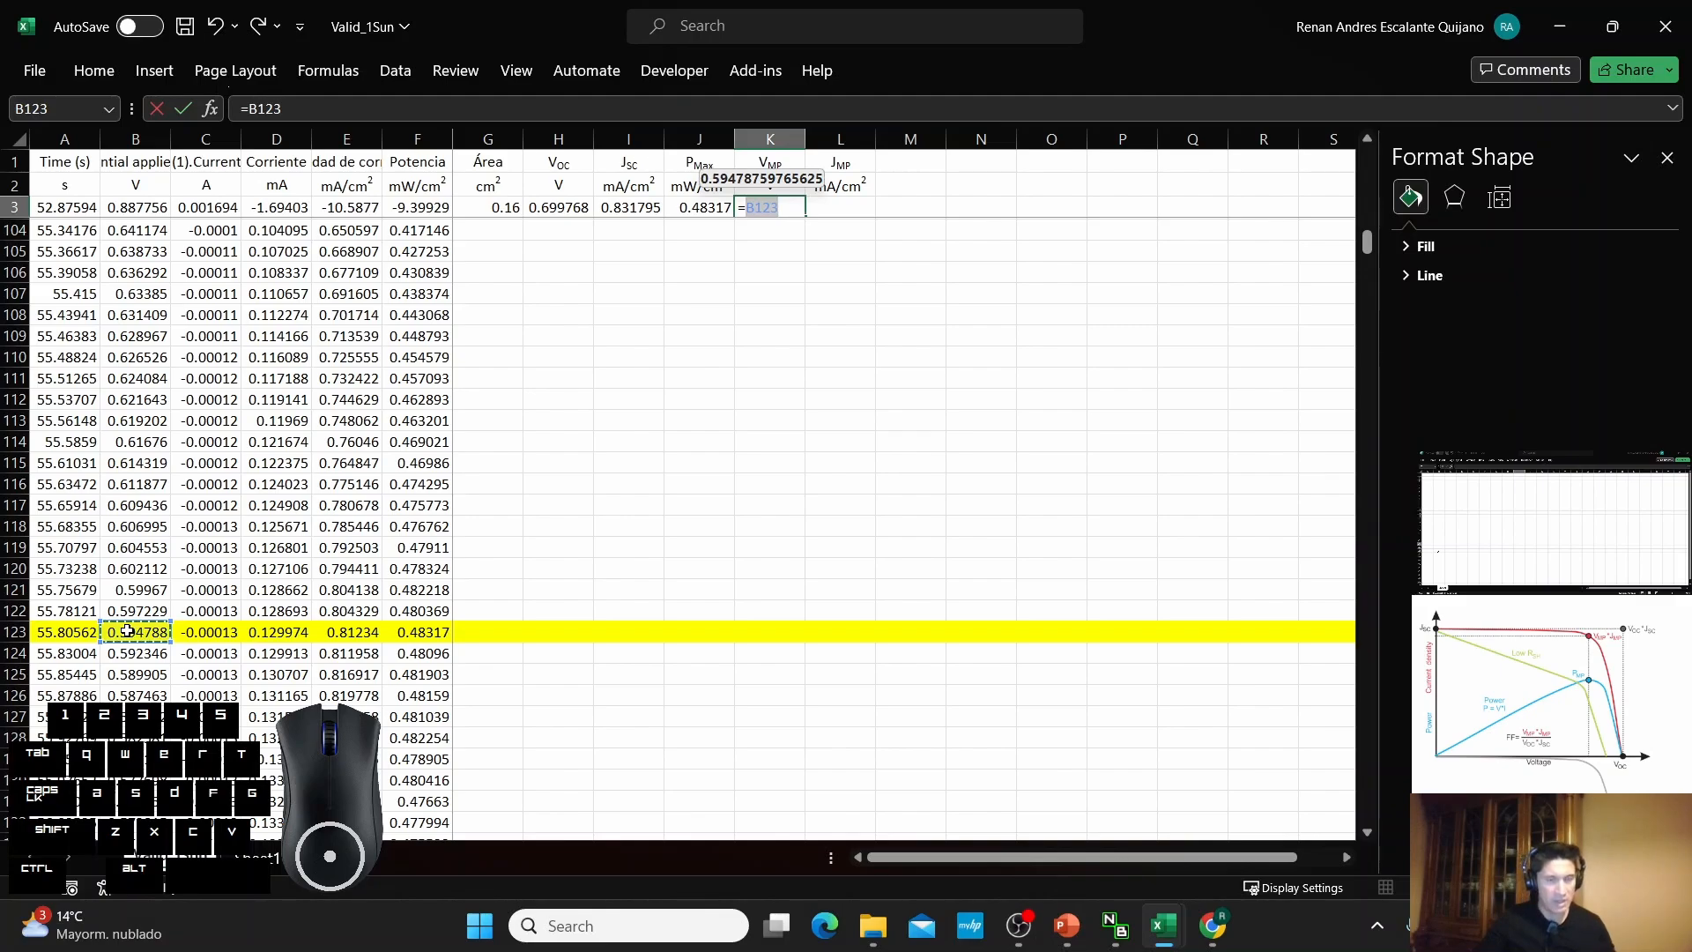
key(Return)
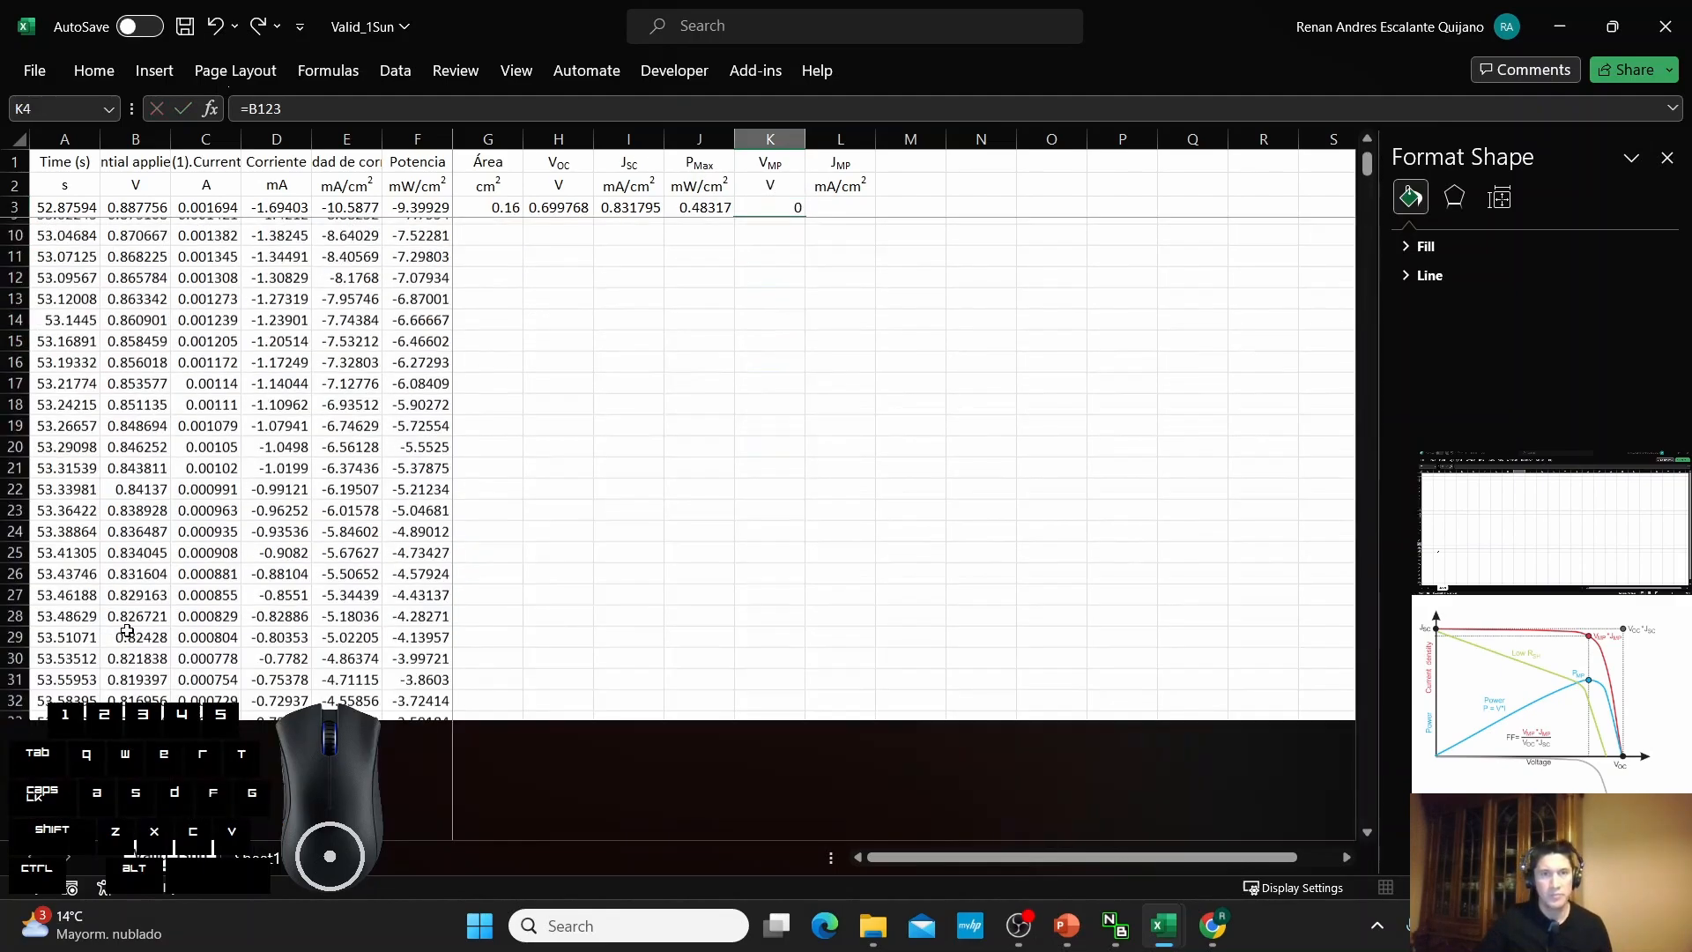
Set the JMP cell L3 to =E123, the current density in the highlighted maximum-power row.
click(839, 208)
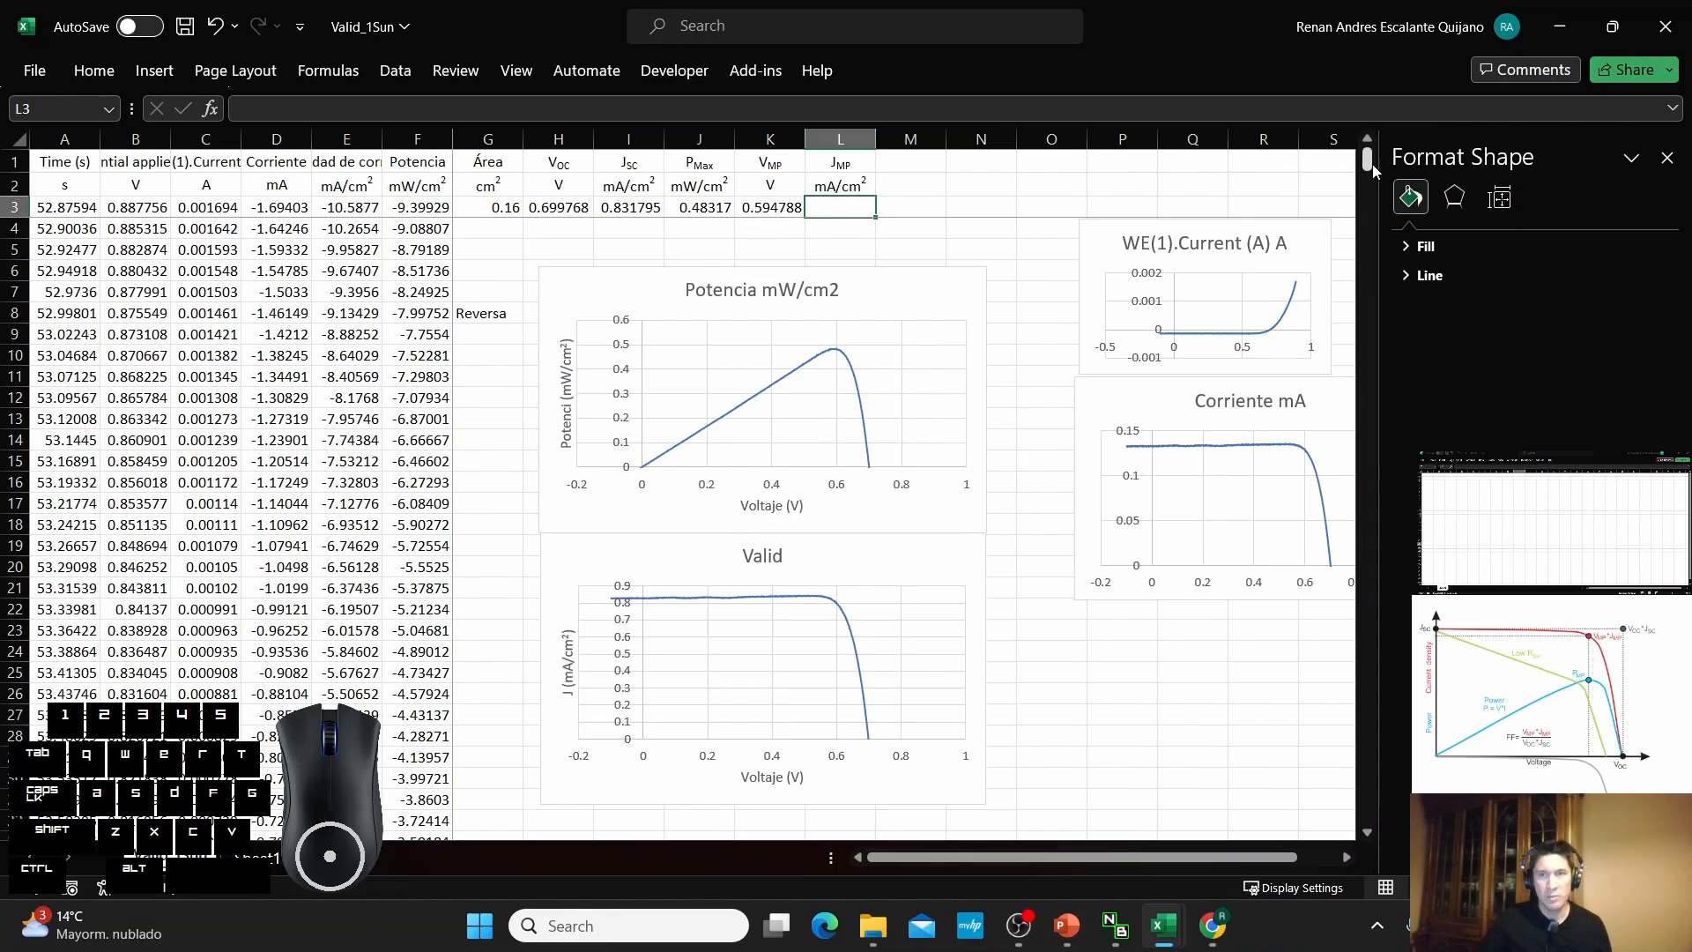
drag(1373, 170, 1322, 253)
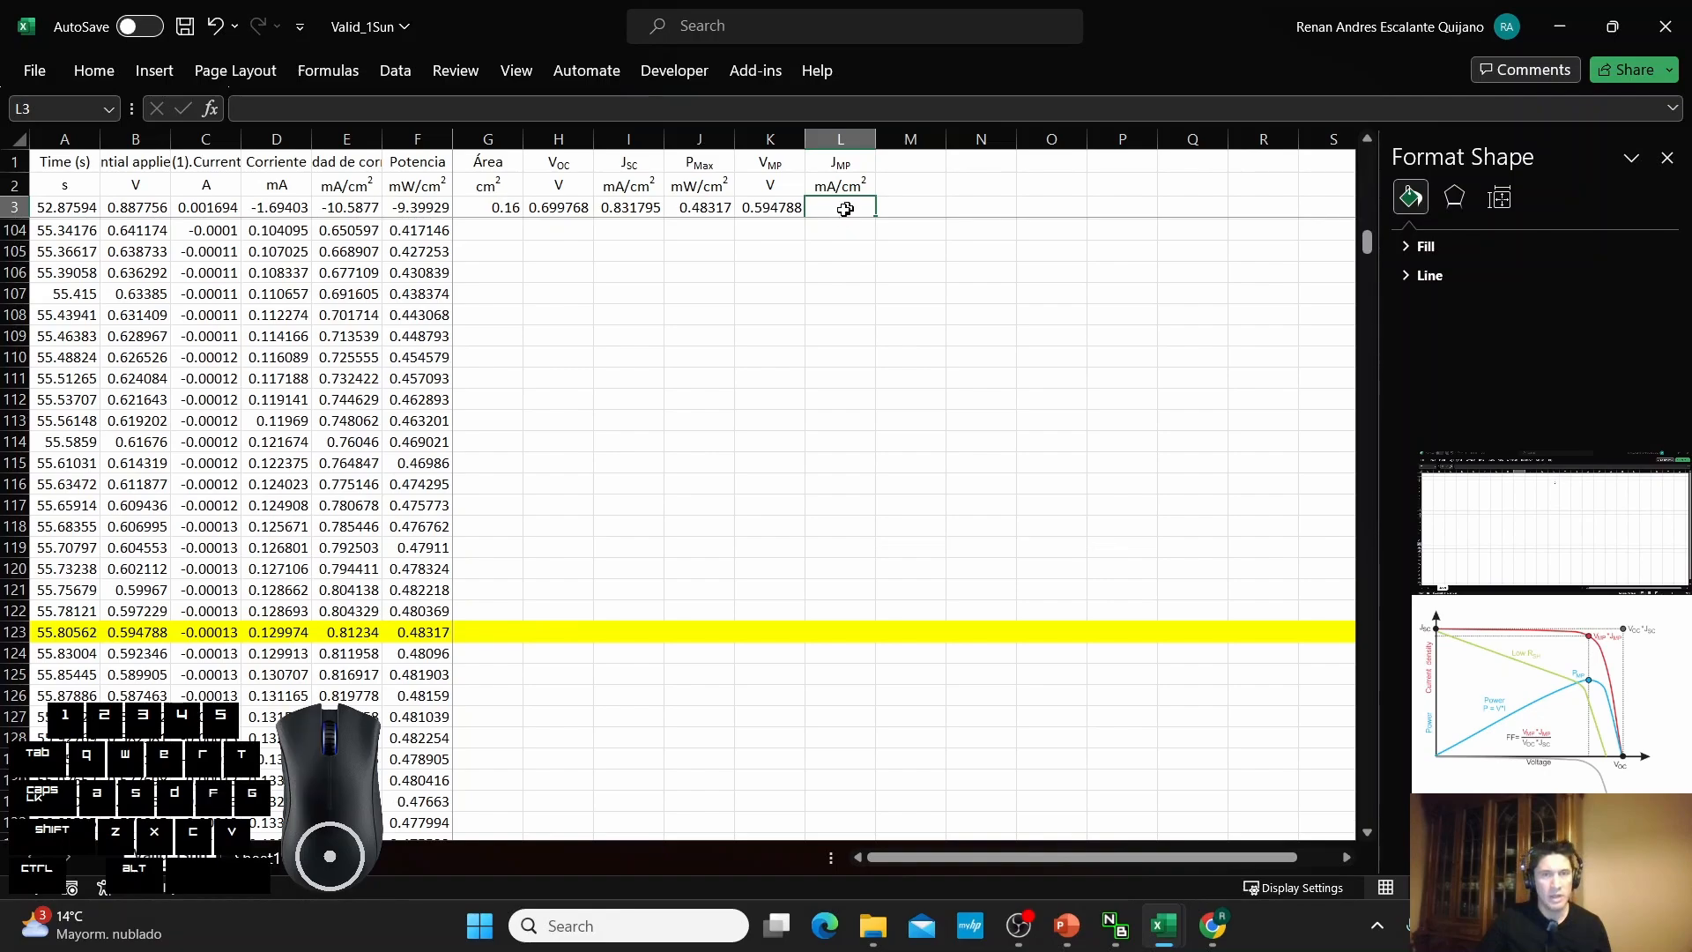
text(=)
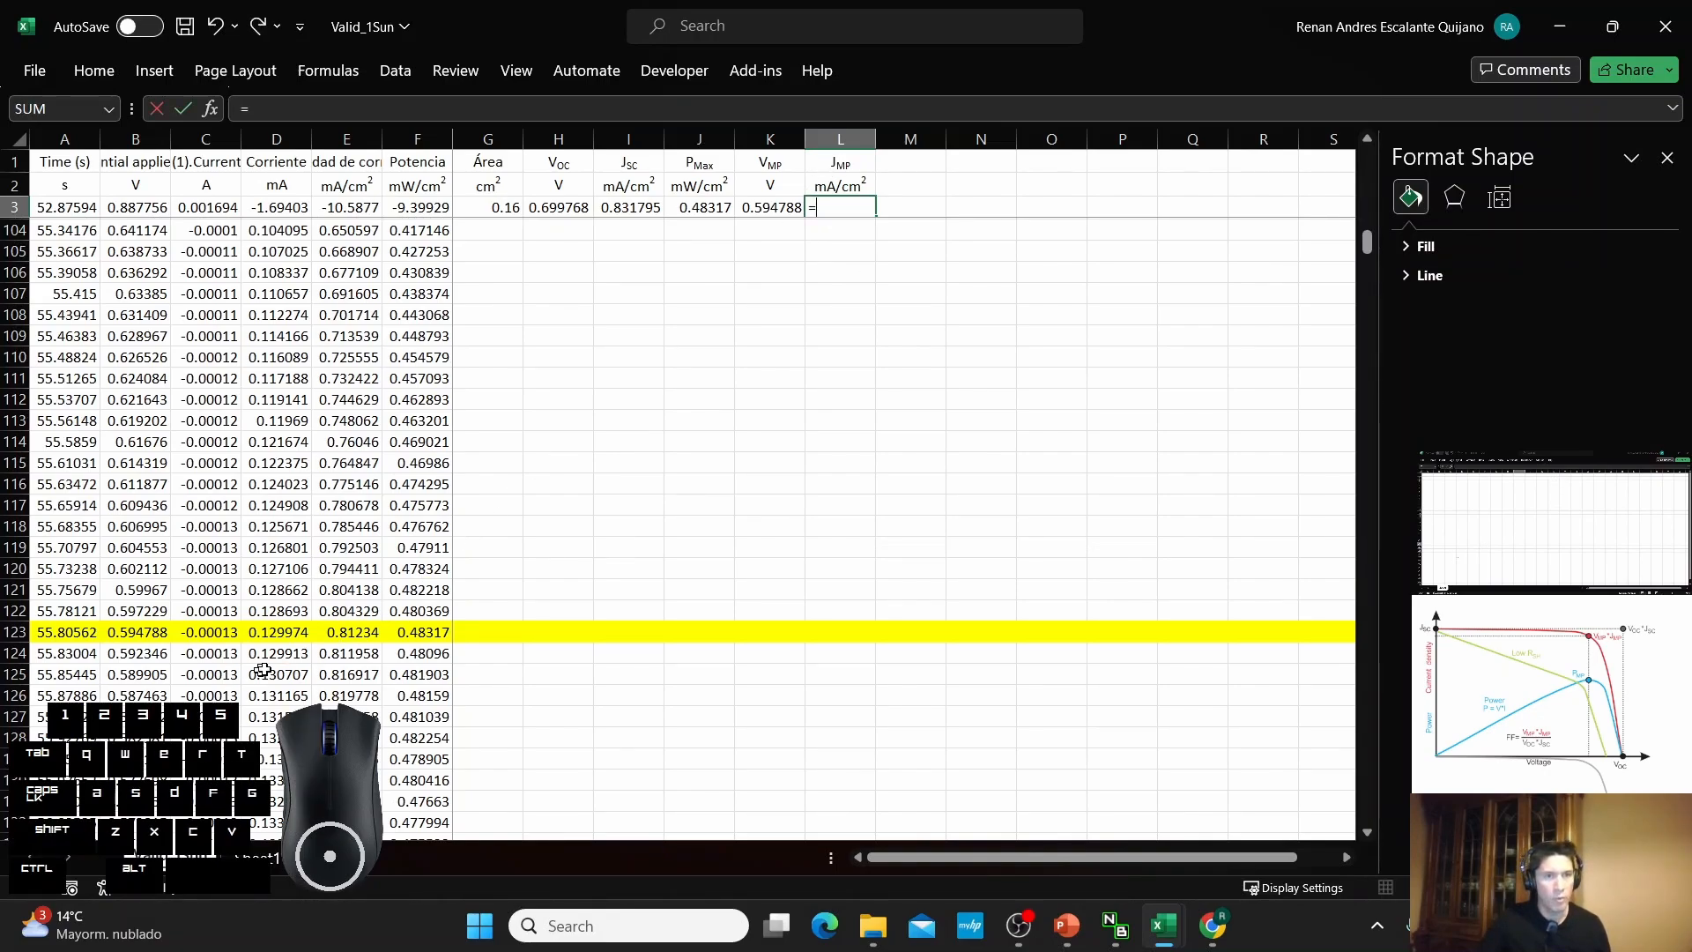
click(352, 632)
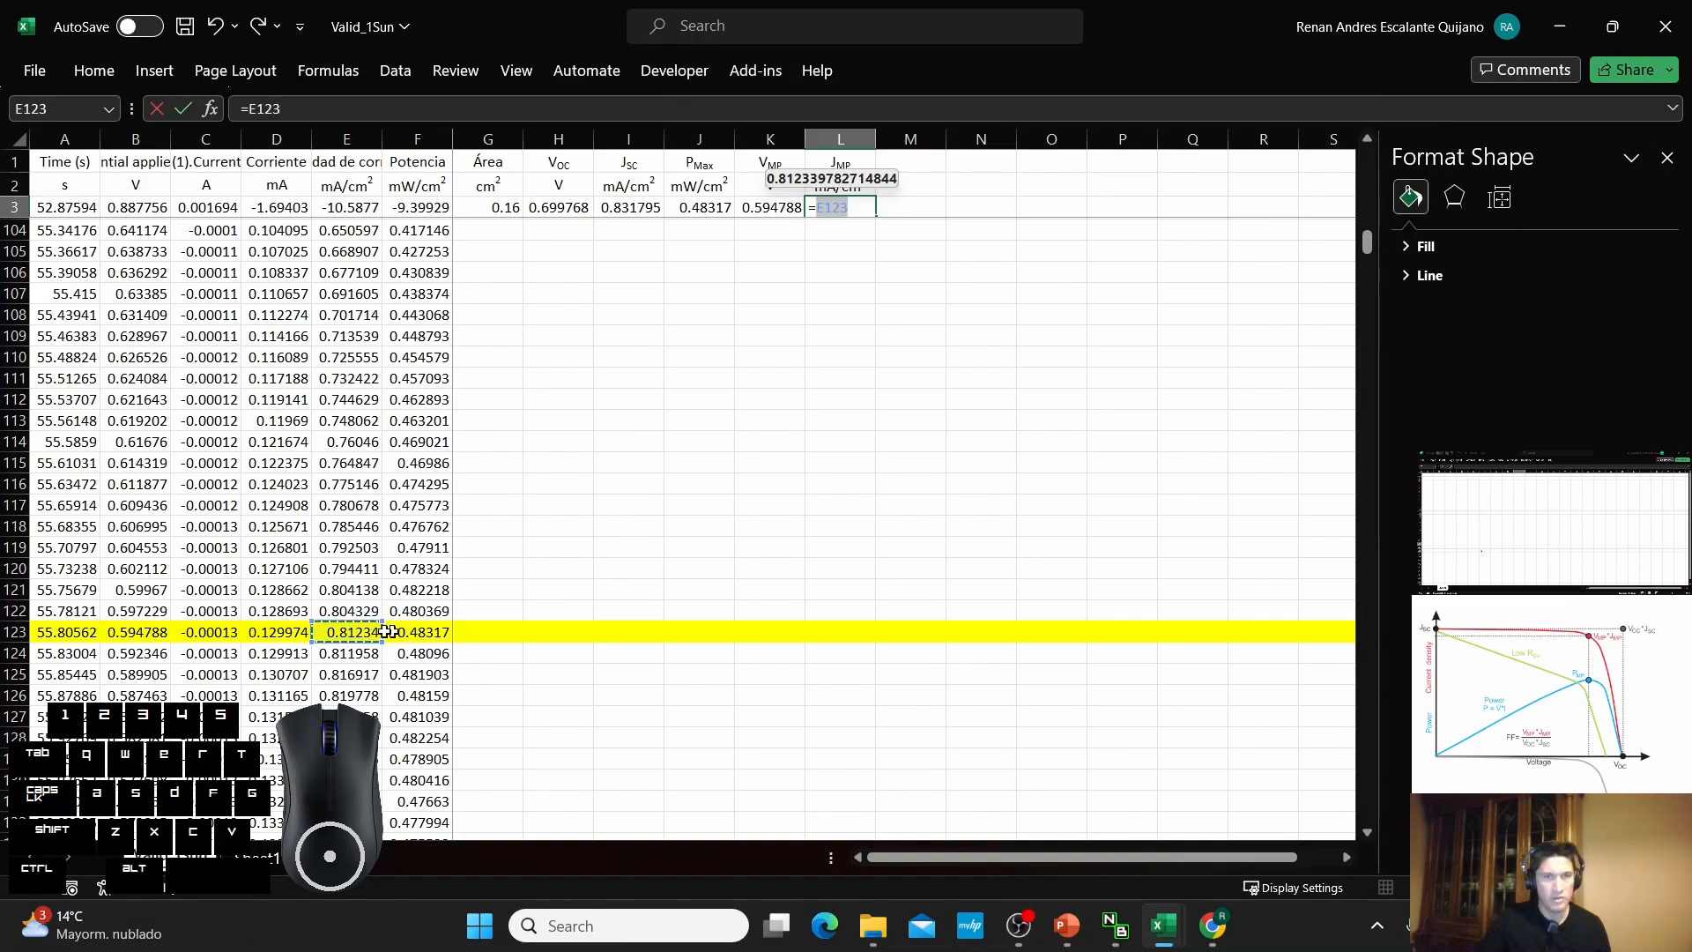
key(Return)
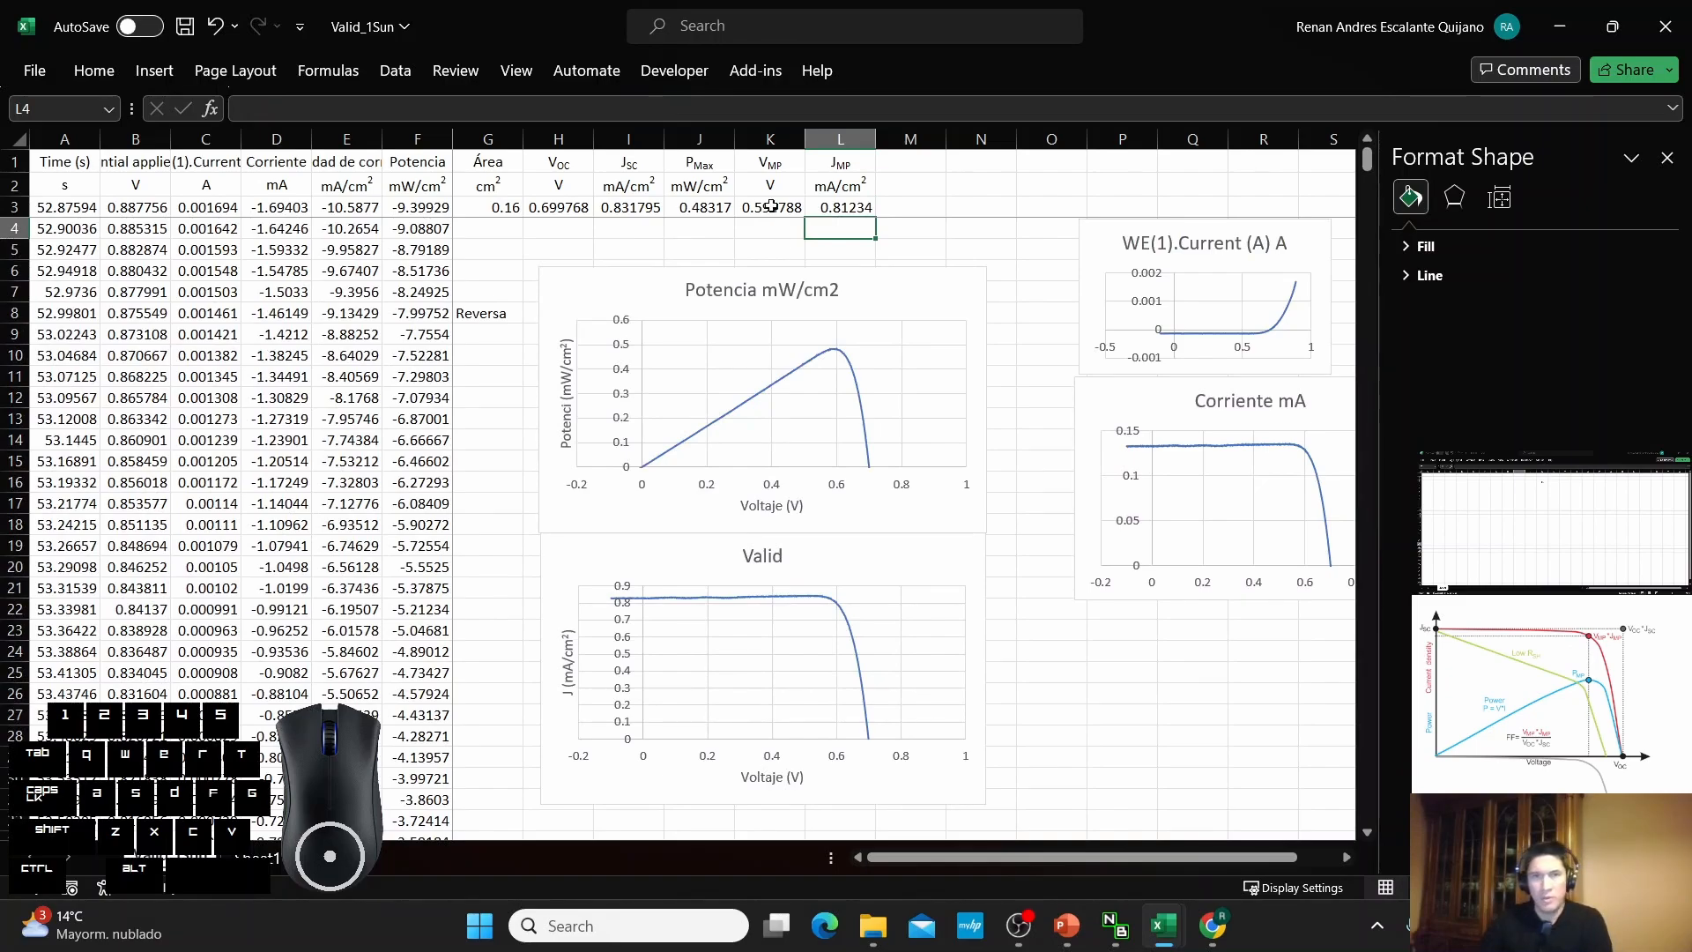
Check the fill factor formula on the PowerPoint slide, and in the Valid_1Sun workbook enter the header FF in M1 with the unit % in M2.
click(905, 164)
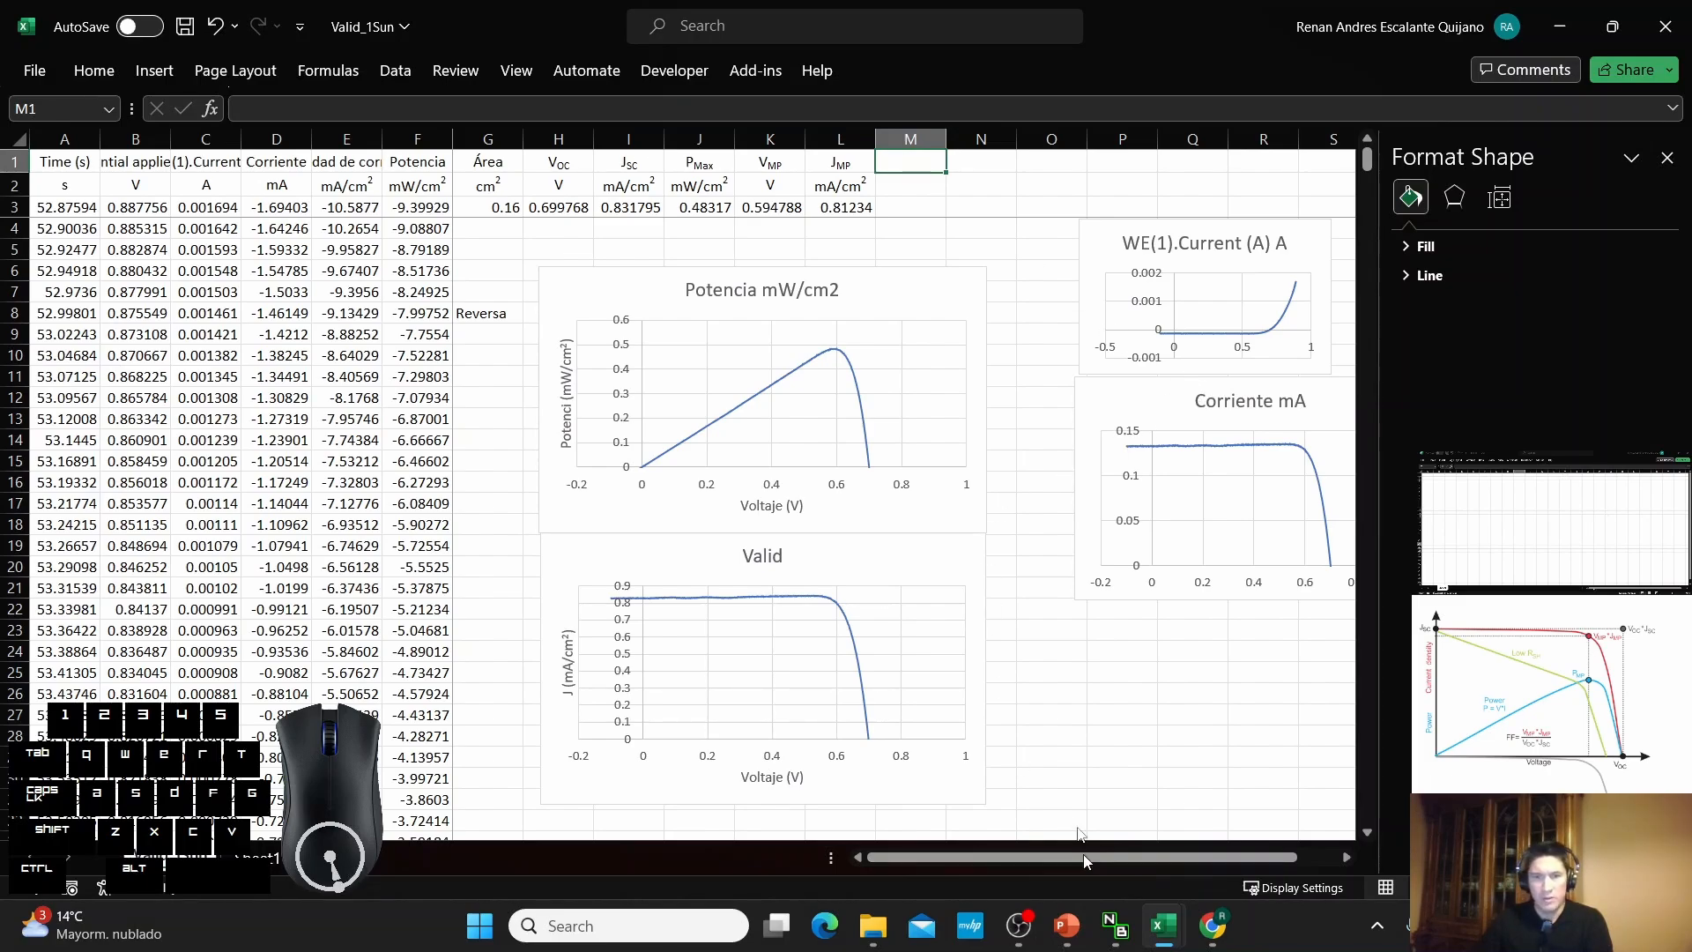
click(1067, 926)
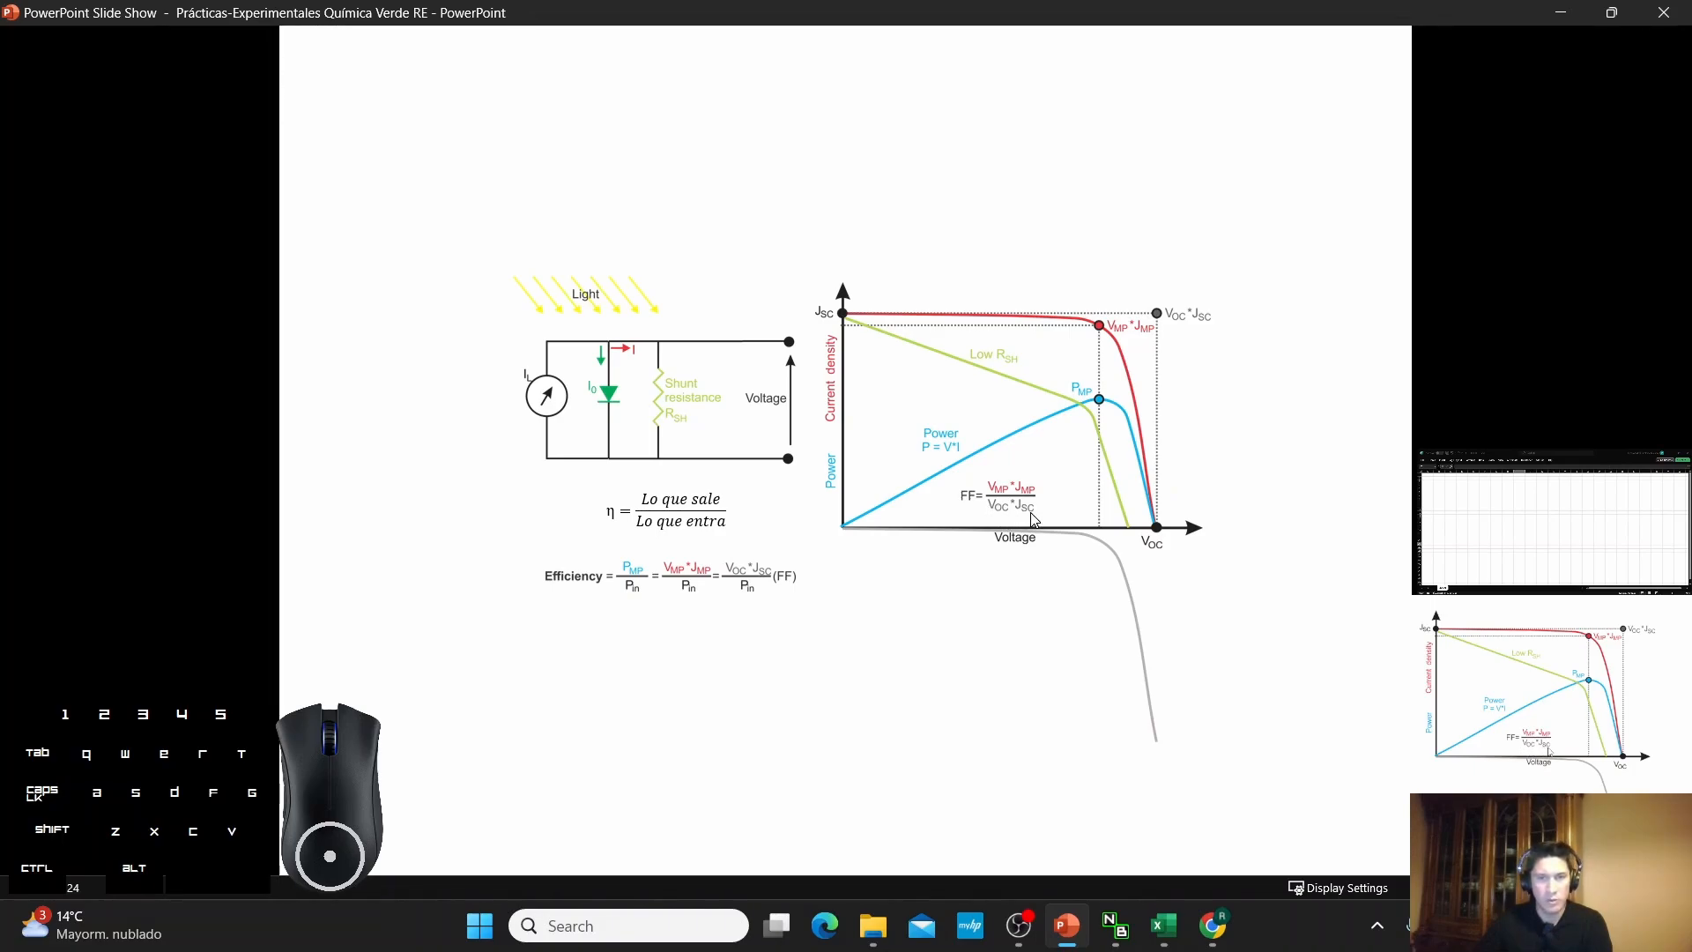
click(1160, 926)
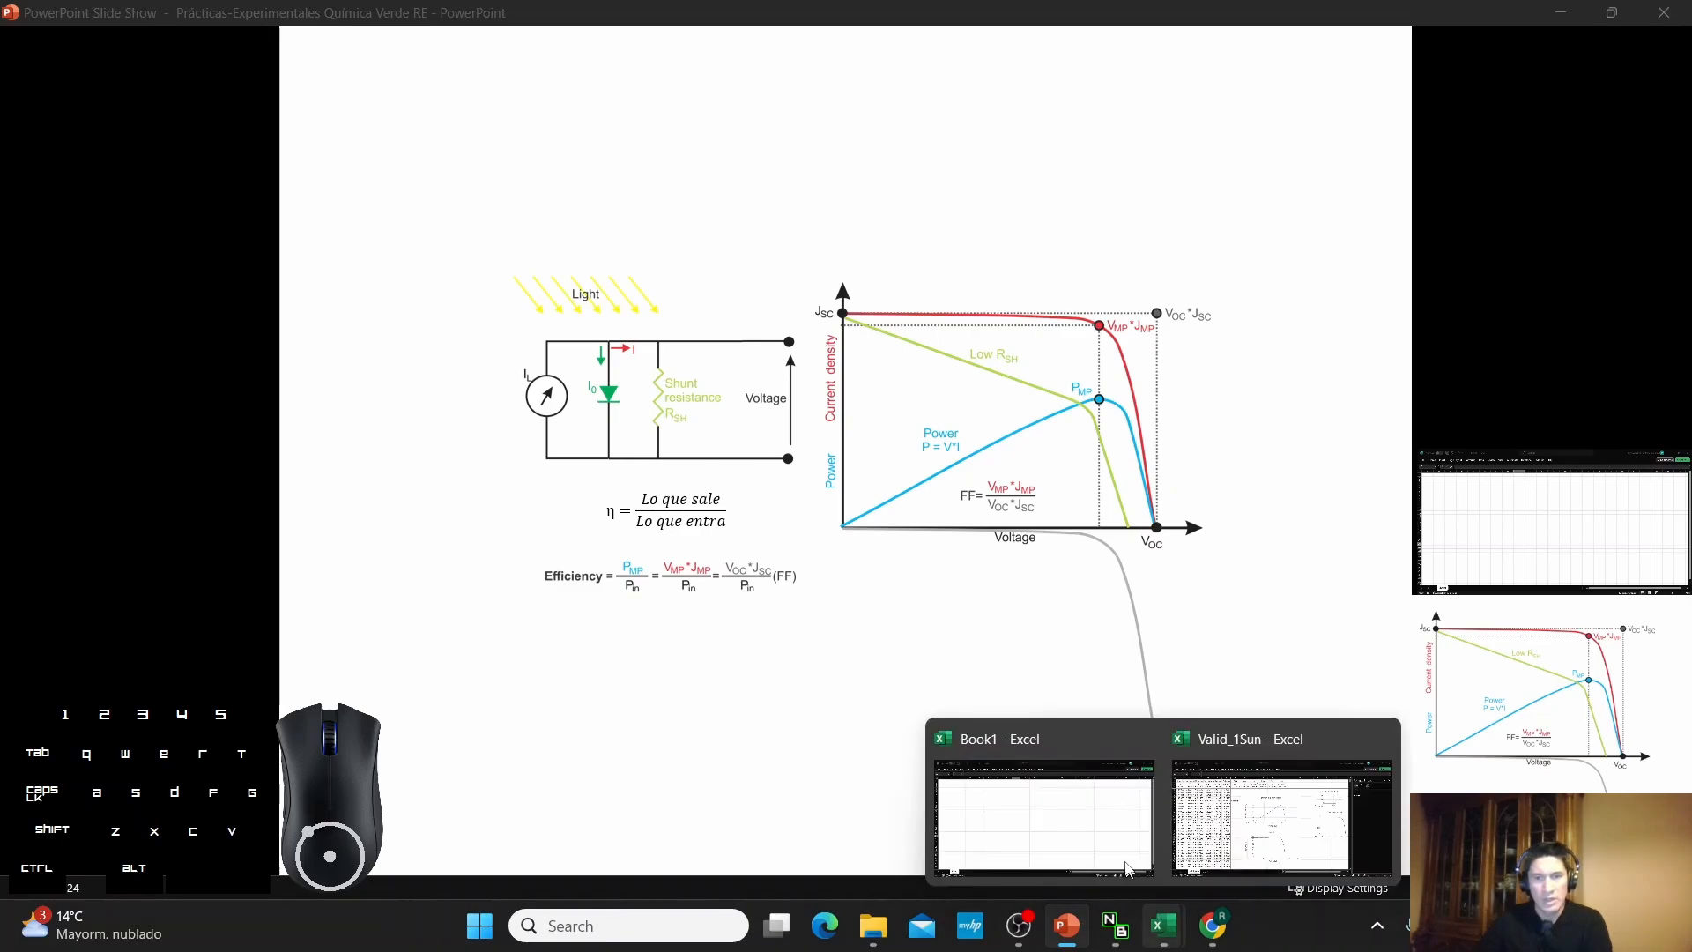
click(1243, 836)
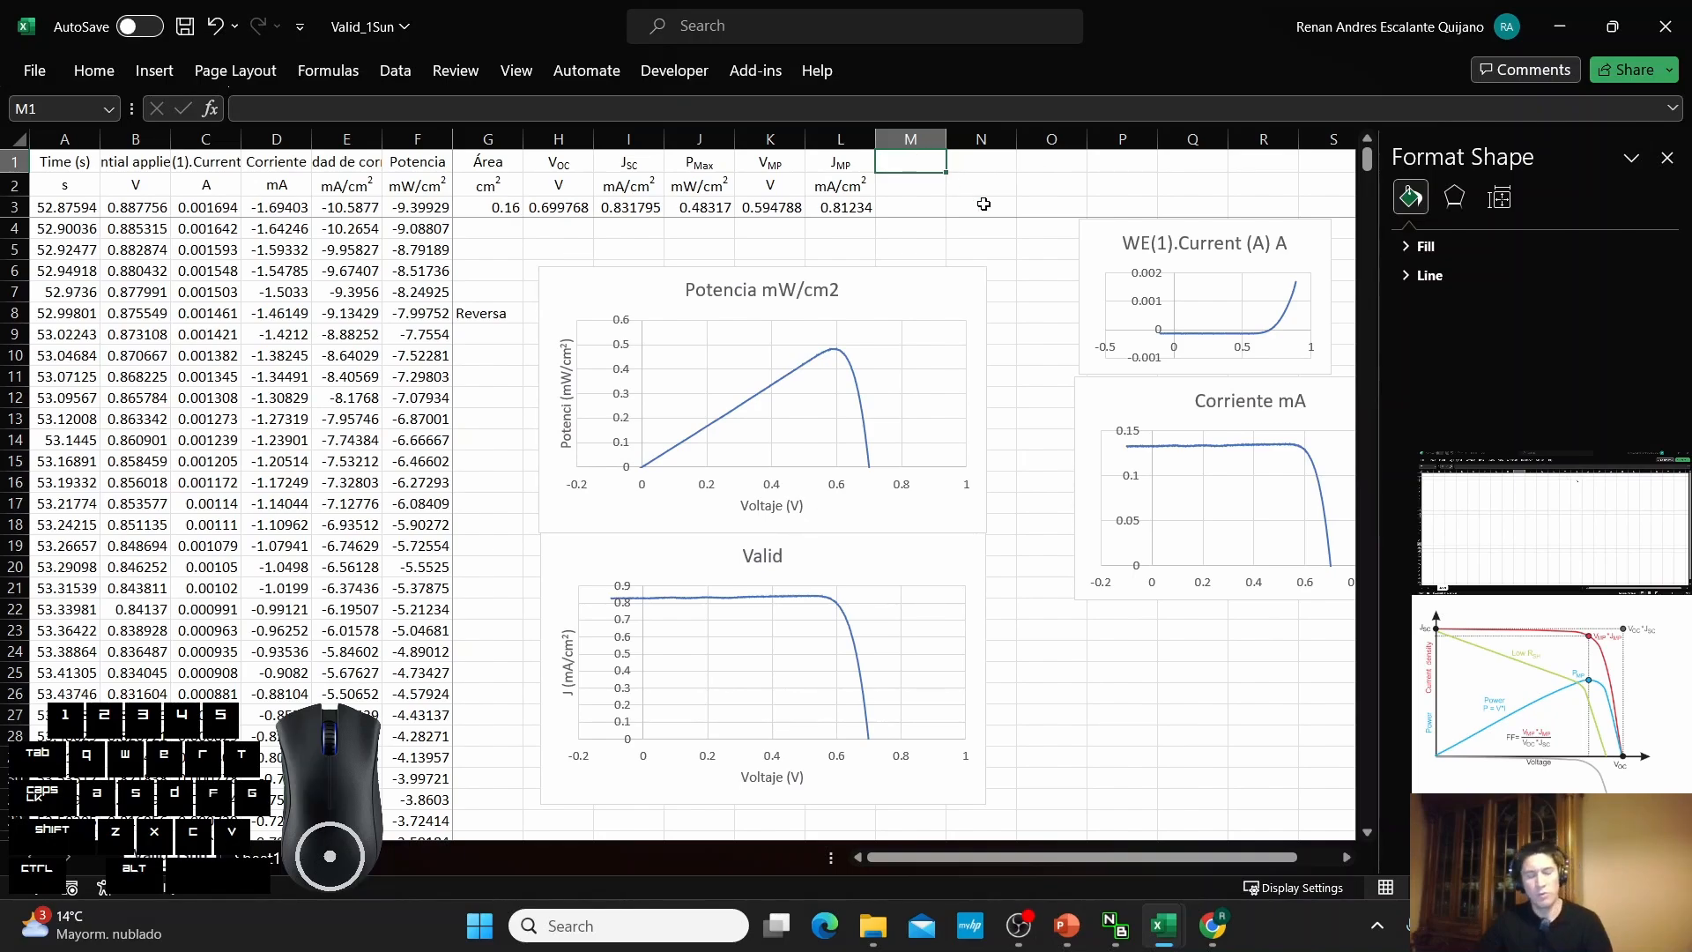
text(FF)
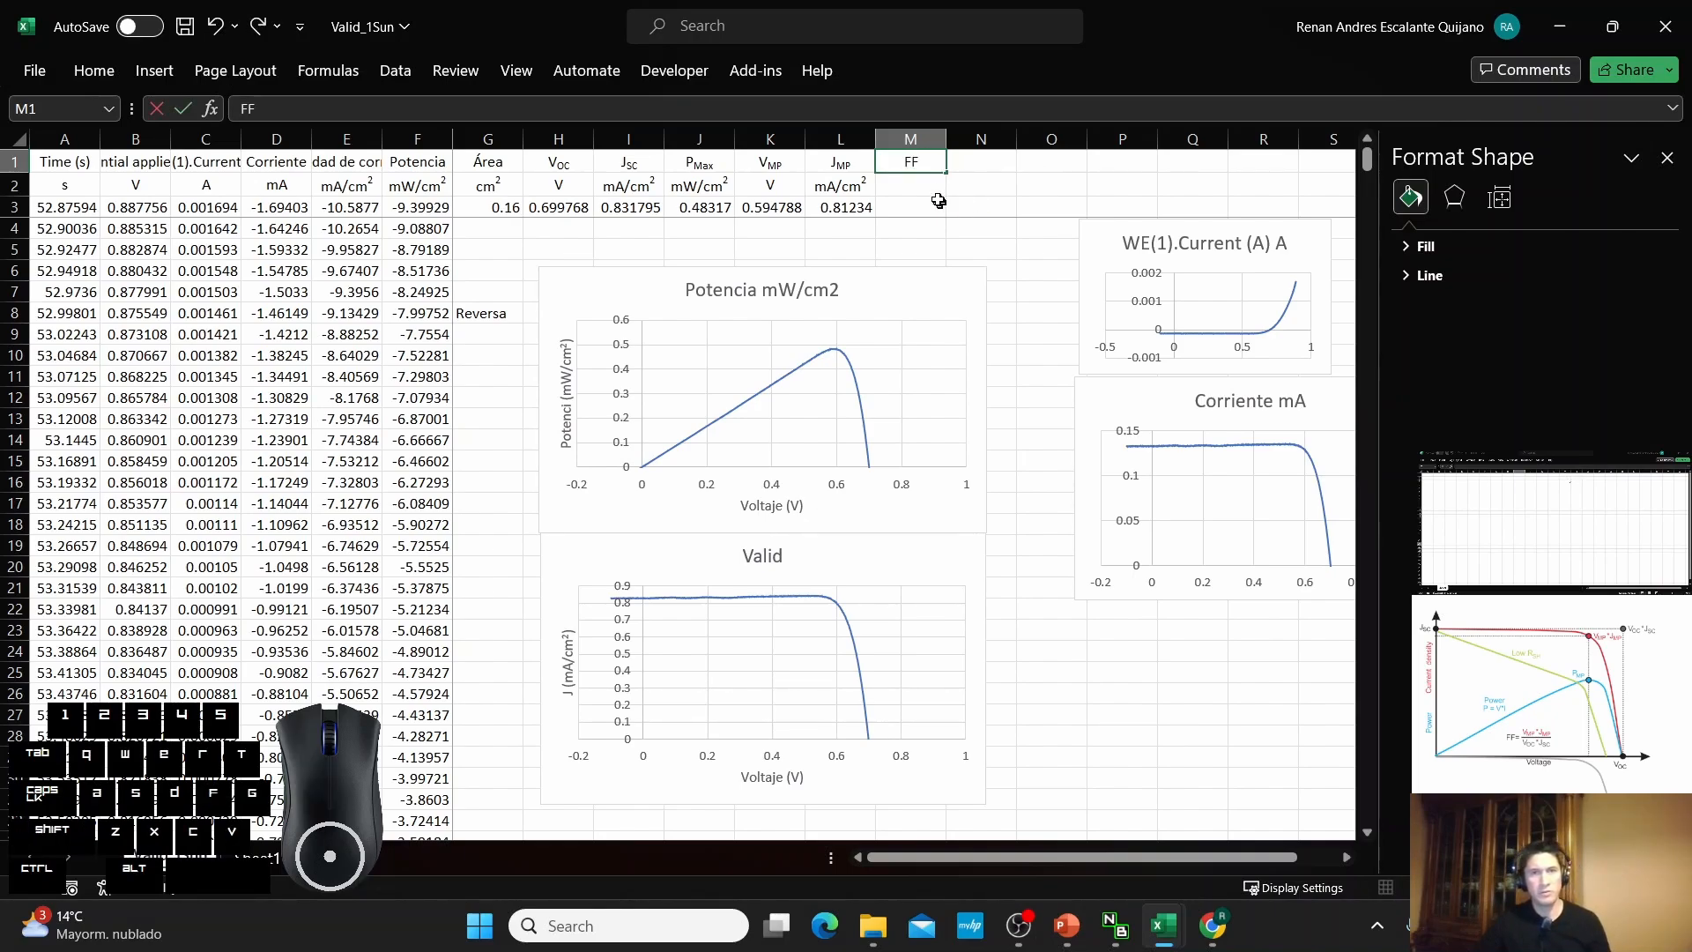
key(Return)
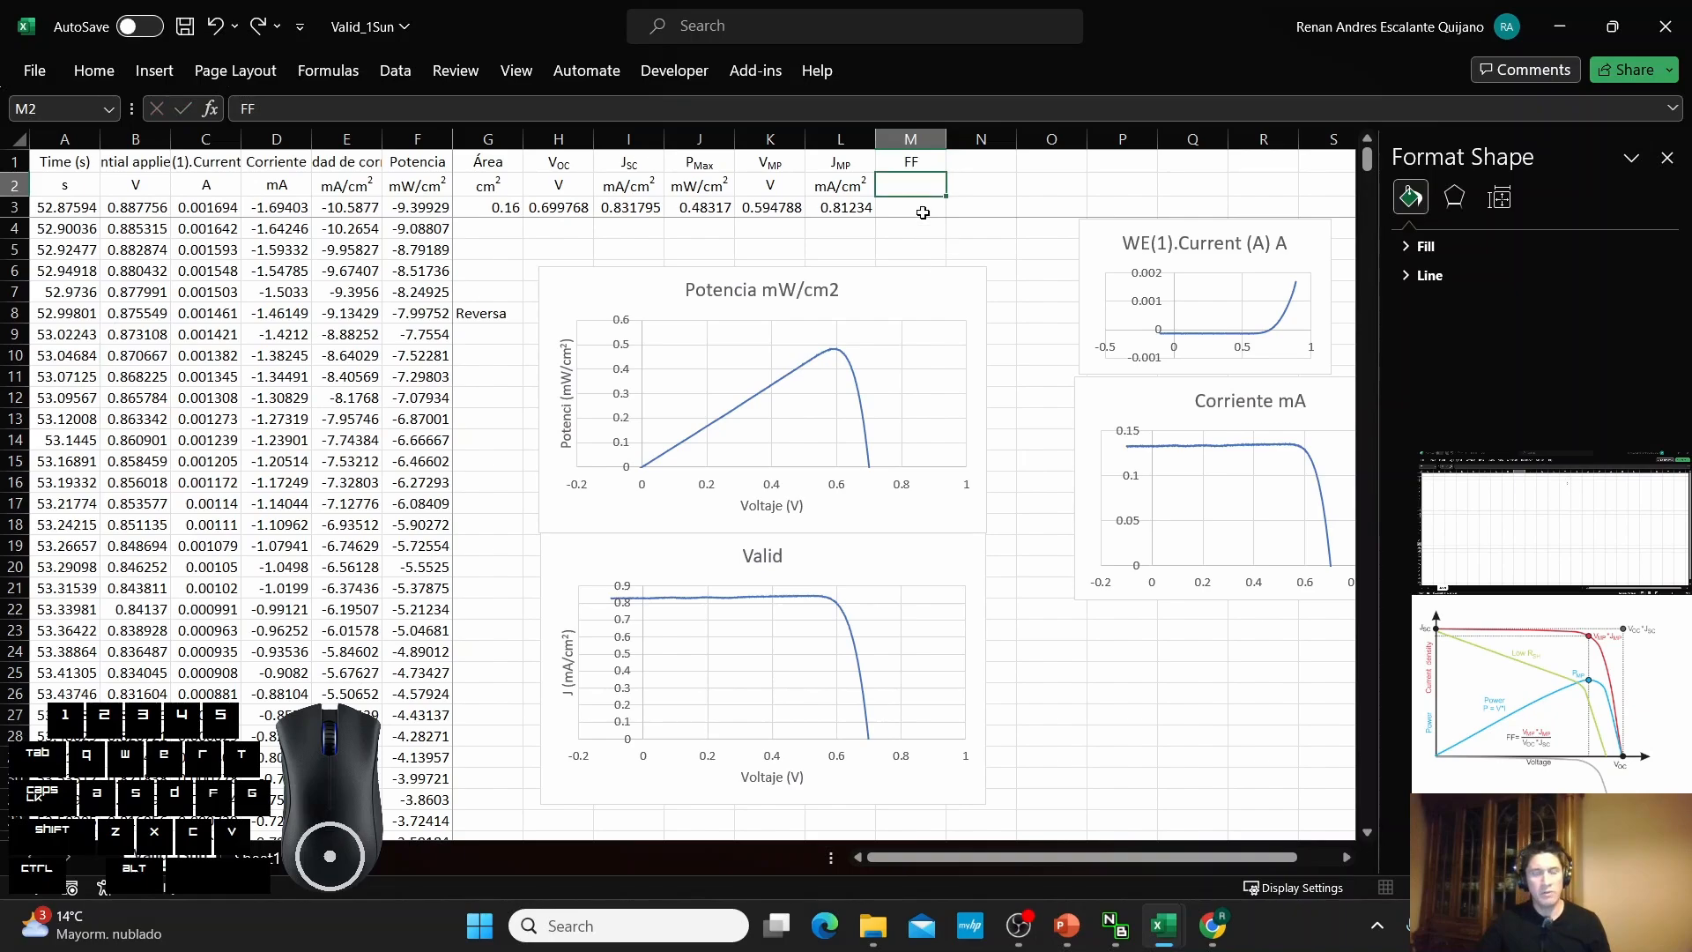
text(%)
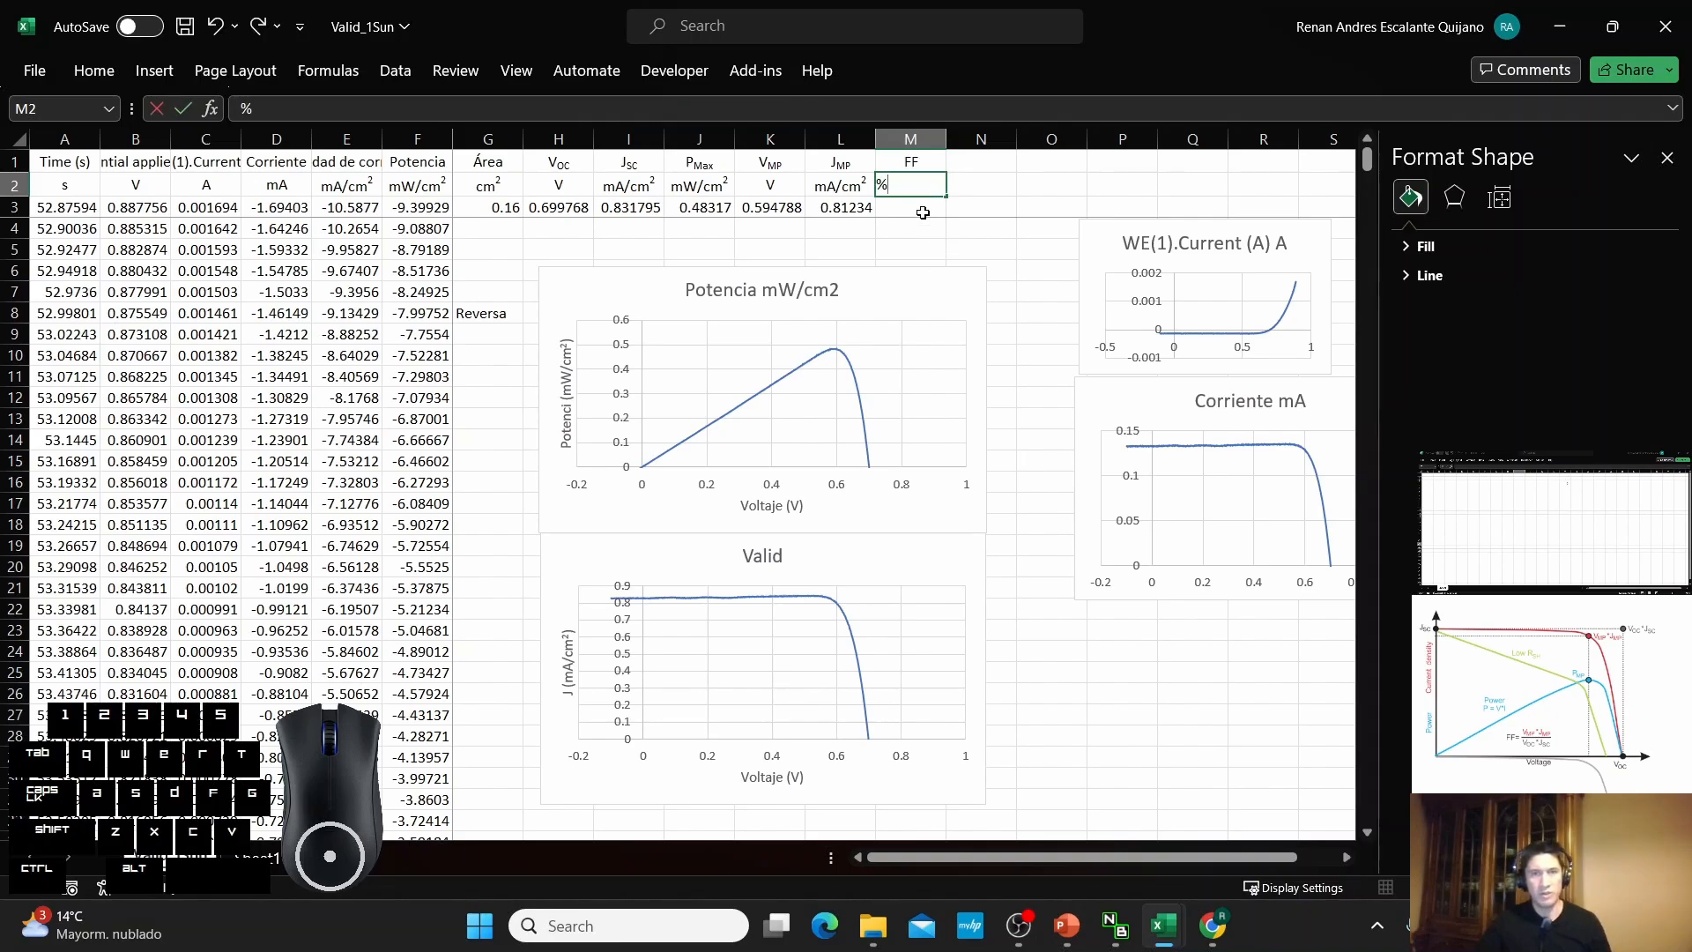
key(Return)
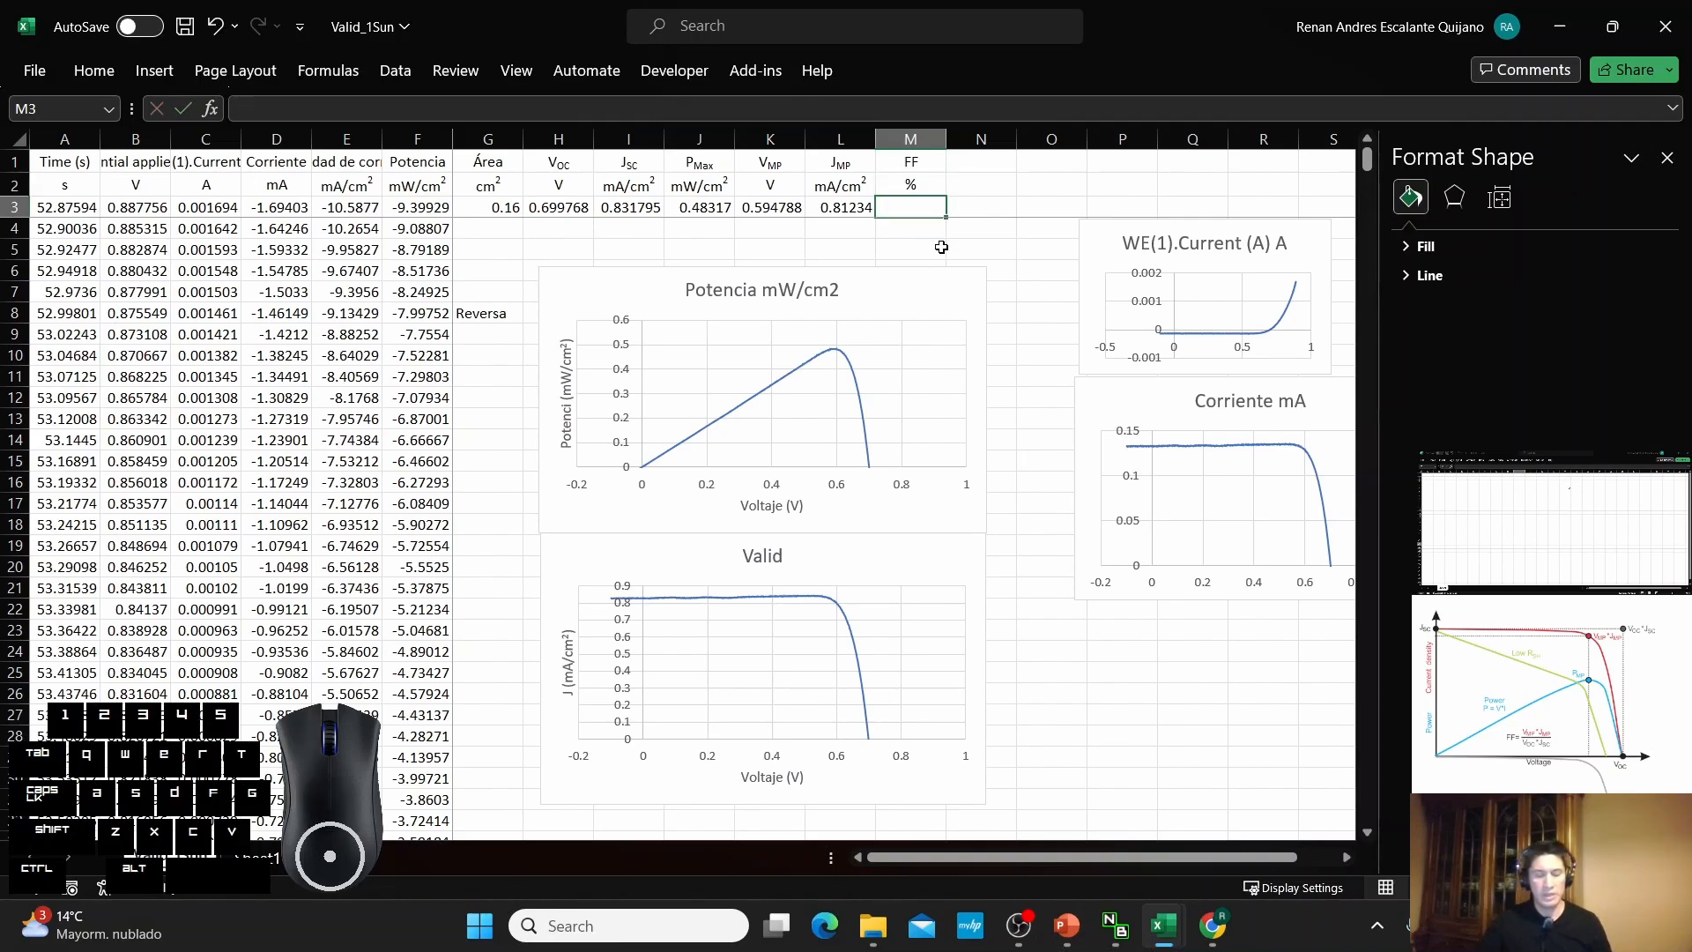
Calculate the fill factor in M3 with the formula =(K3*L3)/(H3*I3).
text(=)
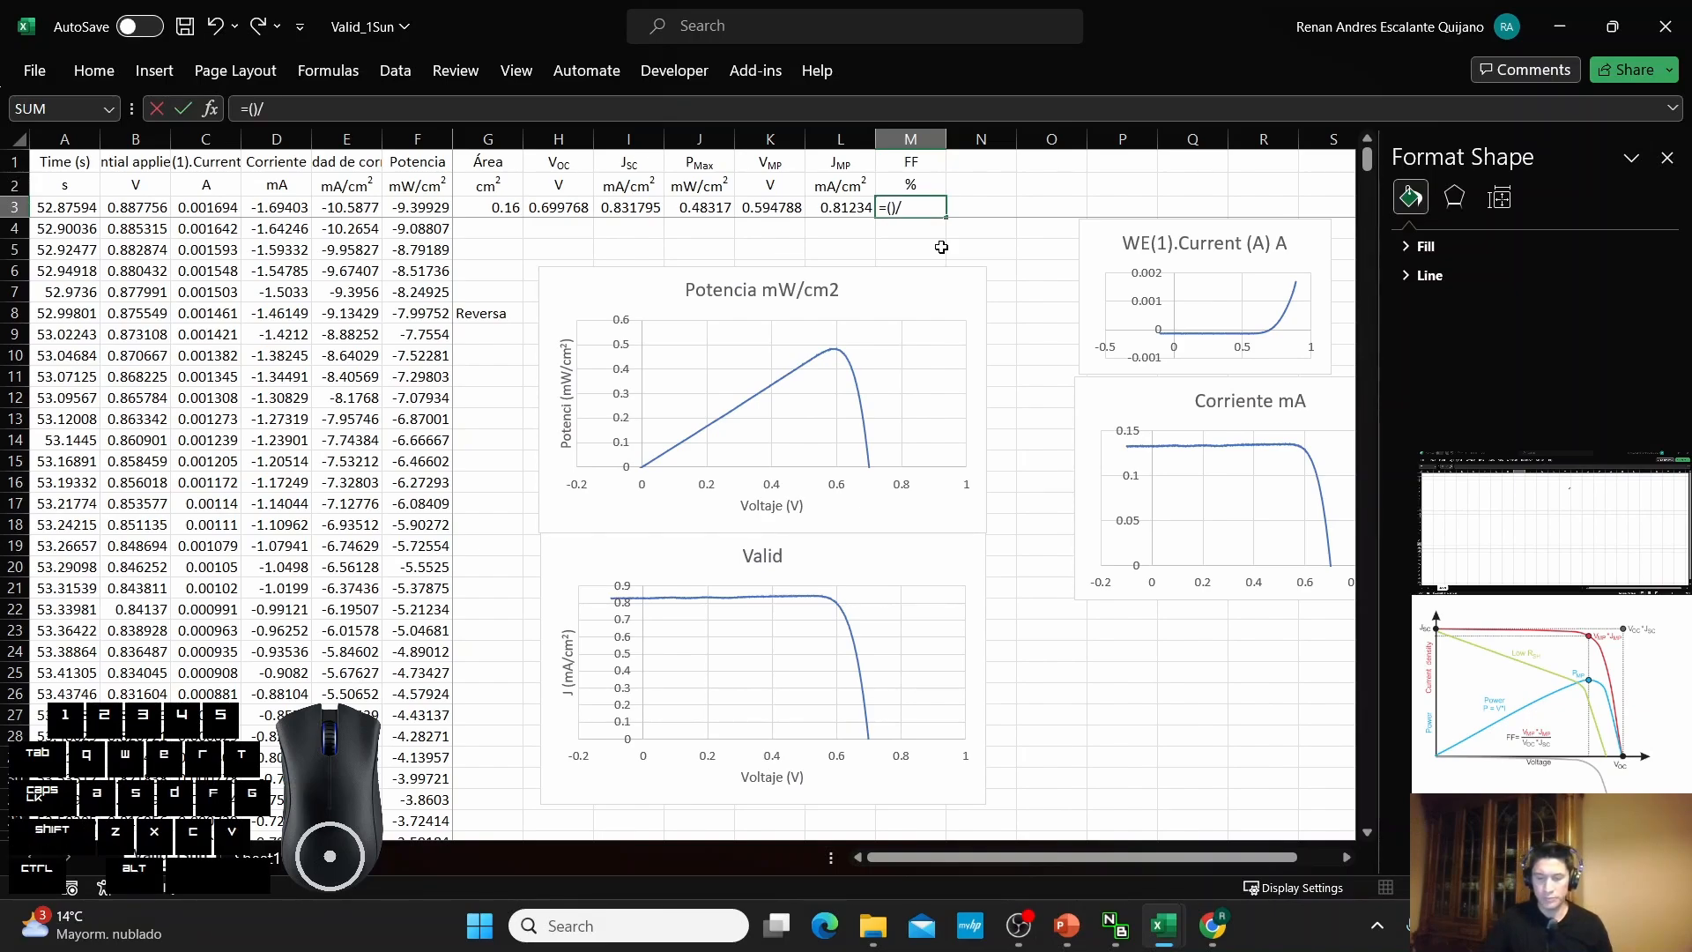
text(())
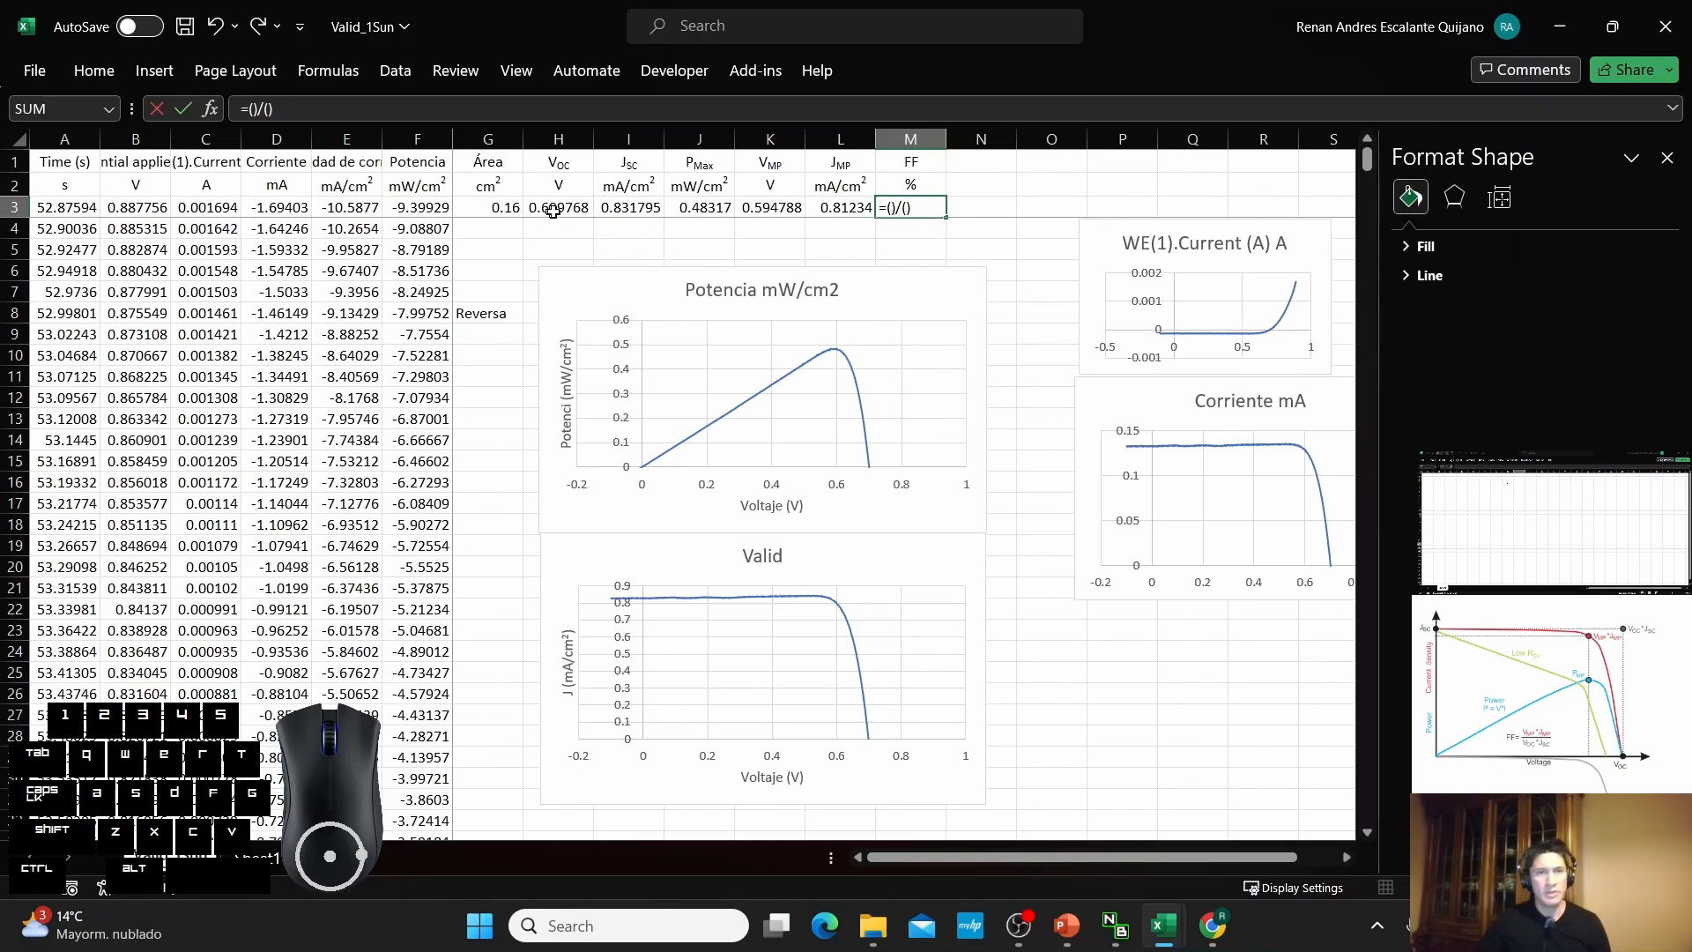
click(776, 212)
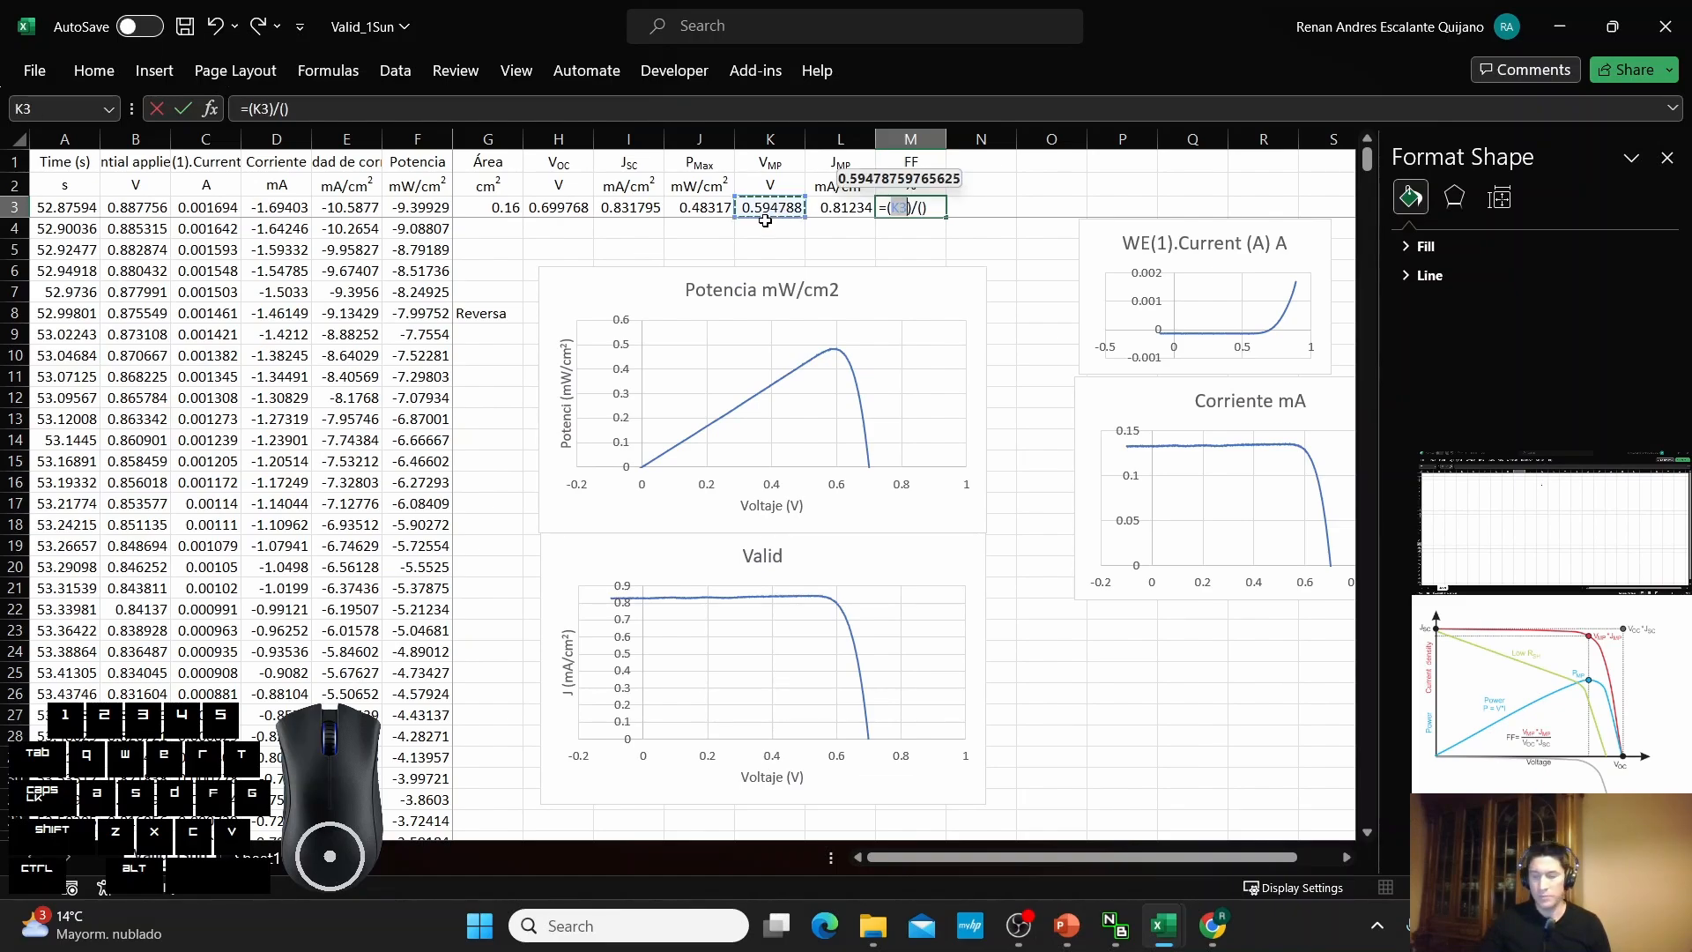
text(*)
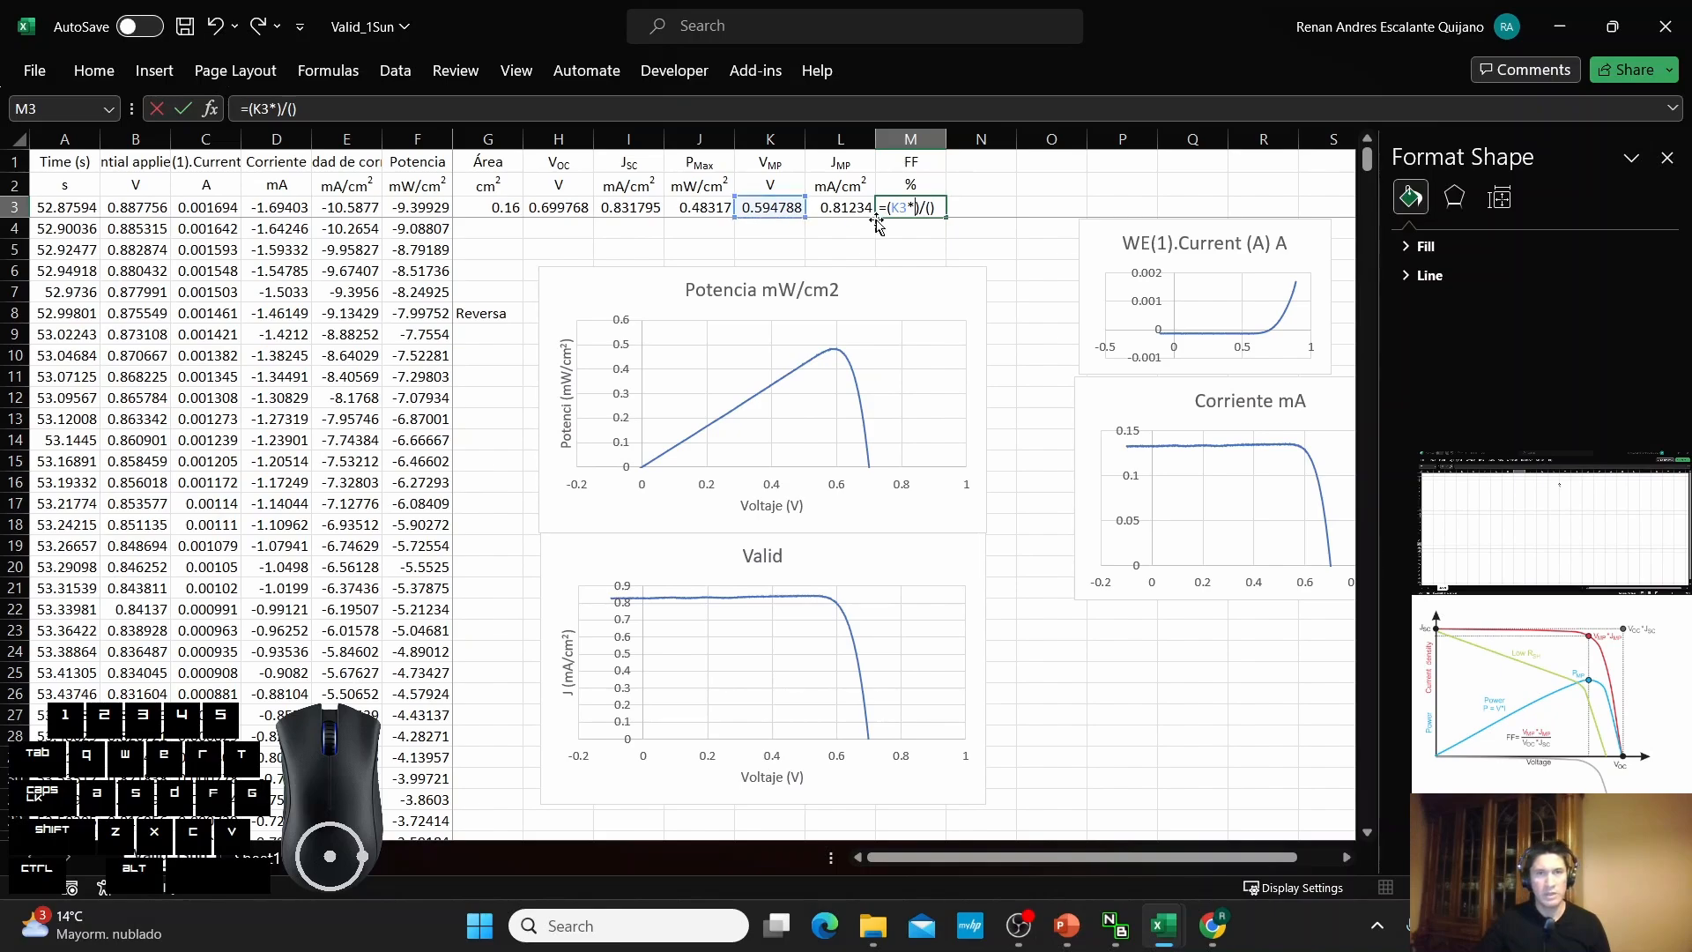
click(837, 208)
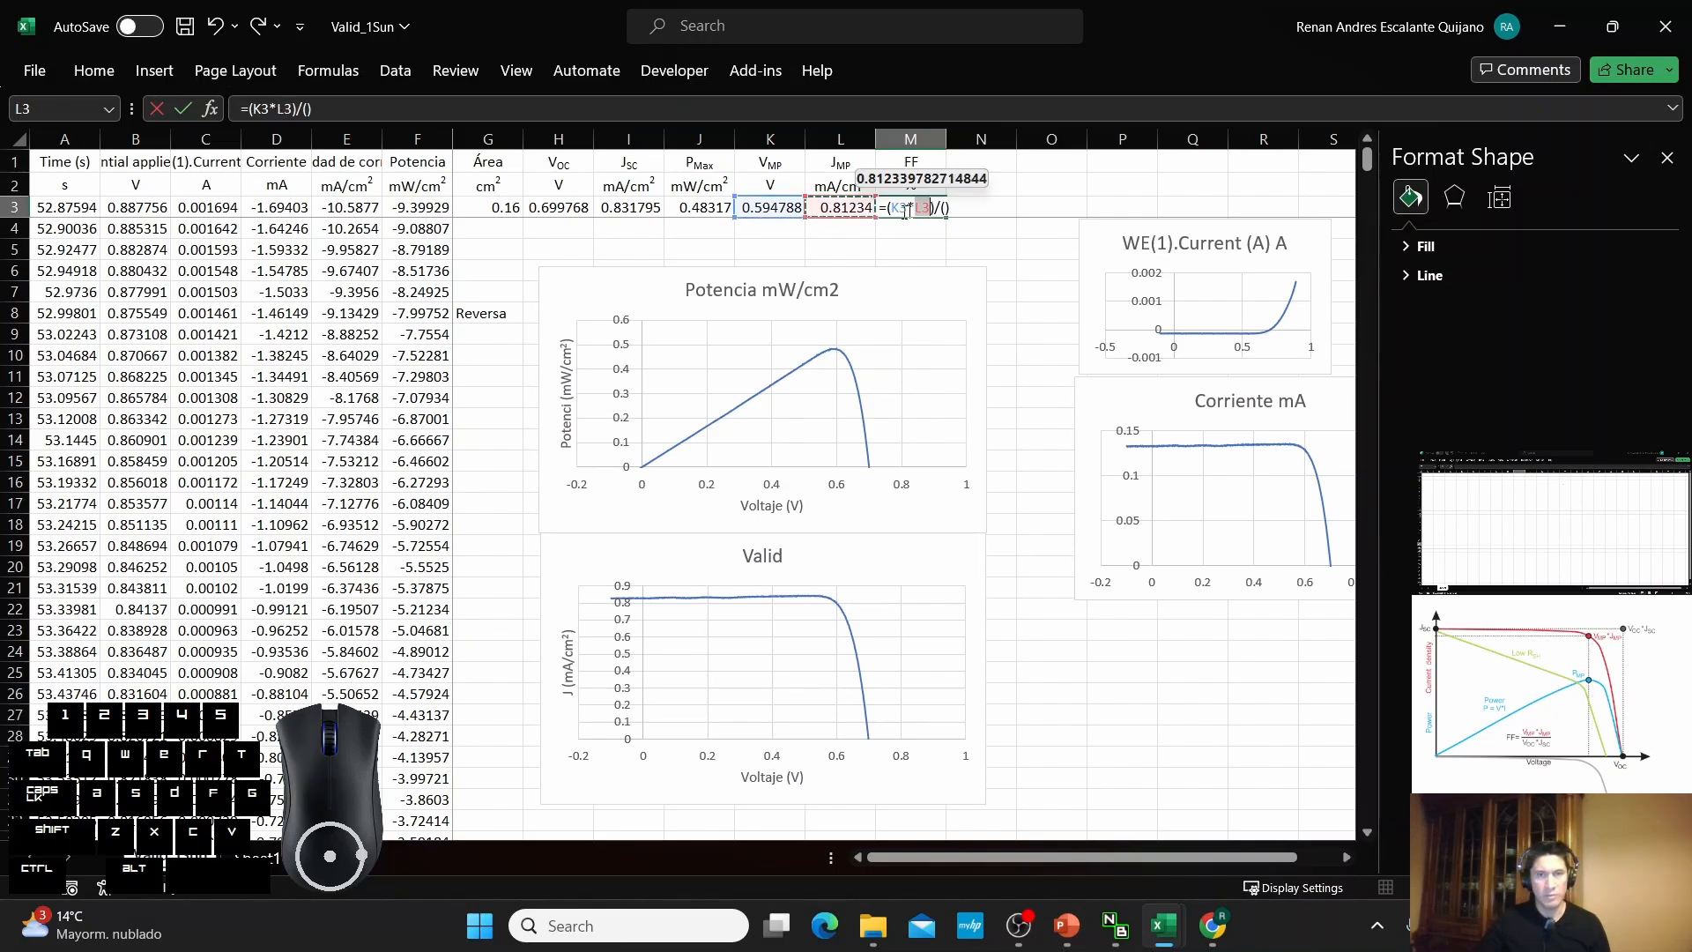
click(942, 209)
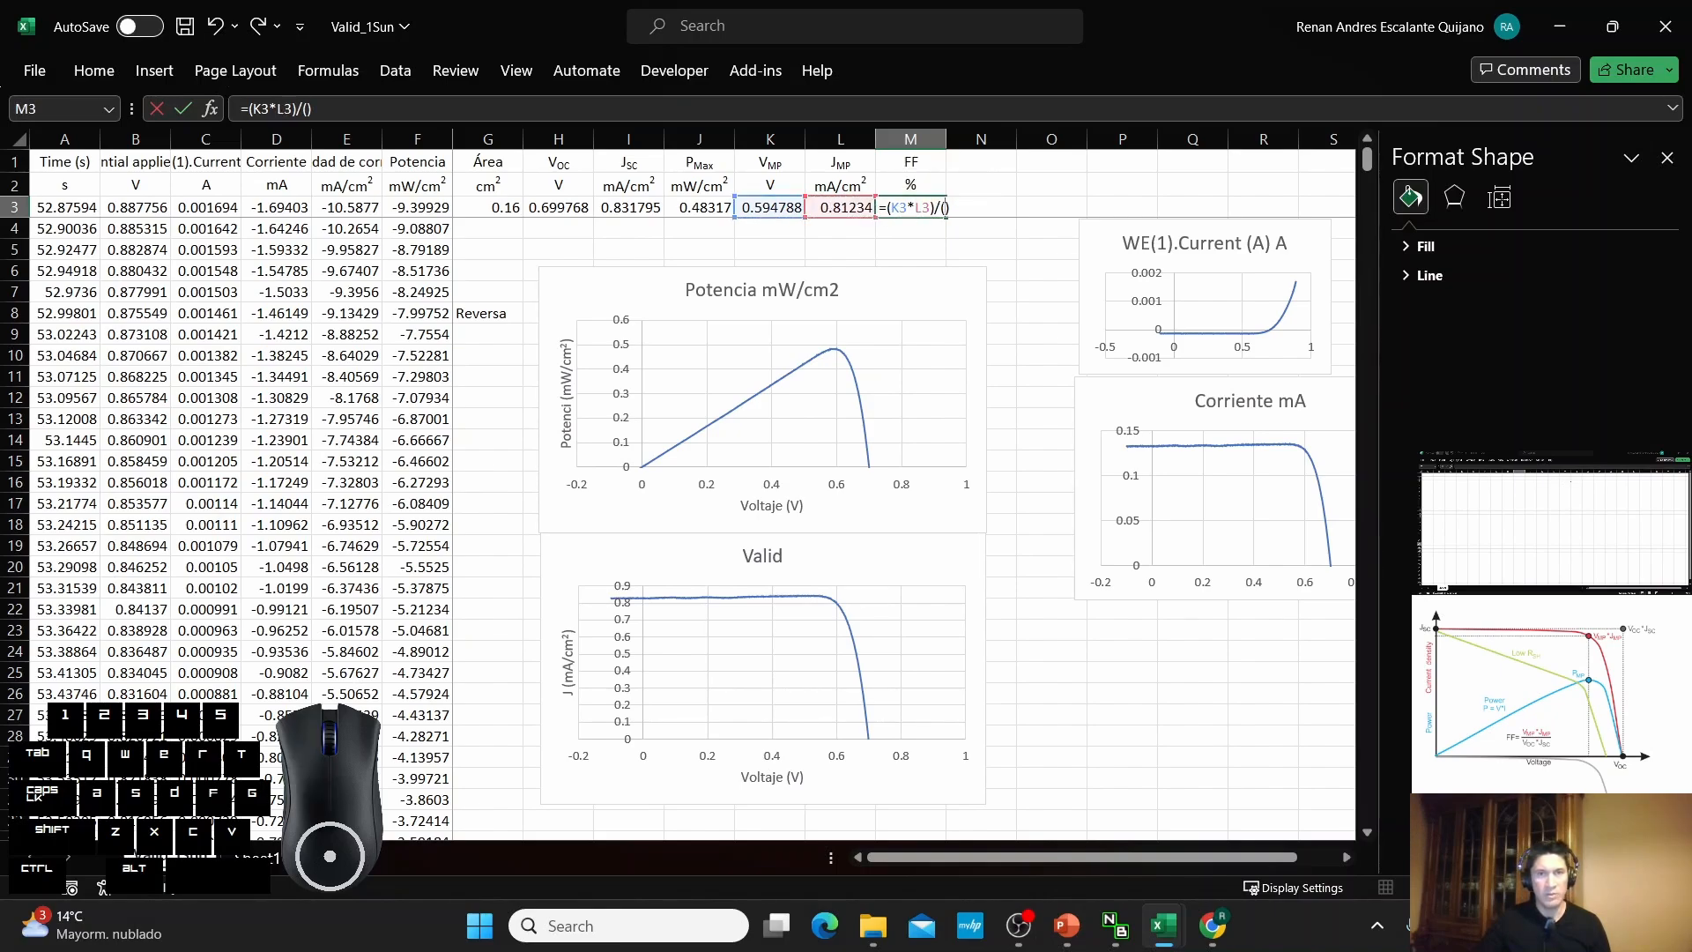
click(572, 210)
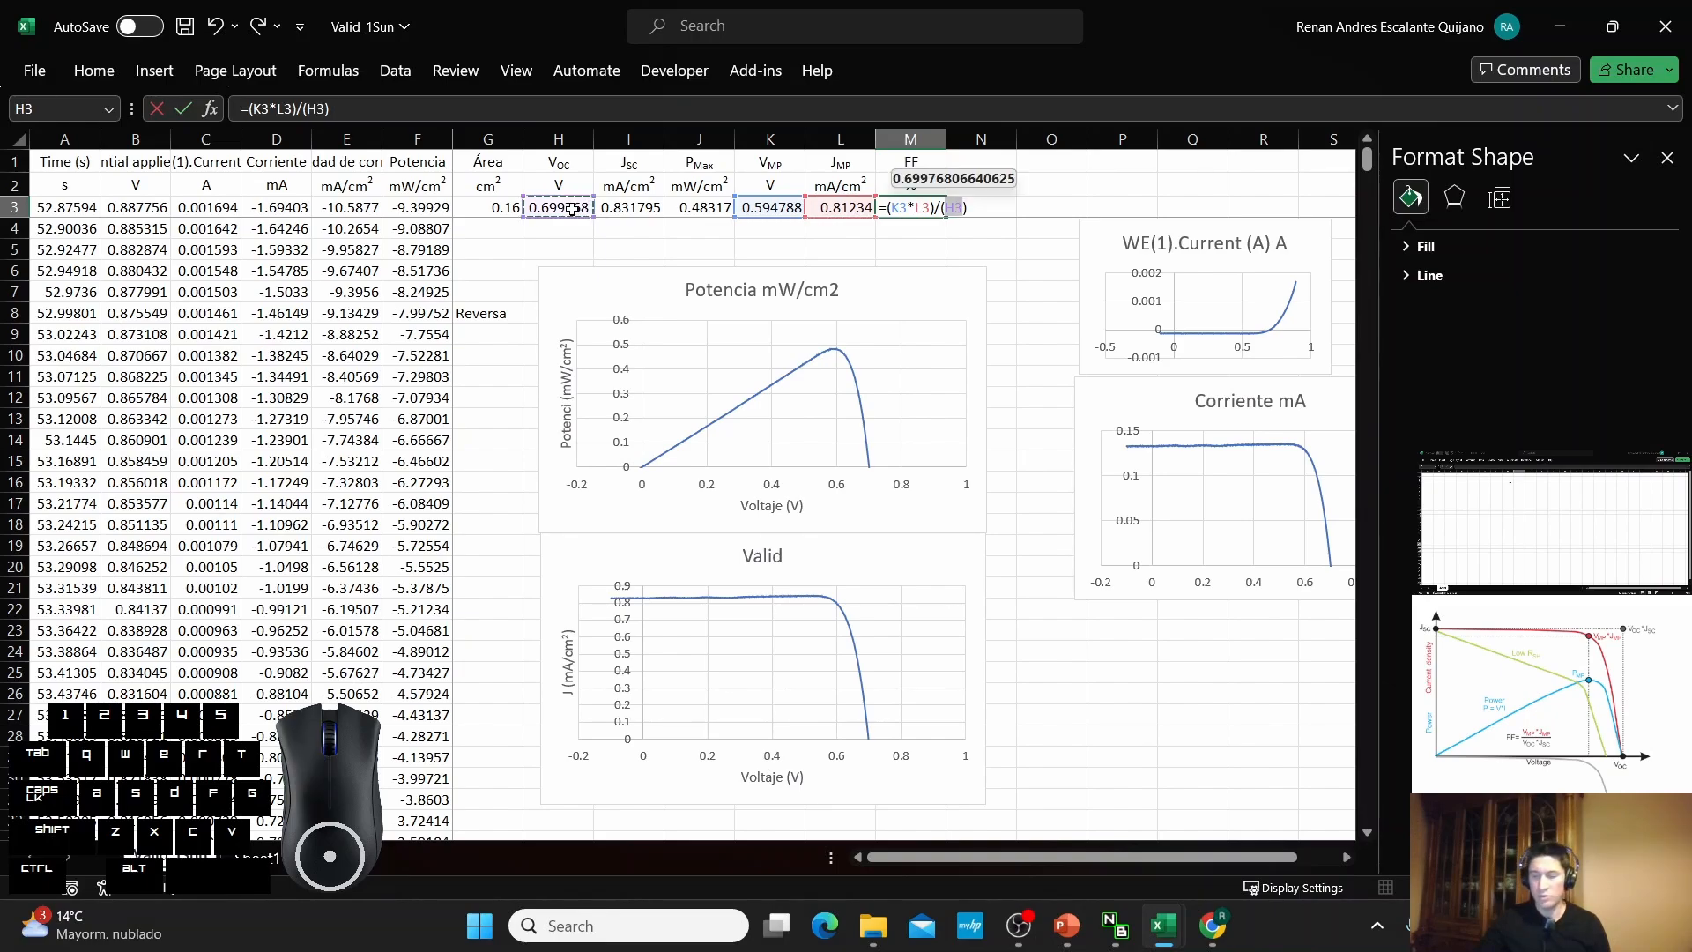
text(*)
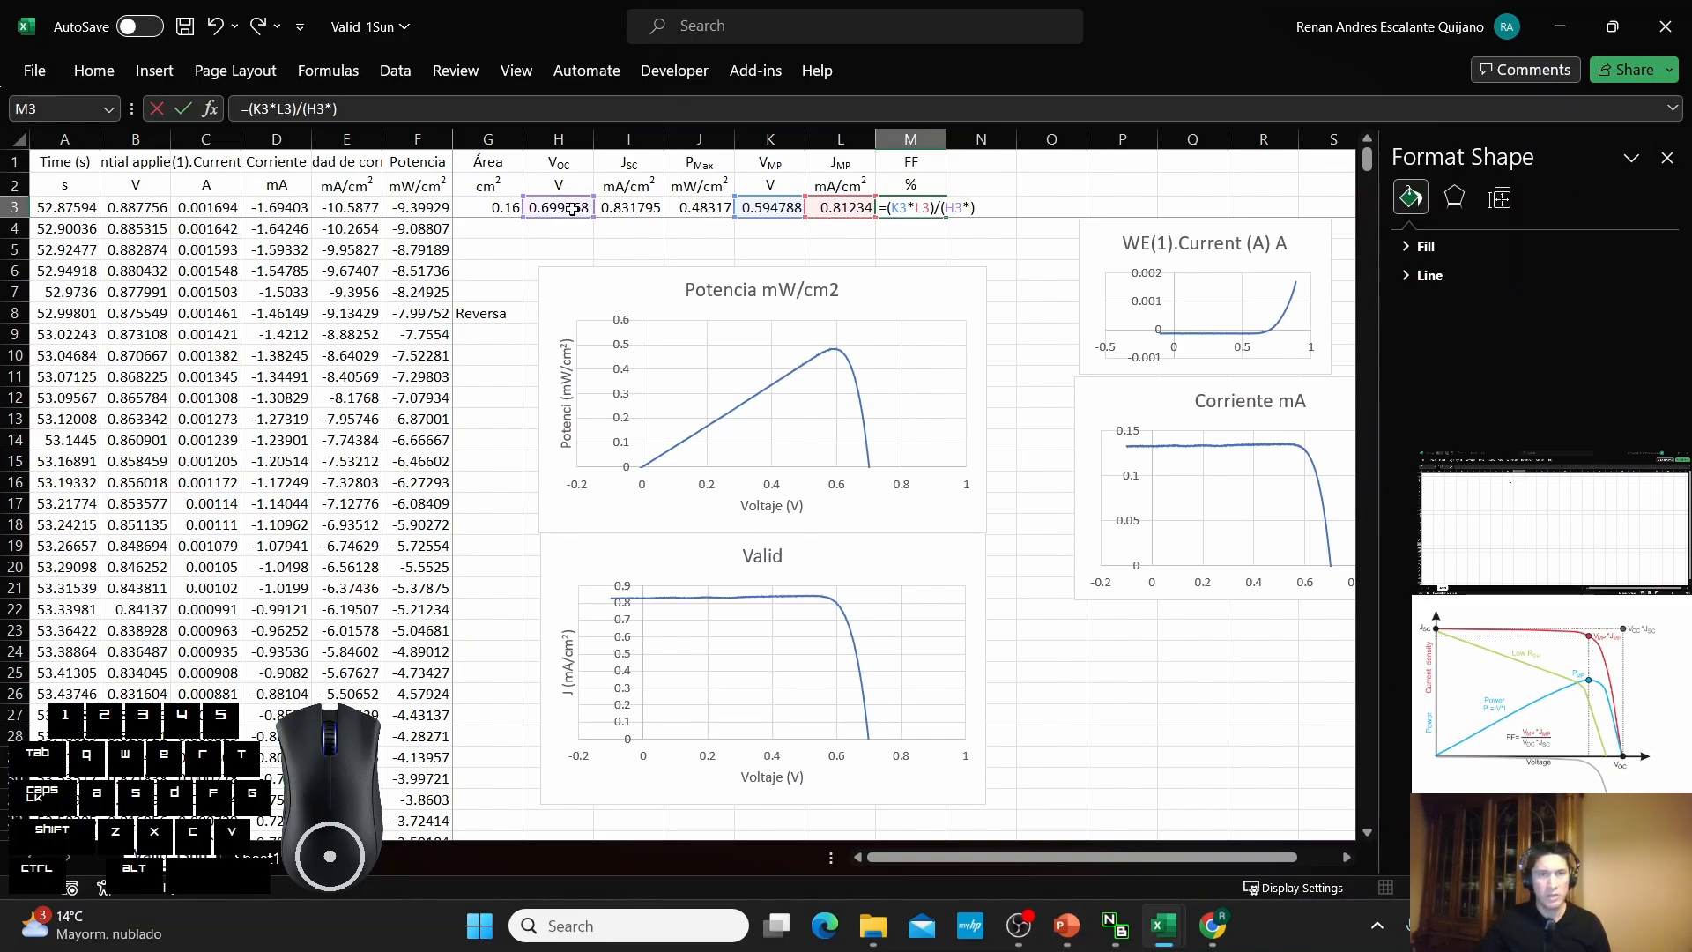
click(628, 212)
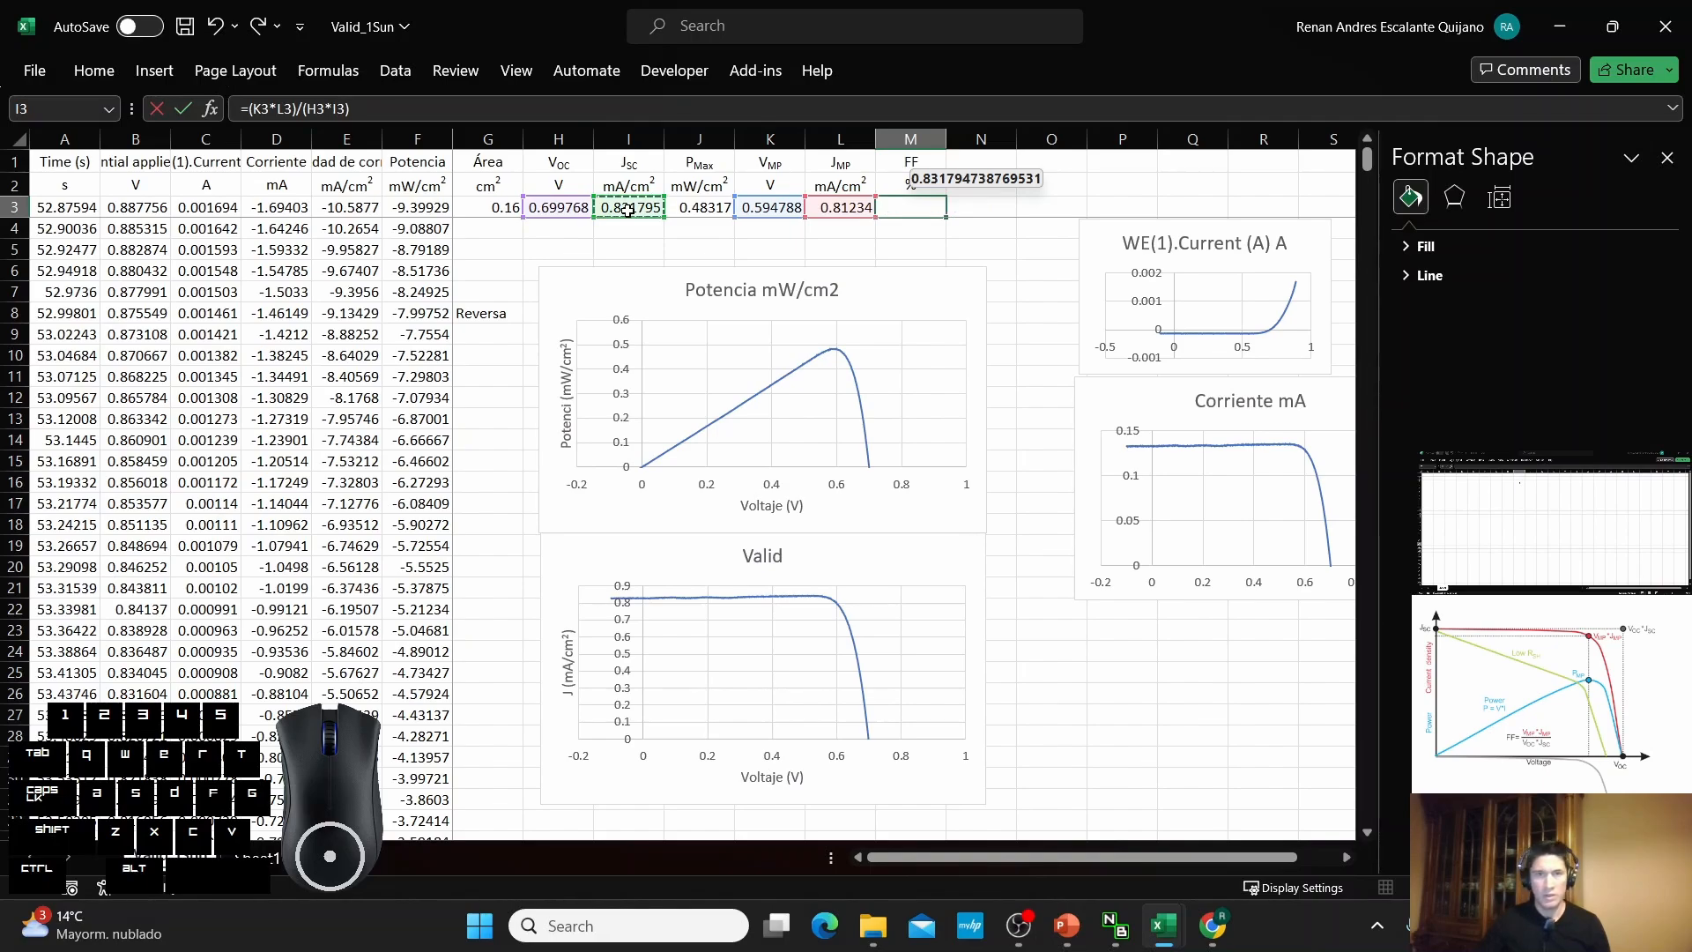
key(Return)
Format the fill factor value in M3 as a percentage.
click(920, 210)
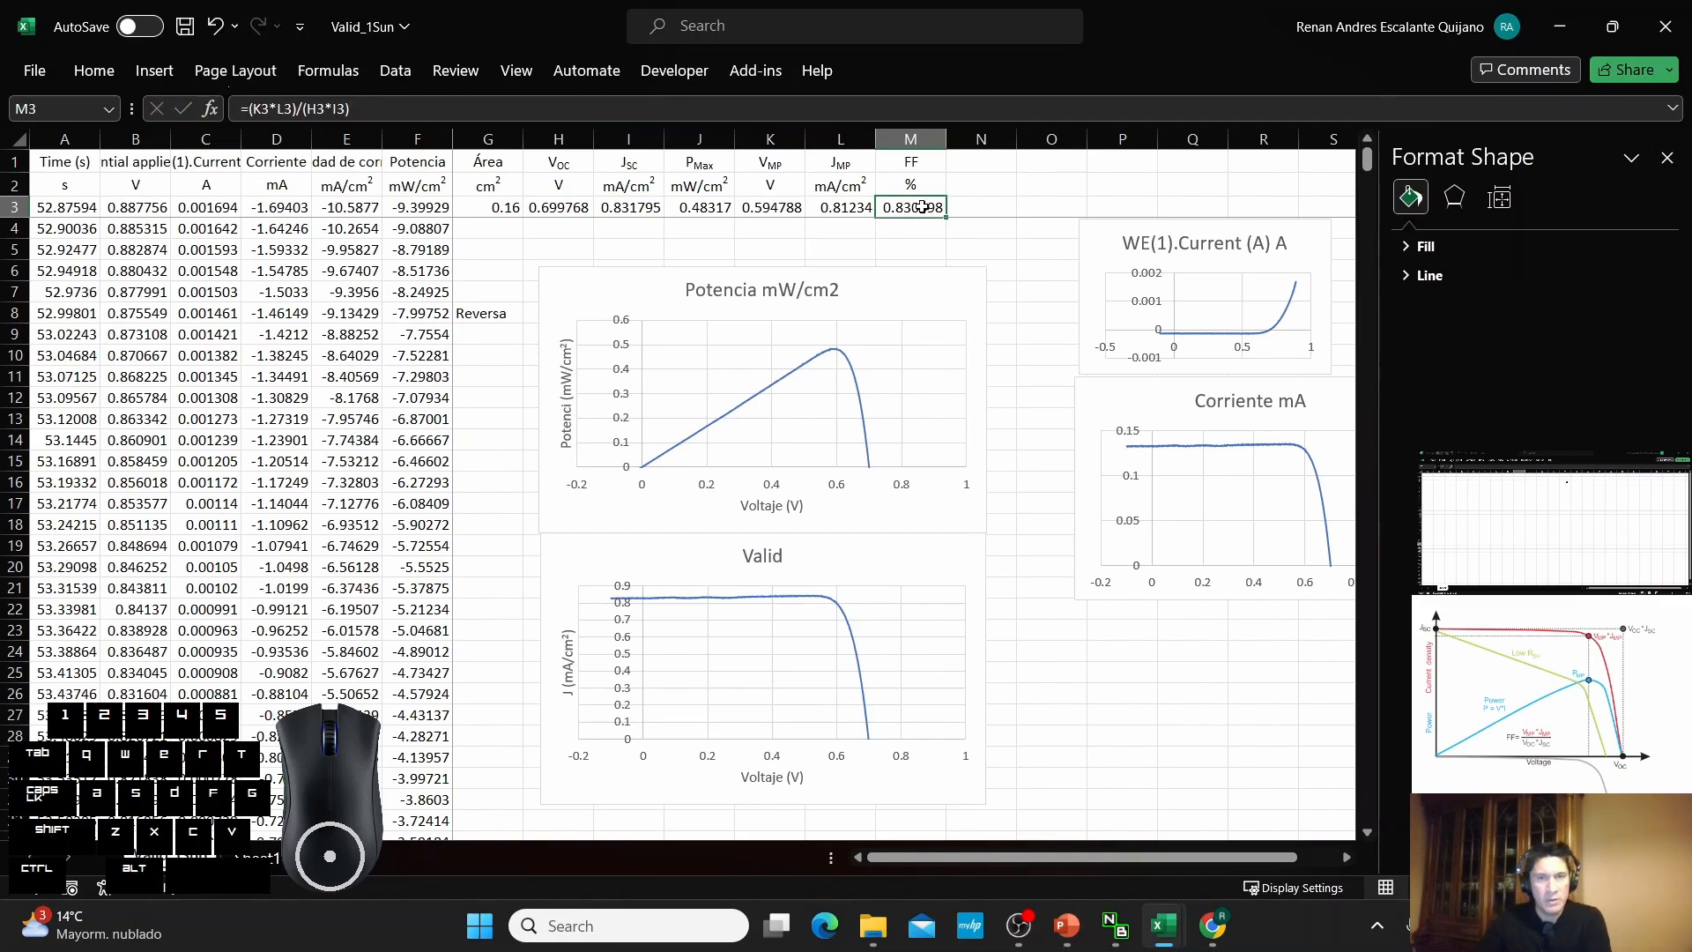
click(96, 74)
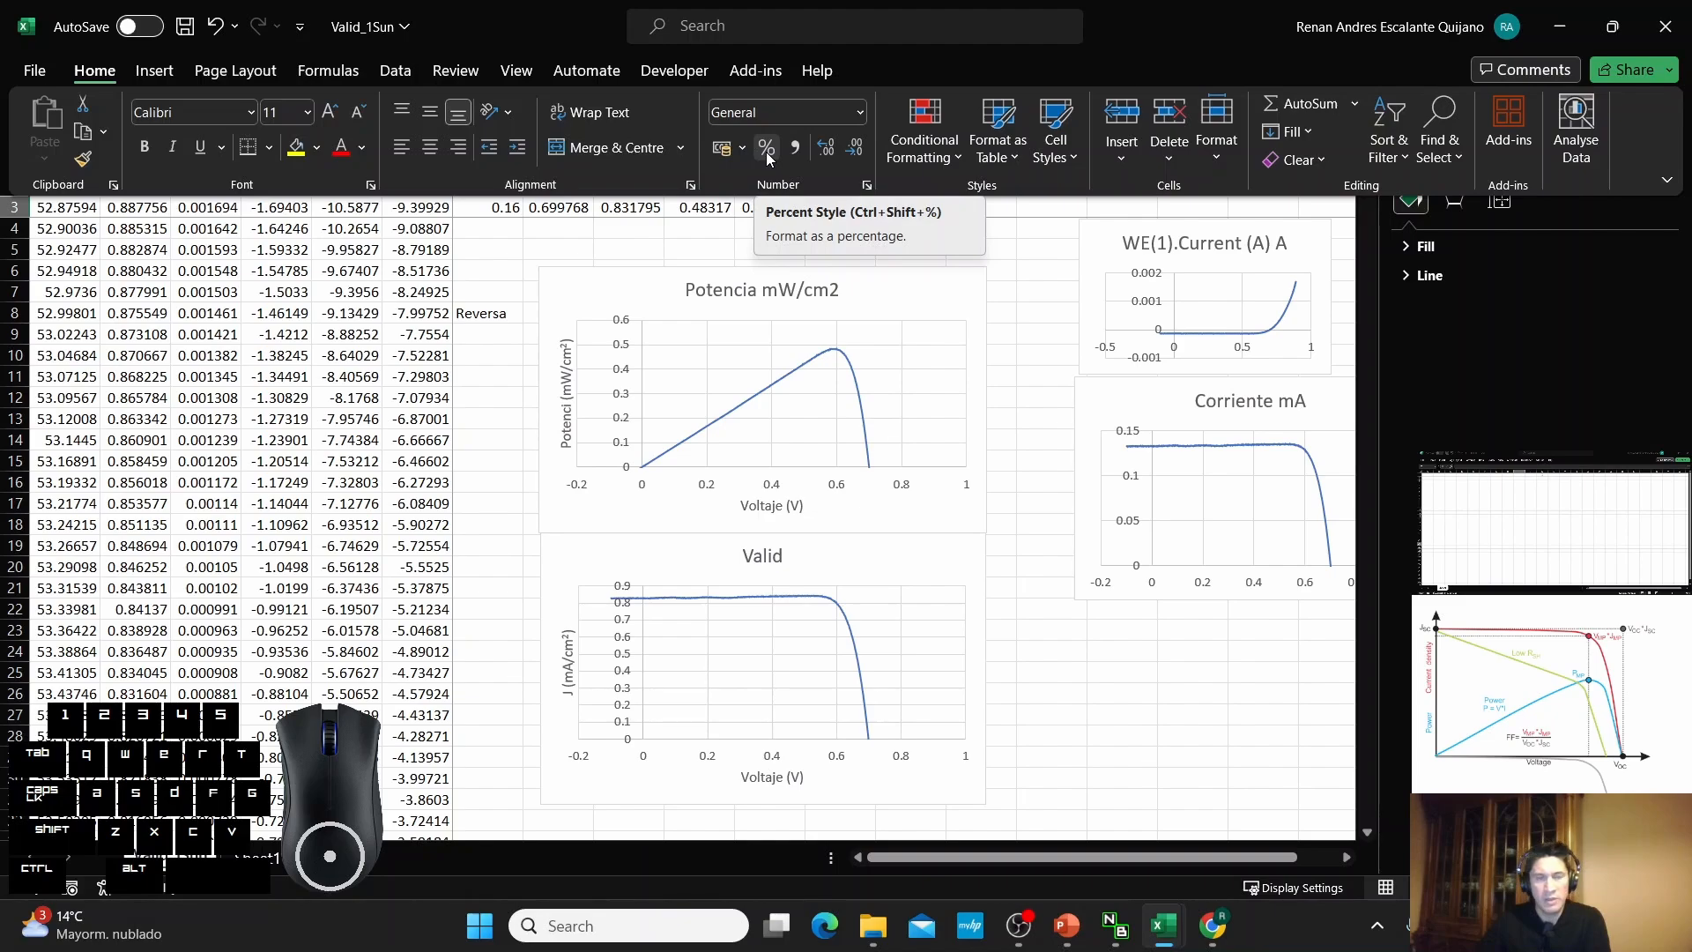
click(765, 150)
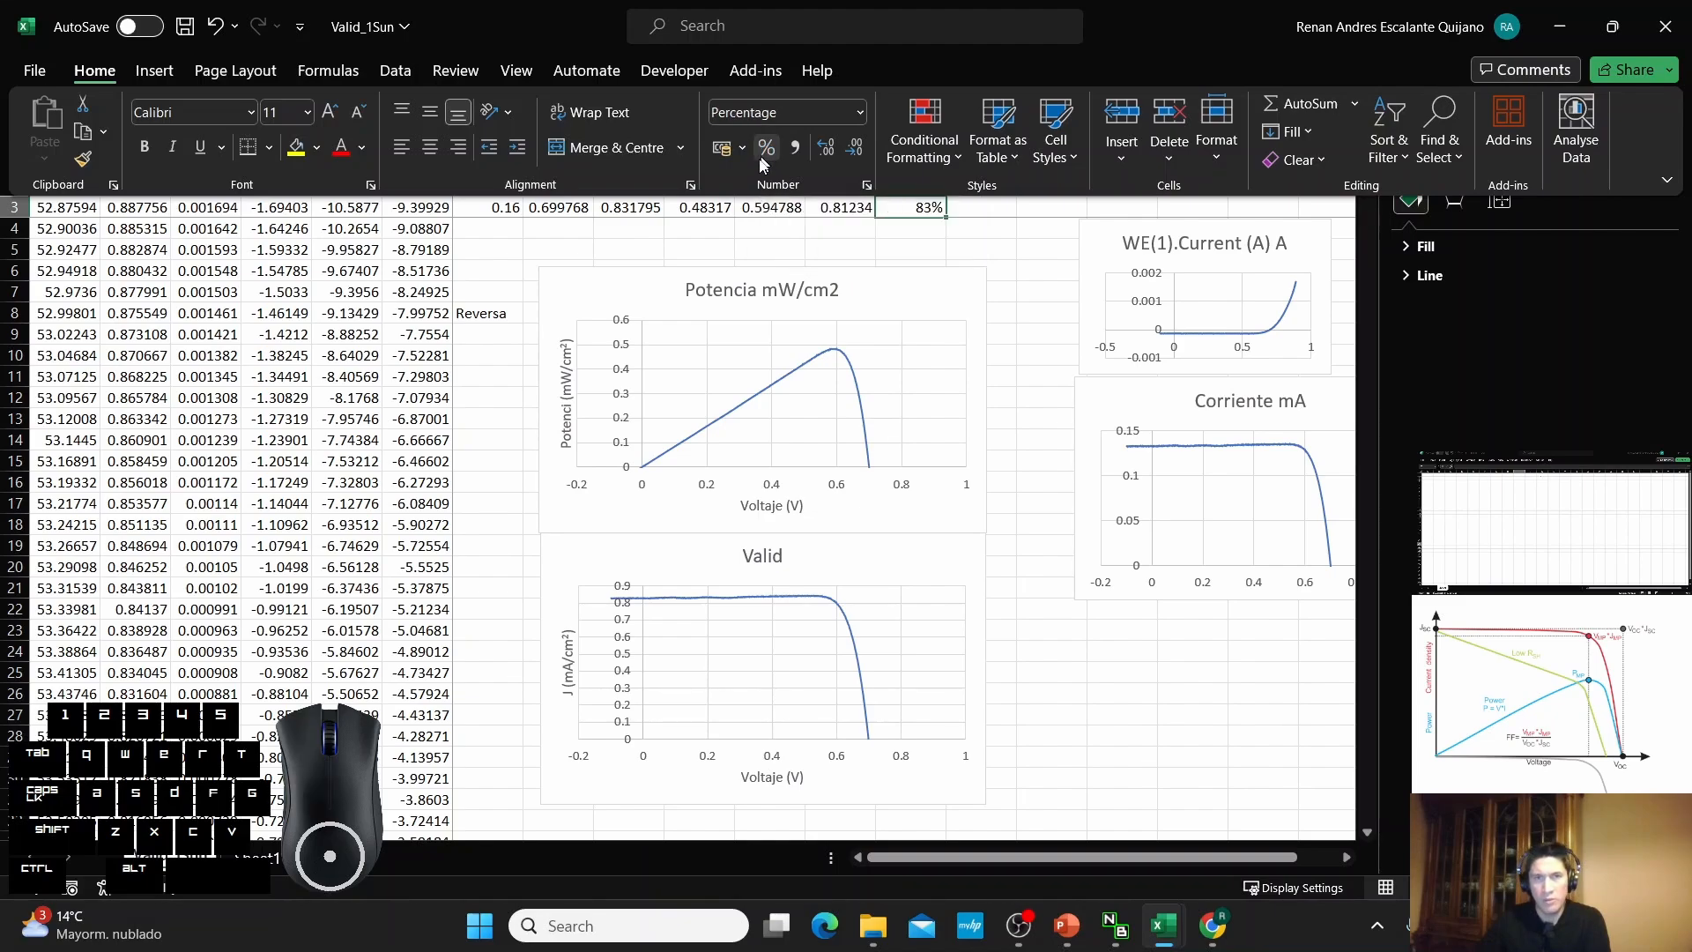
click(920, 238)
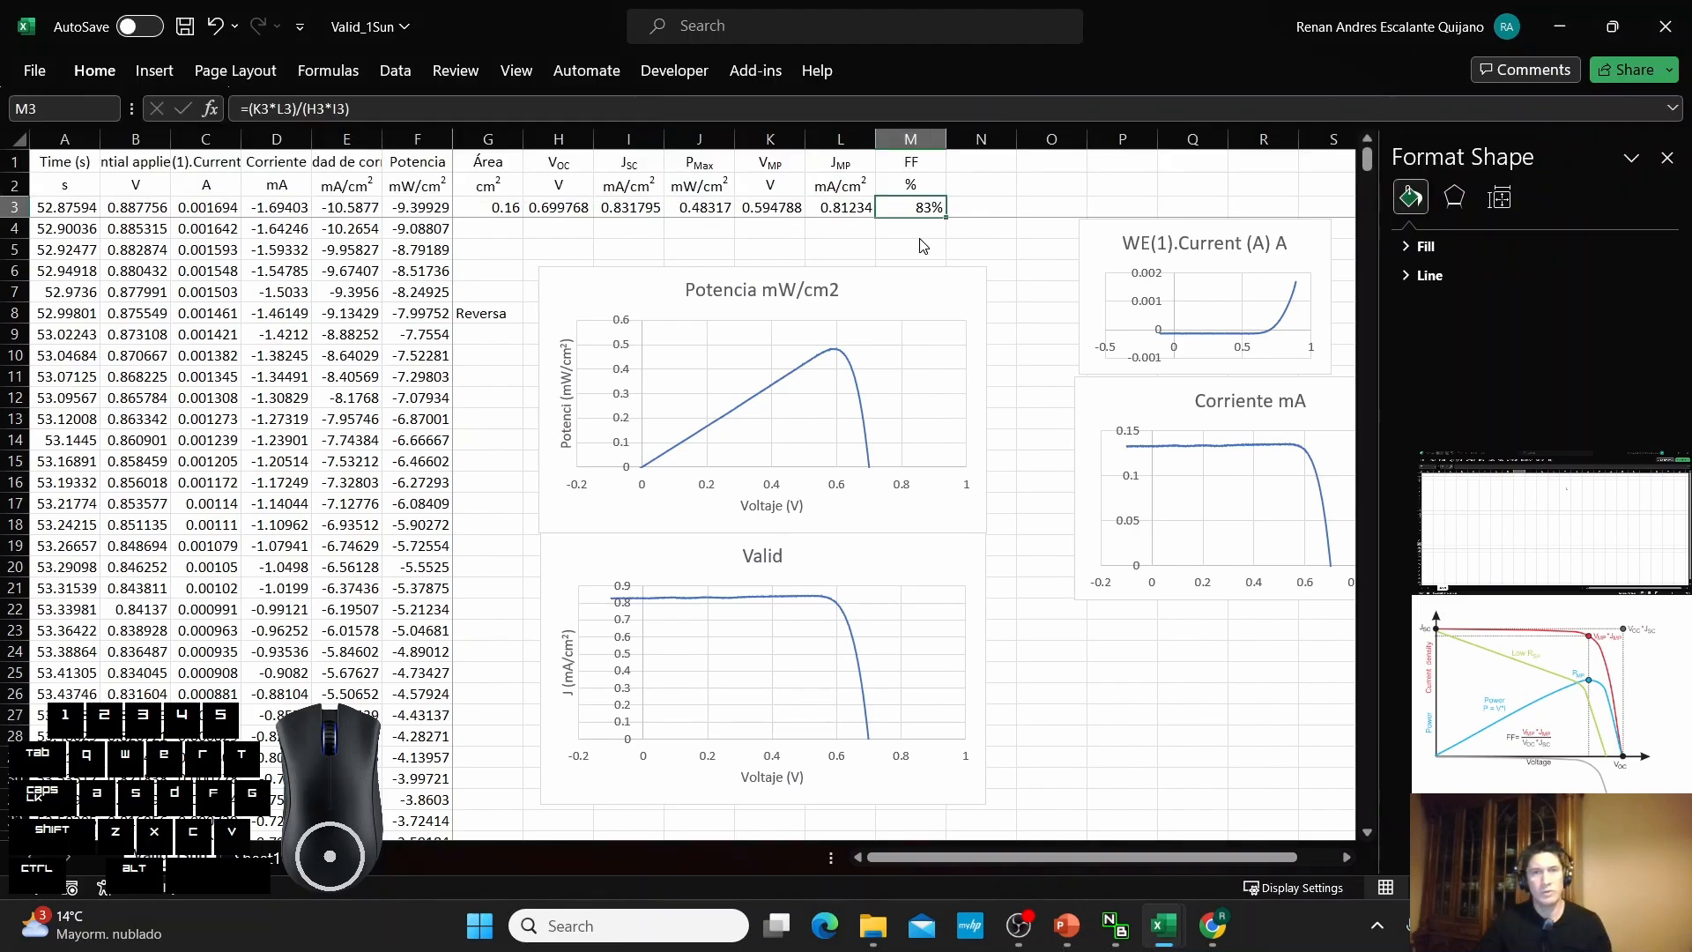
click(919, 235)
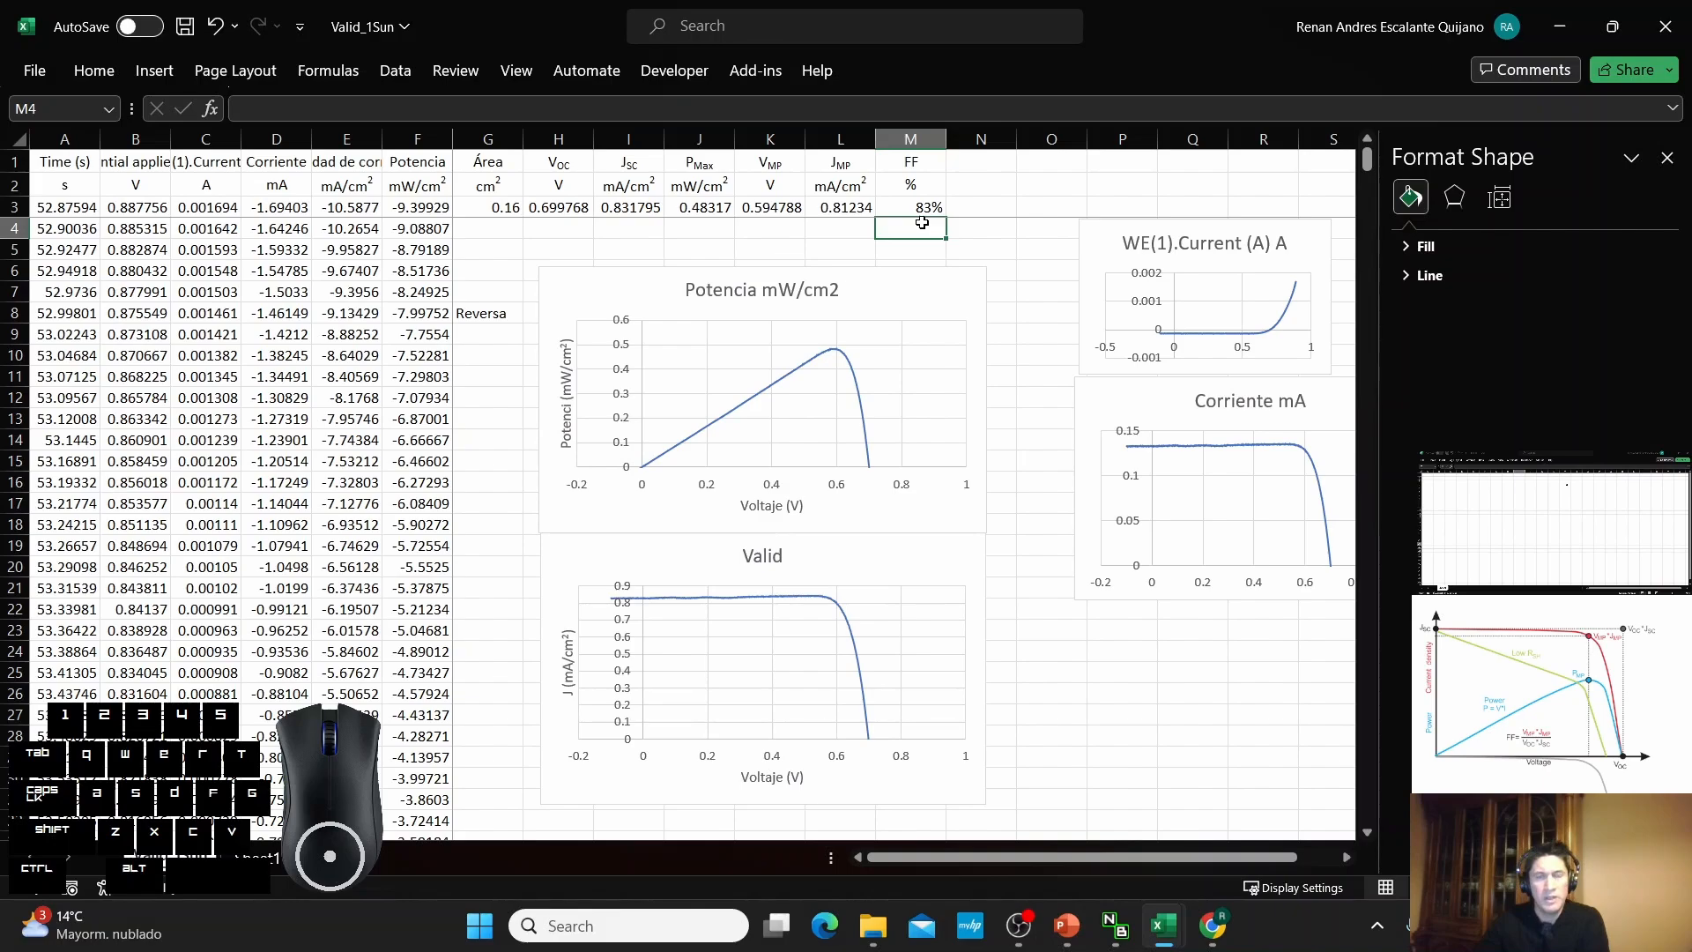
click(988, 243)
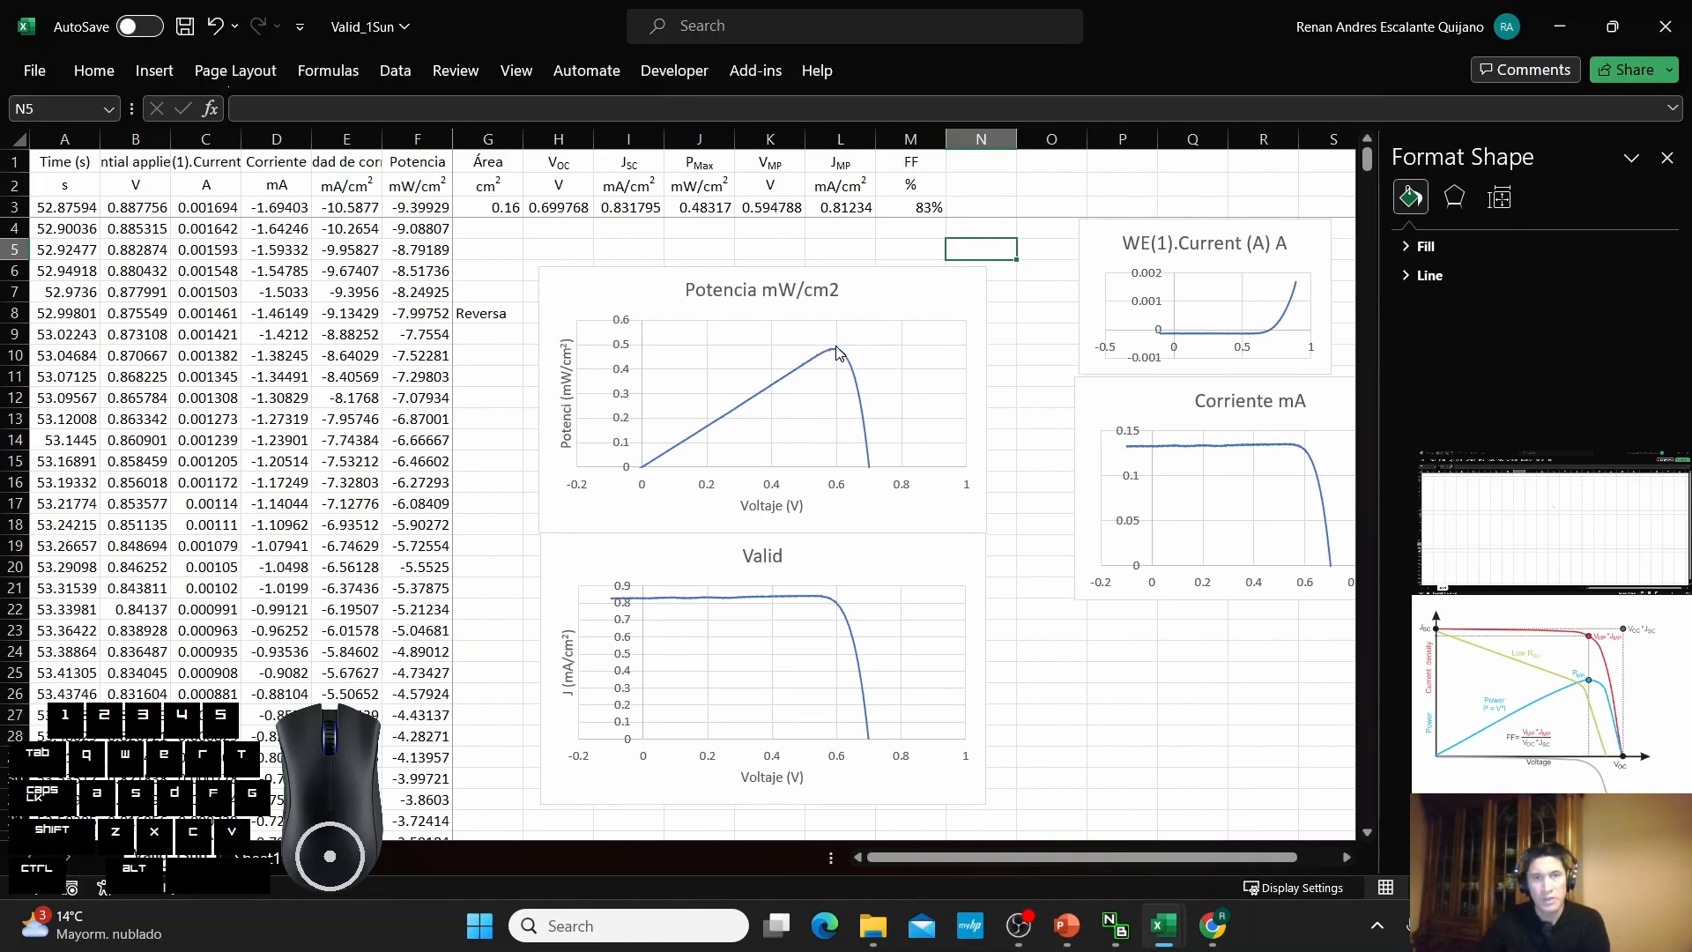
mouse_move(837, 352)
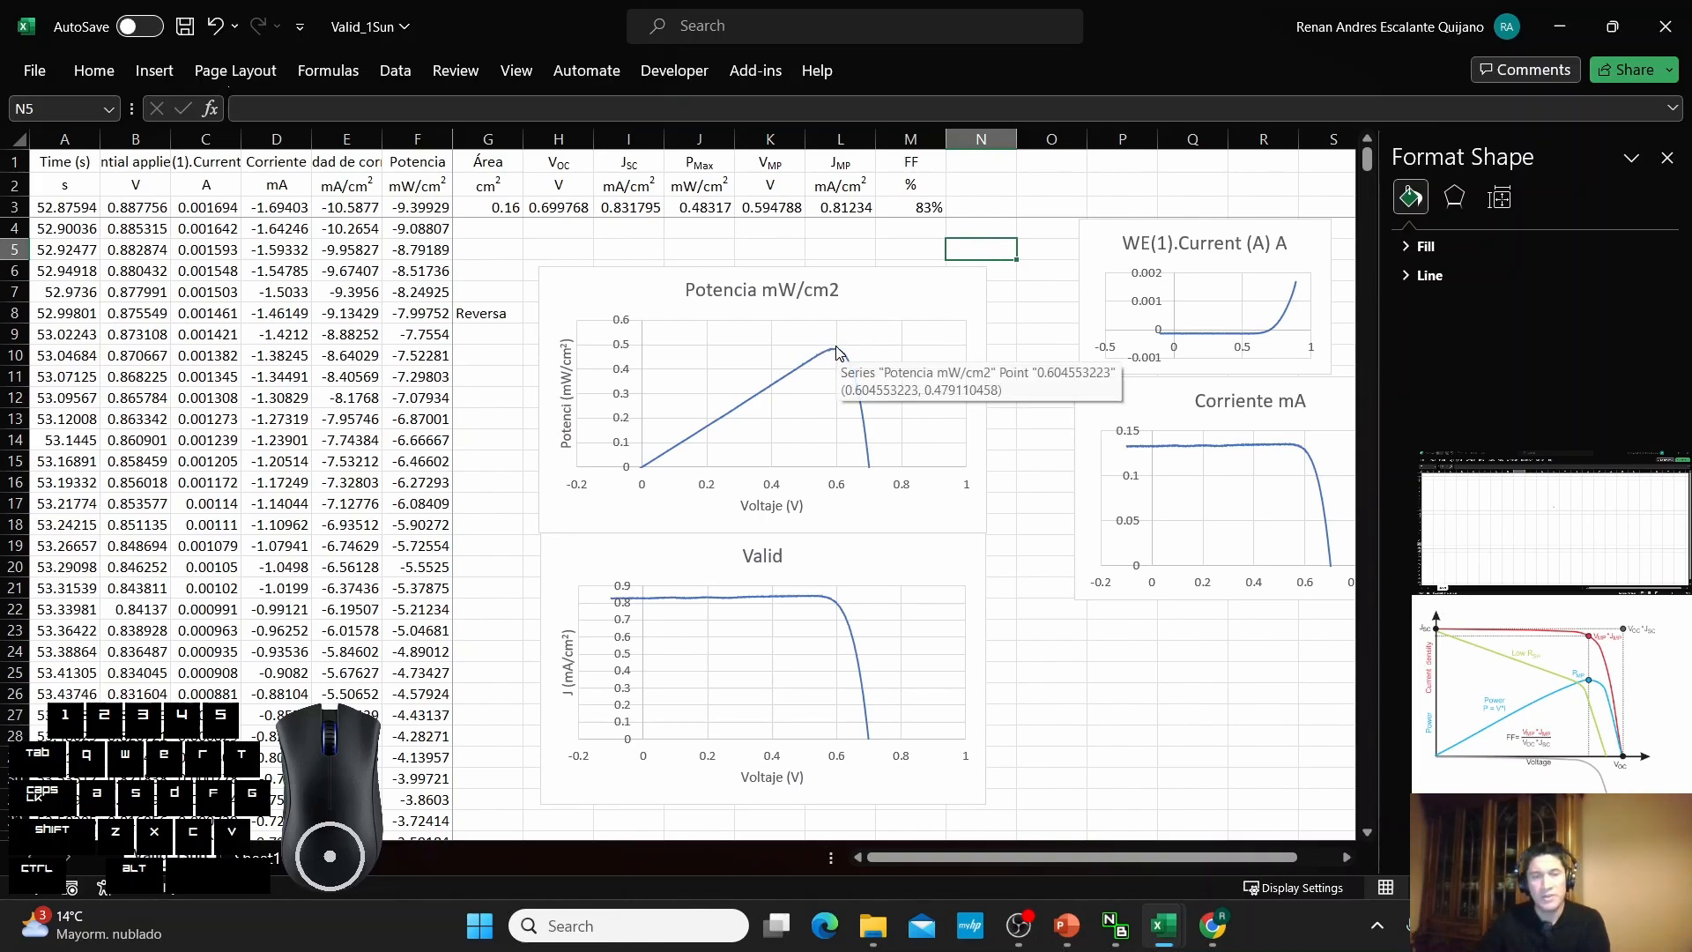
Insert a blank column between the Potencia and Área columns.
click(487, 139)
right_click(490, 141)
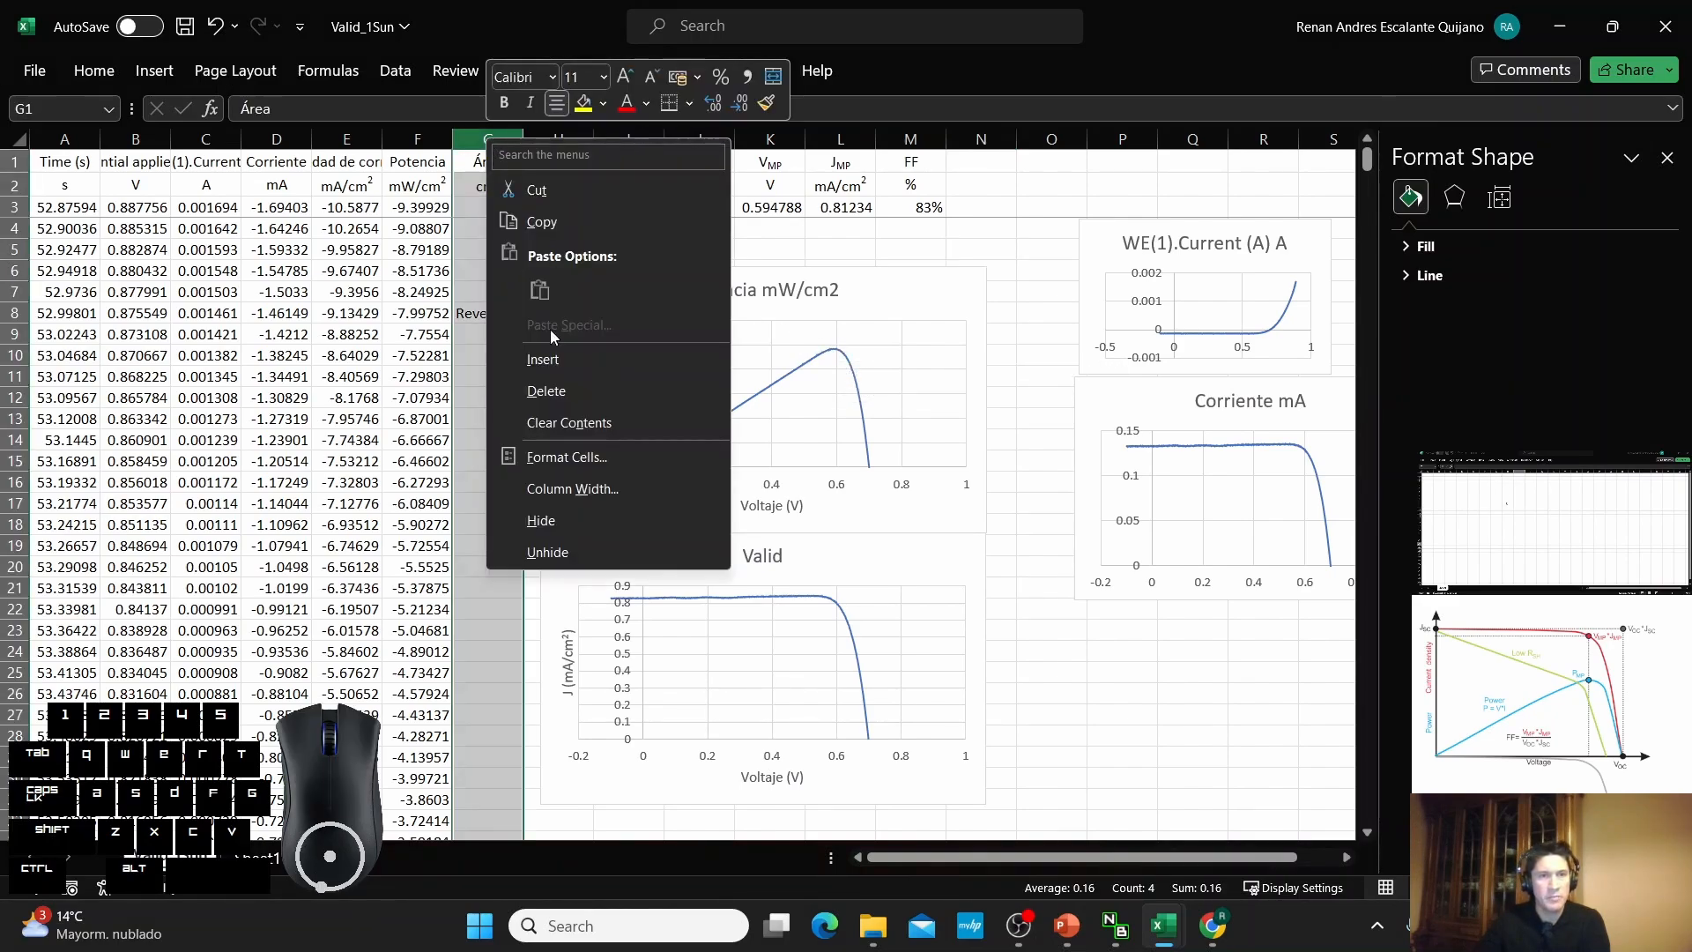
click(543, 359)
Enter the header Potencia Entrada in G1 of the new column.
double_click(490, 170)
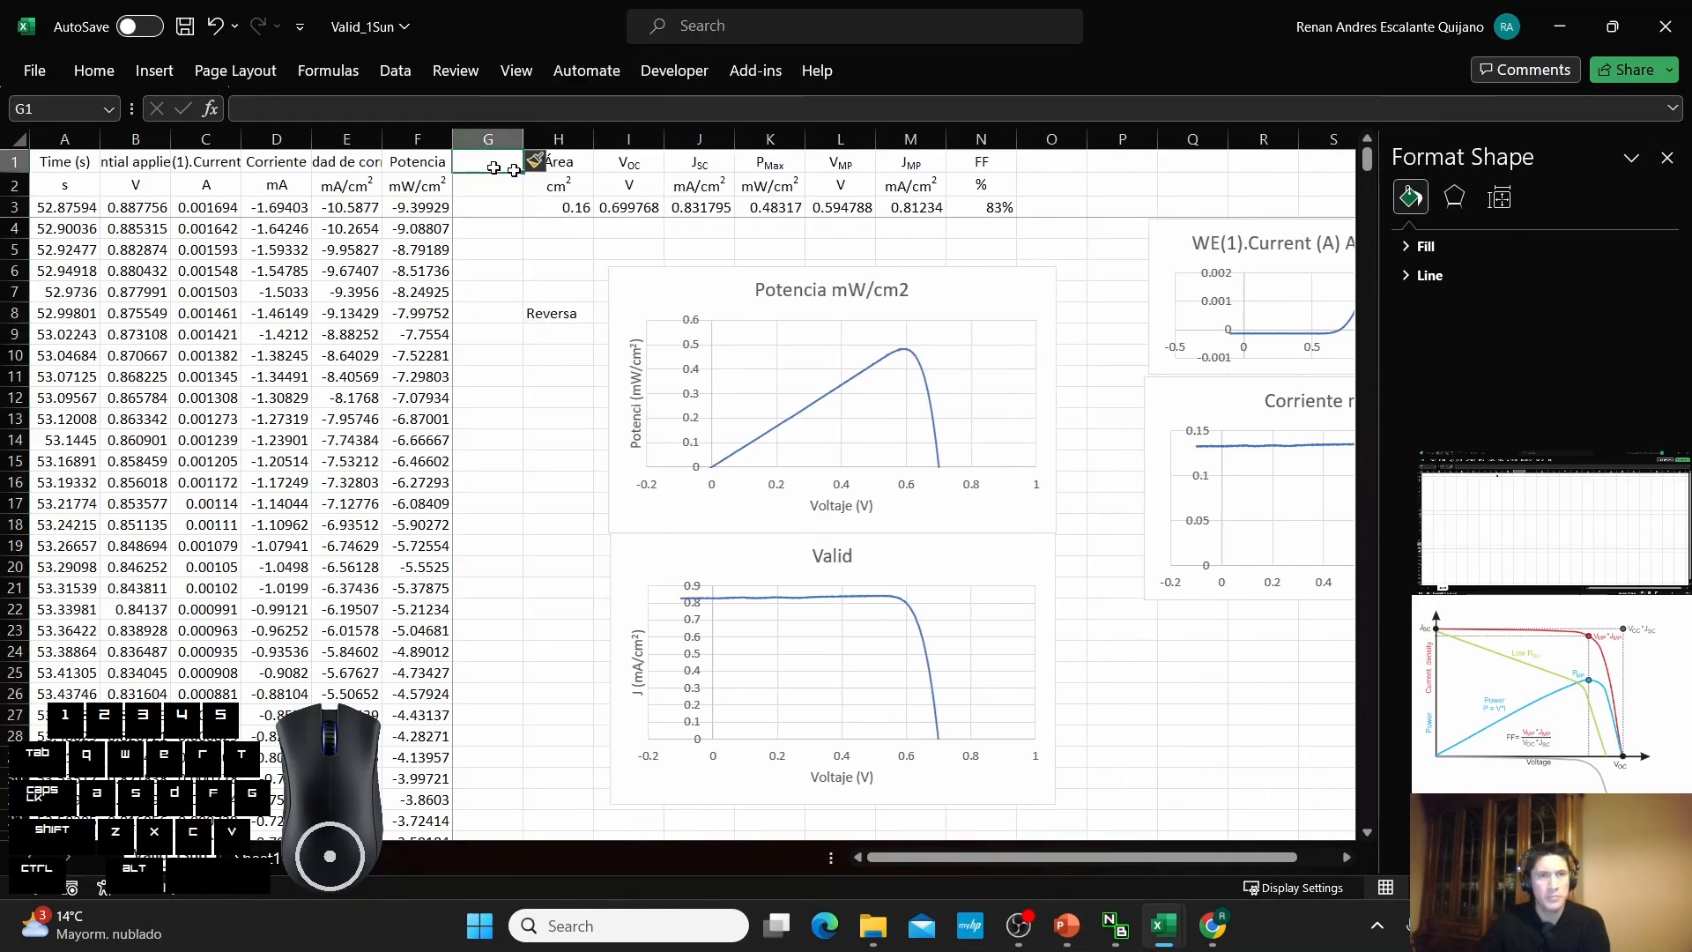
text(Potencia)
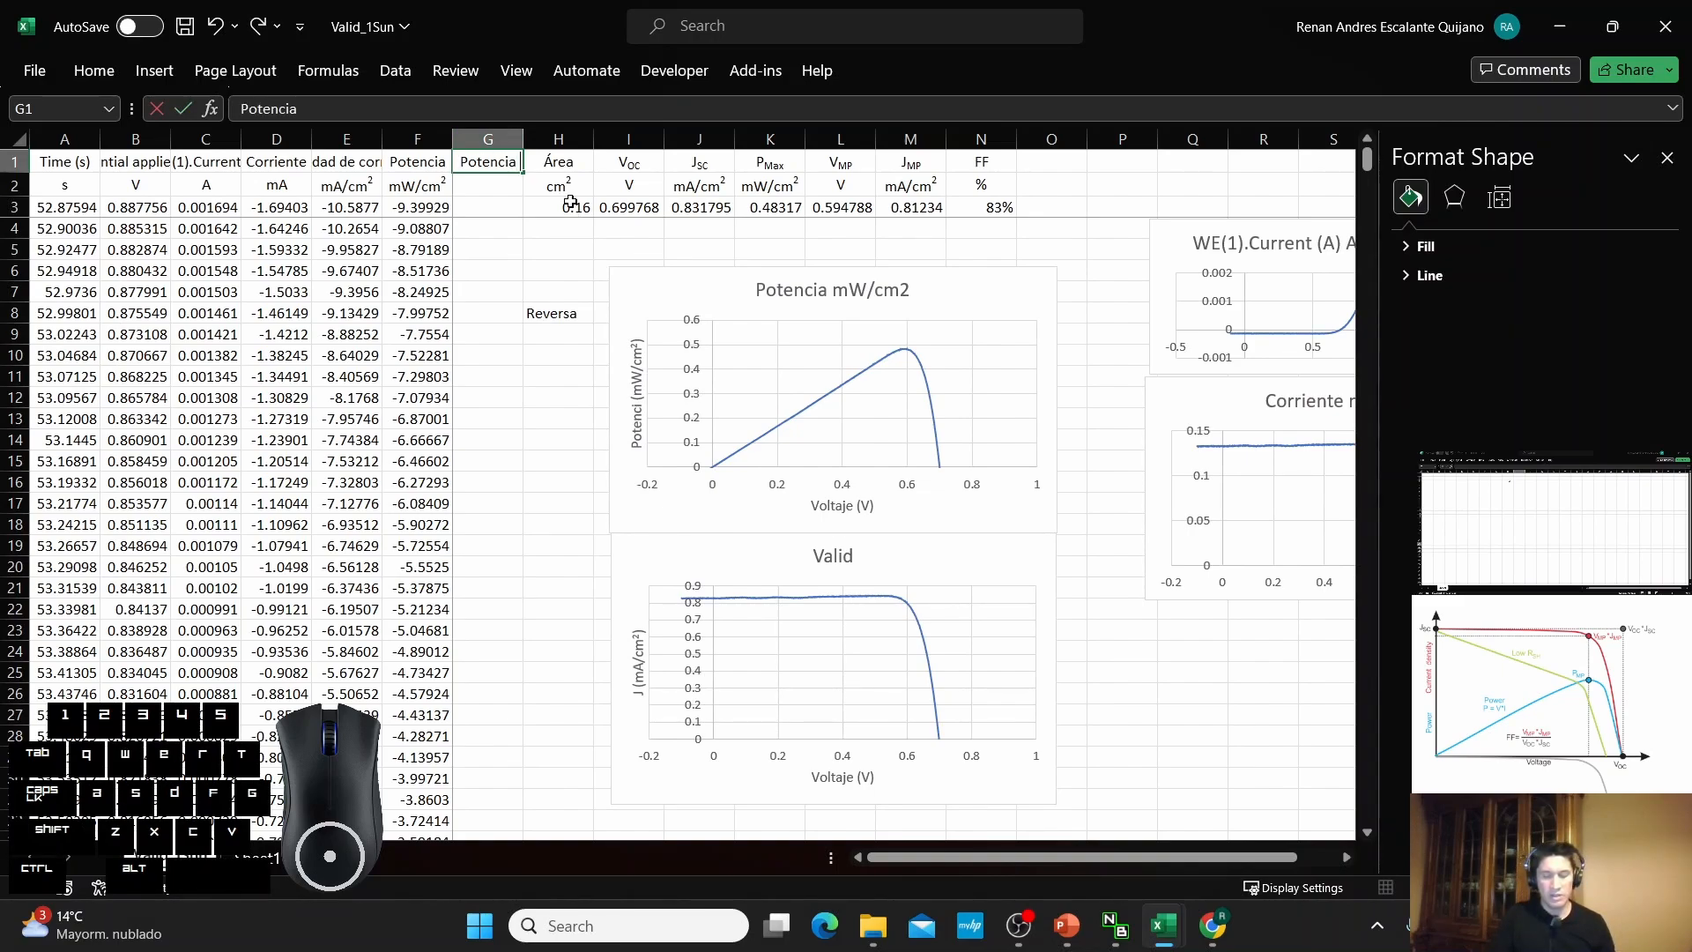
text( Entrada)
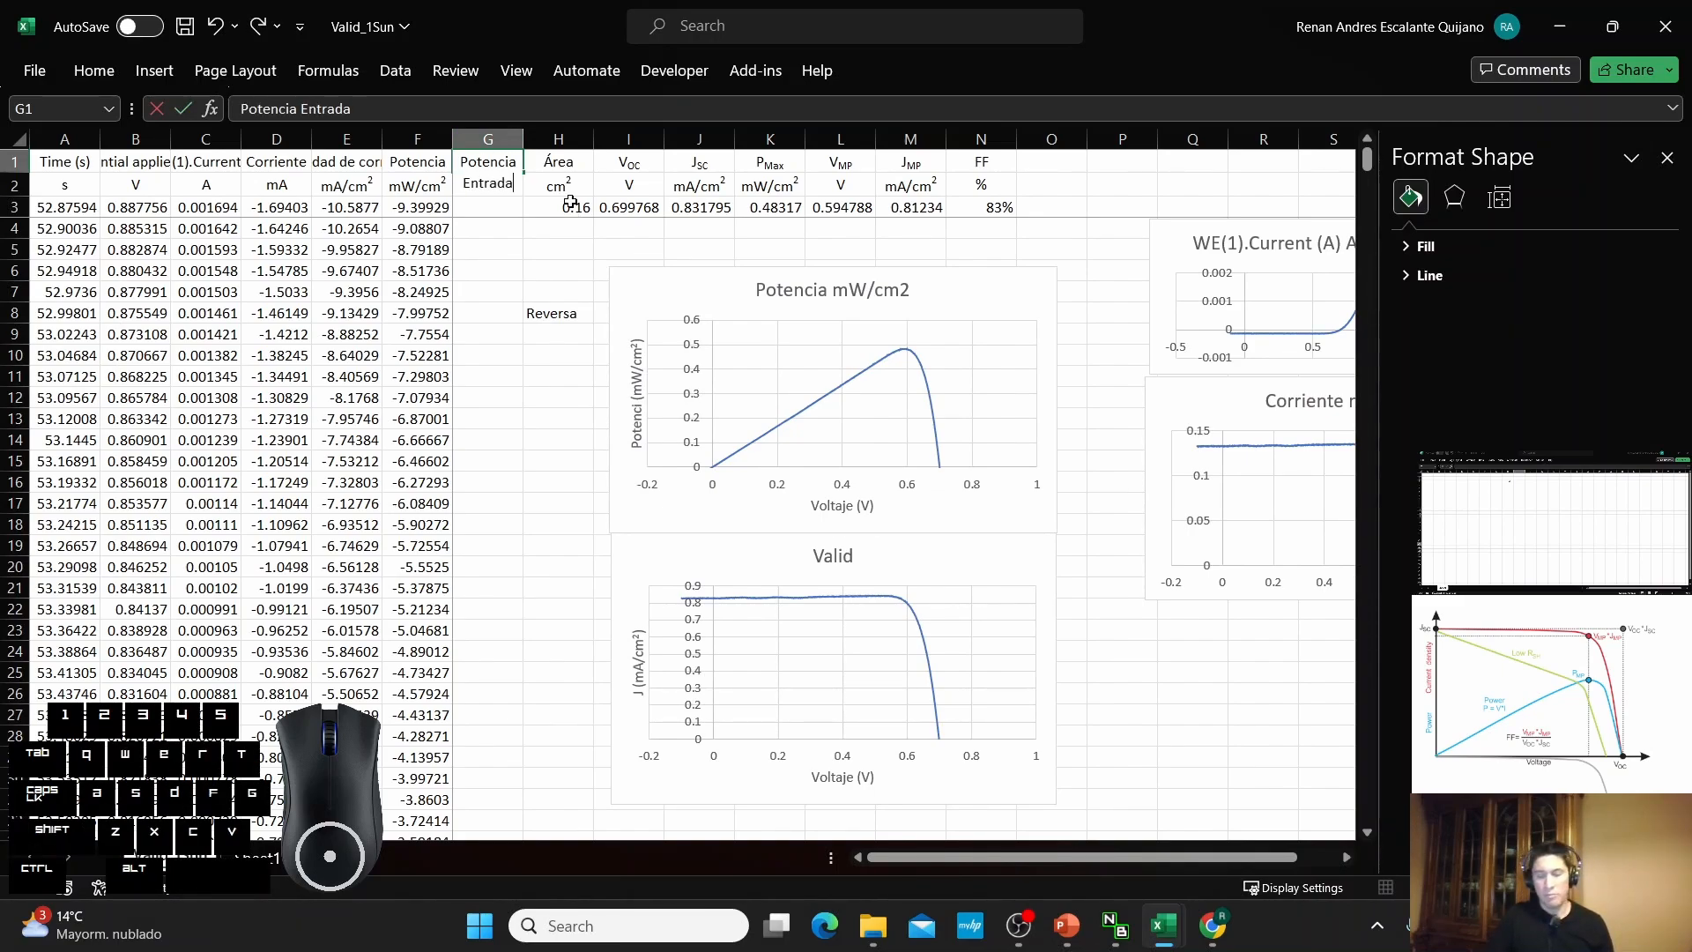
key(shift+Left)
key(shift+Left)
key(shift+Left)
key(shift+Left)
key(shift+Left)
key(shift+Left)
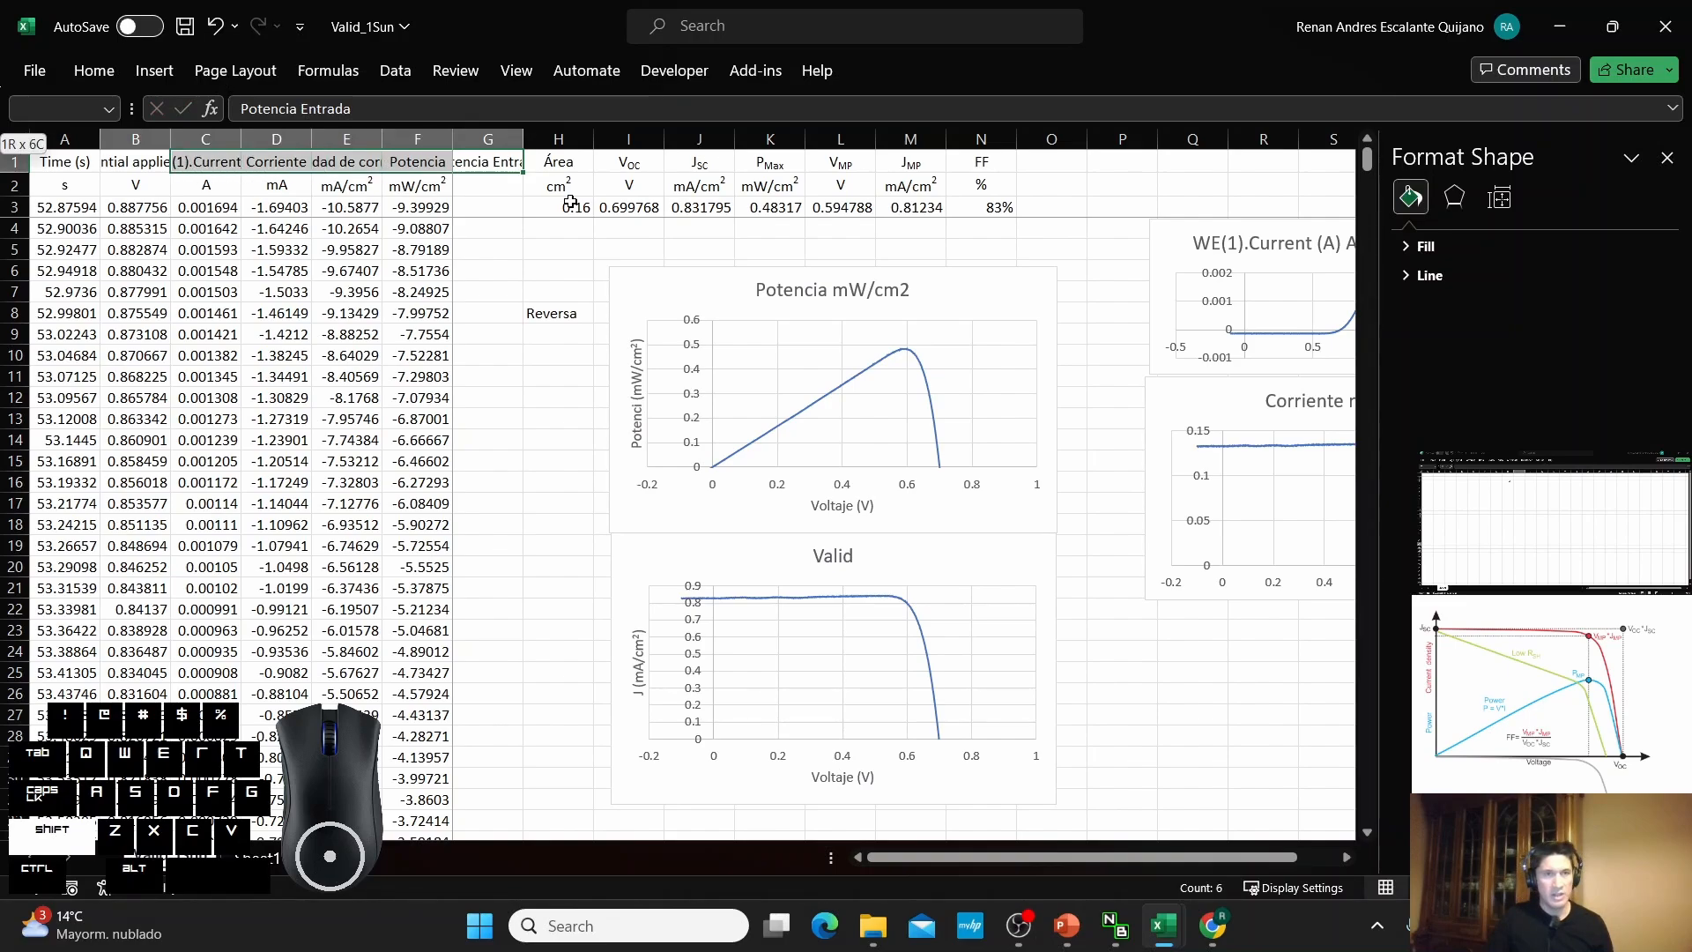
click(509, 249)
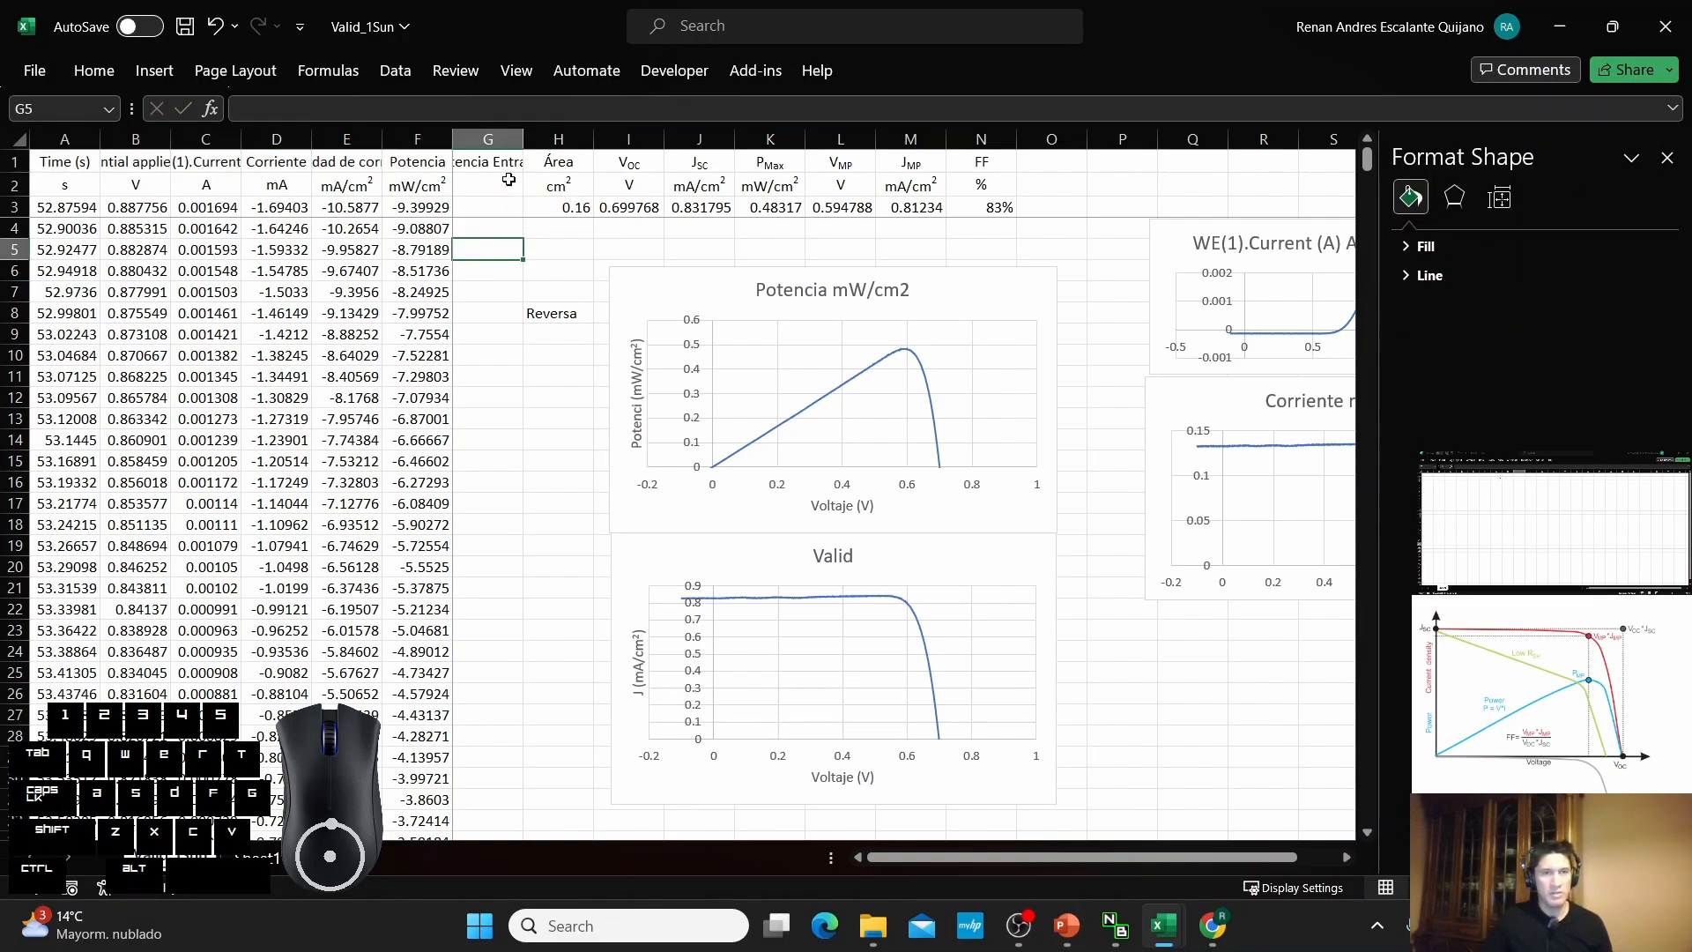
Replace the header in G1 with Irradiancia.
click(507, 166)
text(I)
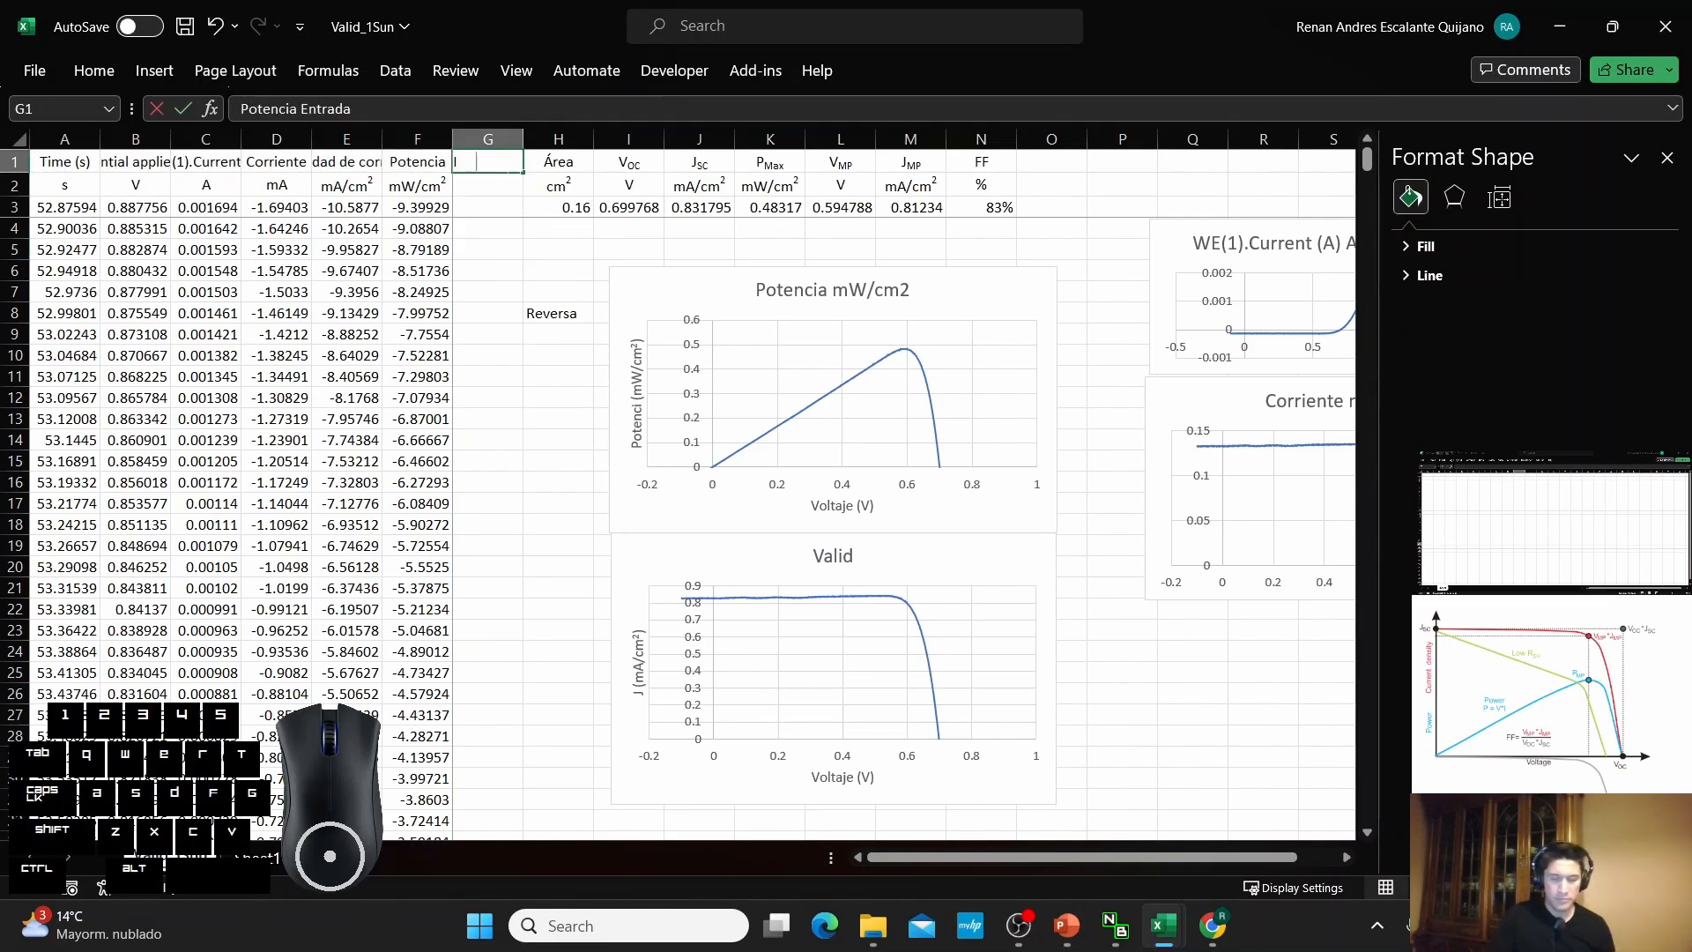
text(rradiancia)
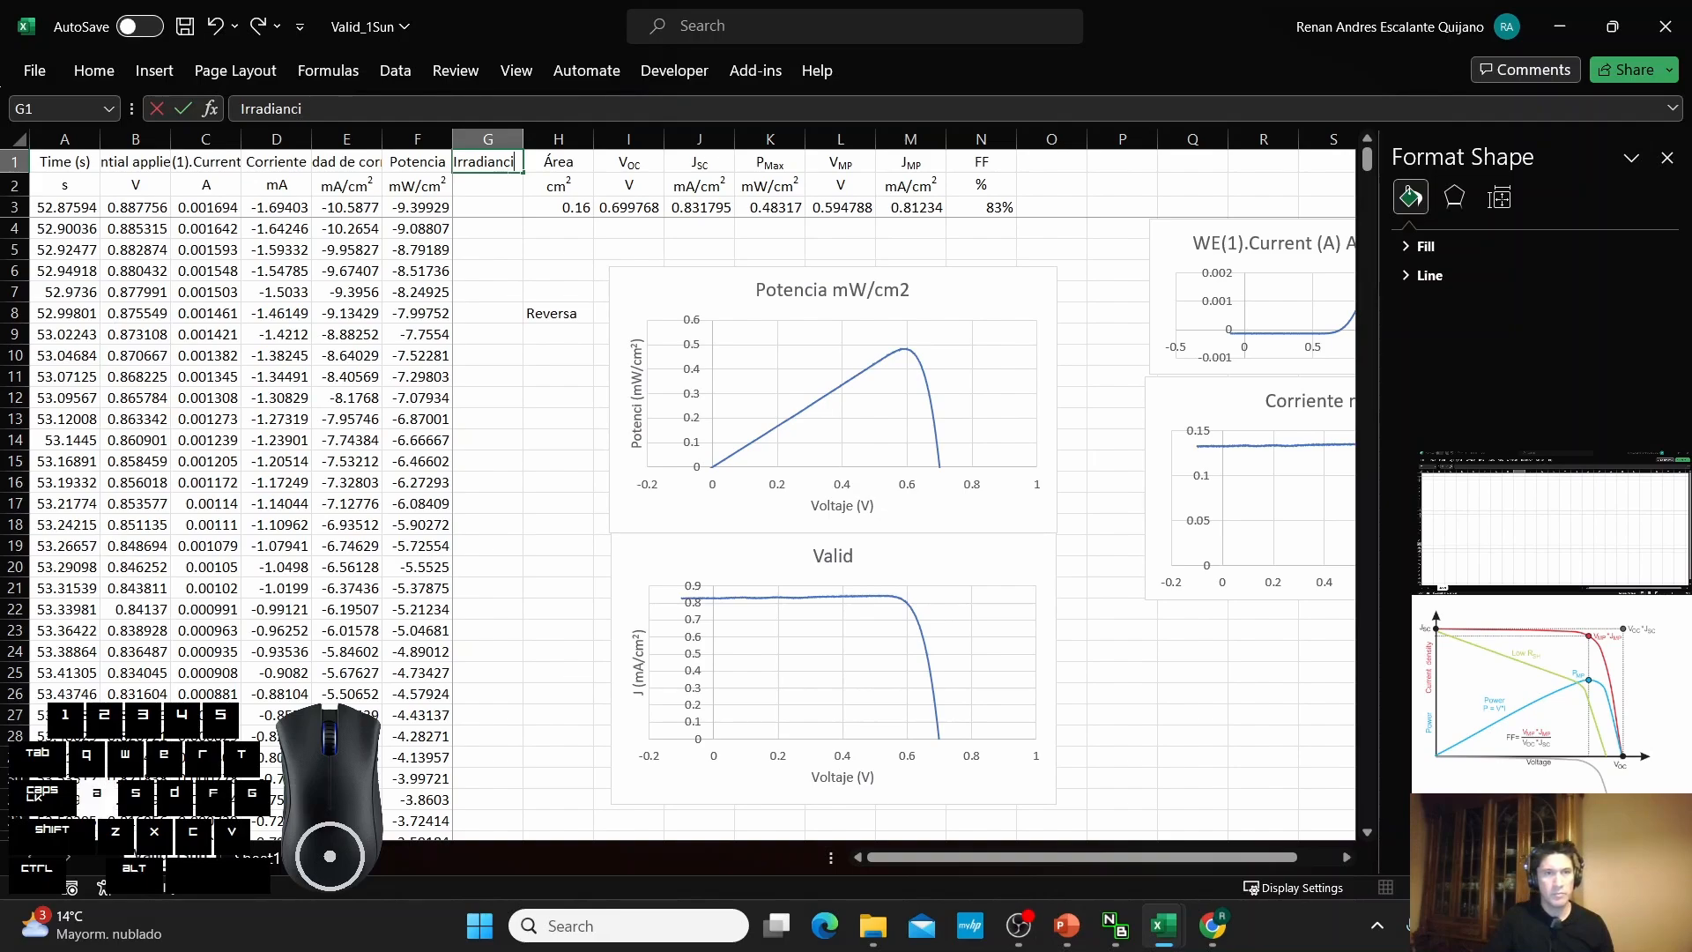
click(494, 186)
Copy the mW/cm2 unit label from F2 into G2 under the Irradiancia header.
click(402, 188)
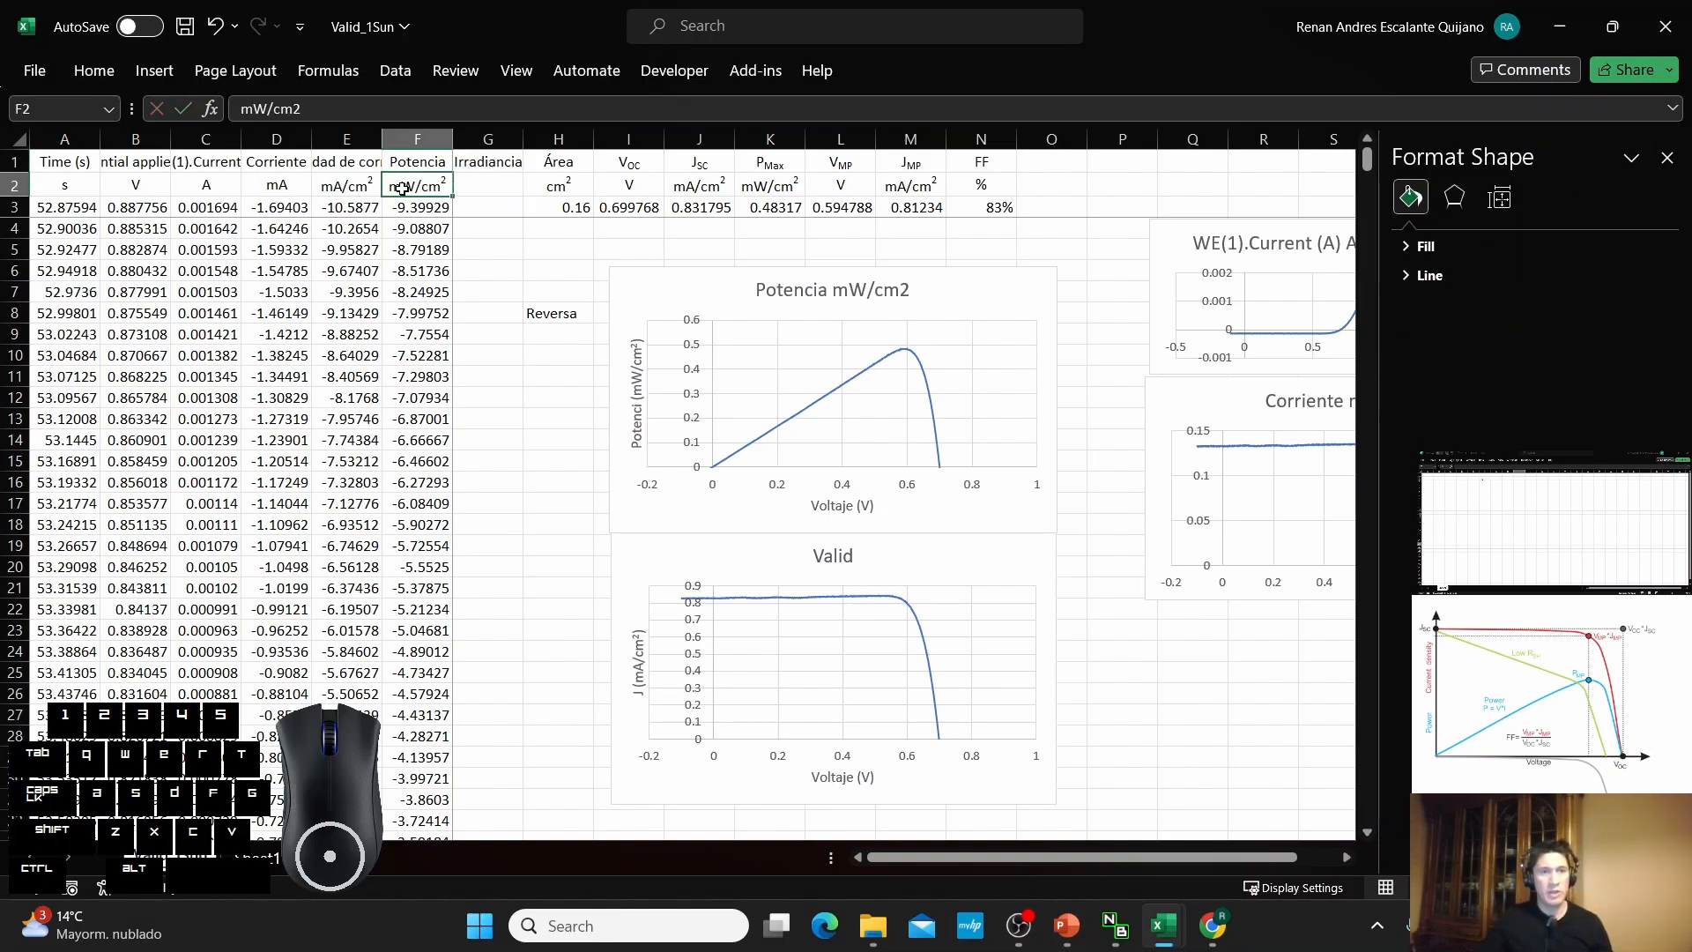
key(ctrl+c)
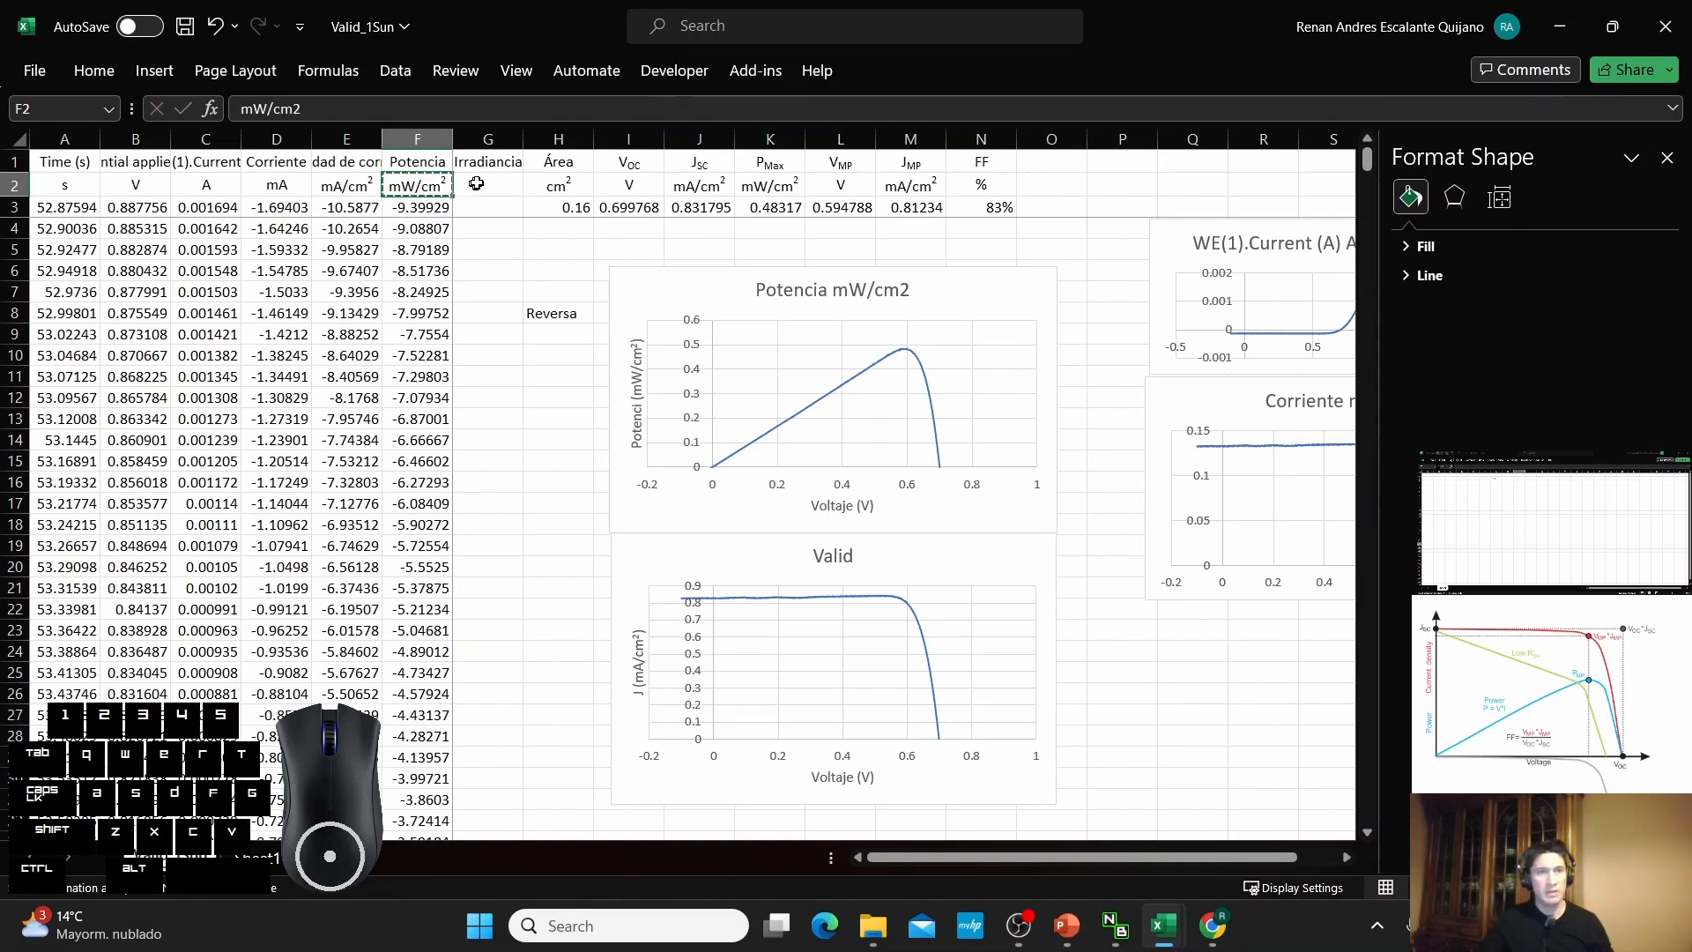
click(502, 188)
key(ctrl+v)
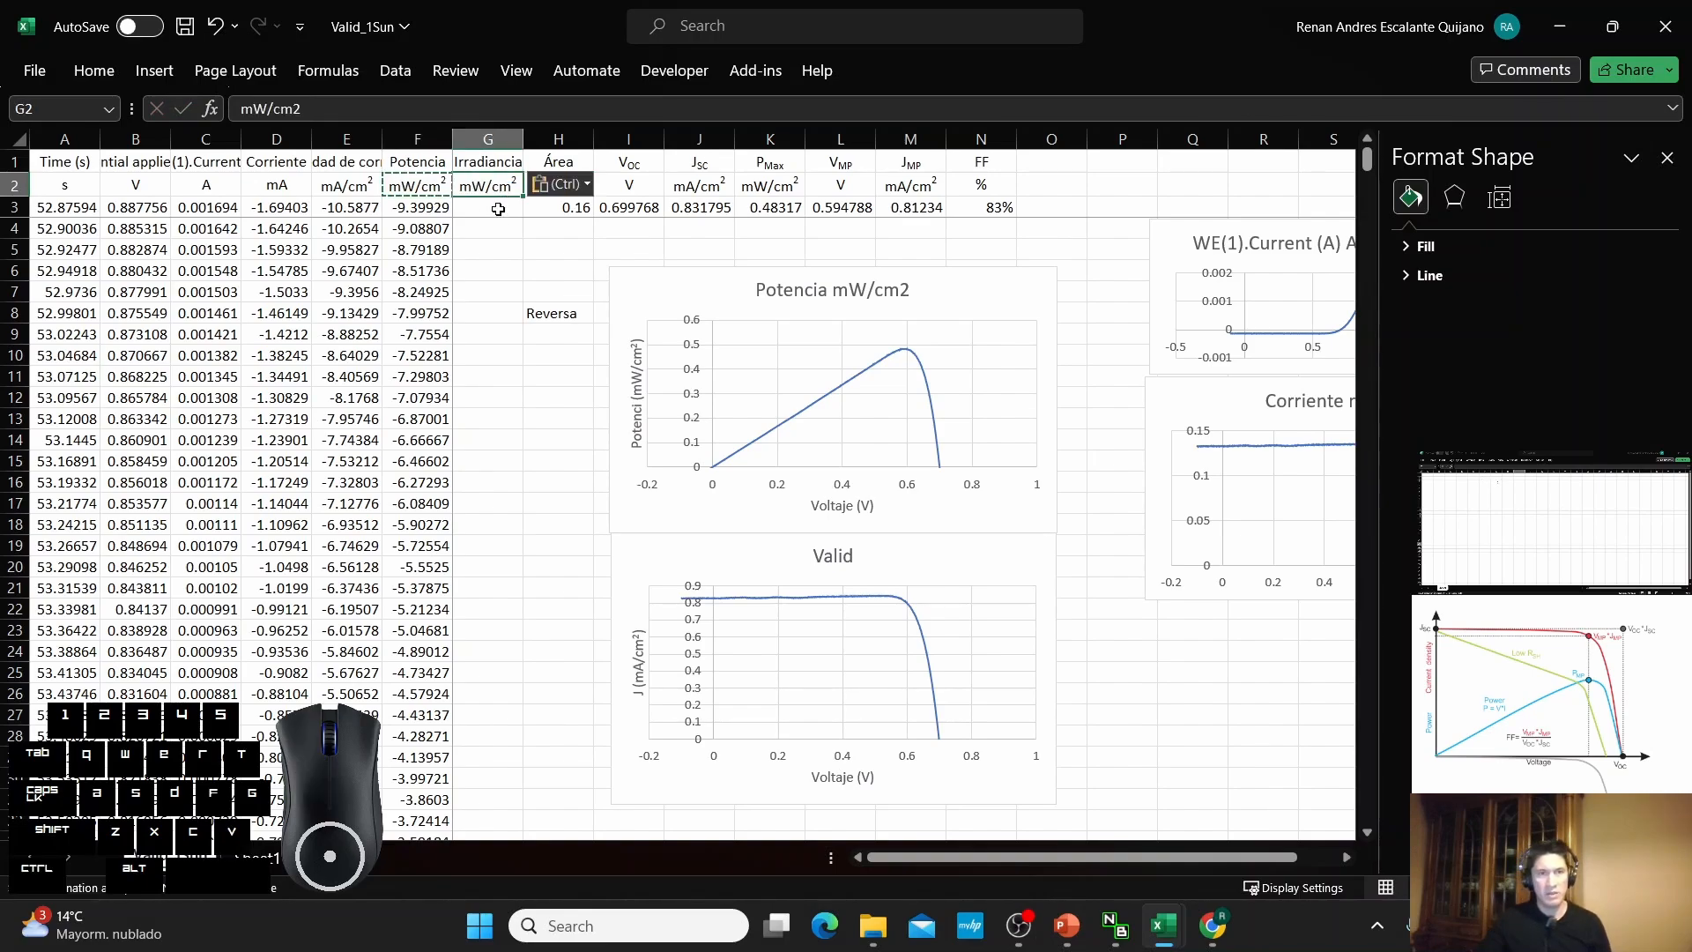
Enter an irradiance value of 7 in G3.
click(484, 200)
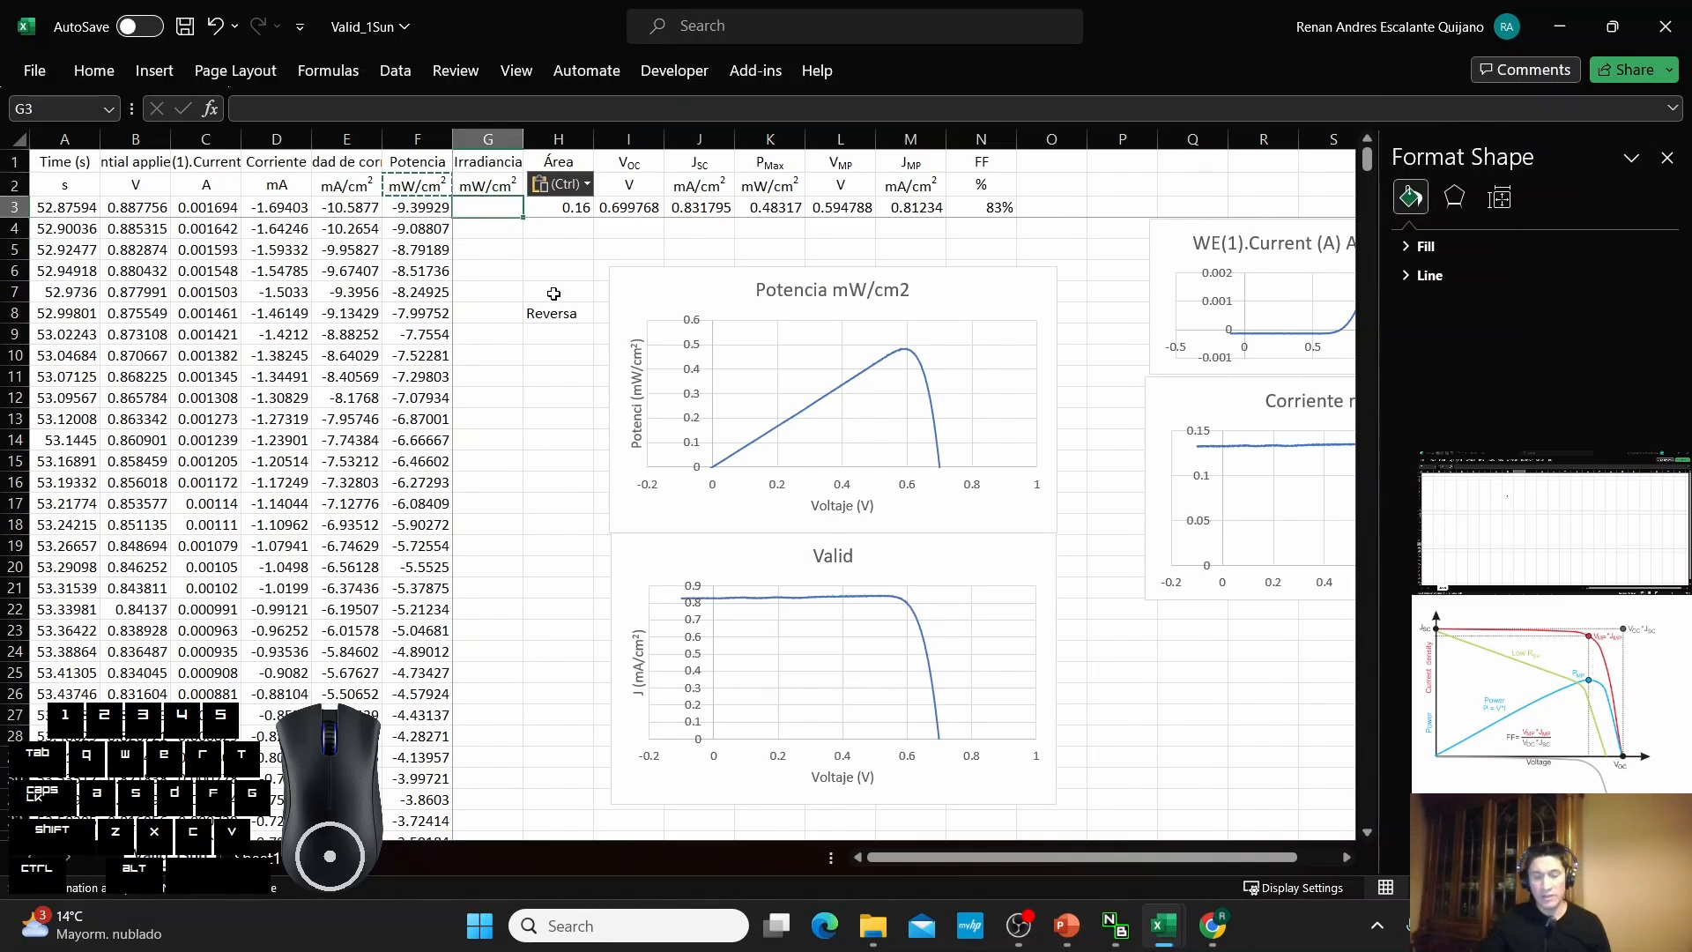
text(7)
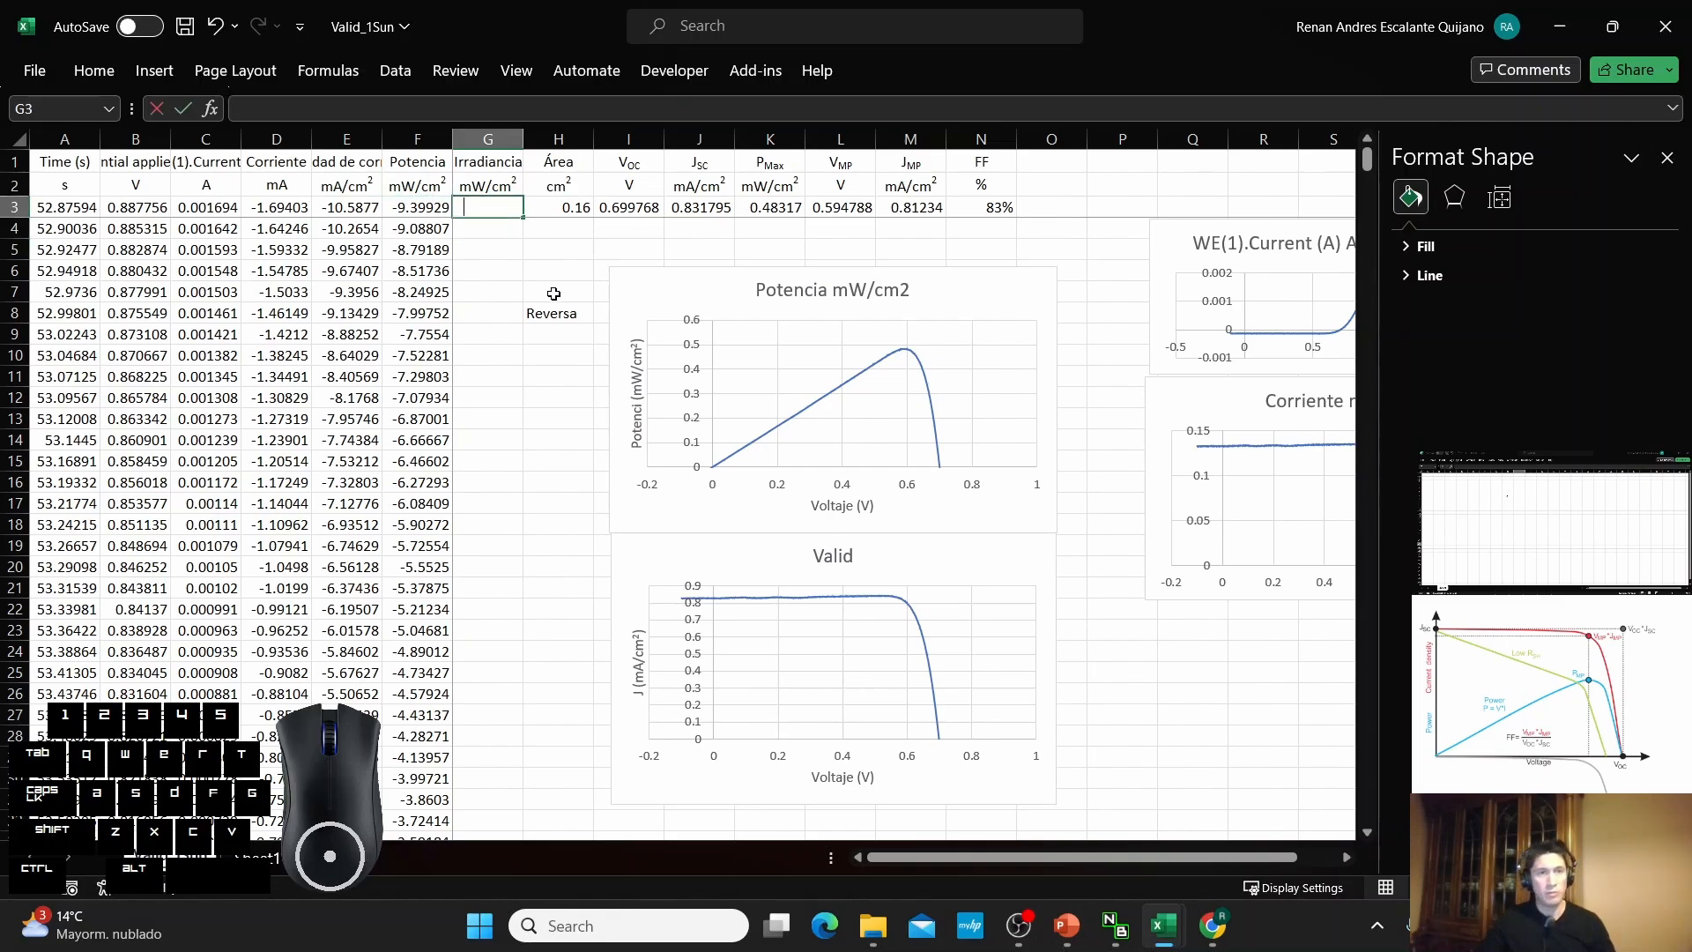
key(Return)
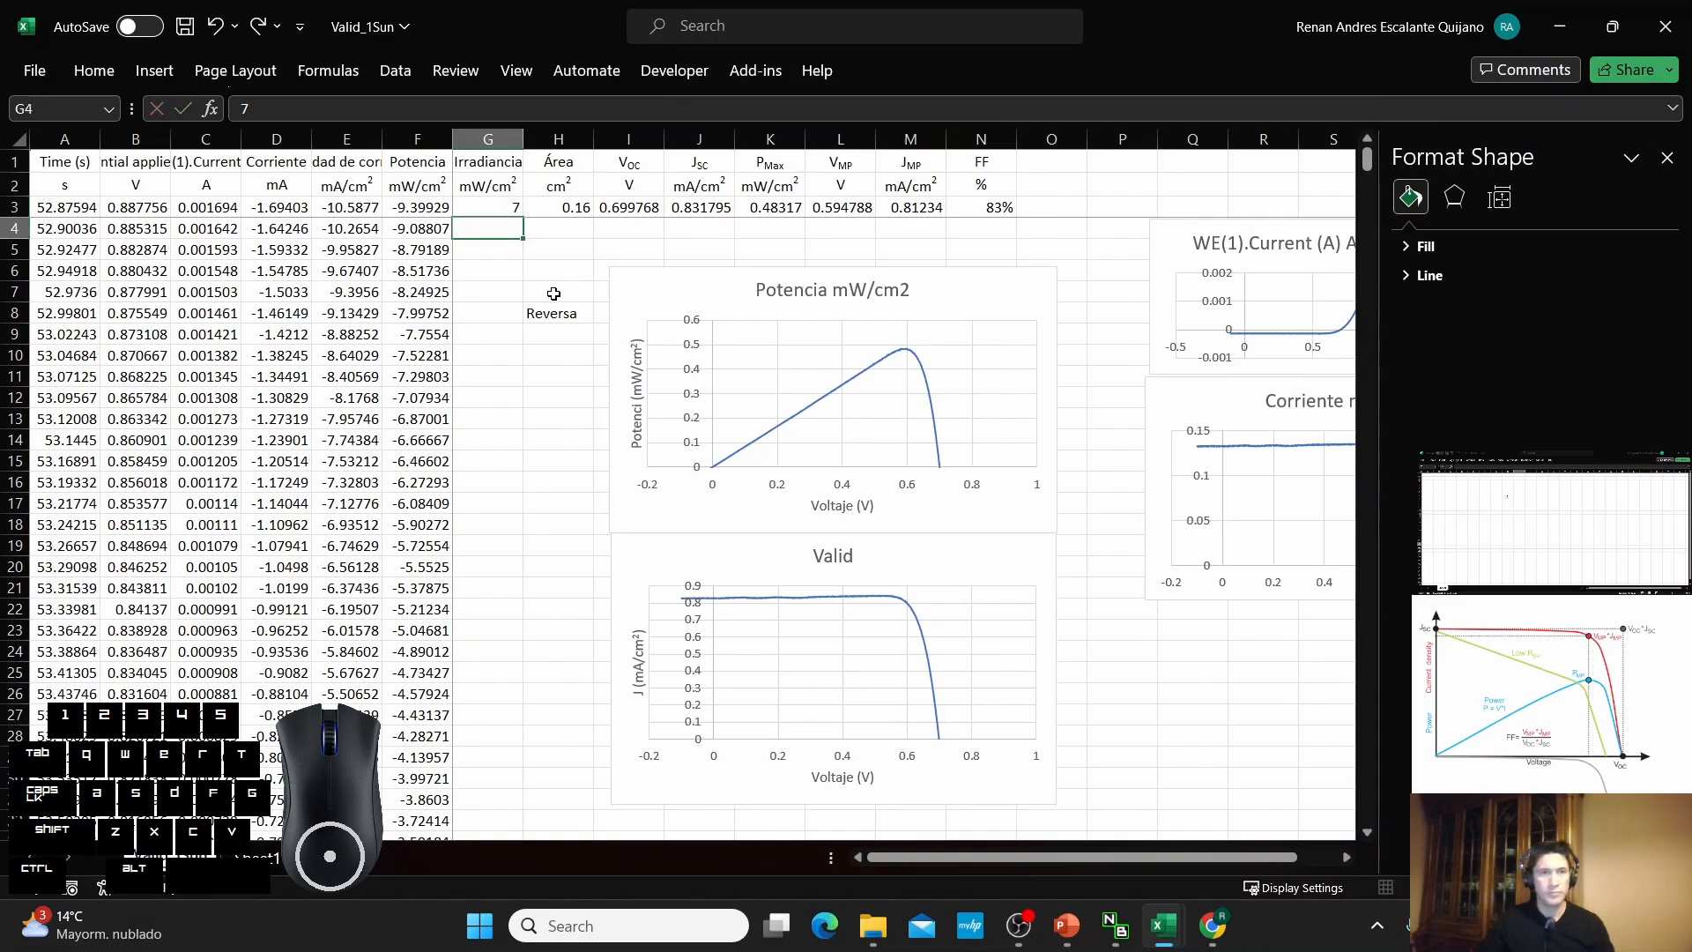
click(504, 268)
click(498, 214)
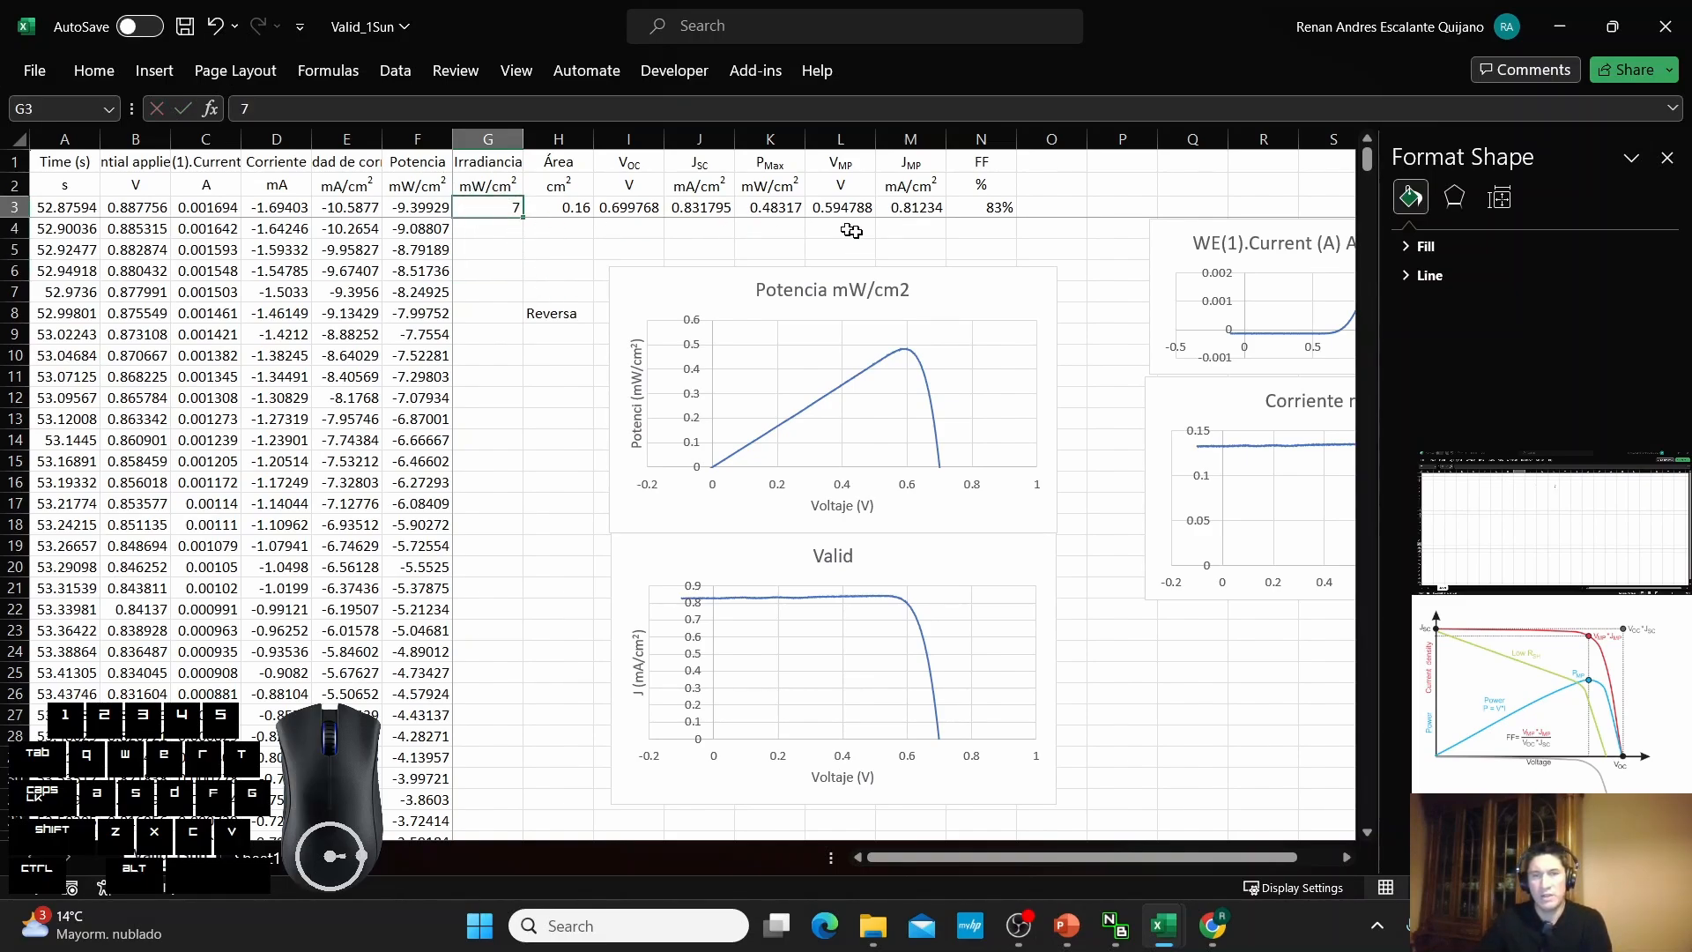
Add an Eficiencia header in O1 with the unit % in O2.
click(1049, 221)
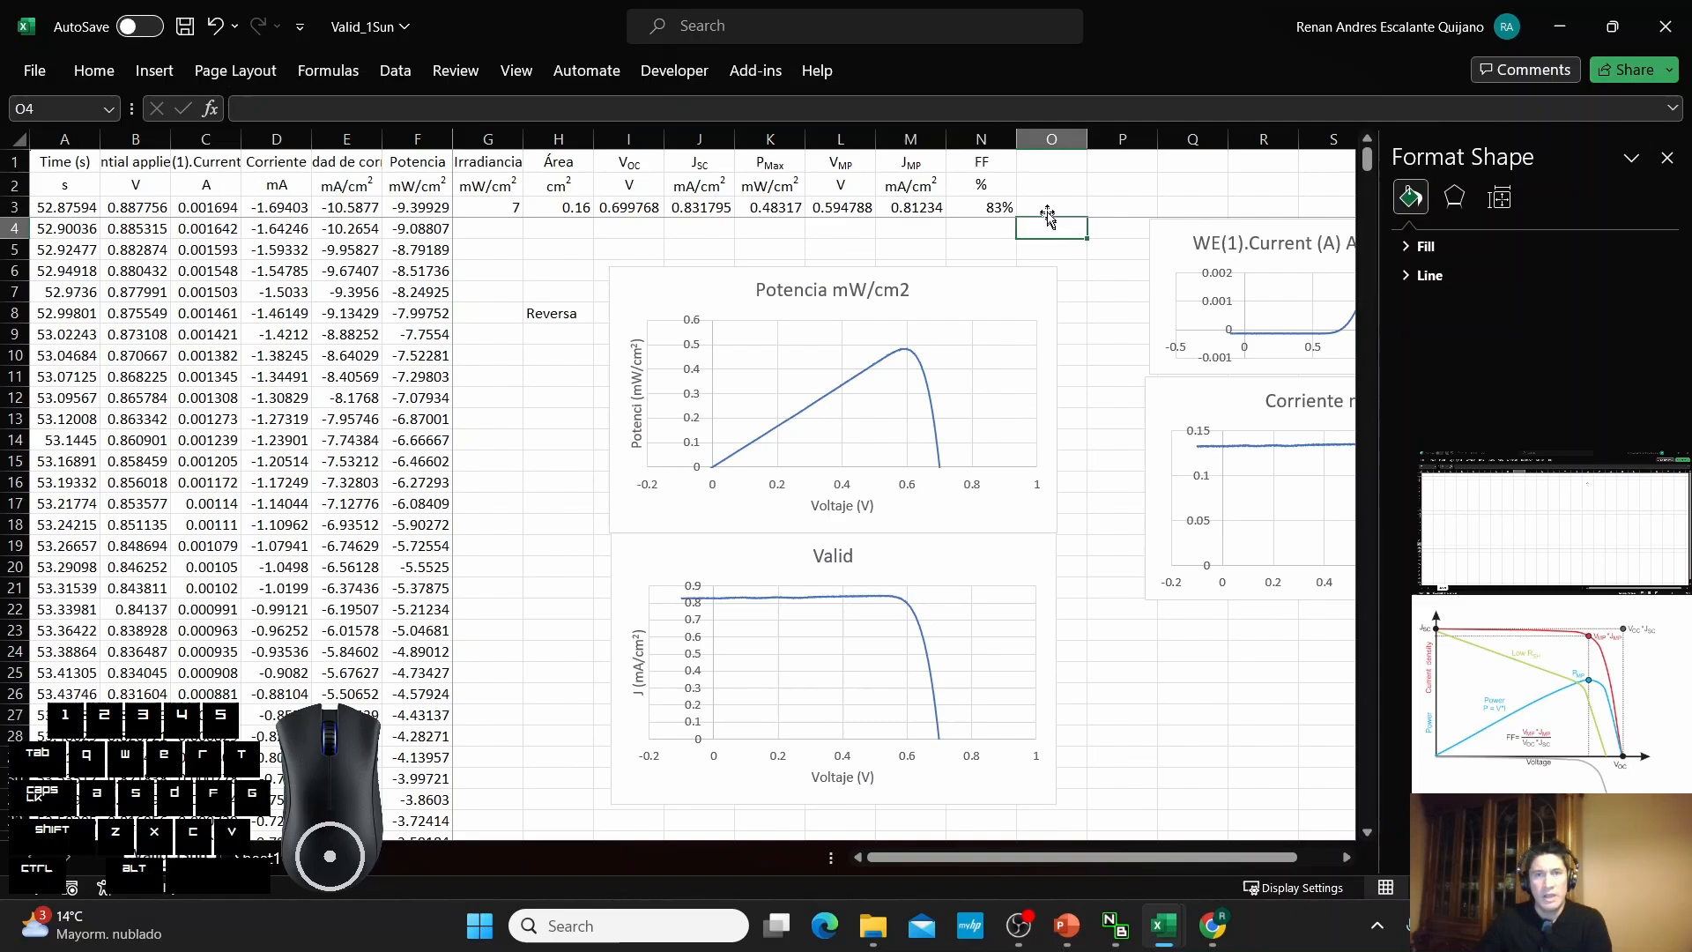
click(1054, 162)
text(Eficiencia)
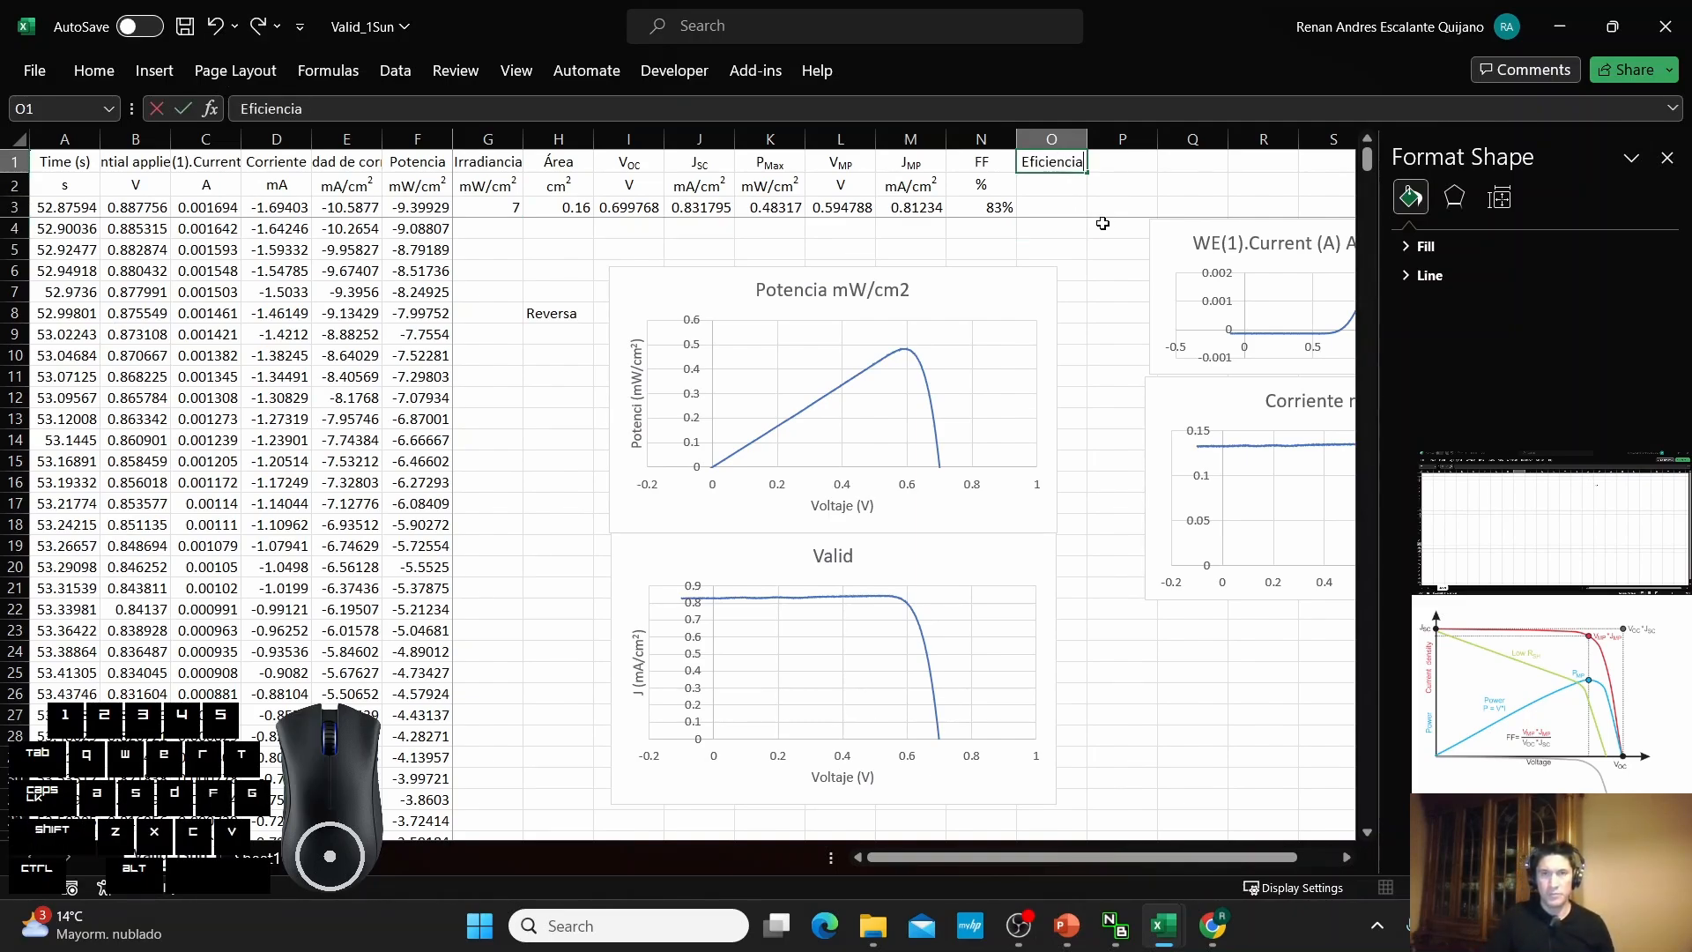
key(Return)
text(%)
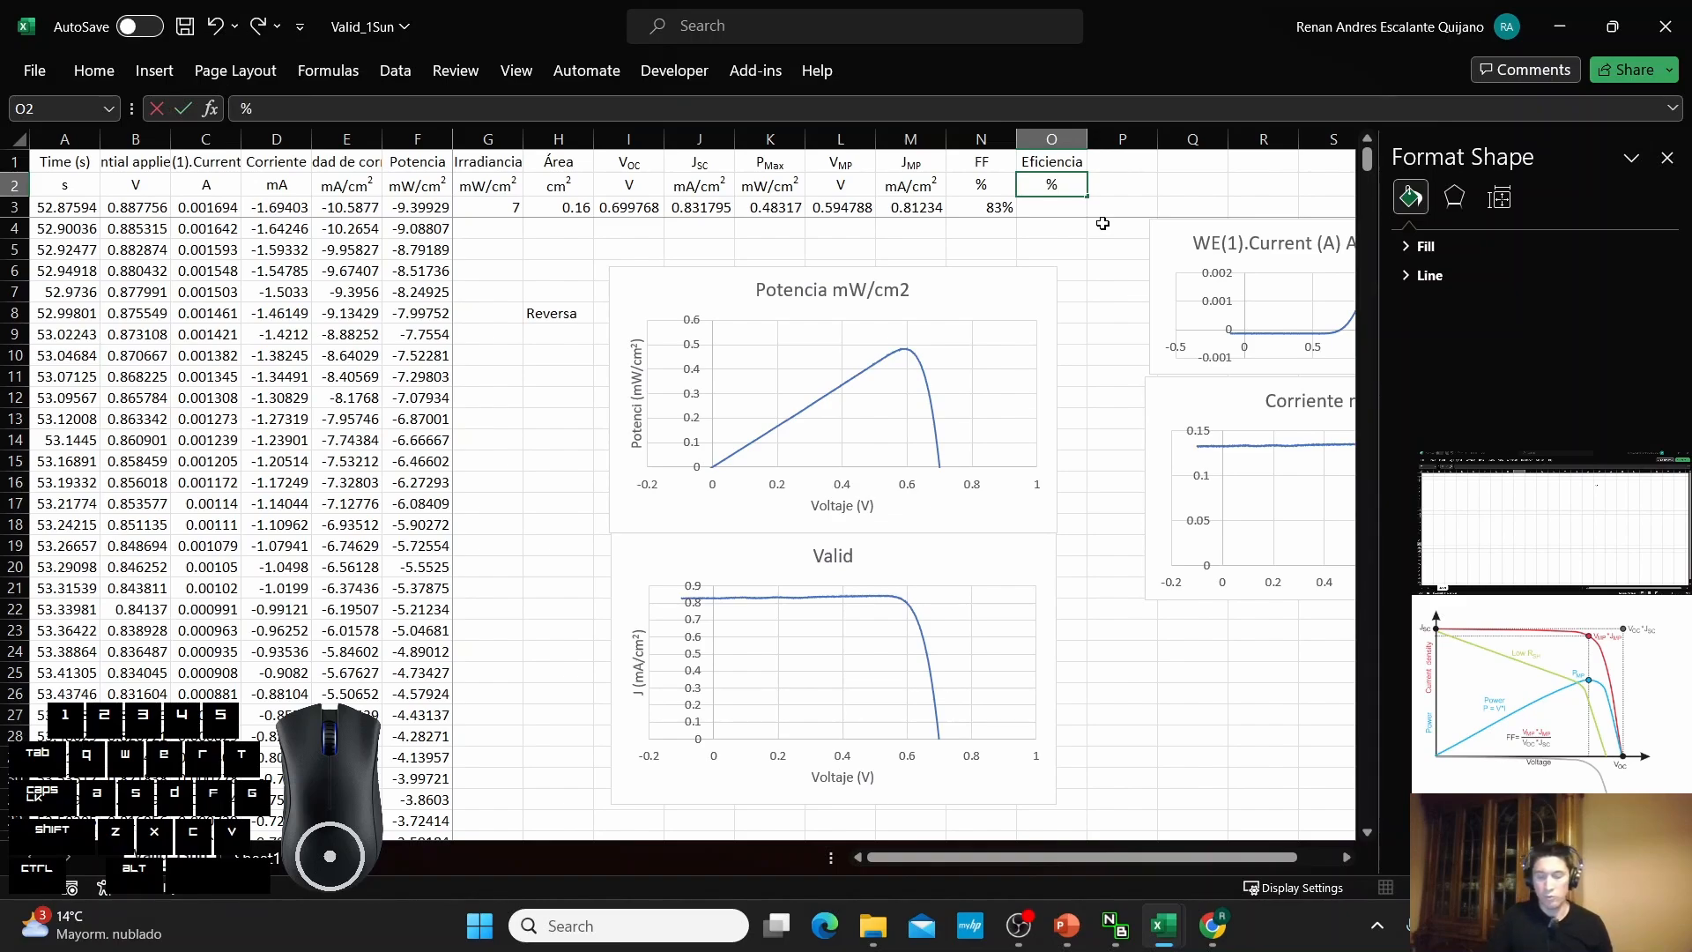
key(Return)
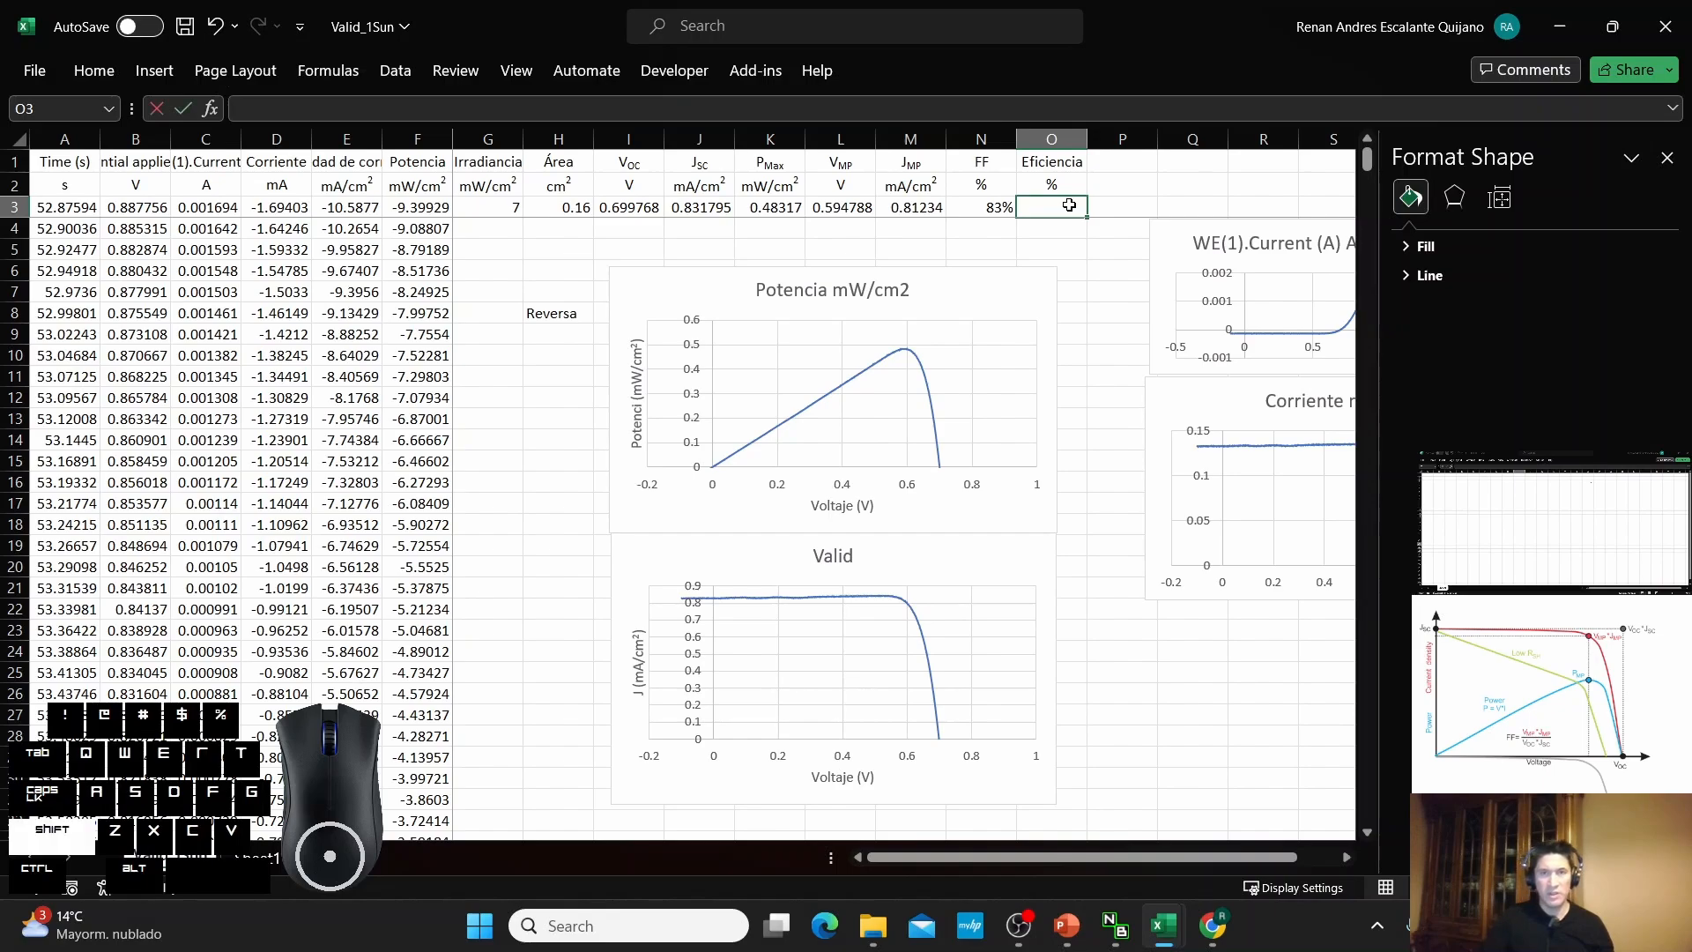
Calculate the efficiency in O3 as PMax divided by irradiance with the formula =K3/G3.
text(=)
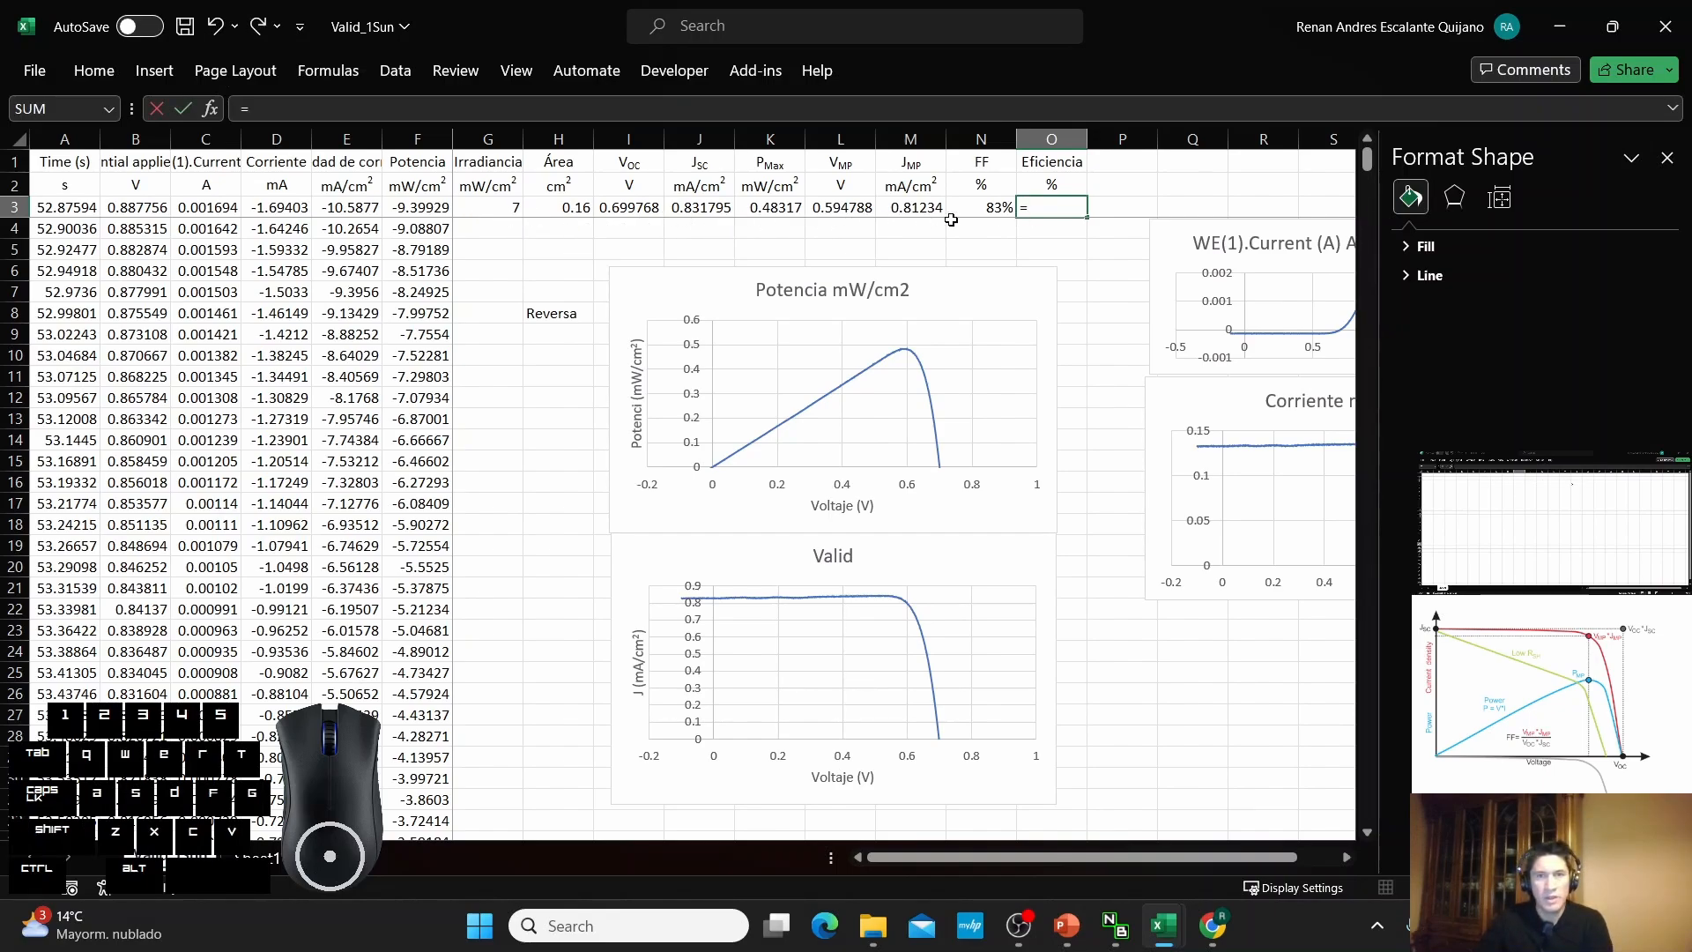
click(777, 207)
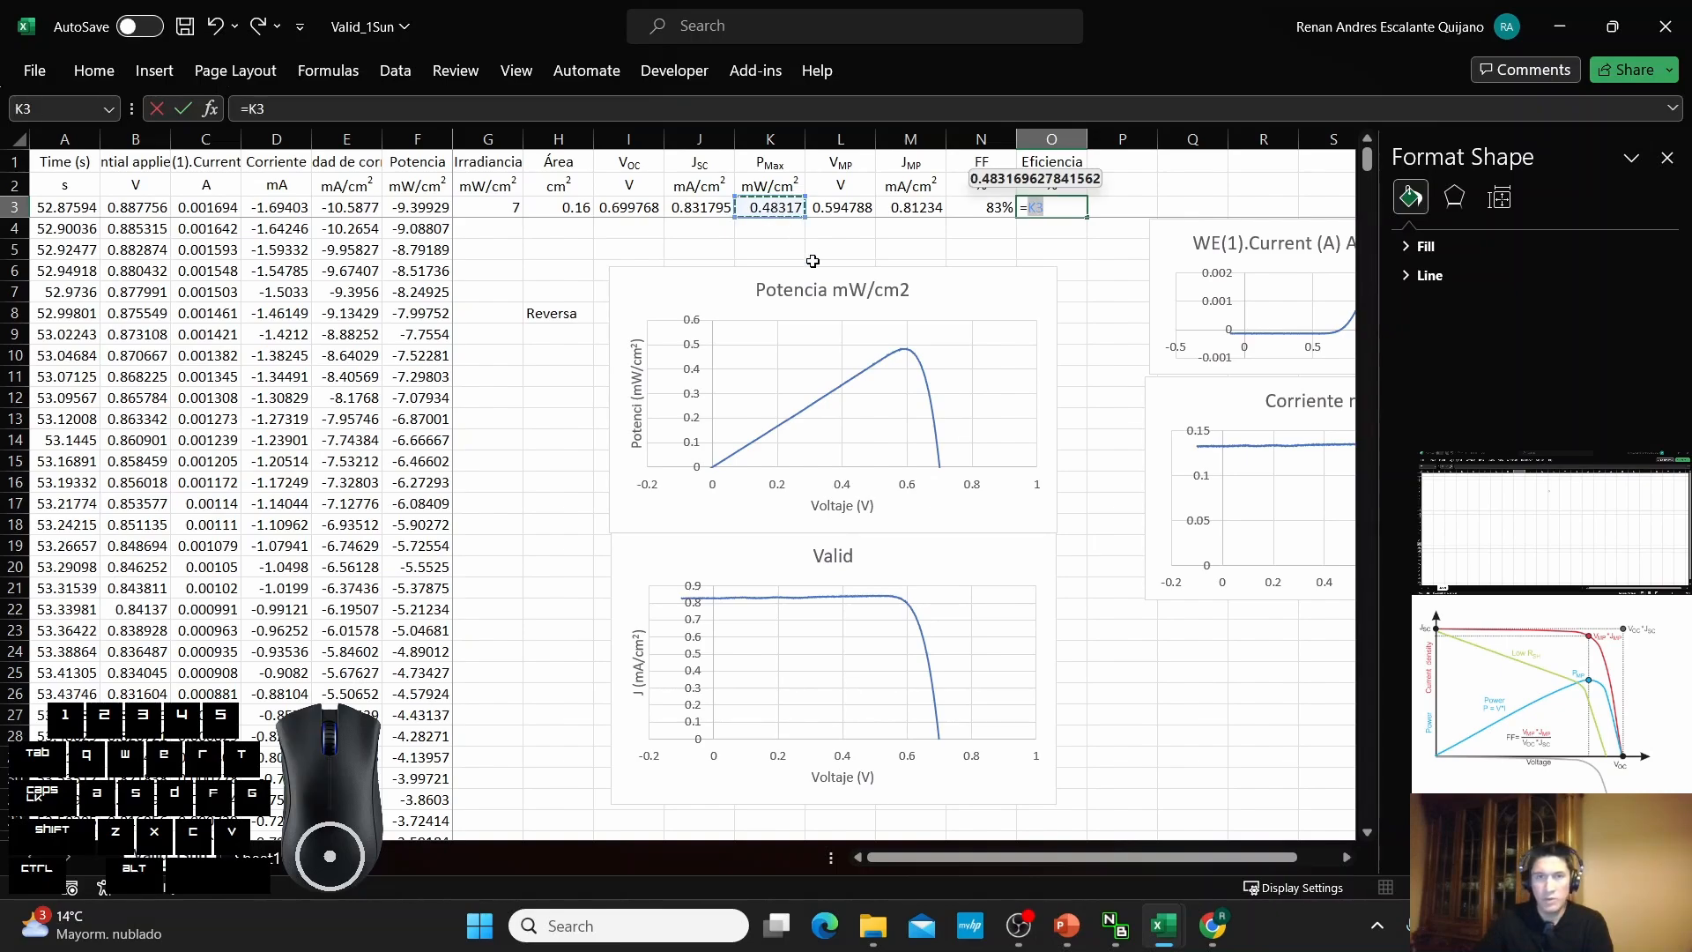
text(/)
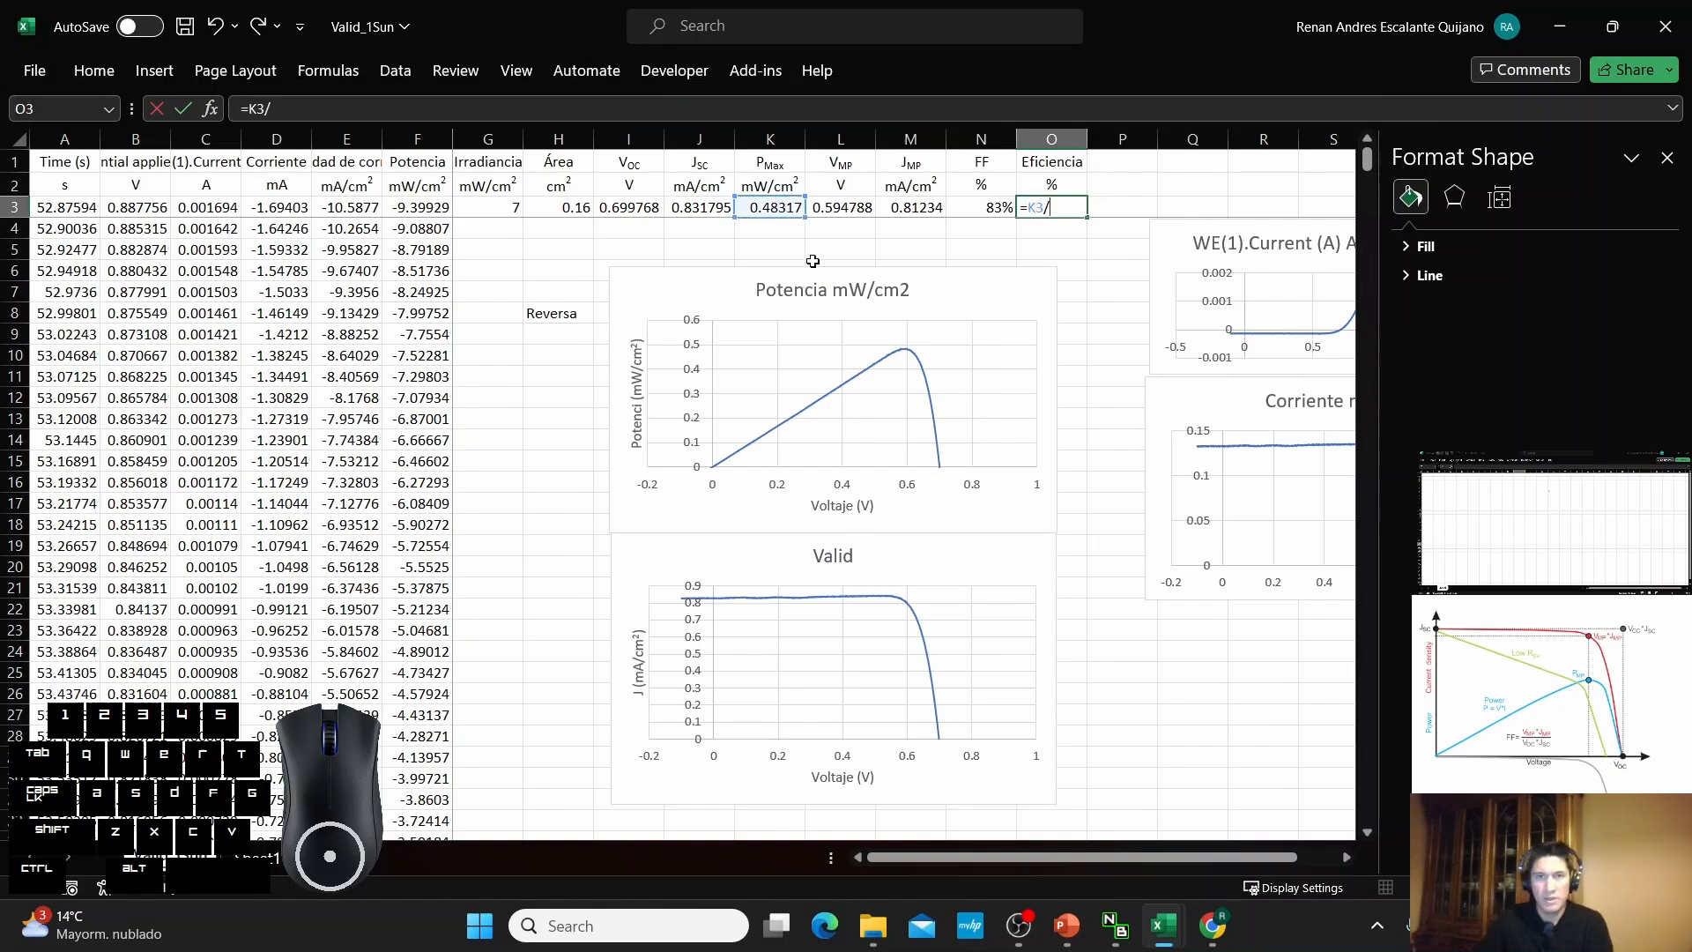
click(489, 208)
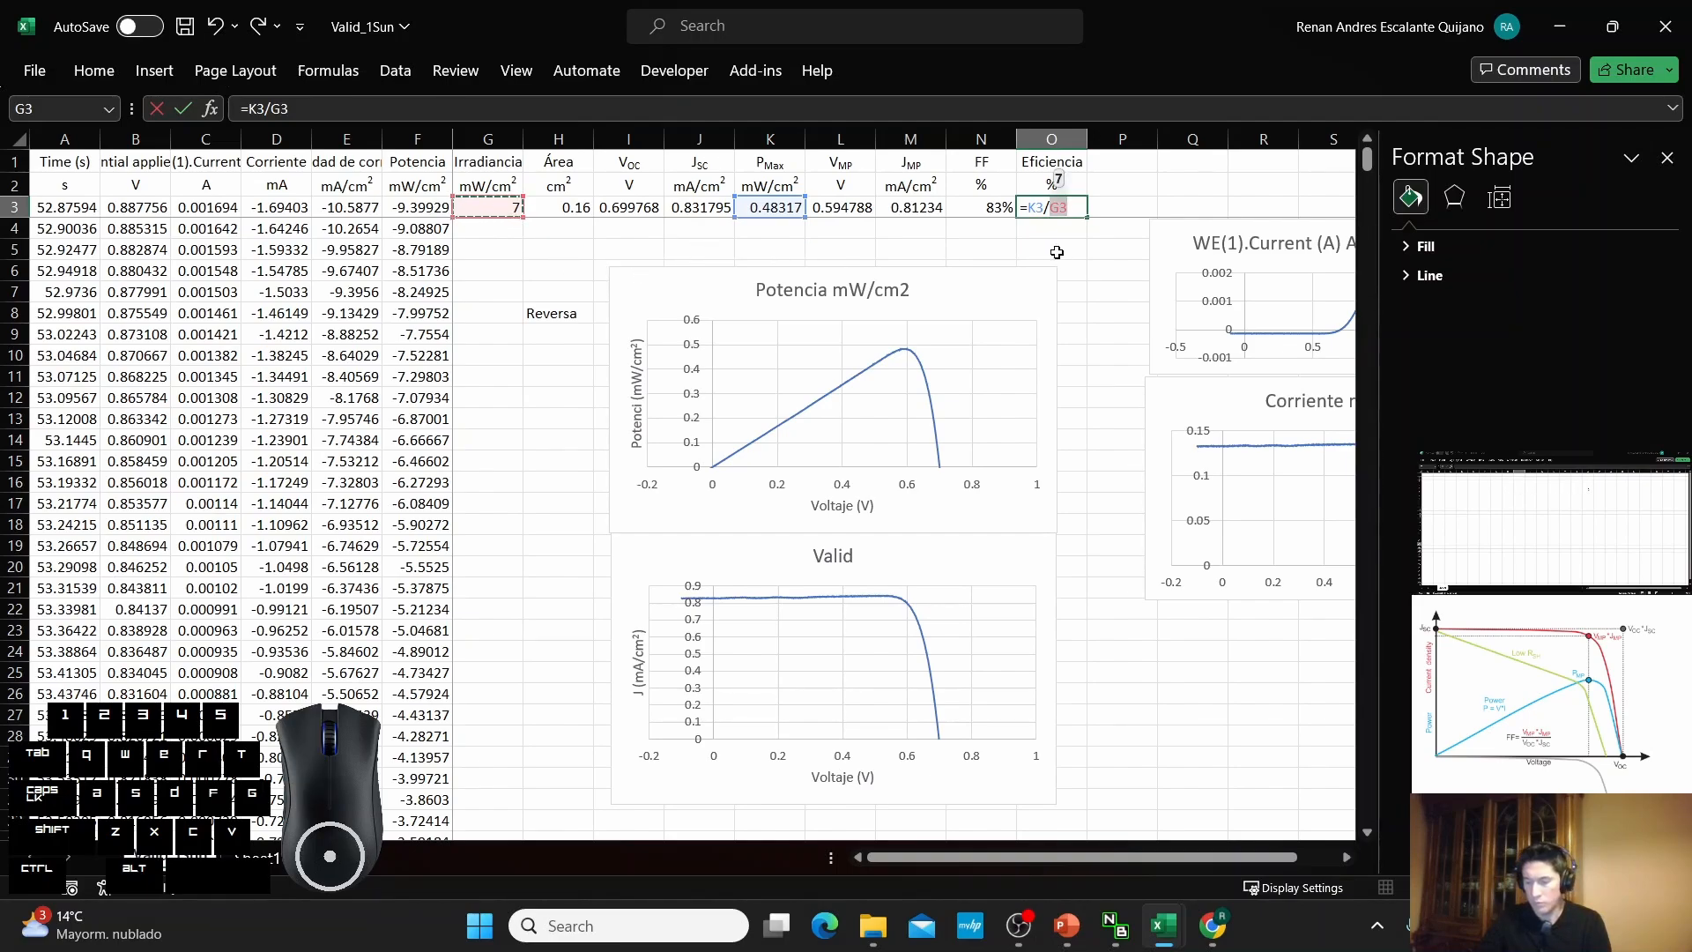
key(Return)
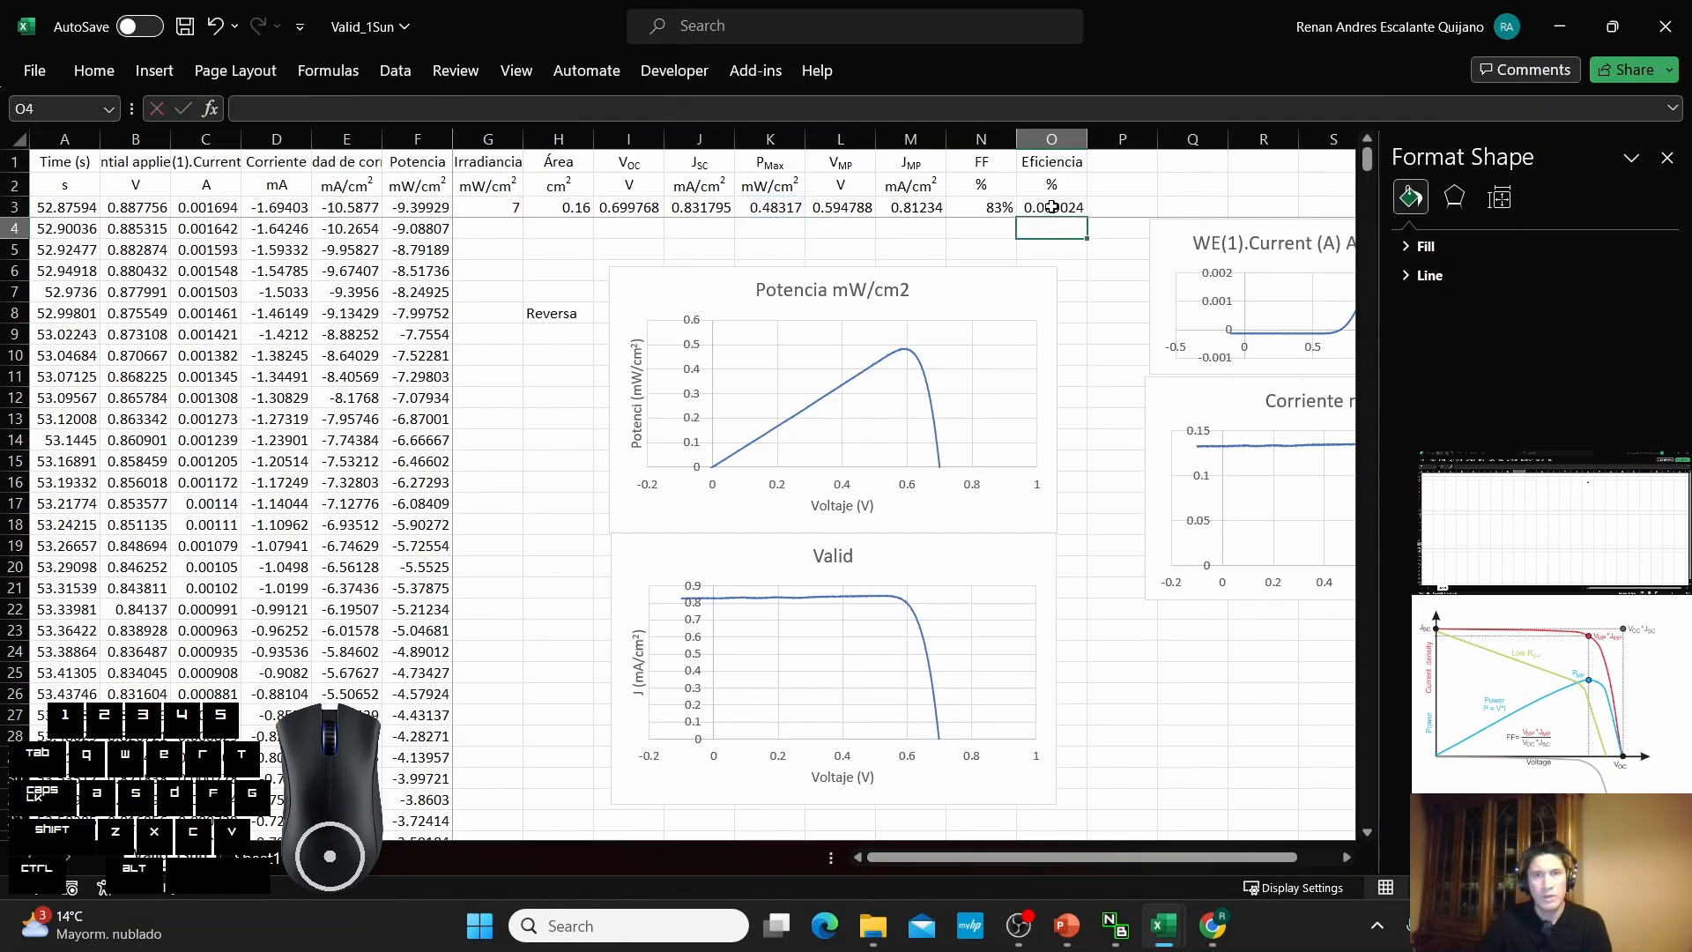
Format the efficiency value in O3 as a percentage.
click(1055, 210)
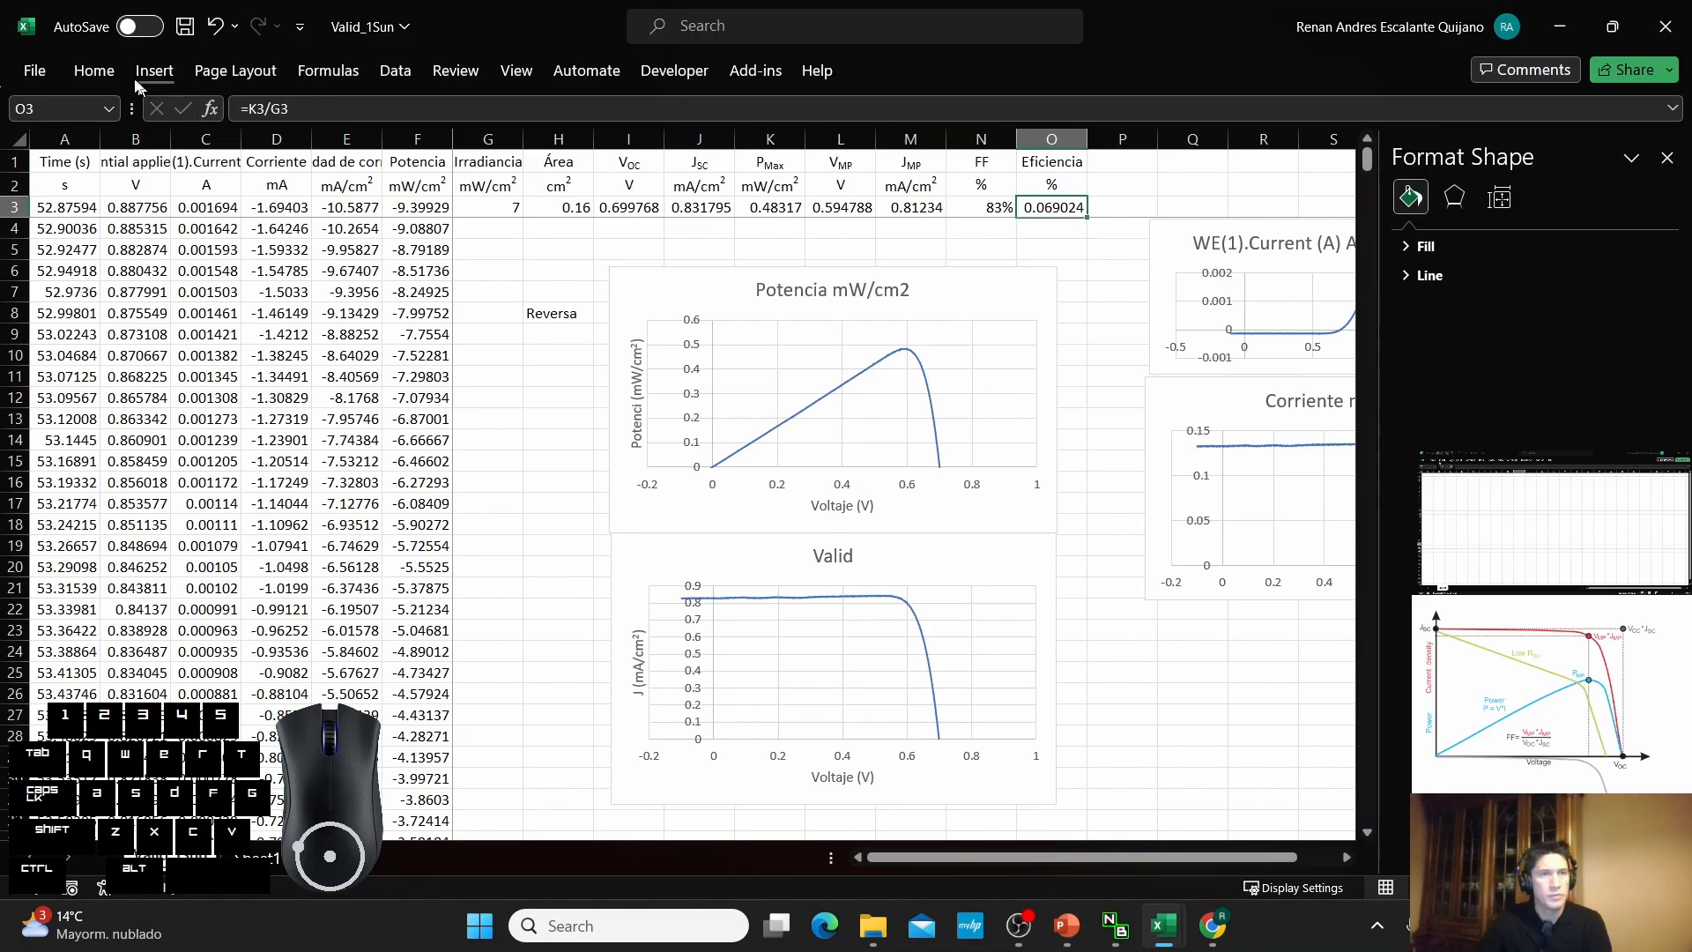
click(94, 72)
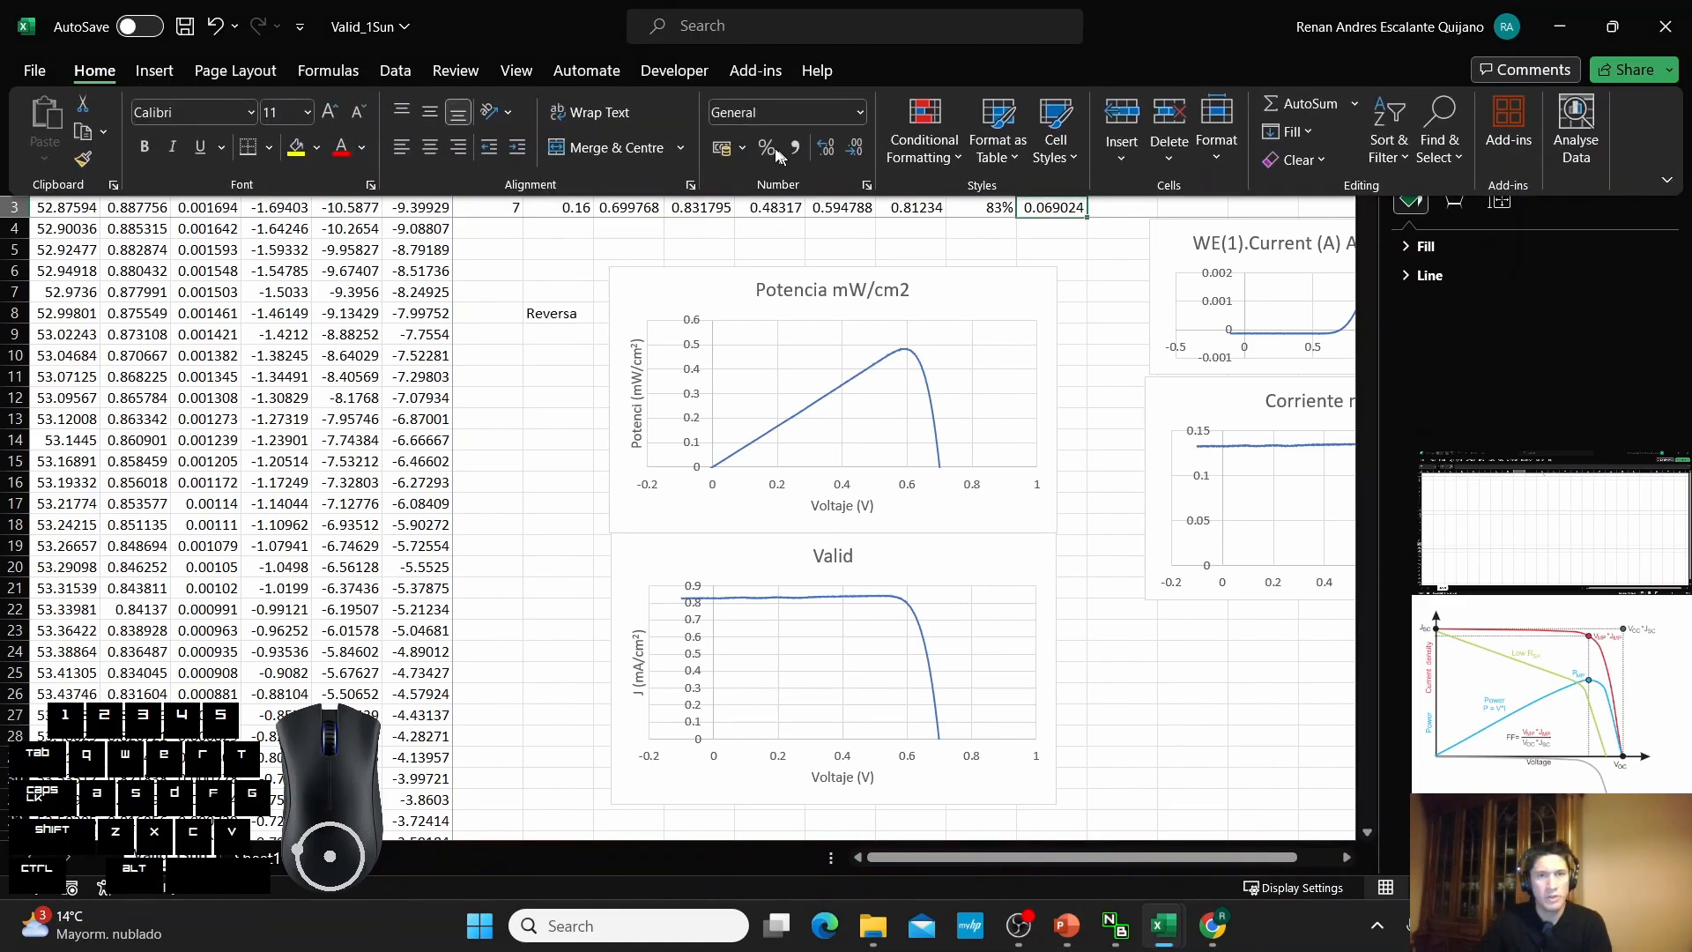
click(768, 147)
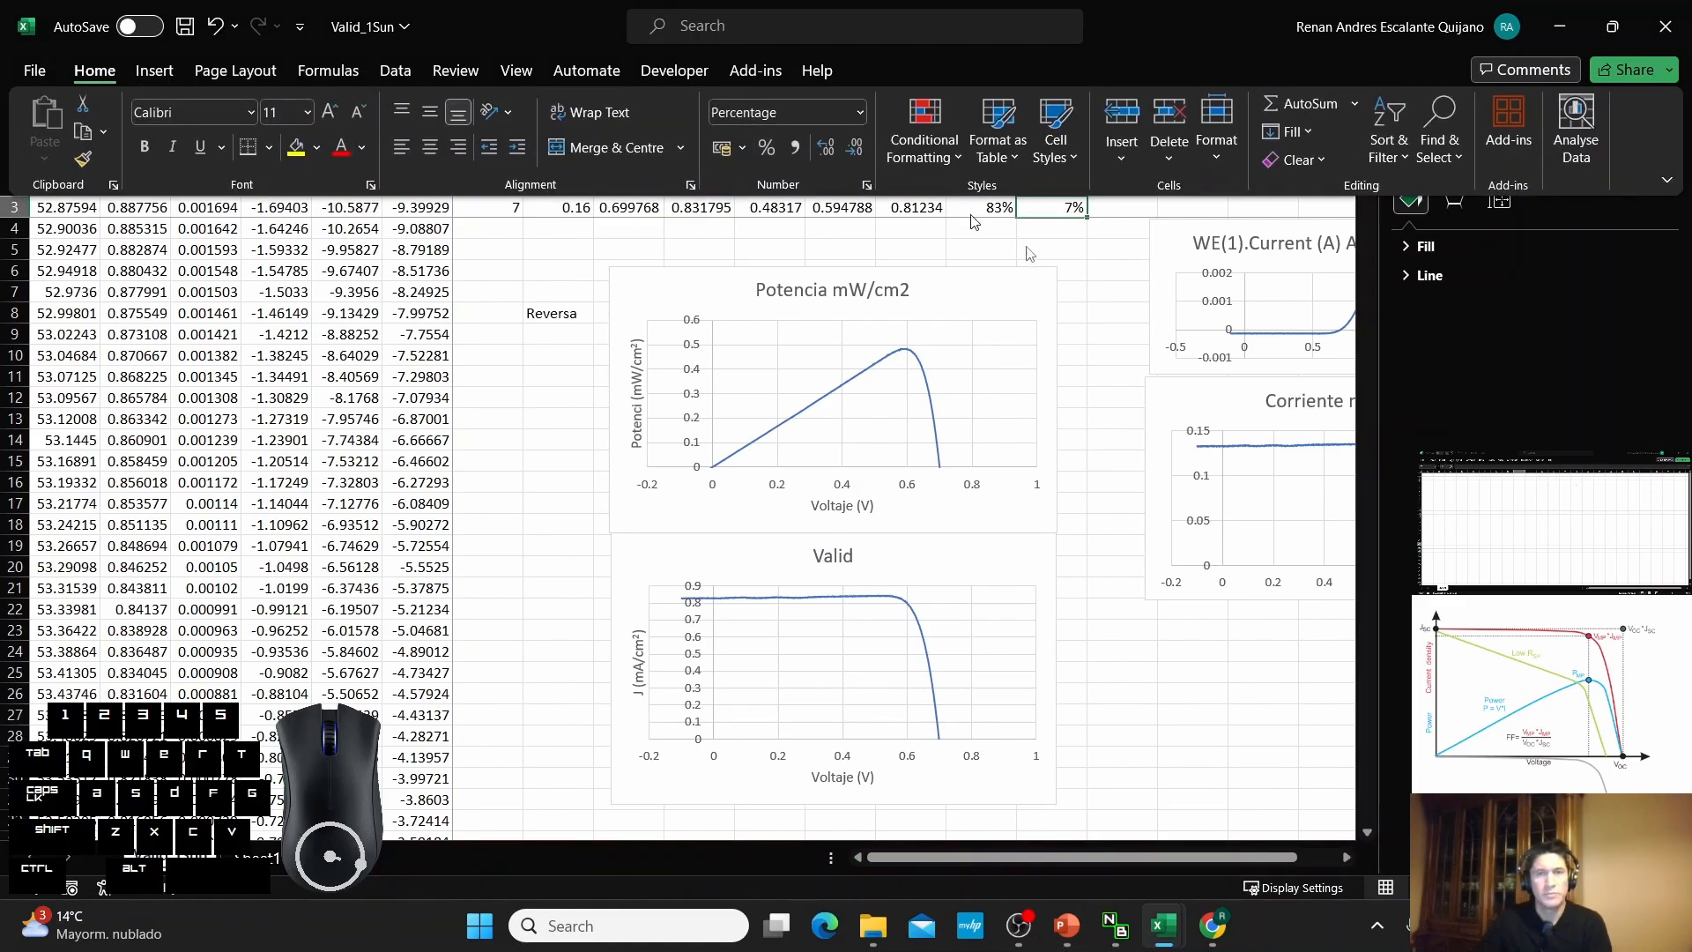
click(1108, 280)
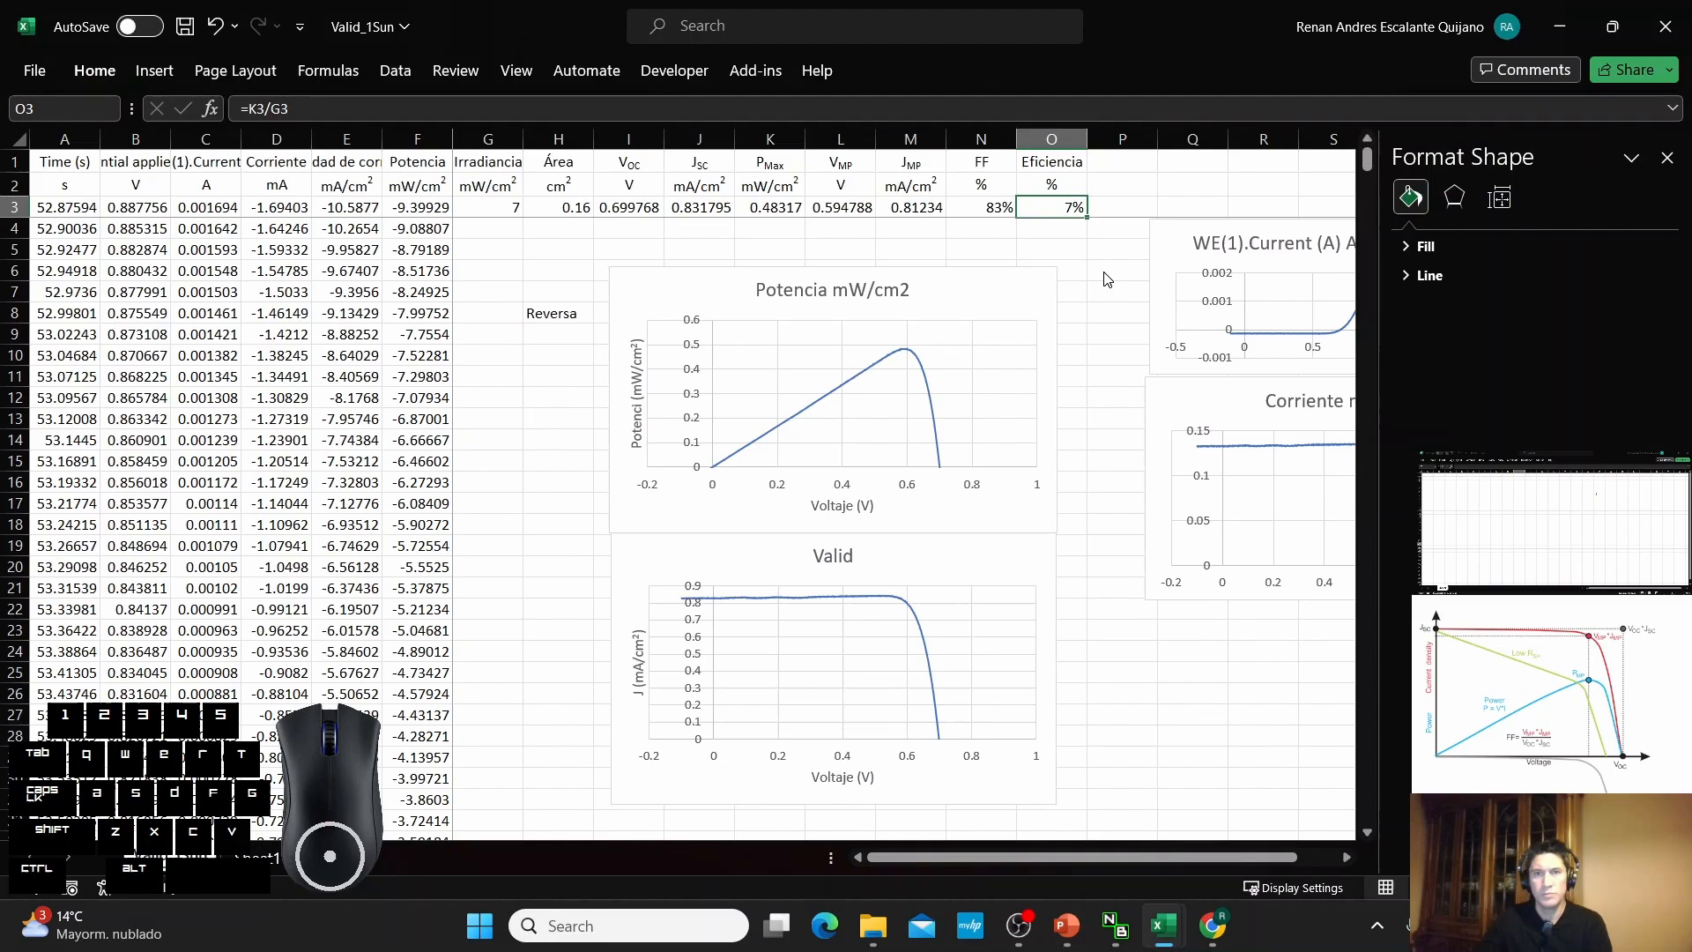
click(1064, 251)
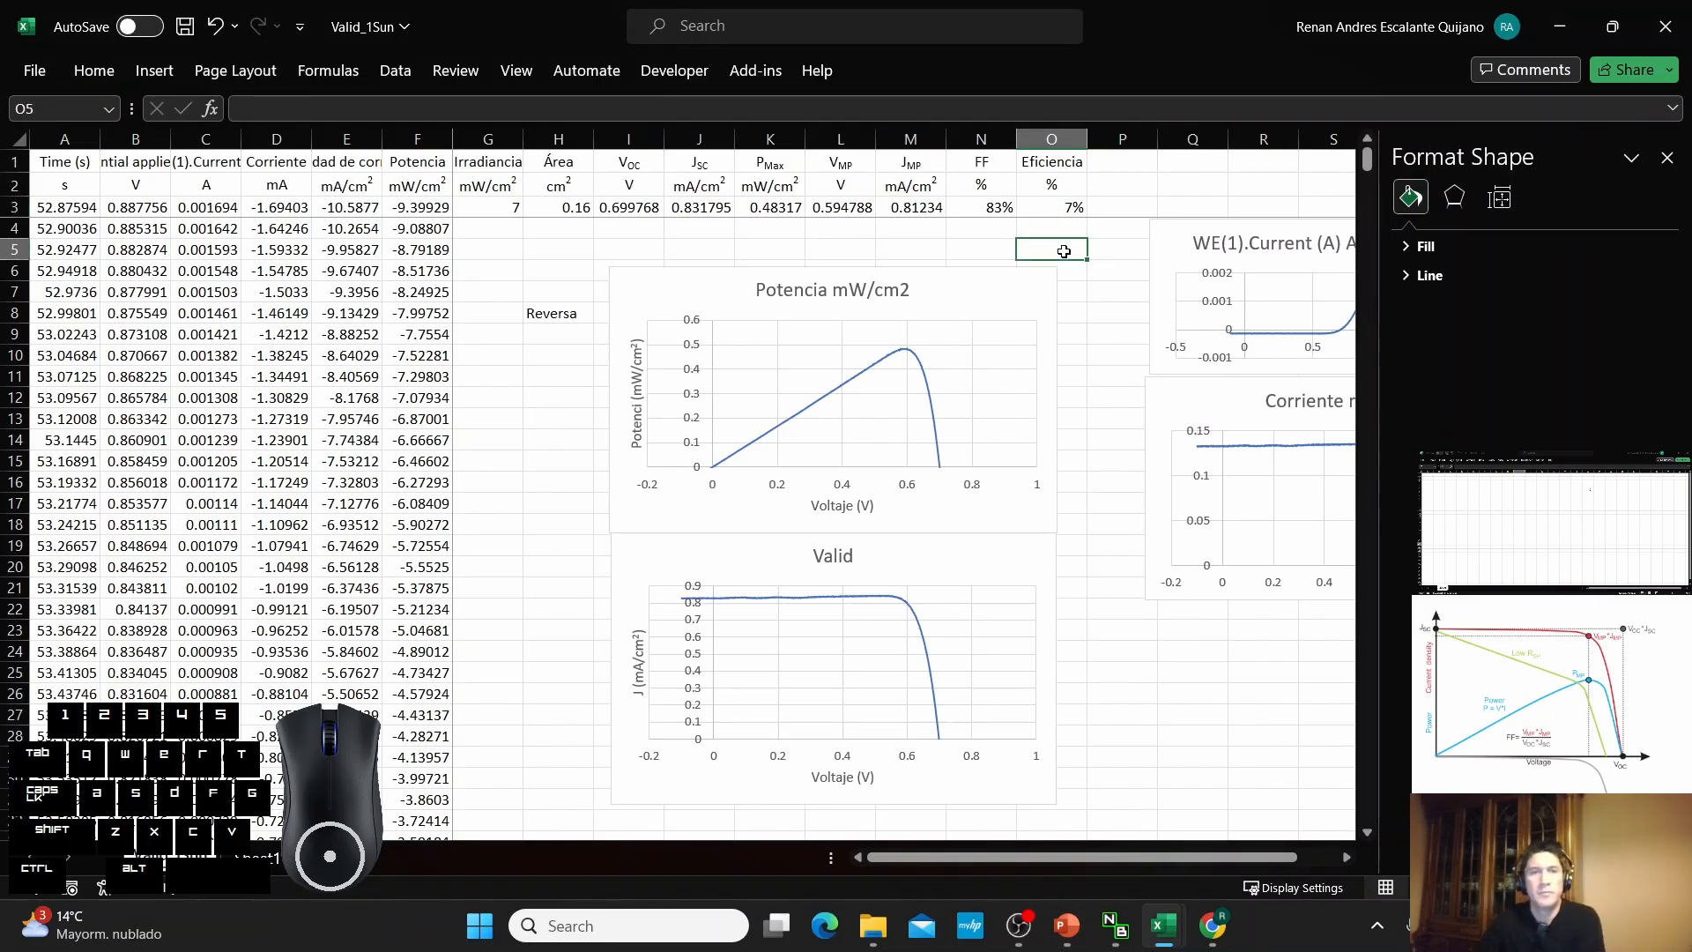